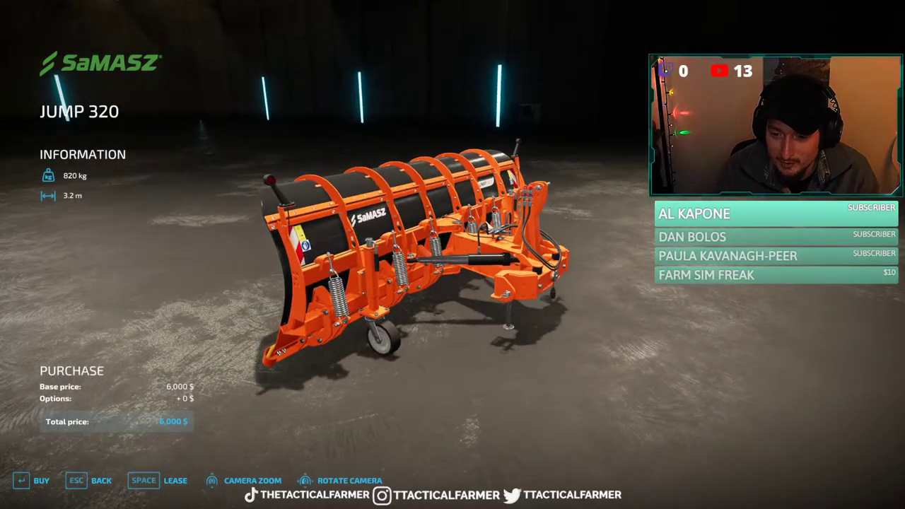
Inspect the rear frame and hitch of the Samasz JUMP 320 snowplow in the shop preview
left_click_drag(453, 255, 315, 272)
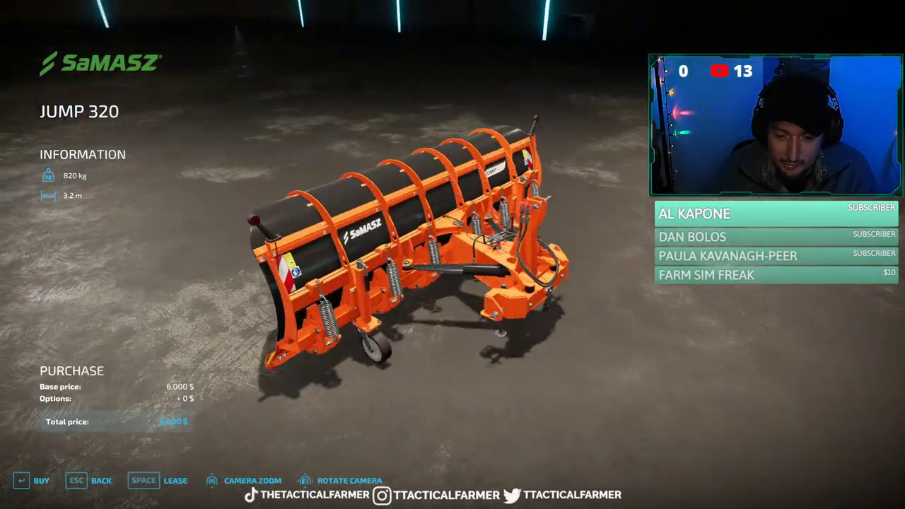
key("Escape")
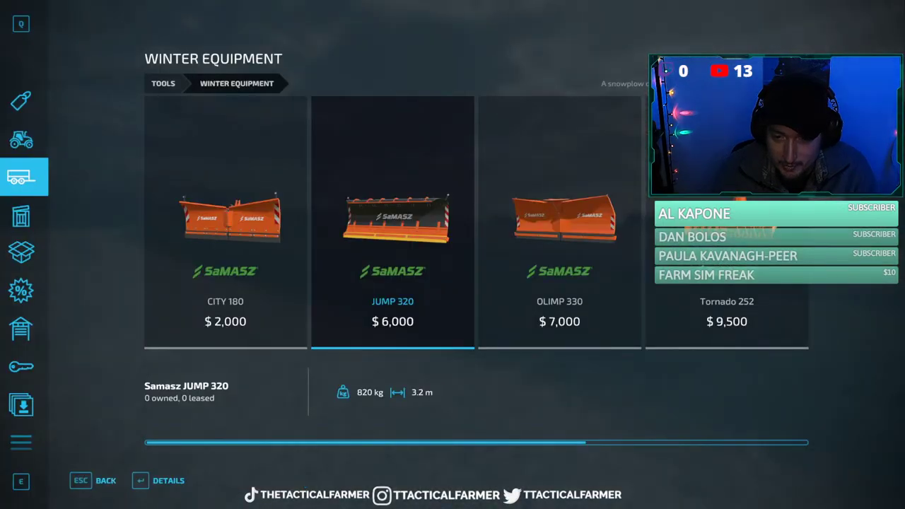
key("Return")
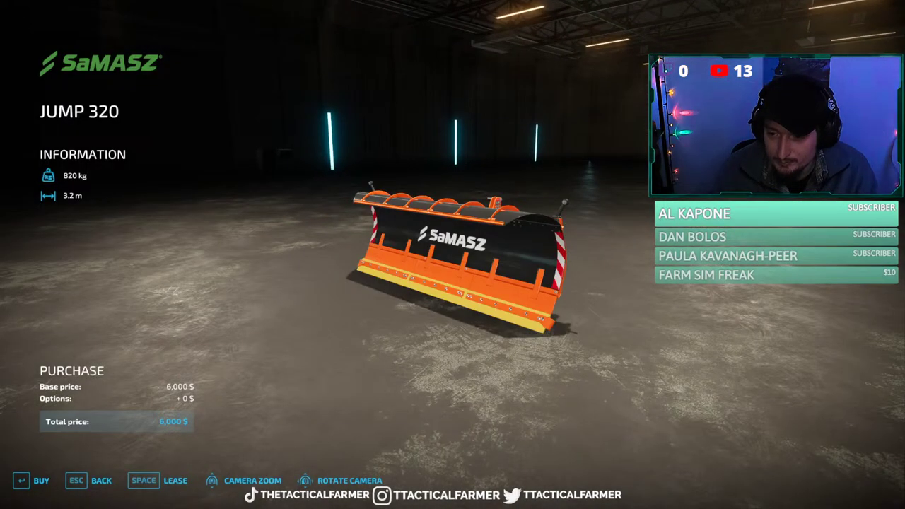
left_click_drag(453, 255, 276, 276)
scroll(453, 254, "up", 3)
left_click_drag(452, 255, 340, 276)
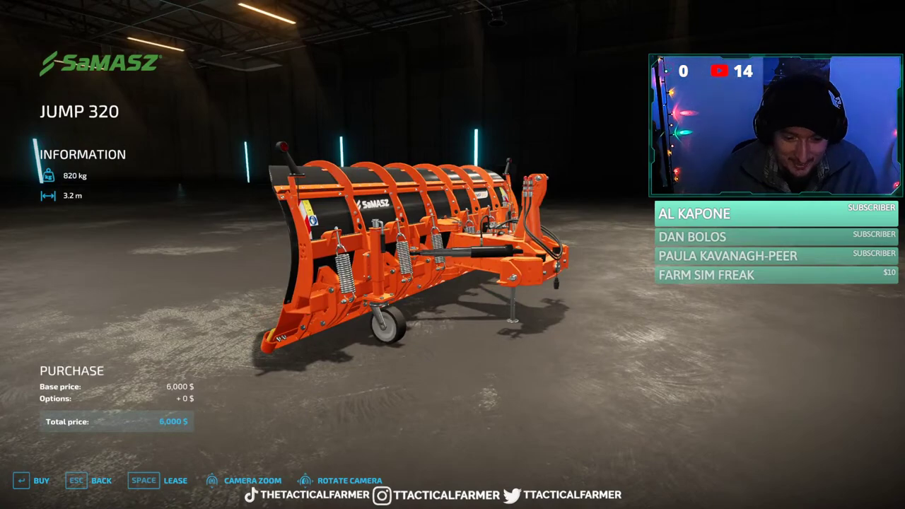
key("Escape")
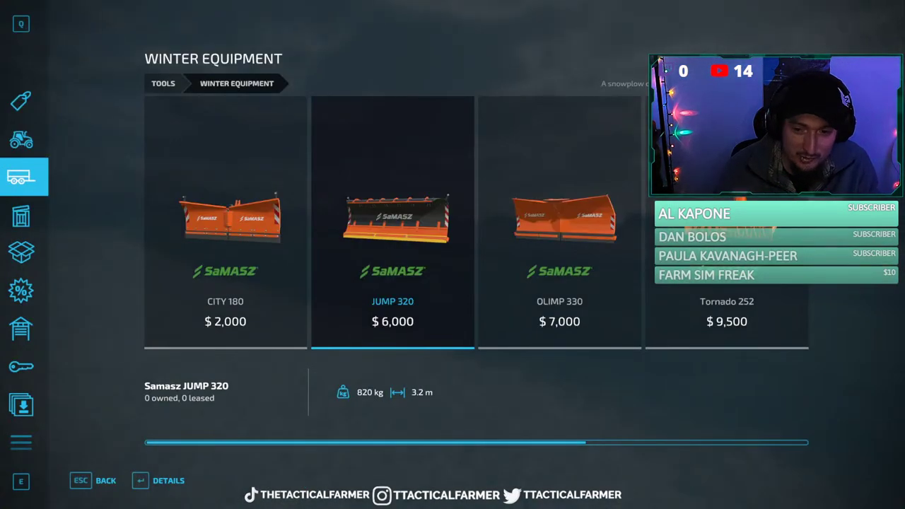
Buy the Samasz JUMP 320 snowplow for $6,000 and leave the shop
key("Return")
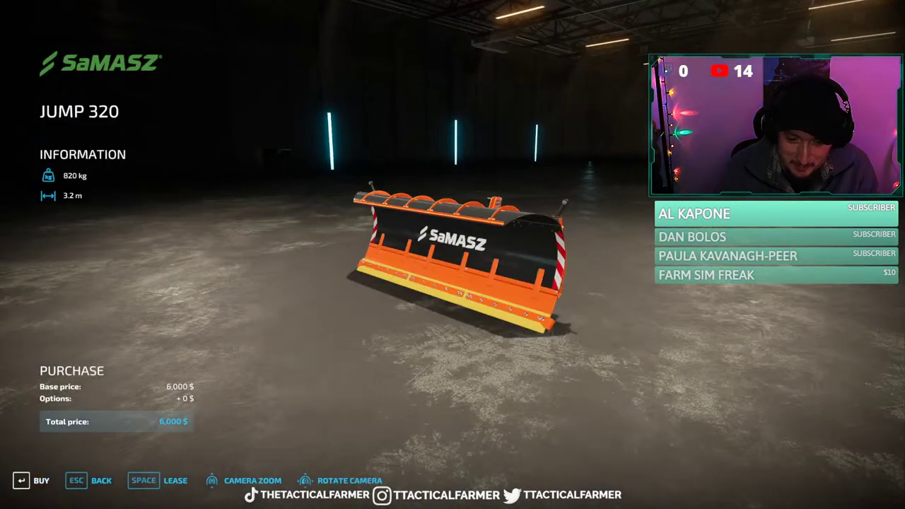
key("Return")
key("Return")
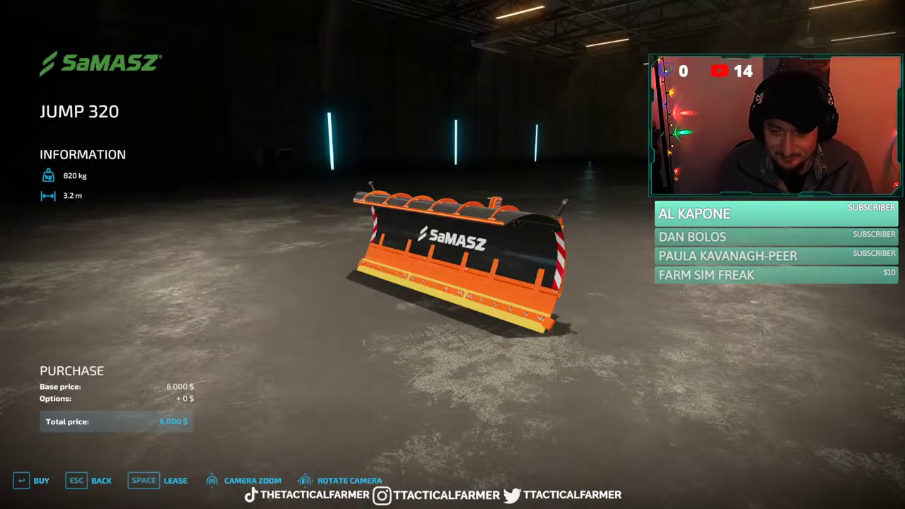
key("Escape")
key("Escape")
Cycle through the owned vehicles to the New Holland L318 beside the dealership
key("Tab")
key("Tab")
key("Tab")
key("Tab")
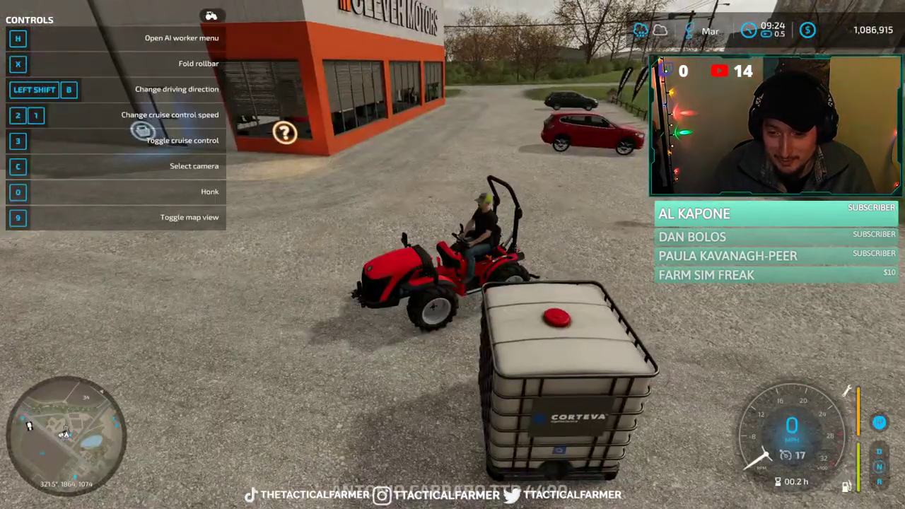
key("Tab")
key("Tab")
key("Tab")
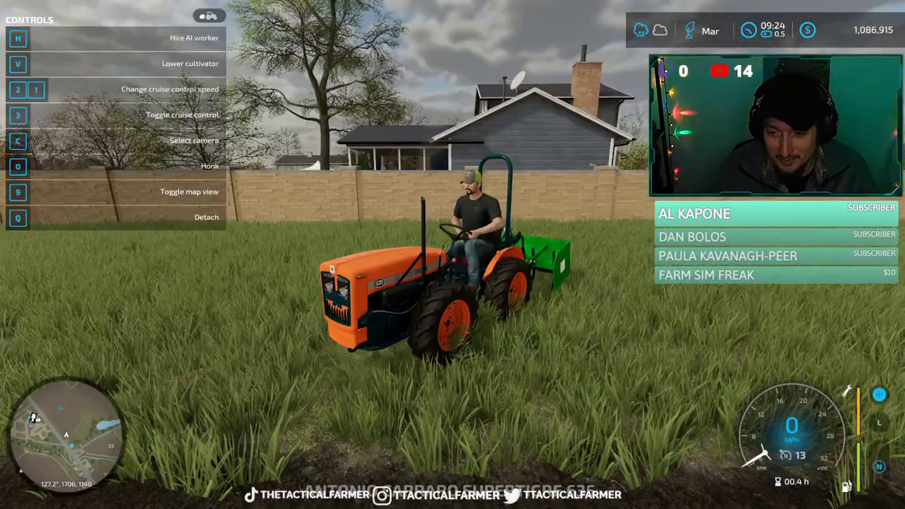
key("Tab")
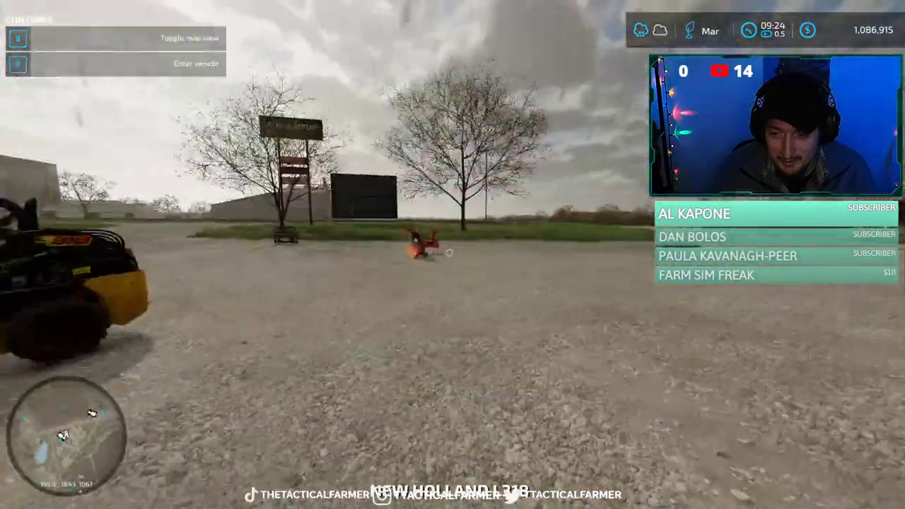
Walk over to the purchased JUMP 320 snowplow and examine its rear hitch up close
key("w")
key("w")
key("d")
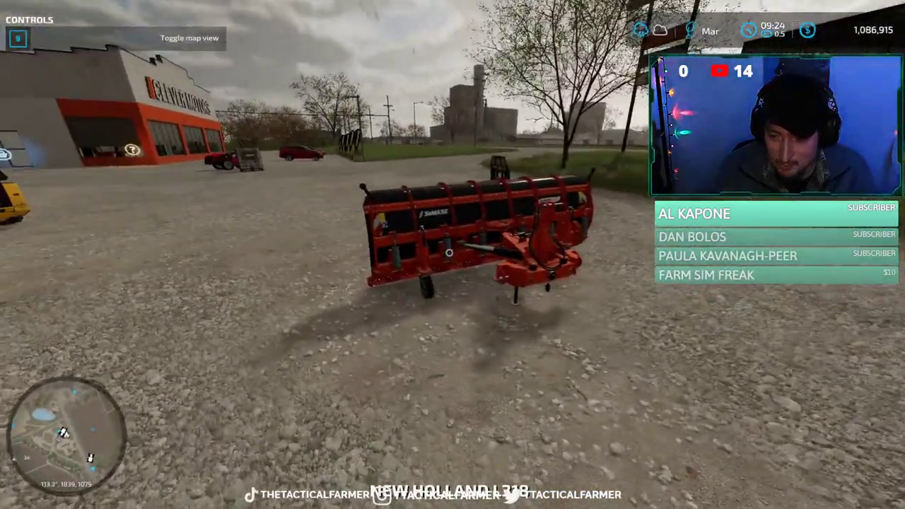
key("w")
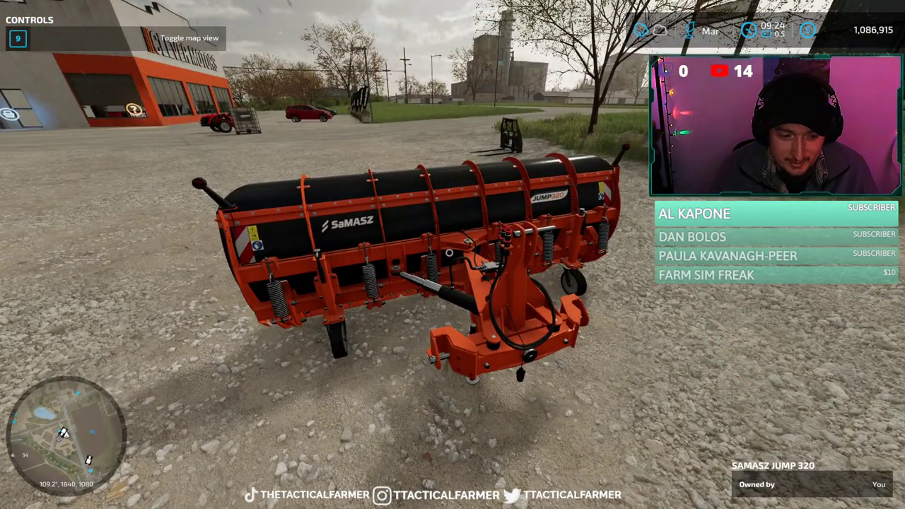
key("s")
key("s")
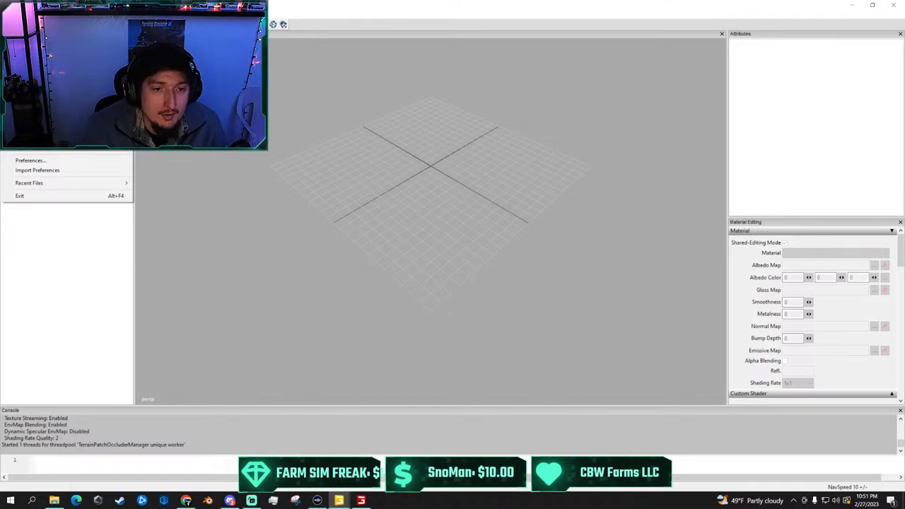
left_click(26, 34)
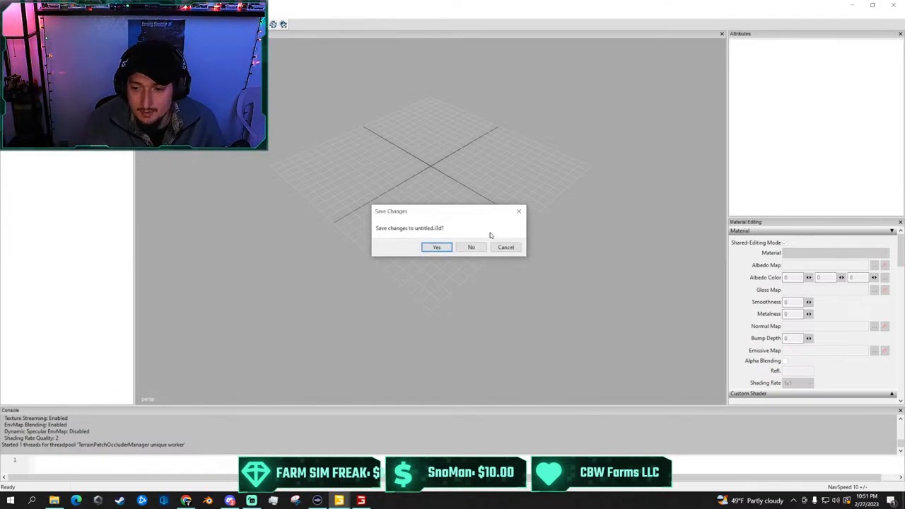
left_click(471, 248)
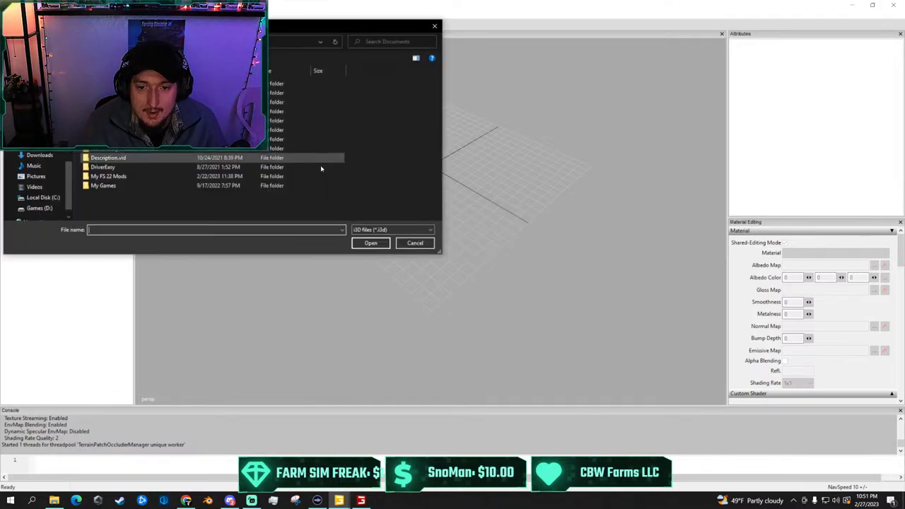
left_click(435, 27)
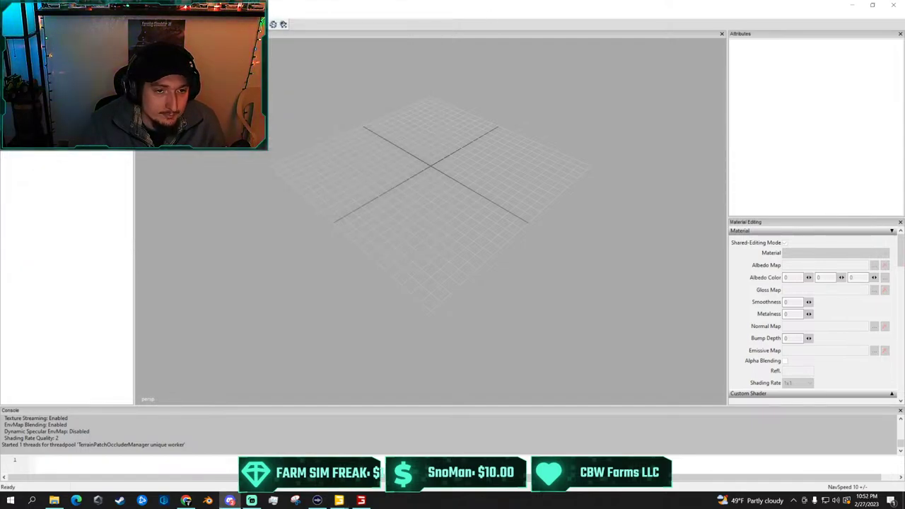
left_click(870, 5)
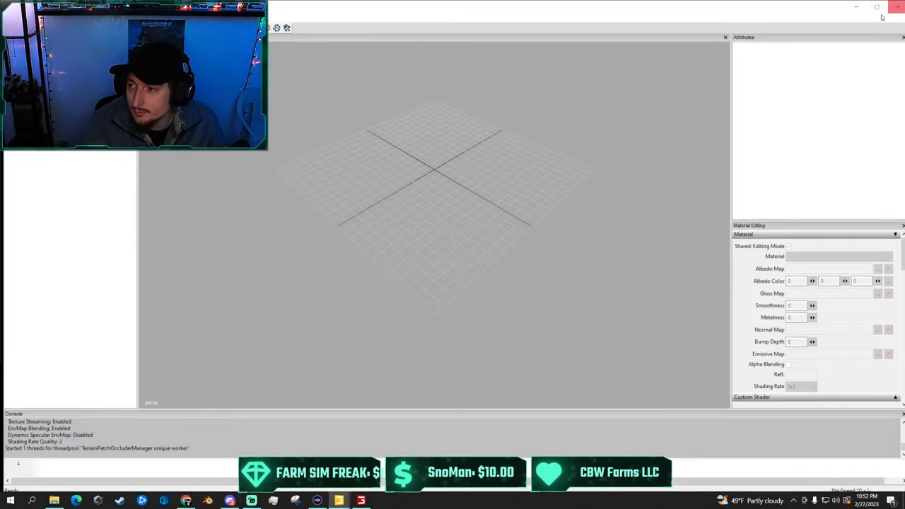
left_click(877, 8)
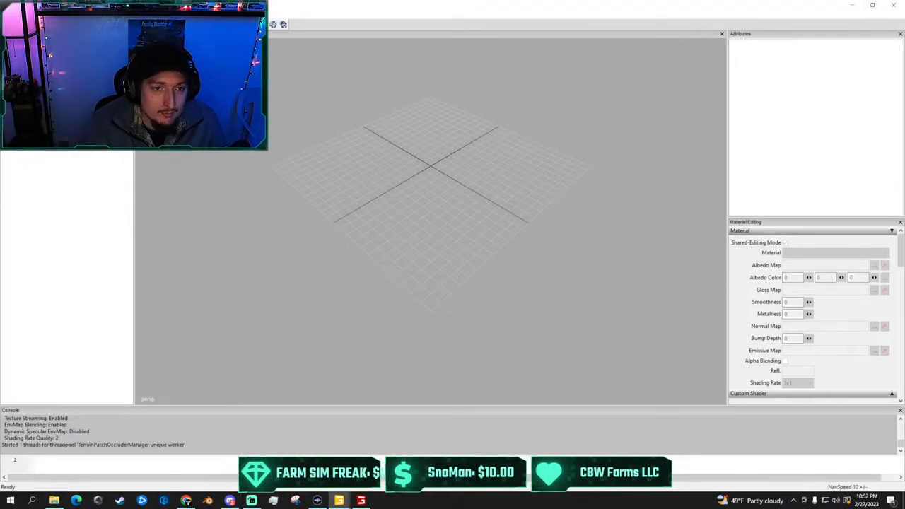
Start a new mod from game in GIANTS Editor without saving the untitled scene
left_click(6, 14)
left_click(21, 35)
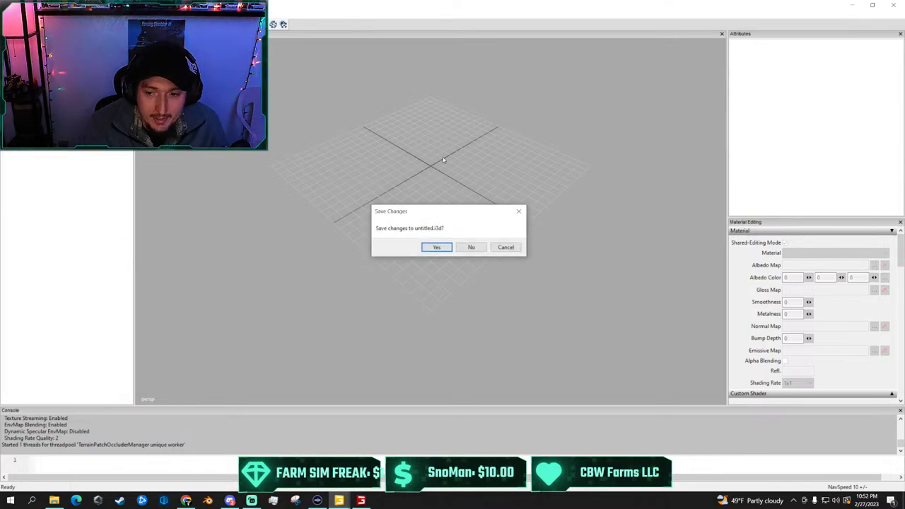
left_click(471, 247)
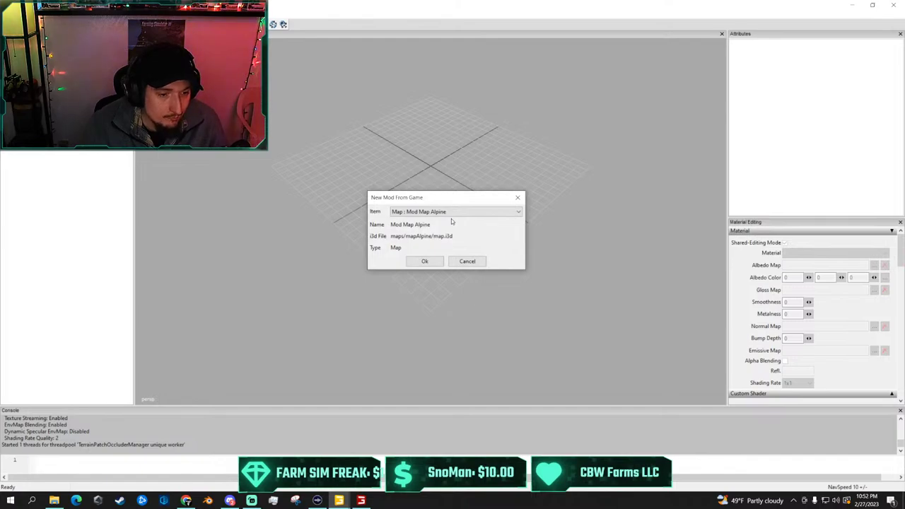
Choose the store item JUMP 320 as the source and create the mod from it
left_click(467, 212)
scroll(460, 304, "down", 5)
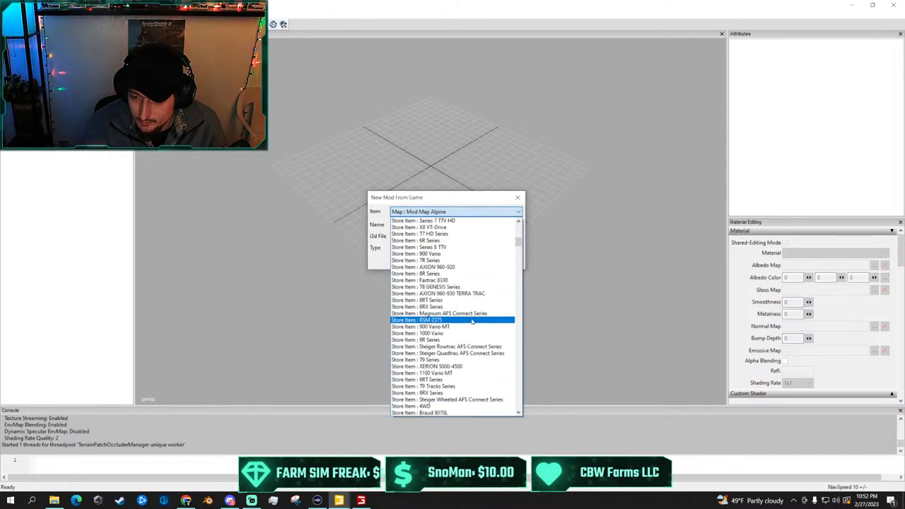
scroll(462, 313, "down", 10)
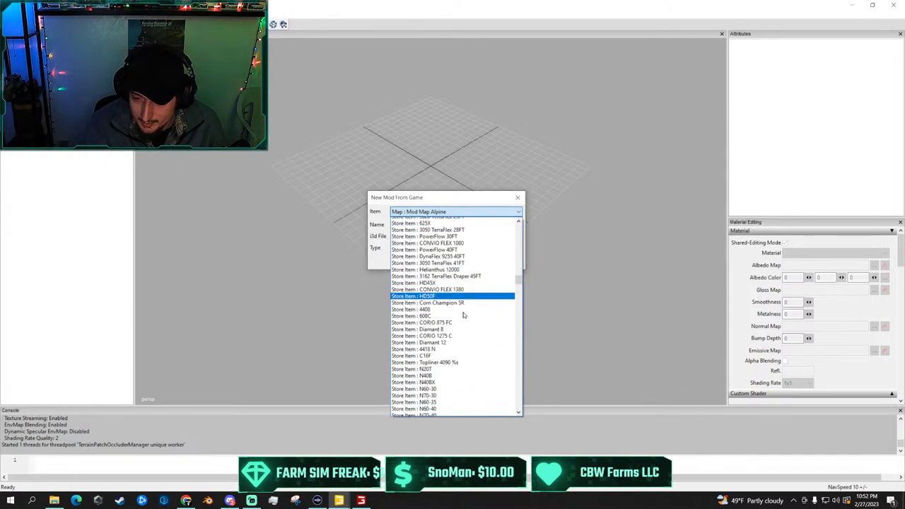
scroll(464, 318, "down", 10)
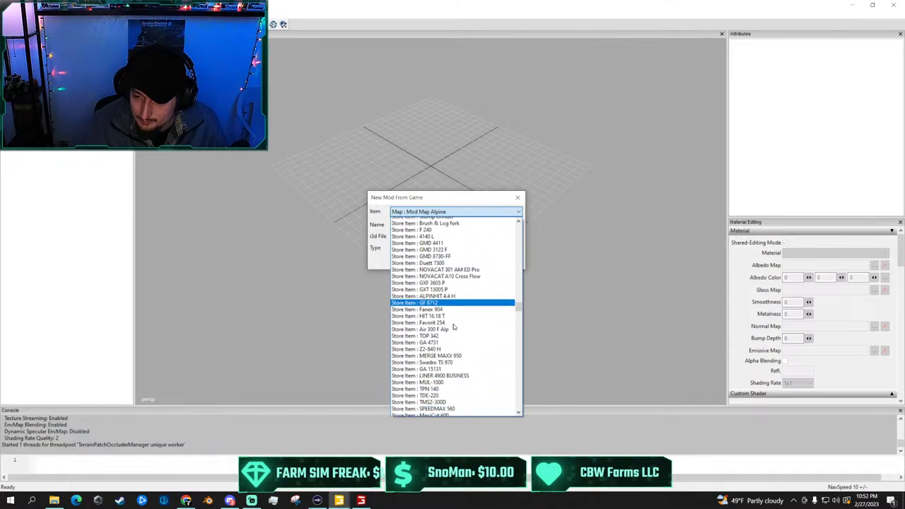
scroll(460, 311, "down", 10)
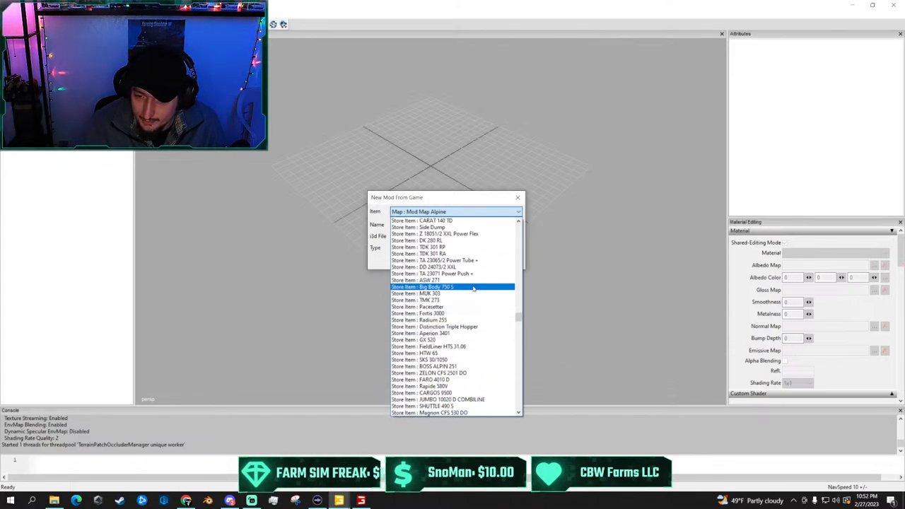
scroll(467, 293, "down", 5)
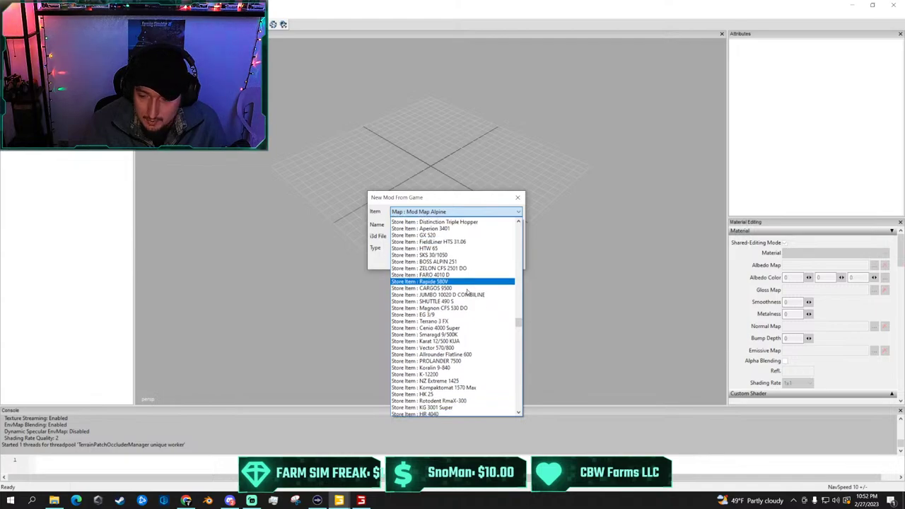
scroll(462, 300, "down", 10)
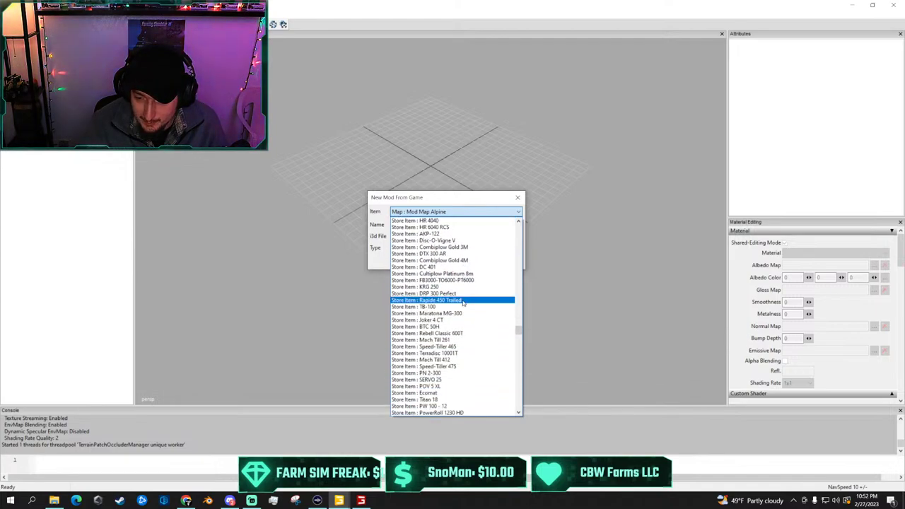
scroll(463, 302, "down", 10)
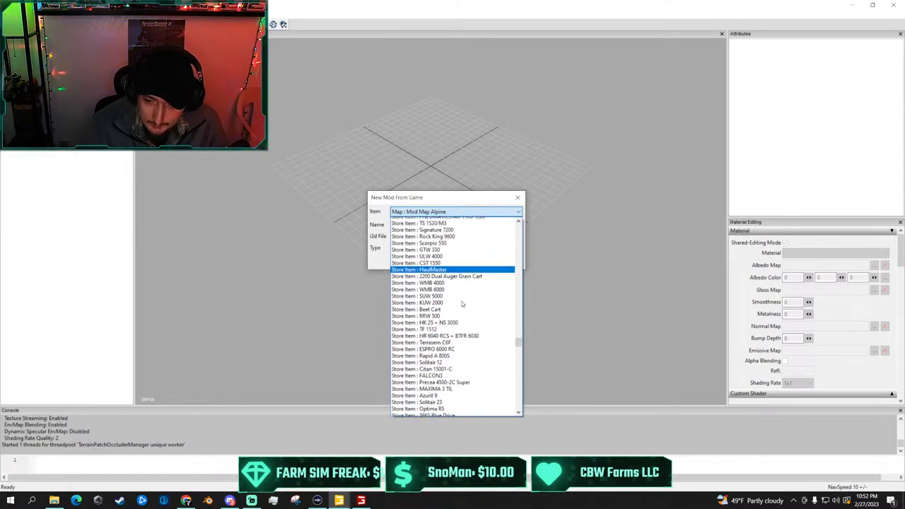
scroll(458, 302, "down", 10)
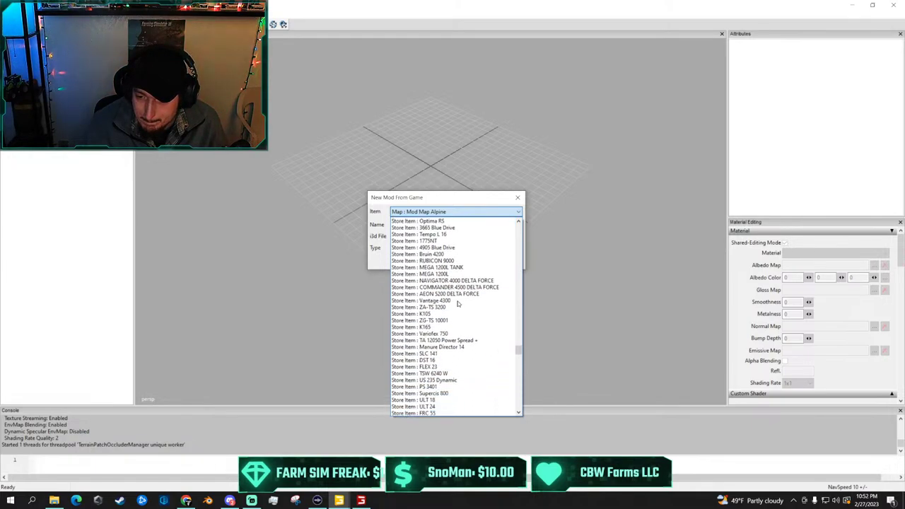
scroll(457, 302, "down", 9)
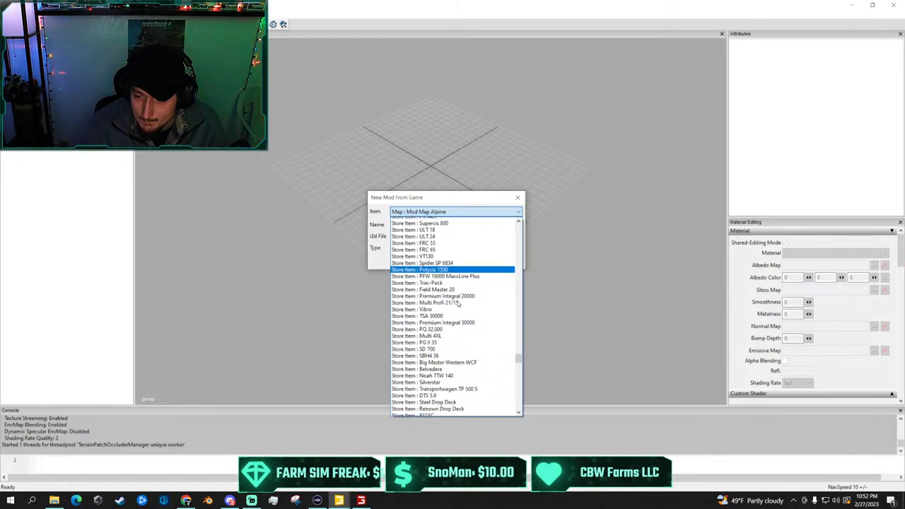
scroll(458, 303, "down", 8)
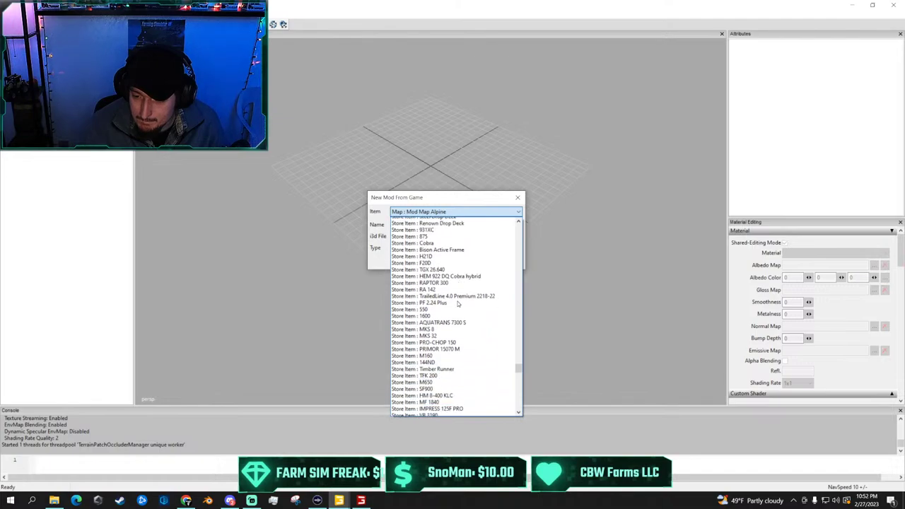
scroll(458, 303, "down", 9)
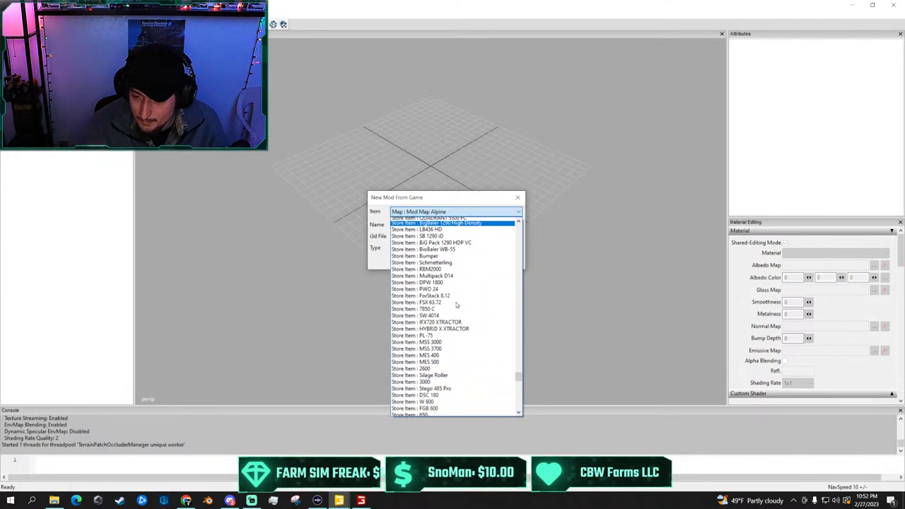
scroll(456, 306, "down", 8)
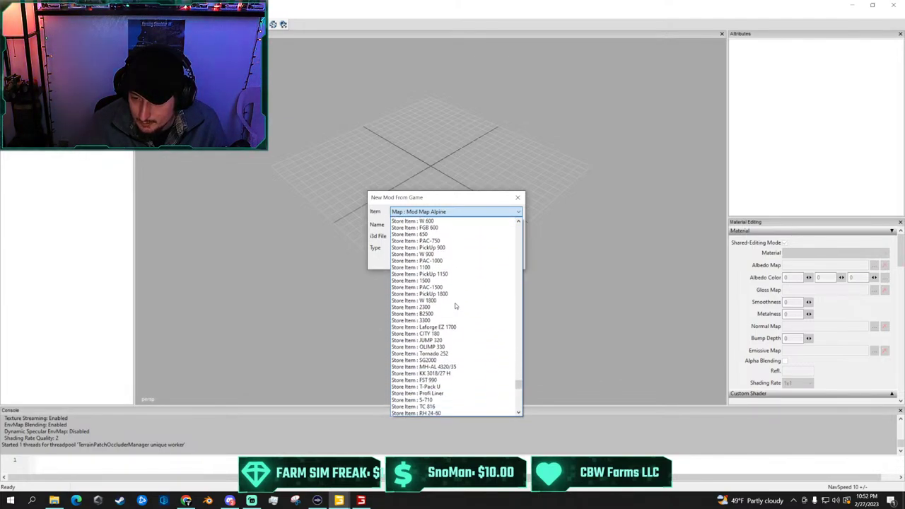
left_click(452, 319)
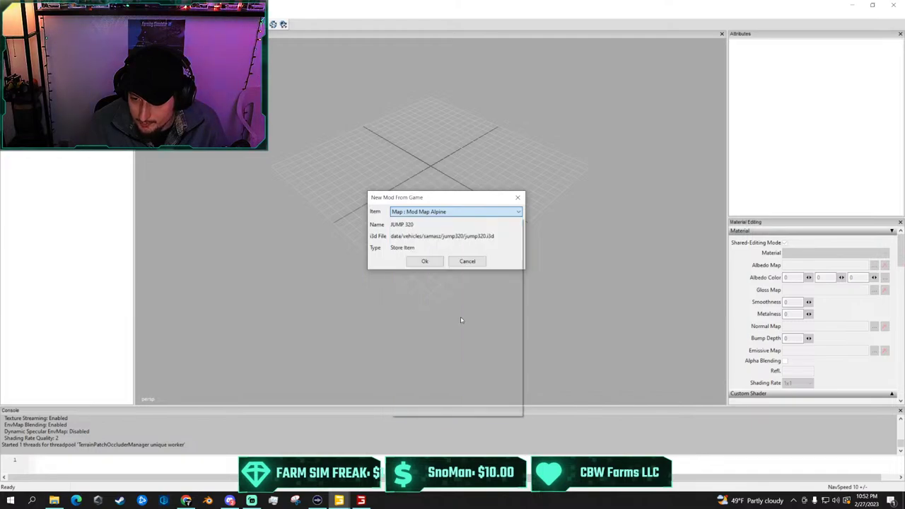
left_click(435, 261)
left_click(472, 229)
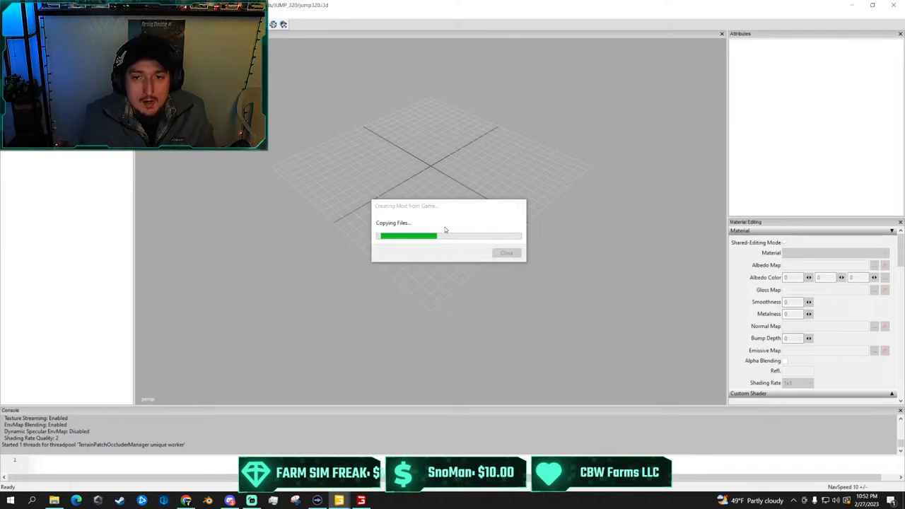
scroll(451, 162, "up", 1)
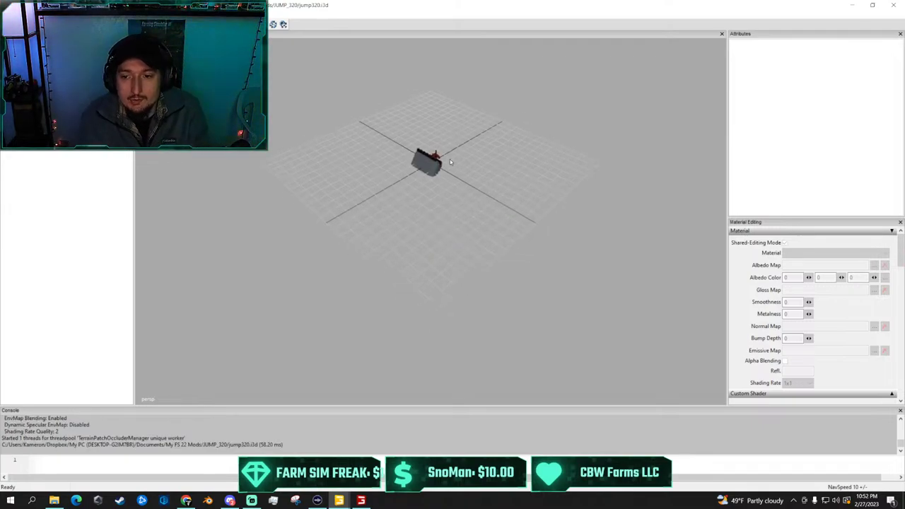
Select the JUMP 320's main component and examine the snowplow model in the scene
scroll(450, 162, "up", 4)
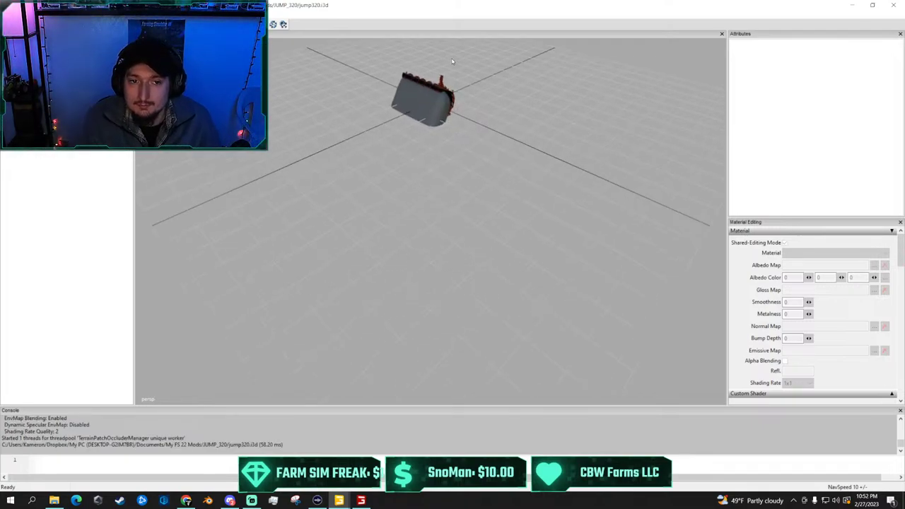
left_click(453, 110)
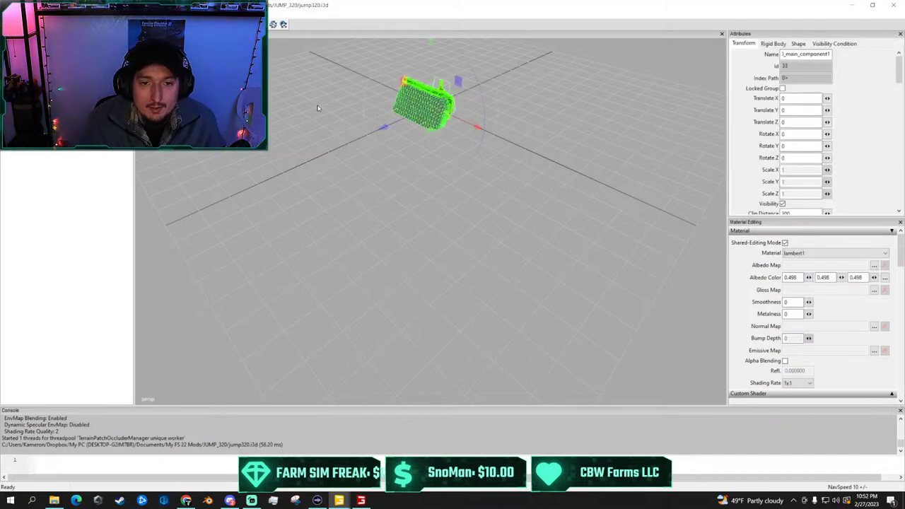
scroll(322, 106, "up", 2)
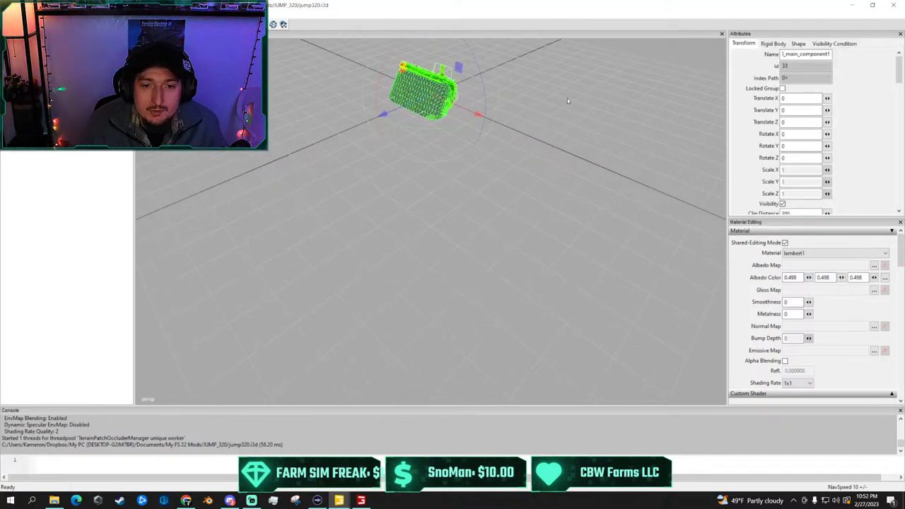
middle_click_drag(568, 100, 553, 73)
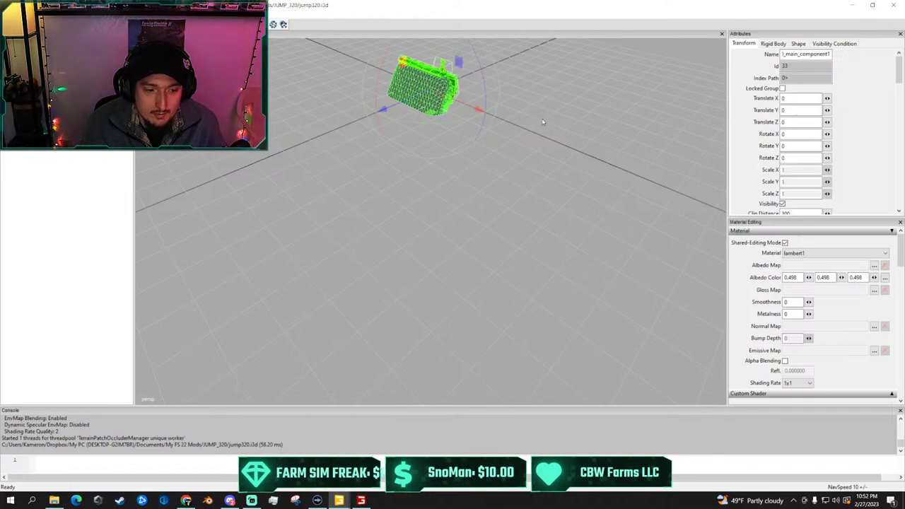
scroll(542, 121, "down", 5)
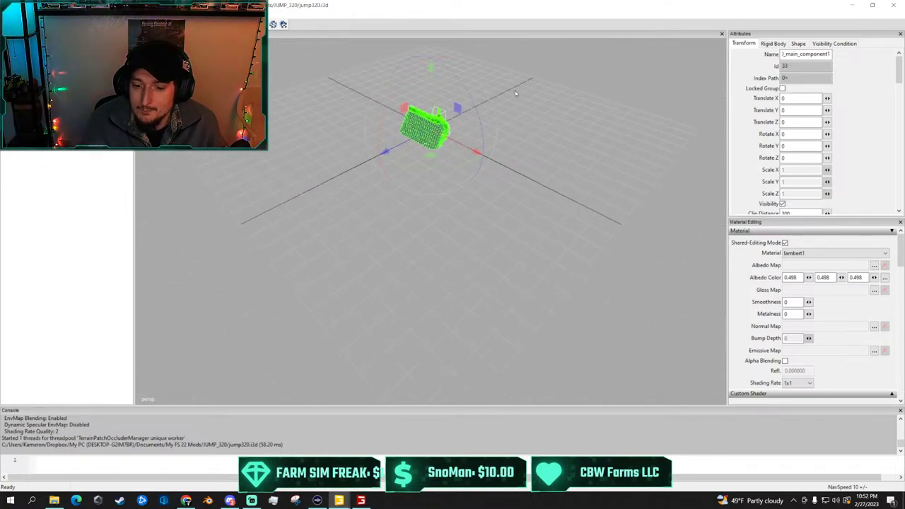
scroll(515, 91, "down", 1)
Switch to the editor window containing Snow Plow.i3d, select the whole plow to inspect its meshes, and clear the selection
mouse_move(340, 500)
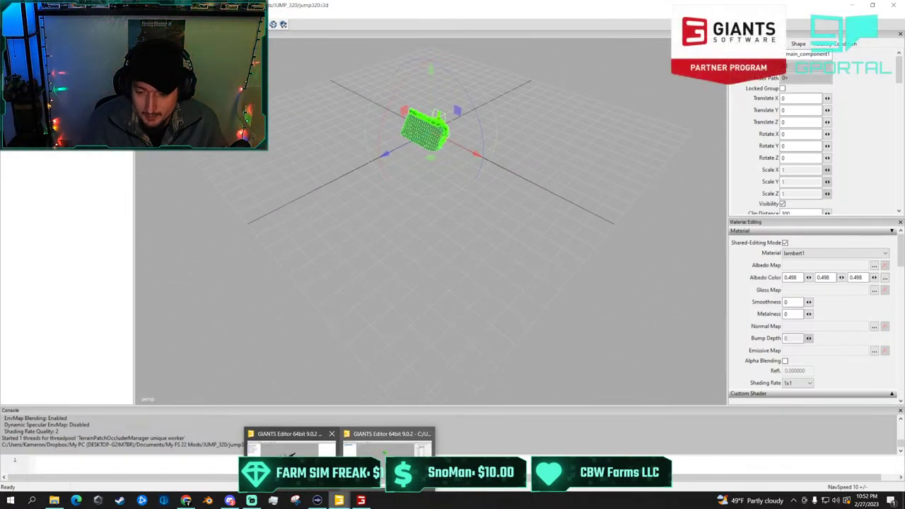
left_click(300, 452)
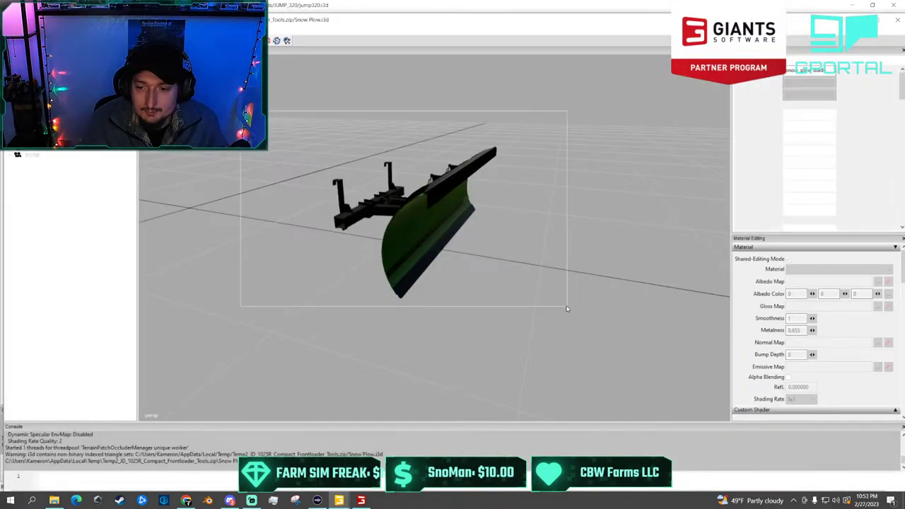
left_click(438, 264)
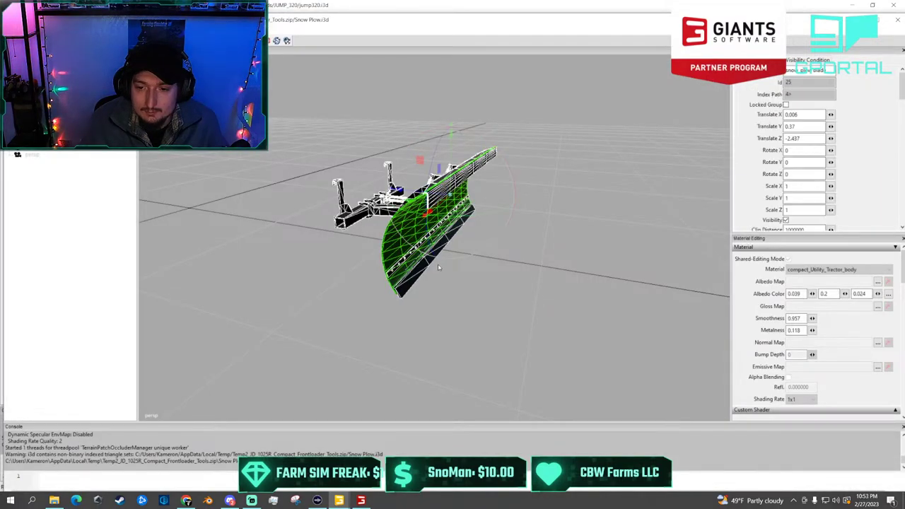
left_click(268, 173)
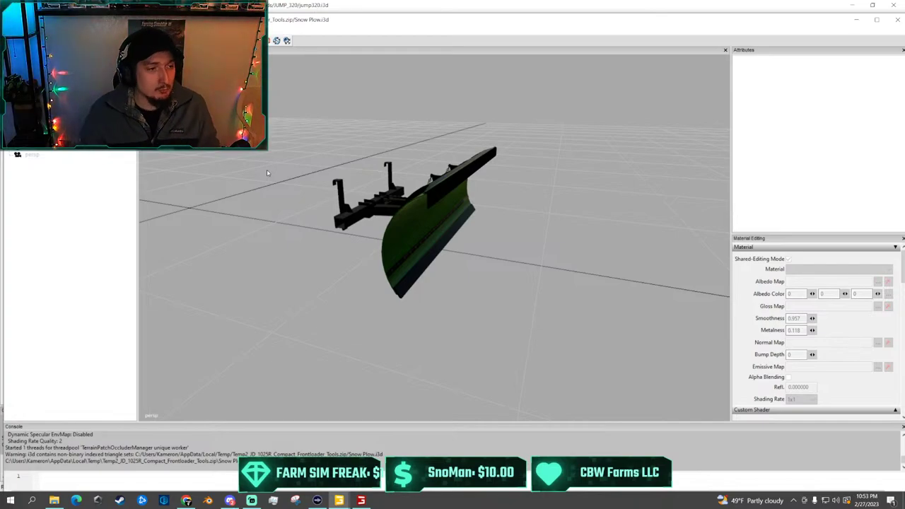
Examine the green plow's curved blade and mounting arms from the front and side
scroll(376, 195, "up", 3)
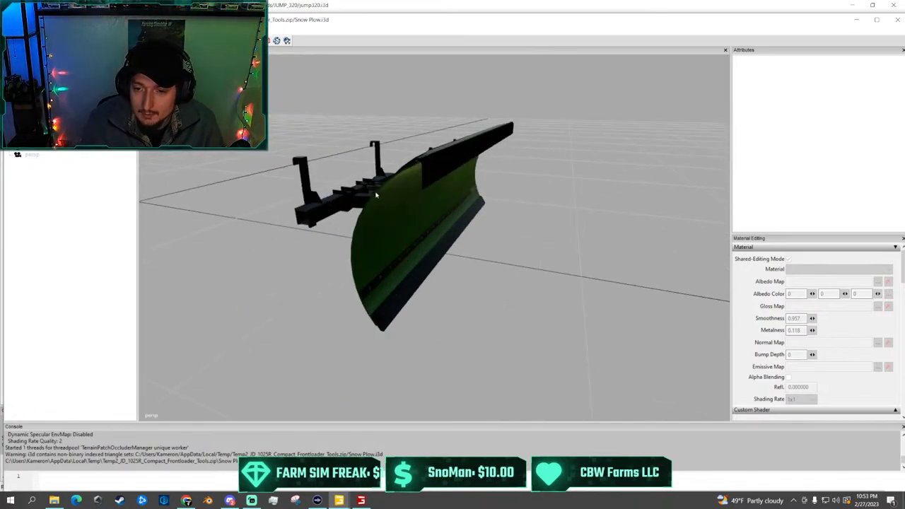
left_click_drag(418, 190, 530, 128, "alt")
scroll(481, 146, "up", 3)
scroll(481, 147, "down", 3)
scroll(522, 128, "up", 3)
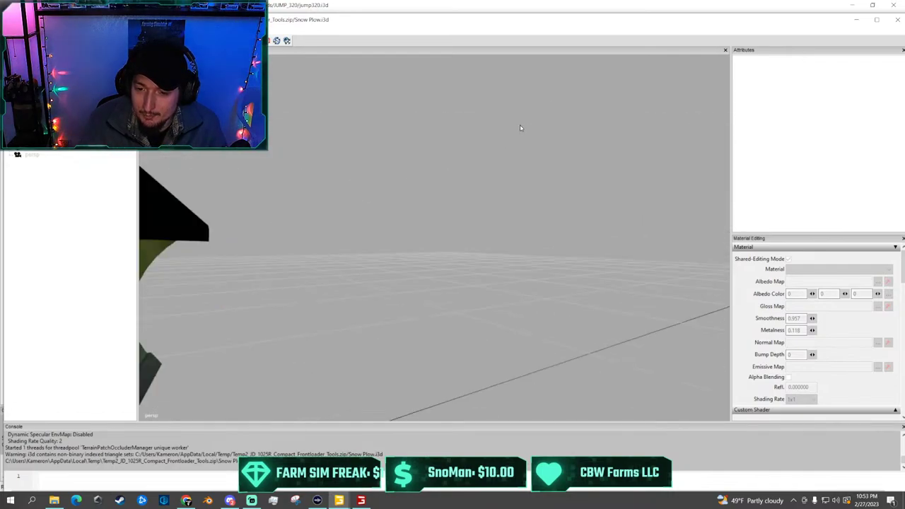
middle_click_drag(520, 127, 379, 151)
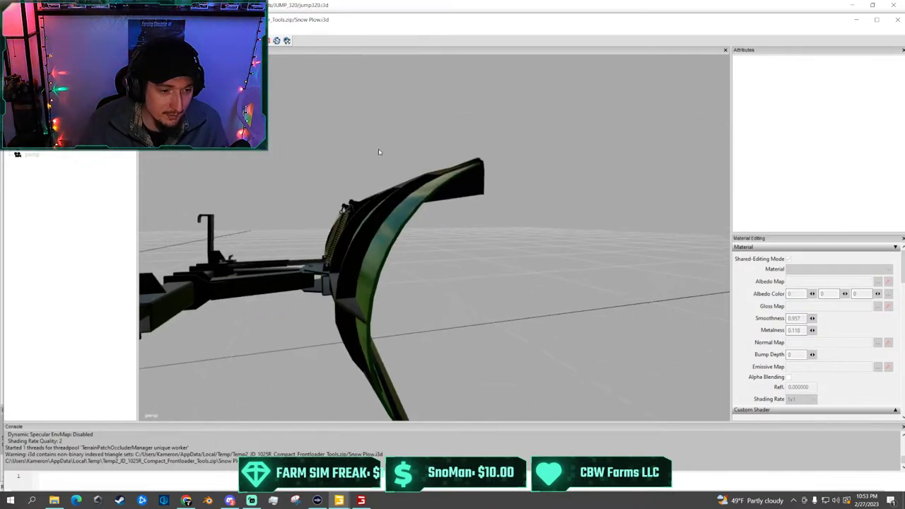
scroll(378, 152, "down", 3)
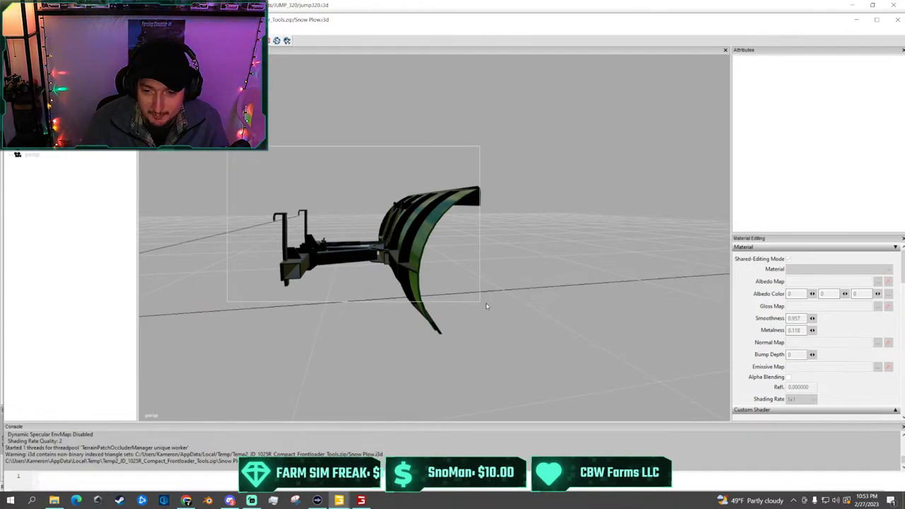
left_click_drag(486, 305, 505, 355)
left_click(506, 310)
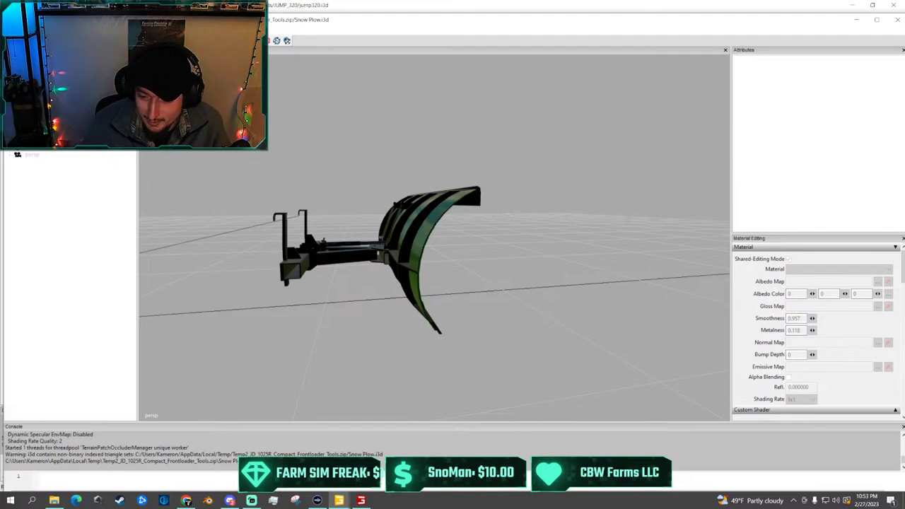
Inspect the back of the green plow up close, including its spring hardware and hooked attacher frame
scroll(356, 376, "up", 5)
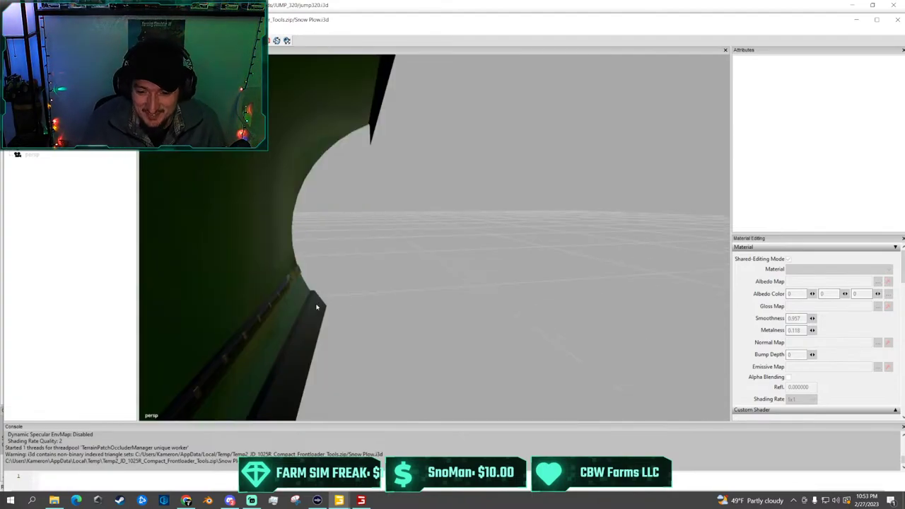
scroll(325, 297, "down", 5)
scroll(217, 298, "up", 5)
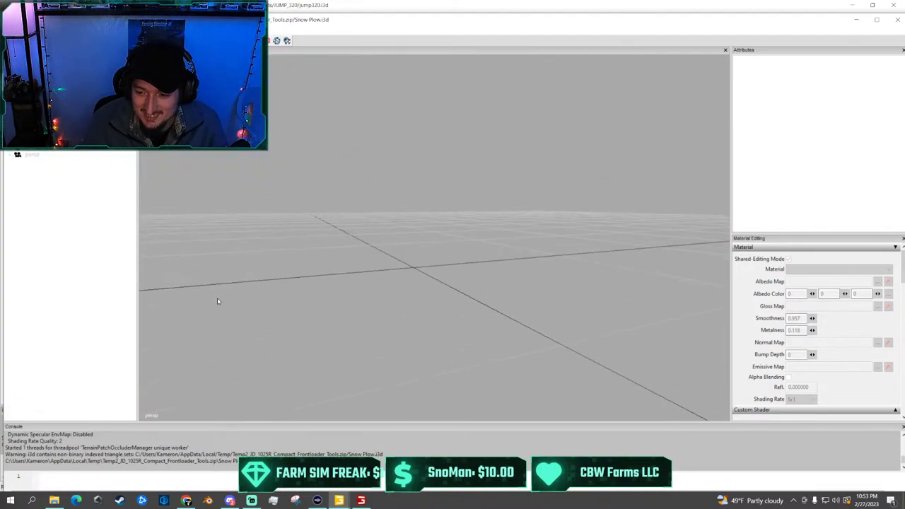
left_click_drag(217, 298, 469, 294, "alt")
left_click(472, 207)
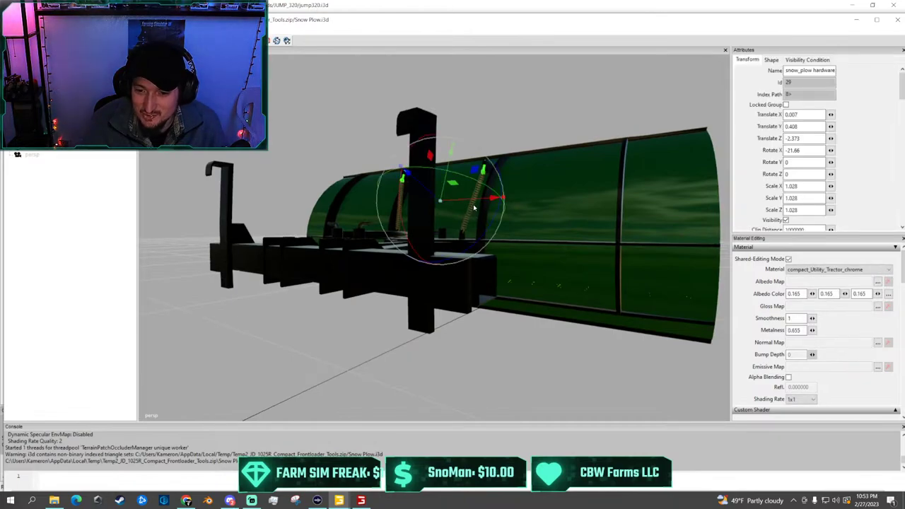
left_click(276, 150)
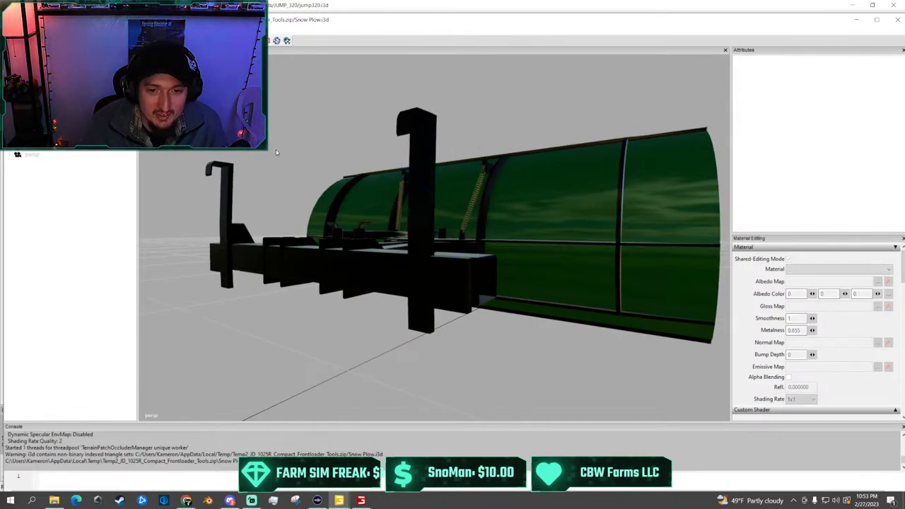
scroll(255, 141, "down", 3)
Select all the green plow's meshes and check the snow_plow support and attacher parts individually in the scene hierarchy
left_click_drag(232, 126, 642, 345)
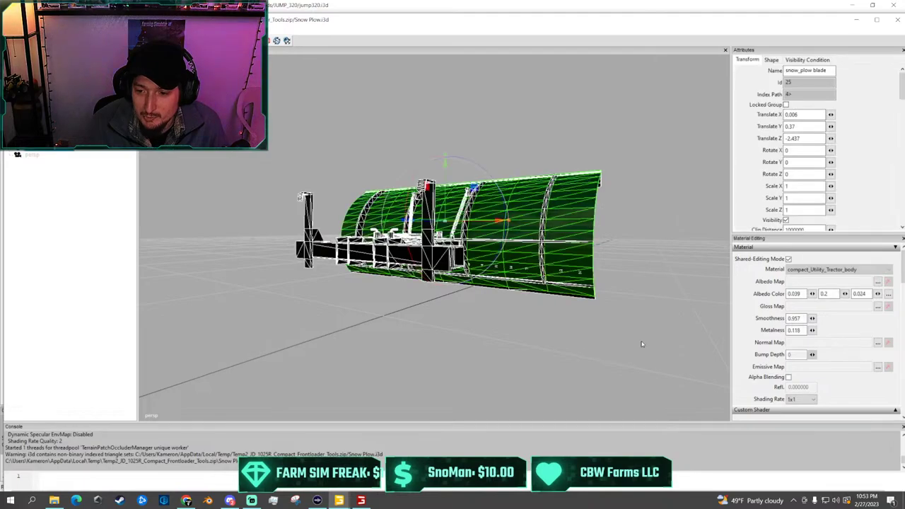
left_click(113, 172)
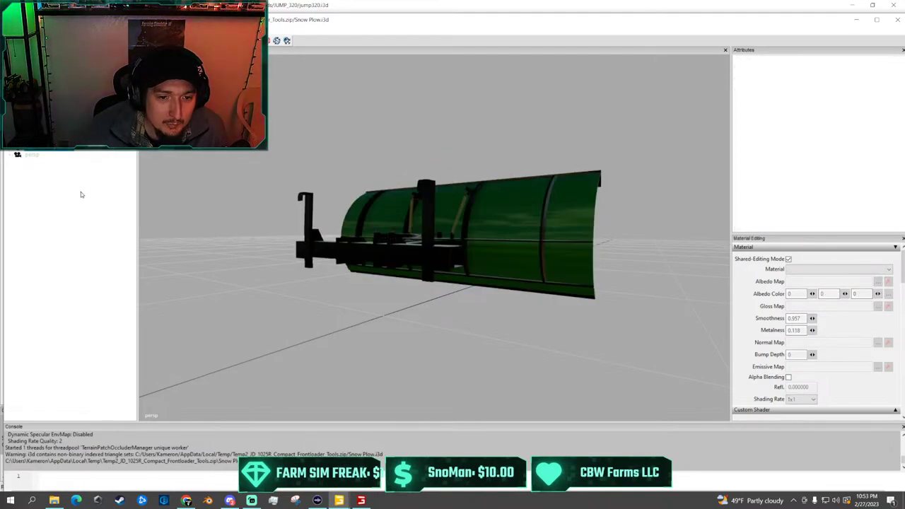
left_click(61, 147)
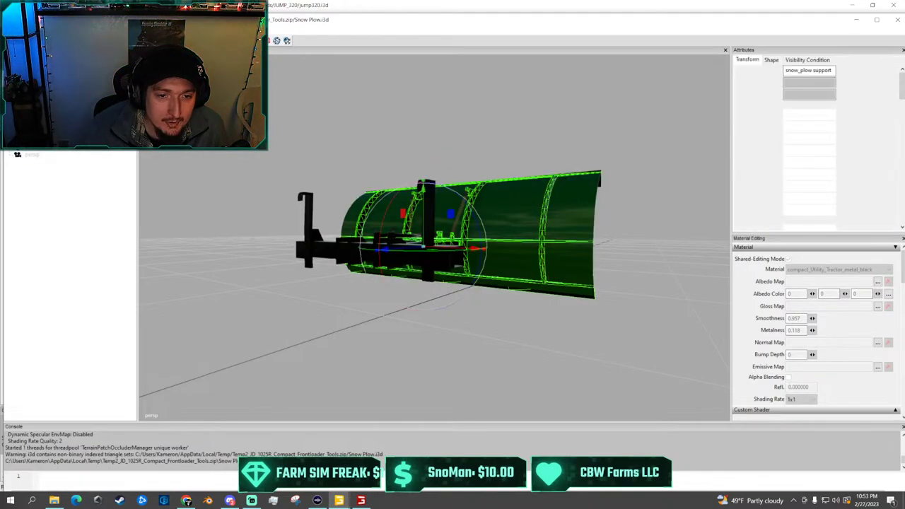
left_click(60, 140)
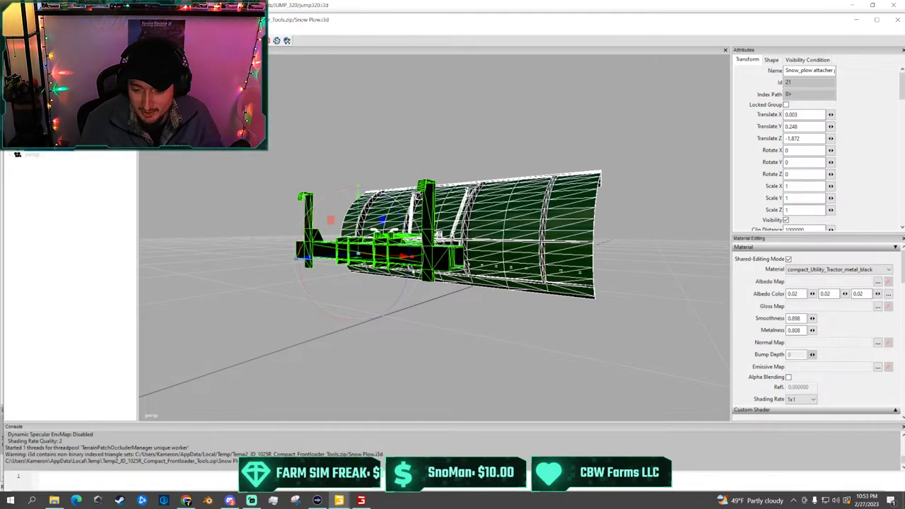
Examine how the highlighted attacher frame connects to the green blade, and clear the selection
scroll(443, 206, "up", 2)
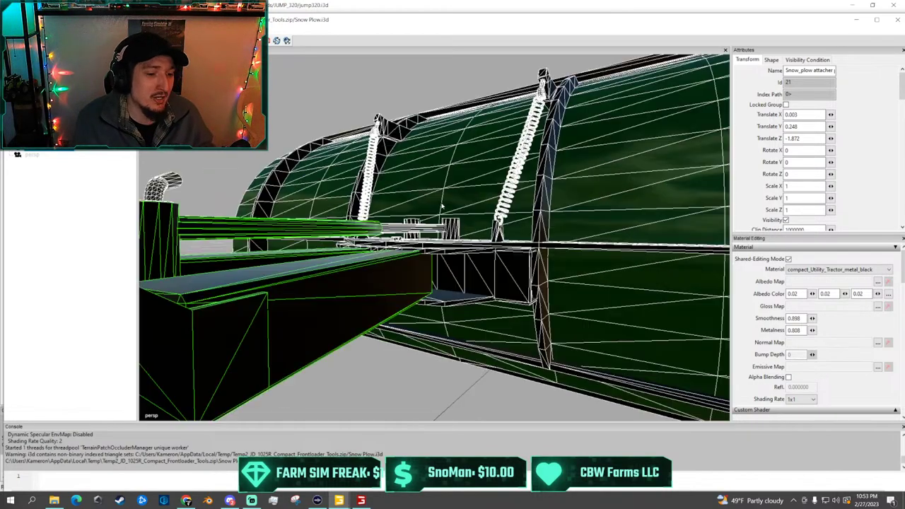
scroll(424, 186, "down", 1)
left_click_drag(422, 186, 418, 239, "alt")
scroll(419, 239, "down", 4)
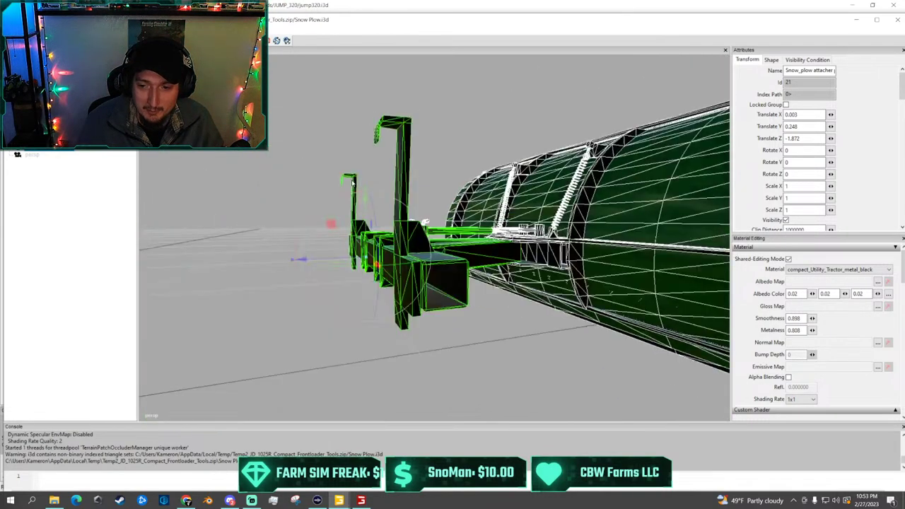
middle_click_drag(525, 188, 441, 188, "alt")
scroll(441, 188, "up", 1)
left_click_drag(442, 188, 416, 188, "alt")
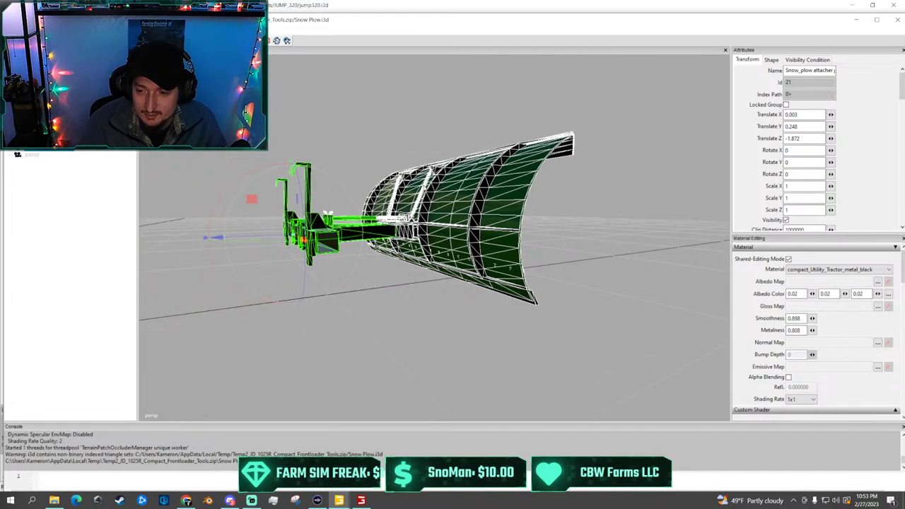
left_click(599, 208)
middle_click_drag(434, 237, 467, 237)
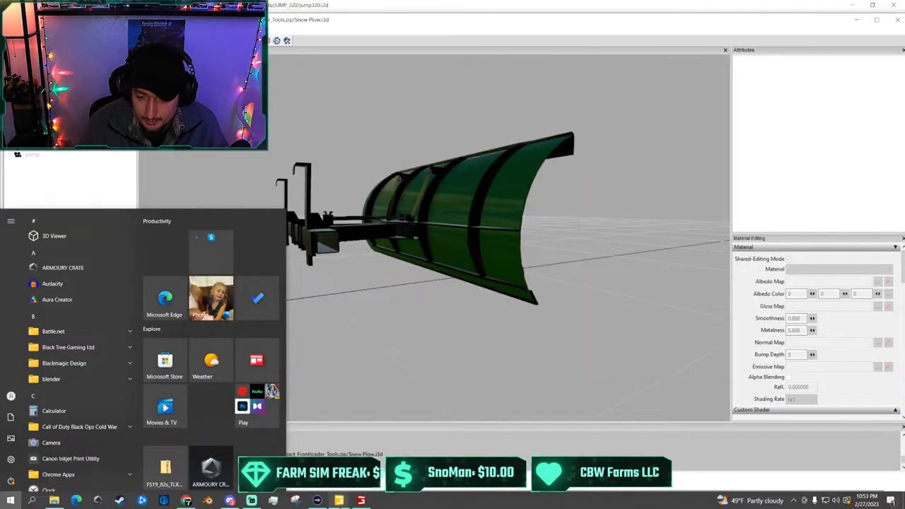
Switch back to the jump320.i3d editor window and select the effectMesh in front of the JUMP 320's blade
mouse_move(339, 500)
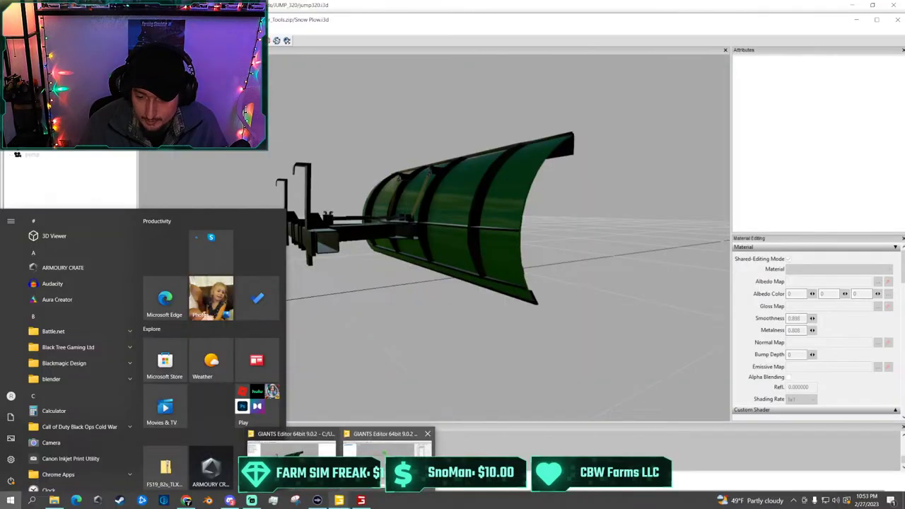
left_click(391, 453)
left_click_drag(462, 92, 464, 135, "alt")
scroll(424, 212, "up", 5)
middle_click_drag(398, 238, 463, 202, "alt")
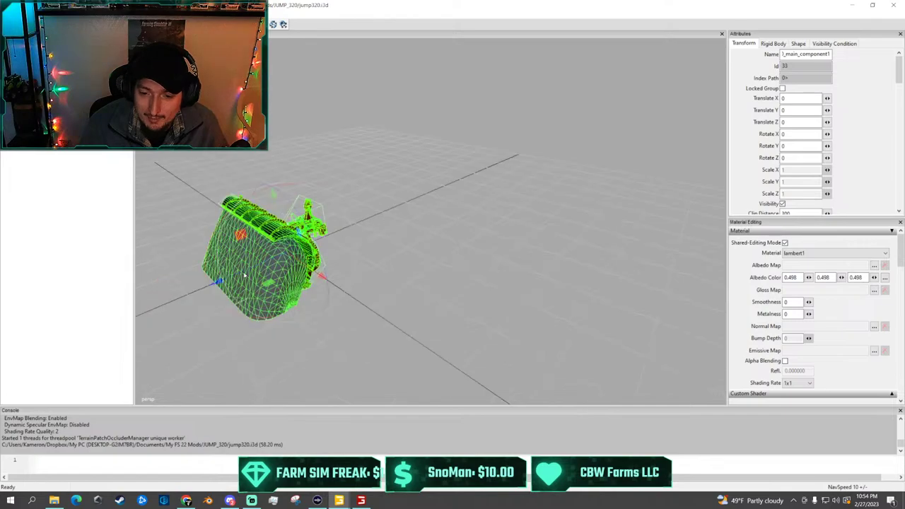
left_click_drag(463, 201, 278, 281, "alt")
middle_click_drag(278, 280, 266, 308)
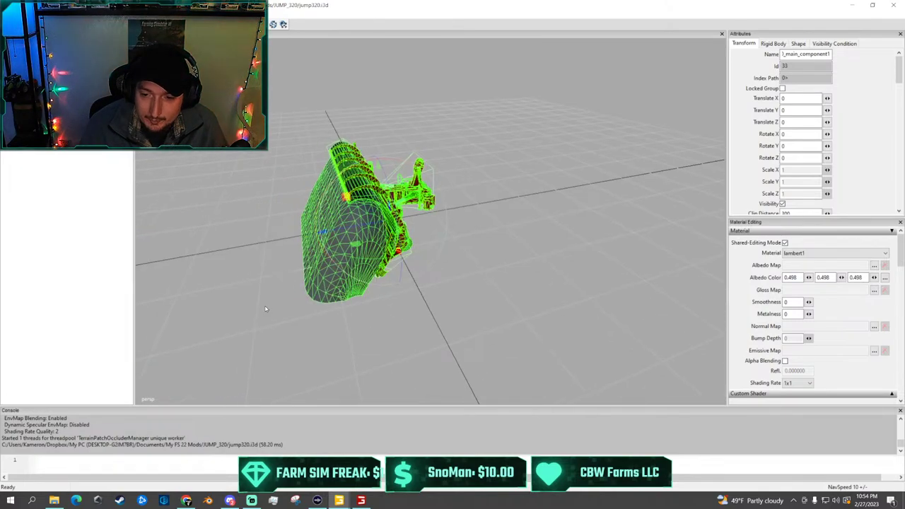
left_click(267, 263)
left_click(348, 243)
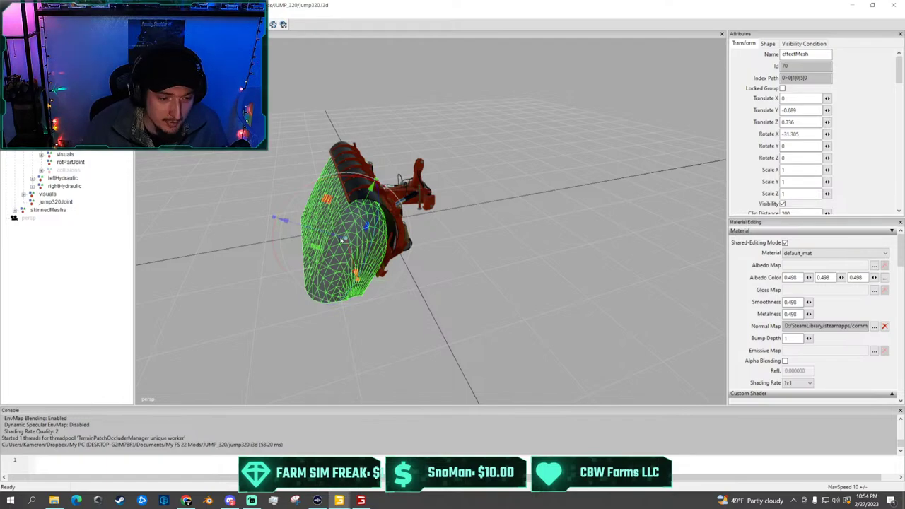
Inspect the JUMP 320's rear springs, support wheels and hitch, and clear the effectMesh selection
scroll(415, 221, "up", 4)
left_click_drag(407, 220, 371, 206, "alt")
scroll(355, 203, "down", 5)
scroll(371, 207, "up", 5)
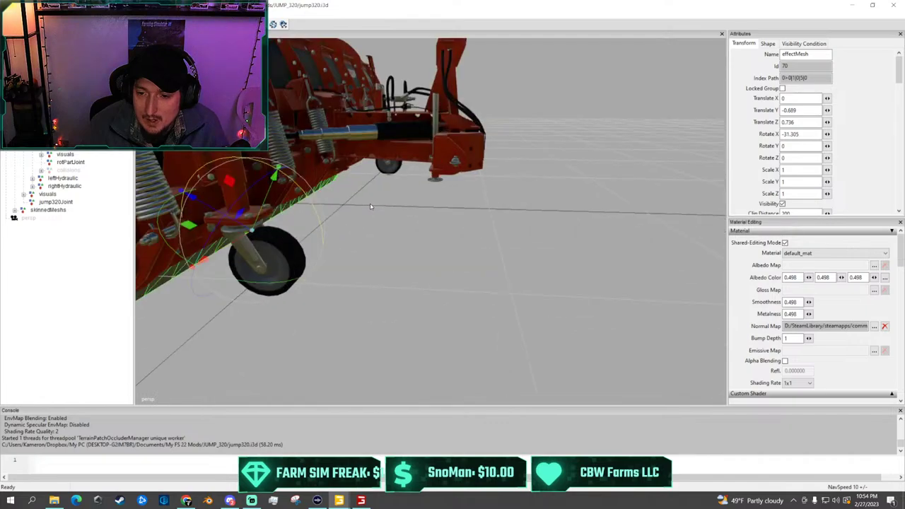
middle_click_drag(370, 206, 340, 194)
middle_click_drag(338, 151, 329, 164)
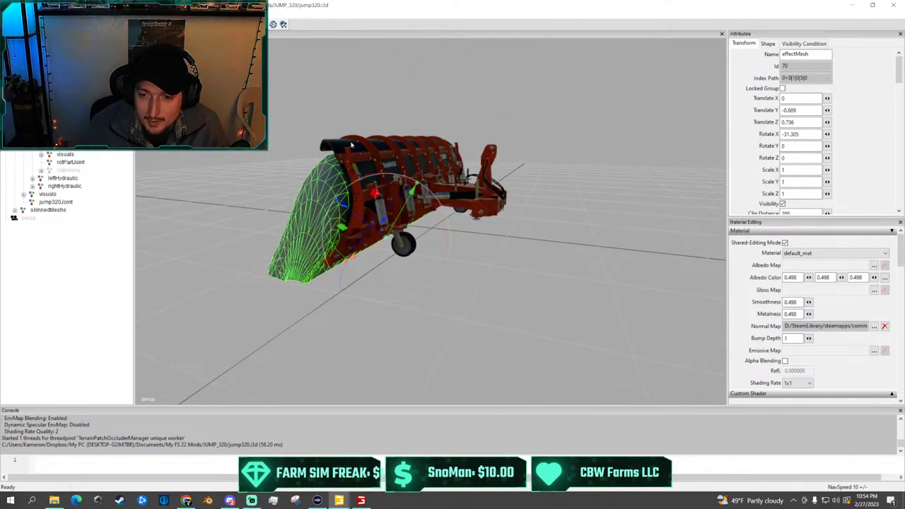
left_click(520, 245)
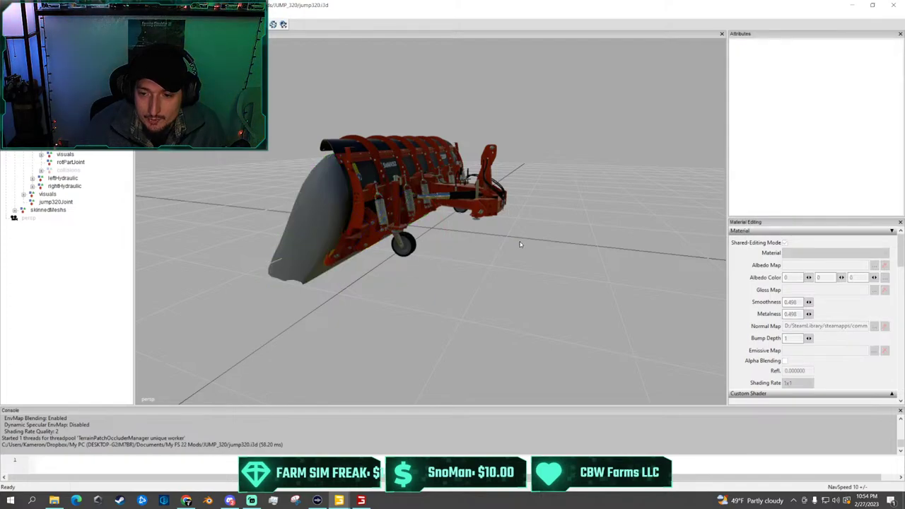
Select the jump320_vis mesh at the JUMP 320's rear hitch
left_click(493, 198)
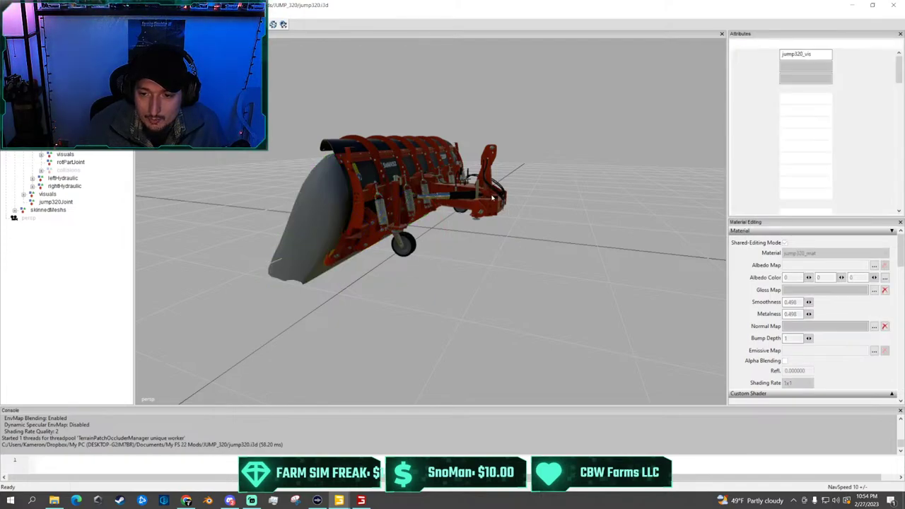
left_click(545, 226)
left_click(496, 204)
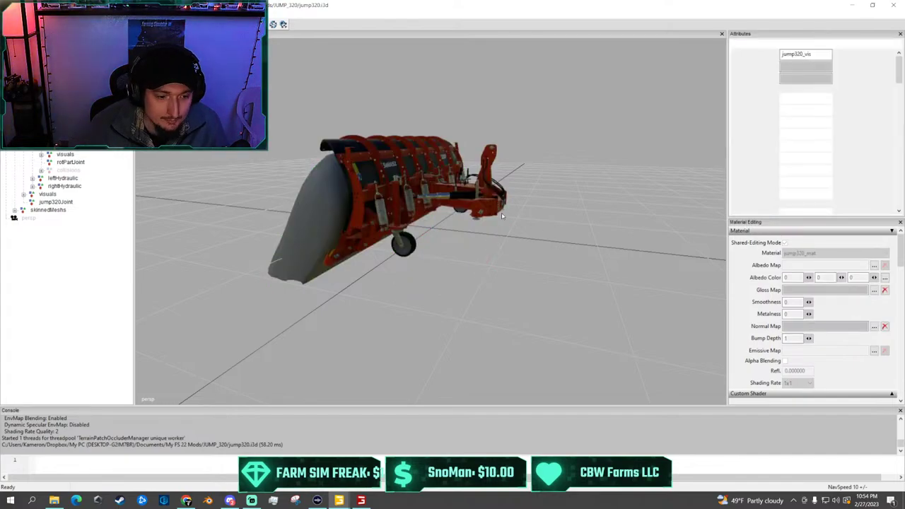
Clear the jump320_vis selection and examine the JUMP 320 from the side, including its blade profile, support wheel and hitch
left_click(516, 227)
scroll(447, 231, "down", 2)
scroll(442, 229, "down", 1)
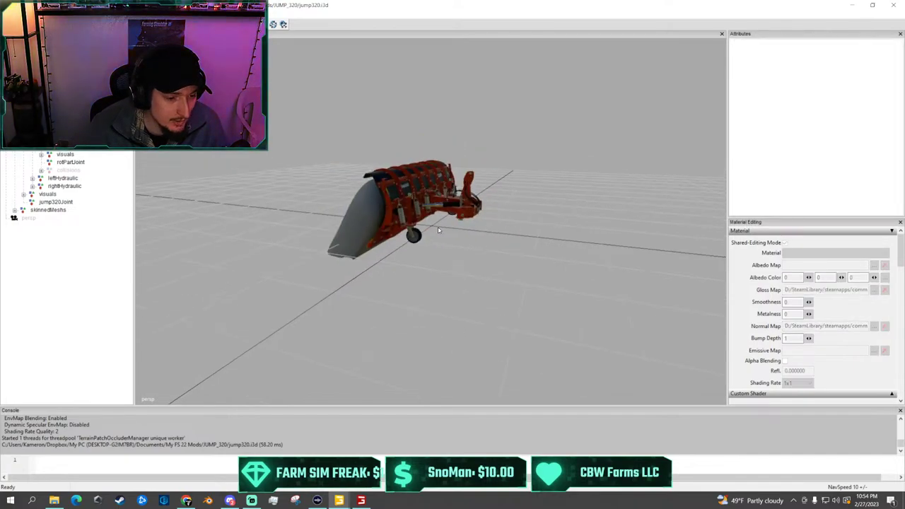
scroll(438, 229, "up", 1)
left_click_drag(438, 228, 330, 217, "alt")
left_click_drag(435, 221, 522, 208, "alt")
scroll(488, 217, "up", 3)
right_click_drag(521, 207, 527, 217)
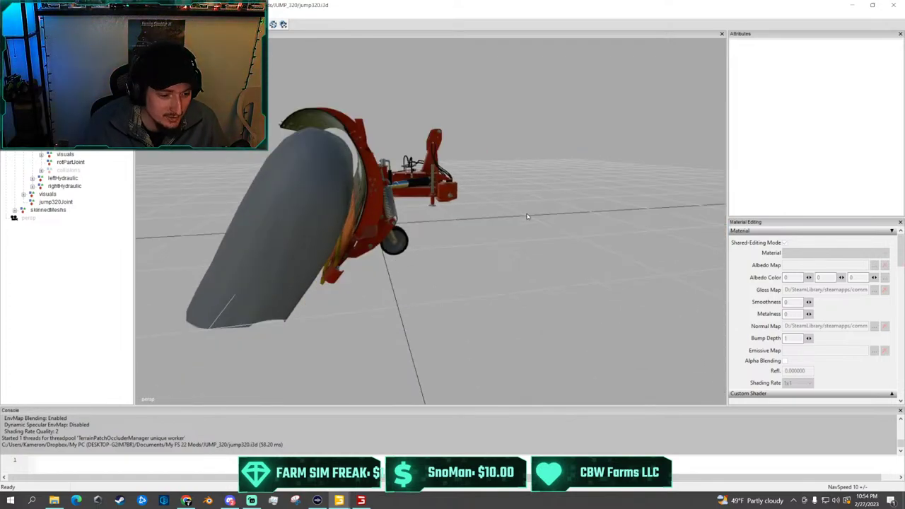
scroll(454, 211, "down", 3)
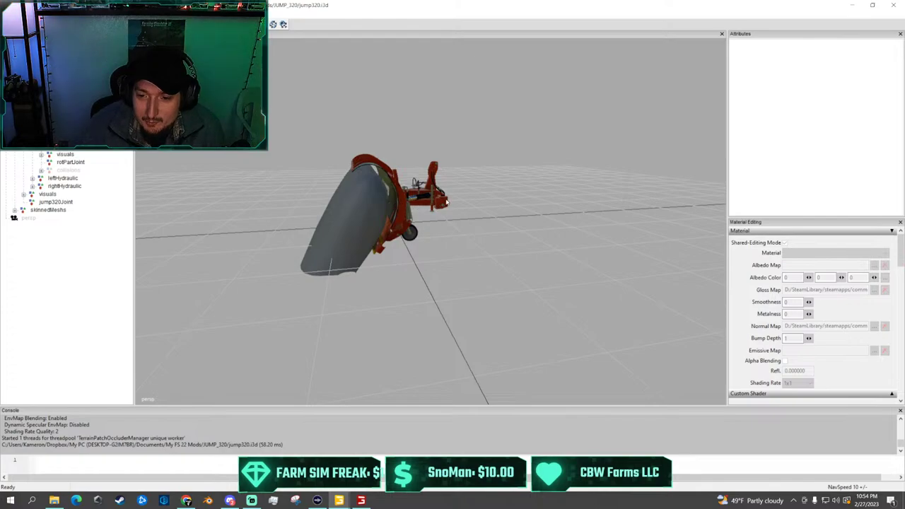
left_click_drag(454, 211, 484, 200, "alt")
scroll(458, 202, "up", 4)
scroll(461, 202, "down", 1)
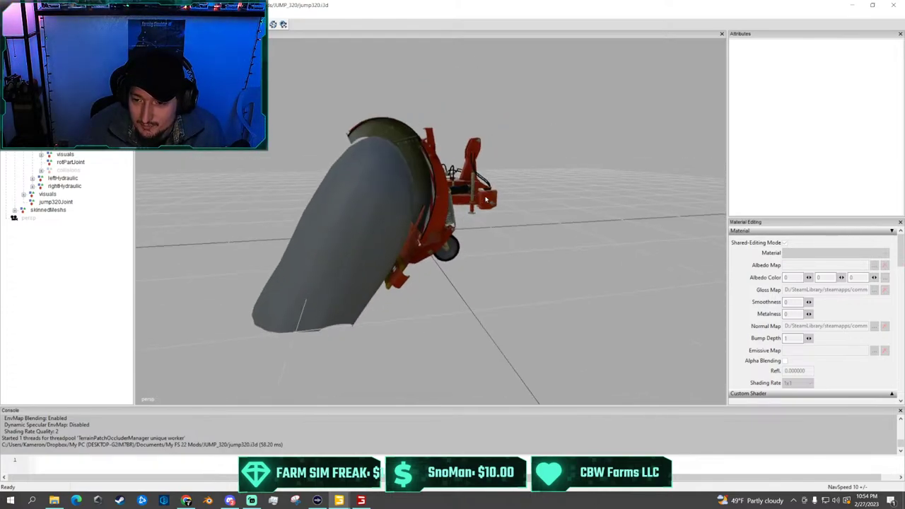
scroll(484, 199, "down", 3)
right_click_drag(484, 197, 481, 198)
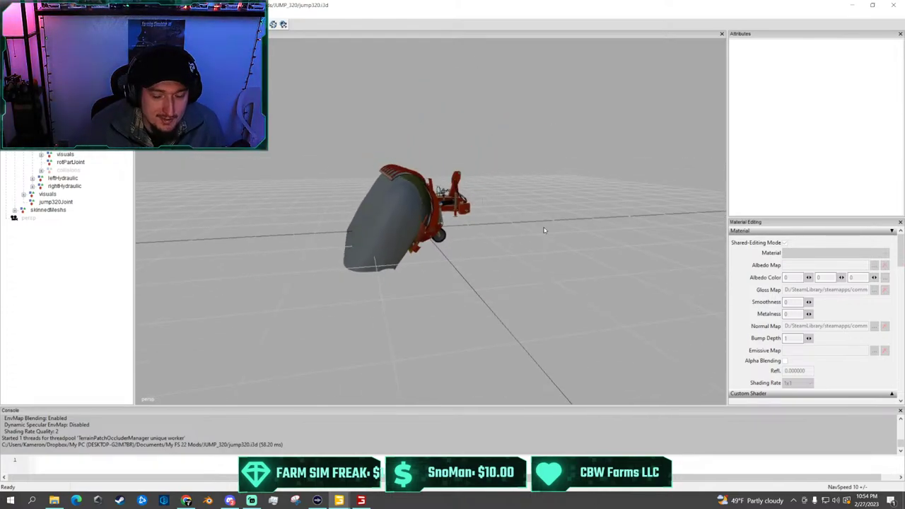
scroll(531, 204, "down", 2)
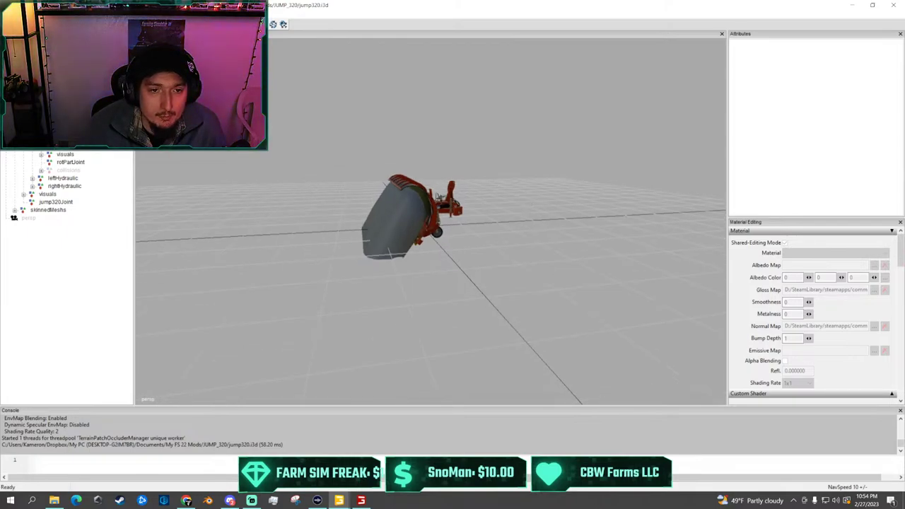
Start a model import and search the Downloads folder for the Snow Plow model
left_click(8, 14)
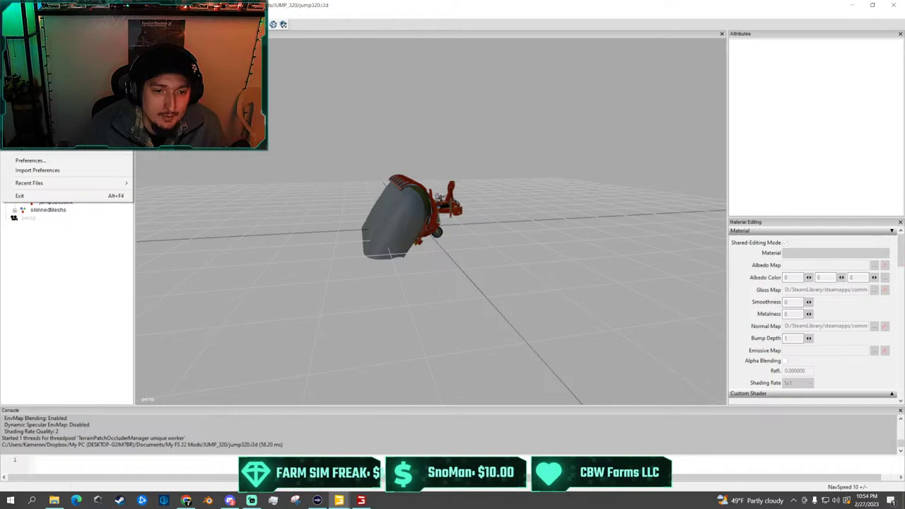
left_click(86, 102)
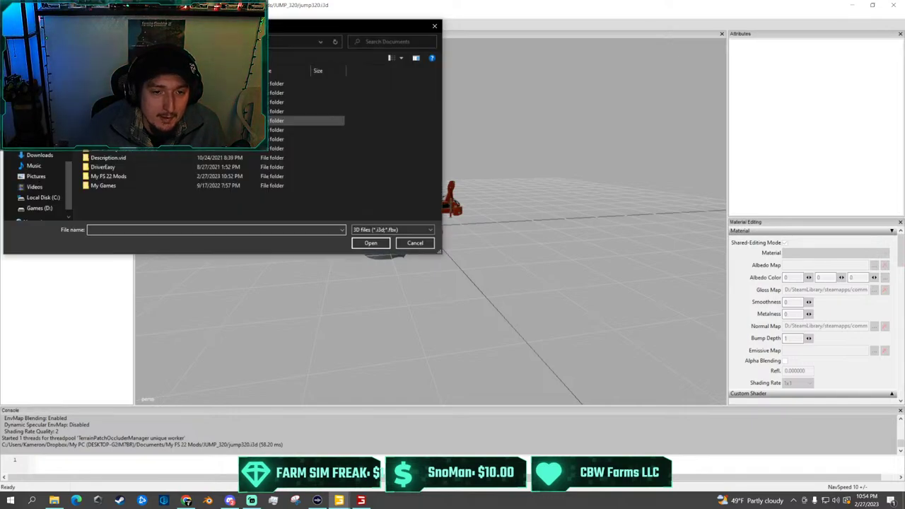
scroll(31, 161, "up", 5)
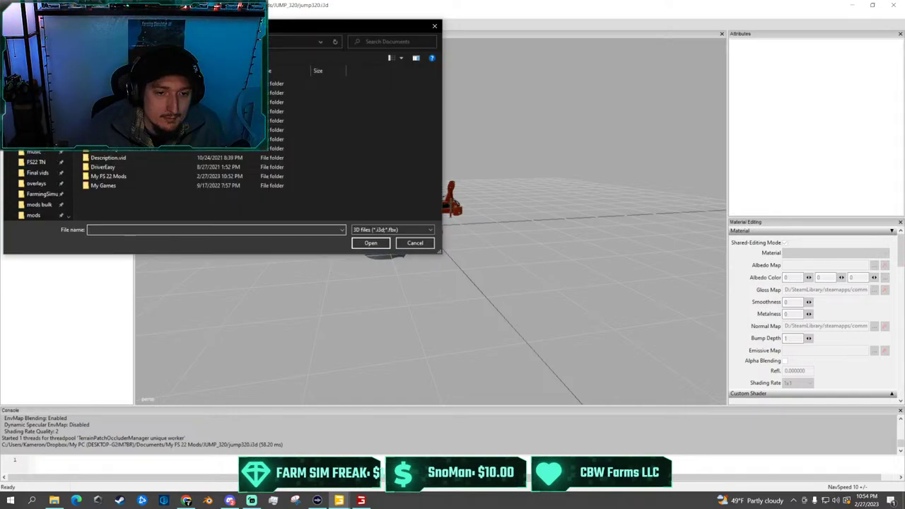
left_click(39, 98)
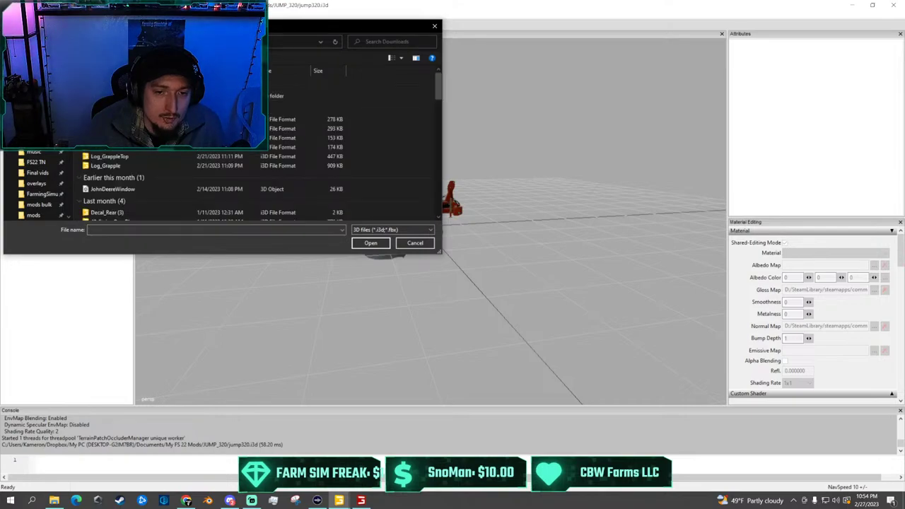
scroll(177, 118, "down", 4)
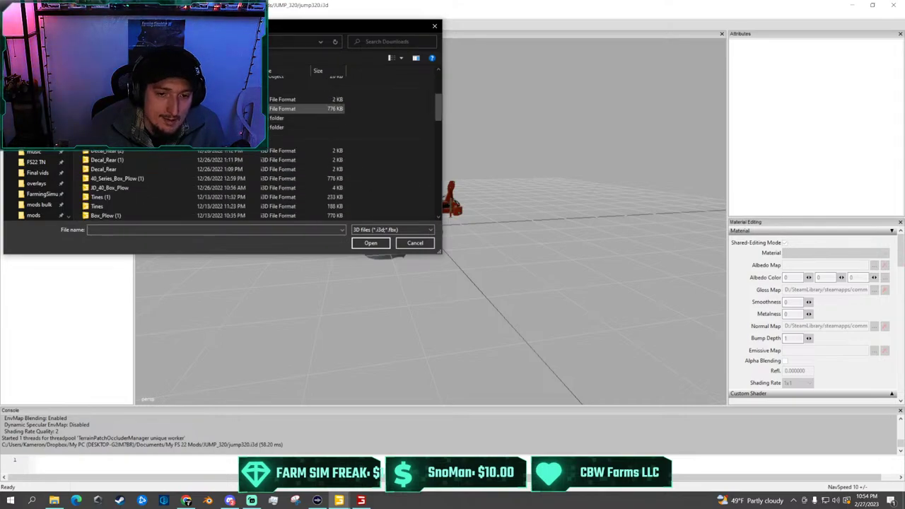
scroll(306, 113, "down", 2)
scroll(307, 107, "down", 3)
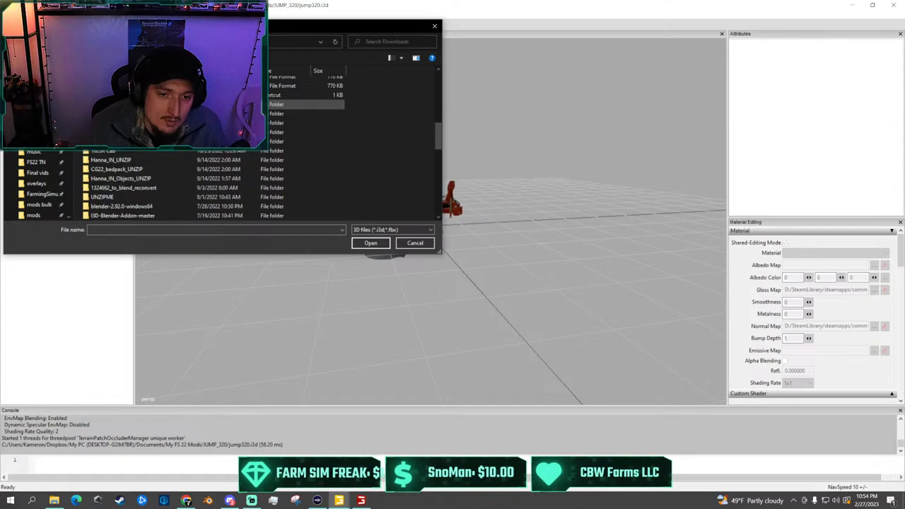
scroll(307, 106, "down", 1)
scroll(307, 141, "down", 8)
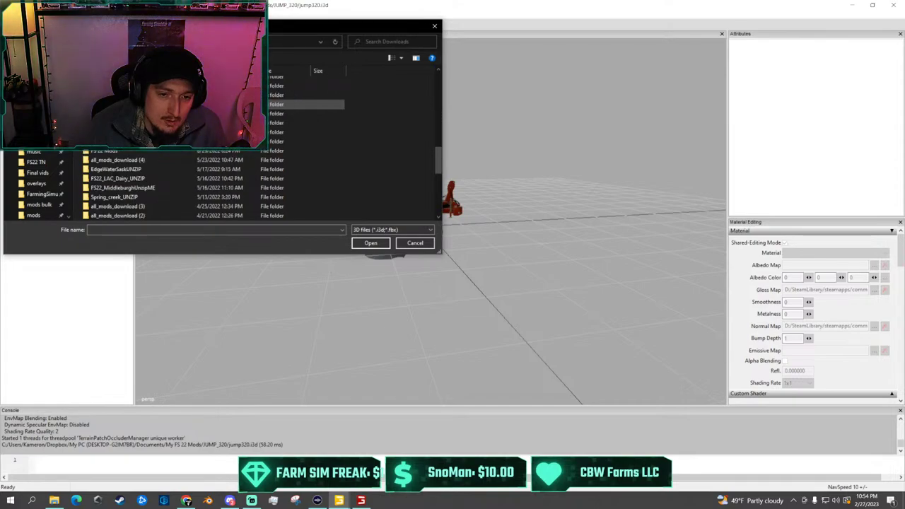
scroll(307, 112, "down", 1)
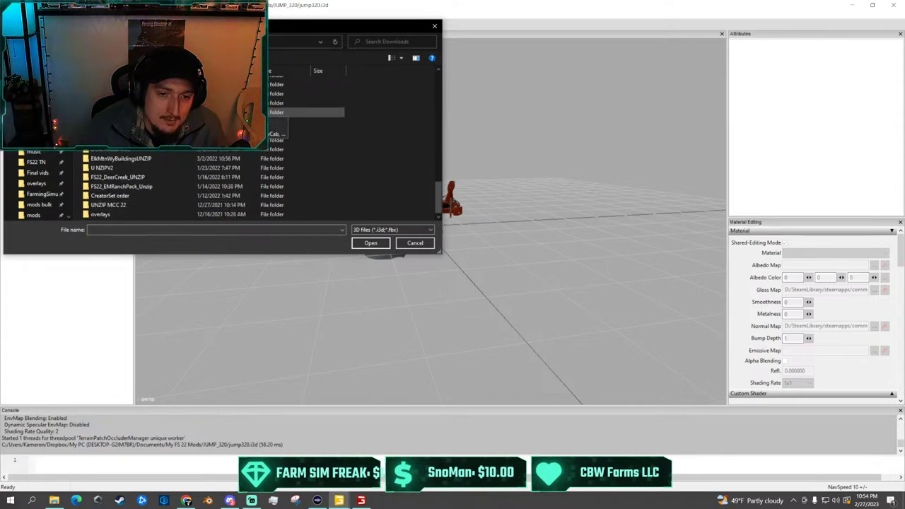
scroll(154, 198, "up", 5)
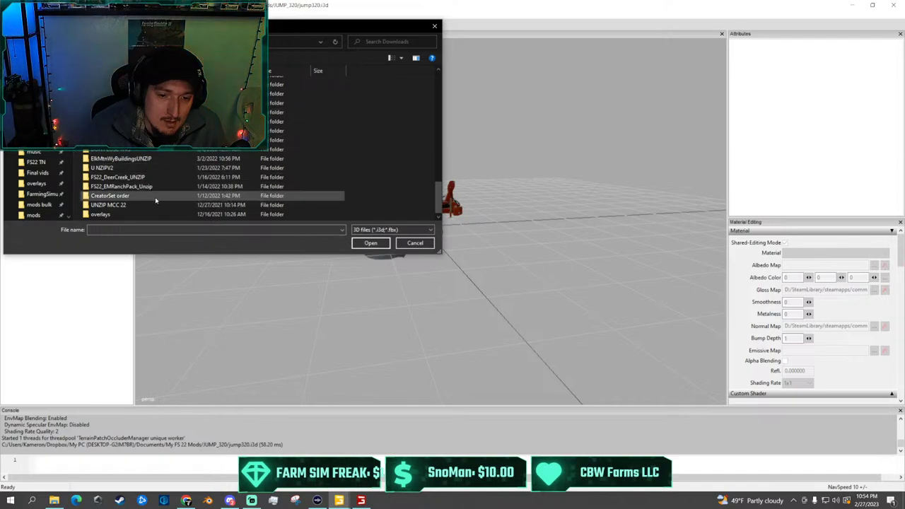
scroll(155, 198, "up", 10)
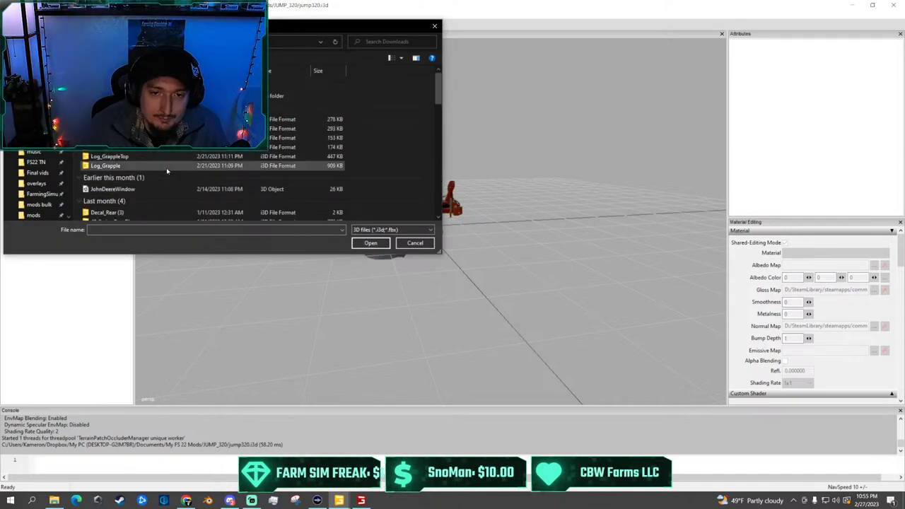
scroll(166, 168, "down", 10)
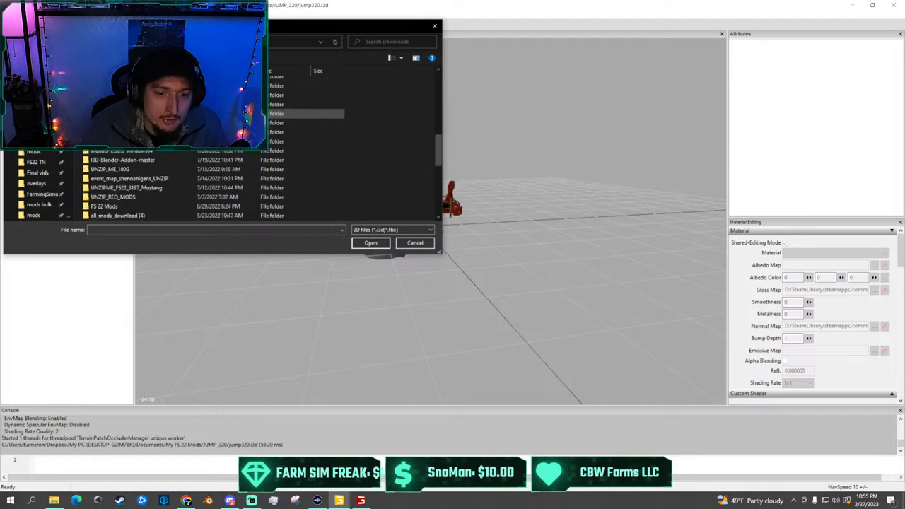
scroll(212, 184, "down", 6)
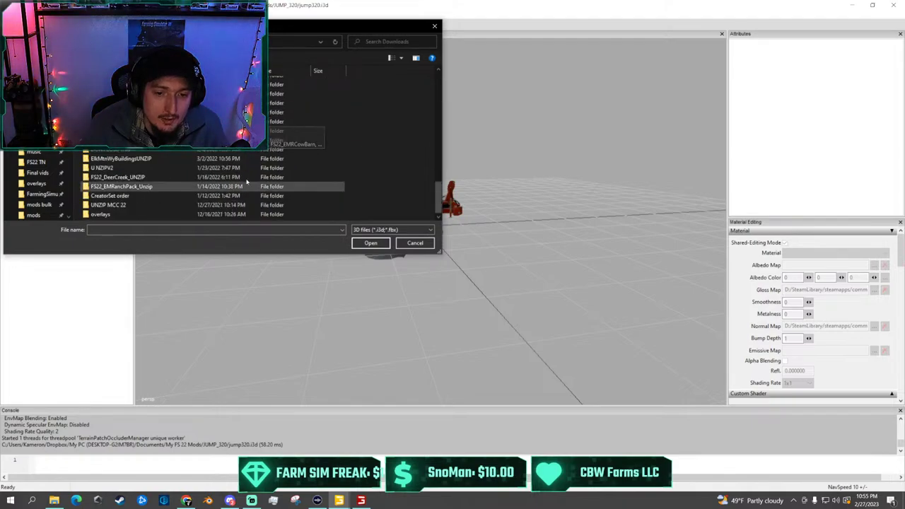
Switch to File Explorer and extract the JD_1025R_Compact_Frontloader_Tools archive into the Downloads folder
left_click(54, 500)
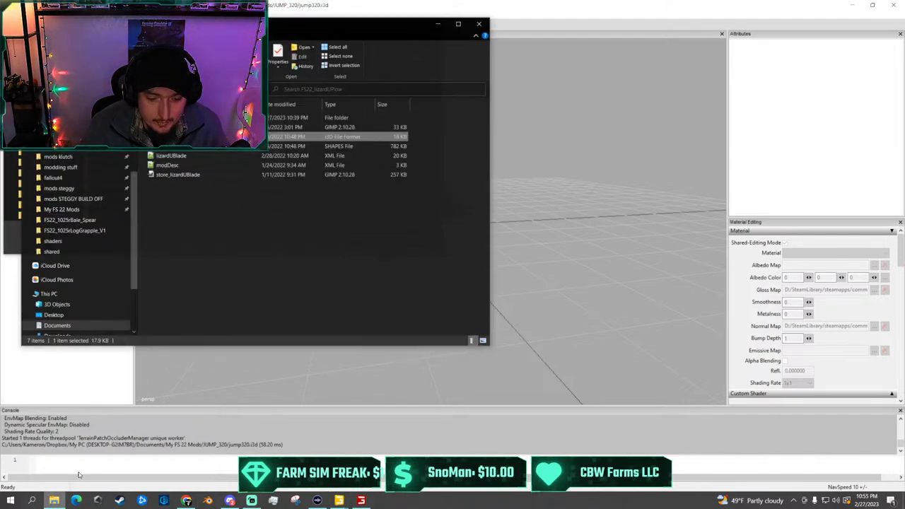
left_click(30, 86)
left_click(30, 86)
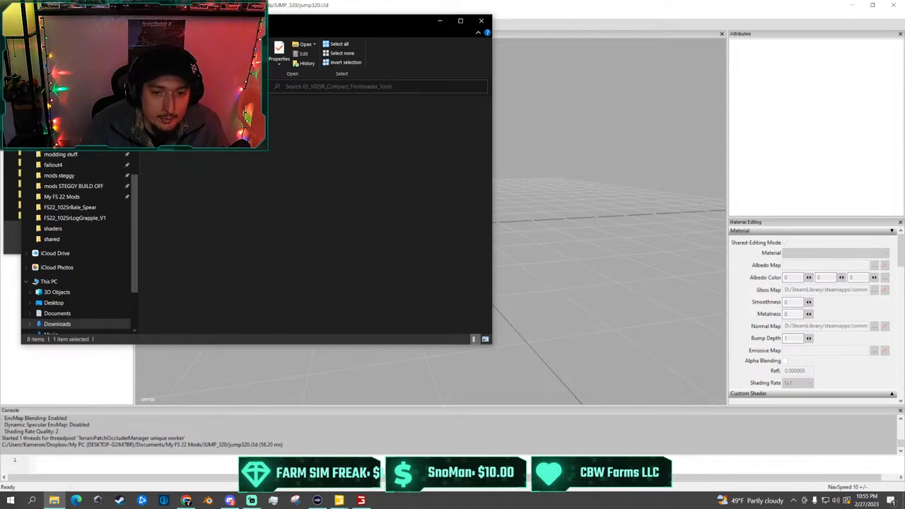
scroll(75, 167, "up", 5)
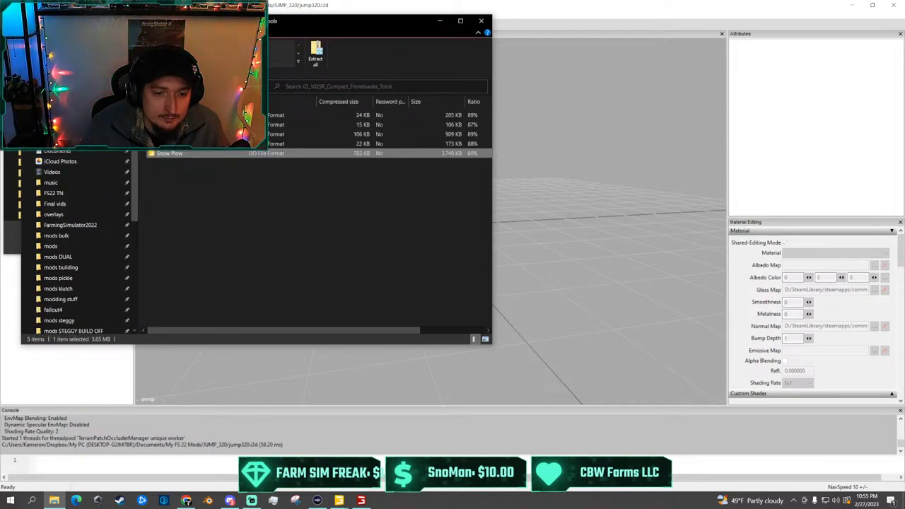
left_click(58, 140)
key("alt+Left")
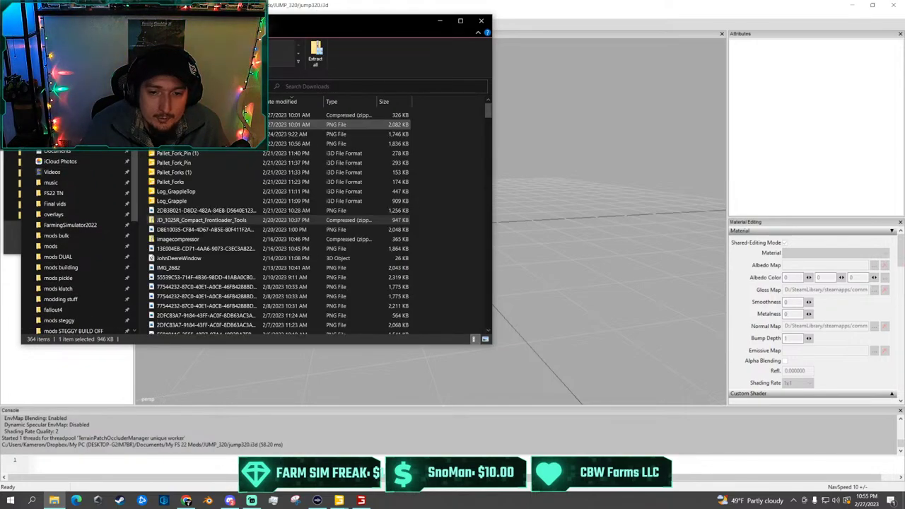
right_click(205, 222)
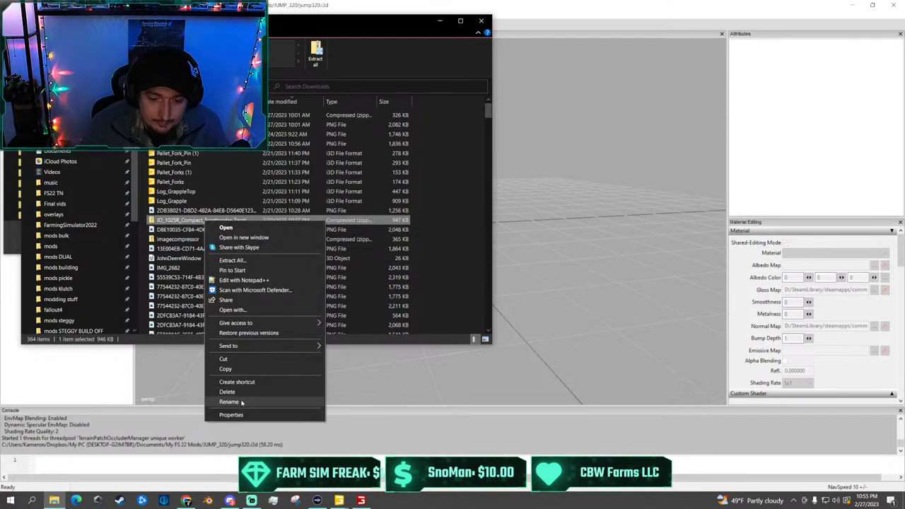
left_click(241, 261)
left_click(530, 342)
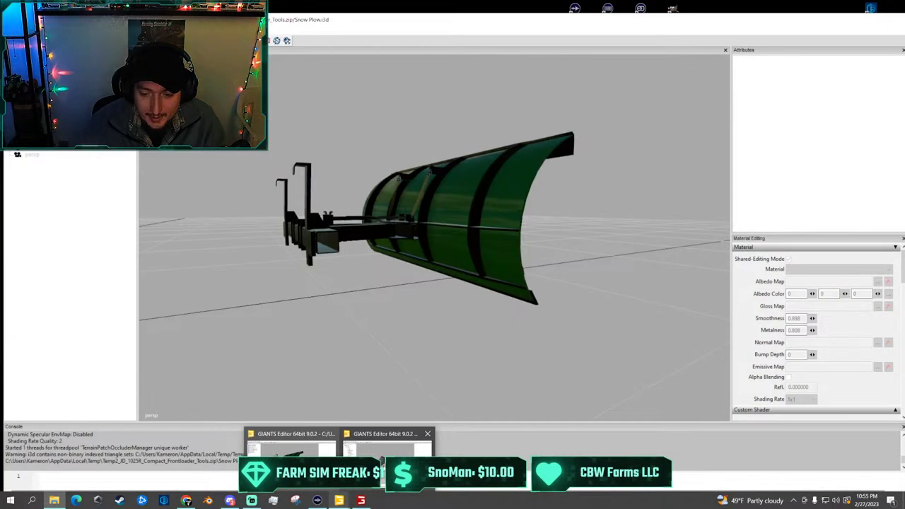
Return to the jump320.i3d editor window and import Snow Plow.i3d from the extracted JD_1025R_Compact_Frontloader_Tools folder
left_click(375, 453)
left_click(434, 26)
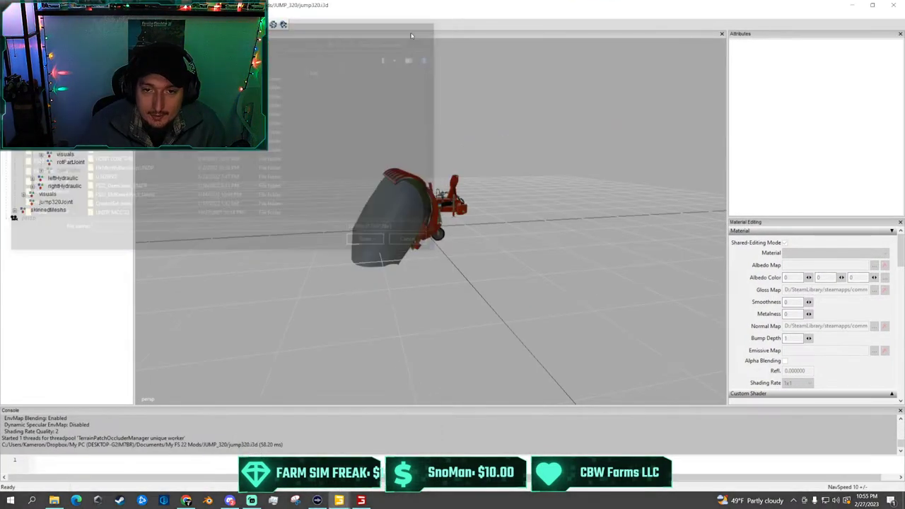
left_click(10, 14)
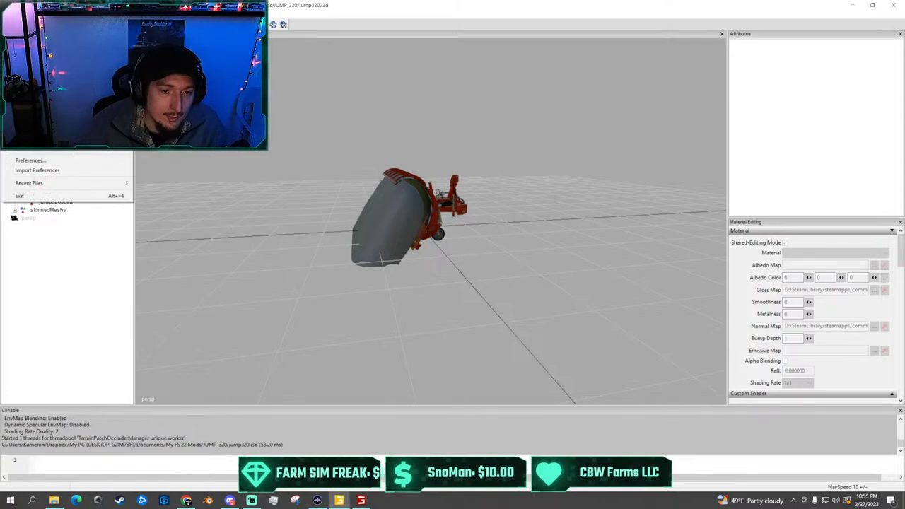
left_click(28, 69)
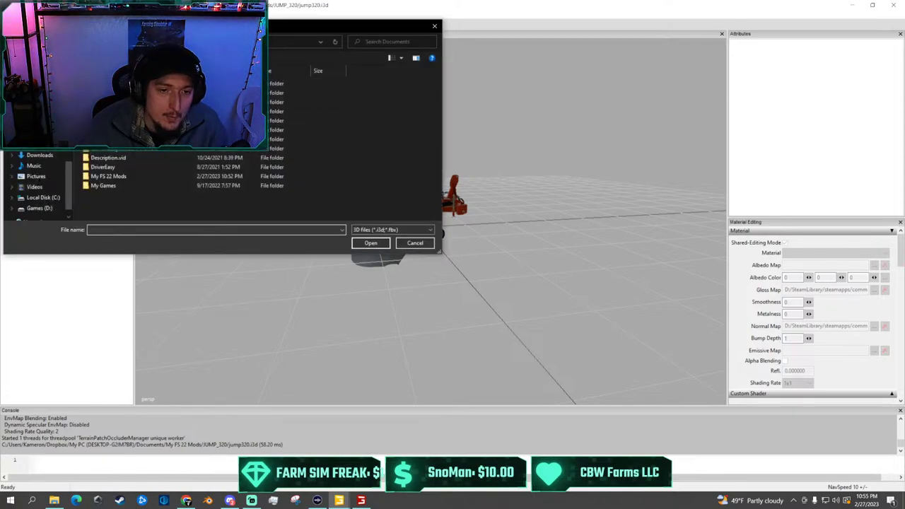
left_click(38, 98)
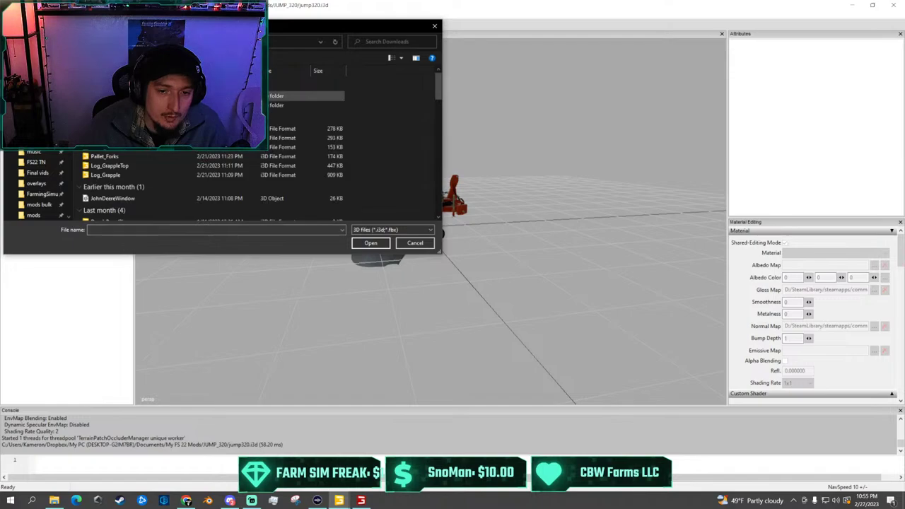
double_click(127, 99)
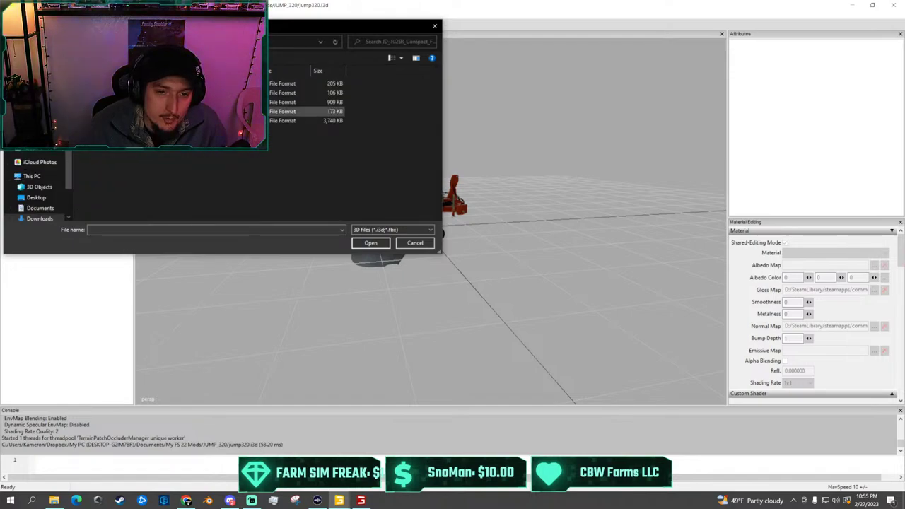
double_click(128, 120)
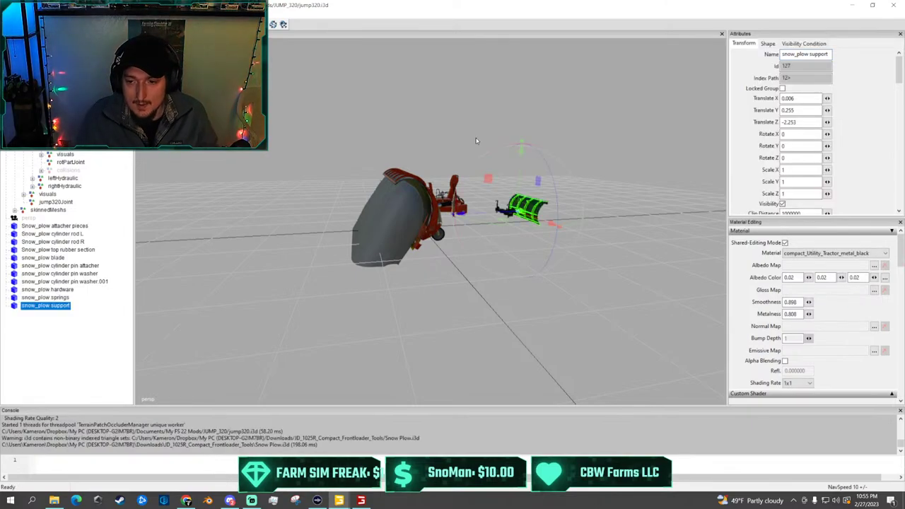
Compare the size, position and orientation of the imported green snow plow with the JUMP 320 and its hitch
scroll(456, 97, "up", 5)
scroll(456, 97, "down", 4)
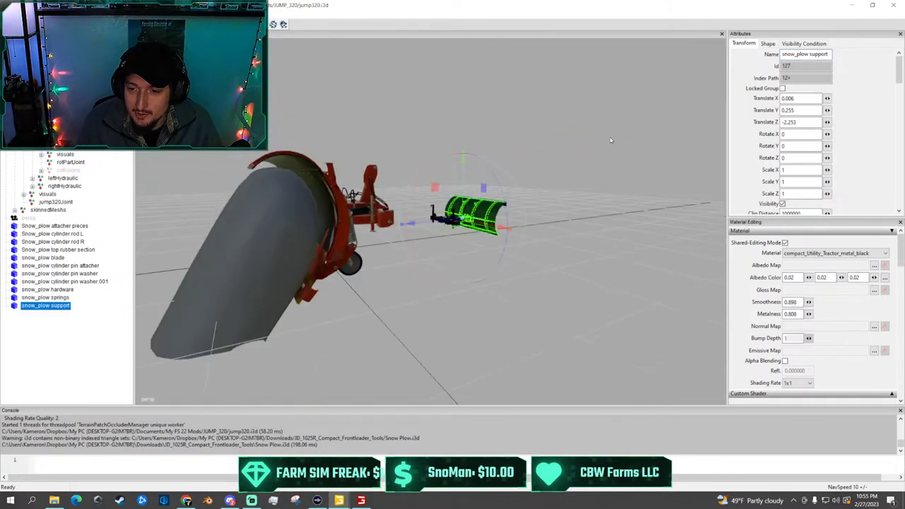
left_click_drag(488, 113, 577, 157, "alt")
scroll(576, 158, "up", 3)
left_click_drag(507, 171, 396, 173, "alt")
scroll(396, 173, "up", 4)
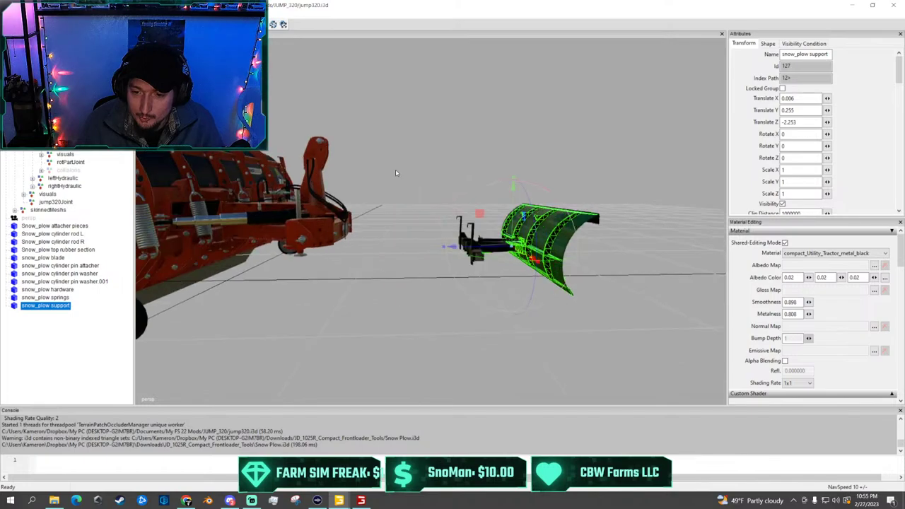
scroll(396, 173, "down", 5)
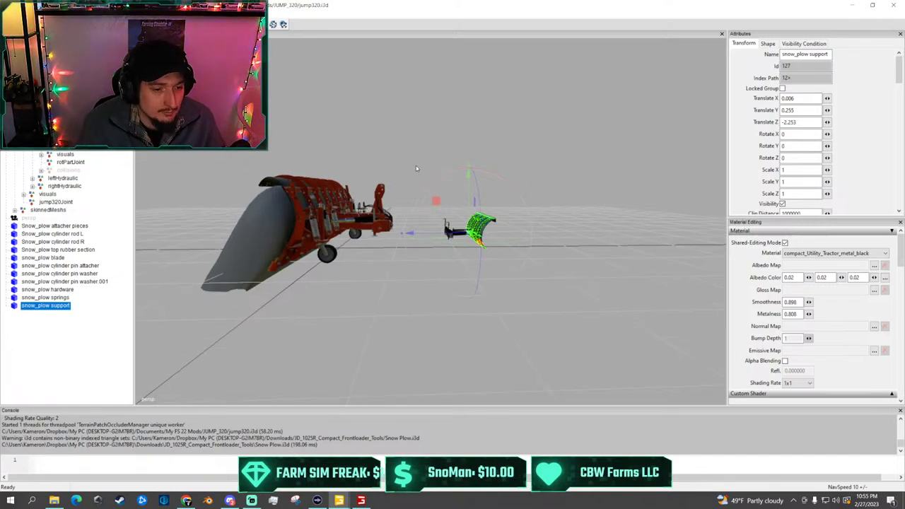
right_click_drag(420, 177, 444, 169)
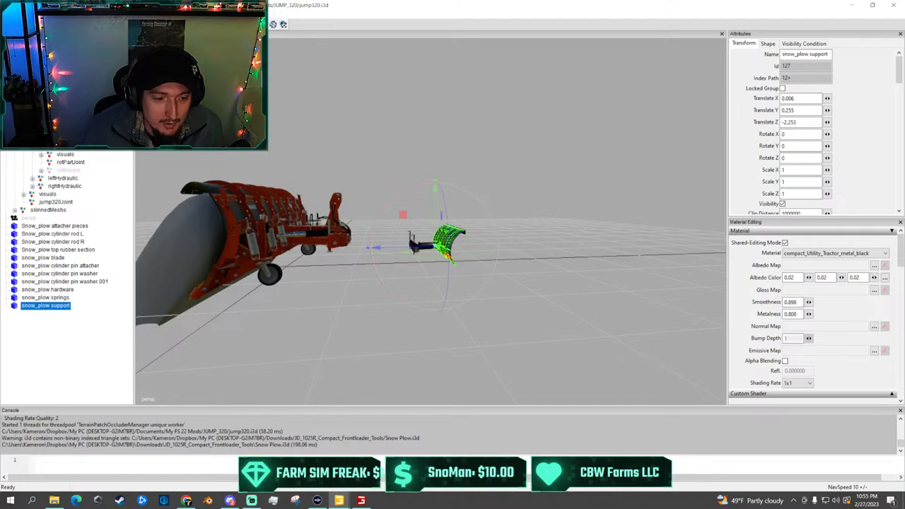
scroll(302, 146, "up", 5)
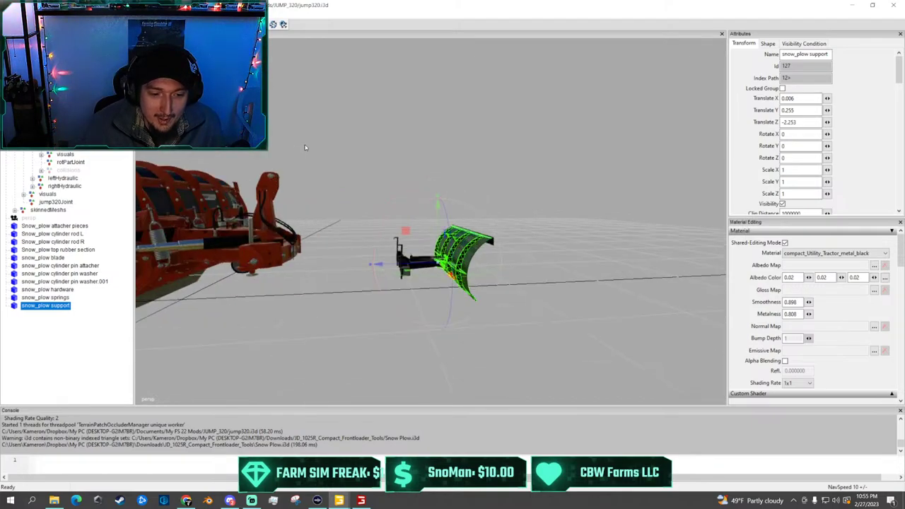
Create a new empty transform group at the root of the scene
scroll(209, 171, "down", 5)
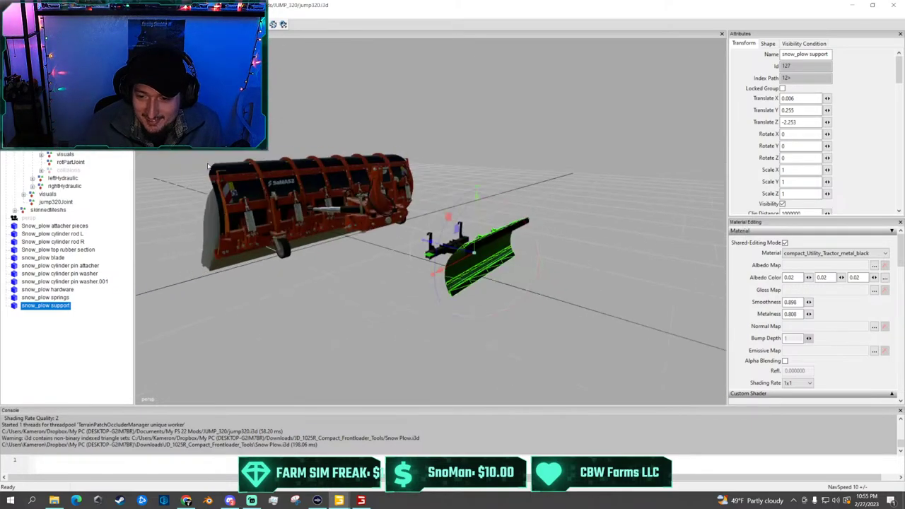
scroll(258, 175, "down", 2)
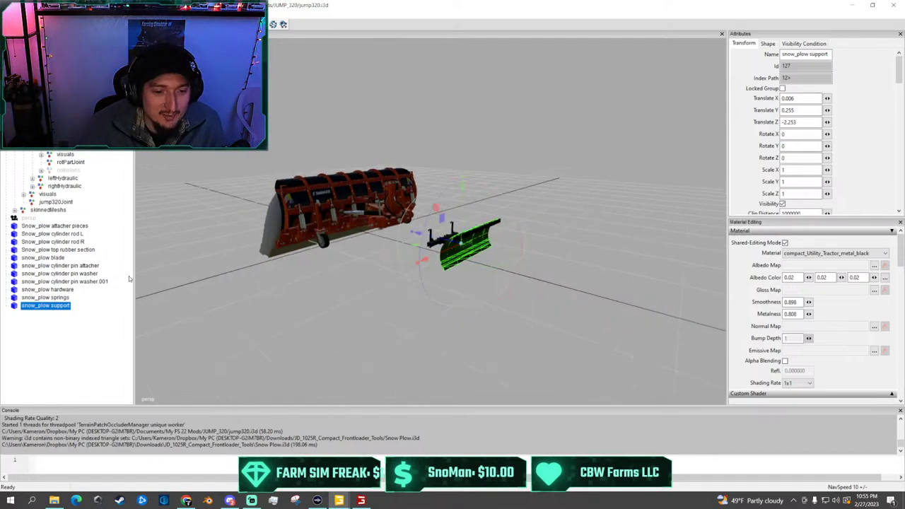
left_click(70, 357)
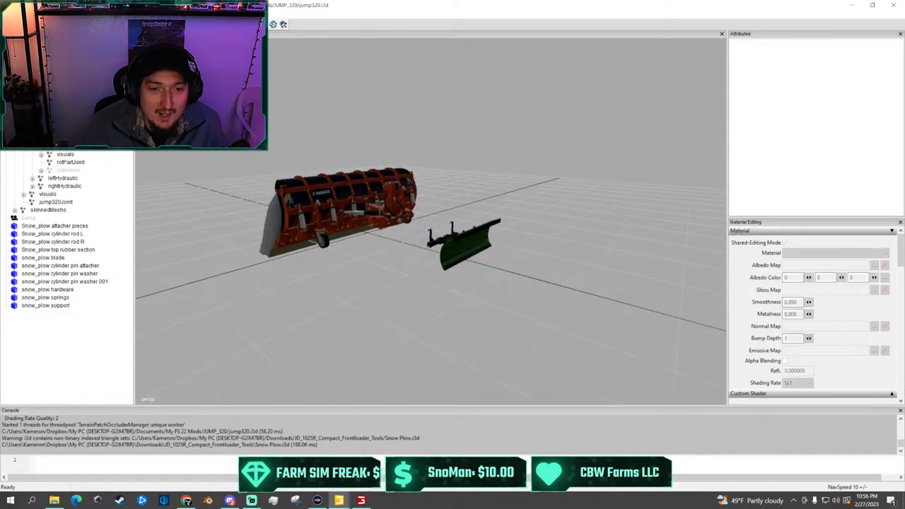
left_click(8, 15)
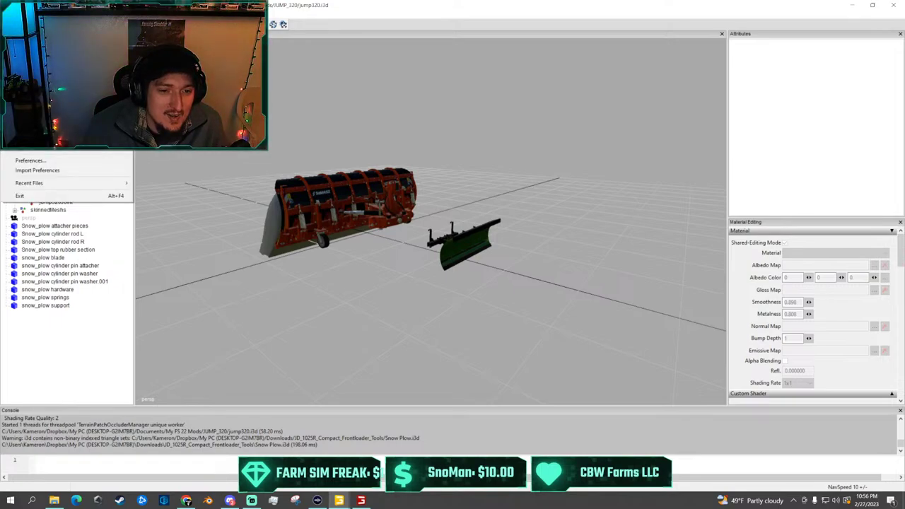
key("Escape")
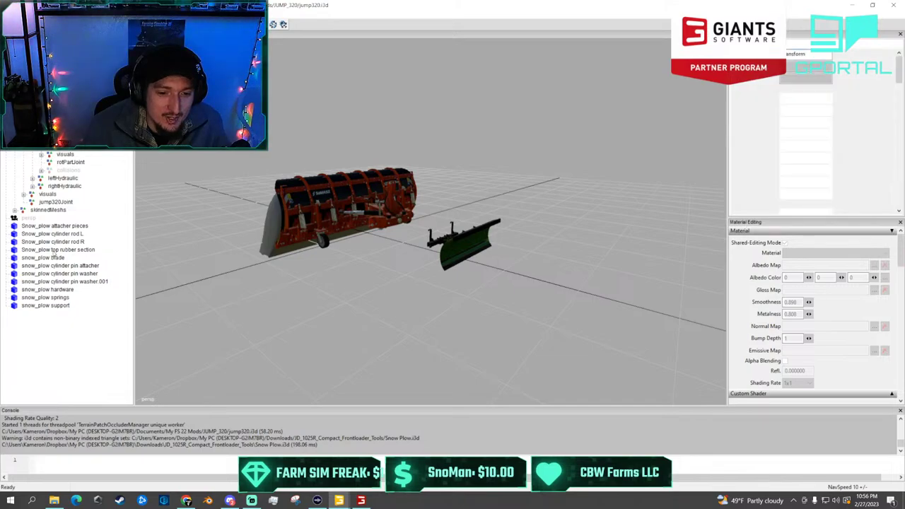
key("ctrl+g")
left_click(58, 346)
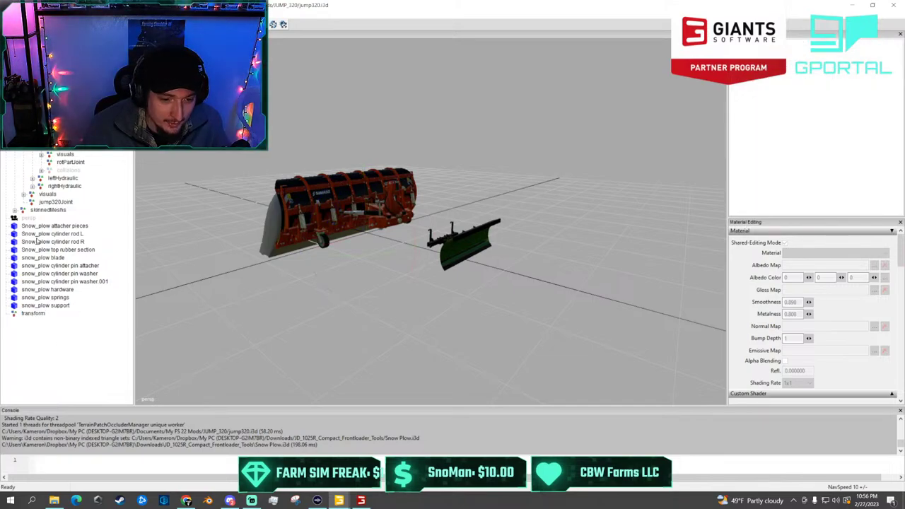
Move all the snow plow parts, from attacher pieces through support, out of the scene root into the new transform group
left_click(49, 226)
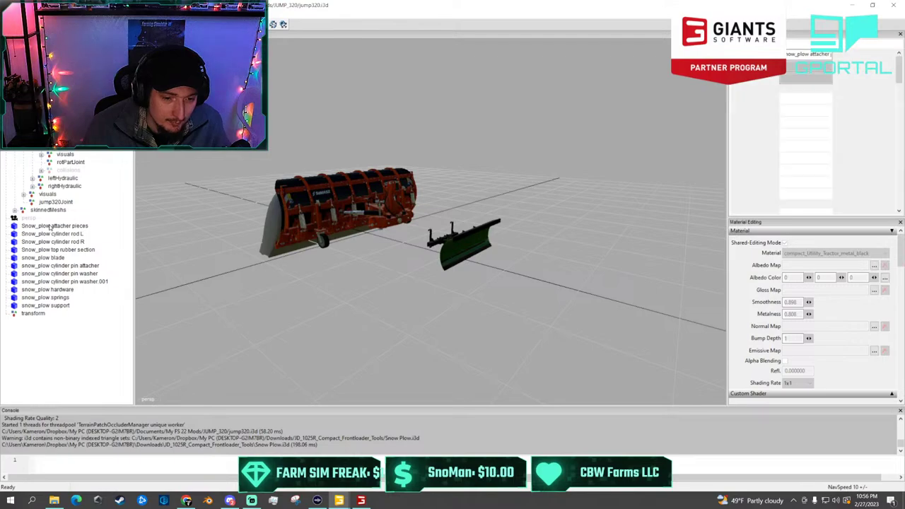
left_click(62, 306, "shift")
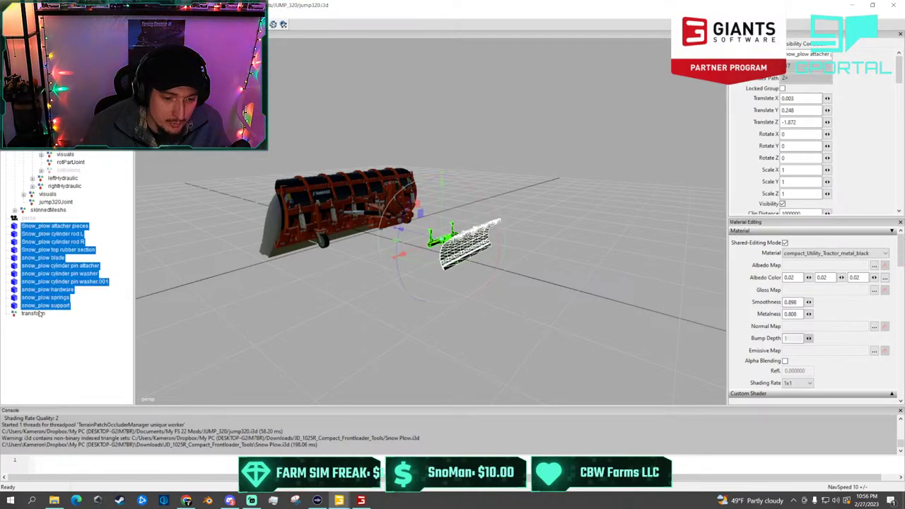
key("Delete")
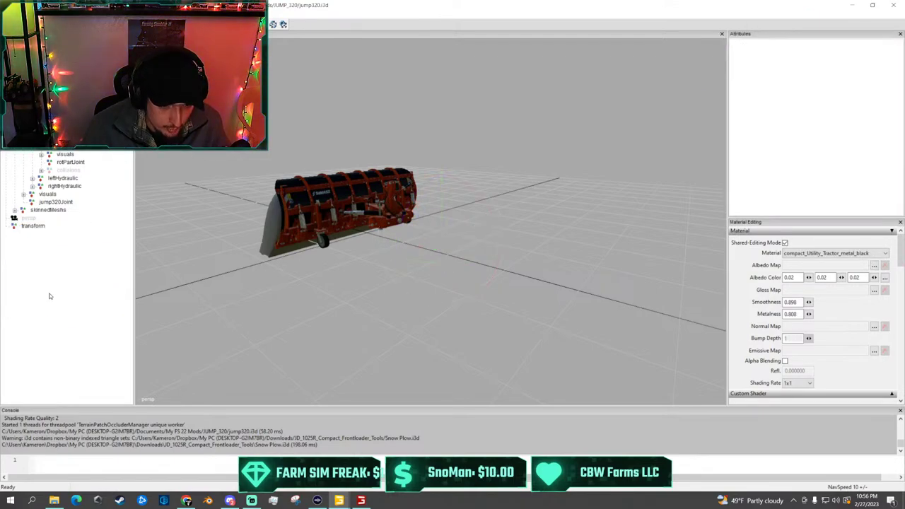
left_click(34, 225)
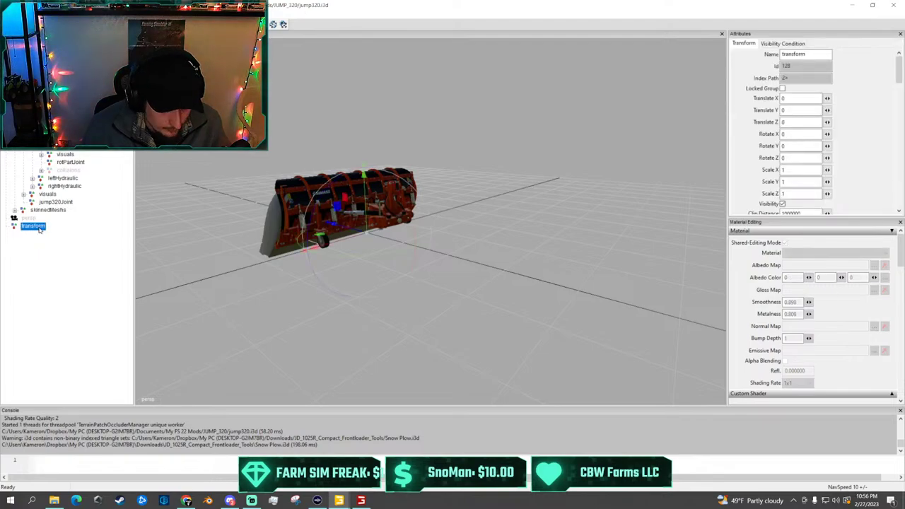
key("ctrl+v")
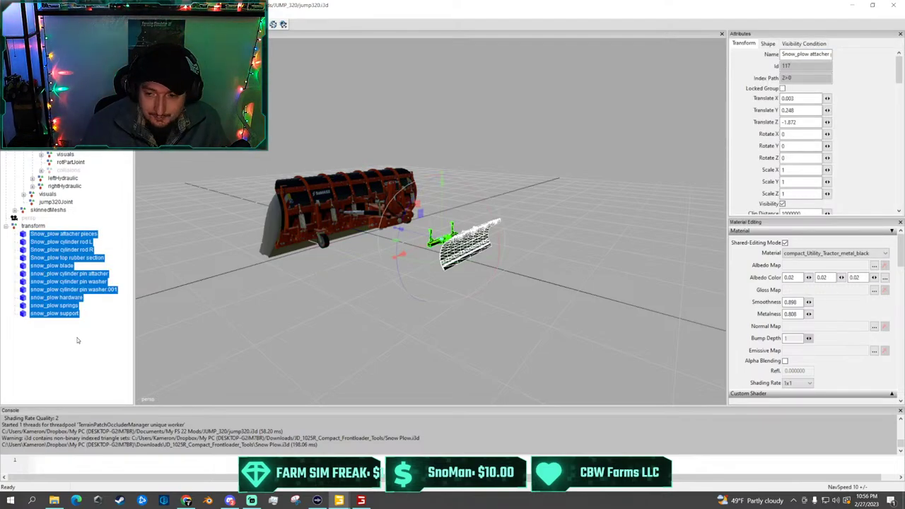
left_click(77, 340)
Enable Cast Shadowmap, Receive Shadowmap and Tangents for the snow plow attacher pieces and the cylinder rods L and R
left_click(62, 234)
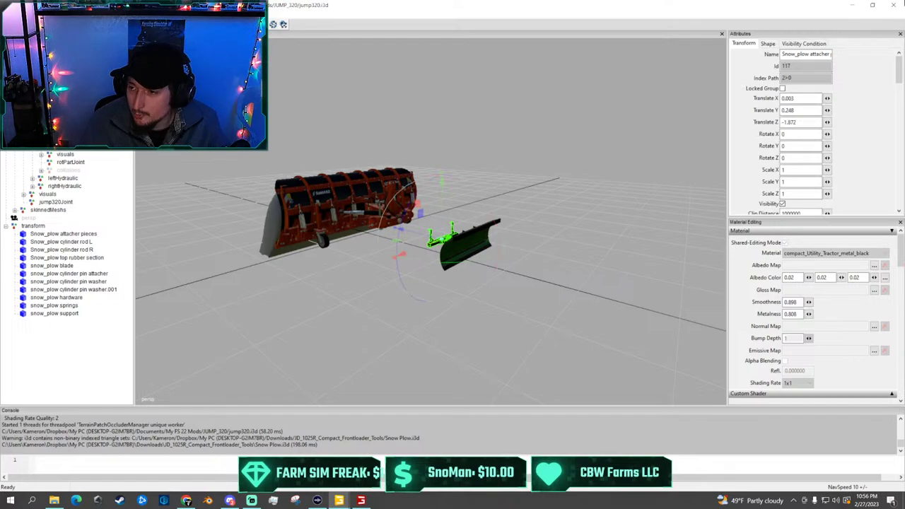
left_click(769, 43)
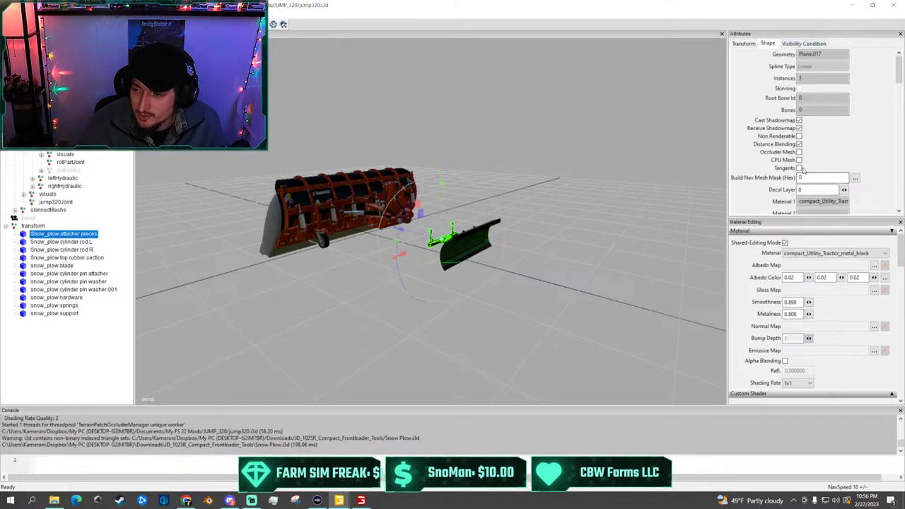
left_click(72, 242)
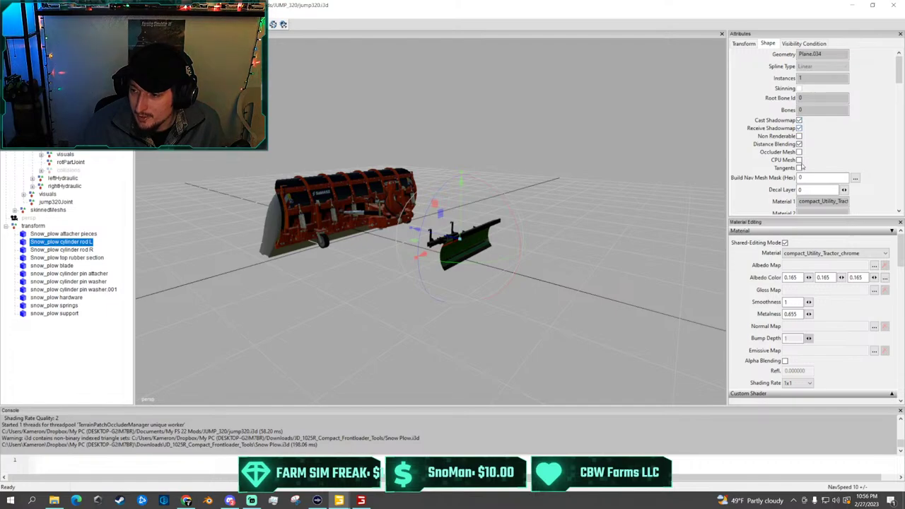
left_click(68, 249)
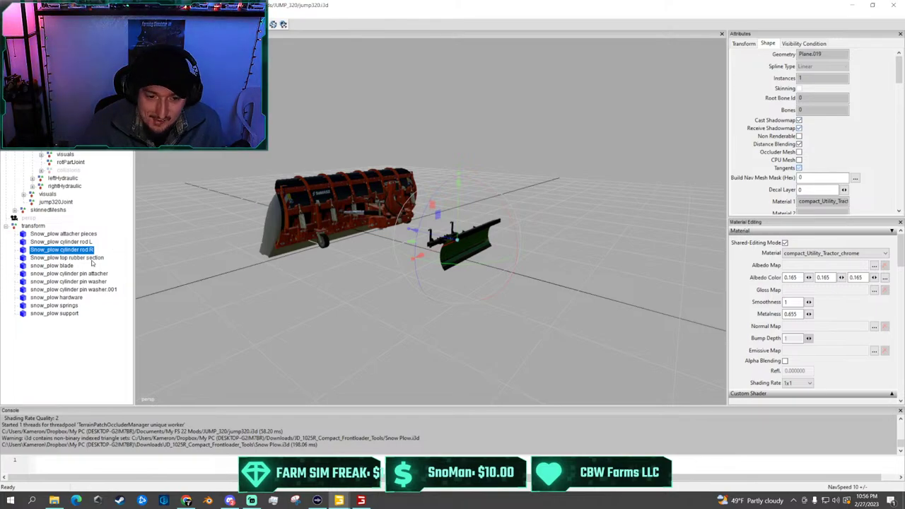
Enable Cast Shadowmap, Receive Shadowmap and Tangents for the snow plow top rubber section and blade
left_click(92, 258)
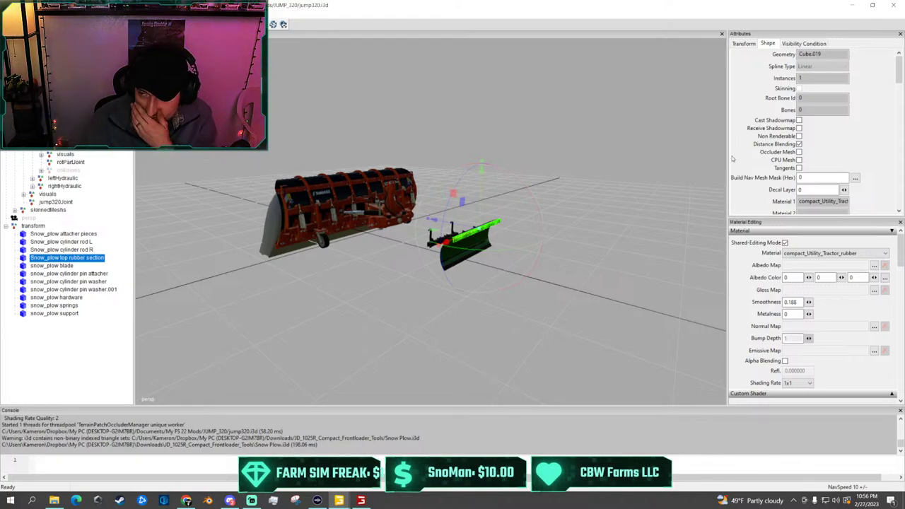
left_click(799, 128)
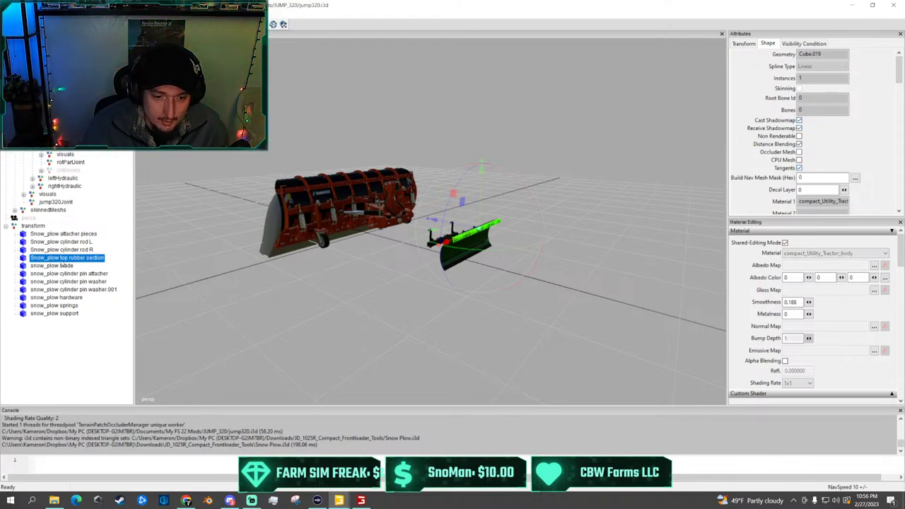
left_click(51, 266)
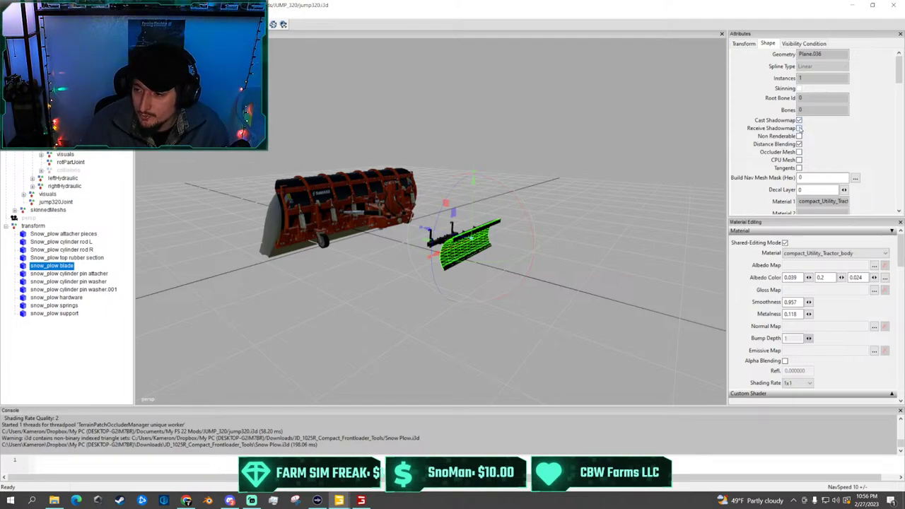
Enable Cast Shadowmap, Receive Shadowmap and Tangents for the cylinder pin attacher and both cylinder pin washers
left_click(35, 273)
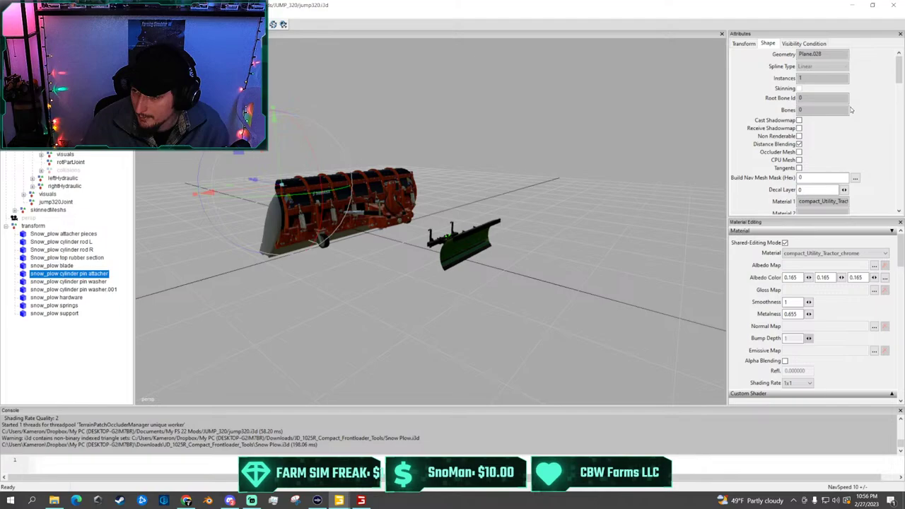
left_click(800, 120)
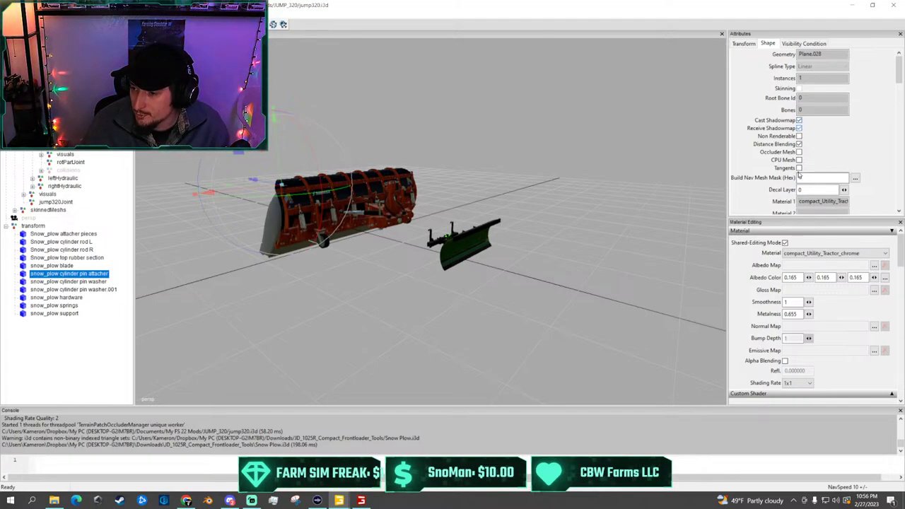
left_click(58, 282)
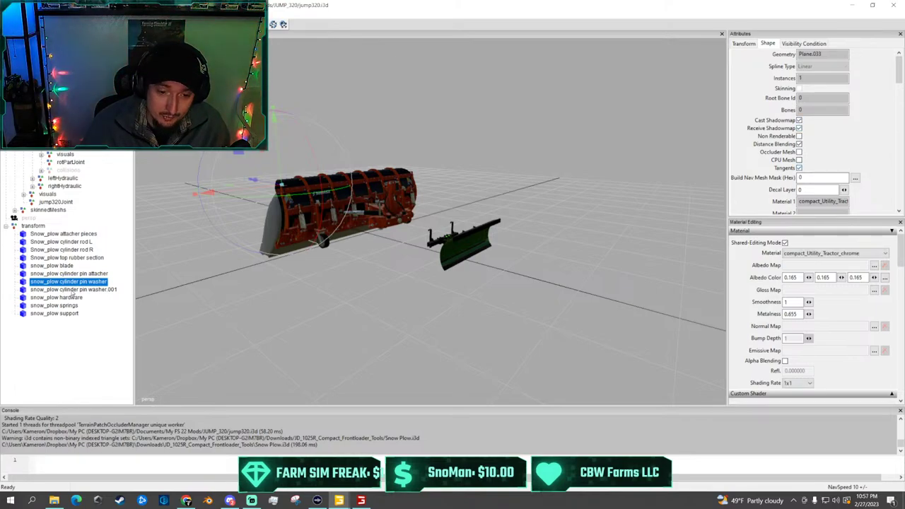
left_click(71, 290)
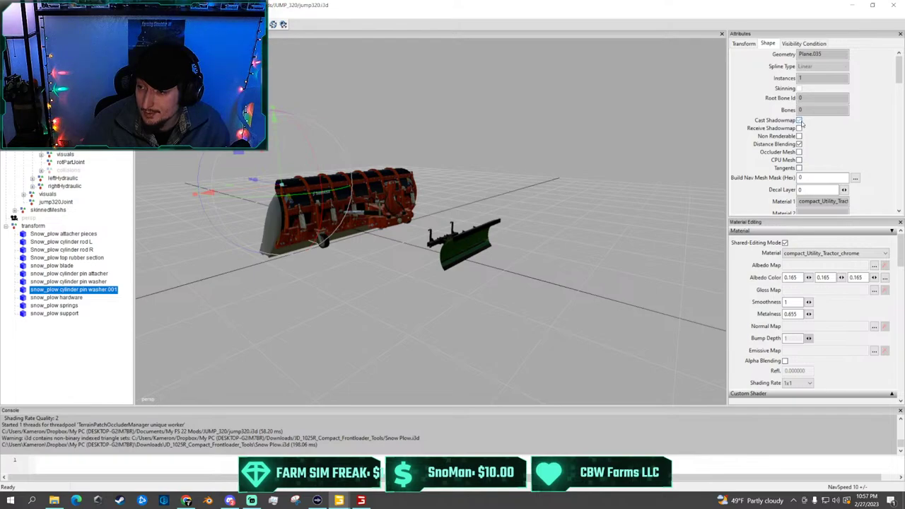
left_click(799, 128)
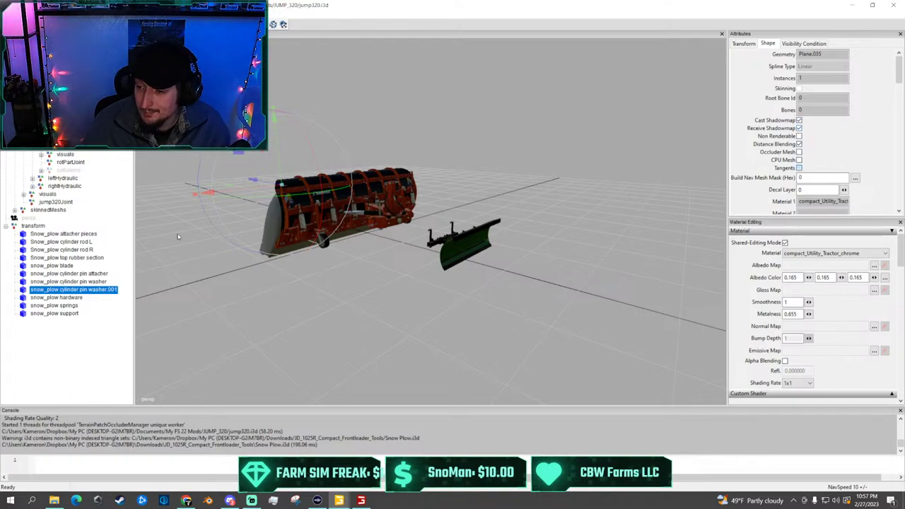
Enable Cast Shadowmap, Receive Shadowmap and Tangents for the snow plow hardware, springs and support
left_click(56, 297)
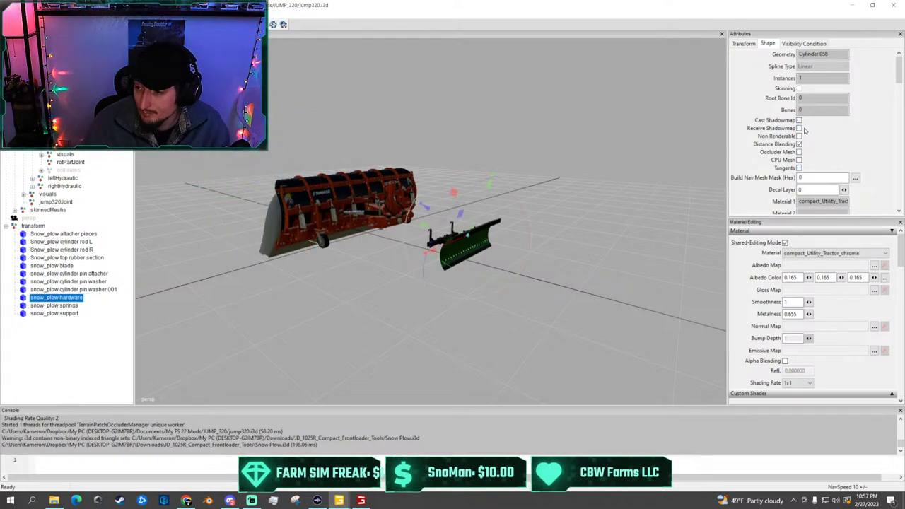
left_click(800, 121)
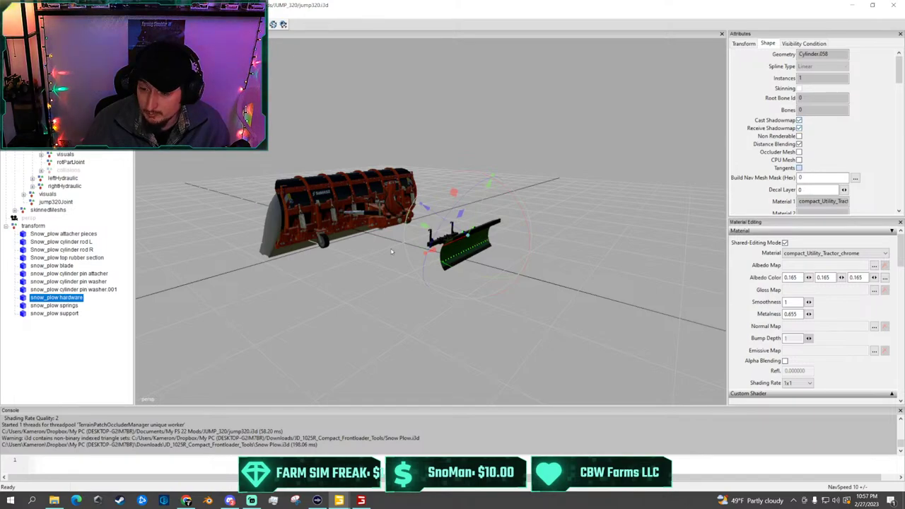
left_click(60, 307)
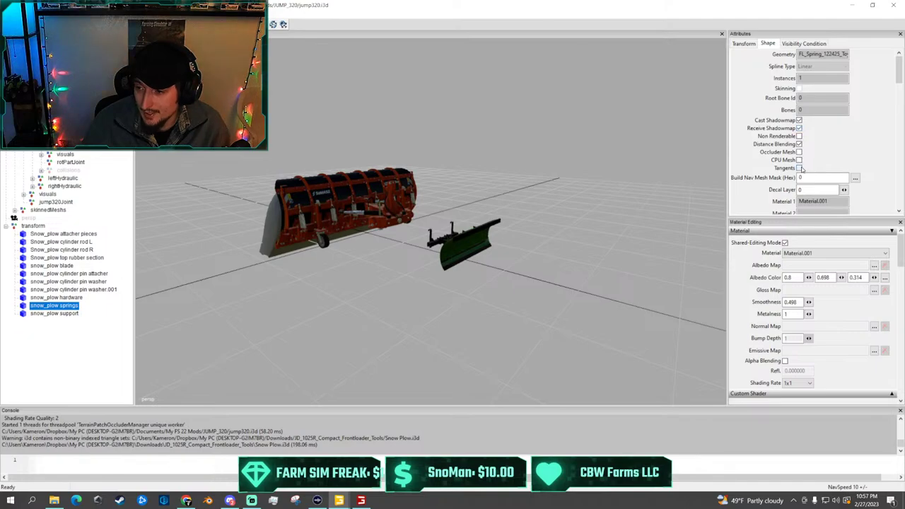
left_click(66, 314)
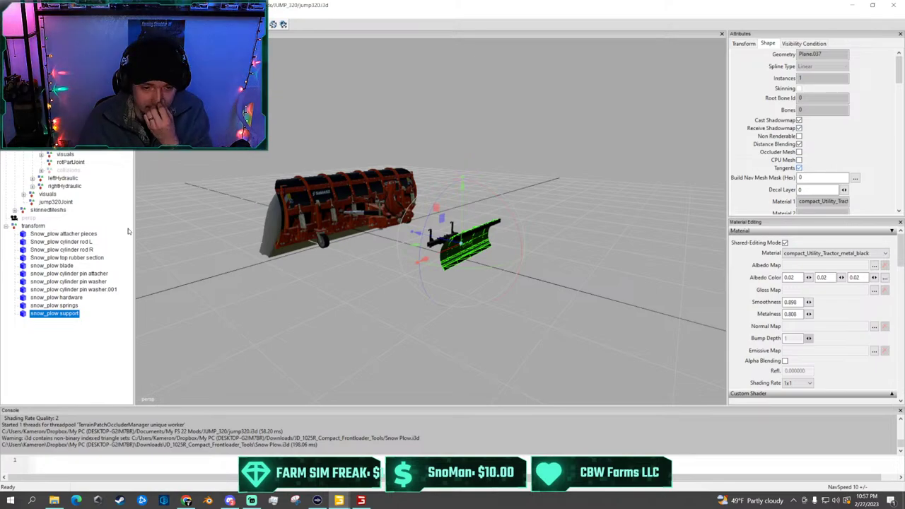
Examine the grouped snow plow and its pivot relative to the JUMP 320 from the rear and the side
left_click(38, 226)
scroll(553, 139, "up", 1)
scroll(553, 139, "up", 3)
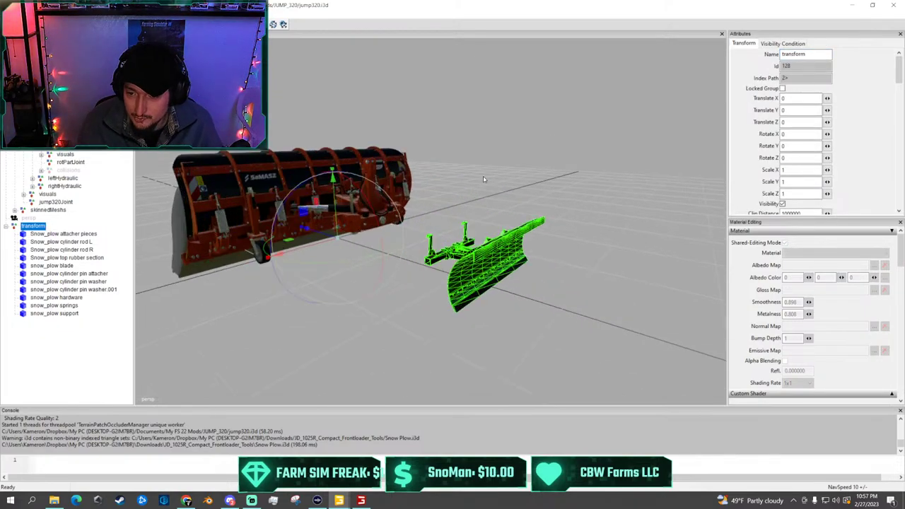
left_click_drag(553, 140, 455, 211, "alt")
scroll(537, 187, "down", 2)
middle_click_drag(455, 211, 508, 203)
scroll(506, 202, "down", 2)
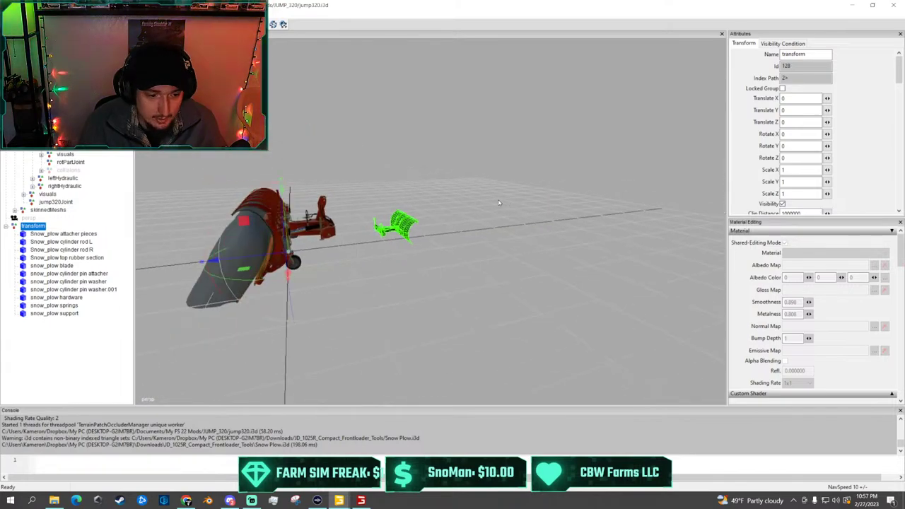
scroll(452, 211, "up", 2)
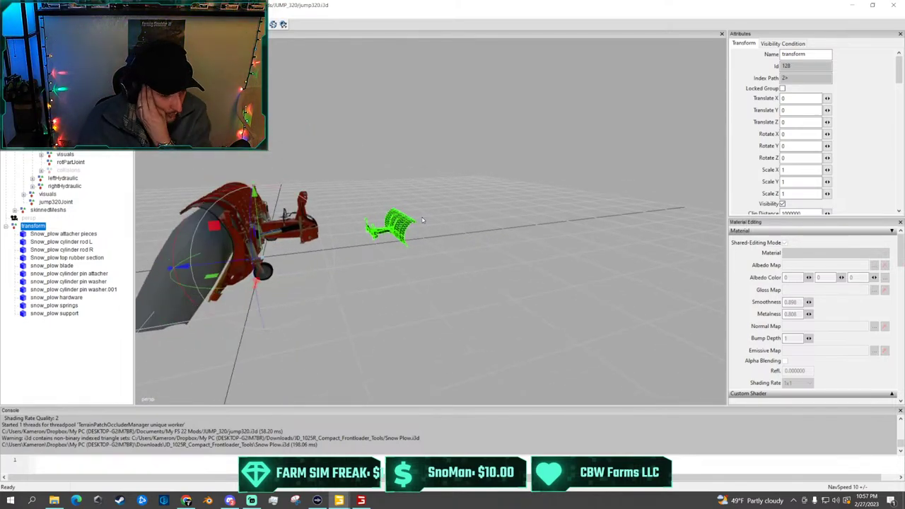
Select the snow plow attacher pieces and open the file browser for their material's Gloss Map texture
left_click(67, 234)
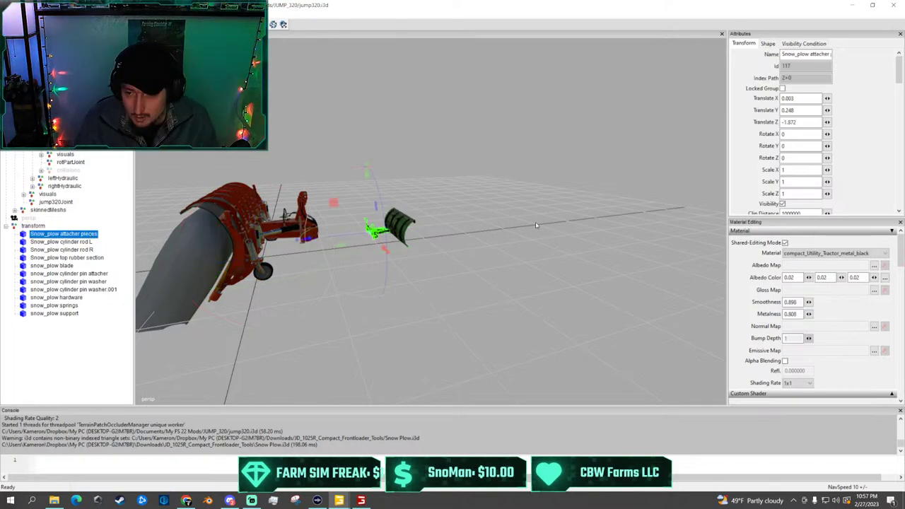
scroll(777, 246, "down", 1)
scroll(777, 247, "up", 1)
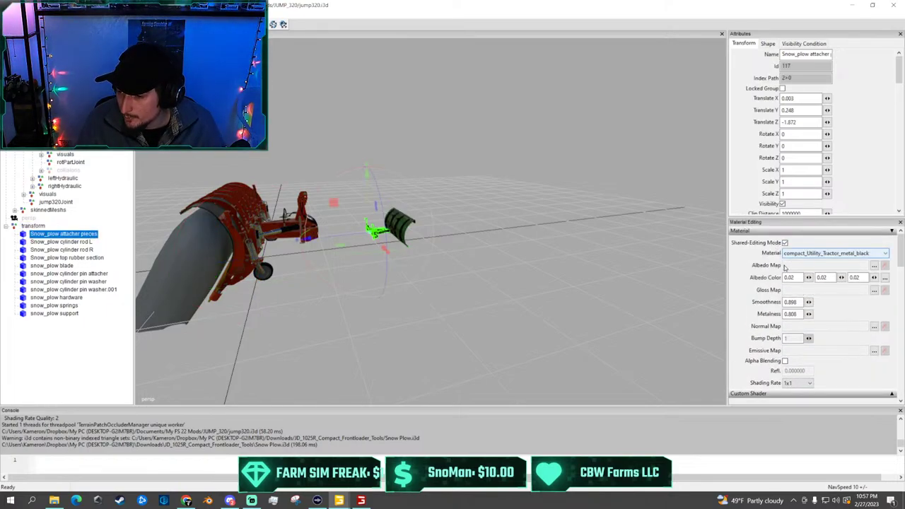
left_click(874, 291)
left_click(356, 63)
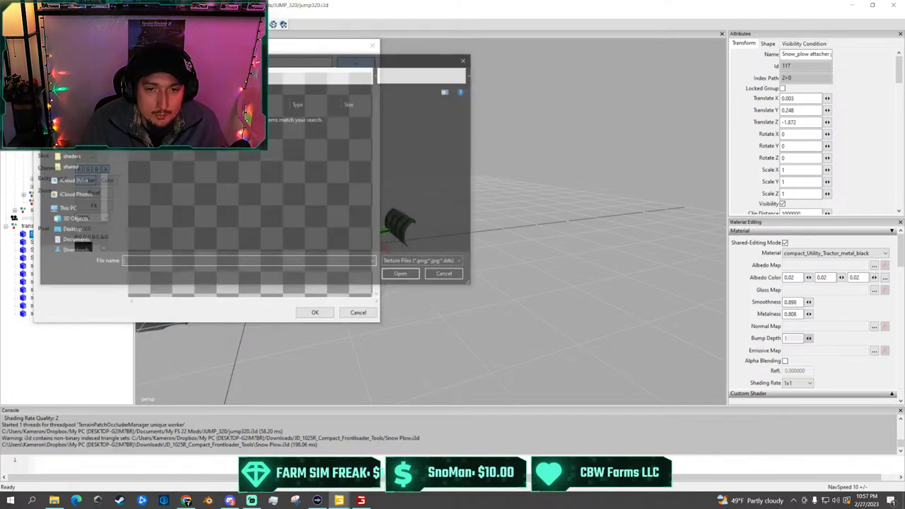
scroll(73, 216, "down", 2)
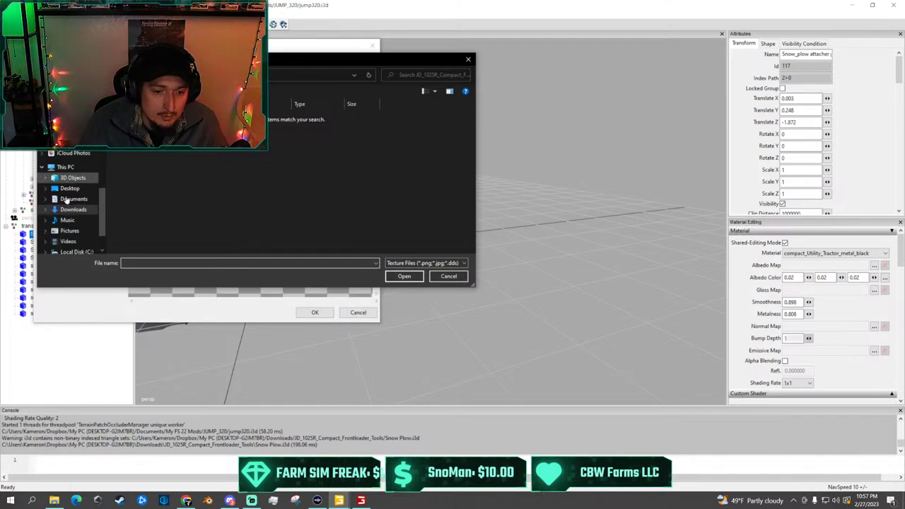
scroll(73, 216, "up", 3)
scroll(74, 215, "up", 3)
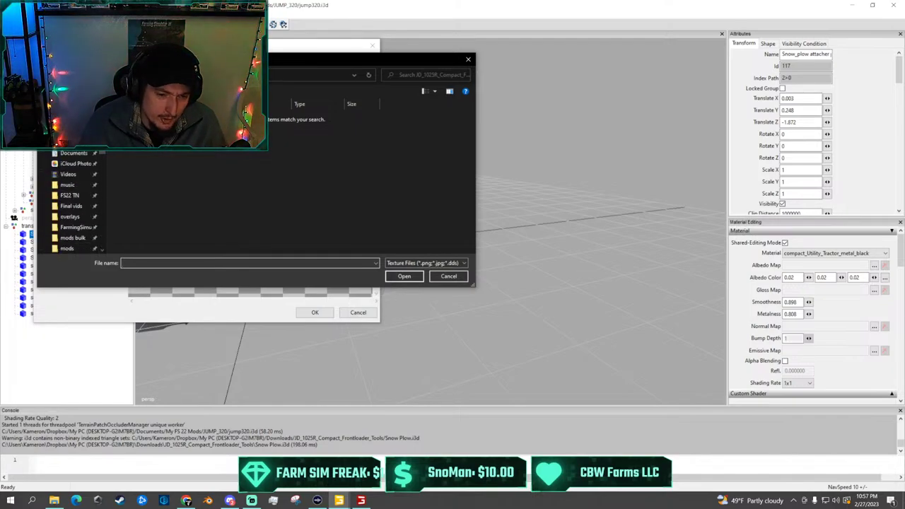
scroll(71, 205, "down", 5)
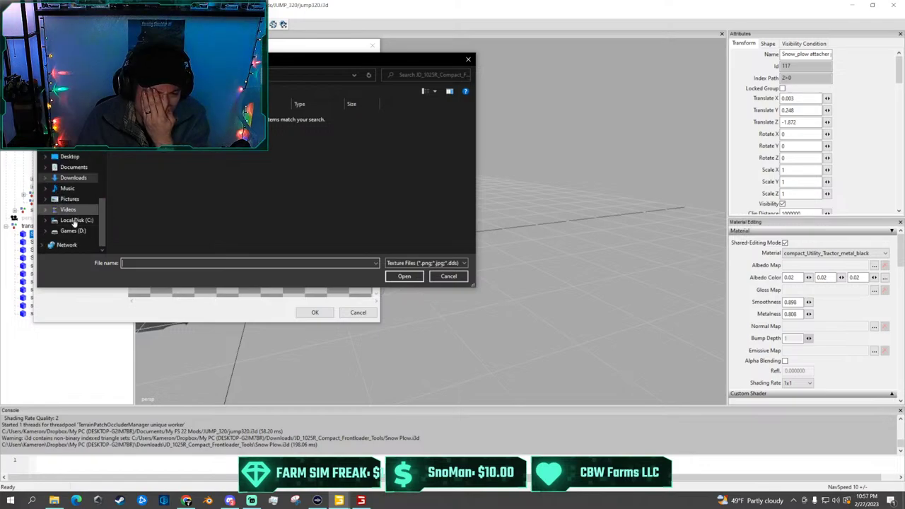
Check the Farming Simulator 2022 folder in Program Files (x86) on Local Disk (C:) for the shared game textures
left_click(77, 220)
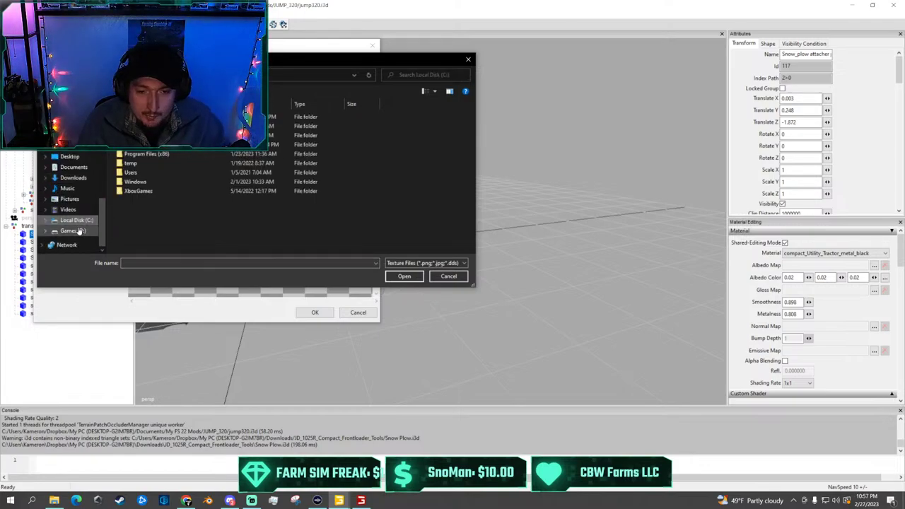
double_click(156, 154)
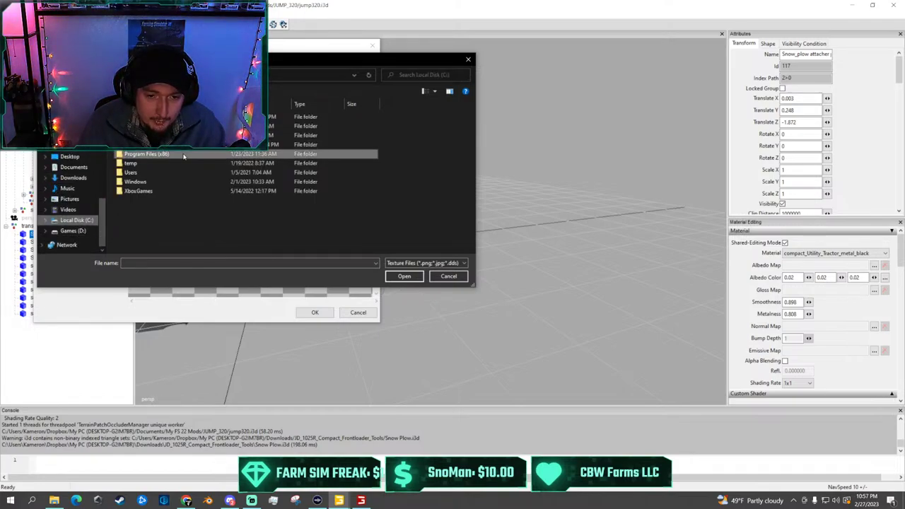
scroll(191, 160, "down", 6)
scroll(193, 177, "up", 5)
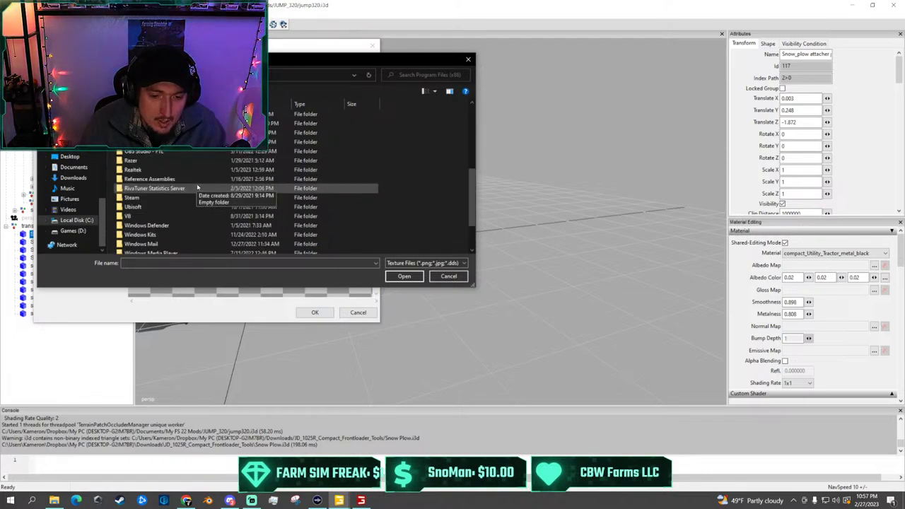
double_click(194, 189)
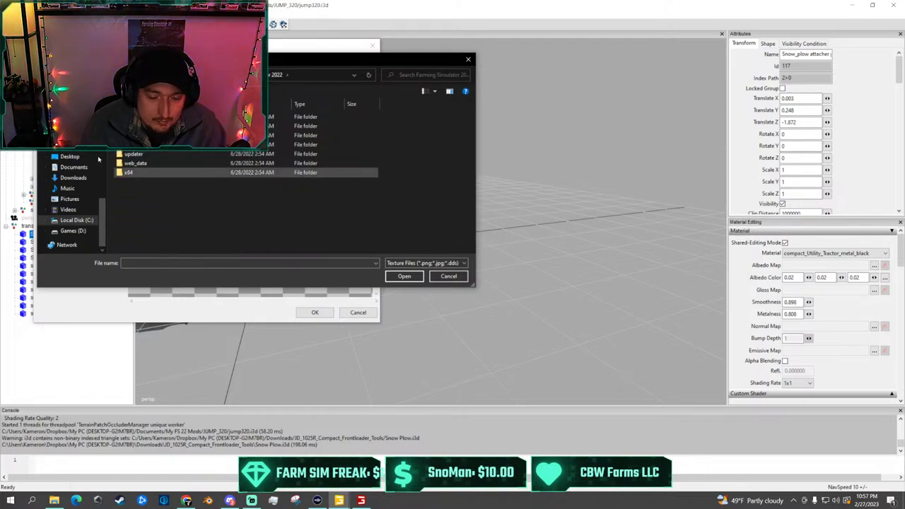
left_click(48, 75)
Look through the Steam folder in Program Files (x86) for the game installation
scroll(192, 174, "down", 1)
scroll(191, 175, "down", 5)
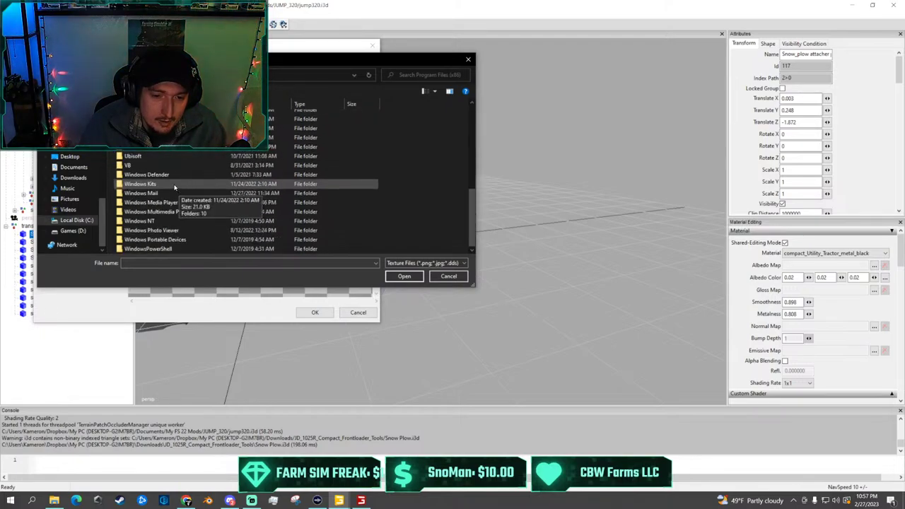
scroll(161, 166, "up", 1)
double_click(157, 173)
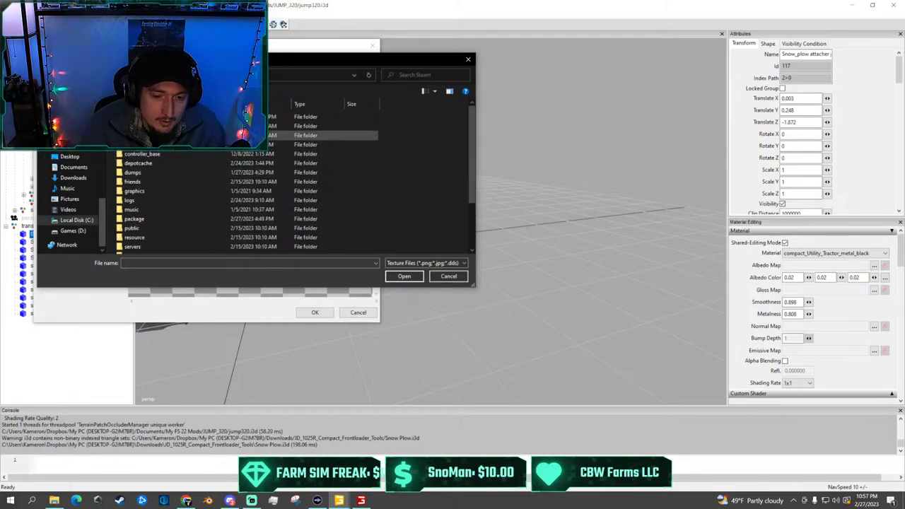
scroll(163, 198, "down", 3)
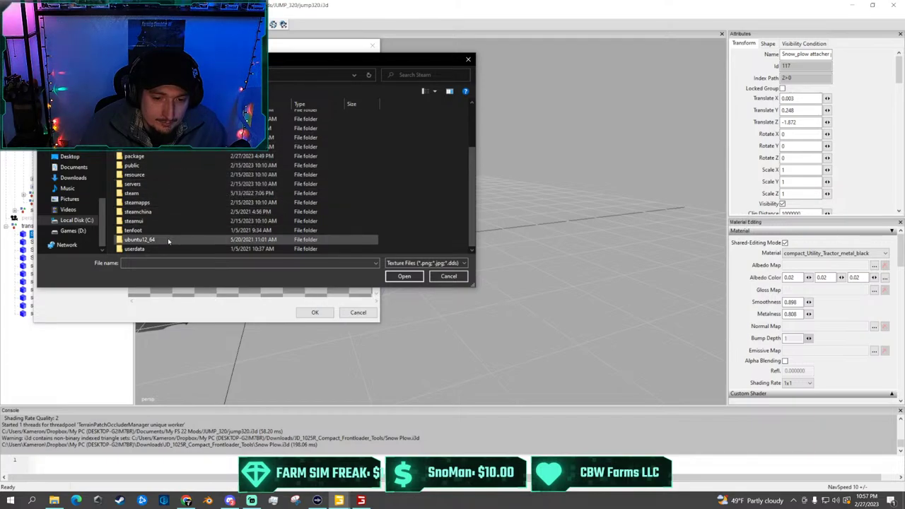
scroll(170, 212, "up", 3)
scroll(74, 206, "up", 3)
left_click(47, 75)
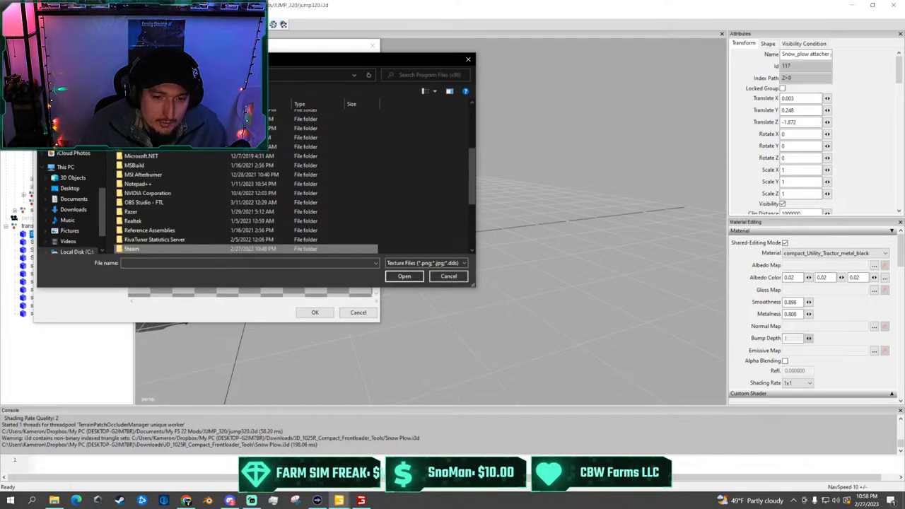
Check the steamapps/common folder of Steam on Local Disk (C:) for the game installation
scroll(201, 203, "up", 5)
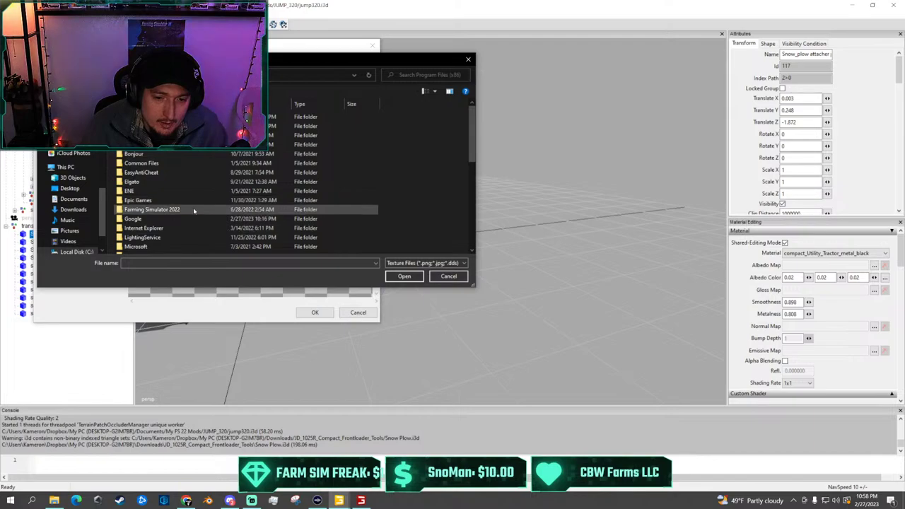
scroll(191, 205, "down", 5)
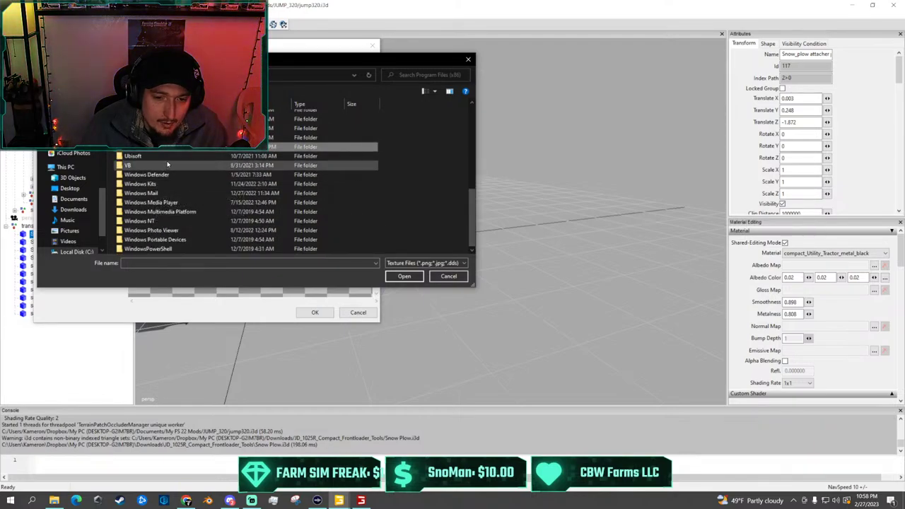
scroll(166, 165, "up", 6)
scroll(168, 164, "down", 6)
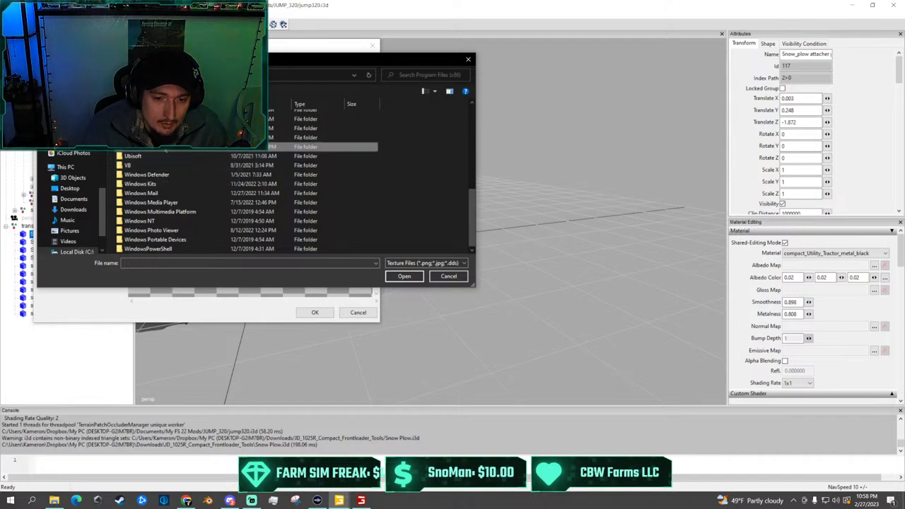
double_click(163, 146)
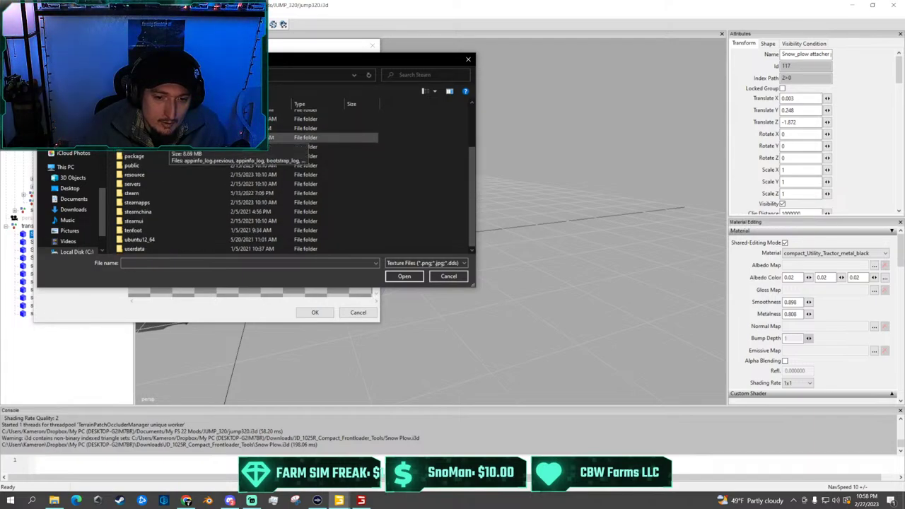
scroll(176, 235, "down", 3)
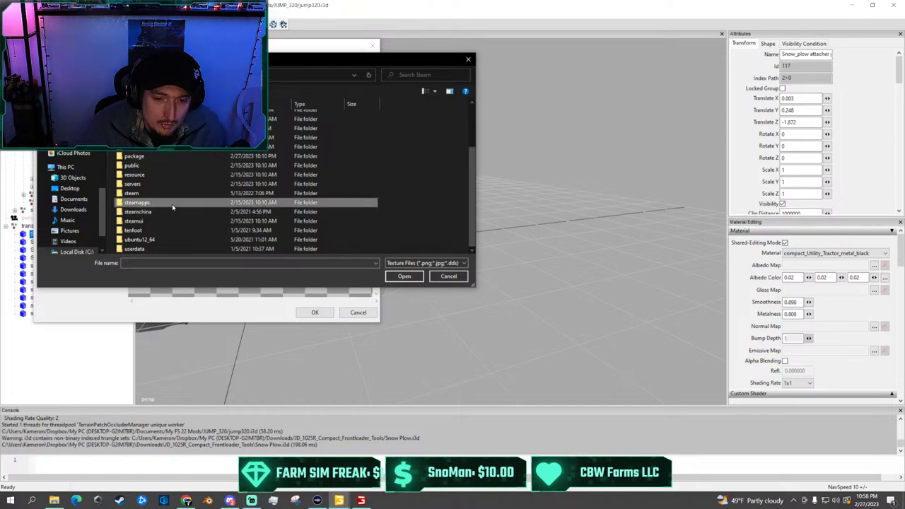
double_click(174, 203)
double_click(177, 118)
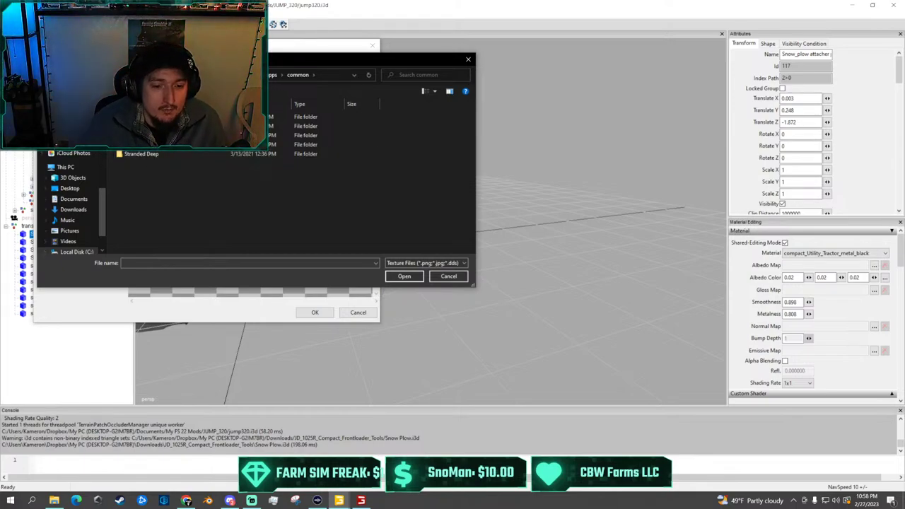
Browse to the Farming Simulator 22 folder in SteamLibrary/steamapps/common on the Games (D:) drive
scroll(71, 212, "down", 1)
left_click(73, 231)
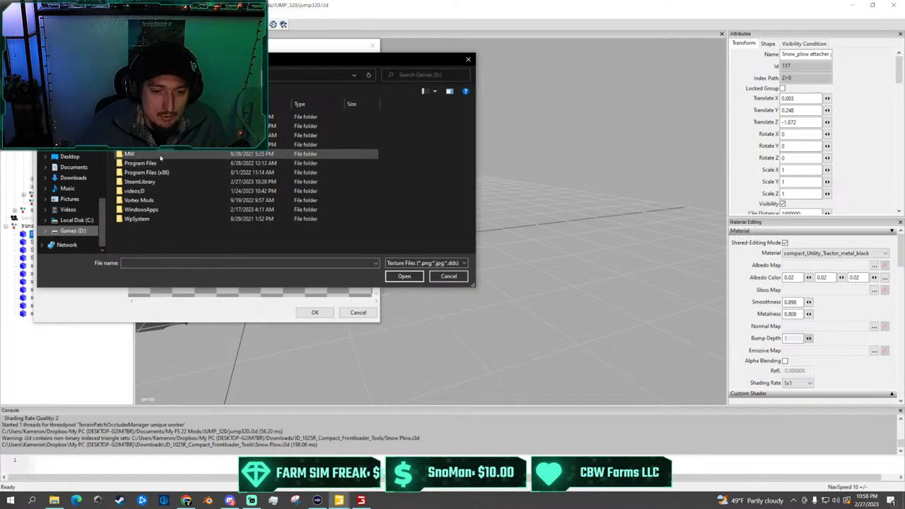
double_click(176, 174)
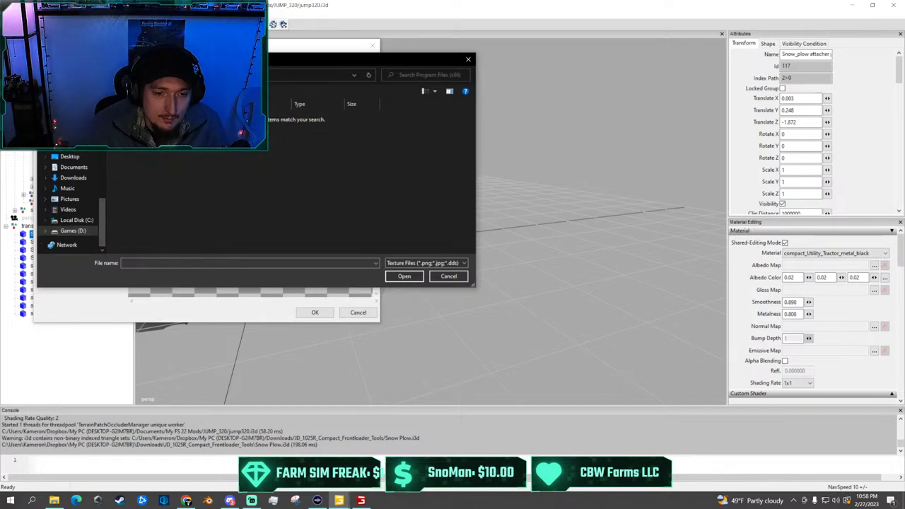
left_click(46, 75)
double_click(178, 181)
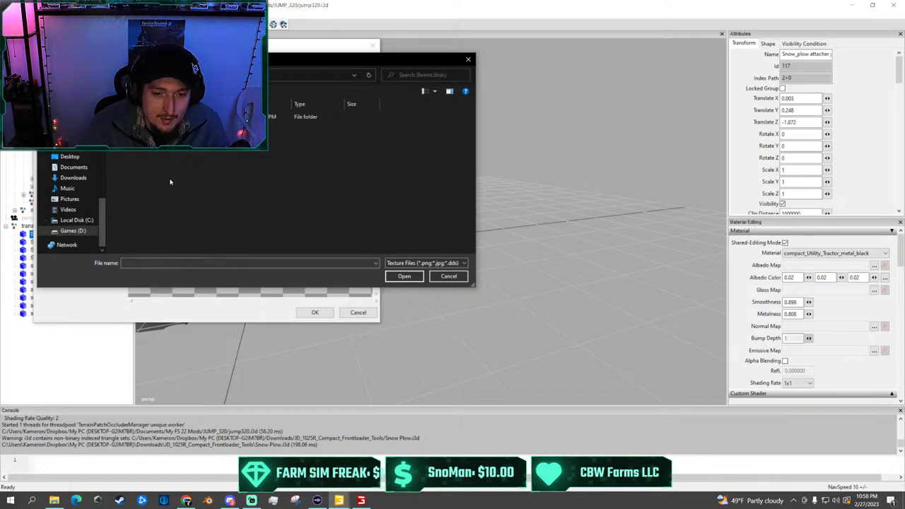
double_click(159, 117)
double_click(159, 117)
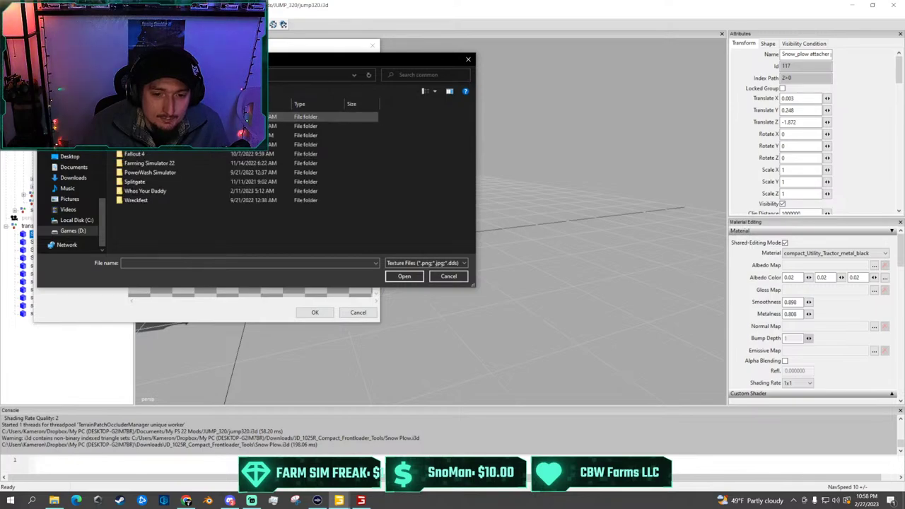
double_click(163, 163)
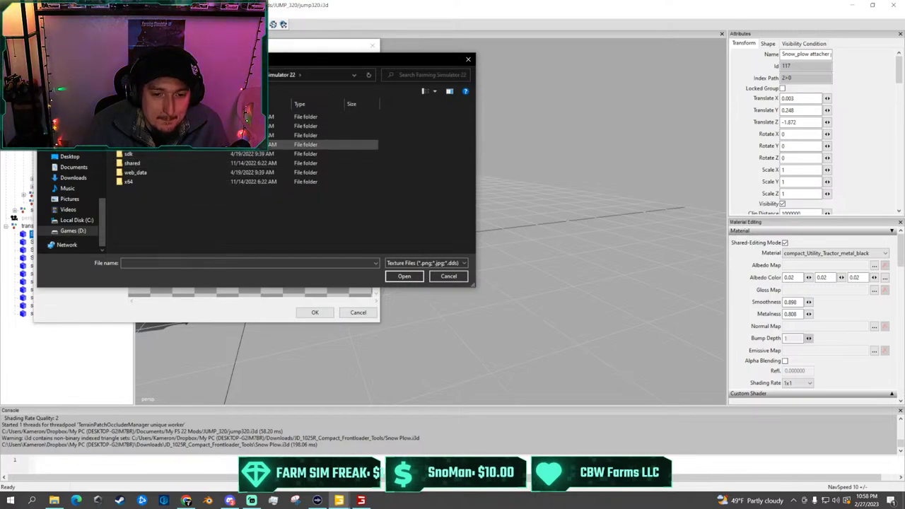
double_click(158, 163)
key("alt+Left")
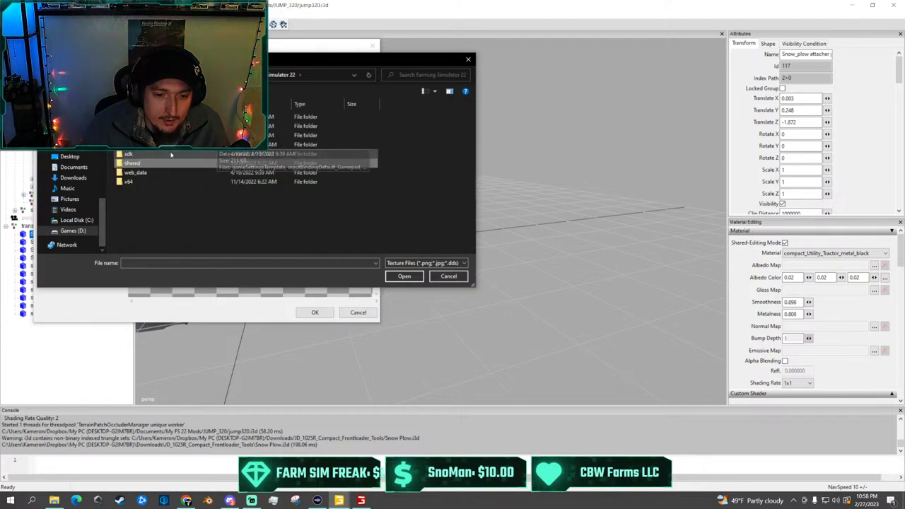
double_click(170, 126)
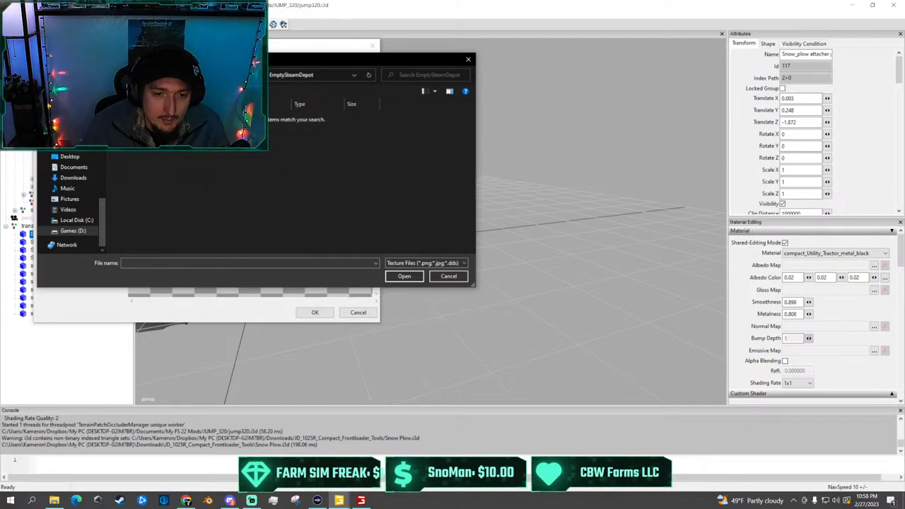
key("alt+Left")
Assign default_specular from the game's data/shared folder as the attacher pieces' Gloss Map
double_click(169, 117)
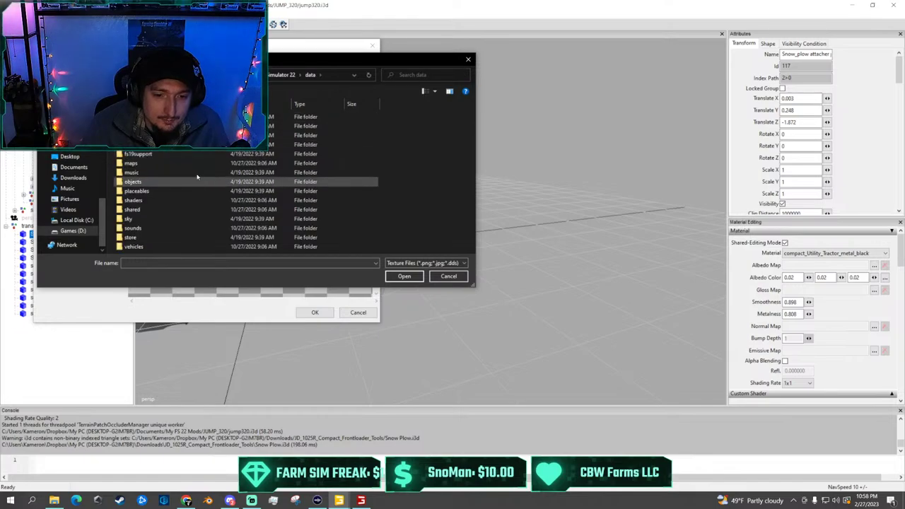
double_click(169, 211)
scroll(350, 179, "down", 2)
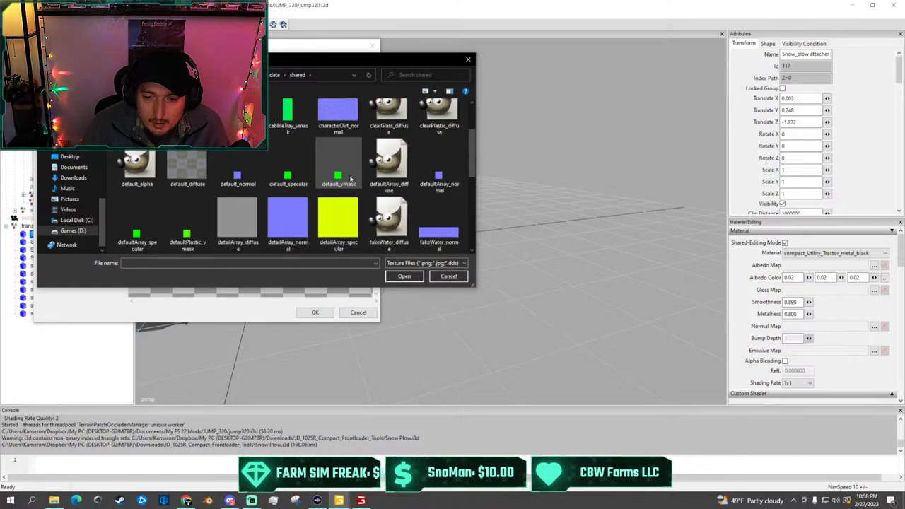
double_click(283, 171)
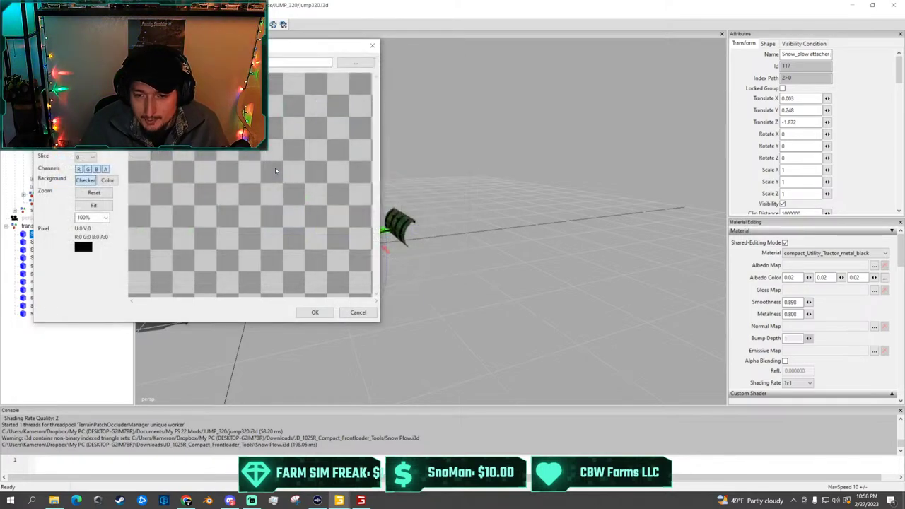
left_click(314, 312)
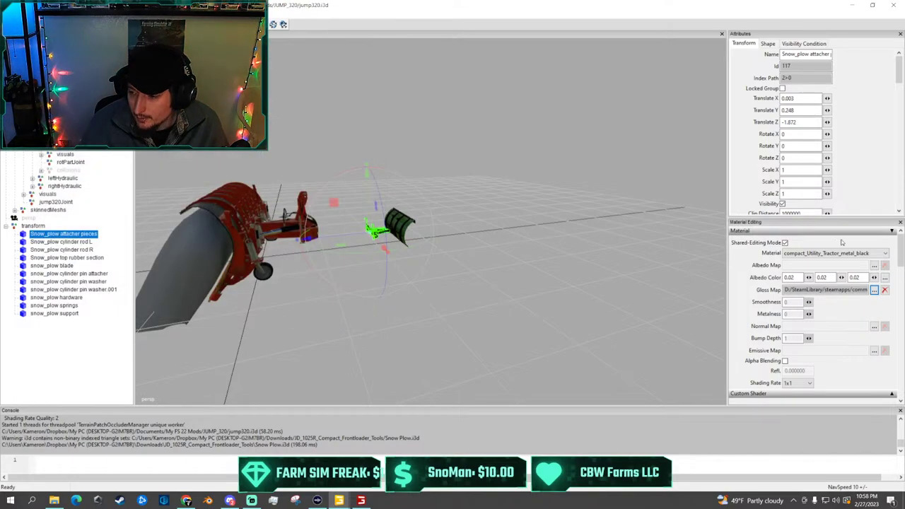
Assign default_normal from the game's data/shared folder as the attacher pieces' Normal Map
left_click(874, 290)
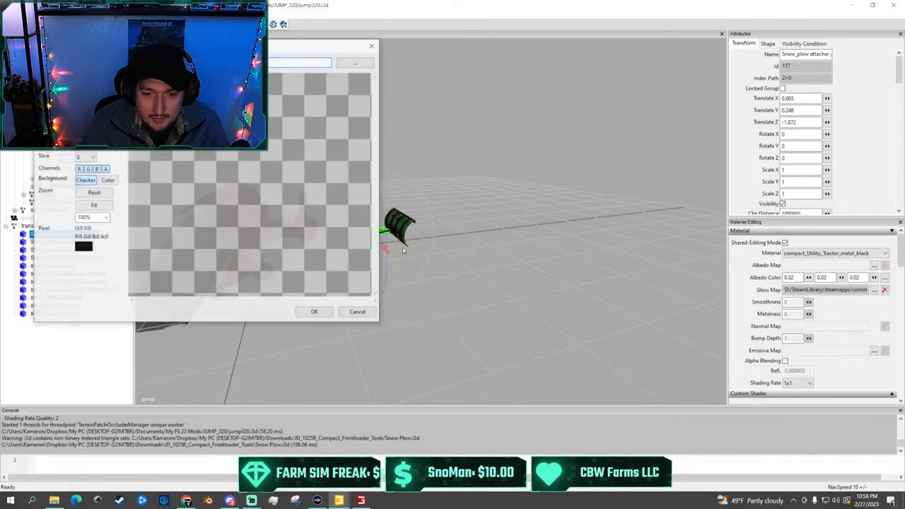
left_click(349, 66)
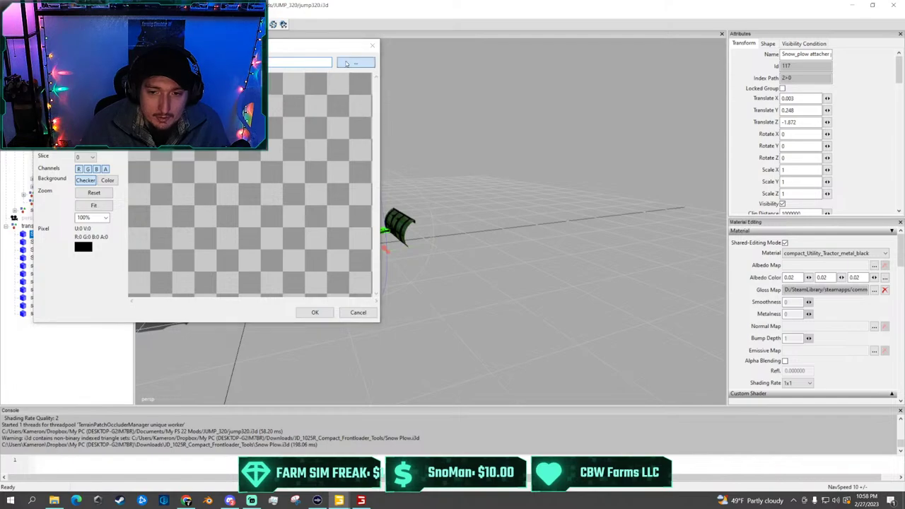
scroll(298, 189, "down", 3)
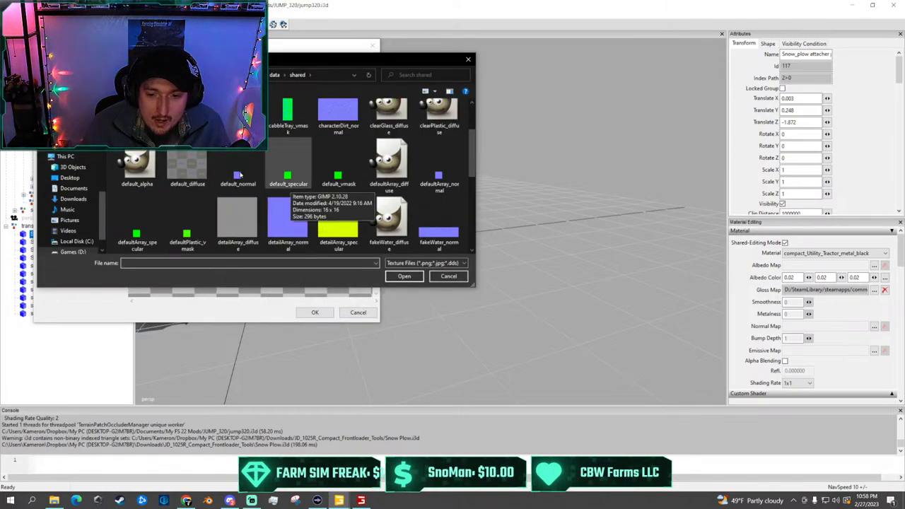
double_click(246, 175)
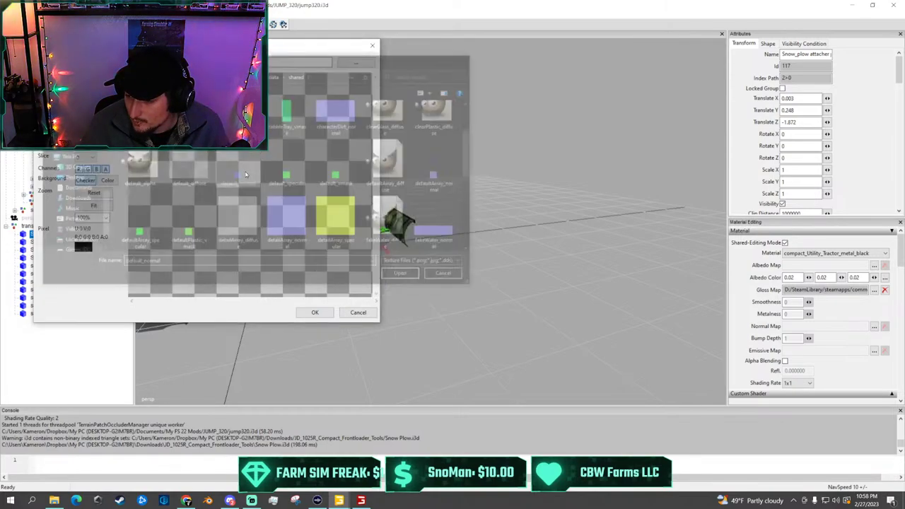
left_click(315, 313)
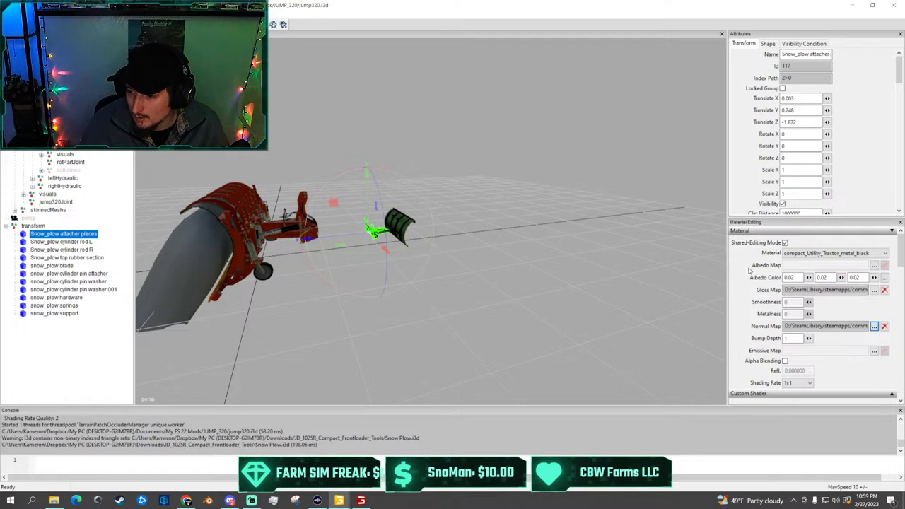
Load a custom shader from the game's data/shaders folder as the Shader Source of the attacher pieces' metal_black material
scroll(746, 271, "down", 3)
left_click(893, 314)
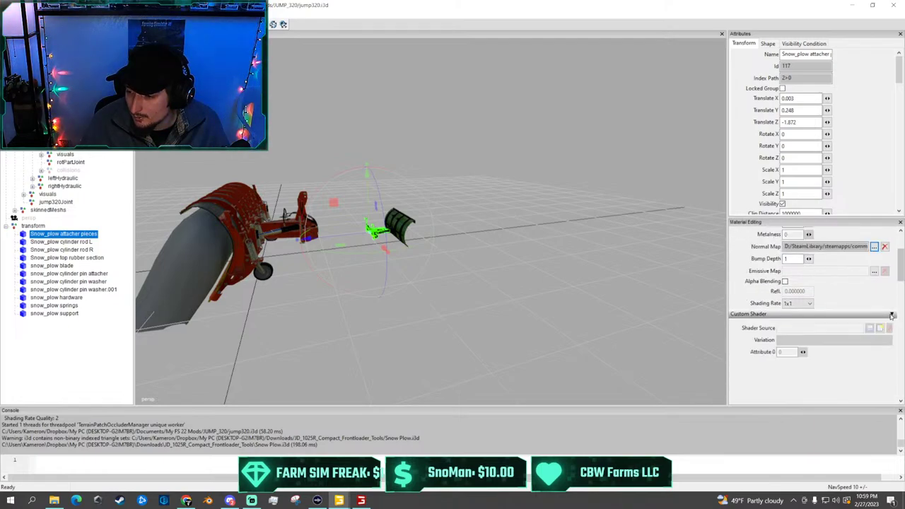
scroll(845, 328, "down", 1)
scroll(844, 328, "down", 2)
left_click(880, 275)
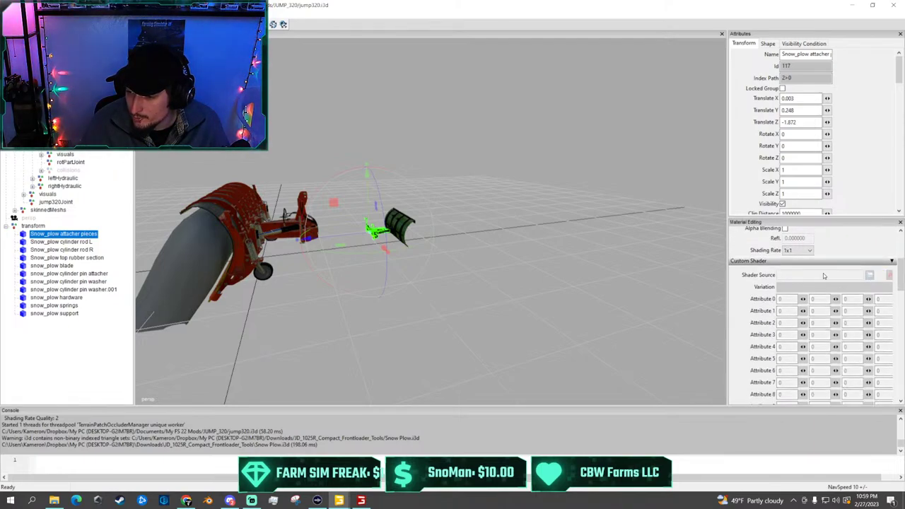
scroll(190, 184, "down", 3)
double_click(152, 206)
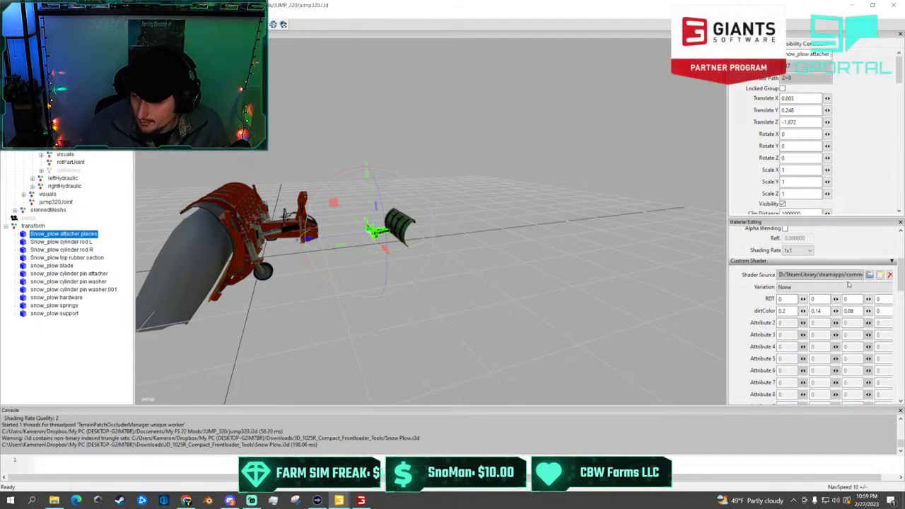
Set the shader variation of the attacher pieces' material to colorMask
scroll(748, 296, "down", 1)
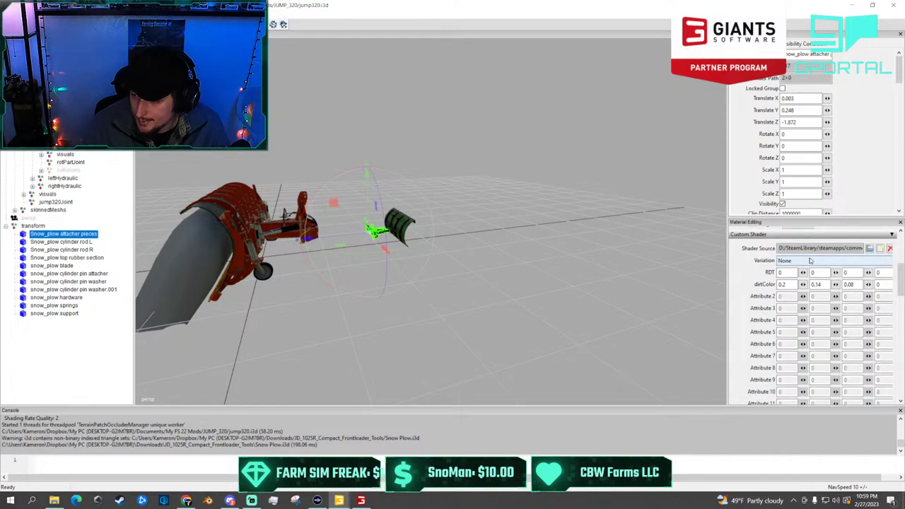
left_click(806, 260)
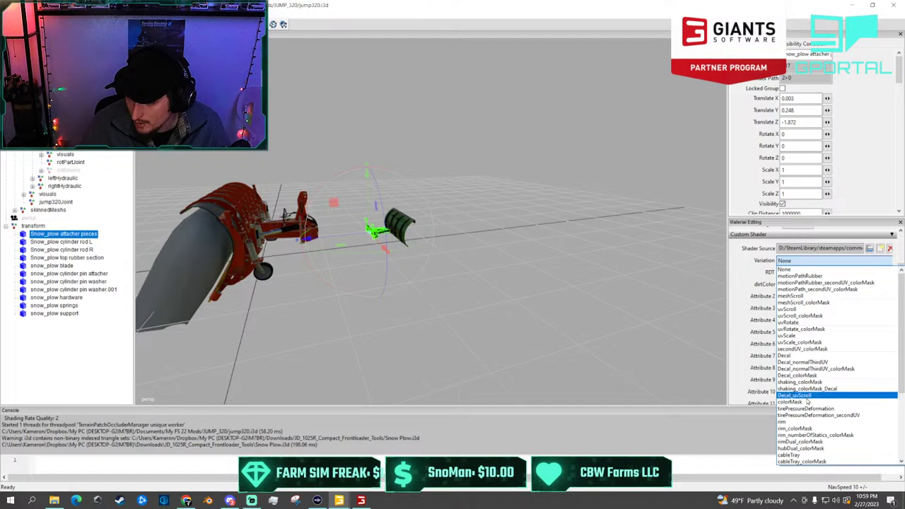
left_click(809, 395)
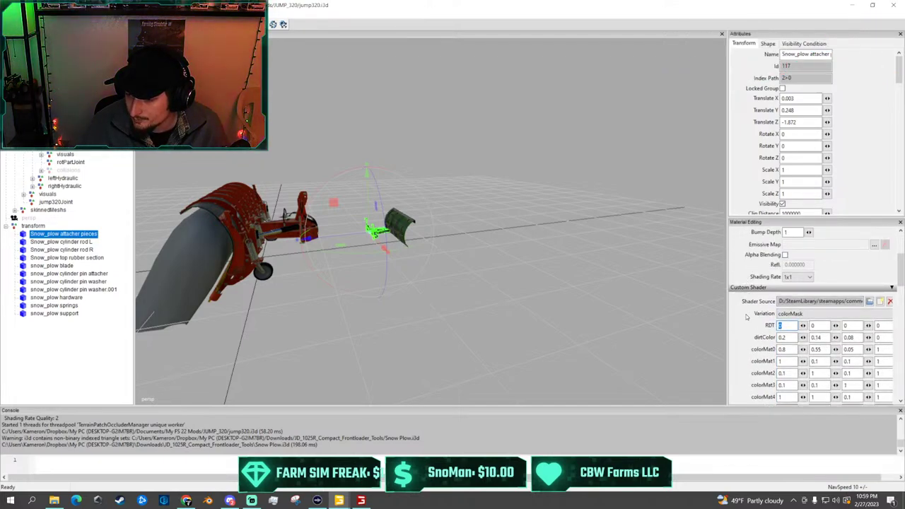
Examine the snow plow's attacher pieces up close and review the colorMask shader's dirt and color parameters
scroll(322, 239, "up", 5)
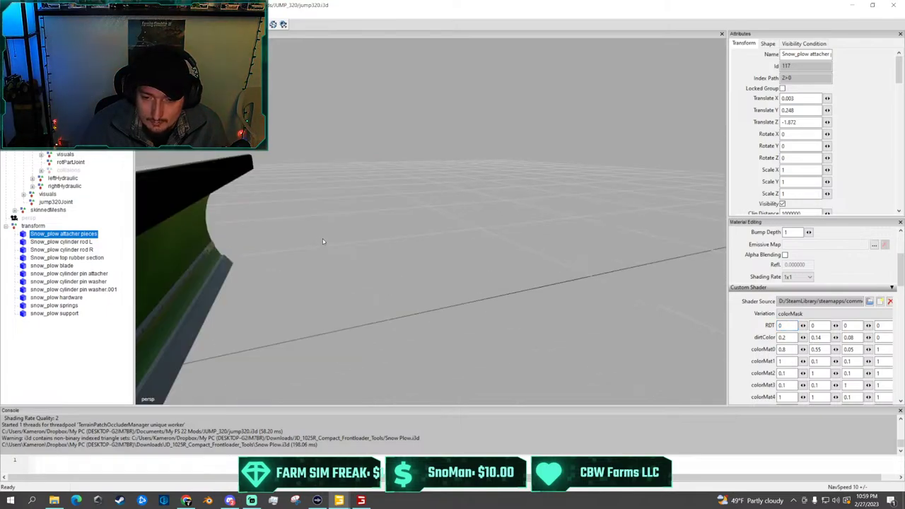
scroll(323, 239, "down", 2)
mouse_move(315, 242)
left_mouse_down("alt")
mouse_move(272, 246)
mouse_move(329, 239)
mouse_move(321, 243)
left_mouse_up("alt")
scroll(276, 243, "up", 5)
scroll(329, 239, "down", 5)
scroll(320, 242, "up", 5)
scroll(321, 243, "down", 5)
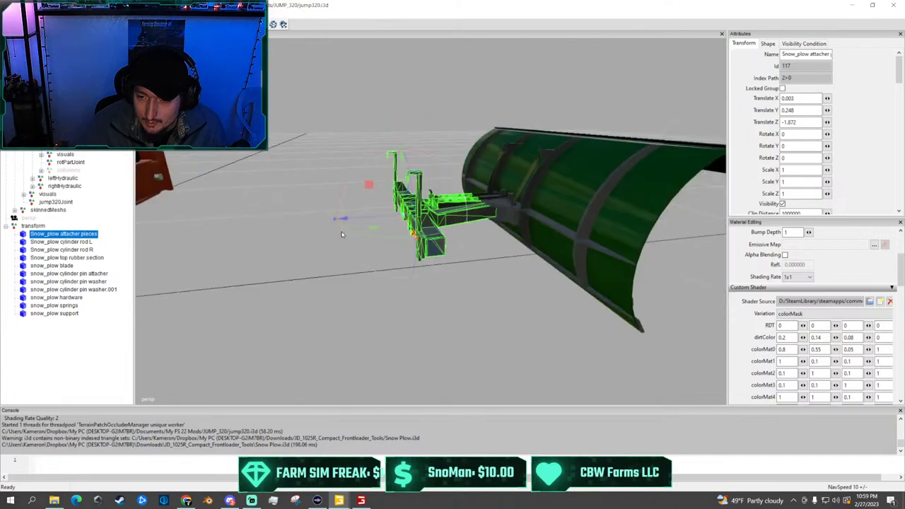
scroll(373, 232, "up", 4)
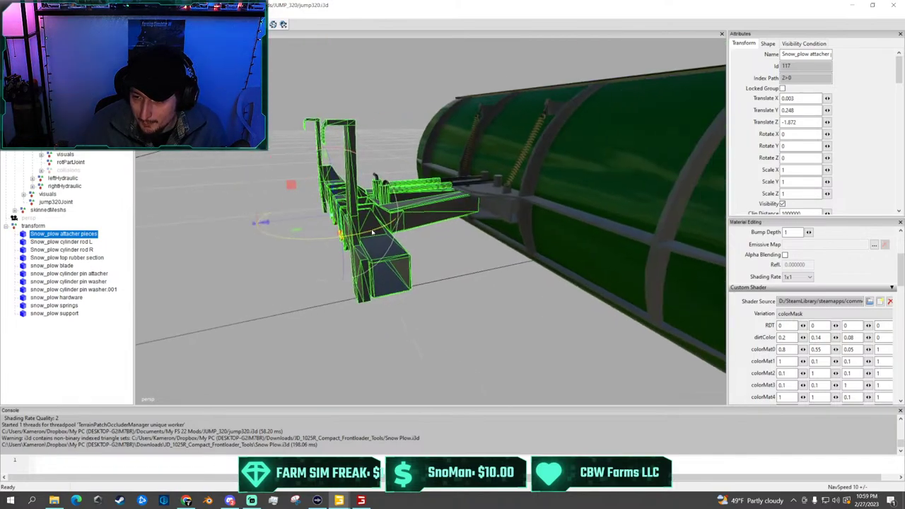
scroll(372, 232, "up", 5)
scroll(390, 230, "down", 5)
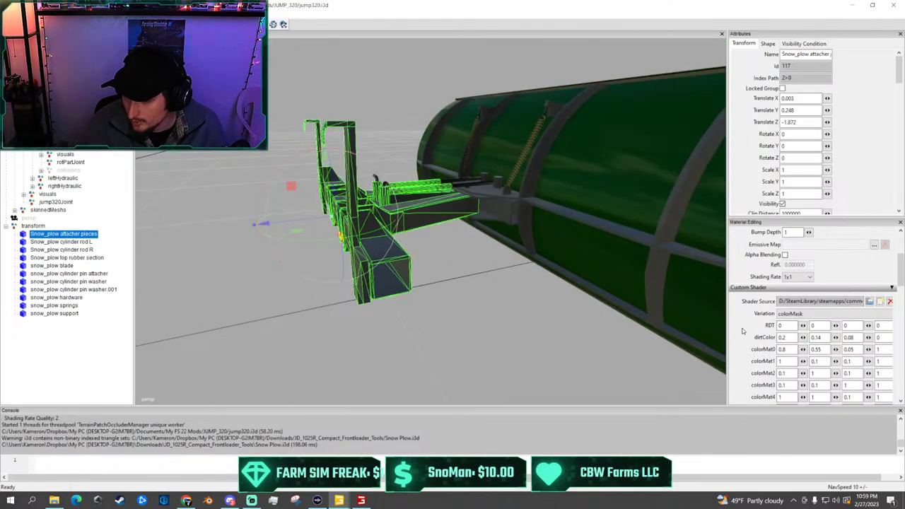
scroll(743, 330, "down", 3)
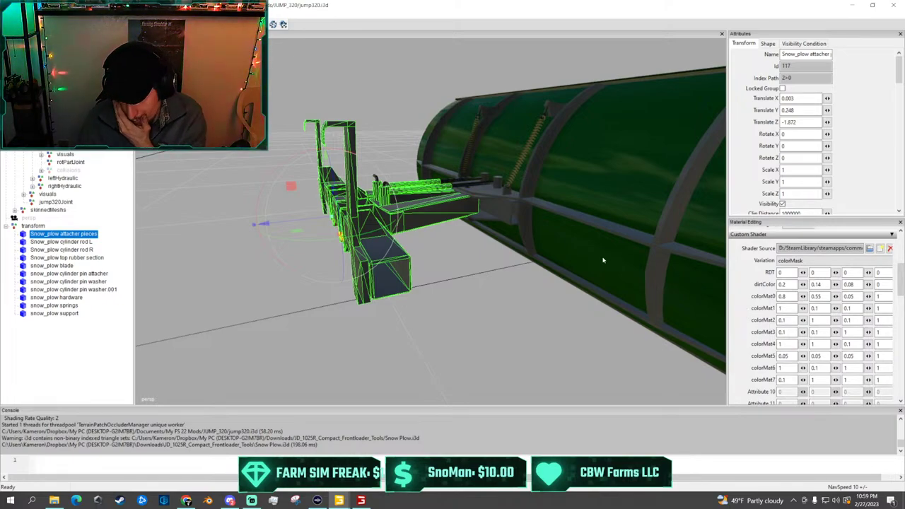
scroll(603, 260, "down", 5)
scroll(600, 254, "up", 5)
middle_click_drag(604, 251, 635, 245)
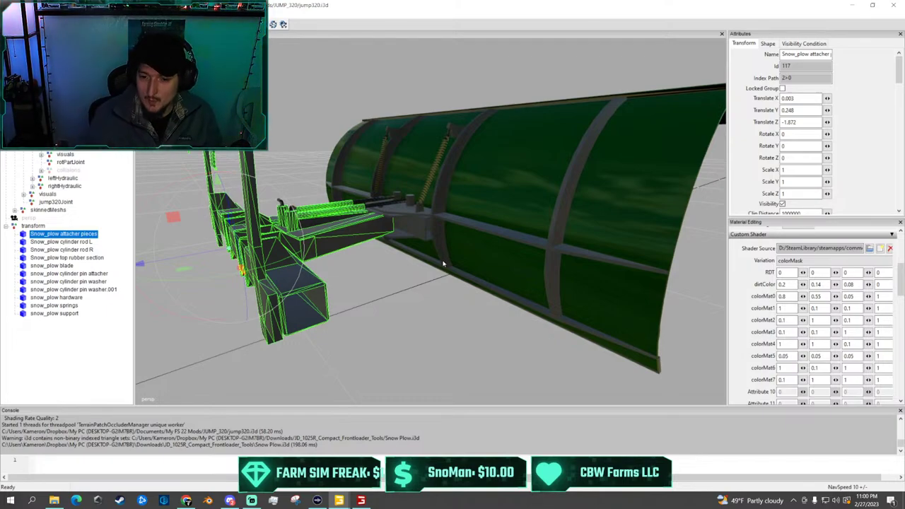
scroll(410, 253, "down", 1)
scroll(411, 253, "up", 1)
scroll(410, 253, "down", 1)
scroll(410, 254, "up", 1)
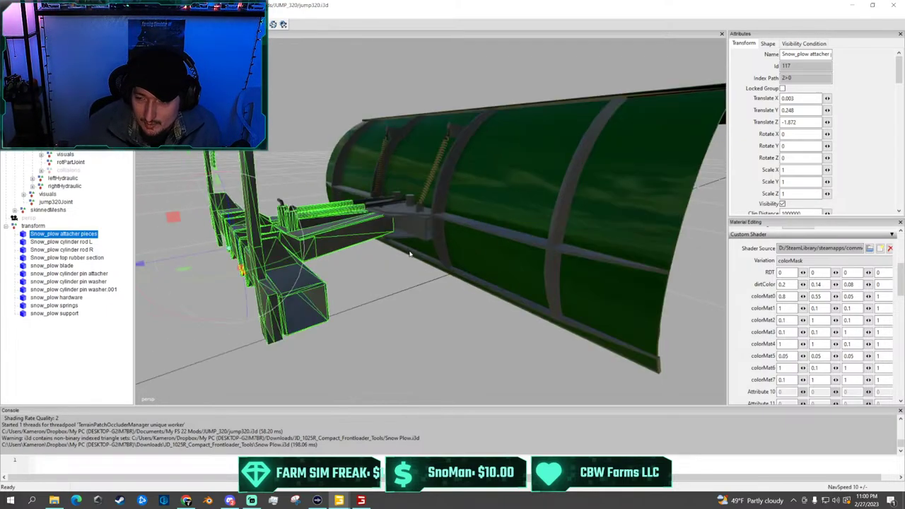
scroll(410, 254, "down", 1)
scroll(432, 246, "up", 1)
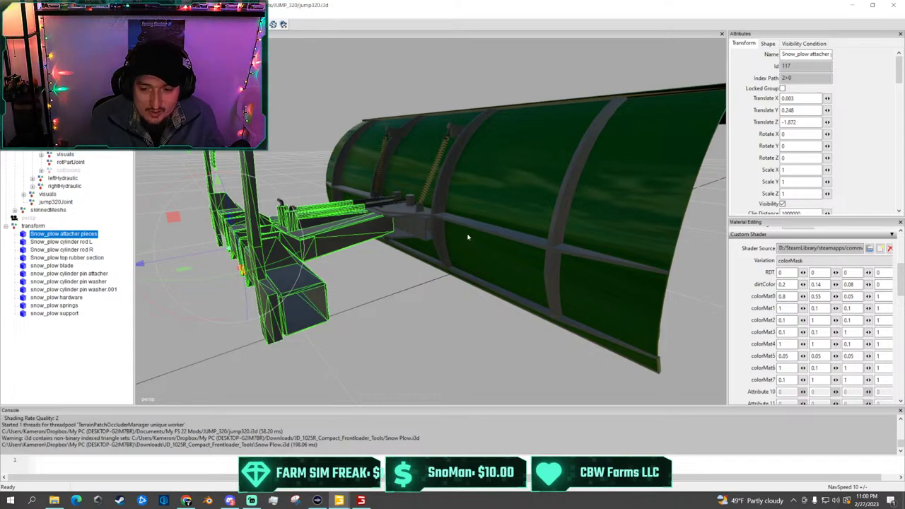
scroll(427, 253, "up", 2)
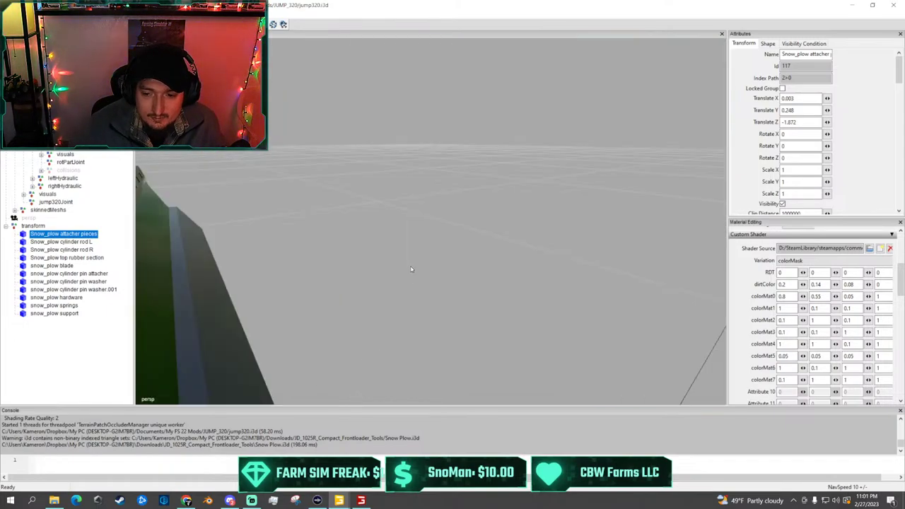
scroll(428, 253, "down", 2)
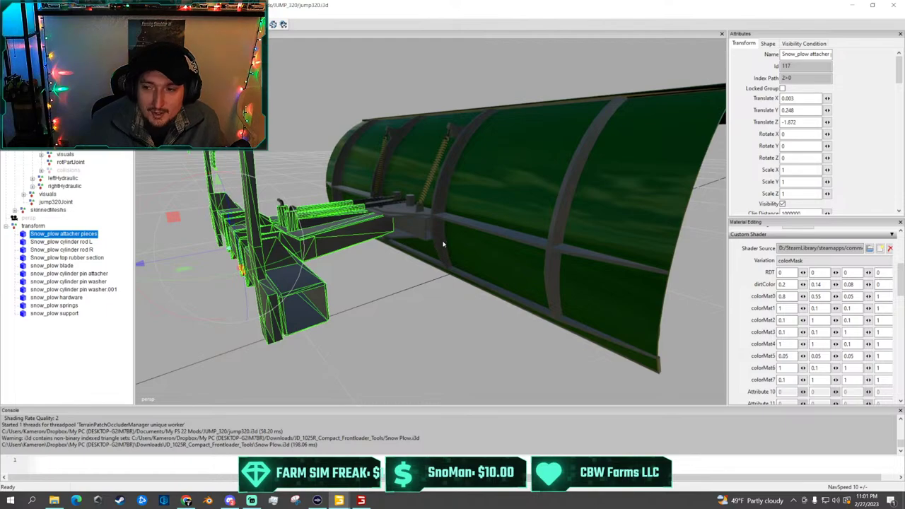
Examine the snow plow's attacher frame, springs and blade from several sides, including their distance from the JUMP 320
scroll(444, 244, "down", 5)
scroll(446, 239, "up", 6)
scroll(447, 235, "down", 3)
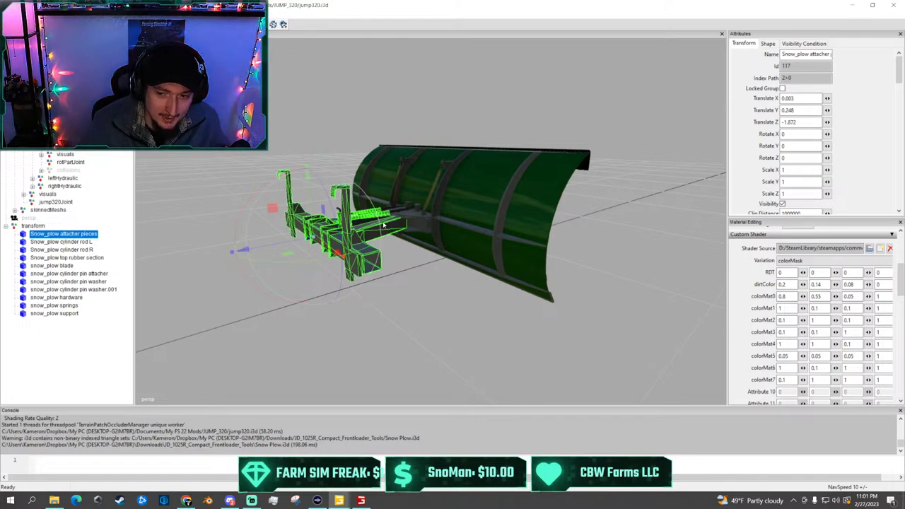
scroll(414, 225, "up", 3)
scroll(396, 218, "down", 8)
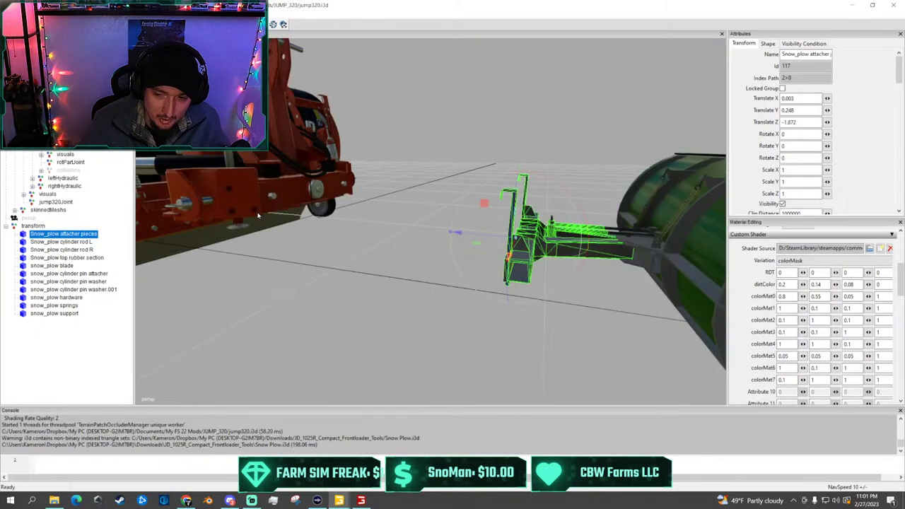
scroll(296, 213, "up", 3)
left_click_drag(297, 212, 383, 219, "alt")
scroll(383, 219, "up", 4)
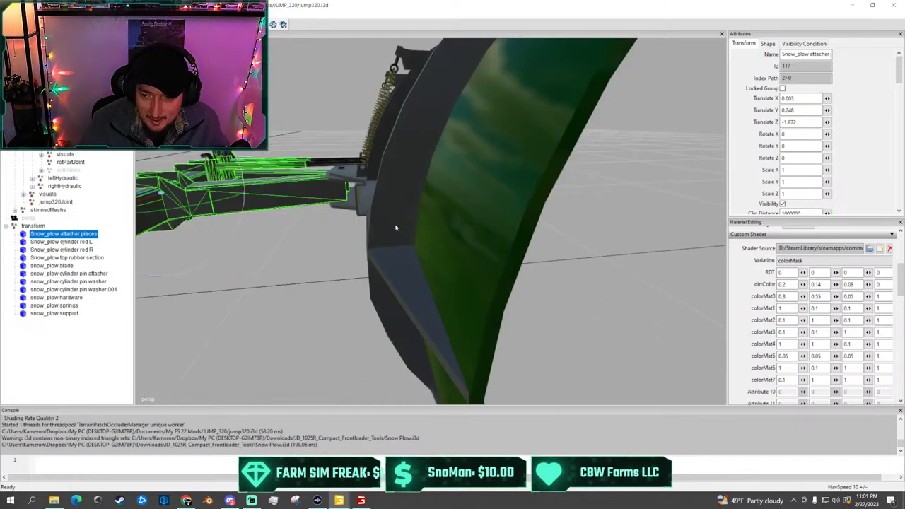
scroll(384, 219, "down", 4)
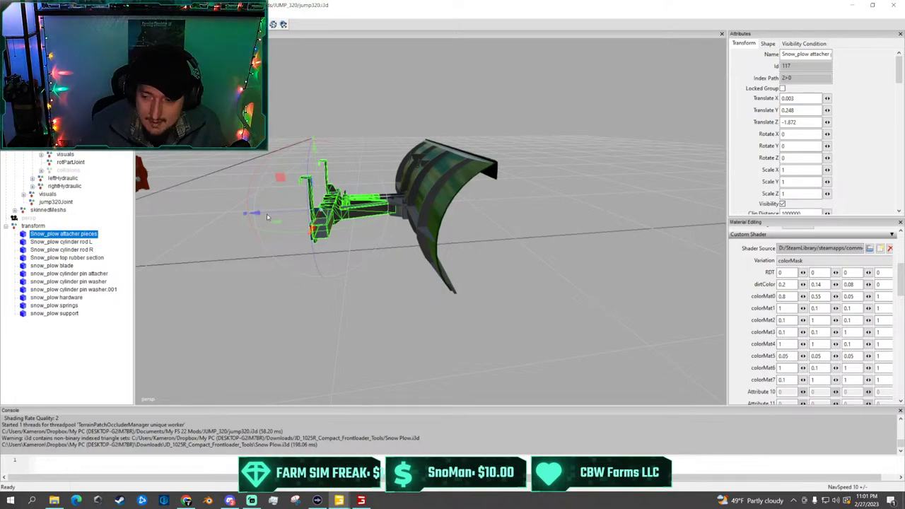
left_click_drag(357, 215, 394, 207, "alt")
scroll(395, 206, "up", 5)
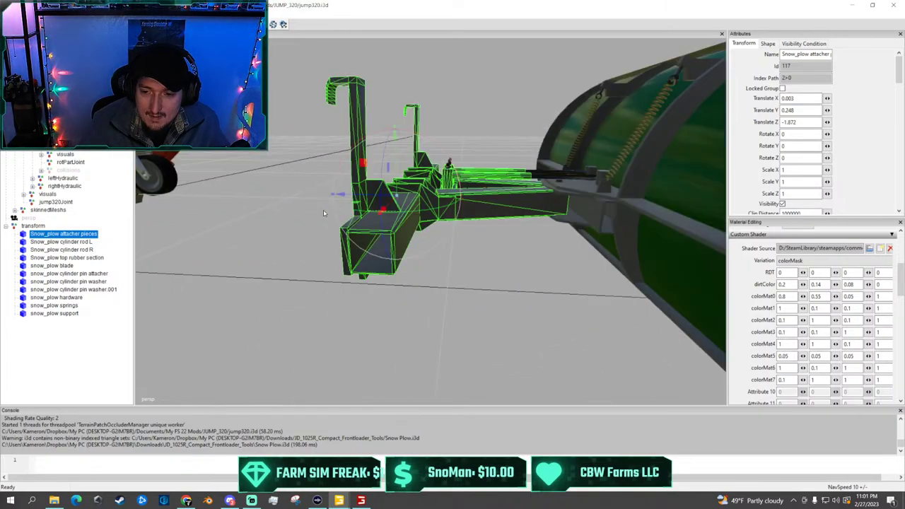
scroll(403, 199, "down", 5)
middle_click_drag(405, 198, 478, 132)
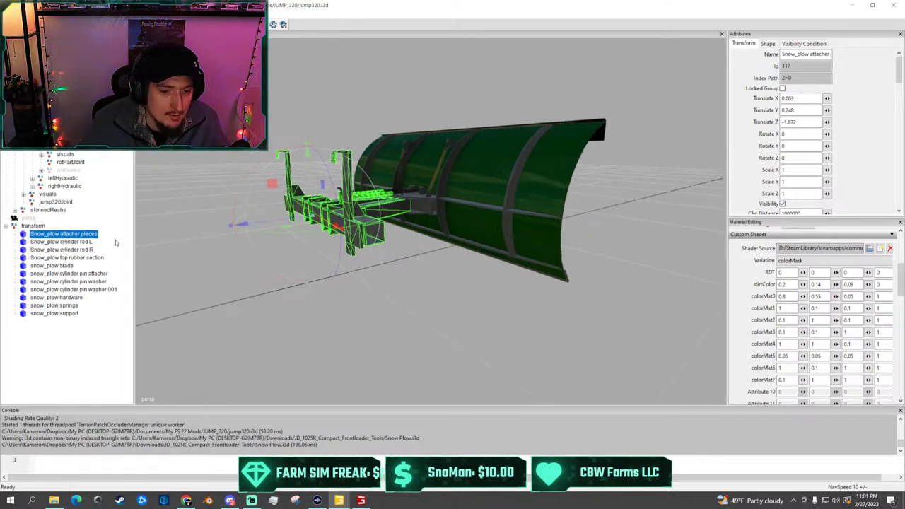
Select the snow plow's left cylinder rod and examine it up close between the attacher frame and the blade
left_click(85, 242)
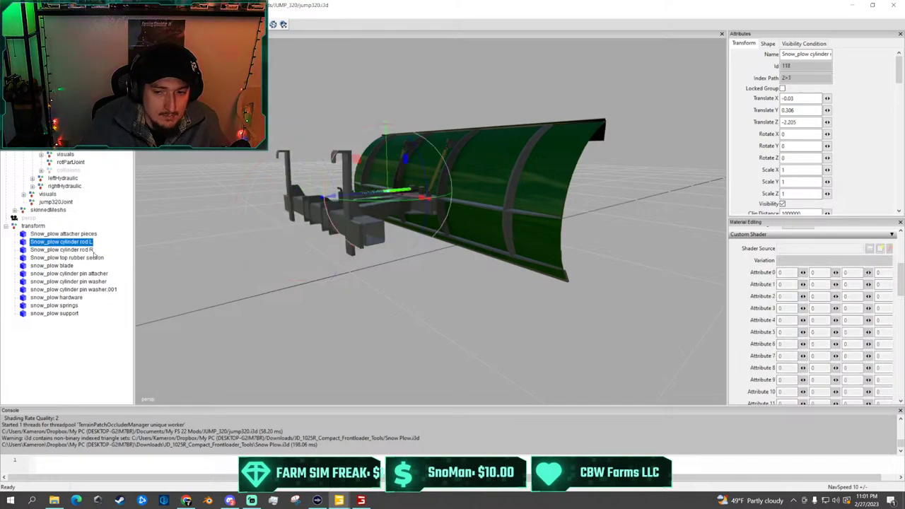
scroll(311, 170, "up", 3)
scroll(312, 170, "down", 1)
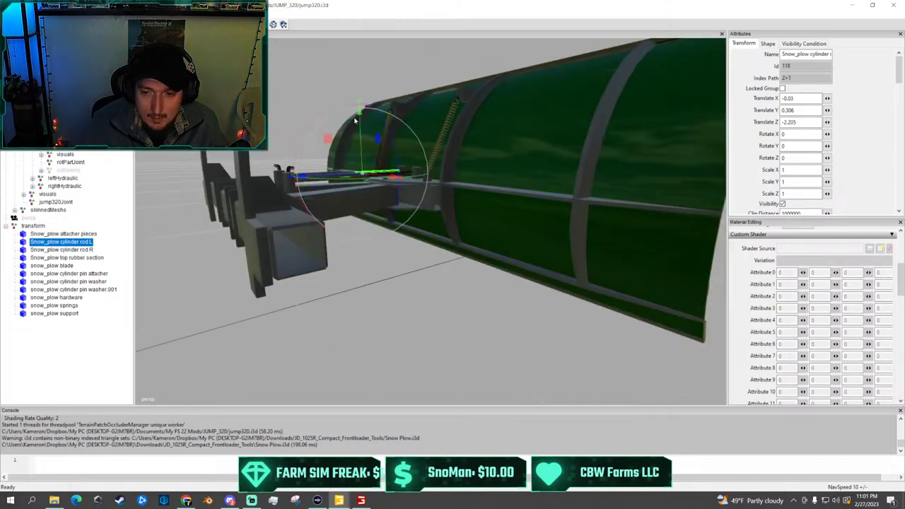
left_click_drag(312, 170, 449, 206, "alt")
scroll(333, 75, "up", 3)
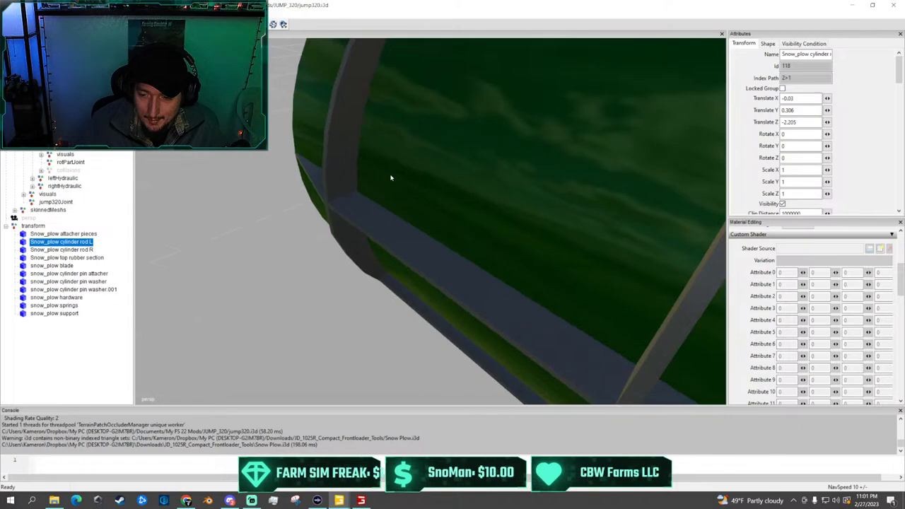
scroll(407, 191, "down", 3)
scroll(771, 256, "up", 4)
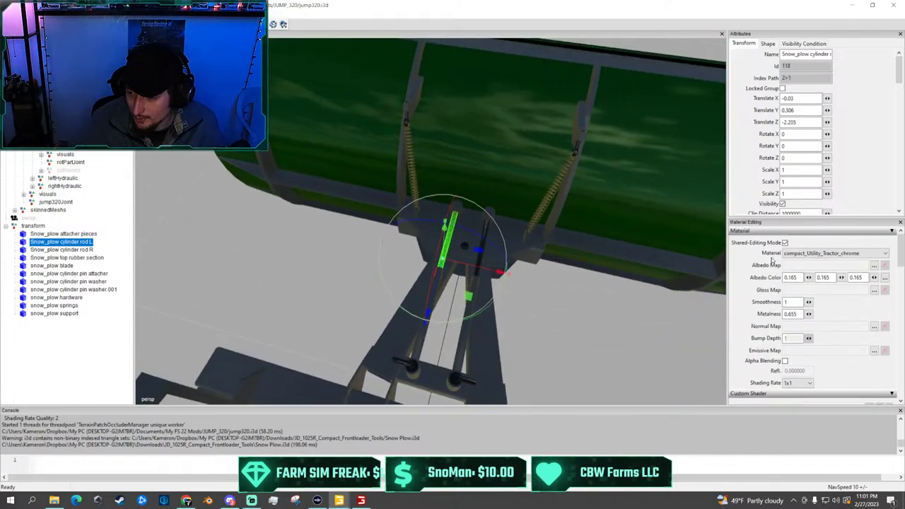
left_click(875, 291)
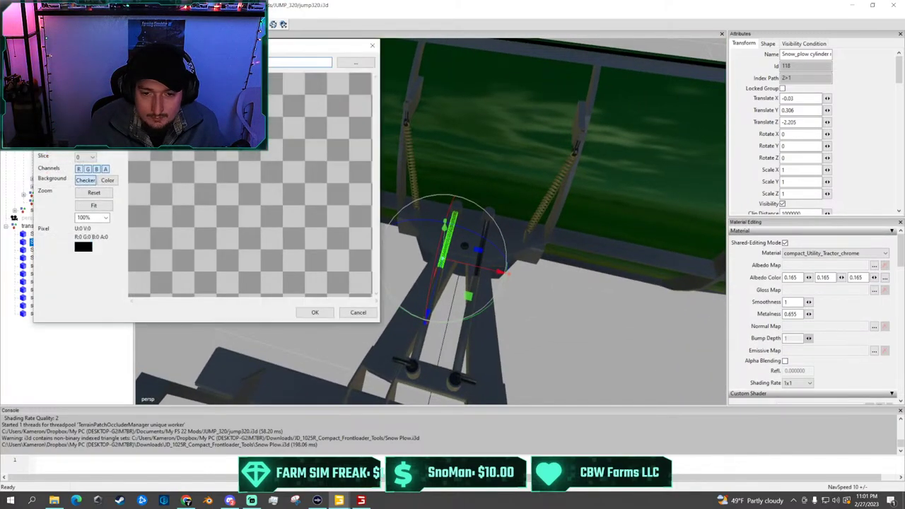
left_click(360, 65)
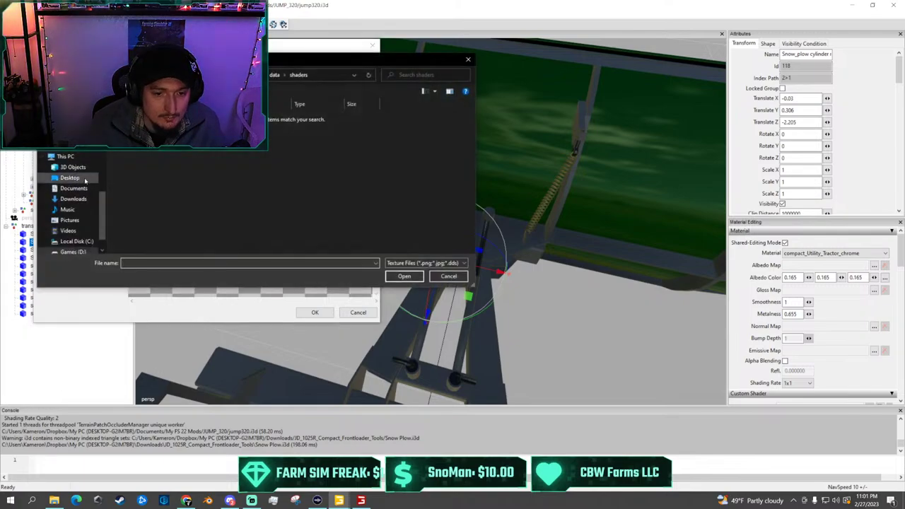
scroll(87, 209, "down", 2)
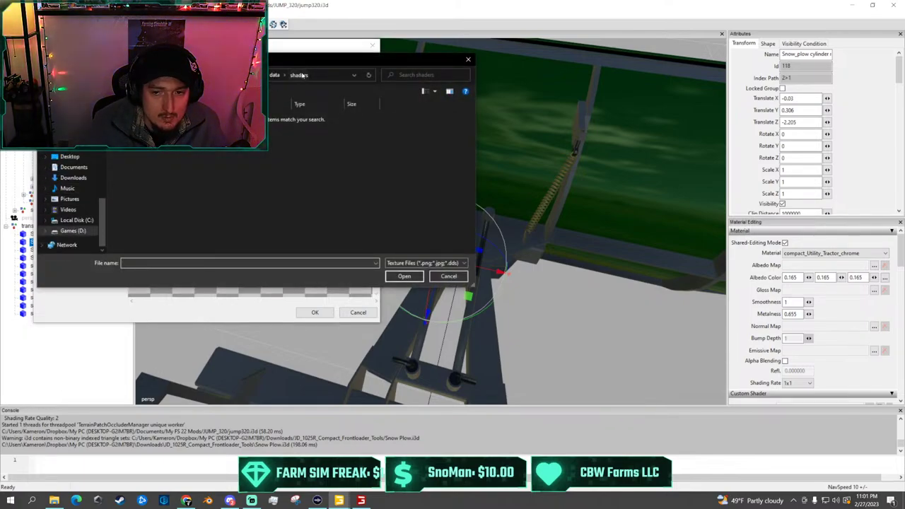
left_click(274, 74)
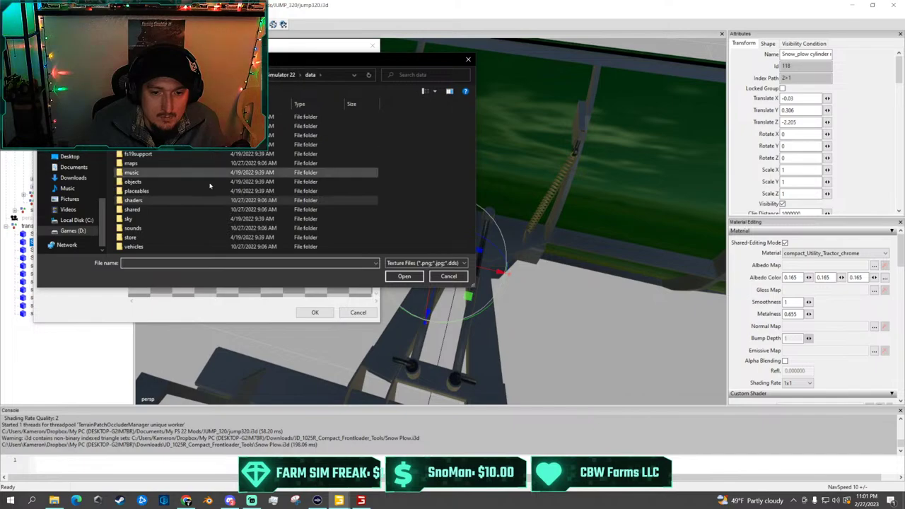
double_click(187, 200)
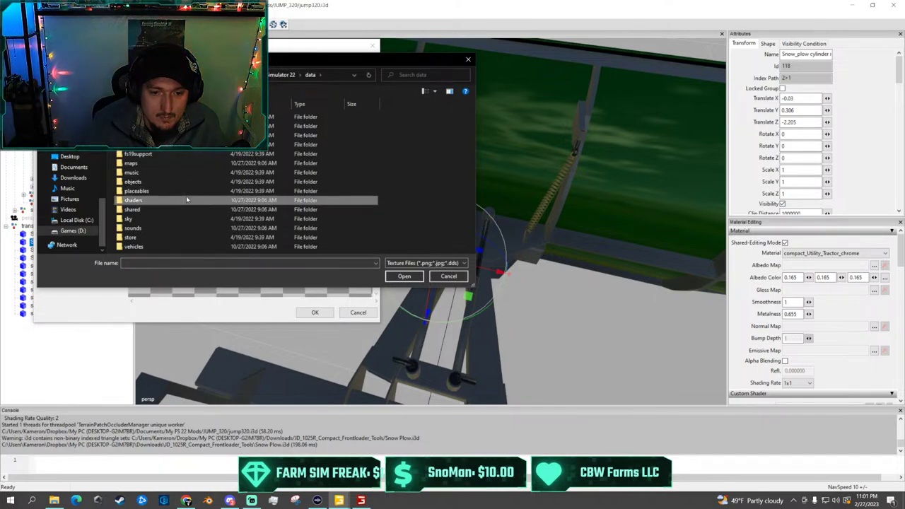
left_click(274, 74)
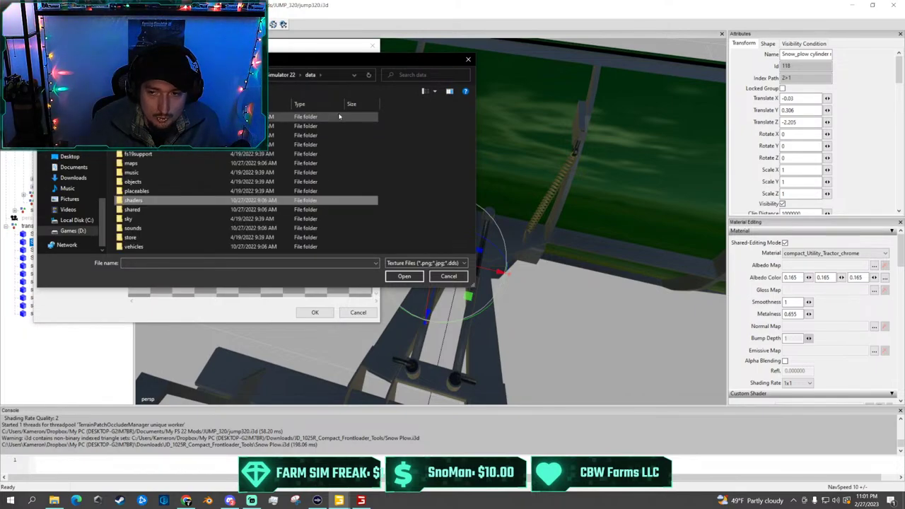
left_click(467, 61)
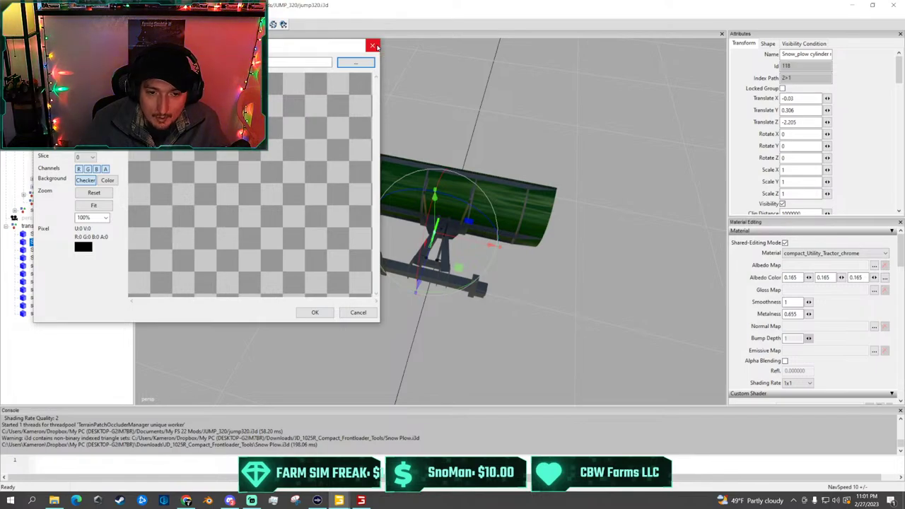
left_click(374, 46)
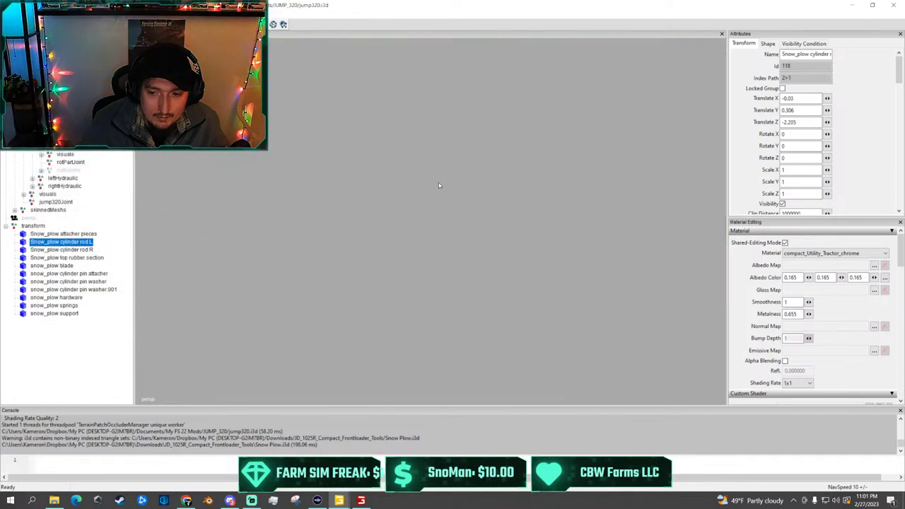
Examine the left cylinder rod, the springs and the plow's position relative to the JUMP 320 from several angles
scroll(386, 174, "down", 8)
left_click_drag(412, 162, 366, 179, "alt")
scroll(374, 194, "up", 8)
scroll(373, 194, "down", 8)
scroll(341, 175, "up", 6)
right_click_drag(366, 179, 351, 165)
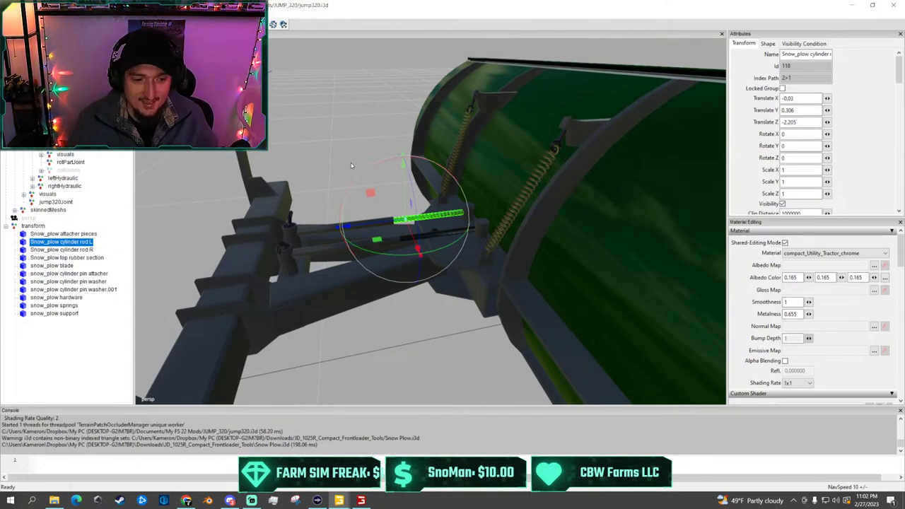
scroll(351, 162, "down", 5)
right_click_drag(352, 153, 362, 178)
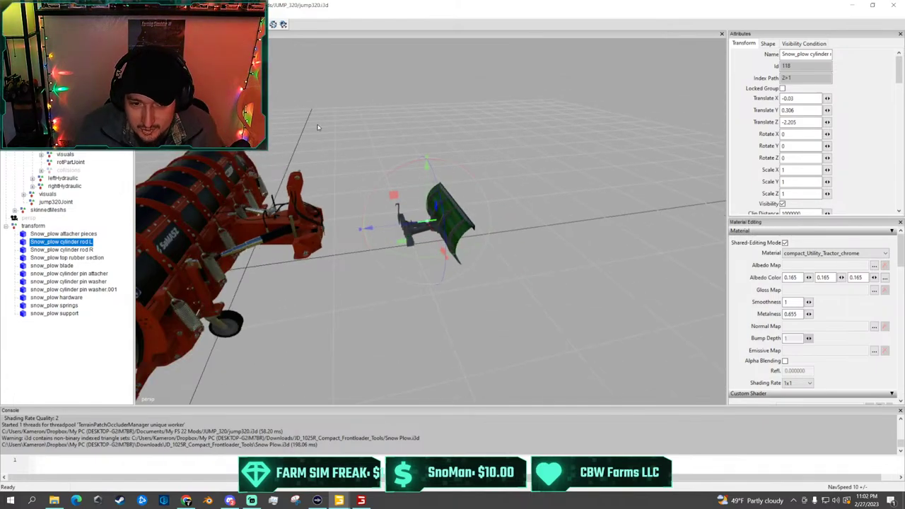
Set the Y rotation of the imported snow plow's transform group to 180
left_click(37, 226)
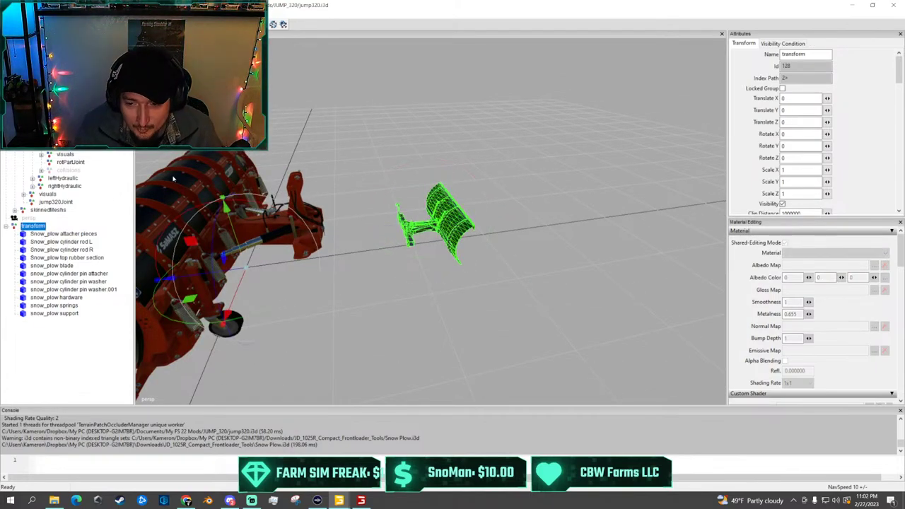
scroll(286, 222, "down", 2)
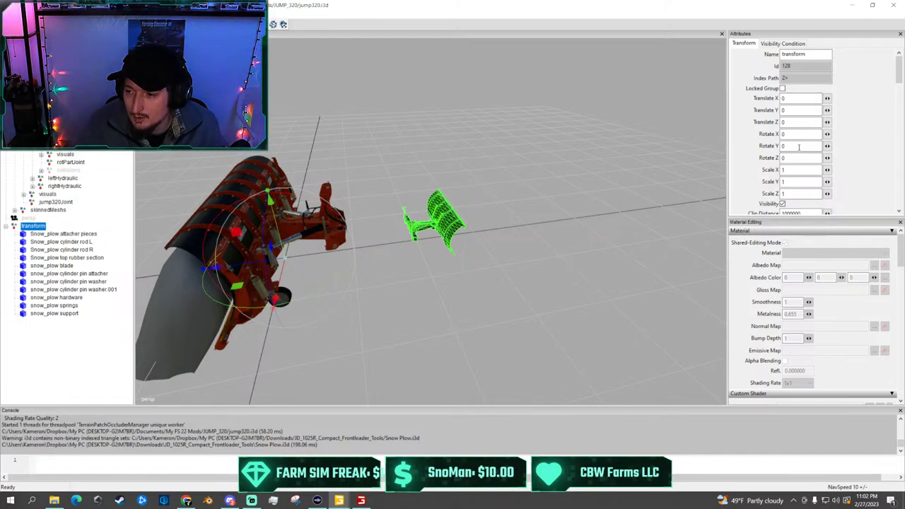
type("90")
key("Return")
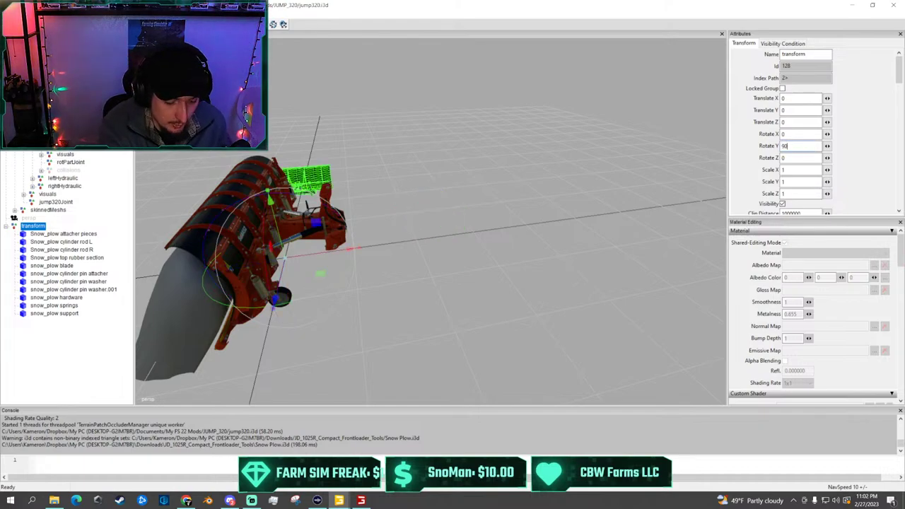
key("BackSpace")
key("BackSpace")
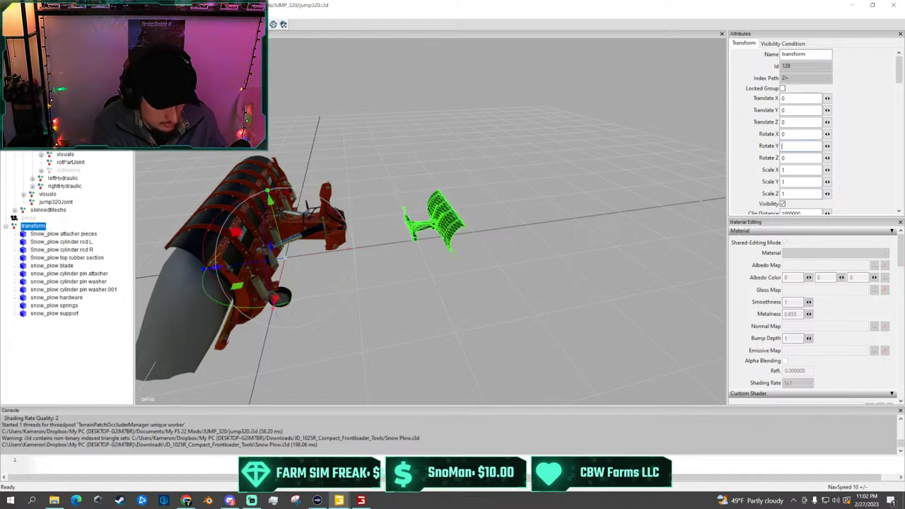
type("180")
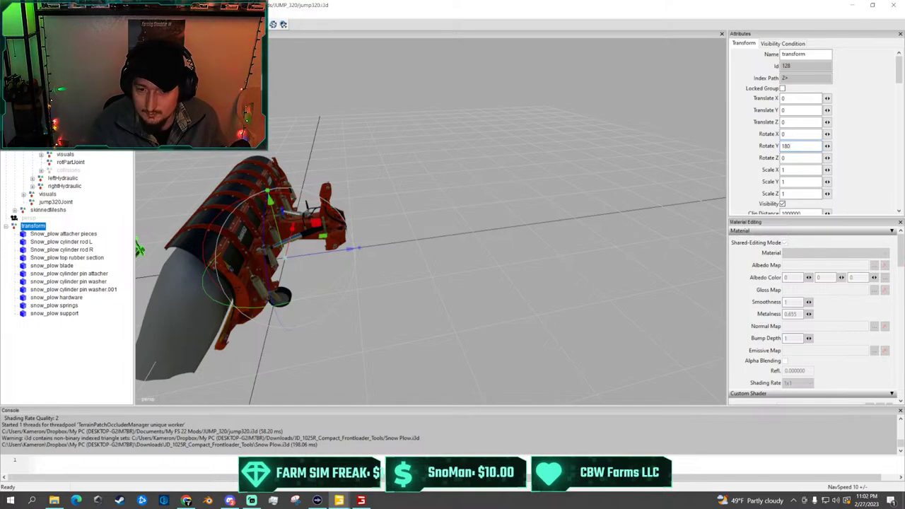
scroll(306, 208, "down", 3)
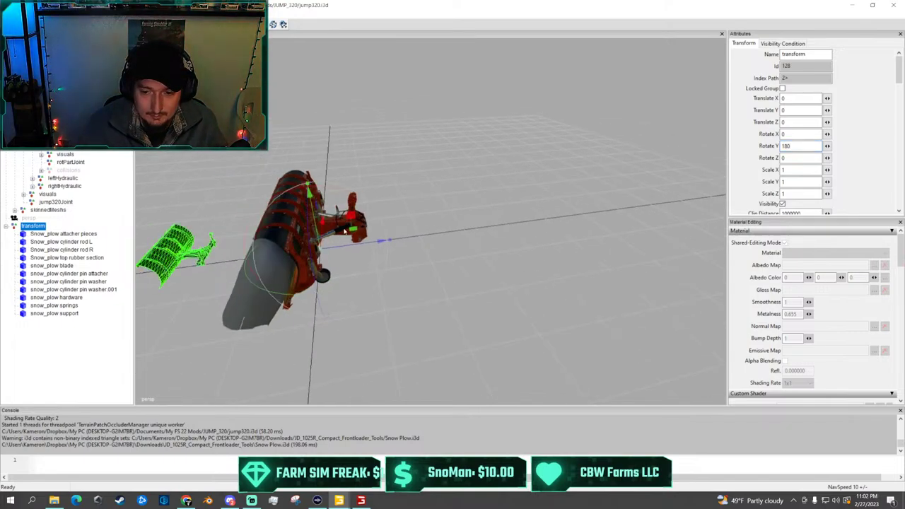
Scale the snow plow's transform group uniformly to about 1.402 and move it along Z to about -3.227, over the JUMP 320
left_click_drag(380, 244, 513, 240)
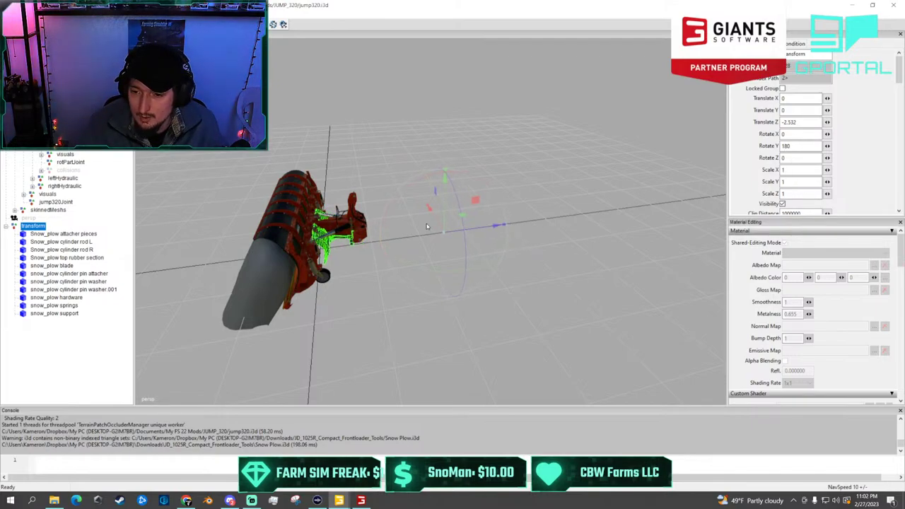
left_click_drag(445, 234, 467, 257)
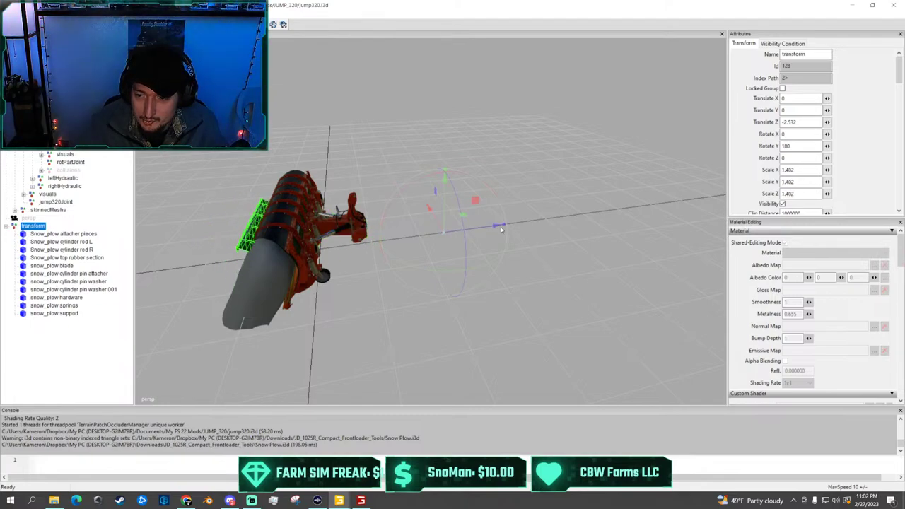
left_click_drag(506, 225, 357, 270)
scroll(353, 271, "down", 3)
middle_click_drag(353, 271, 251, 230)
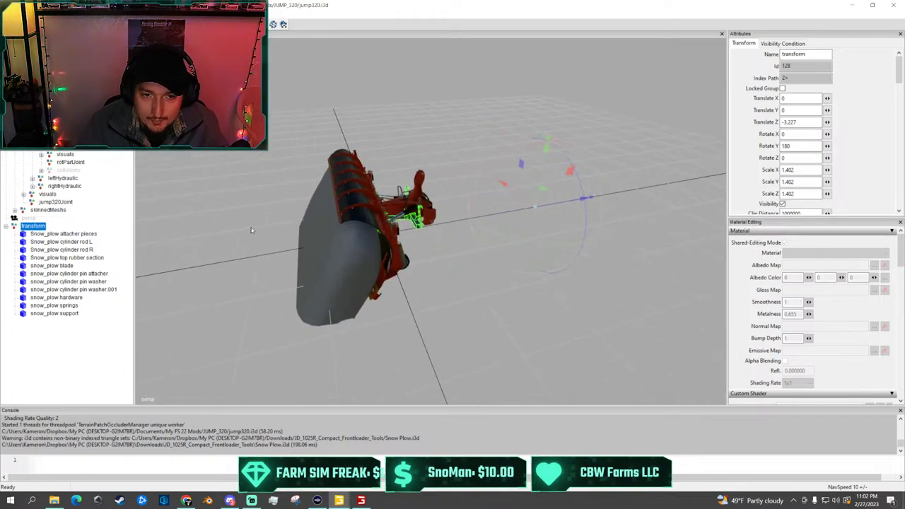
Examine the JUMP 320's node hierarchy, including its effects, effectMesh, visuals and leftHydraulic nodes, to identify its visible parts
left_click(320, 245)
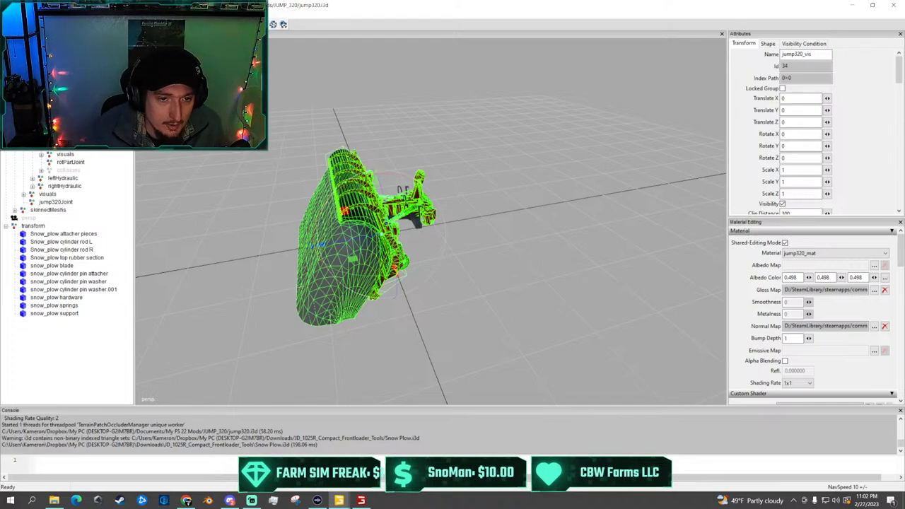
left_click(258, 262)
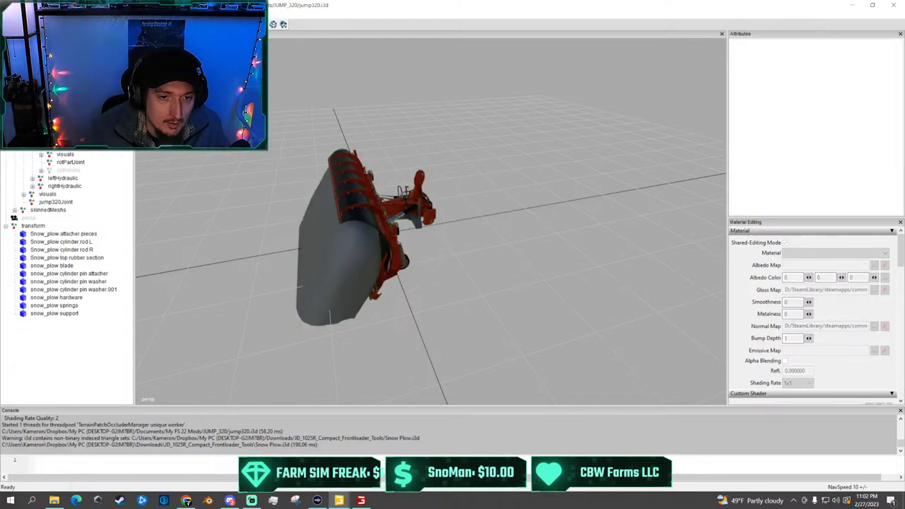
left_click(41, 114)
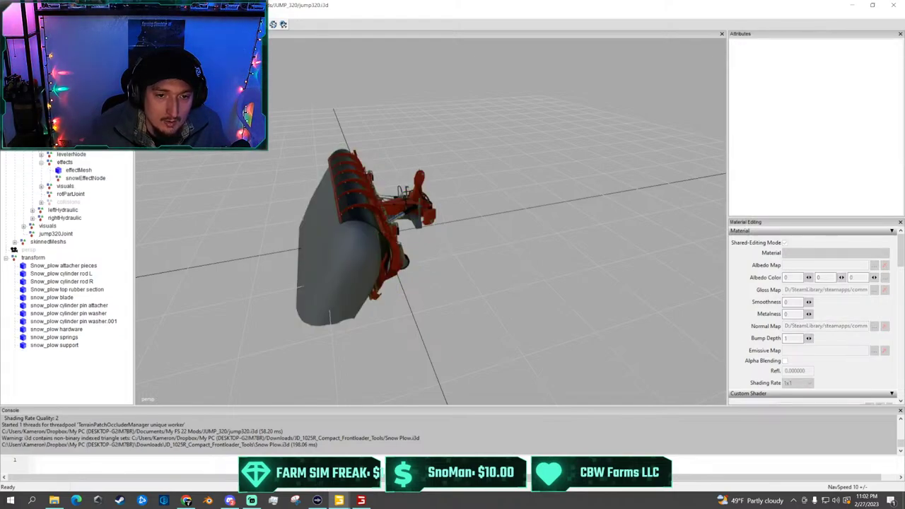
scroll(68, 269, "up", 1)
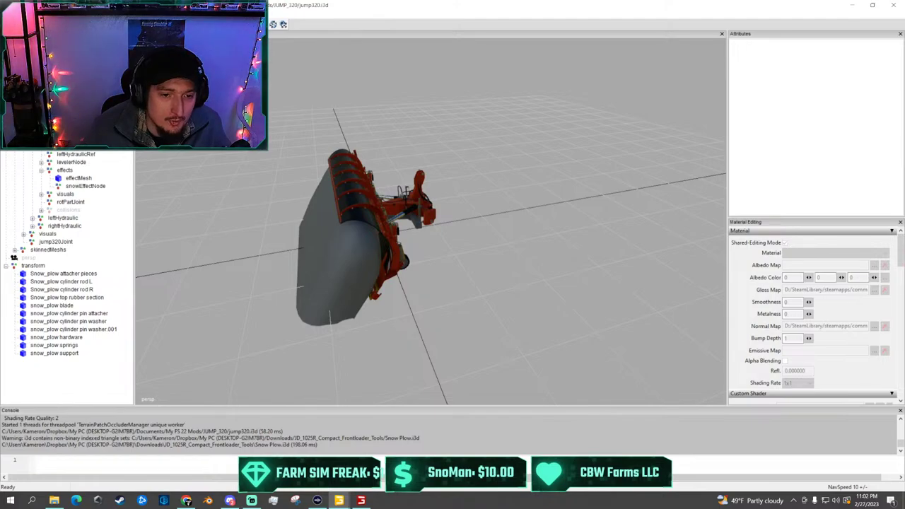
scroll(67, 268, "up", 1)
scroll(67, 269, "down", 4)
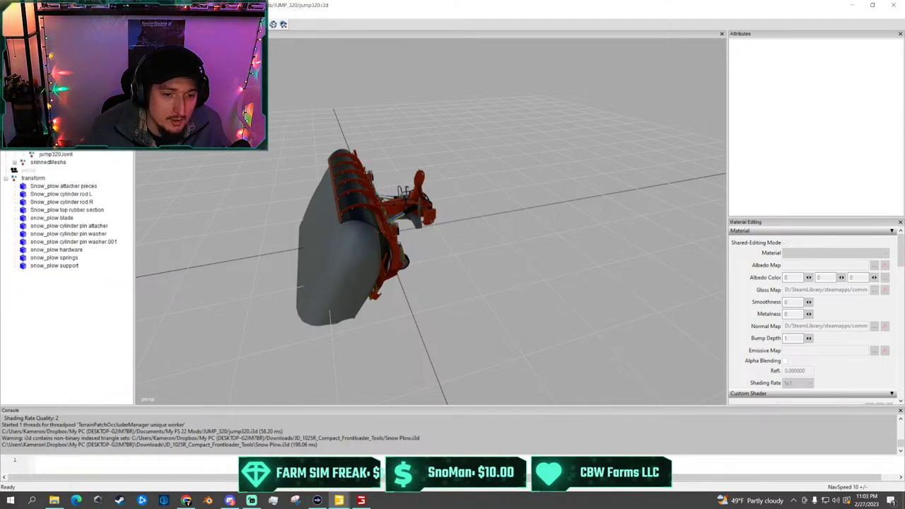
scroll(48, 165, "up", 4)
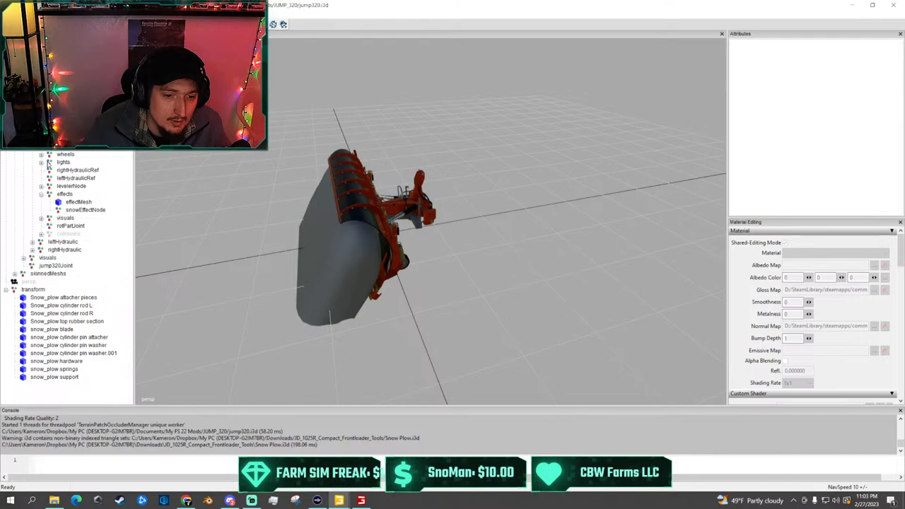
left_click(75, 203)
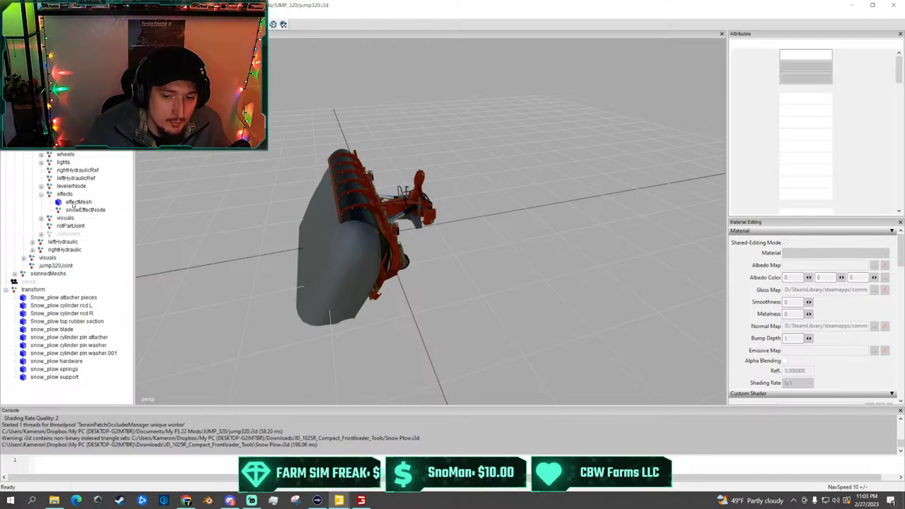
left_click(41, 218)
scroll(47, 241, "down", 1)
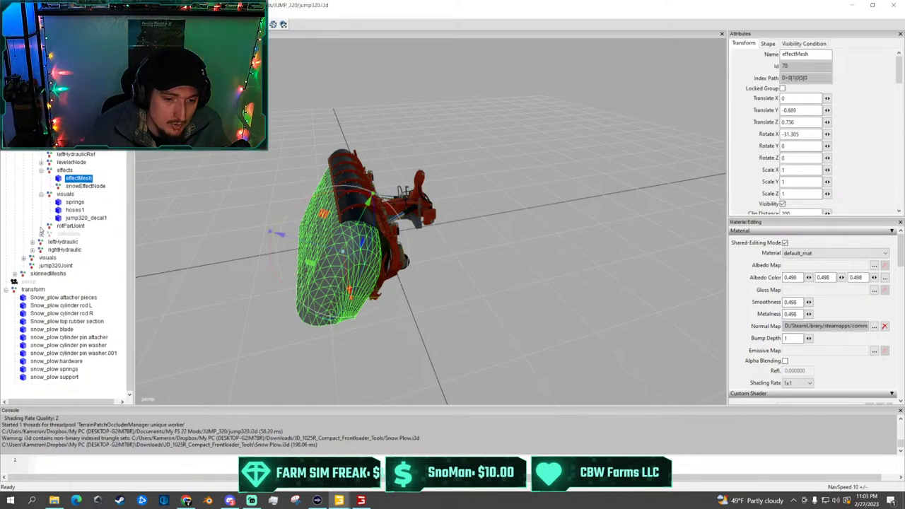
left_click(33, 242)
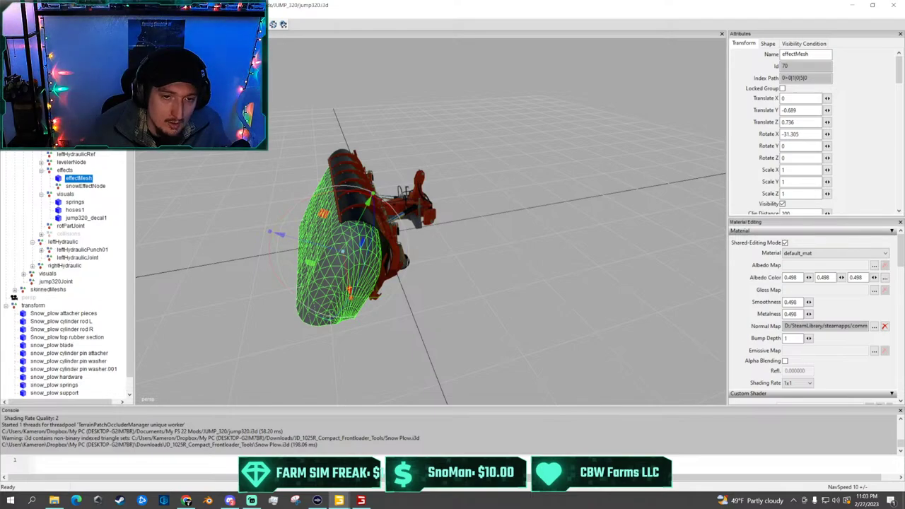
scroll(63, 276, "up", 1)
Try to move the JUMP 320's main mesh, jump320_vis, and undo the move
left_click(357, 188)
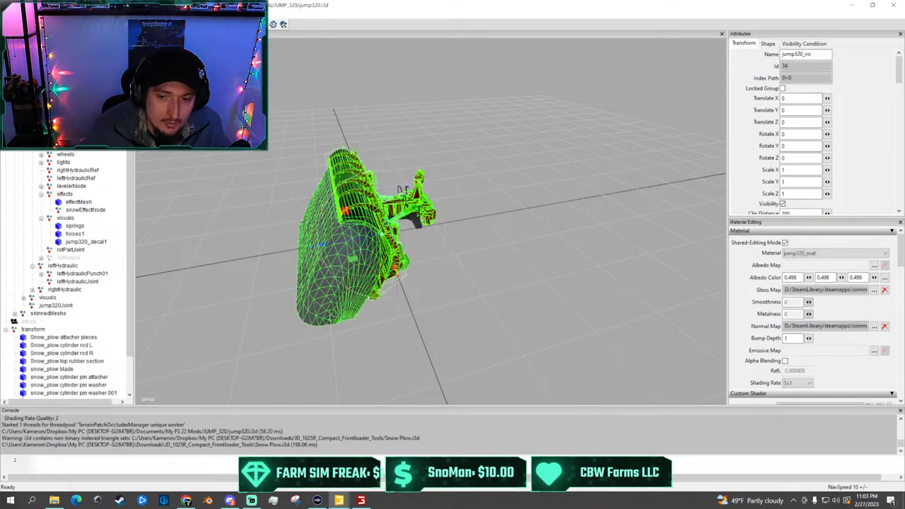
scroll(427, 231, "up", 5)
left_click_drag(427, 231, 313, 231, "alt")
scroll(313, 230, "down", 2)
scroll(313, 231, "down", 4)
middle_click_drag(319, 228, 345, 230)
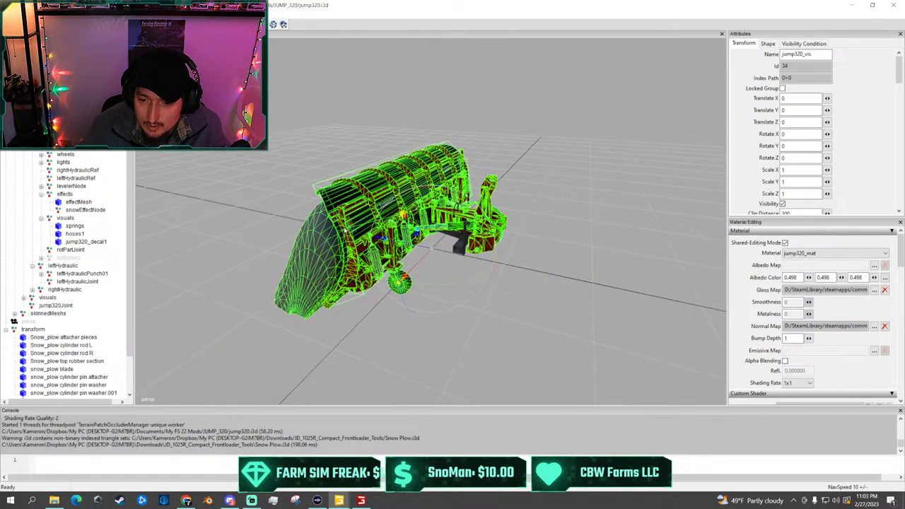
left_click_drag(420, 247, 426, 251)
key("ctrl+z")
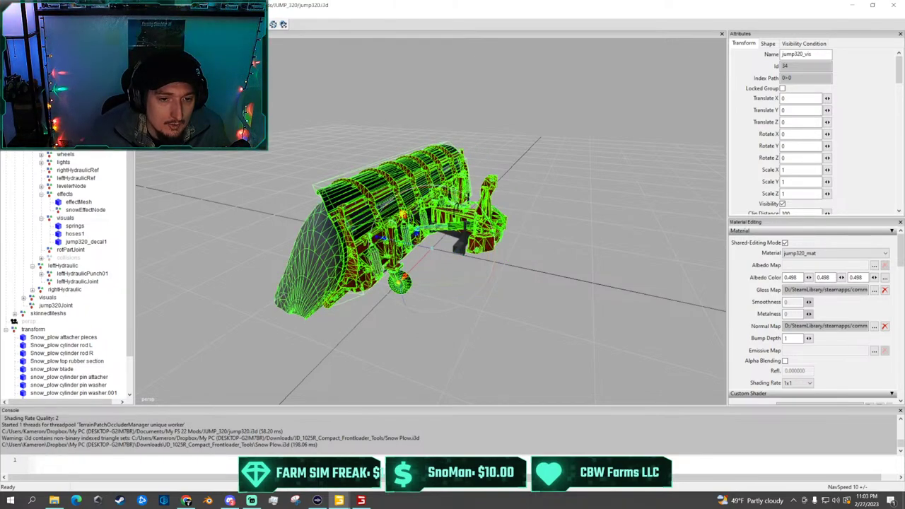
Deselect the jump320_vis mesh and look through the JUMP 320's node hierarchy for its wheel and light parts
scroll(63, 275, "up", 1)
scroll(64, 276, "down", 6)
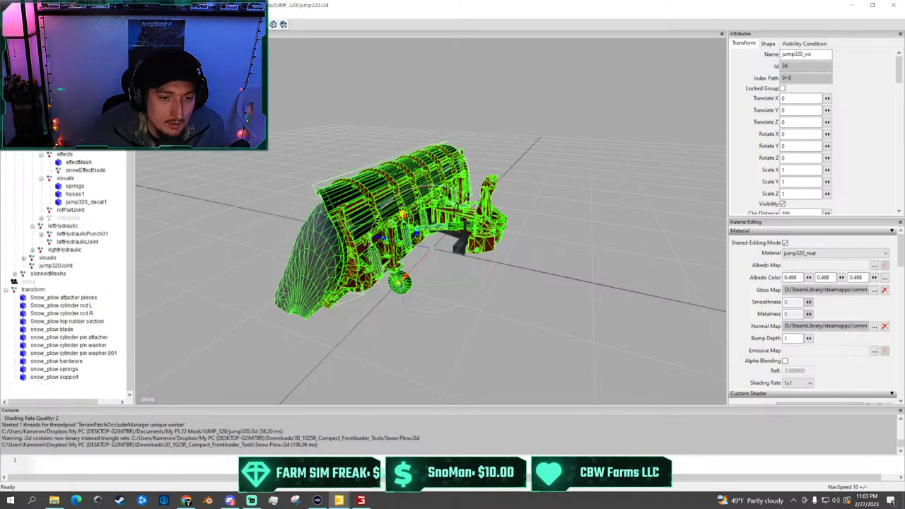
scroll(64, 276, "up", 2)
scroll(64, 276, "up", 3)
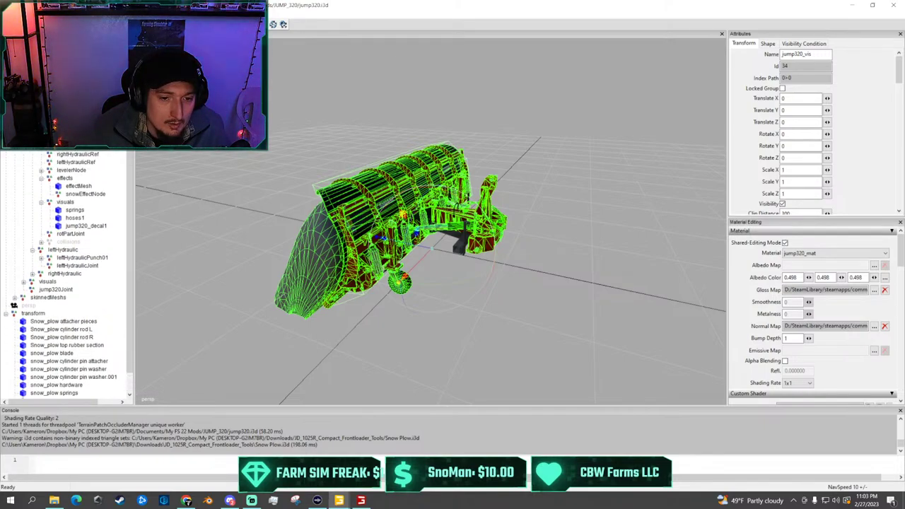
key("Escape")
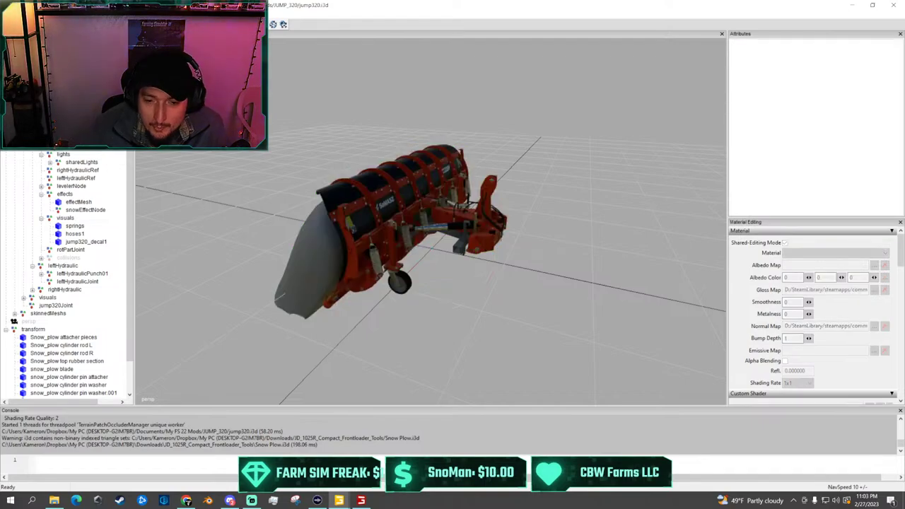
scroll(64, 276, "down", 2)
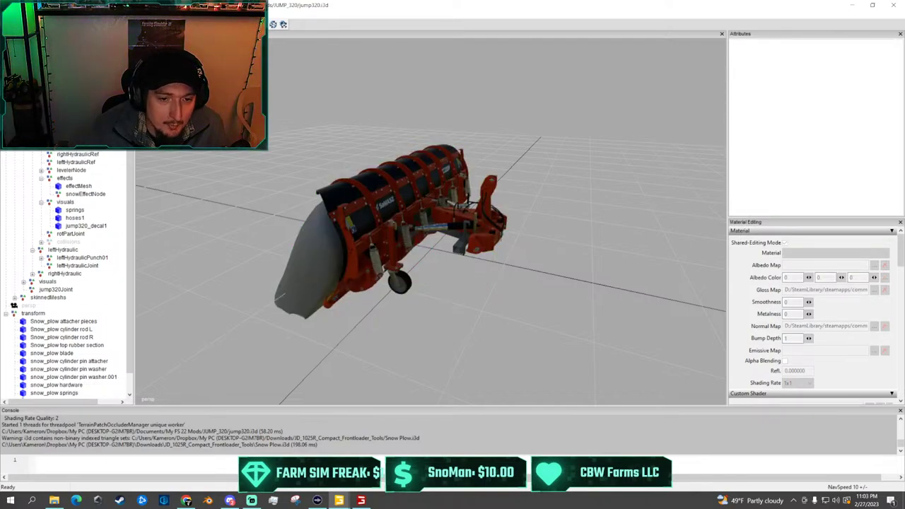
scroll(63, 276, "up", 2)
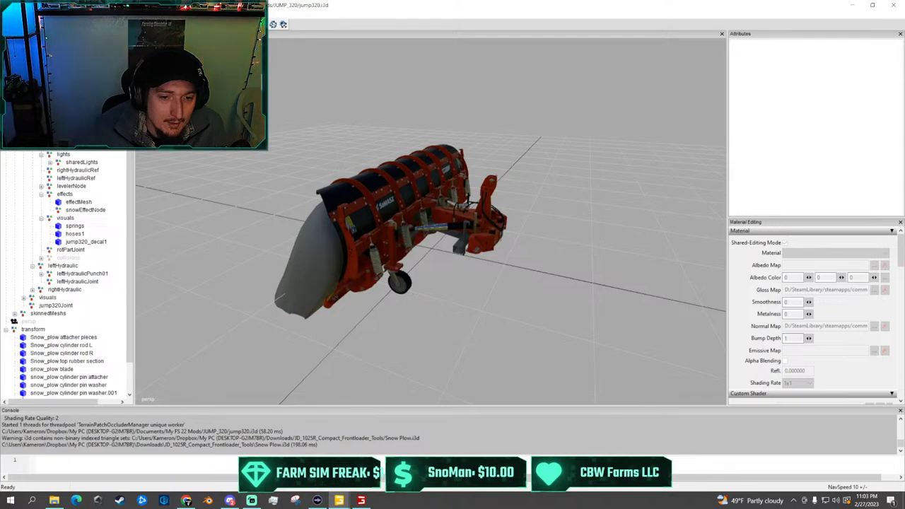
scroll(64, 276, "up", 1)
left_click(59, 156)
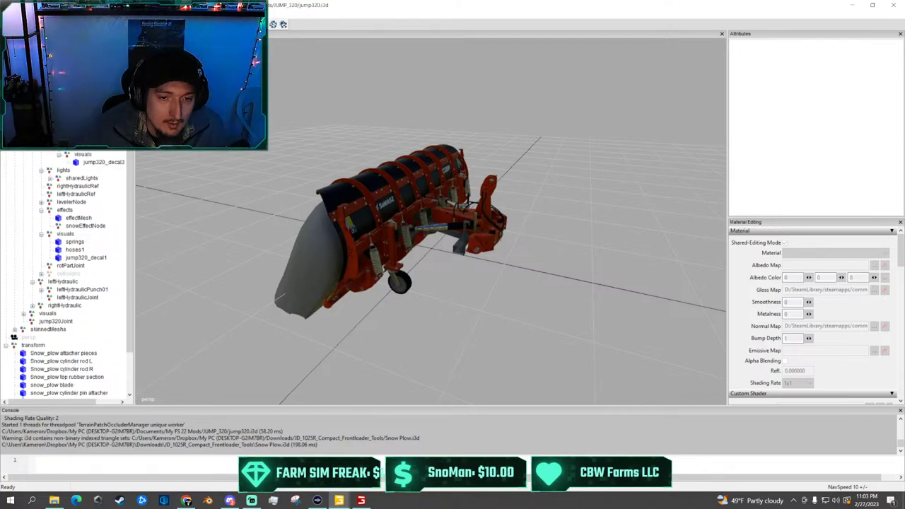
Delete the JUMP 320's wheels group, the parent of the wheelLeft mesh
left_click(400, 283)
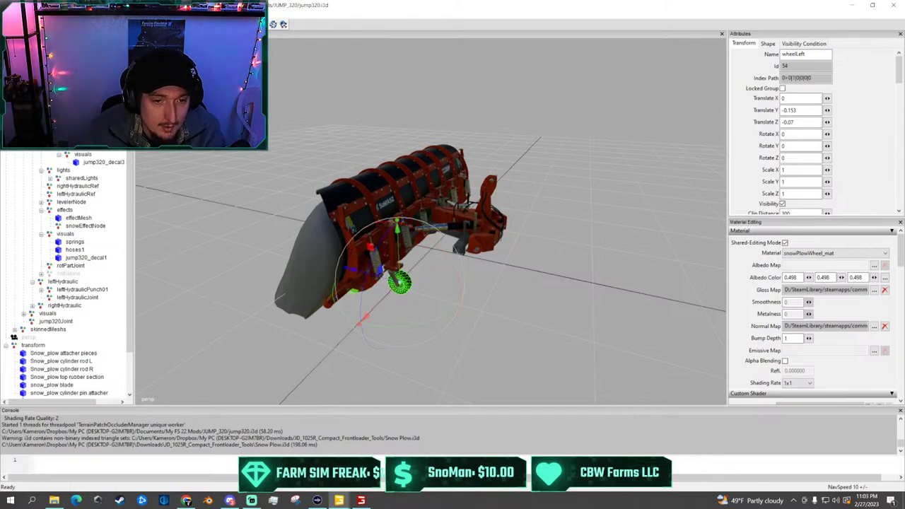
key("Up")
key("Up")
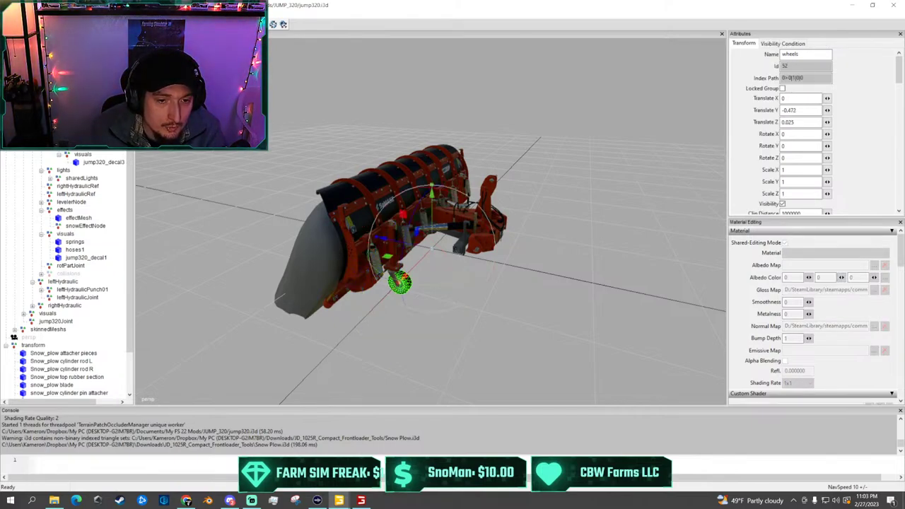
key("Delete")
Collapse the lights group and examine the area around its origin between the plow blade and the attacher
double_click(65, 131)
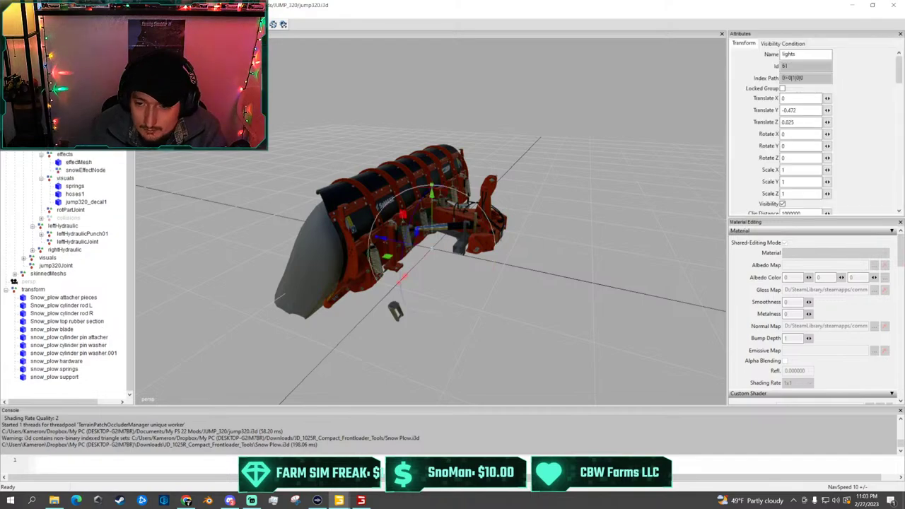
scroll(442, 236, "up", 5)
scroll(442, 235, "down", 6)
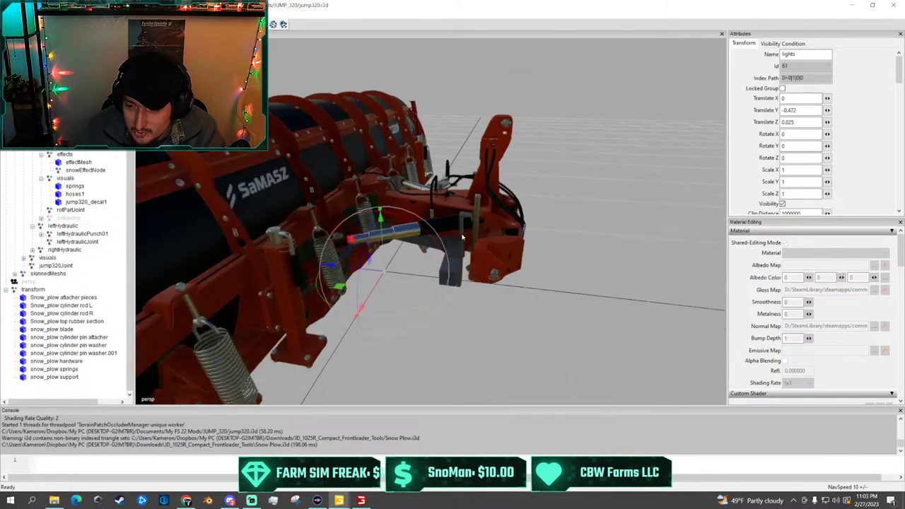
left_click_drag(396, 237, 424, 239, "alt")
middle_click_drag(347, 239, 417, 238, "alt")
scroll(424, 239, "up", 6)
key("f")
scroll(497, 244, "down", 6)
left_click_drag(430, 239, 420, 265, "alt")
scroll(497, 244, "up", 7)
scroll(475, 235, "down", 4)
scroll(475, 235, "down", 4)
scroll(420, 266, "down", 3)
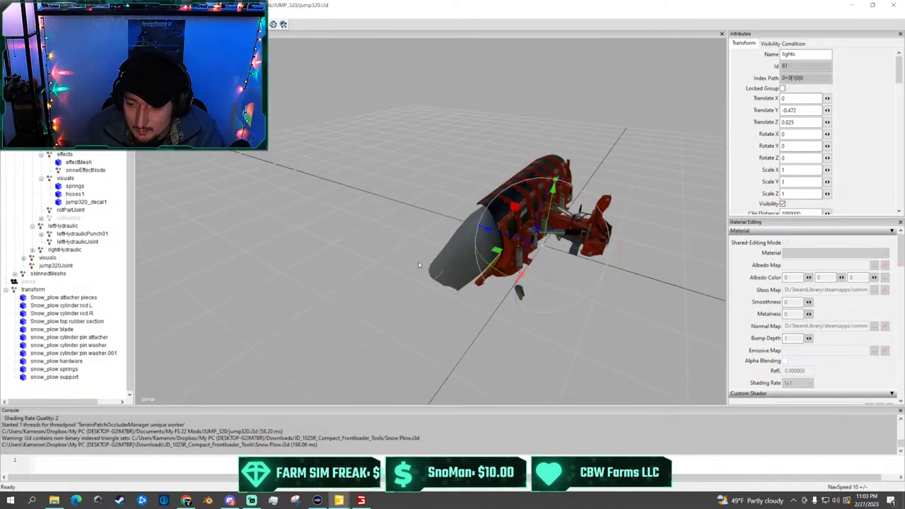
Clear the selection and examine the loose part beneath the JUMP 320 from several angles
left_click(523, 299)
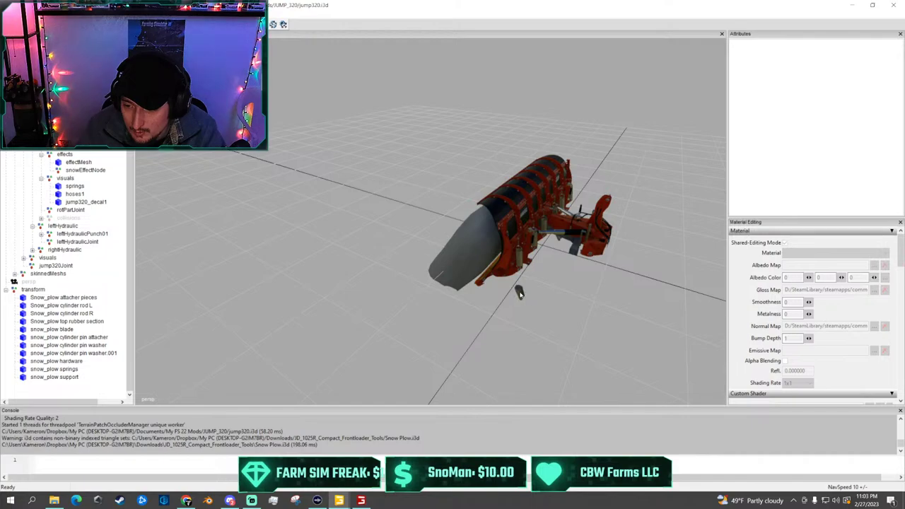
left_click_drag(521, 295, 564, 289, "alt")
scroll(503, 309, "up", 5)
left_click_drag(503, 309, 505, 262, "alt")
scroll(532, 290, "up", 4)
scroll(532, 291, "down", 5)
scroll(344, 291, "down", 3)
scroll(344, 291, "up", 3)
scroll(323, 265, "up", 4)
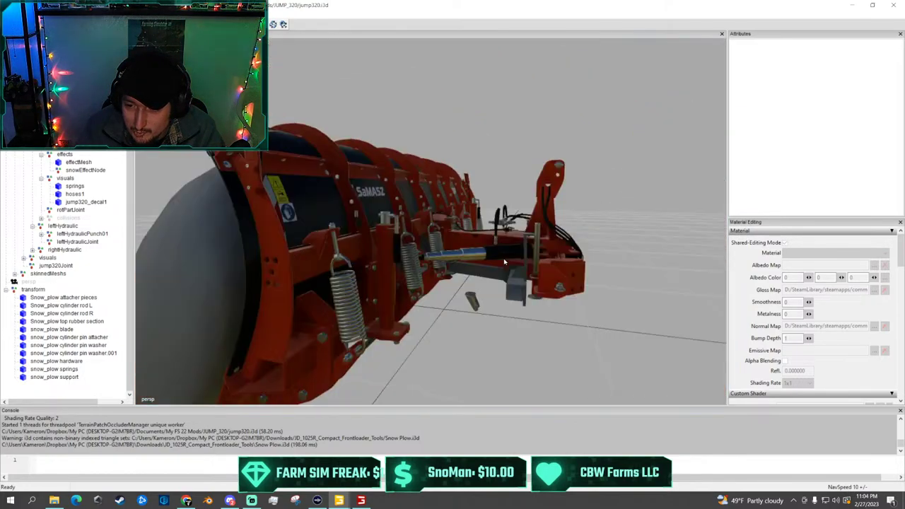
middle_click_drag(505, 262, 559, 275)
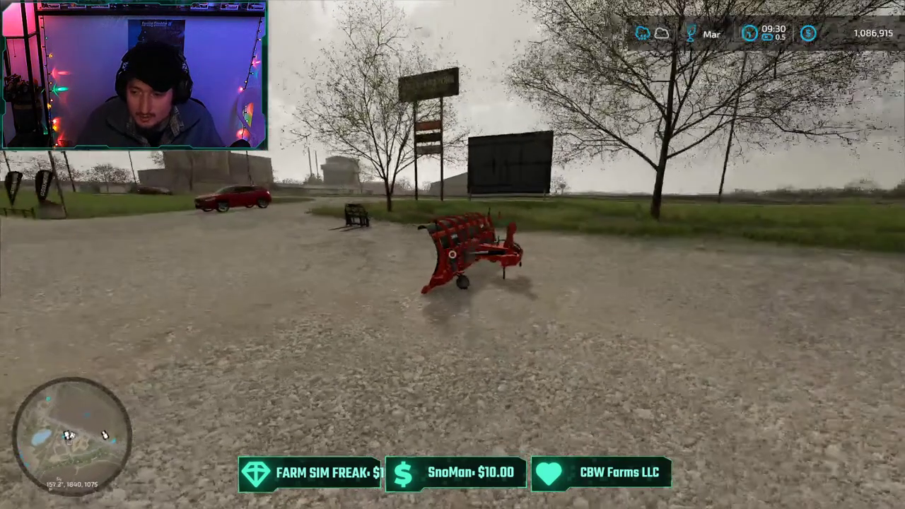
Switch to Farming Simulator 22, approach the JUMP 320 and browse the Small Tractors category in the shop
middle_click_drag(453, 254, 544, 259)
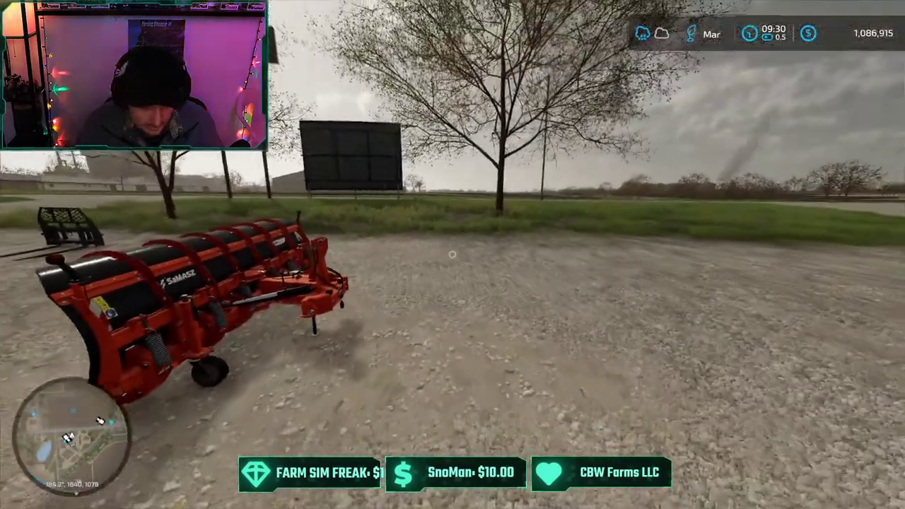
key("p")
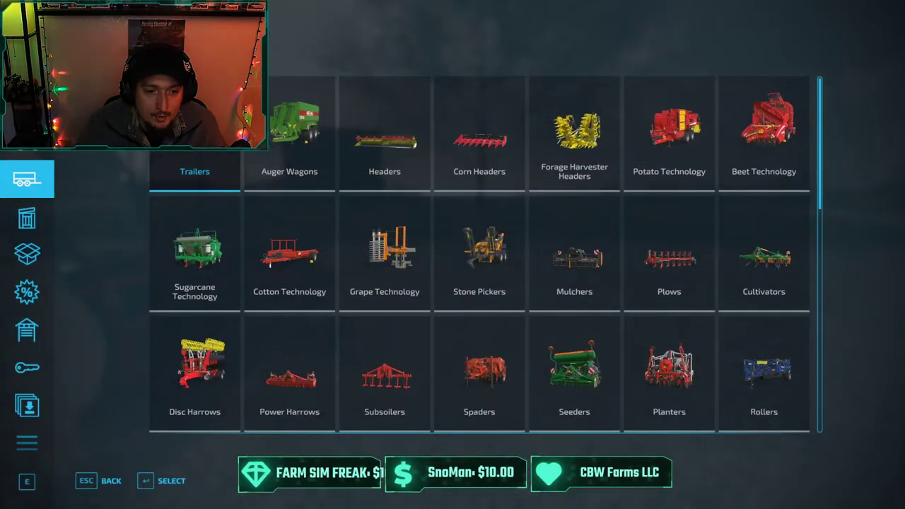
left_click(27, 142)
scroll(340, 244, "up", 1)
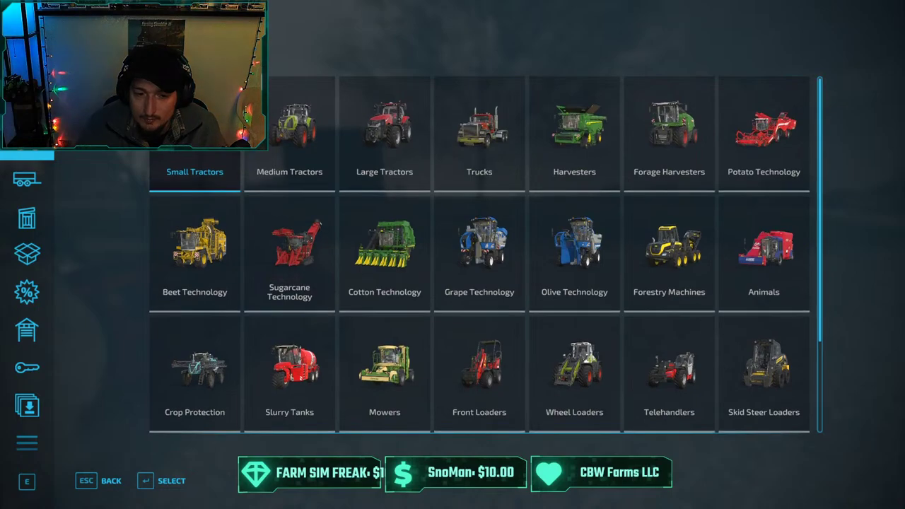
key("Return")
scroll(434, 234, "down", 5)
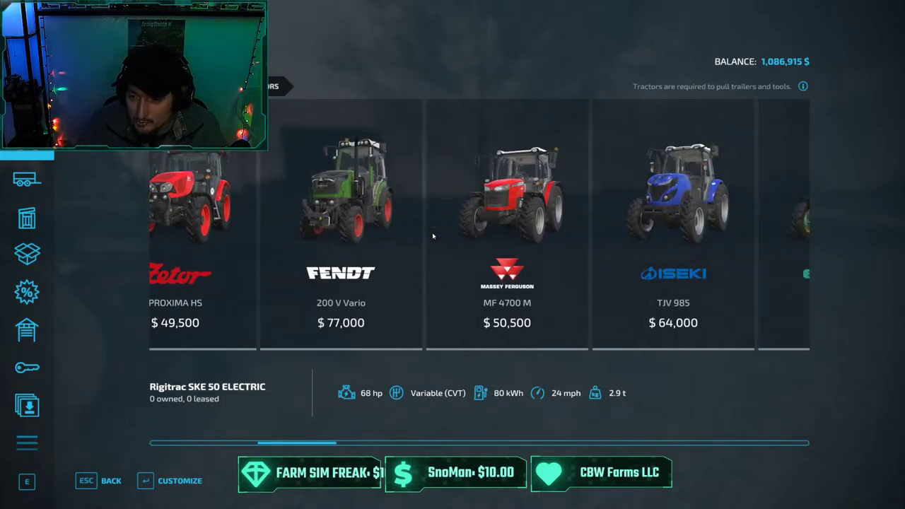
Buy the Fendt 300 Vario in its base configuration and leave the shop
scroll(438, 234, "down", 5)
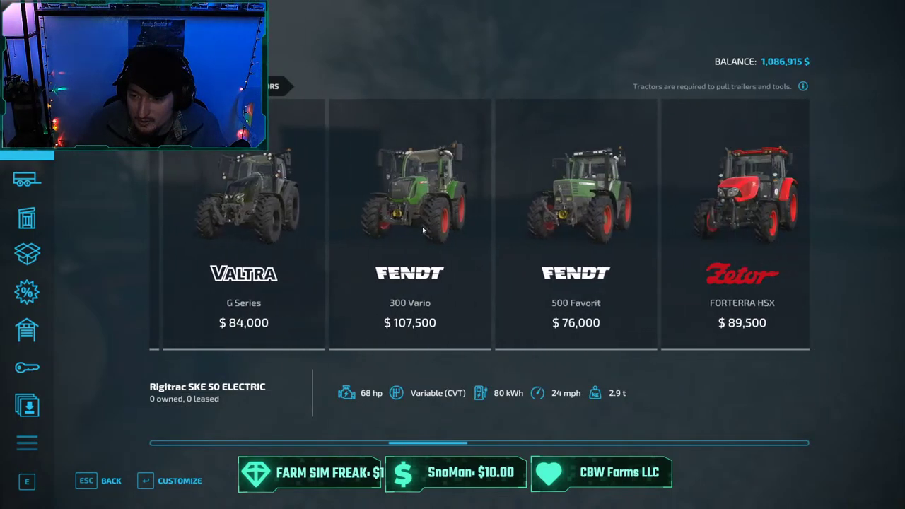
left_click(427, 228)
left_click(51, 484)
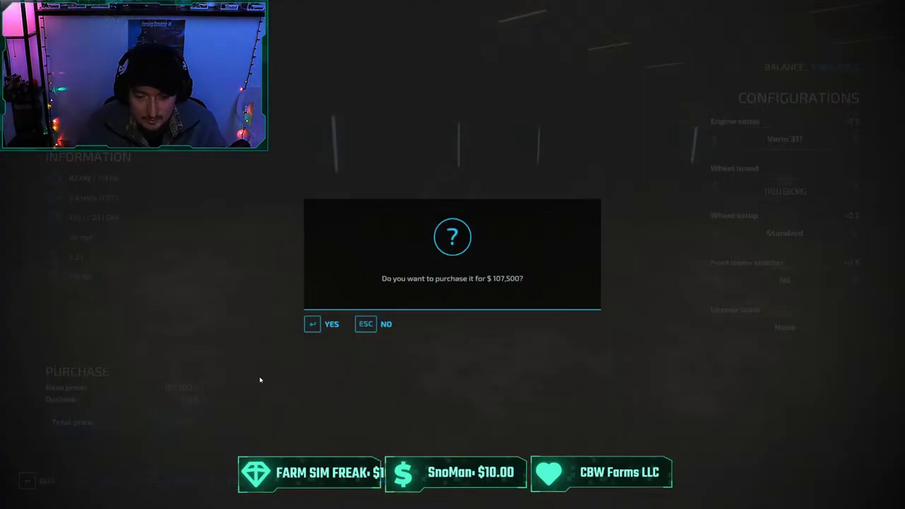
left_click(317, 333)
left_click(316, 333)
key("Escape")
key("Escape")
key("Escape")
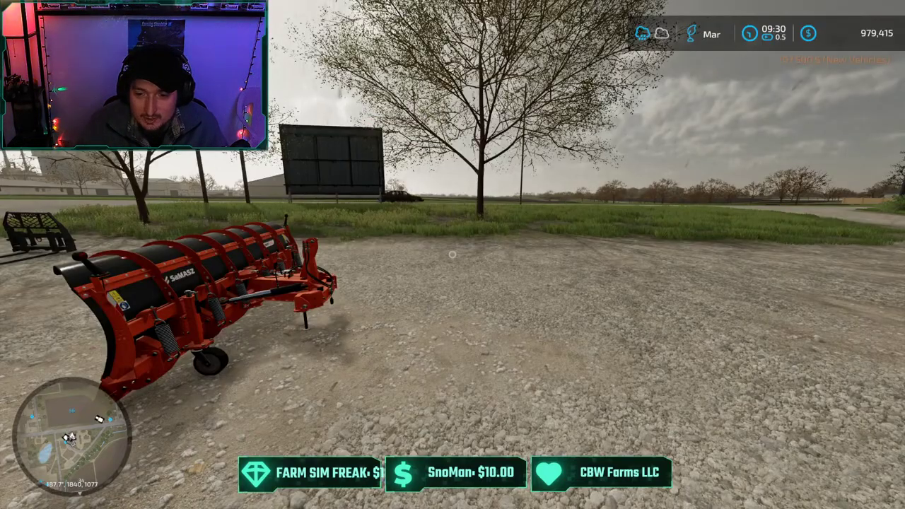
Enter the Fendt tractor, attach the JUMP 320 to its front and examine the mounted plow
key("w")
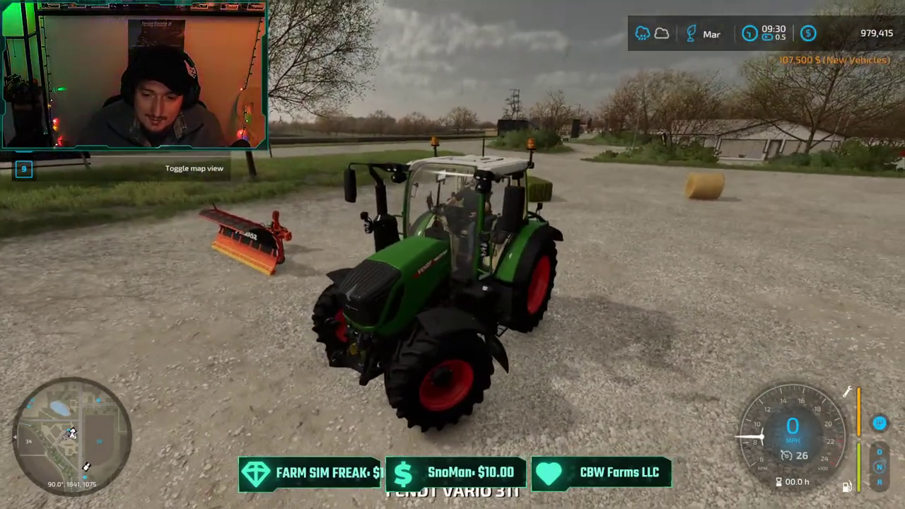
key("s")
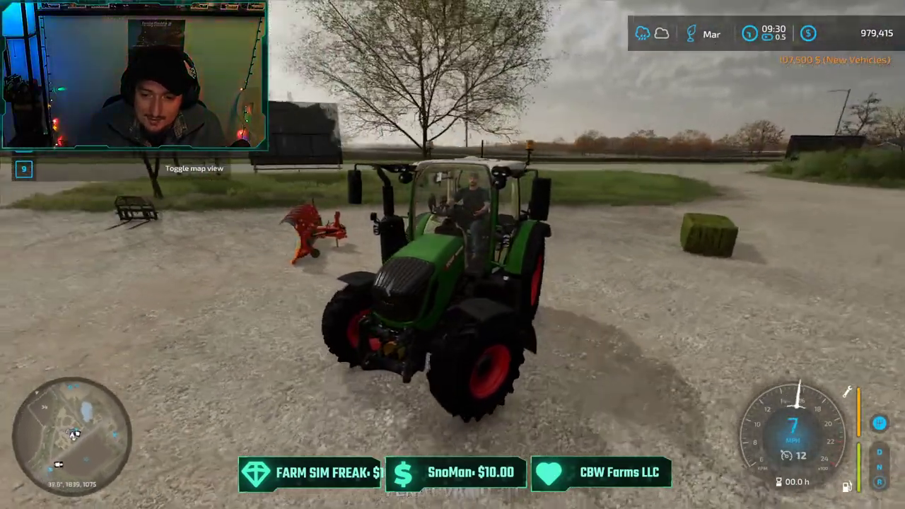
key("a")
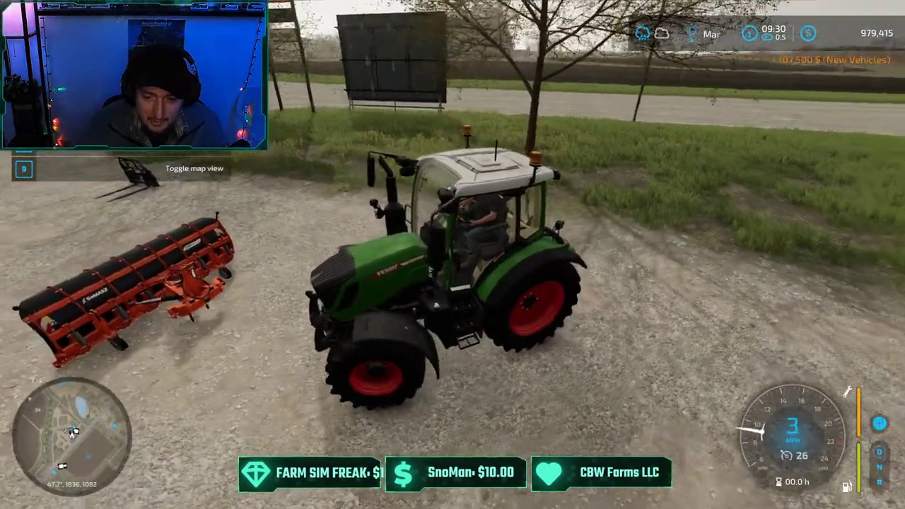
key("d")
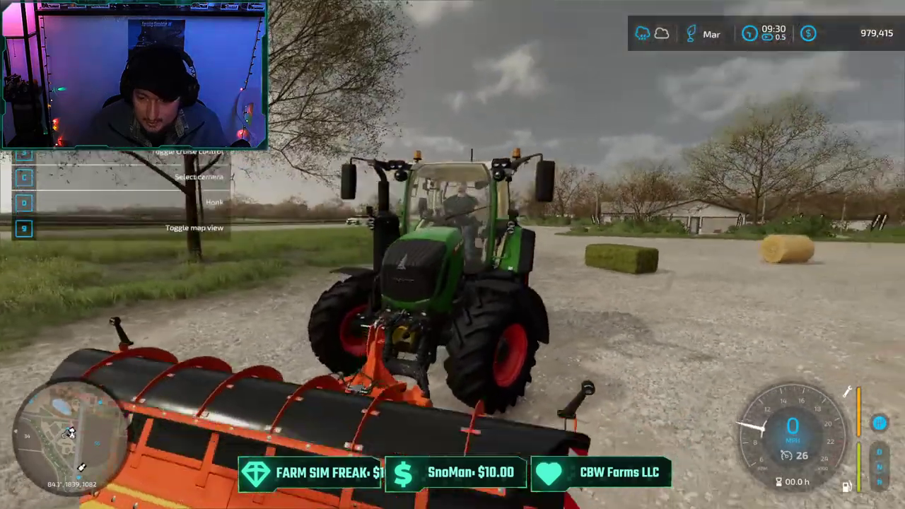
key("f")
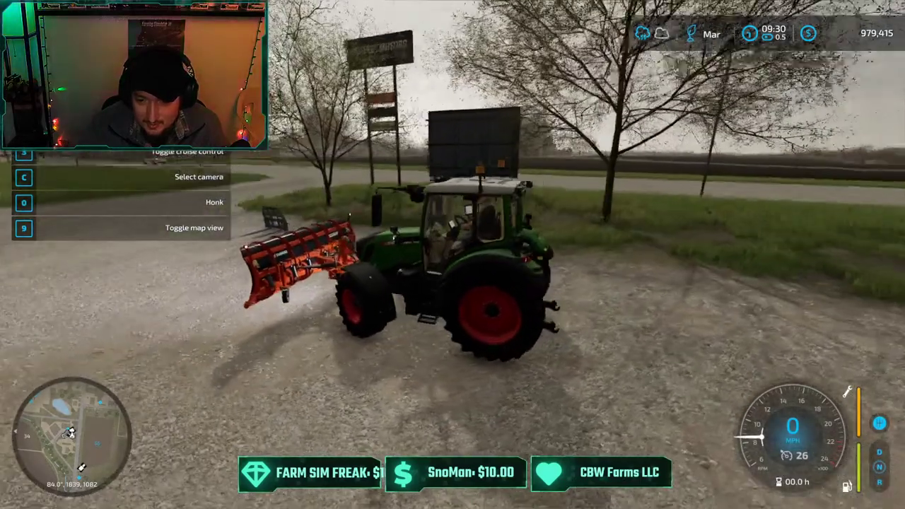
key("Escape")
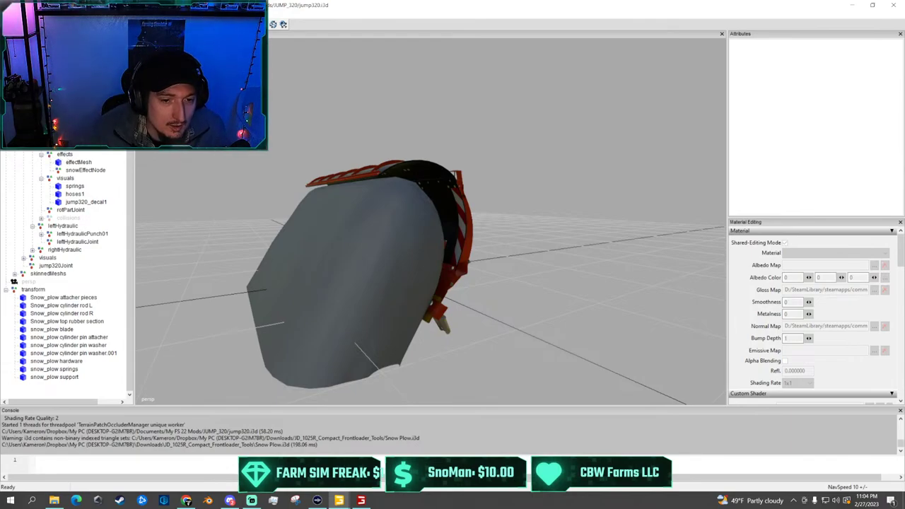
Switch back to GIANTS Editor and examine the lights group and its sharedLights node
left_click(64, 146)
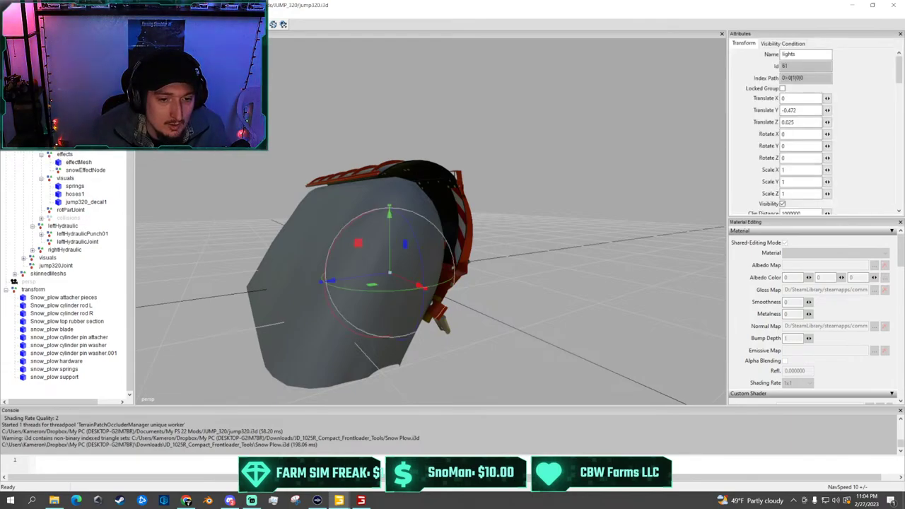
left_click(41, 131)
left_click(77, 139)
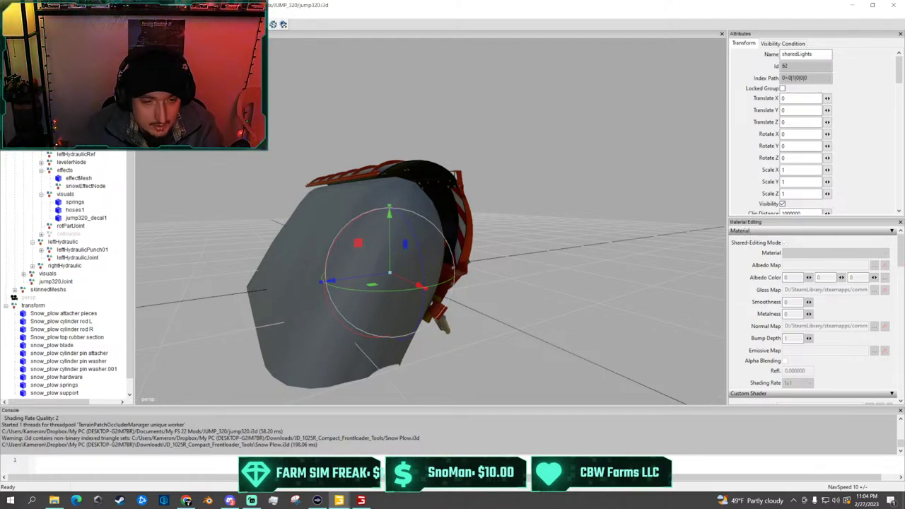
left_click(41, 130)
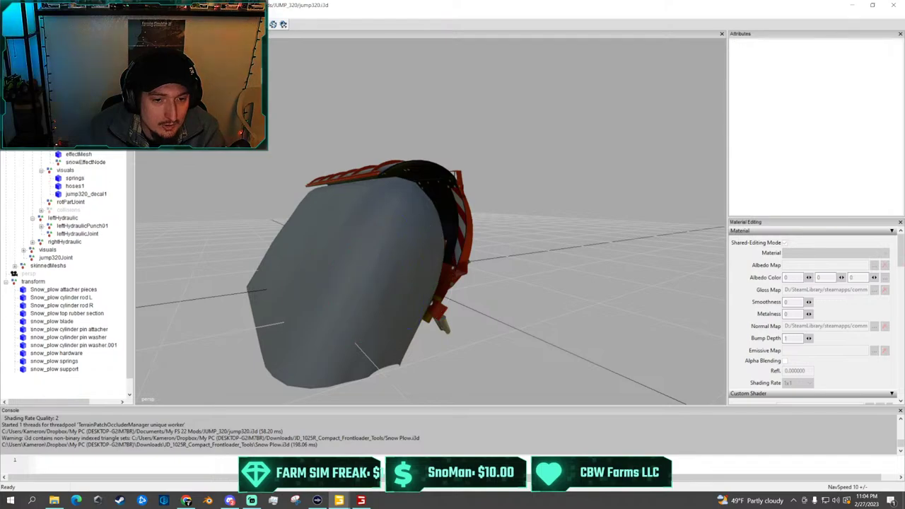
left_click(64, 130)
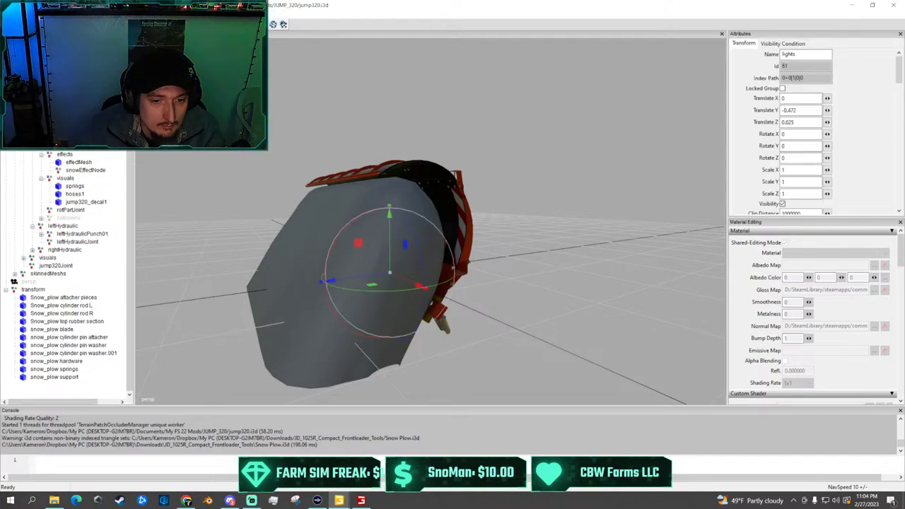
Examine where the rightHydraulicRef and levelerNode nodes sit on the back of the JUMP 320
left_click(78, 147)
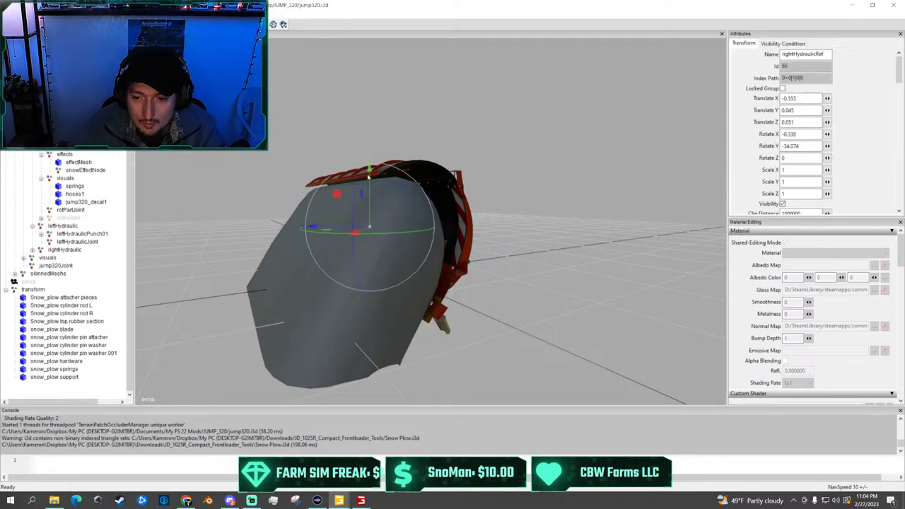
scroll(414, 195, "up", 5)
left_click_drag(415, 195, 249, 201, "alt")
scroll(239, 211, "down", 5)
middle_click_drag(249, 203, 278, 185)
left_click_drag(278, 185, 360, 269, "alt")
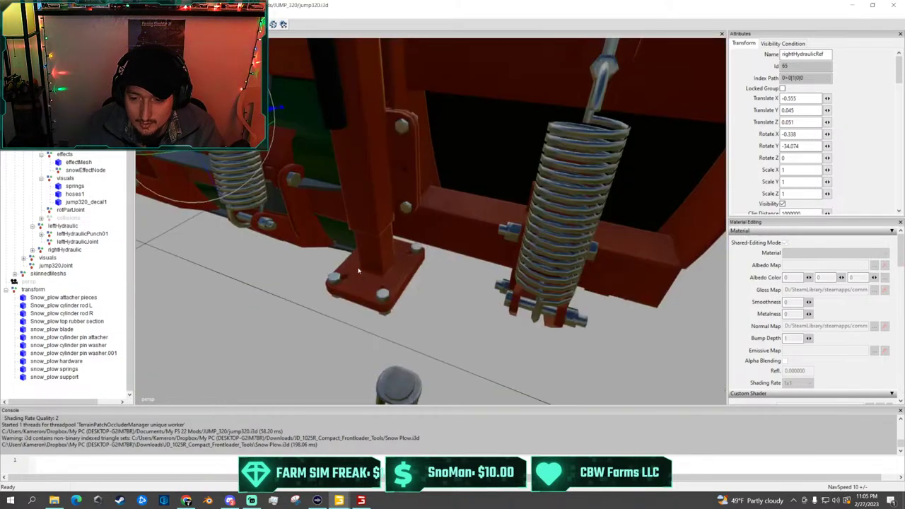
scroll(315, 238, "down", 5)
left_click_drag(315, 237, 336, 226, "alt")
scroll(325, 232, "up", 4)
scroll(340, 226, "down", 2)
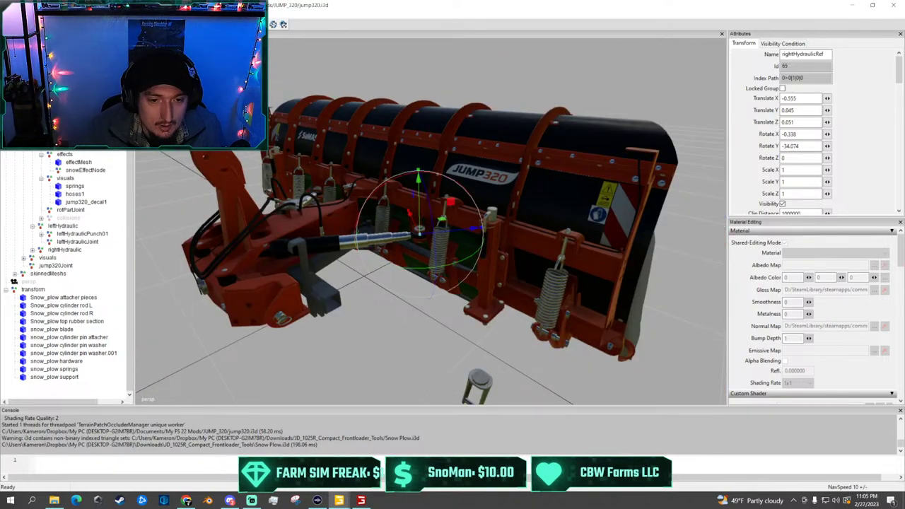
left_click(68, 147)
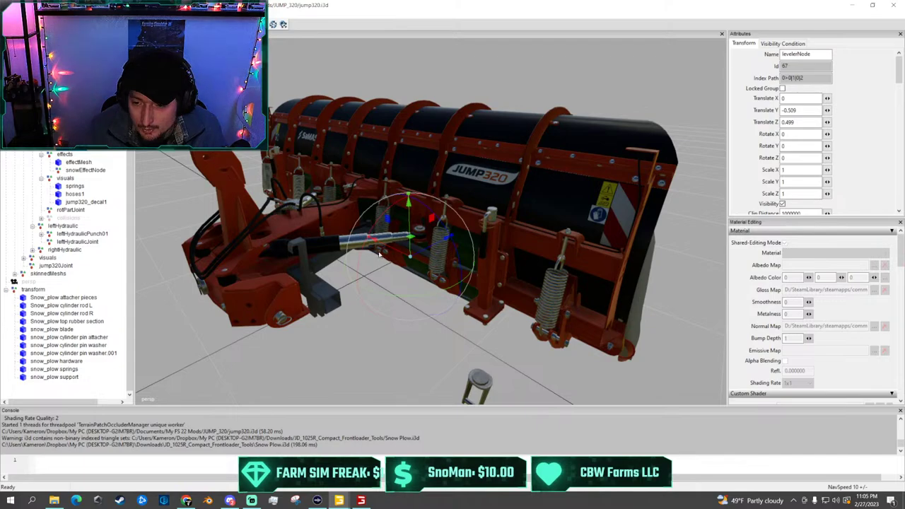
Examine the effects group on the JUMP 320 with its effectMesh and snowEffectNode
scroll(379, 255, "up", 3)
scroll(379, 255, "down", 5)
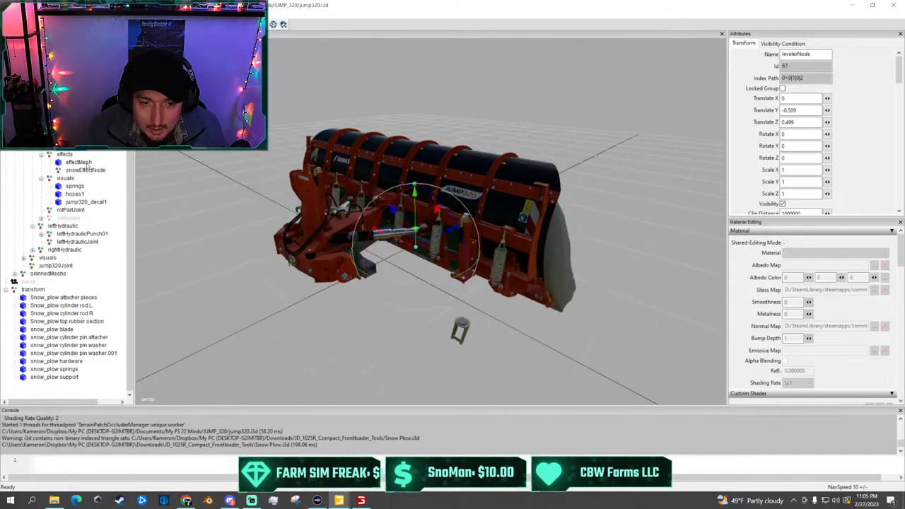
left_click(66, 155)
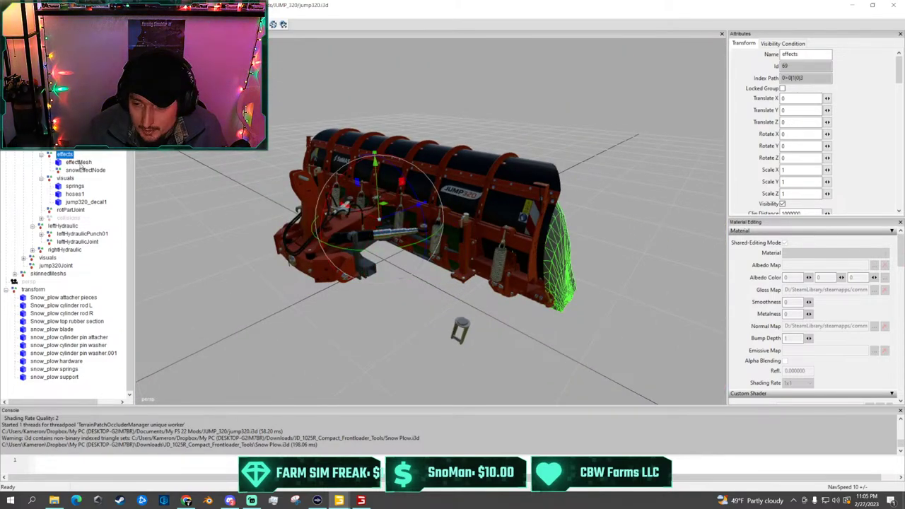
scroll(416, 181, "up", 2)
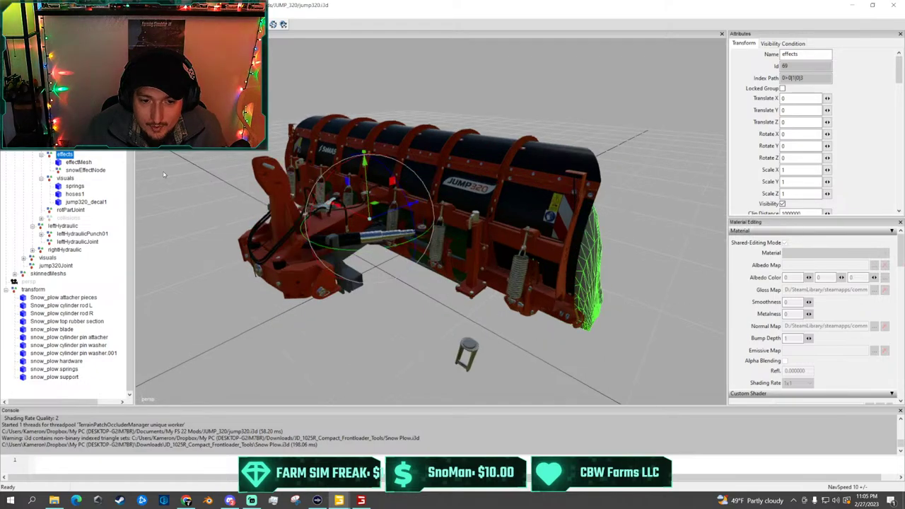
left_click(79, 162)
left_click(84, 171)
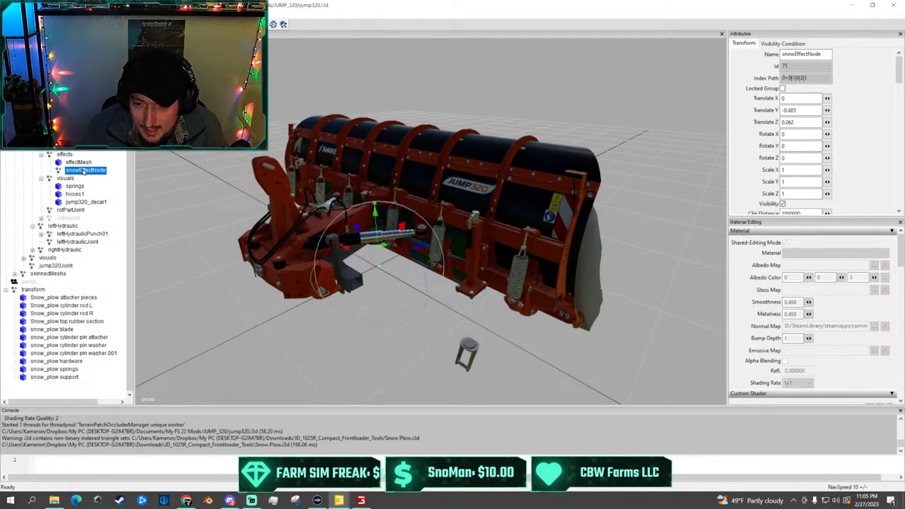
Check the springs and hoses1 meshes in the rotPart visuals group and delete the jump320_decal1 mesh
left_click(68, 179)
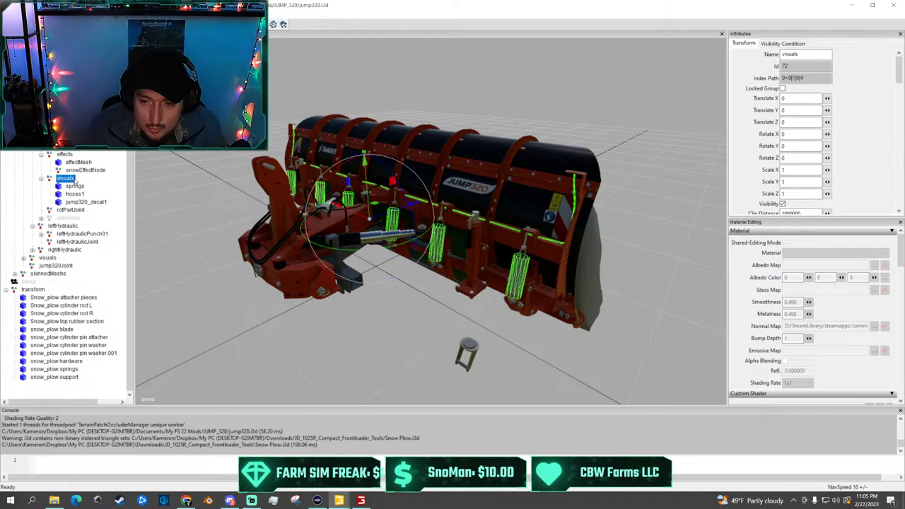
left_click(74, 186)
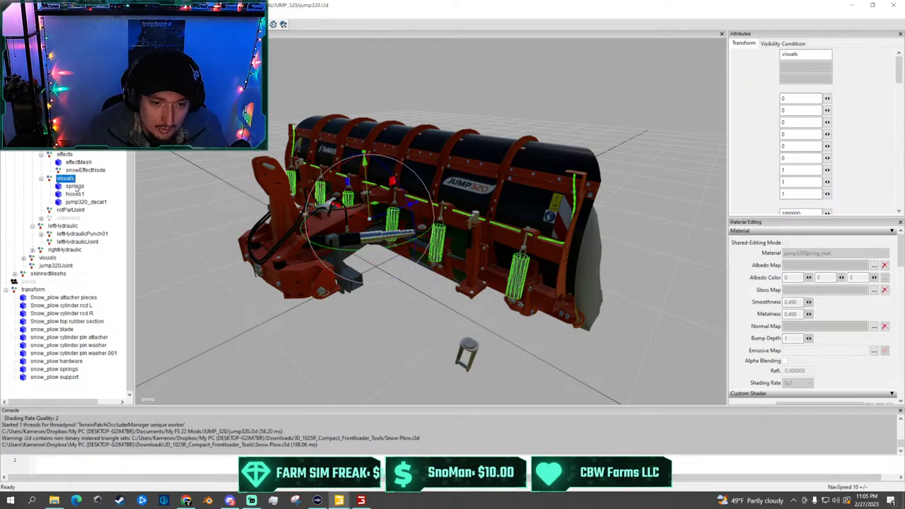
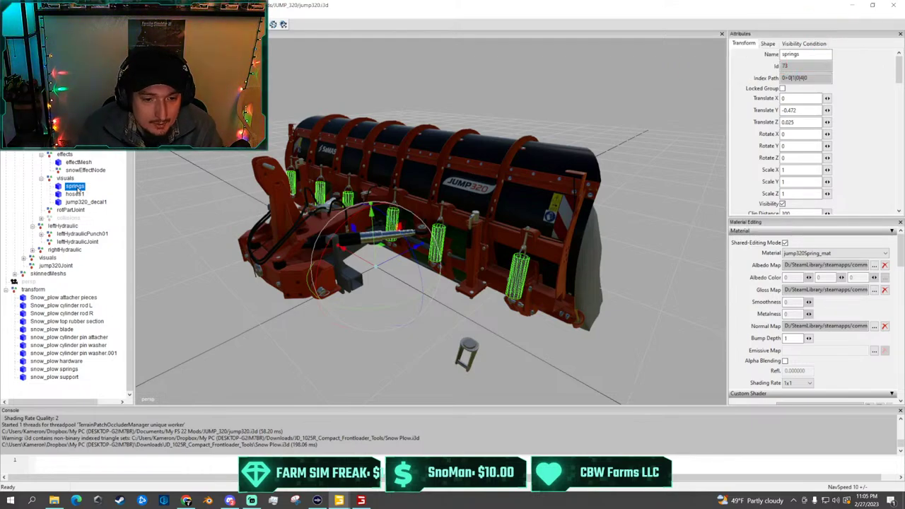
left_click(76, 195)
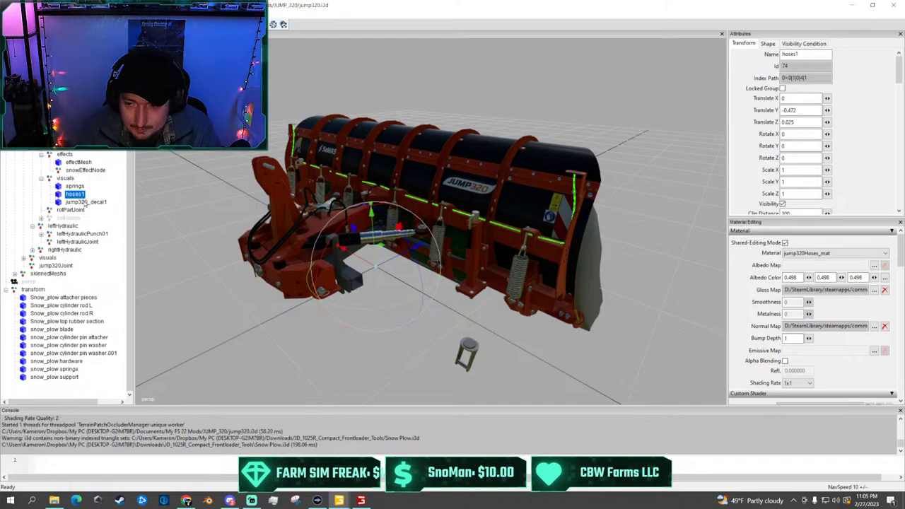
left_click(87, 203)
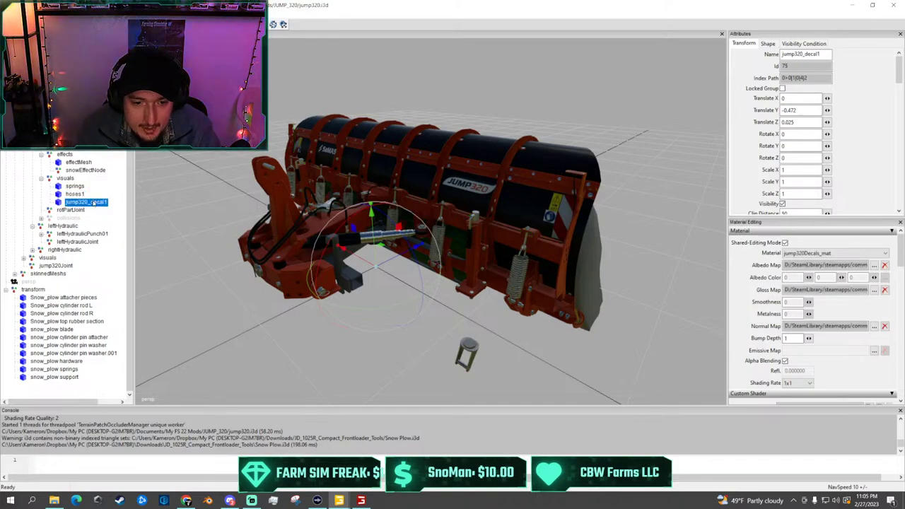
key("Delete")
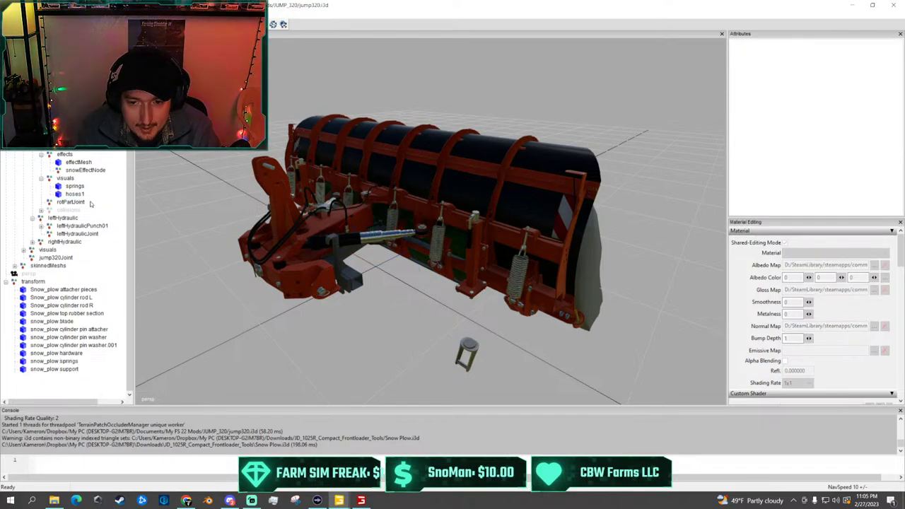
Examine the rotPartJoint node and the leftHydraulic group with its nested punch nodes and leftHydraulicJoint
left_click(84, 204)
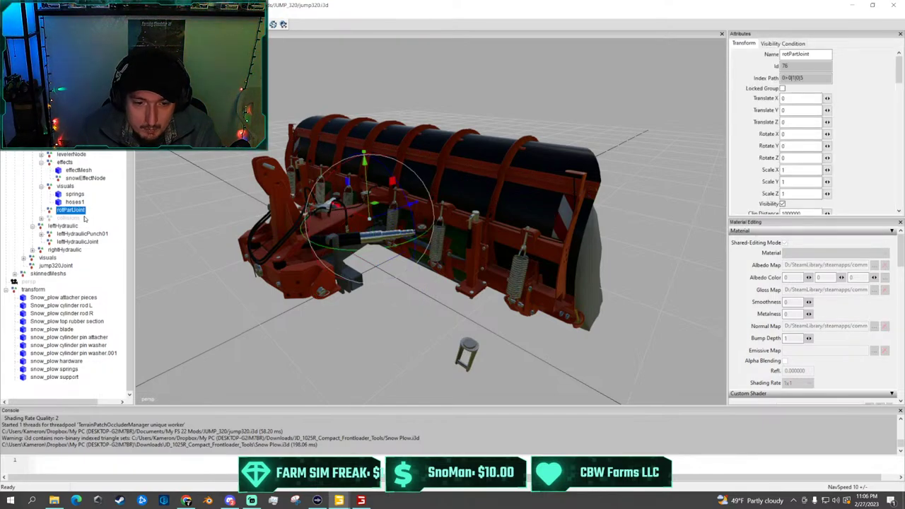
left_click(67, 227)
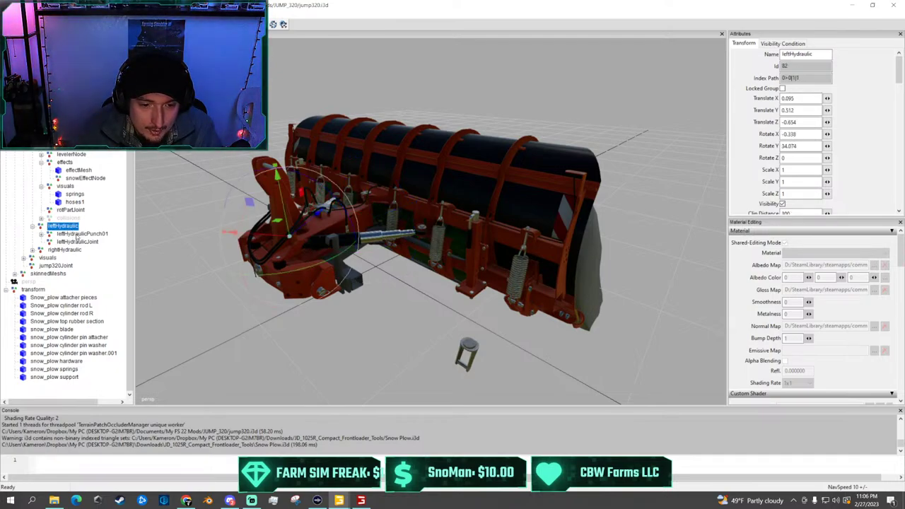
left_click(73, 235)
left_click(40, 235)
left_click(75, 242)
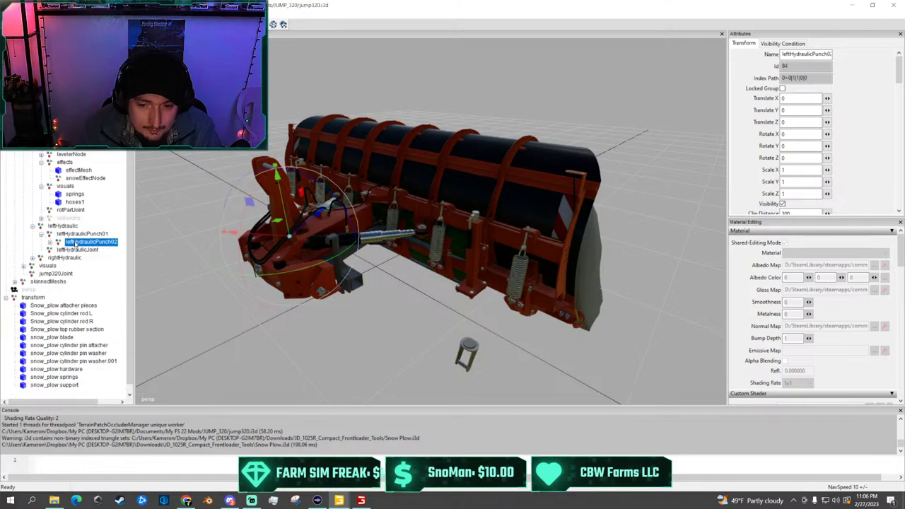
left_click(79, 251)
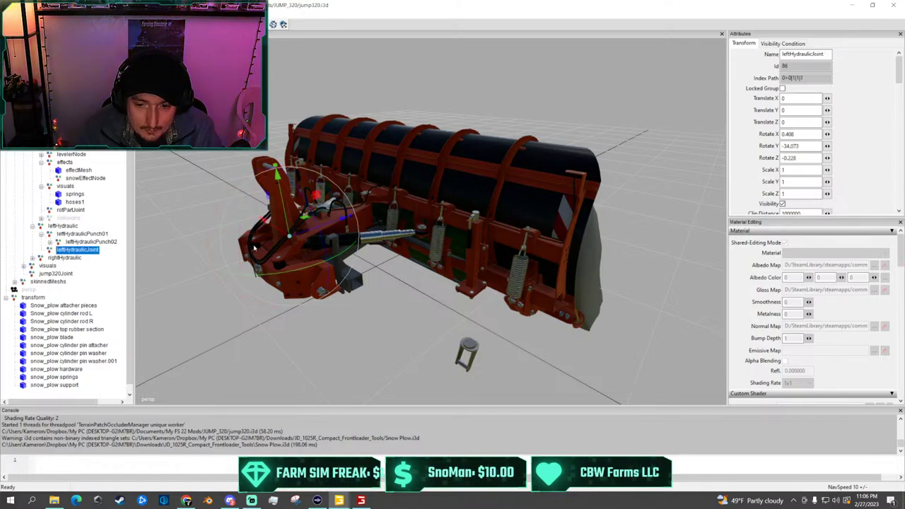
left_click(50, 241)
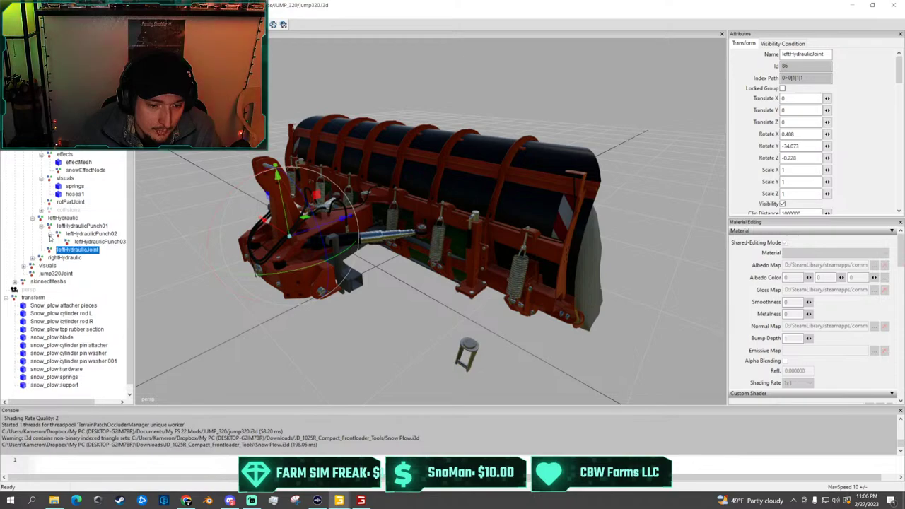
left_click(57, 234)
left_click(41, 226)
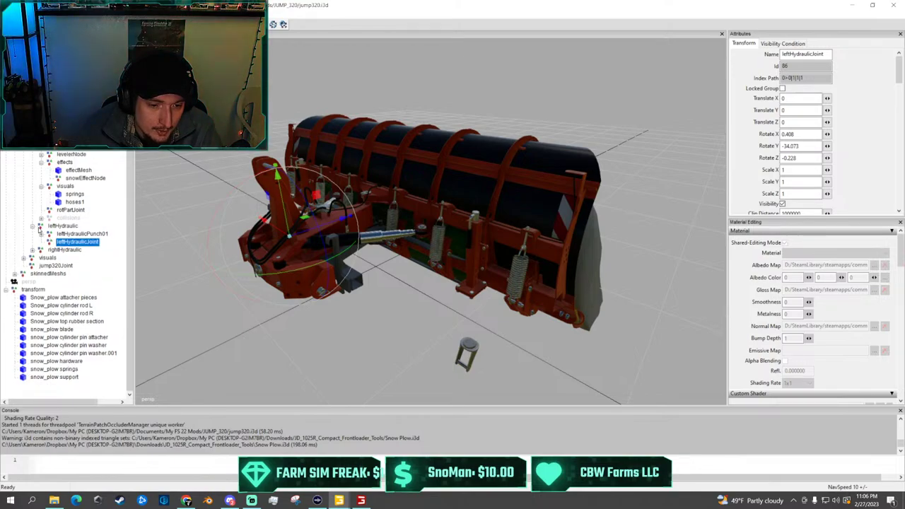
left_click(34, 228)
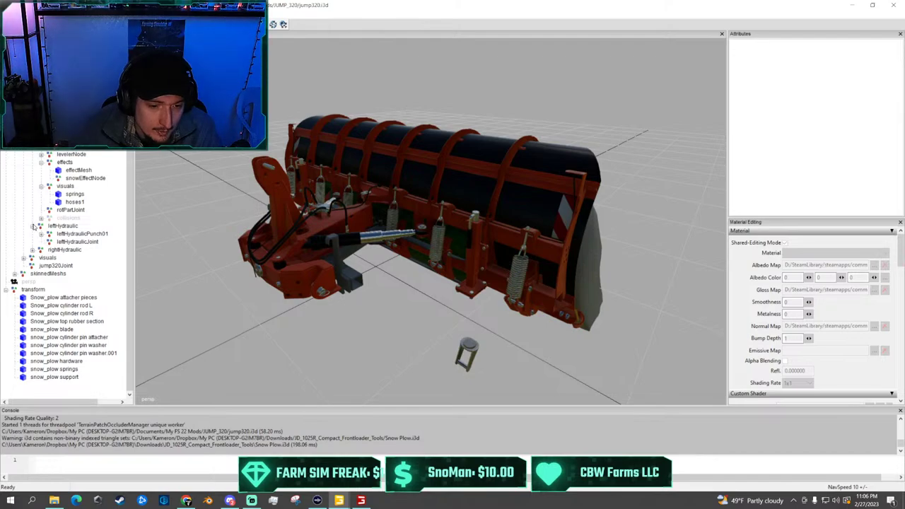
left_click(32, 226)
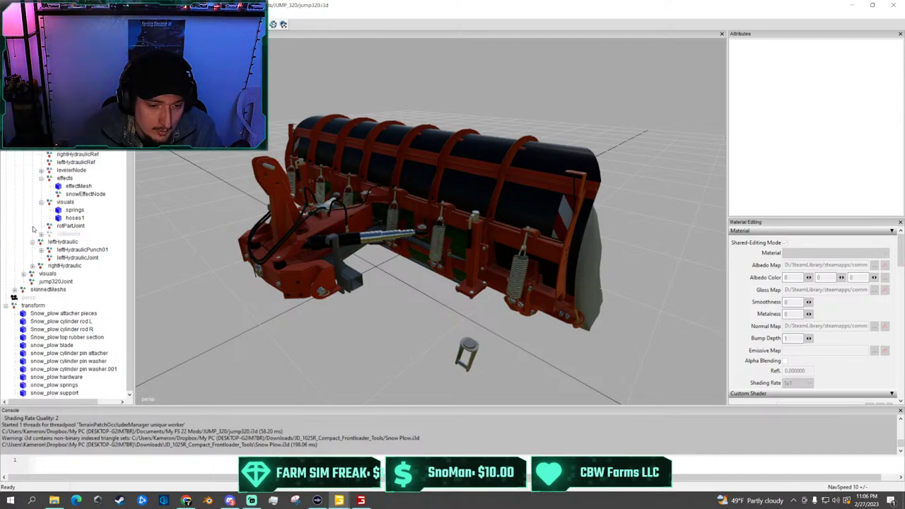
Examine where the jump320Joint node sits on the plow from several sides
left_click(44, 266)
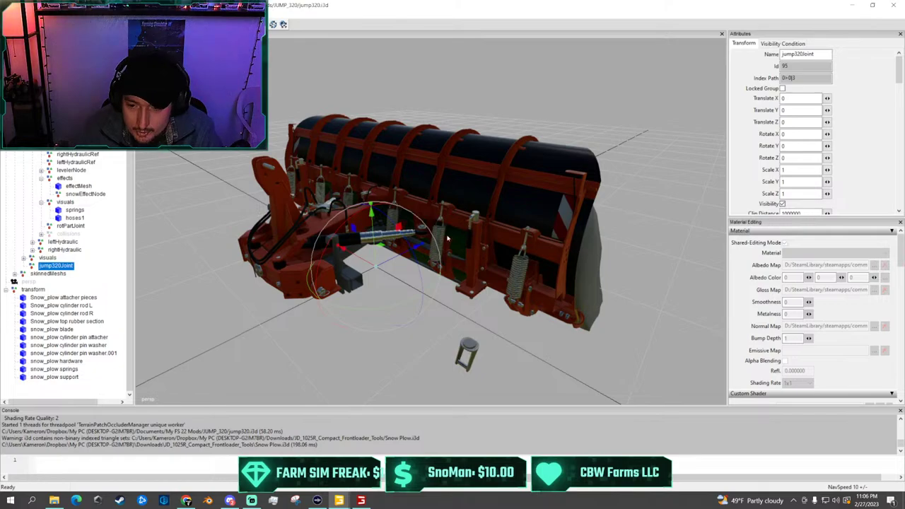
key("f")
left_click_drag(417, 244, 320, 298, "alt")
scroll(320, 298, "down", 8)
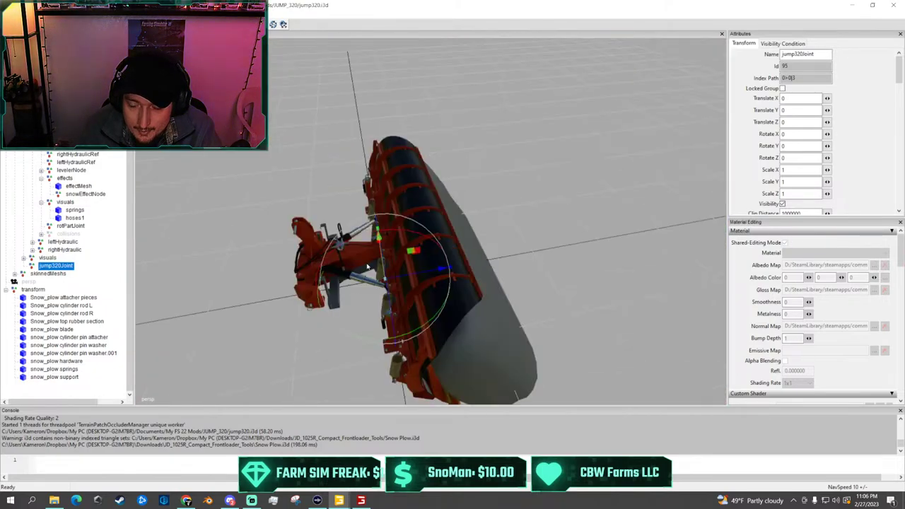
scroll(364, 258, "up", 5)
left_click_drag(386, 259, 545, 236, "alt")
scroll(501, 259, "down", 2)
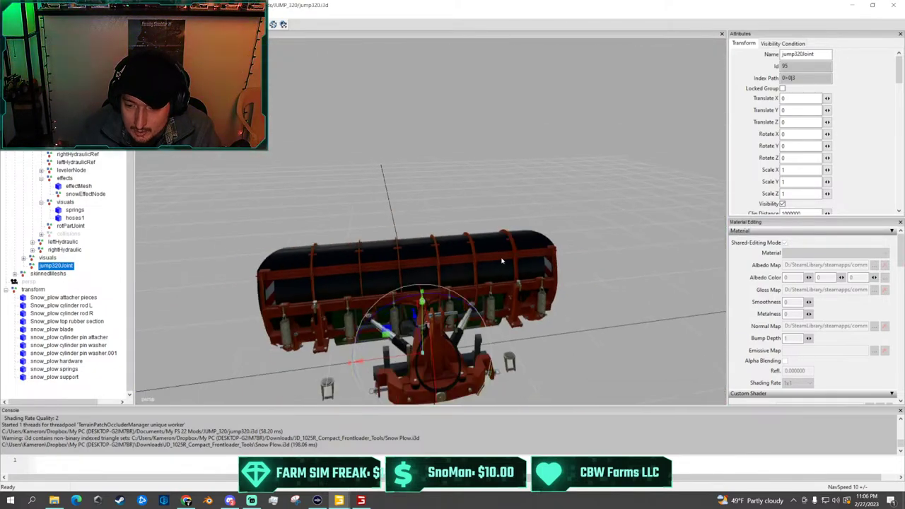
left_click_drag(501, 259, 661, 237, "alt")
scroll(532, 266, "up", 3)
scroll(532, 266, "up", 3)
scroll(660, 236, "down", 5)
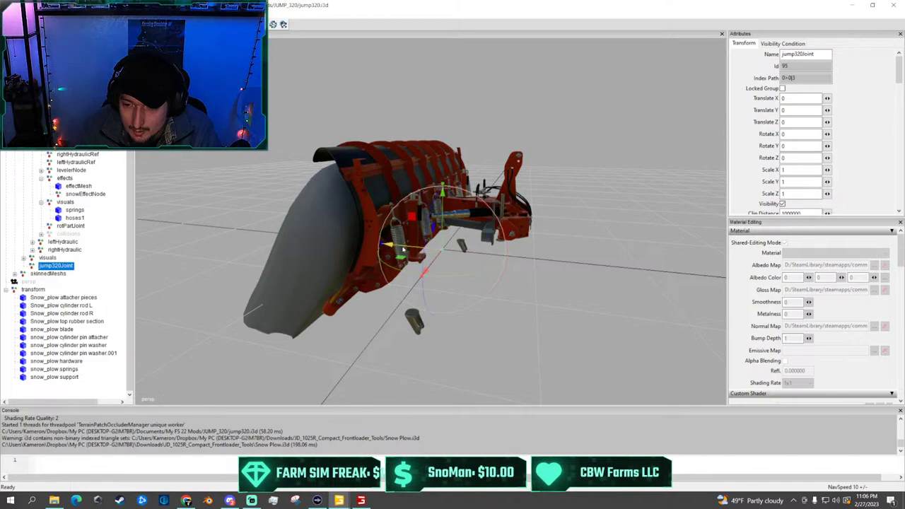
Try moving the jump320Joint node along its Z axis and undo the move
left_click_drag(387, 245, 541, 270)
key("ctrl+z")
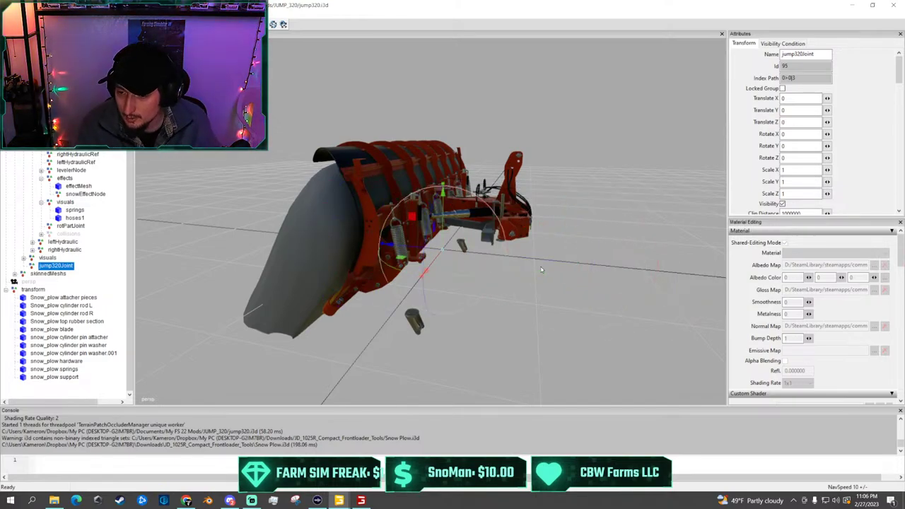
scroll(485, 241, "up", 3)
scroll(476, 226, "down", 1)
scroll(476, 227, "down", 1)
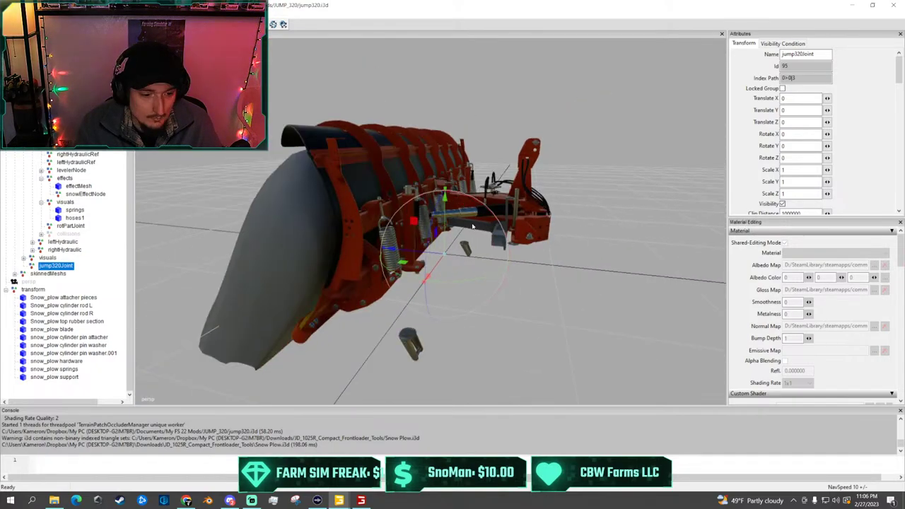
Examine the skinnedMeshs group and how its hoses run around the valve block and hydraulic cylinders
left_click(47, 274)
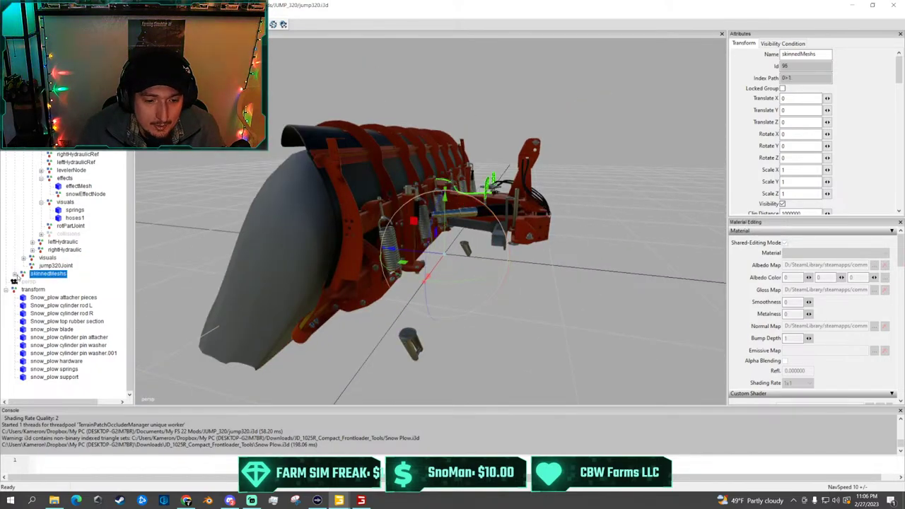
scroll(510, 203, "up", 3)
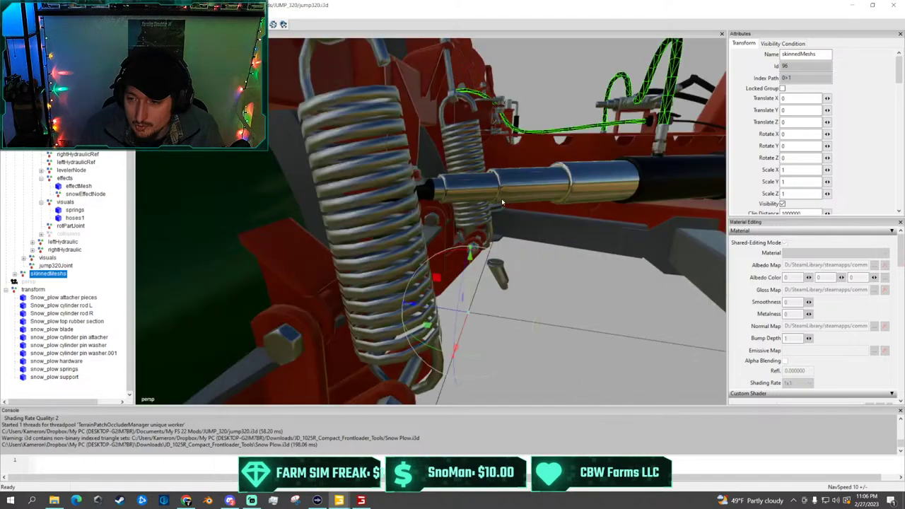
left_click_drag(503, 203, 386, 299, "alt")
middle_click_drag(385, 300, 231, 310)
scroll(266, 289, "up", 3)
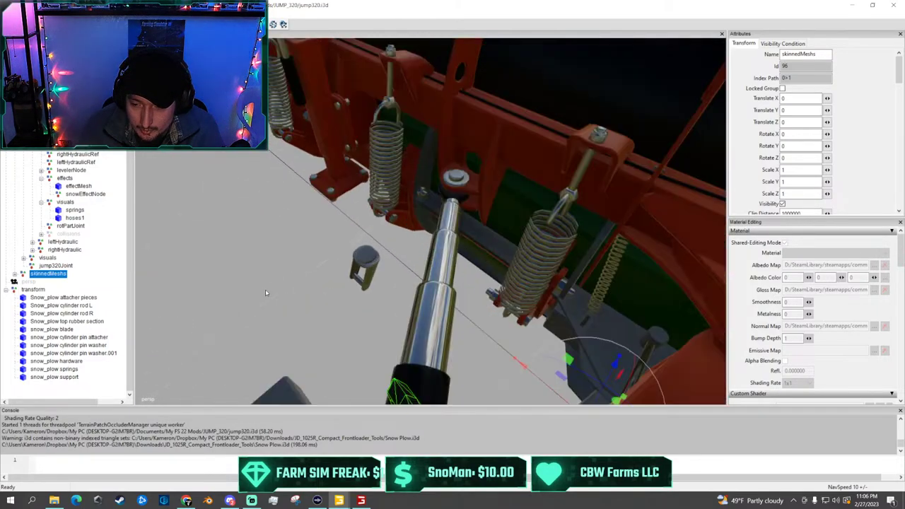
left_click_drag(265, 289, 515, 297, "alt")
scroll(486, 283, "down", 3)
scroll(464, 295, "up", 3)
scroll(465, 295, "down", 2)
scroll(516, 290, "down", 6)
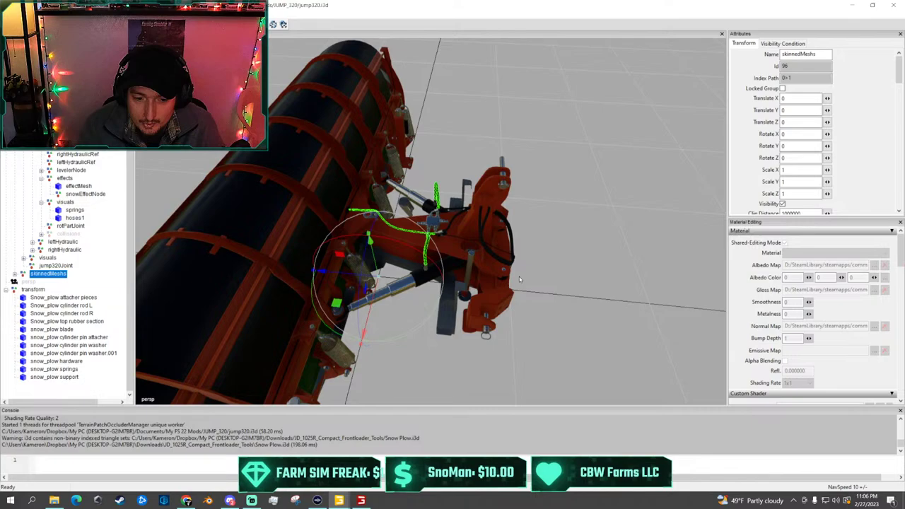
middle_click_drag(519, 276, 484, 280)
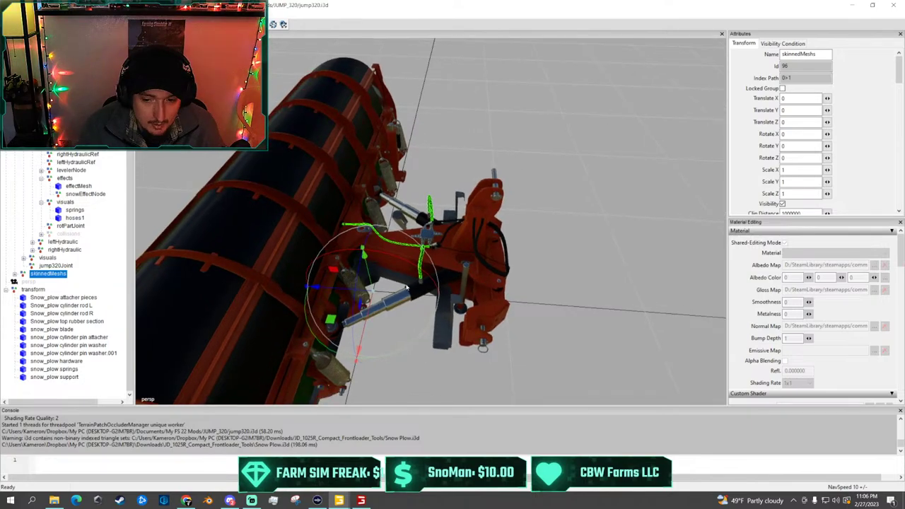
scroll(377, 222, "up", 3)
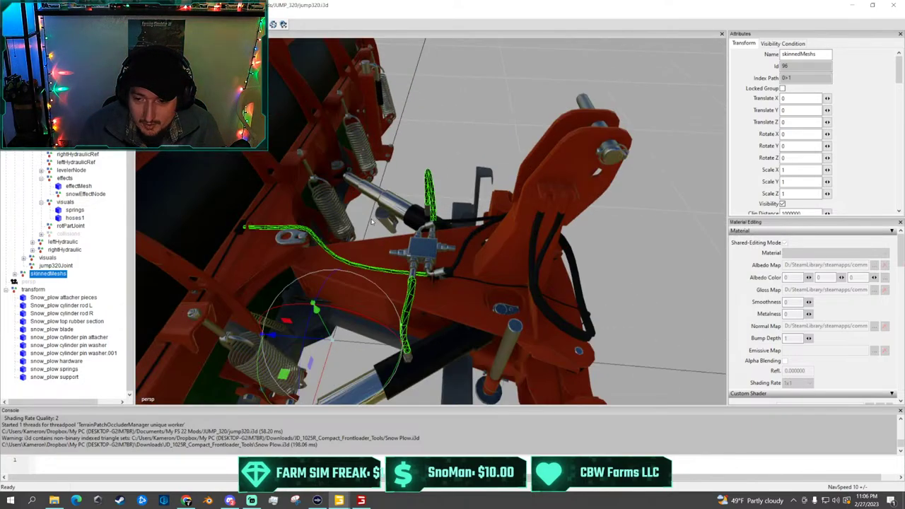
left_click_drag(372, 222, 21, 259, "alt")
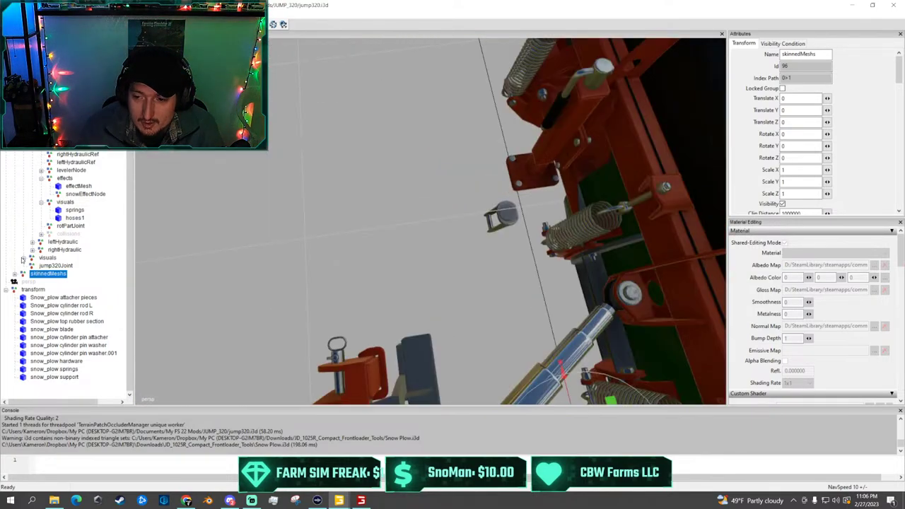
scroll(22, 260, "up", 1)
right_click(166, 225)
left_click(290, 195)
left_click_drag(291, 196, 679, 4, "alt")
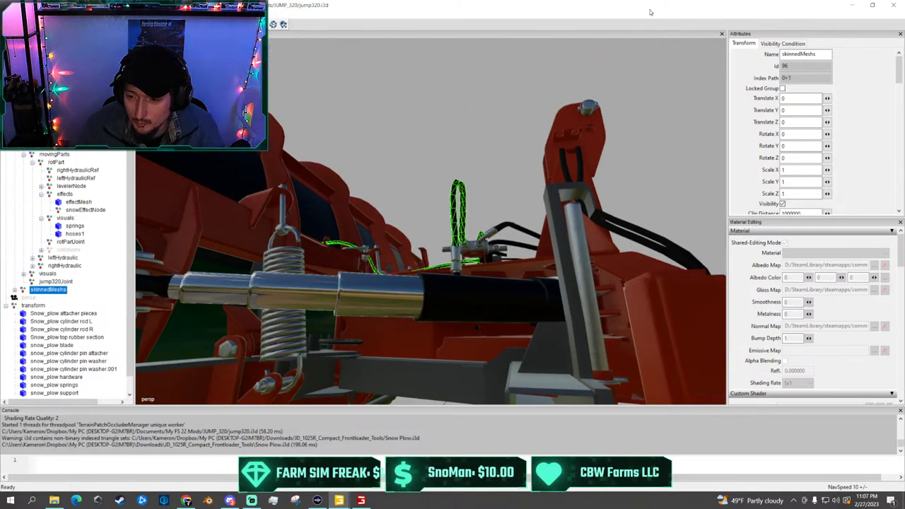
scroll(596, 222, "up", 3)
middle_click_drag(596, 221, 578, 370)
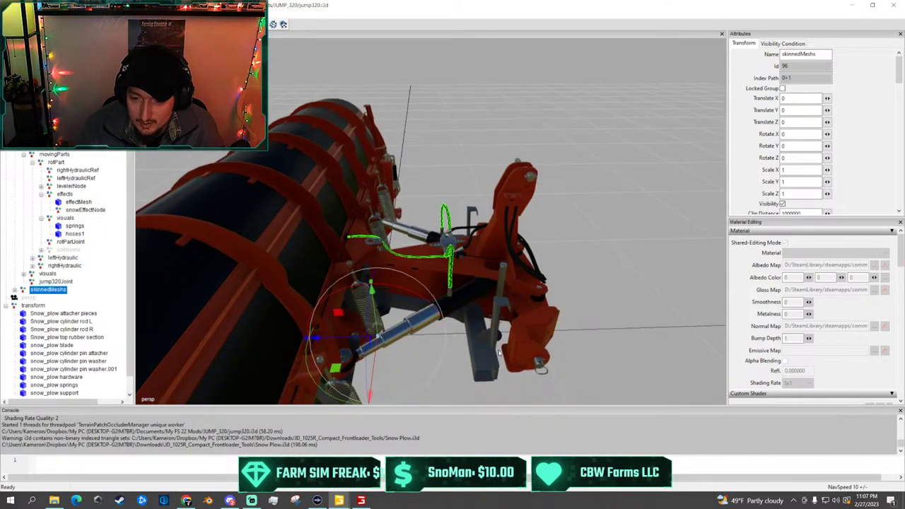
left_click_drag(499, 353, 399, 346, "alt")
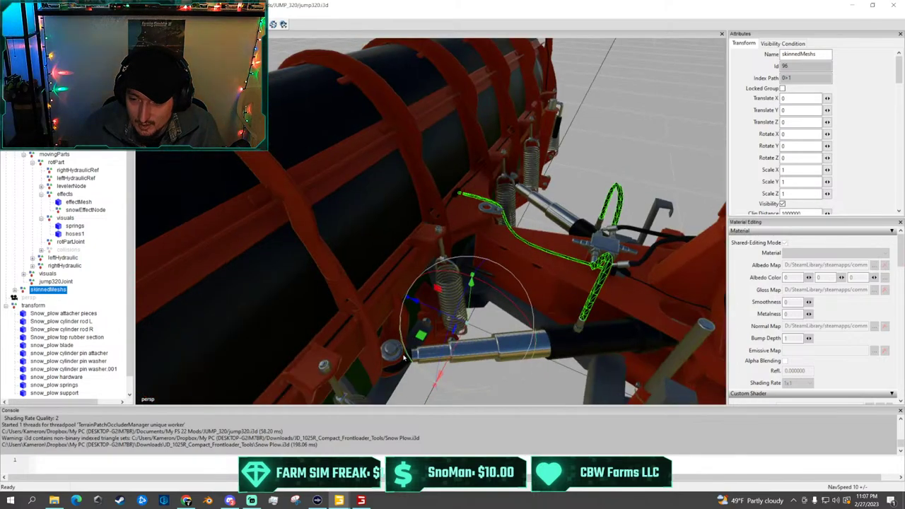
middle_click_drag(405, 359, 507, 282)
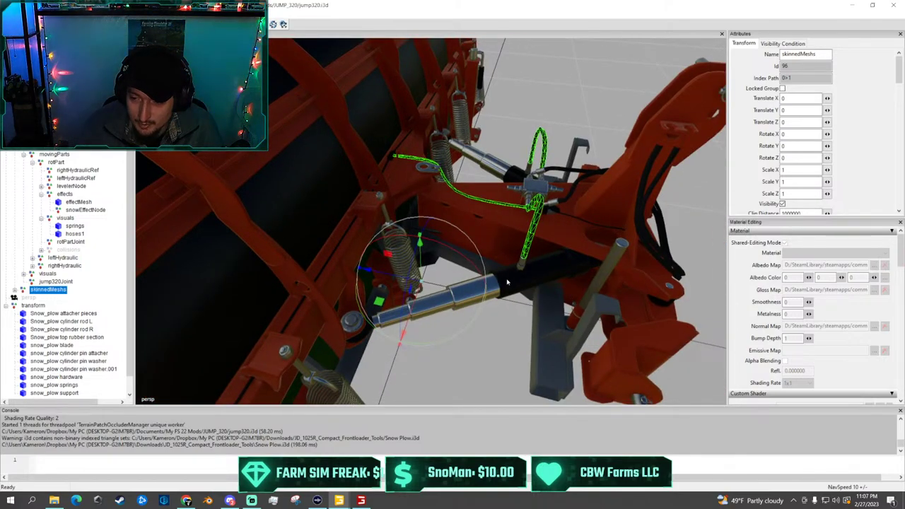
Delete the hoses1 mesh that runs along the back of the blade and up both of its ends
left_click_drag(591, 252, 422, 216, "alt")
scroll(319, 270, "down", 5)
middle_click_drag(423, 216, 636, 246)
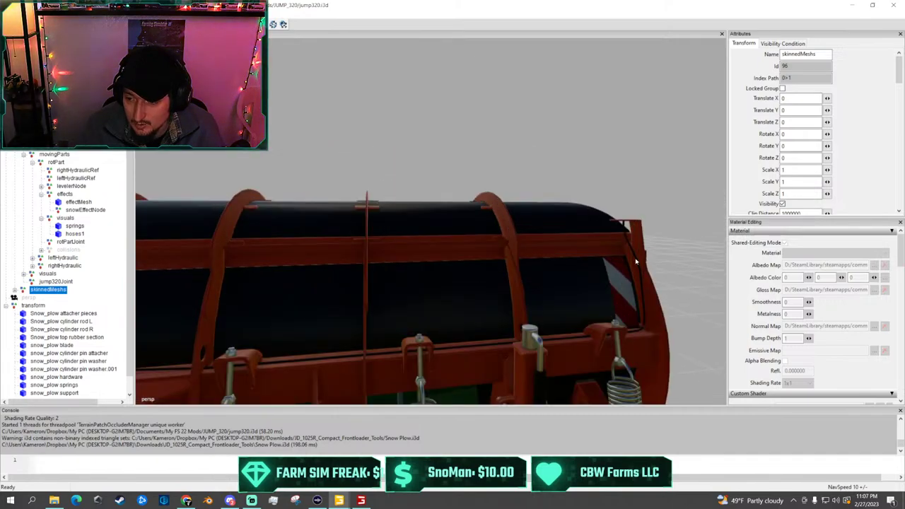
left_click(635, 261)
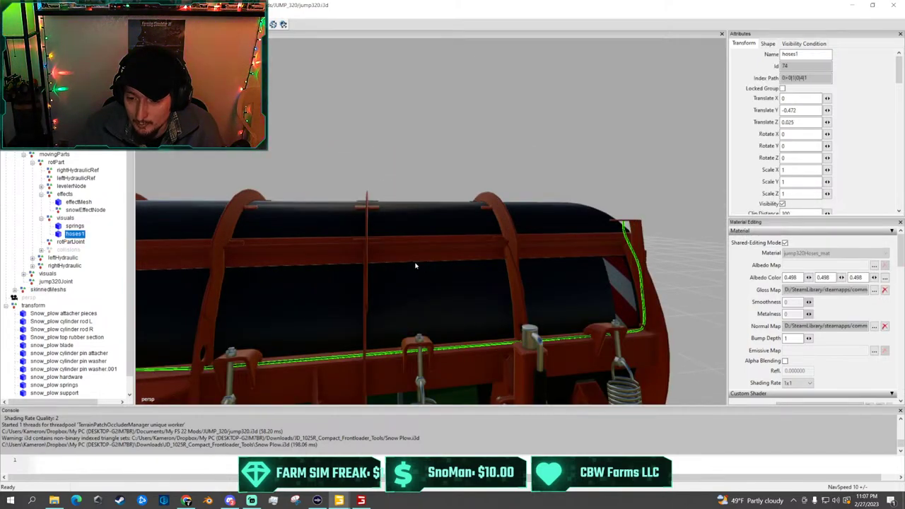
middle_click_drag(415, 266, 273, 271)
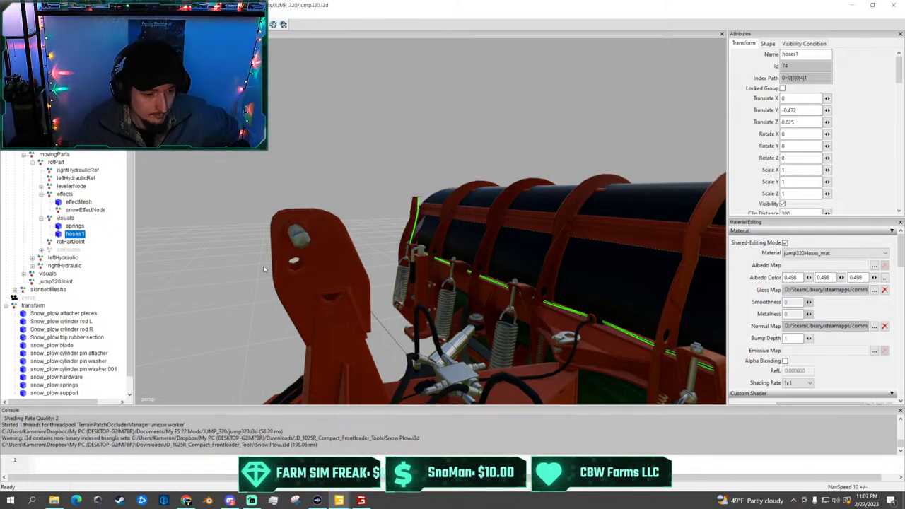
scroll(272, 268, "up", 5)
left_click_drag(316, 253, 476, 230, "alt")
scroll(477, 230, "down", 3)
scroll(376, 242, "down", 2)
scroll(374, 242, "up", 4)
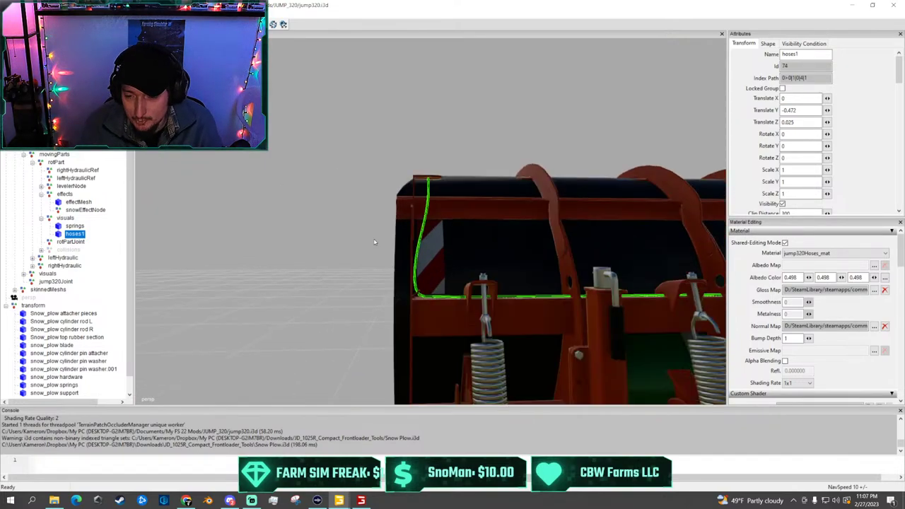
scroll(378, 244, "up", 2)
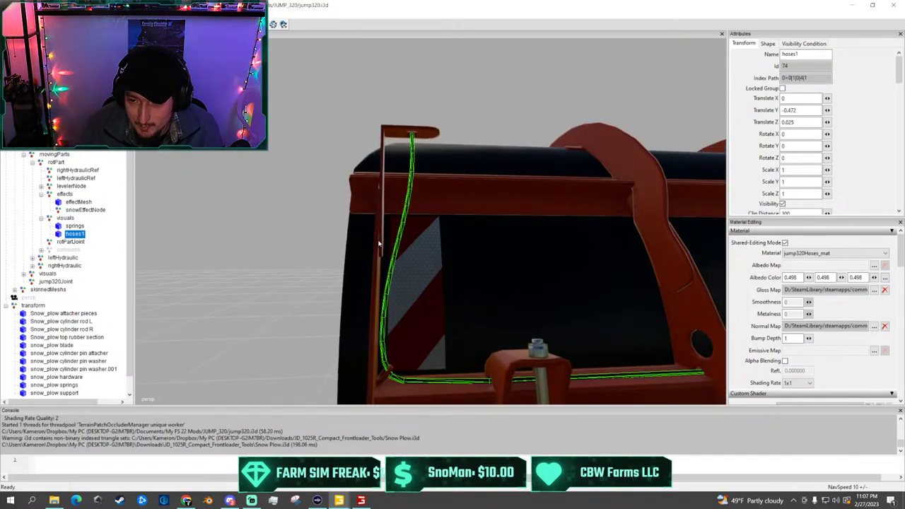
left_click_drag(379, 244, 480, 257, "alt")
middle_click_drag(480, 258, 275, 159)
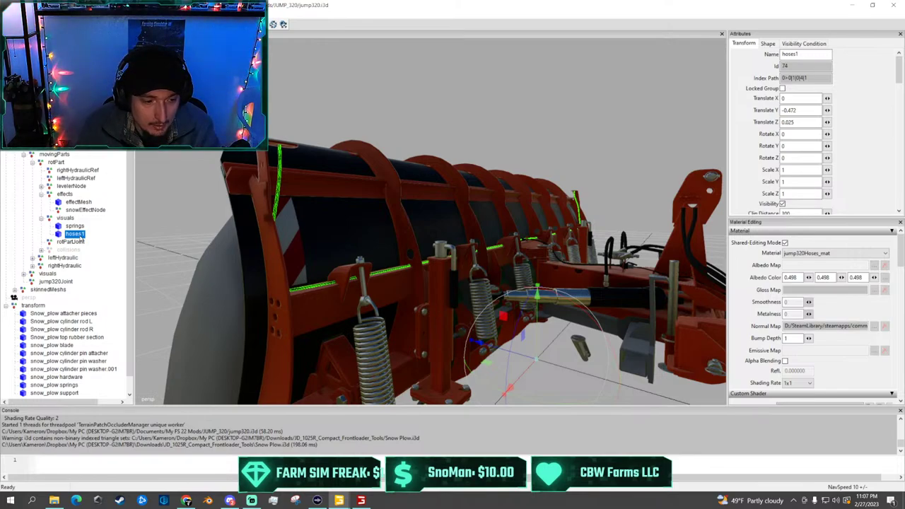
key("Delete")
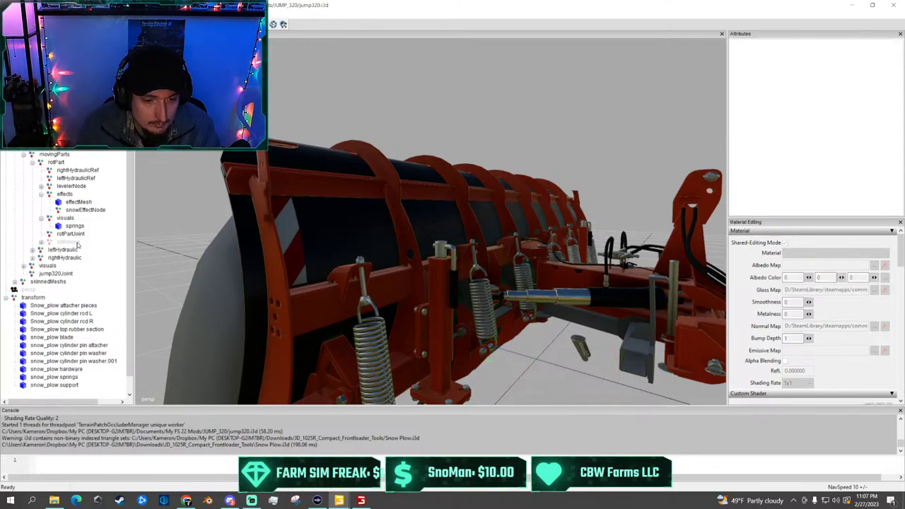
Nudge the rotPartJoint node up along its Y axis to a Translate Y of 0.003
left_click(77, 236)
scroll(526, 287, "up", 2)
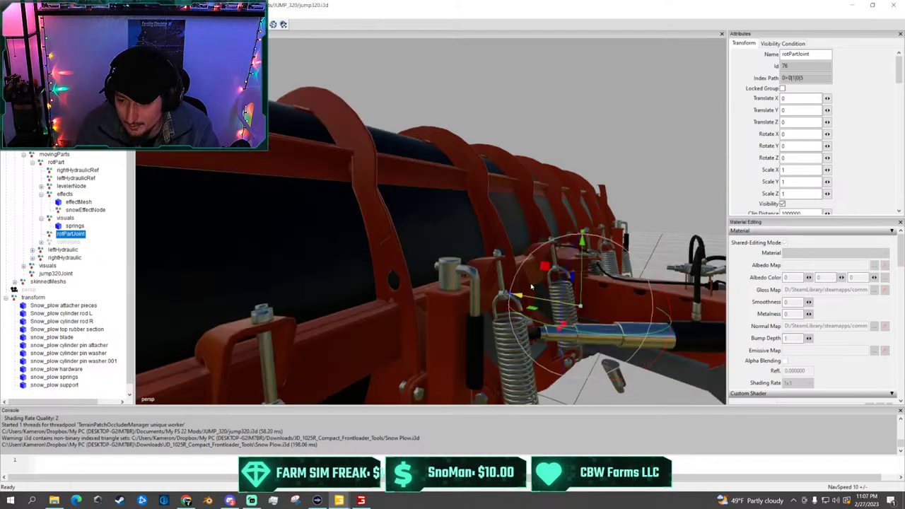
scroll(525, 287, "down", 2)
scroll(538, 312, "up", 5)
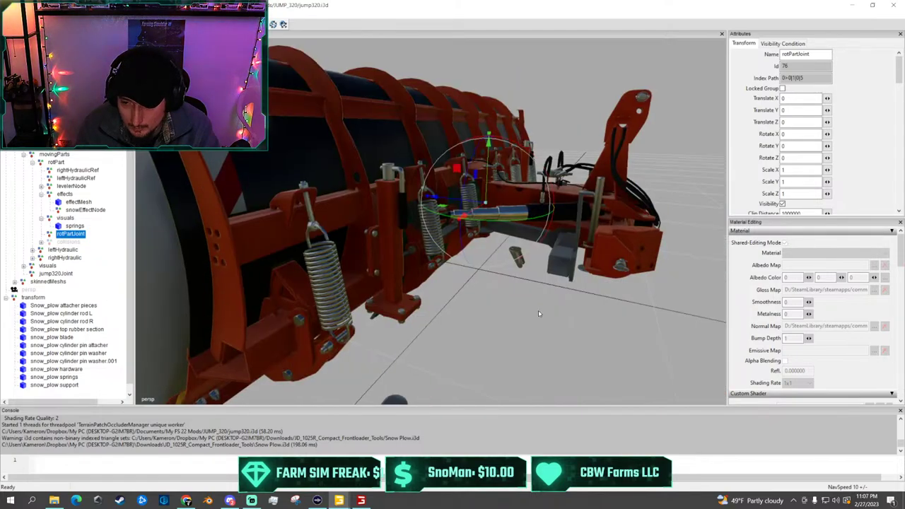
left_click_drag(547, 262, 587, 365, "alt")
middle_click_drag(596, 377, 612, 339)
left_click_drag(611, 339, 252, 331, "alt")
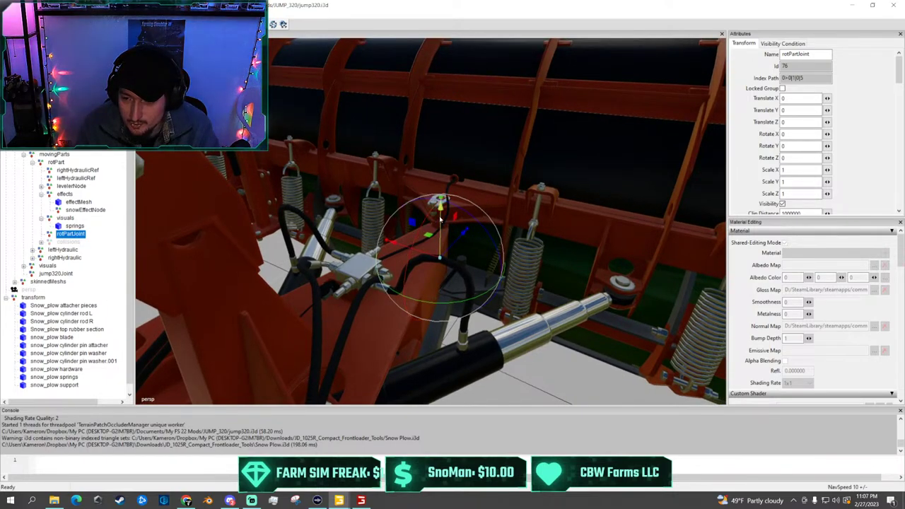
mouse_move(433, 232)
left_mouse_down()
mouse_move(433, 201)
mouse_move(433, 229)
mouse_move(421, 210)
mouse_move(425, 220)
left_mouse_up()
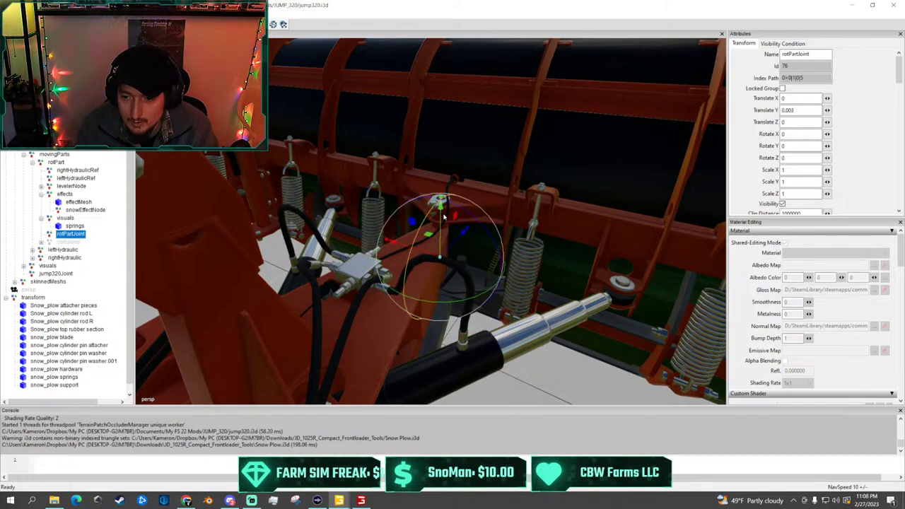
Examine where the rotPartJoint node sits at the pivot between the blade and the mounting frame
scroll(445, 216, "up", 3)
scroll(445, 216, "down", 2)
left_click_drag(445, 216, 374, 223, "alt")
scroll(372, 210, "down", 3)
scroll(340, 227, "up", 3)
right_click_drag(374, 224, 367, 224)
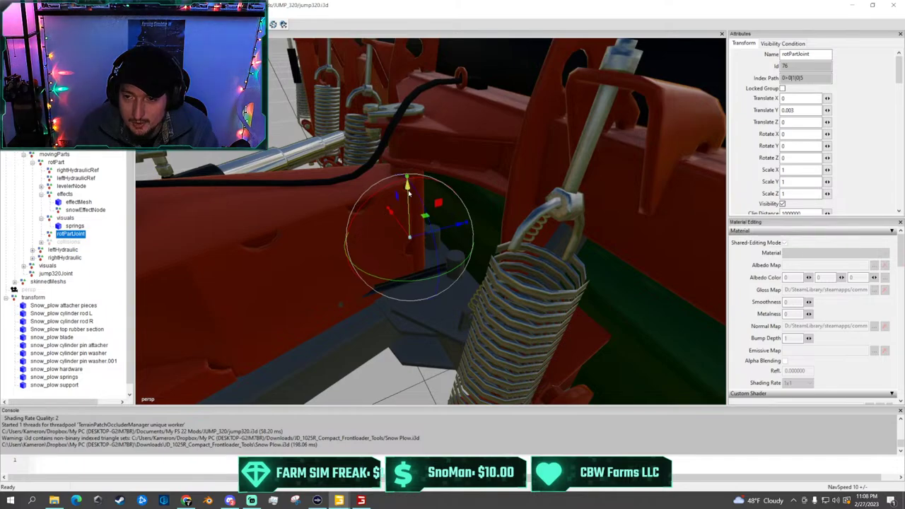
left_click_drag(408, 189, 357, 198)
scroll(411, 191, "down", 5)
scroll(357, 198, "up", 3)
scroll(358, 195, "up", 5)
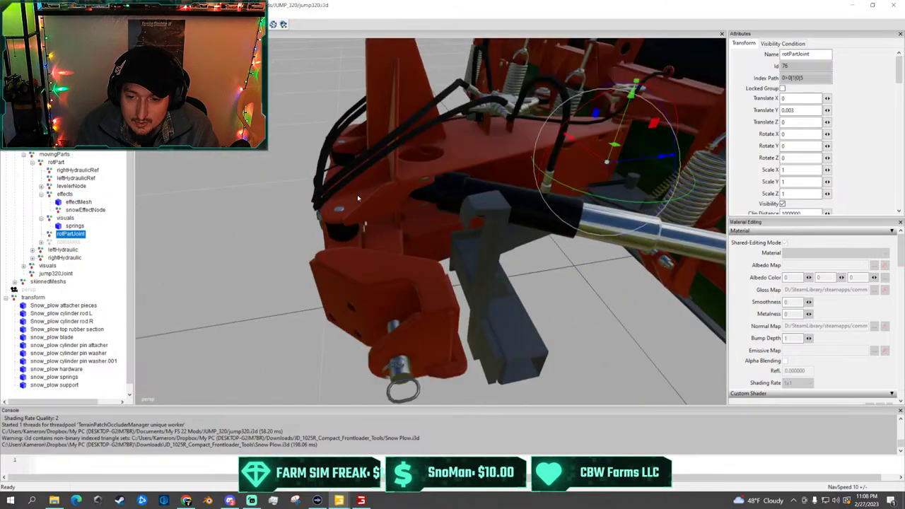
scroll(386, 171, "up", 4)
scroll(323, 181, "down", 4)
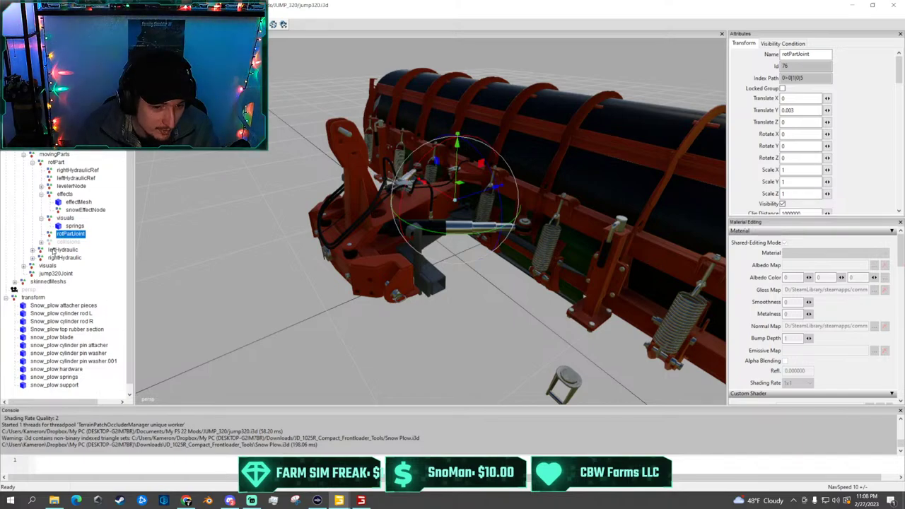
Examine the blade's collision meshes colPart04, colPart03, colPart02 and colPart01 one after another
left_click(41, 242)
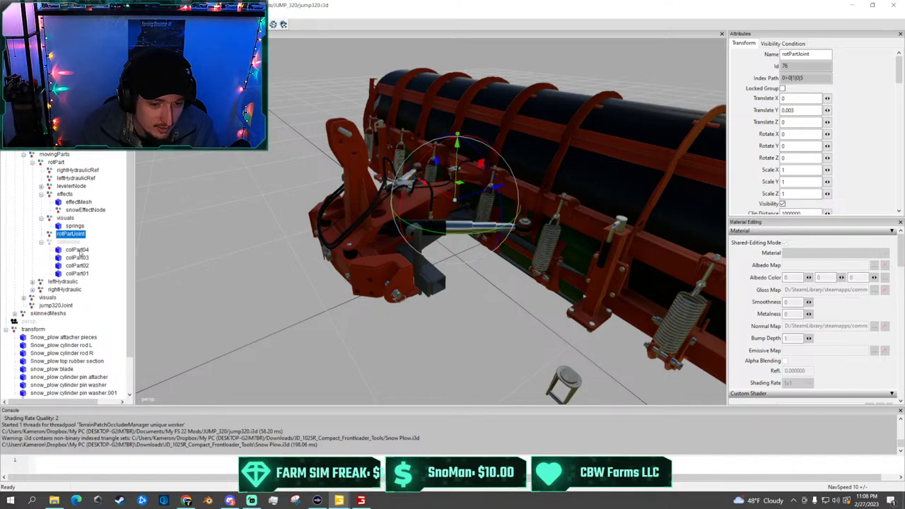
left_click(77, 250)
key("f")
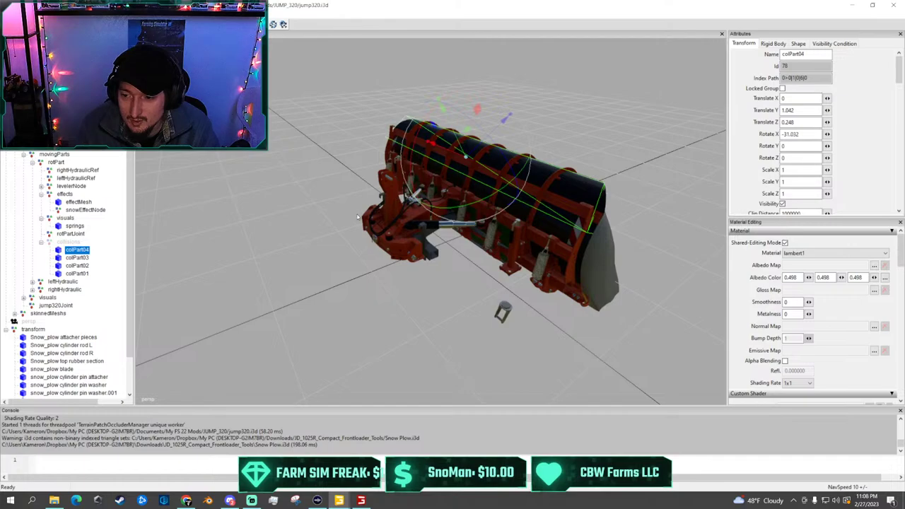
left_click(77, 259)
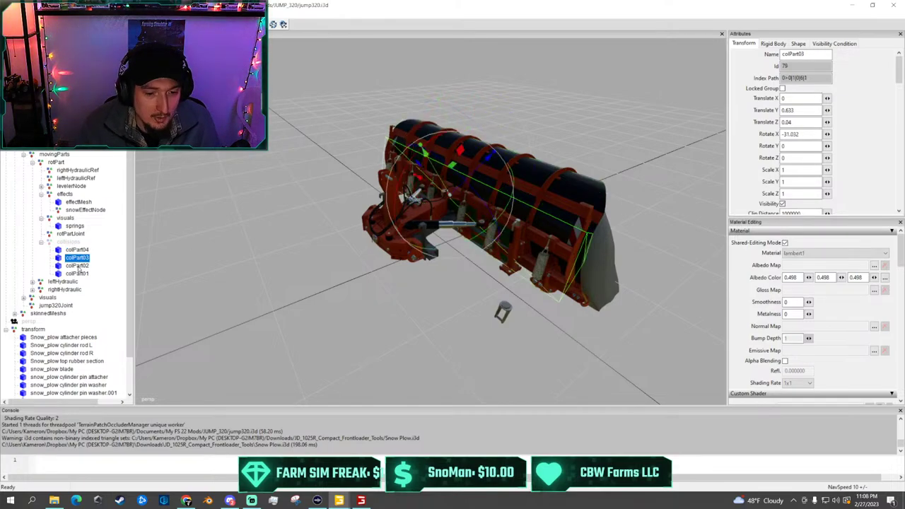
left_click(77, 266)
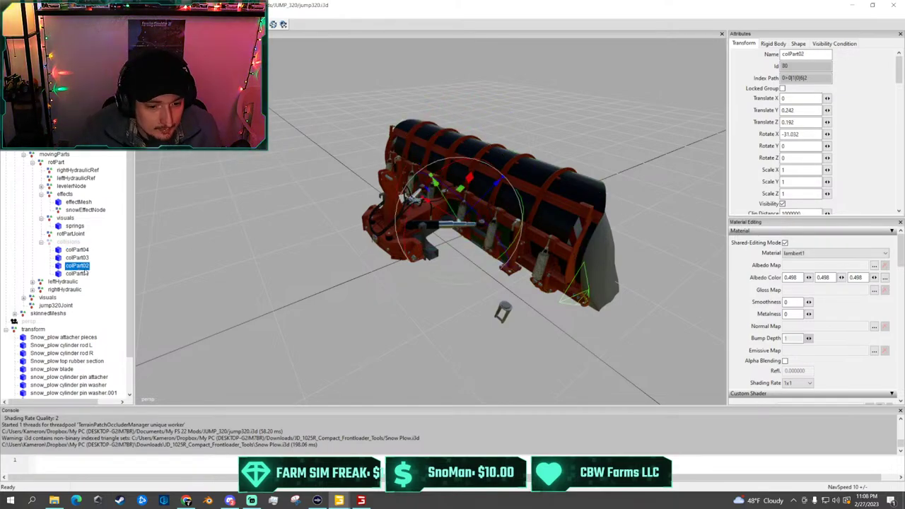
left_click(68, 274)
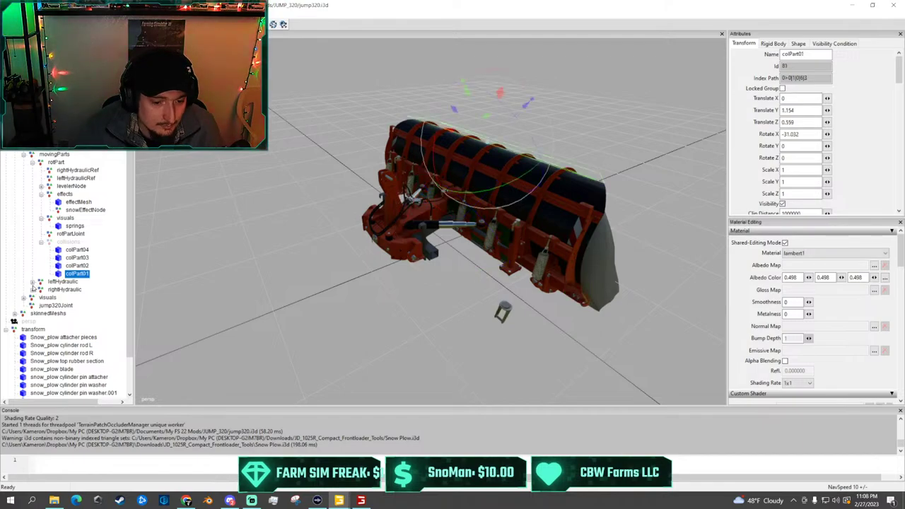
Examine the hoses mesh in the main visuals group and where it runs along the mounting frame
left_click(24, 298)
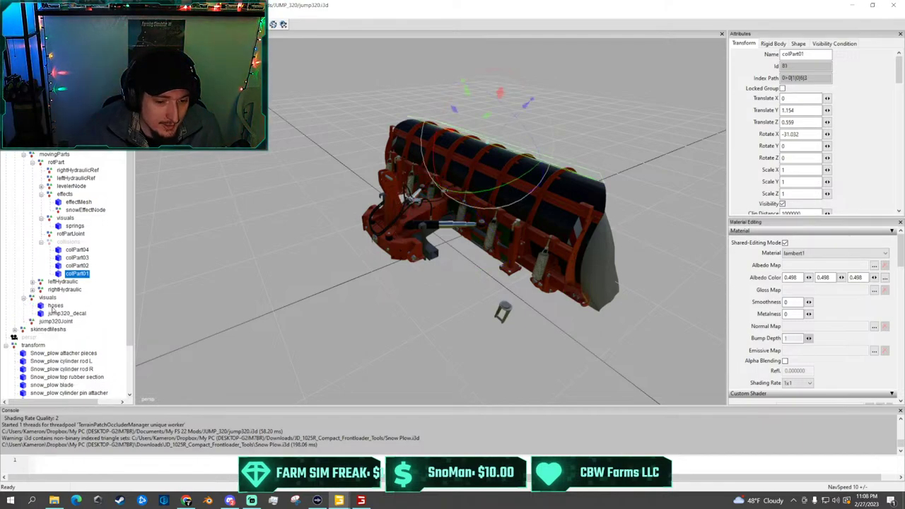
left_click(54, 309)
scroll(407, 233, "up", 8)
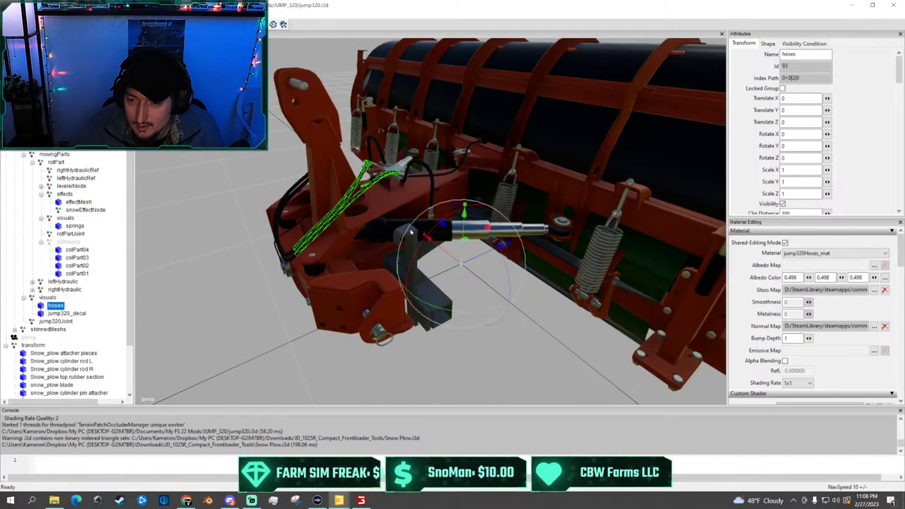
scroll(388, 227, "down", 3)
left_click_drag(372, 233, 385, 221, "alt")
Delete the jump320_decal mesh from the main visuals group
left_click(74, 315)
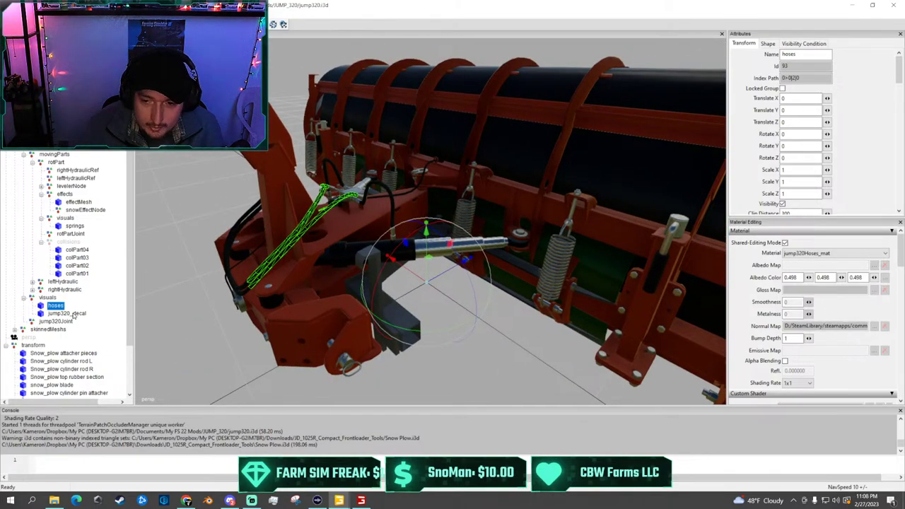
key("f")
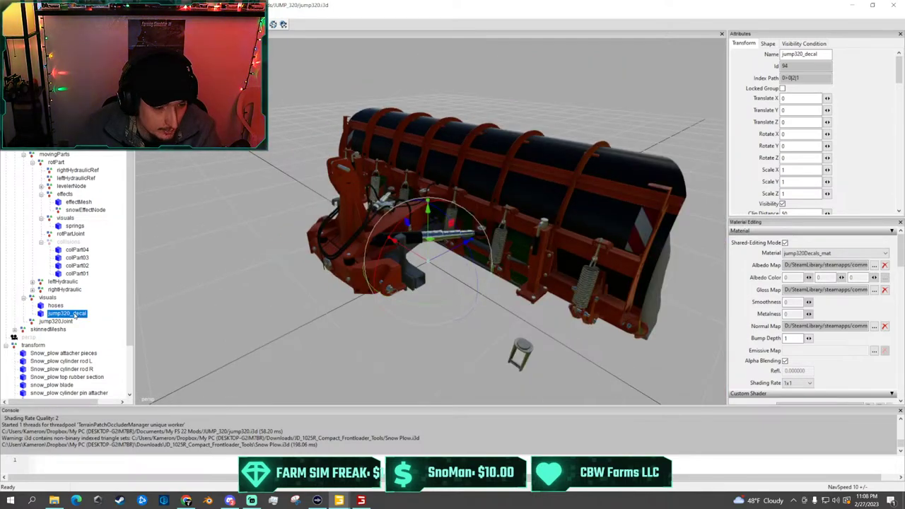
key("Delete")
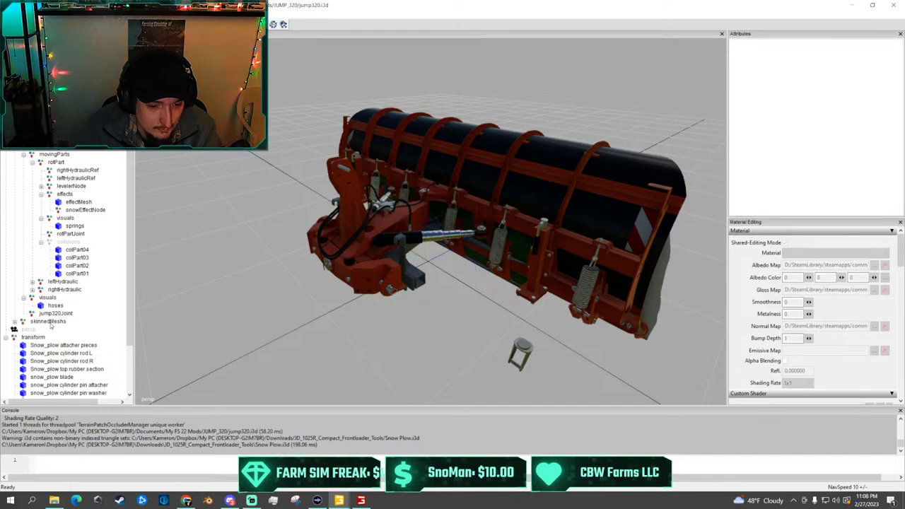
Try raising the jump320Joint node along its Y axis to 0.546 and undo the move
left_click(55, 313)
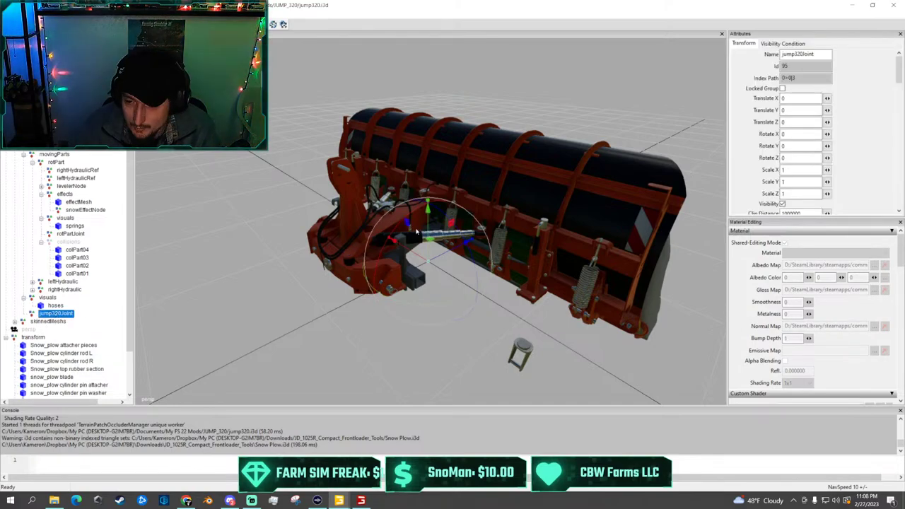
left_click_drag(429, 228, 407, 151)
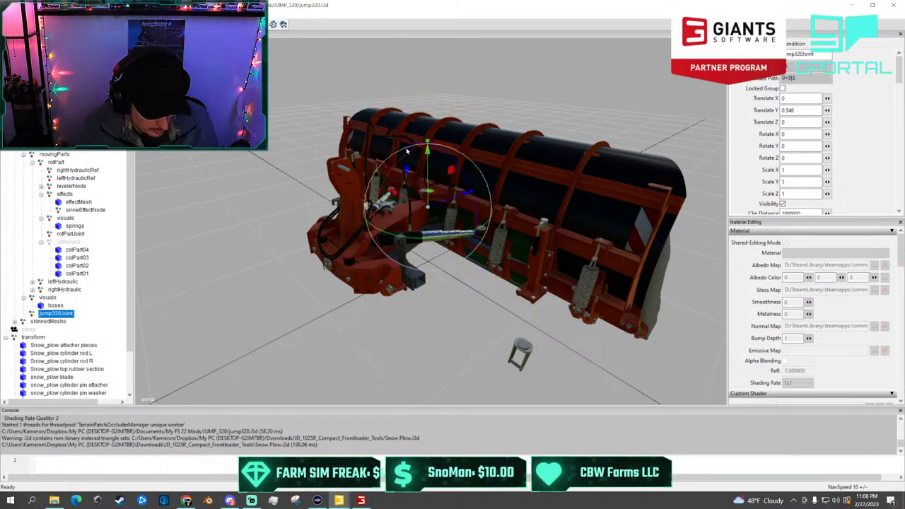
key("ctrl+z")
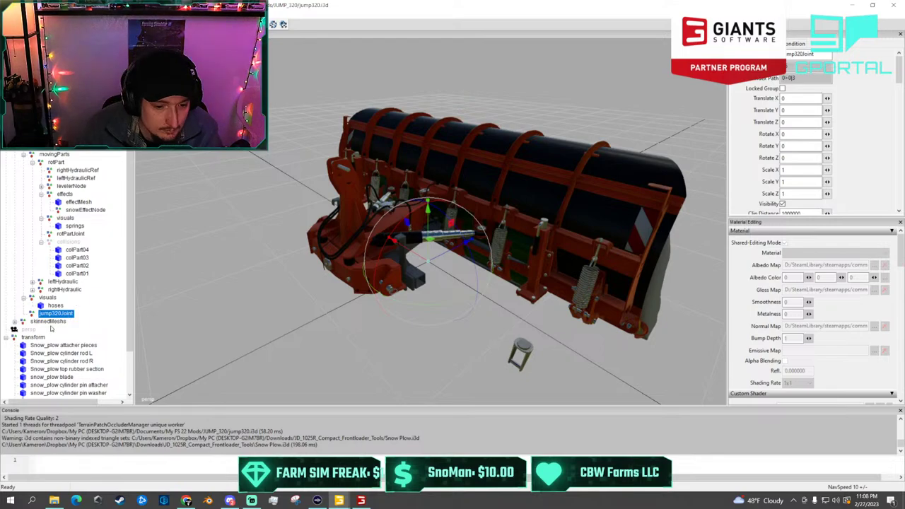
Try lifting the hoses mesh in the skinnedMeshs group to a Translate Y of 0.907 and undo the move
left_click(14, 322)
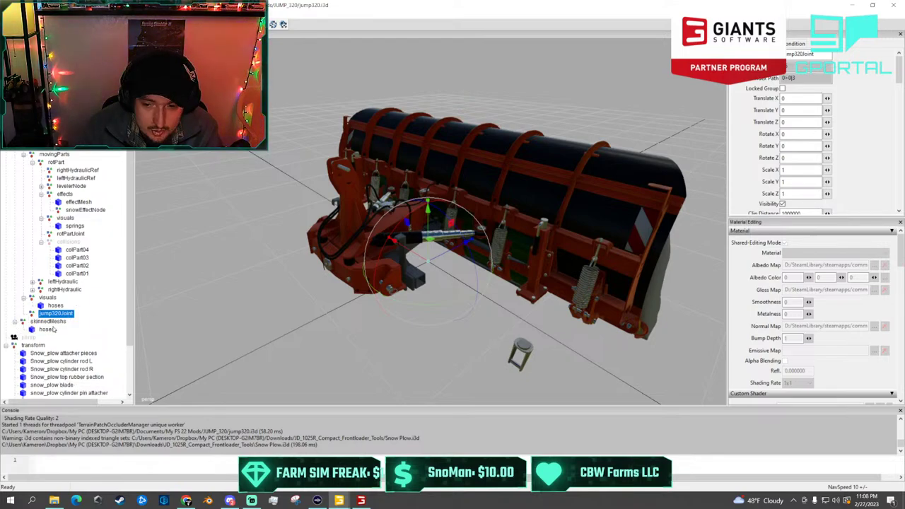
left_click(246, 292)
left_click(48, 330)
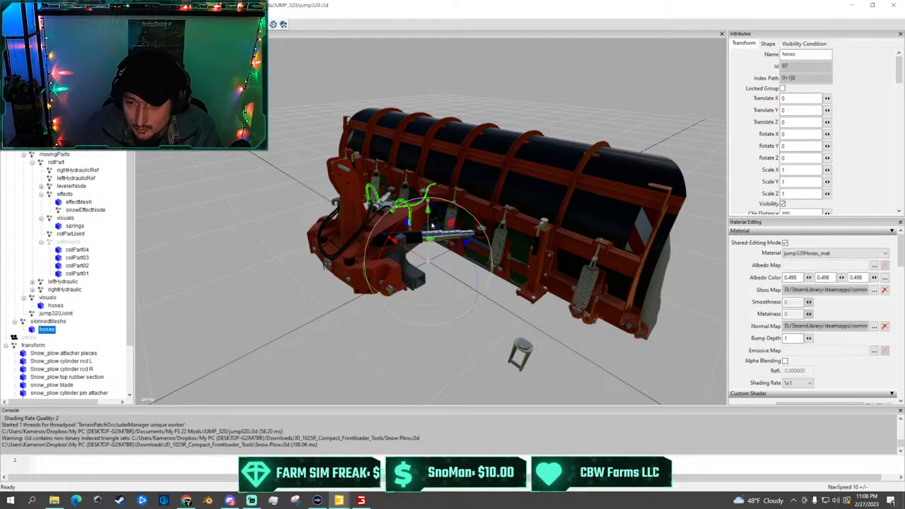
left_click_drag(435, 212, 443, 97)
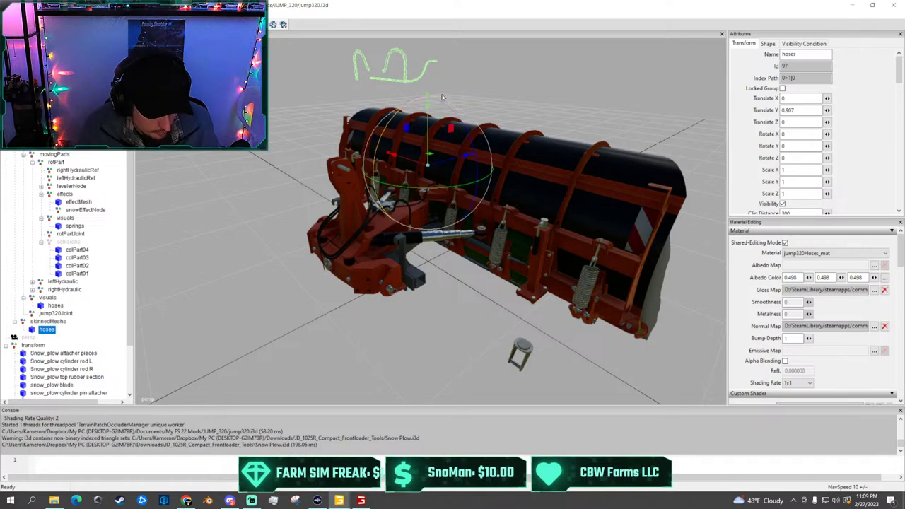
key("ctrl+z")
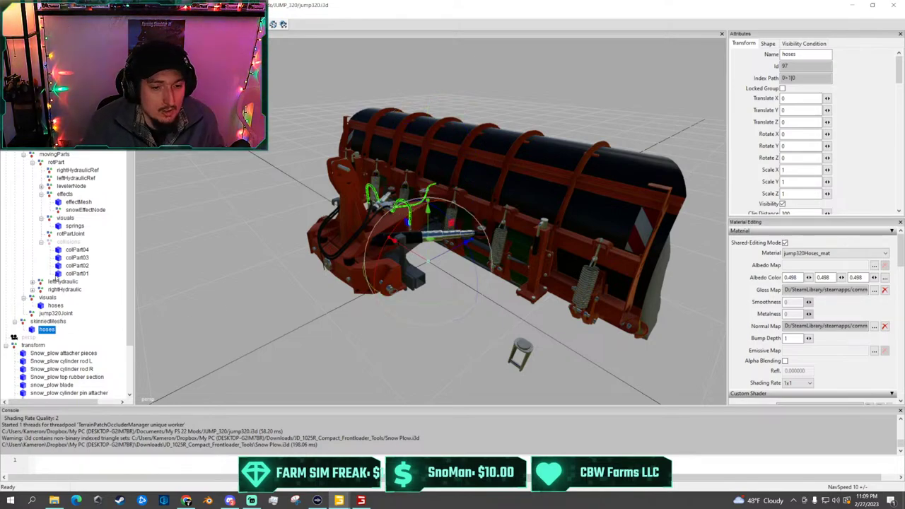
scroll(77, 259, "down", 3)
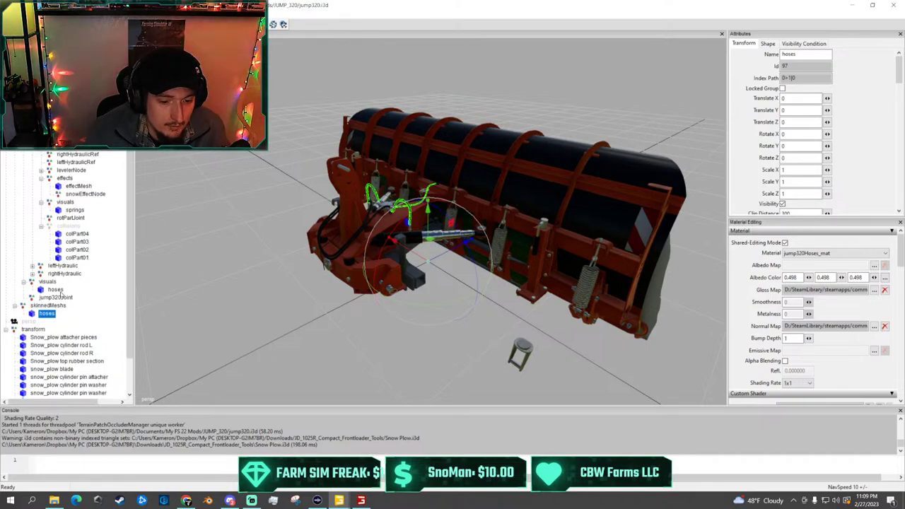
scroll(50, 262, "up", 3)
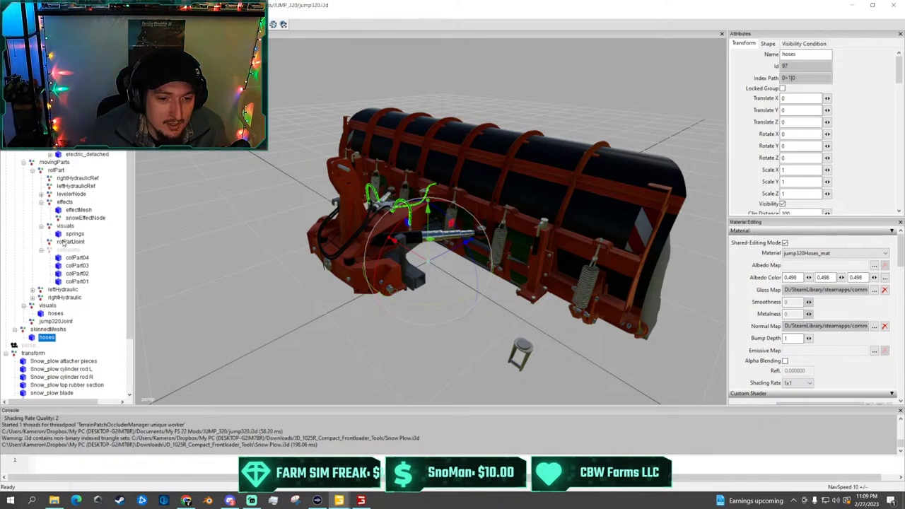
left_click(99, 329)
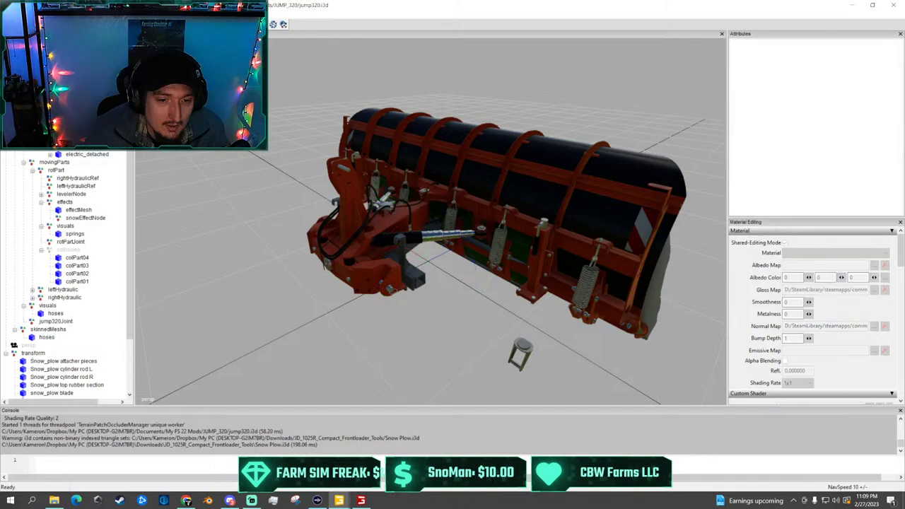
Expand the electric_detached node and select the hydraulicIn01 connector to check where it sits on the plow
scroll(78, 283, "up", 1)
scroll(51, 170, "up", 1)
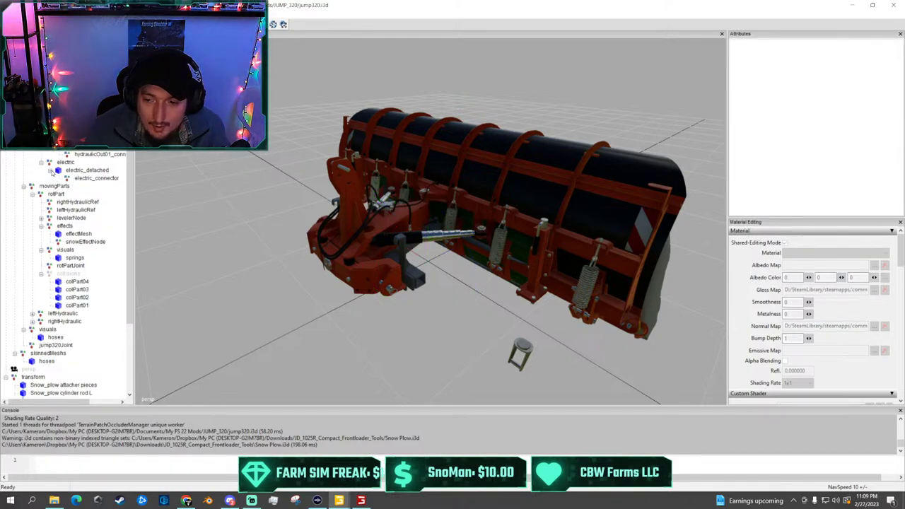
left_click(49, 170)
scroll(85, 159, "up", 1)
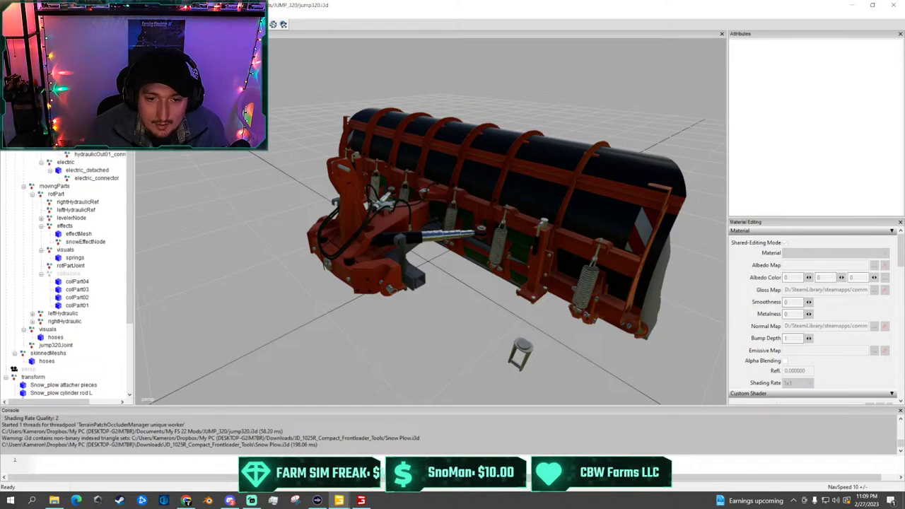
left_click(99, 147)
left_click_drag(340, 136, 335, 75)
key("ctrl+z")
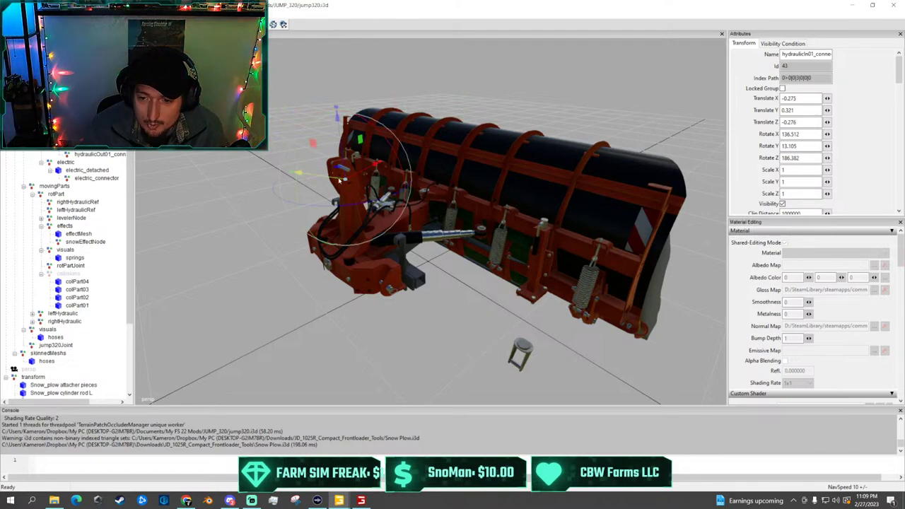
scroll(337, 181, "up", 3)
left_click_drag(336, 182, 345, 161, "alt")
scroll(295, 150, "down", 3)
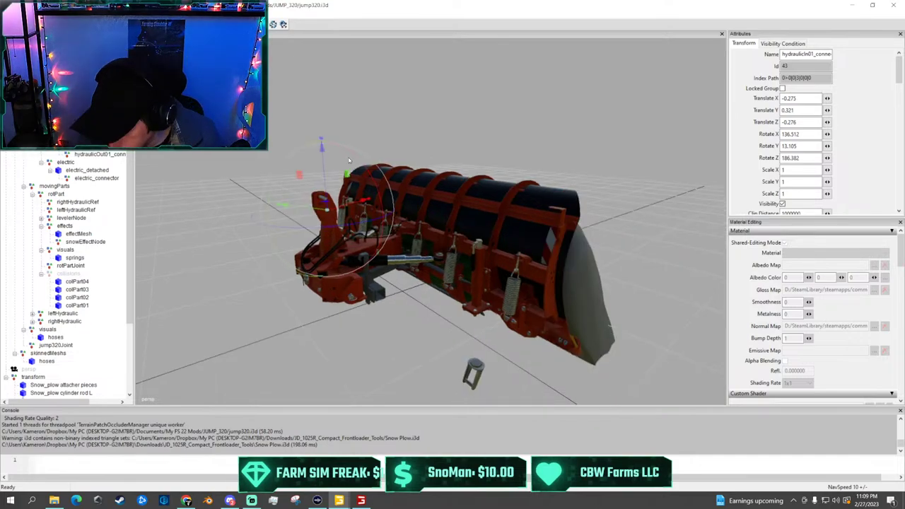
Select the jump320_vis mesh and inspect its wireframe around the blade end and the grey front cover
left_click(491, 200)
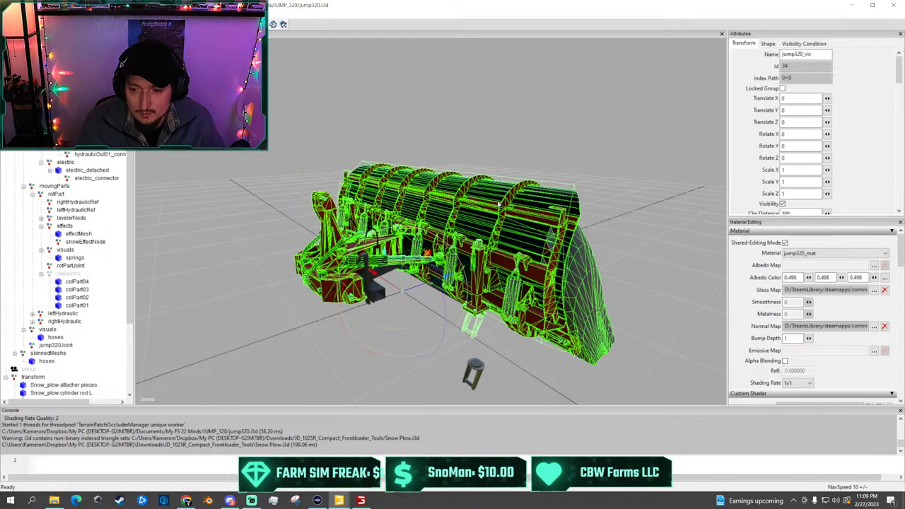
scroll(492, 203, "up", 3)
right_click_drag(491, 203, 437, 223)
scroll(437, 223, "up", 3)
key("f")
scroll(820, 262, "down", 3)
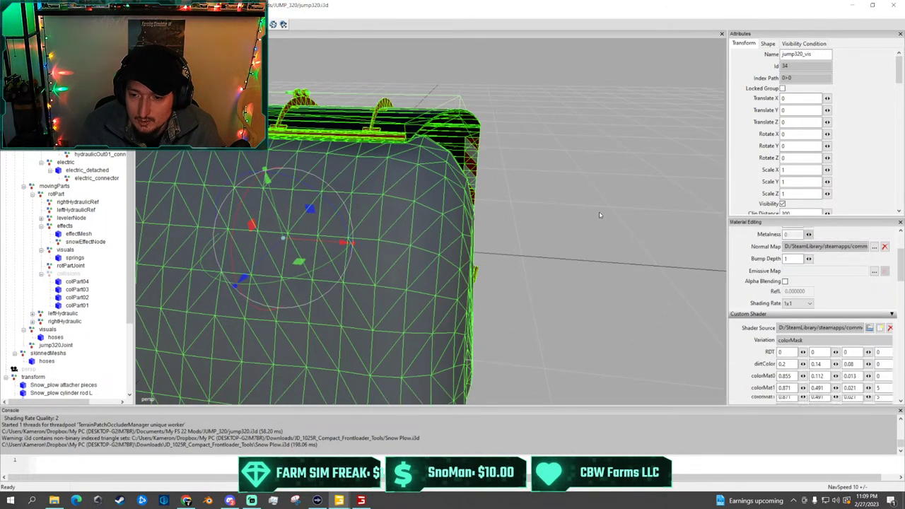
scroll(559, 202, "down", 3)
scroll(559, 200, "up", 3)
left_click_drag(559, 201, 380, 184, "alt")
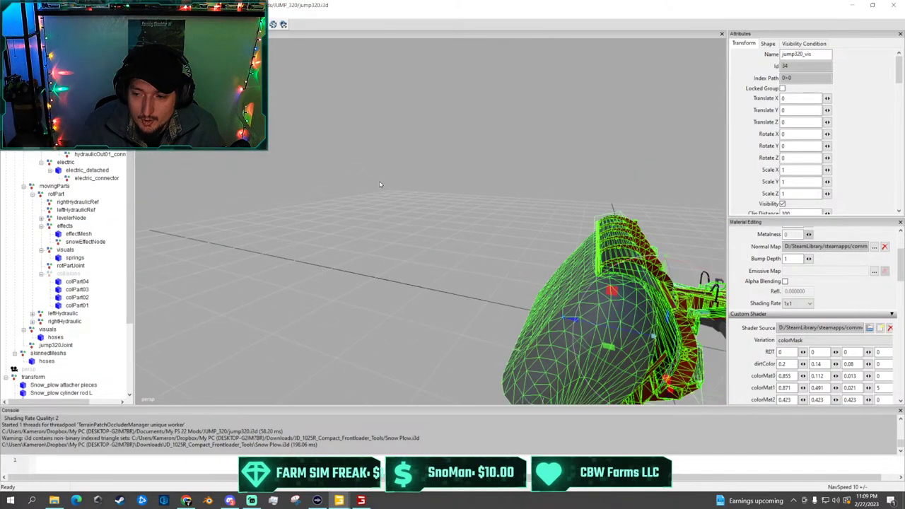
right_click_drag(439, 240, 464, 230)
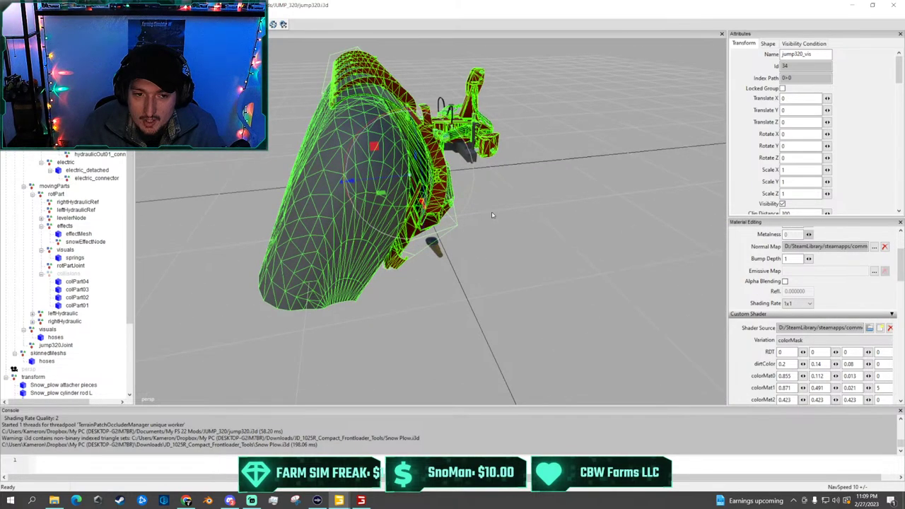
Compare the geometry covered by the jump320 main component with that of its jump320_vis child
left_click(486, 206)
left_click(61, 43)
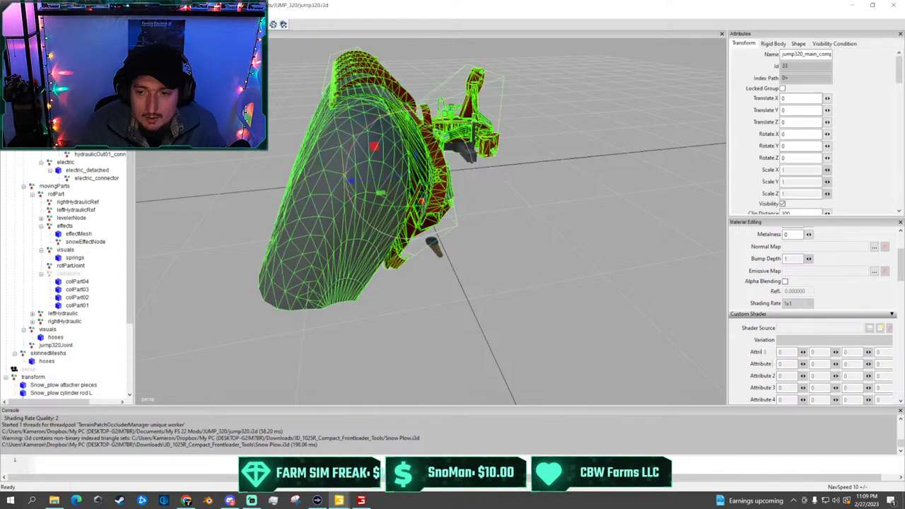
left_click(57, 51)
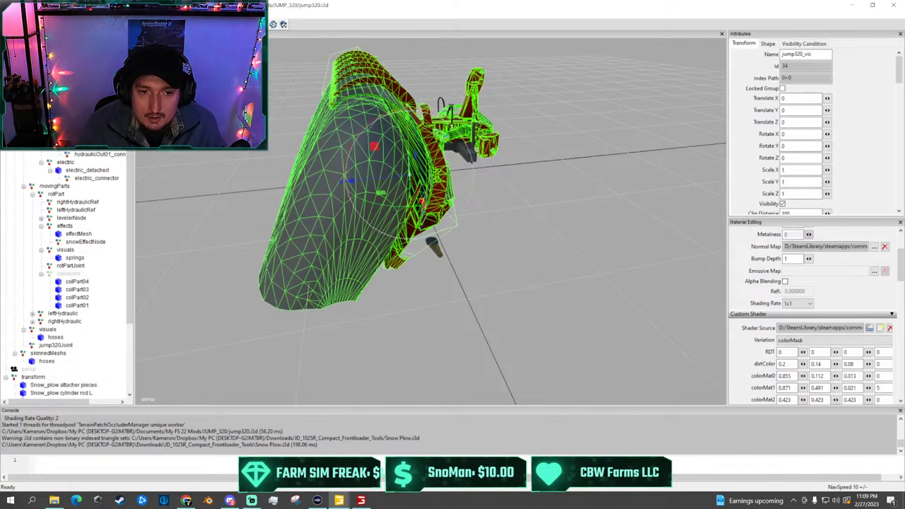
left_click(60, 43)
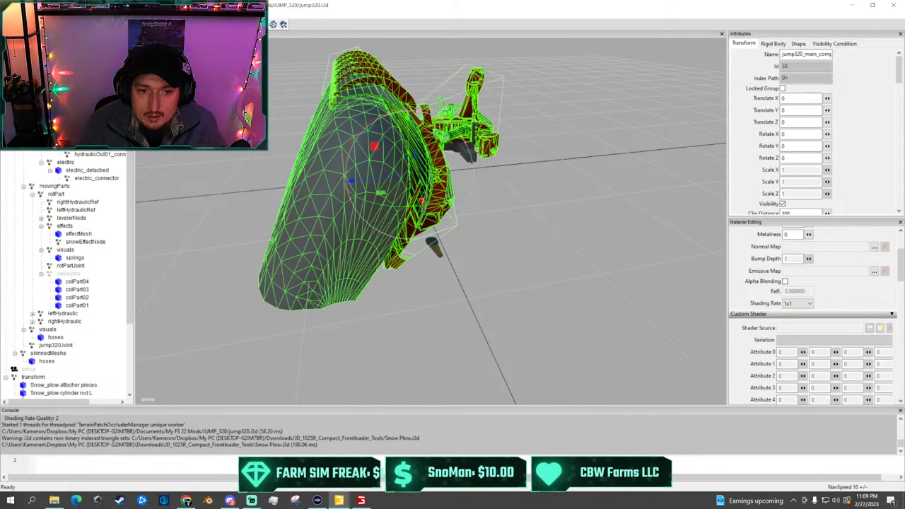
left_click(57, 52)
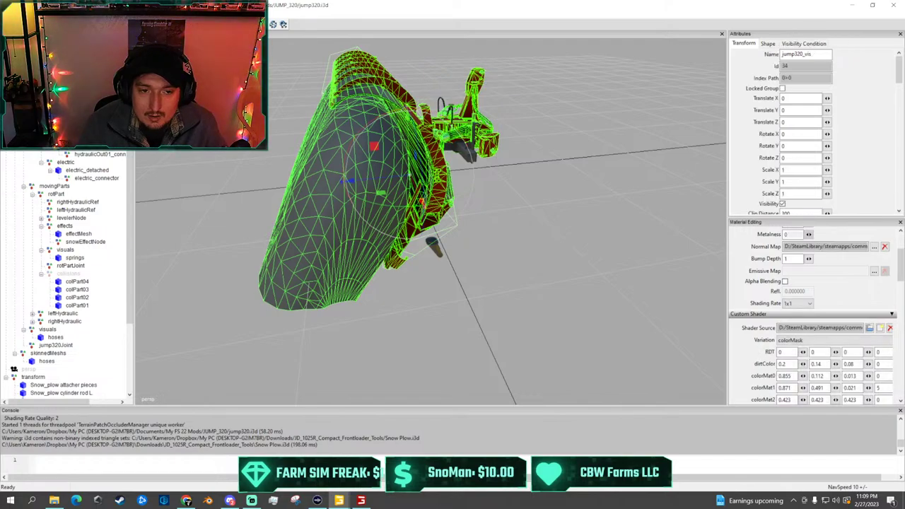
scroll(432, 219, "down", 2)
scroll(431, 220, "up", 2)
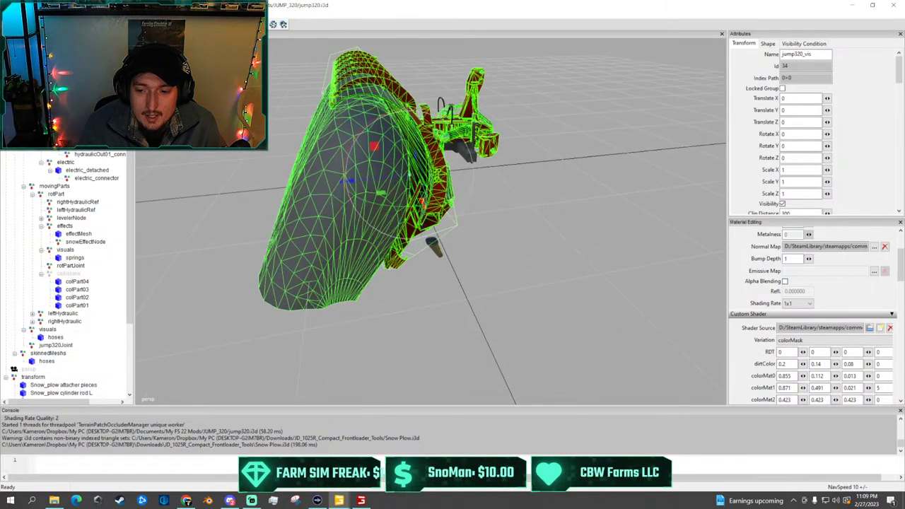
Examine the plow's side, springs and grey front cover with the jump320_vis mesh selected and deselected
left_click_drag(340, 130, 408, 114, "alt")
scroll(408, 113, "down", 2)
middle_click_drag(408, 113, 295, 113, "alt")
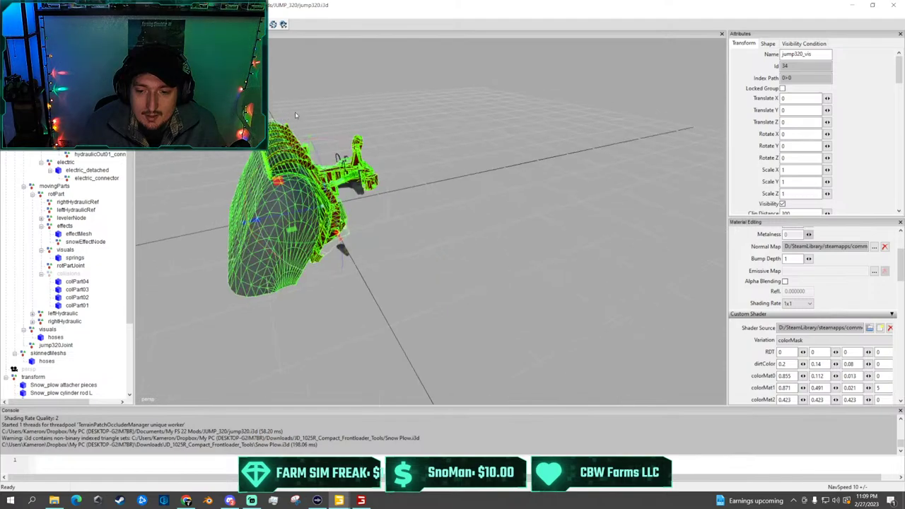
scroll(295, 115, "up", 3)
scroll(294, 115, "up", 2)
left_click_drag(294, 114, 185, 96, "alt")
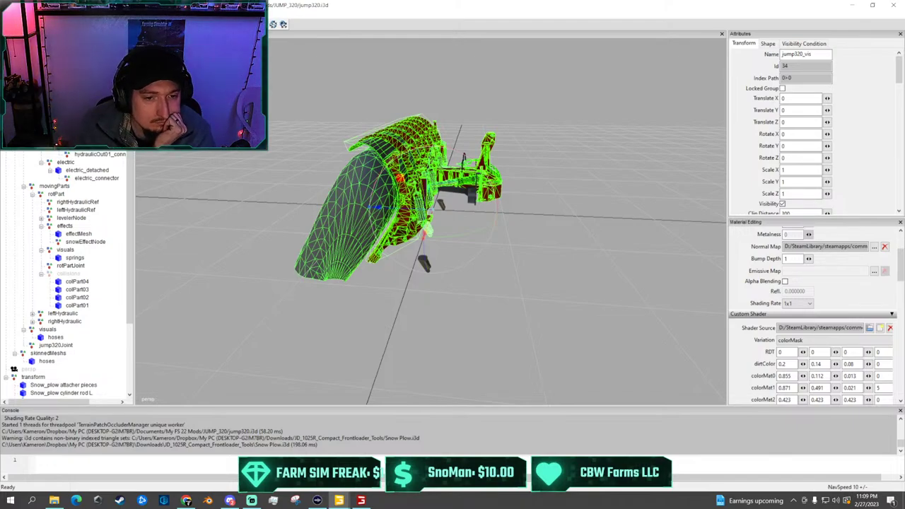
left_click(165, 160)
scroll(432, 212, "up", 3)
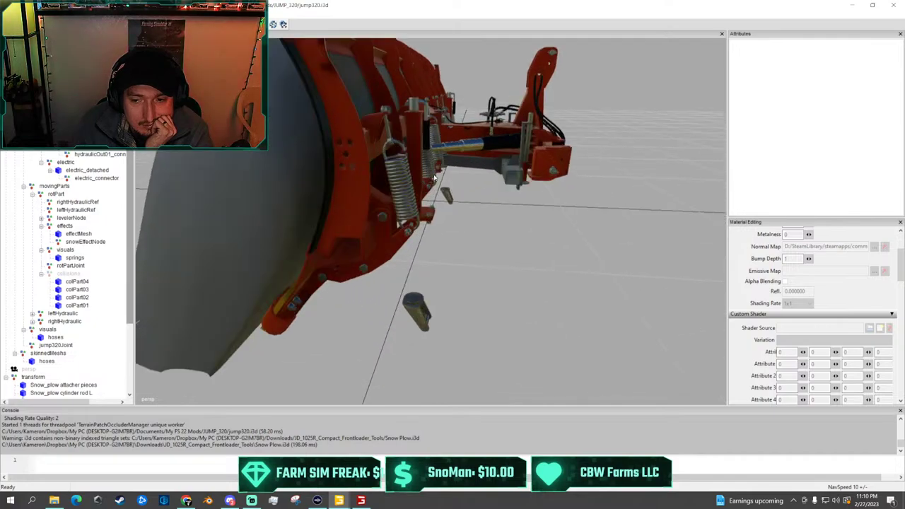
scroll(434, 175, "up", 2)
scroll(431, 180, "down", 4)
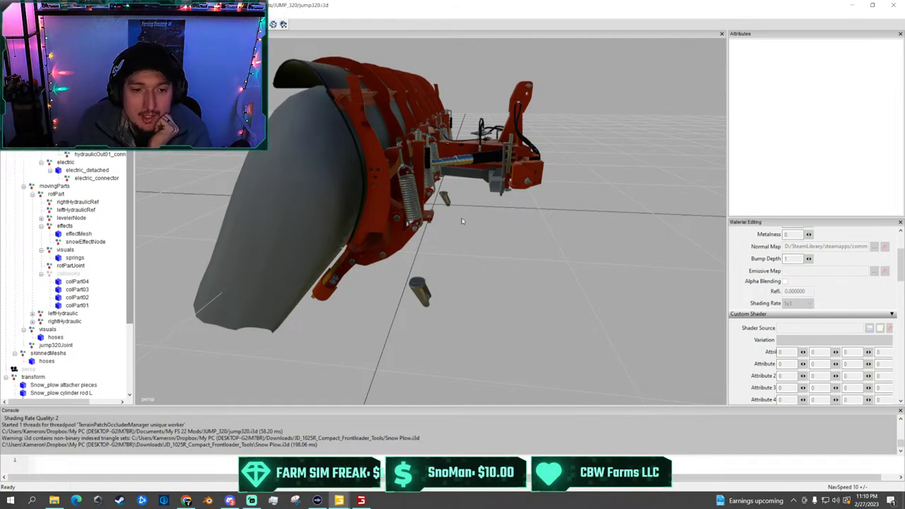
left_click(369, 130)
scroll(353, 126, "down", 4)
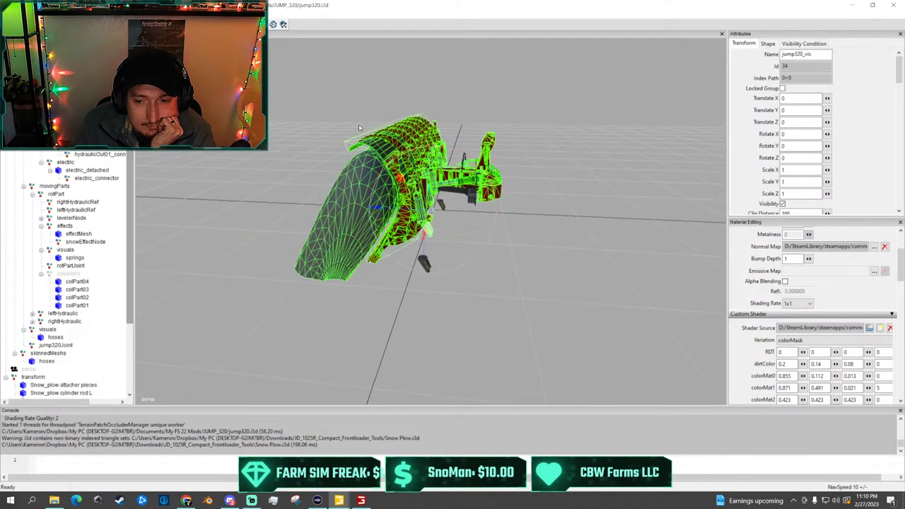
left_click(307, 118)
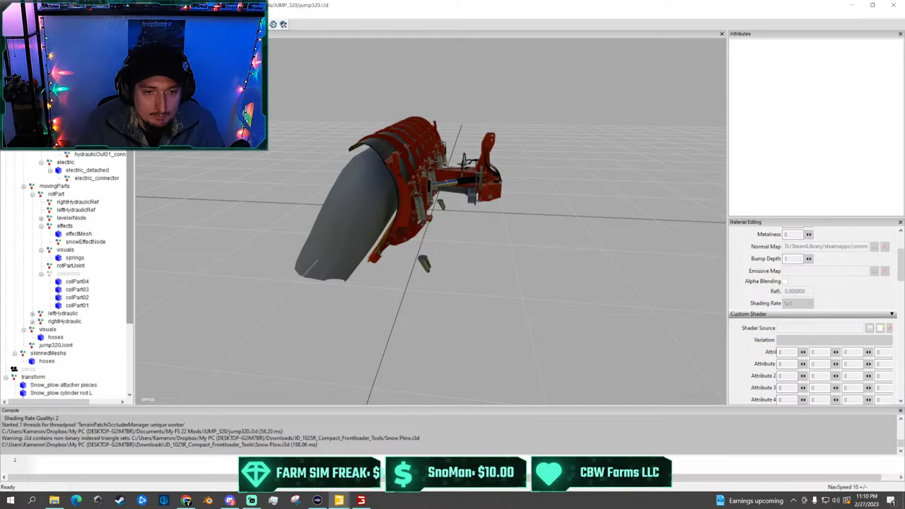
Cut all scene nodes from attachable through the hoses under skinnedMeshs out of the jump320 hierarchy
left_click(62, 68)
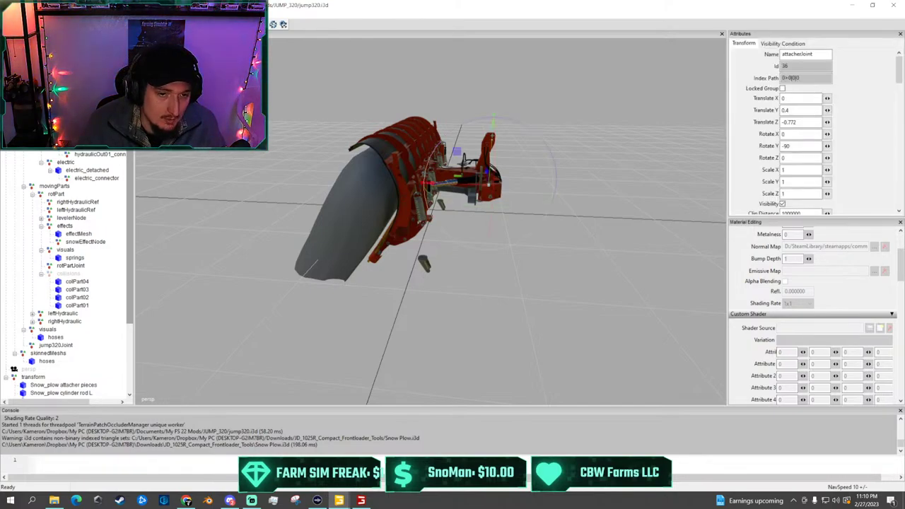
left_click(54, 59)
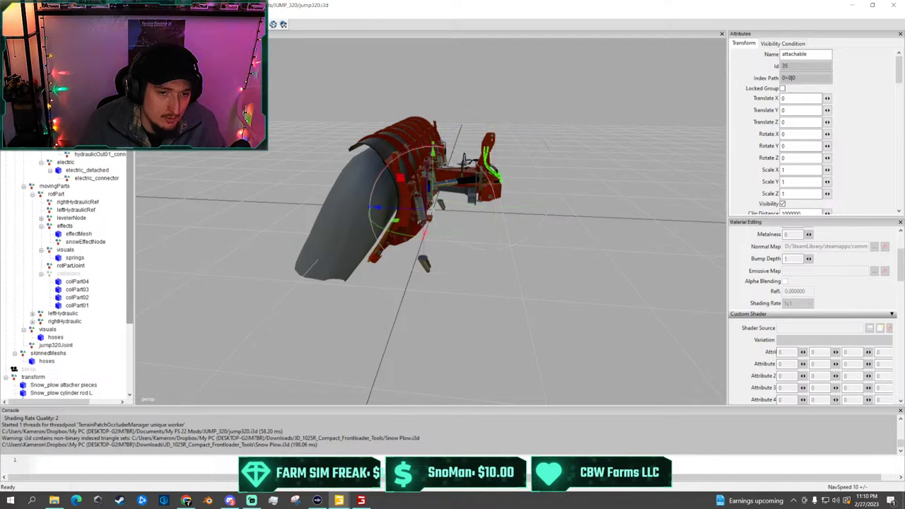
left_click(51, 357, "shift")
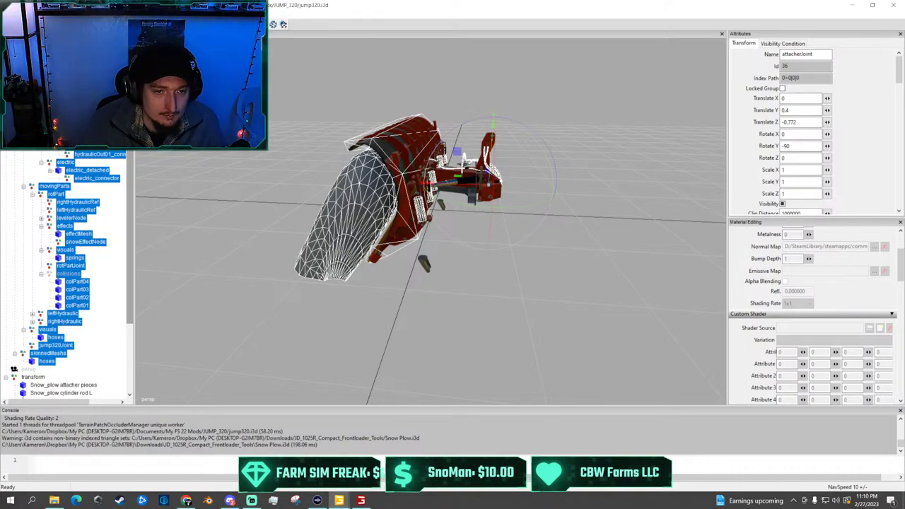
left_click(55, 59)
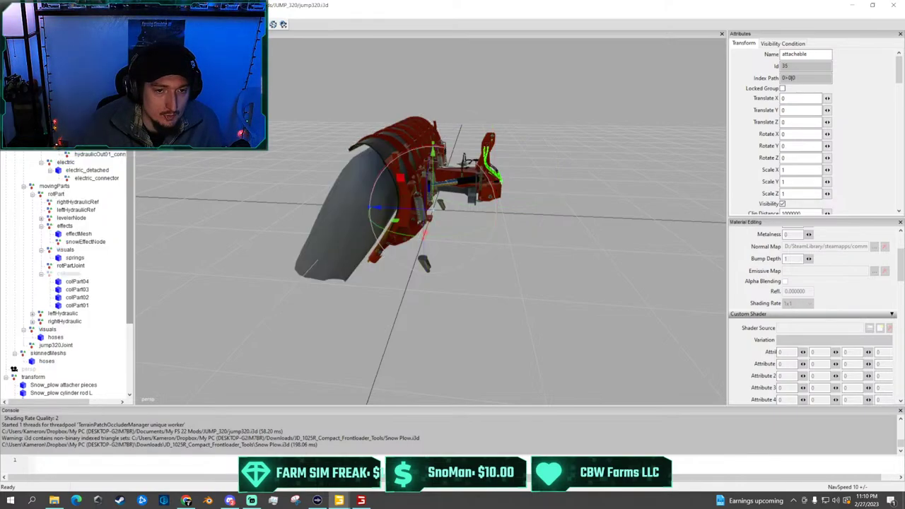
left_click(43, 361, "shift")
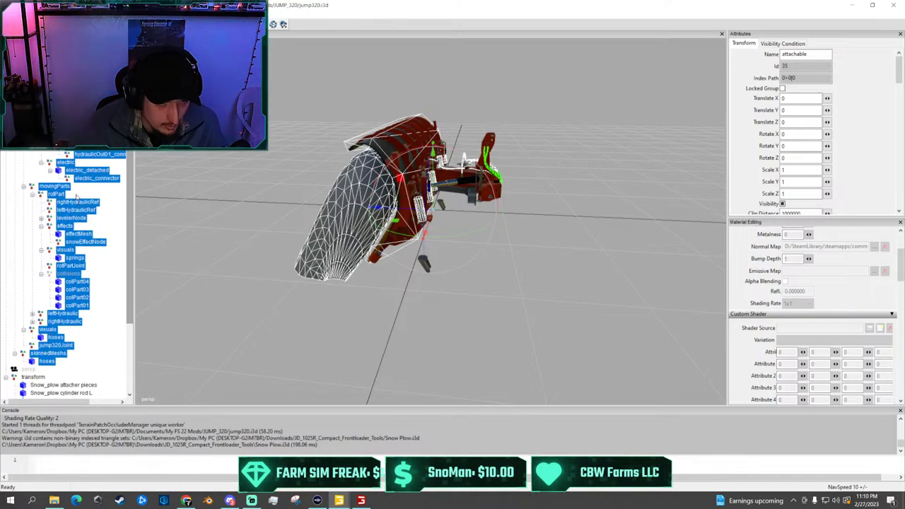
key("Delete")
Paste the cut nodes into the transform group and collapse attachable, movingParts, visuals and skinnedMeshs
left_click(53, 138)
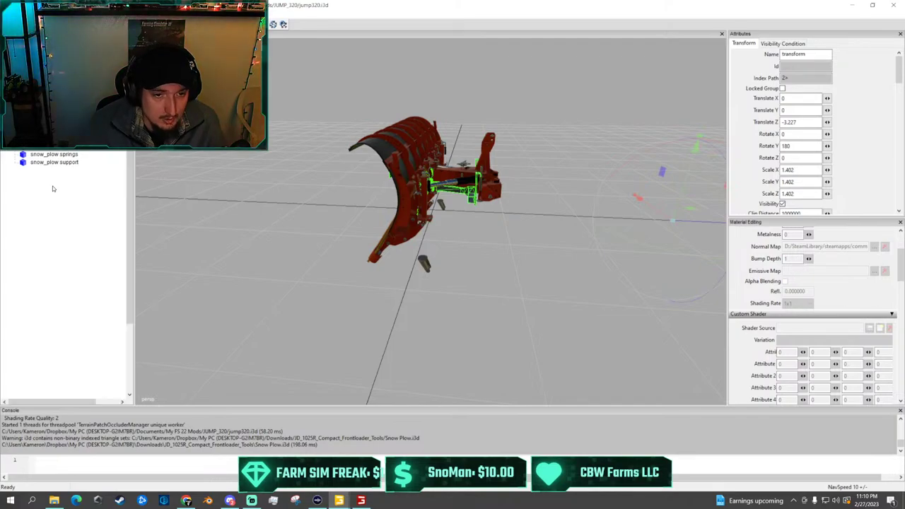
key("ctrl+z")
scroll(74, 171, "down", 4)
scroll(79, 165, "up", 3)
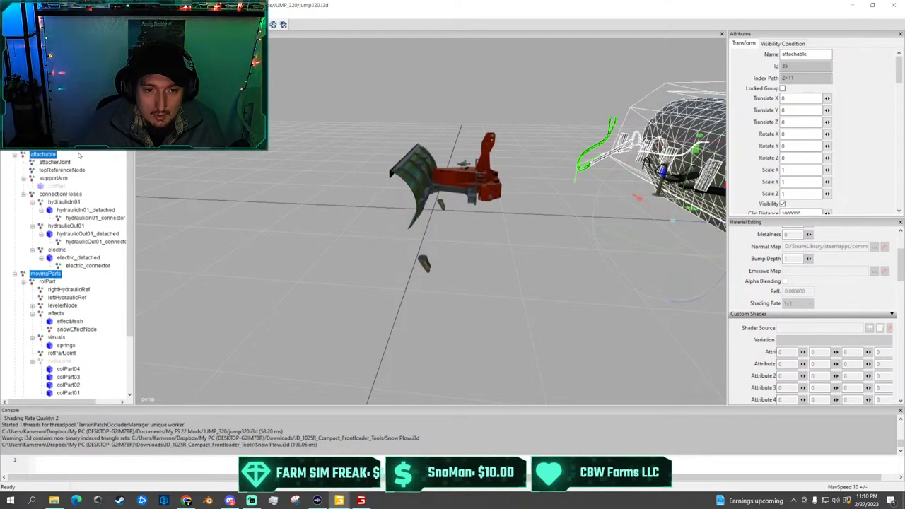
left_click(15, 155)
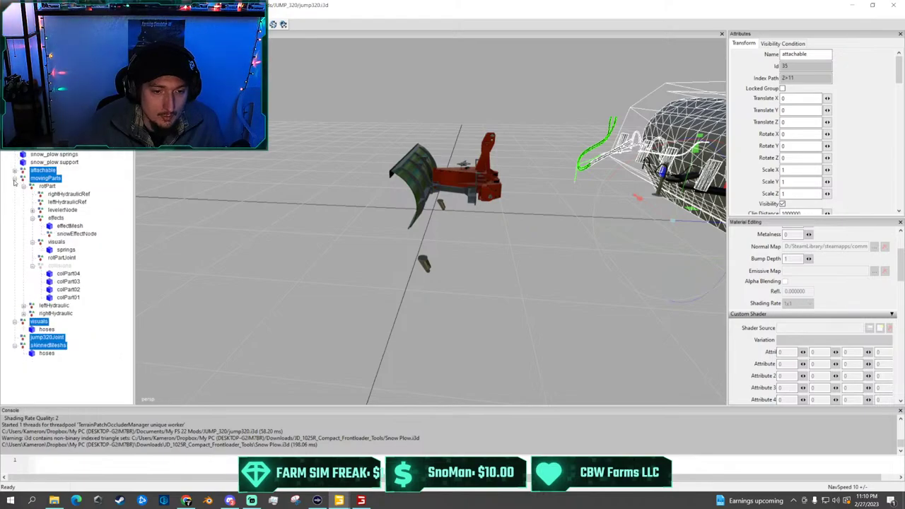
left_click(14, 179)
left_click(15, 186)
left_click(15, 203)
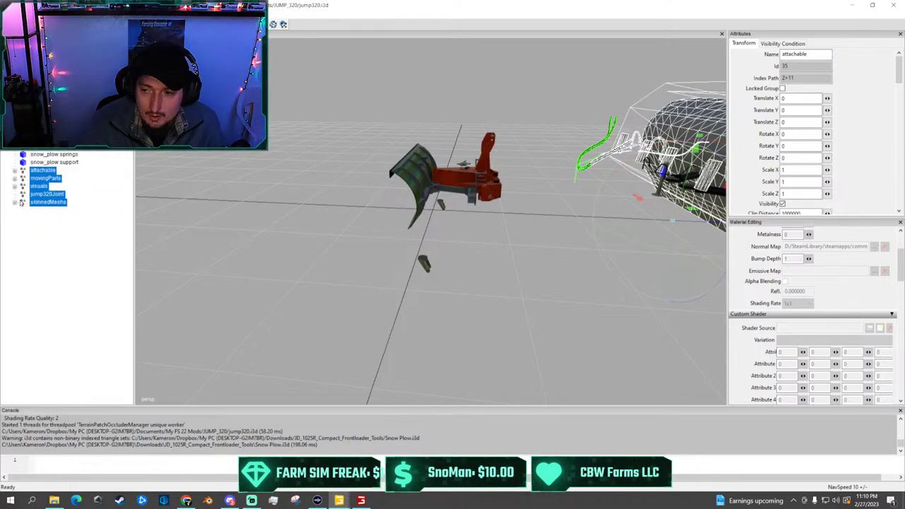
Delete the pasted attachable, movingParts, visuals, jump320Joint and skinnedMeshs nodes from the transform group
scroll(452, 174, "up", 1)
scroll(499, 174, "down", 4)
left_click_drag(499, 174, 569, 175, "alt")
scroll(570, 173, "up", 3)
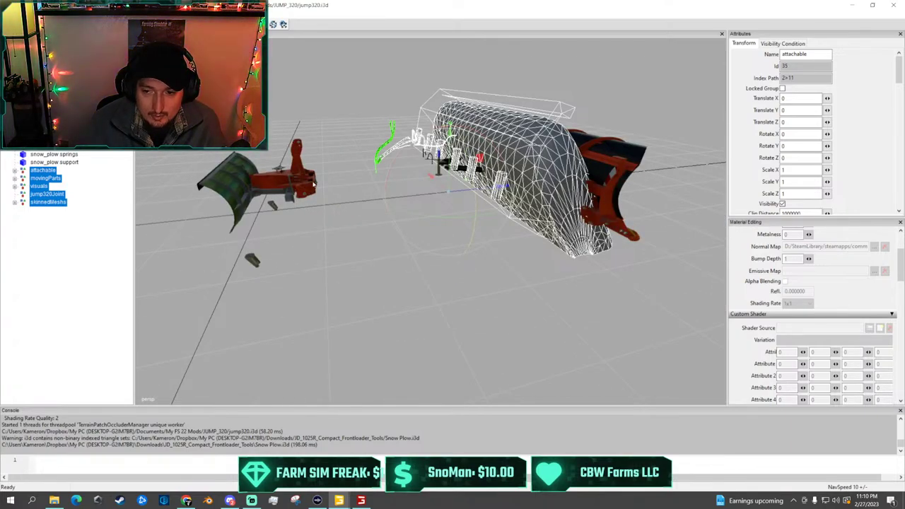
key("Delete")
scroll(235, 170, "down", 3)
mouse_move(232, 170)
left_mouse_down("alt")
mouse_move(207, 170)
mouse_move(222, 166)
left_mouse_up("alt")
scroll(222, 166, "up", 3)
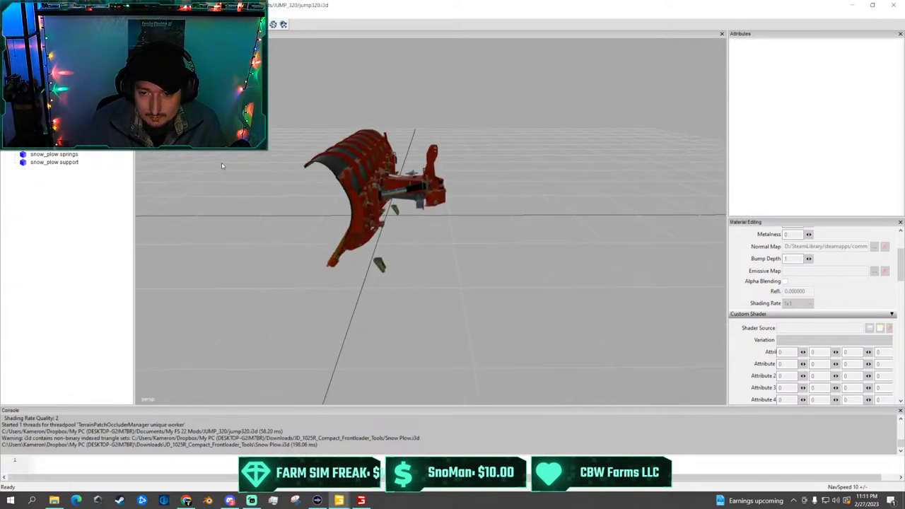
middle_click_drag(214, 169, 215, 170)
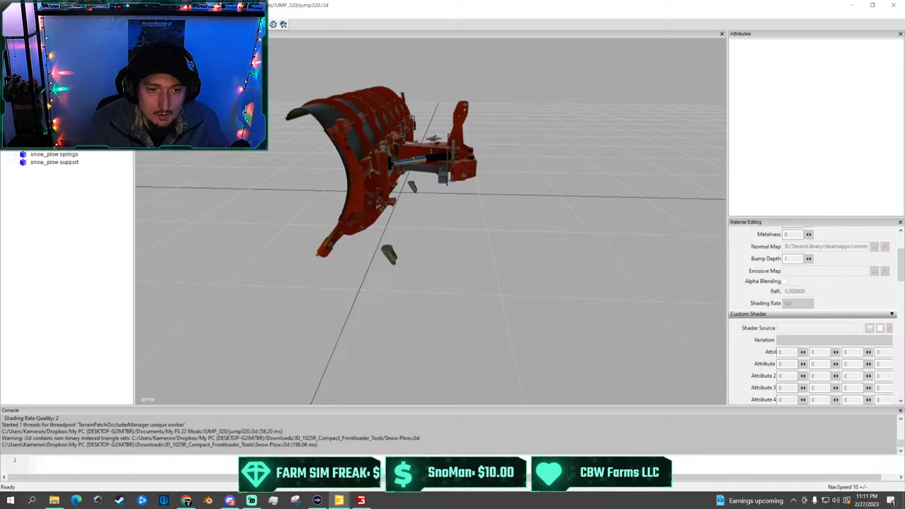
Check which parts of the remaining plow belong to the transform group and which to the jump320_vis mesh
left_click(34, 106)
scroll(305, 120, "down", 2)
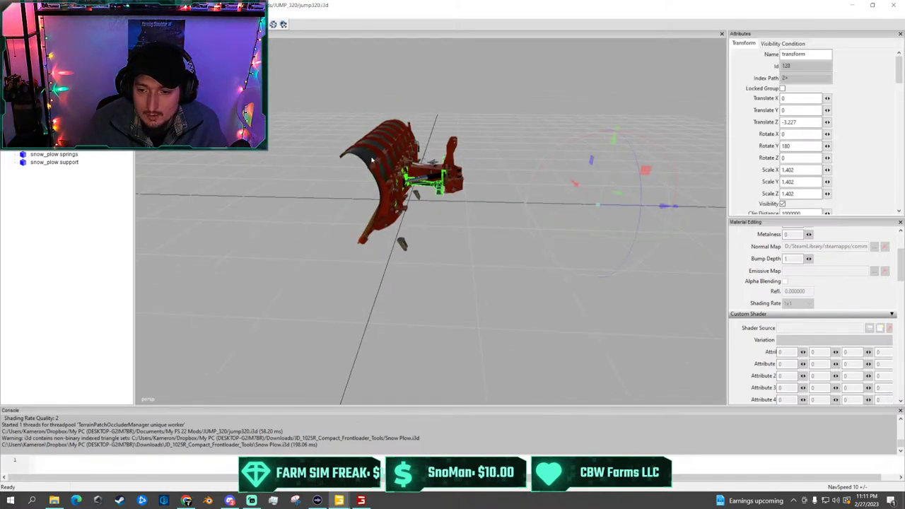
left_click(287, 167)
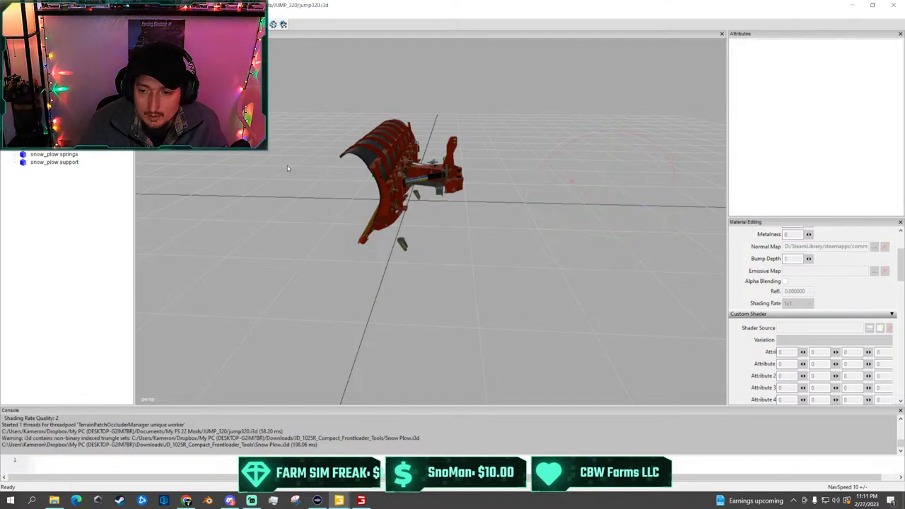
left_click(465, 180)
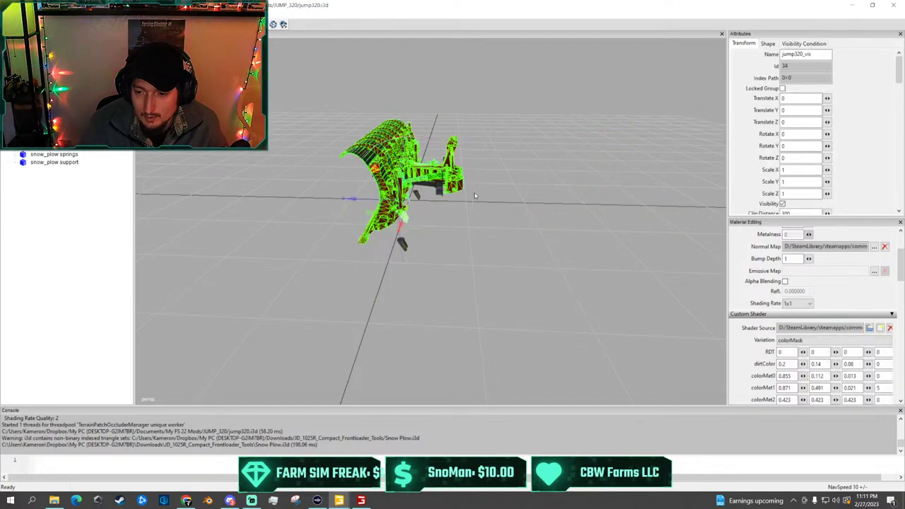
scroll(455, 182, "up", 2)
scroll(455, 182, "down", 2)
left_click_drag(455, 182, 368, 160, "alt")
right_click_drag(368, 160, 348, 154)
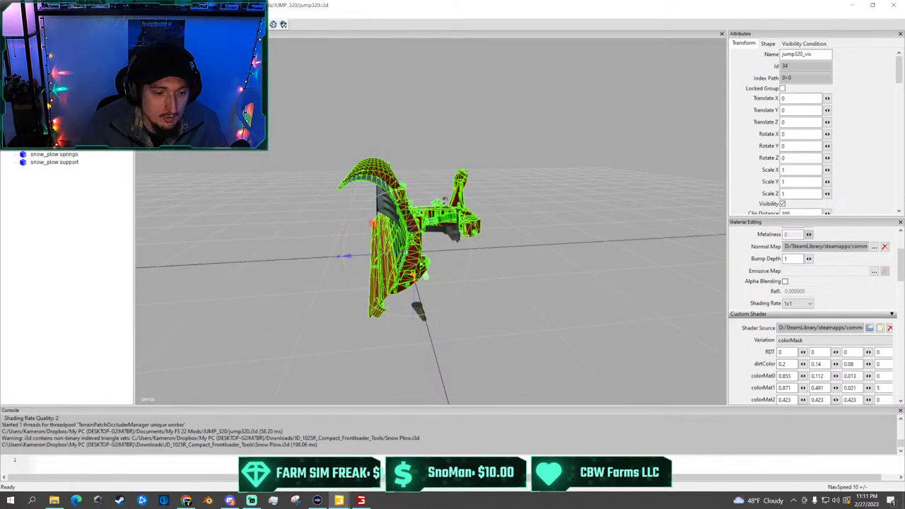
Undo the deletion, pasting and cutting of the attachable through skinnedMeshs nodes
key("ctrl+z")
key("ctrl+z")
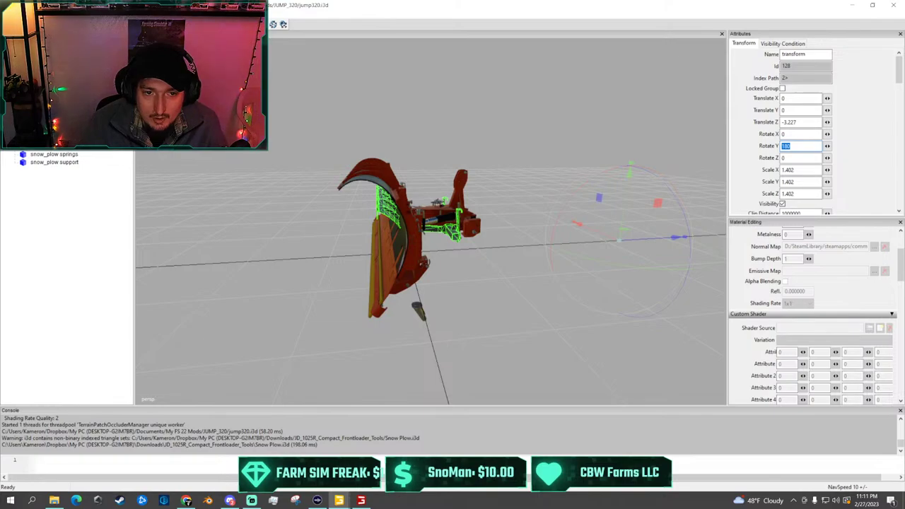
key("ctrl+z")
key("ctrl+z")
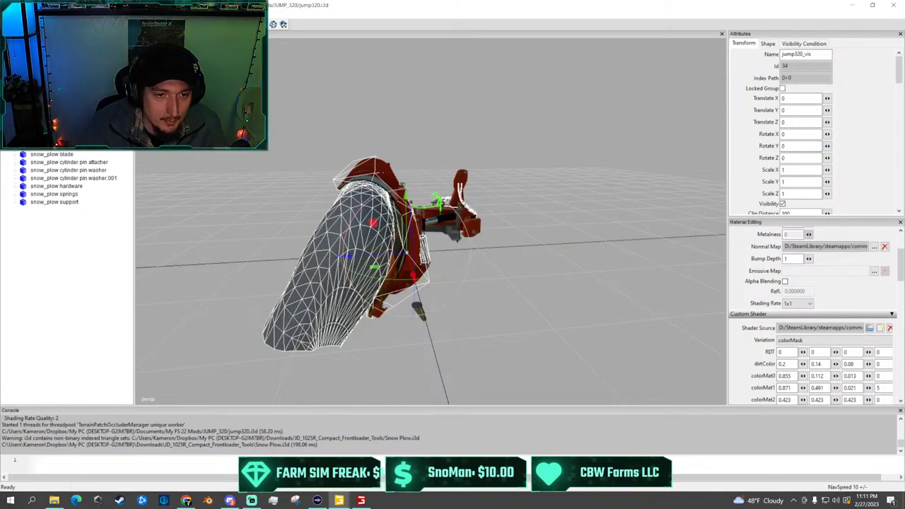
Try to move the jump320_vis mesh along the Z axis to about -2.54 with its child nodes still attached
left_click(40, 242)
left_click(51, 52)
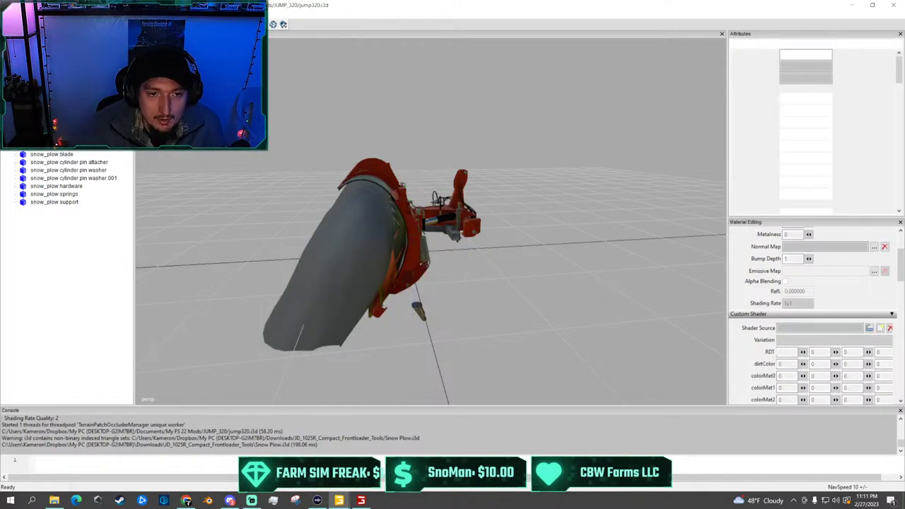
left_click(54, 59)
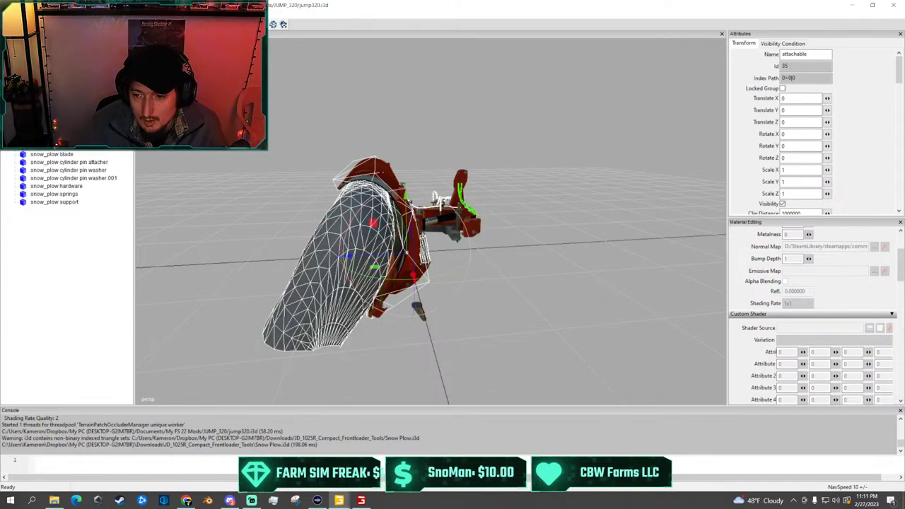
left_click(506, 169)
left_click(482, 232)
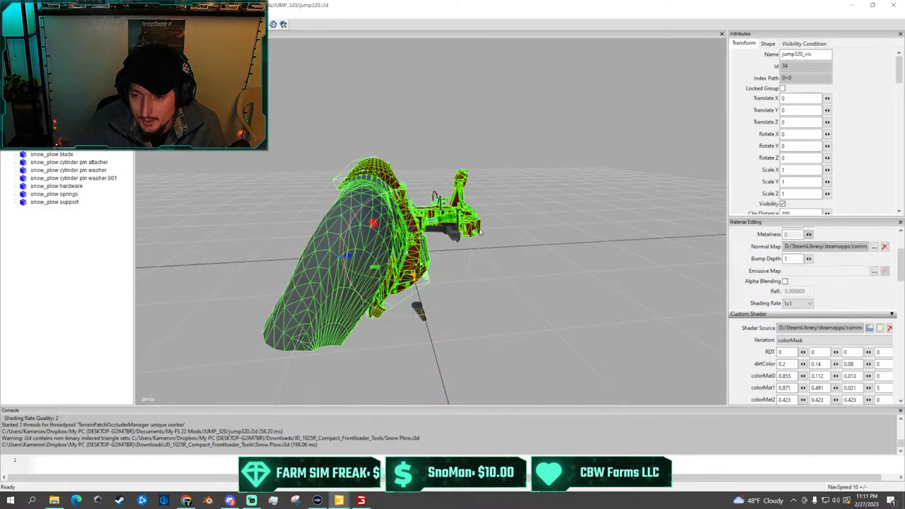
left_click_drag(355, 260, 546, 237)
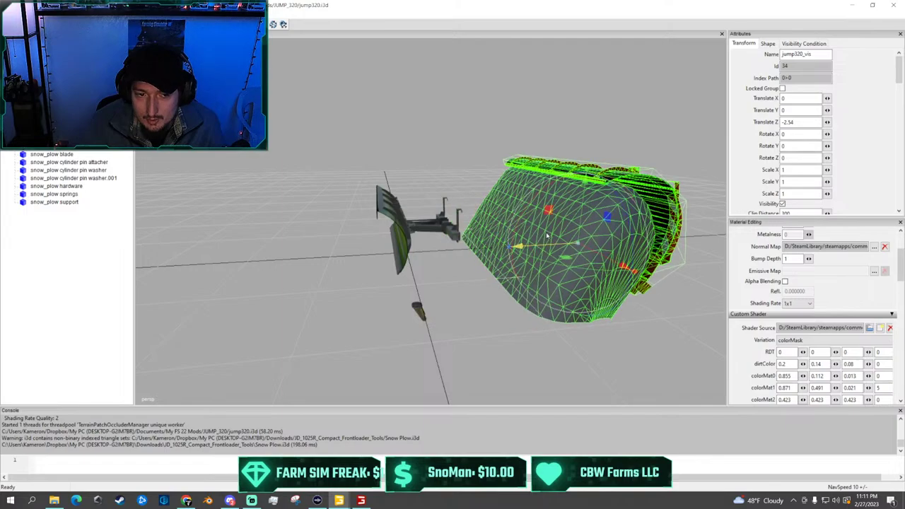
key("ctrl+z")
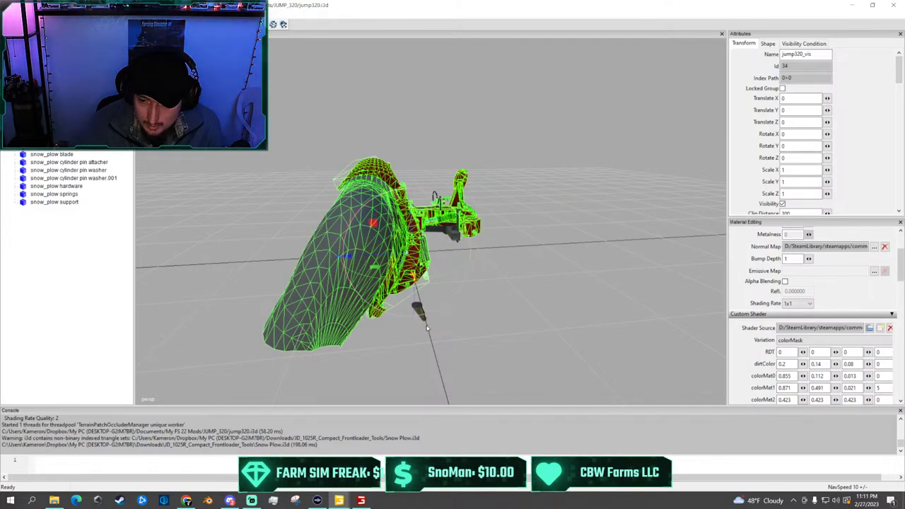
Examine how the jump320_vis mesh overlaps the imported snow plow pieces around the hitch and the back of the blade
left_click(425, 320)
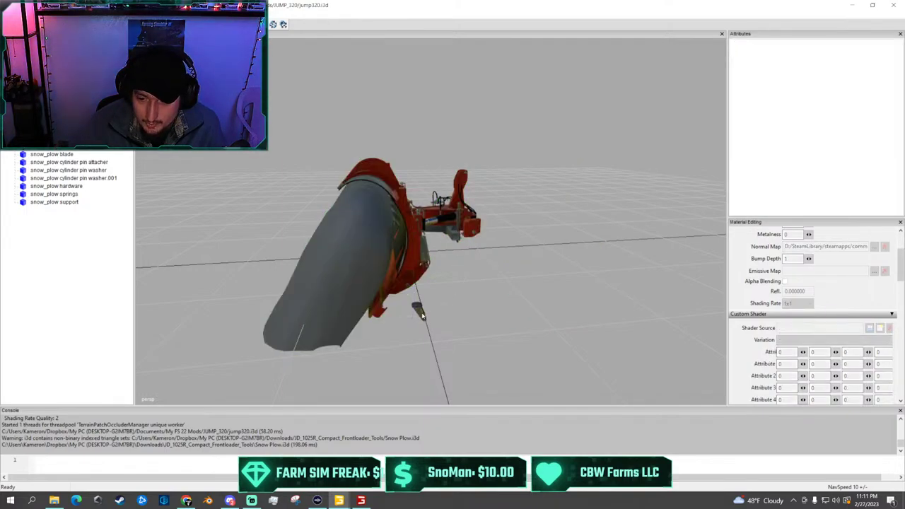
left_click(403, 285)
scroll(498, 266, "up", 3)
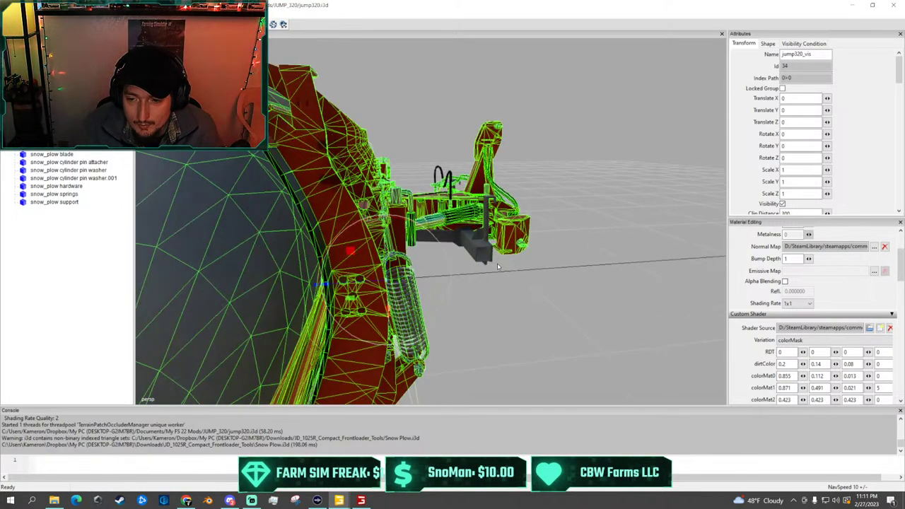
left_click_drag(497, 267, 442, 262, "alt")
scroll(401, 258, "down", 4)
scroll(514, 278, "up", 1)
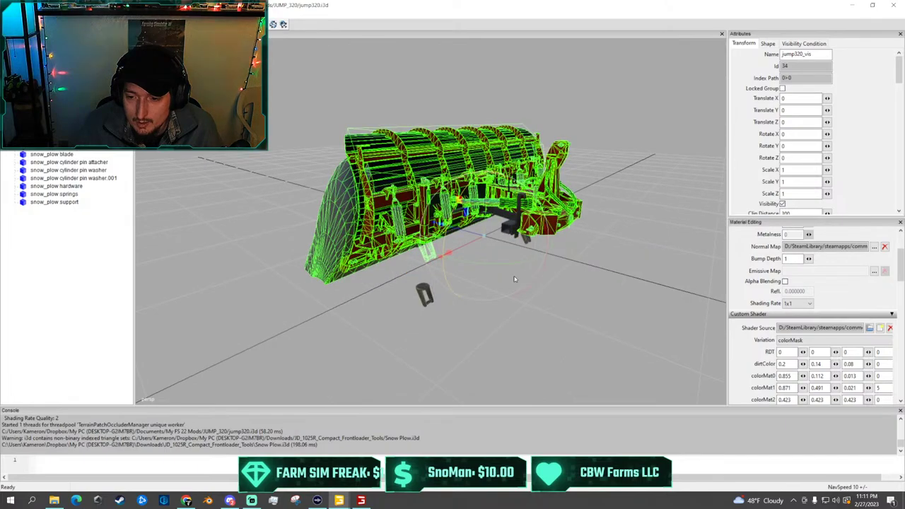
left_click(570, 290)
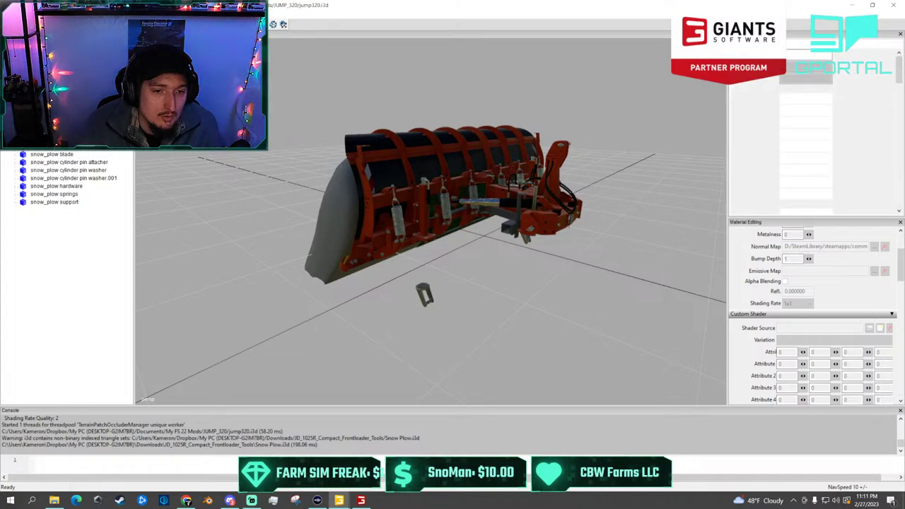
Cut attachable, movingParts, visuals, jump320Joint and skinnedMeshs out of jump320_vis and paste them at the root level of the scene
left_click(565, 187)
left_click(55, 202, "shift")
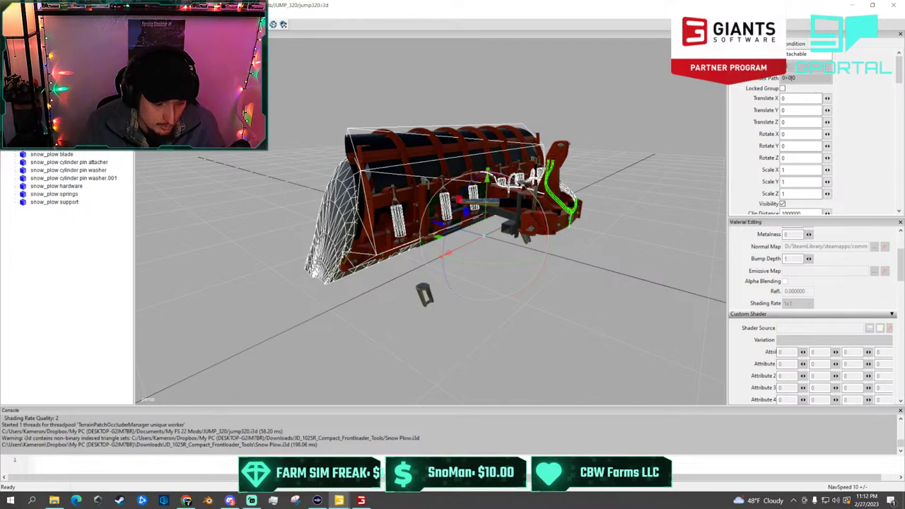
key("Delete")
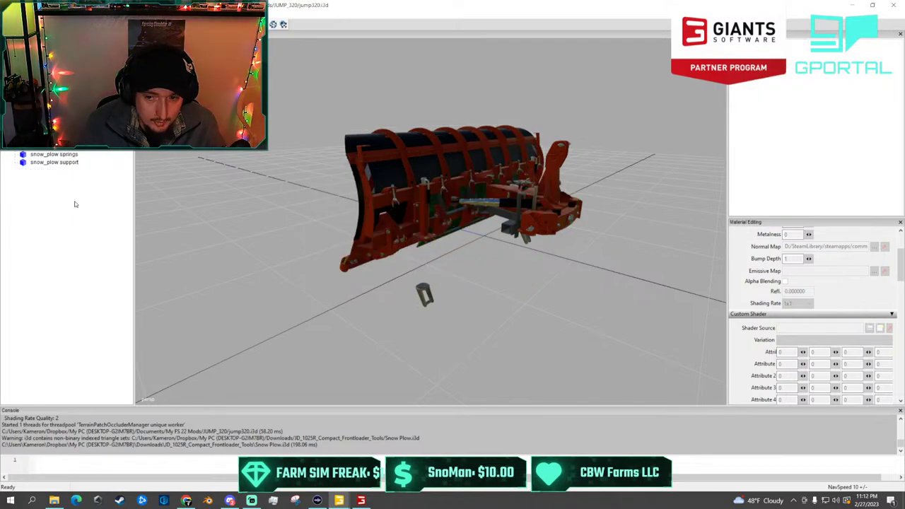
key("ctrl+z")
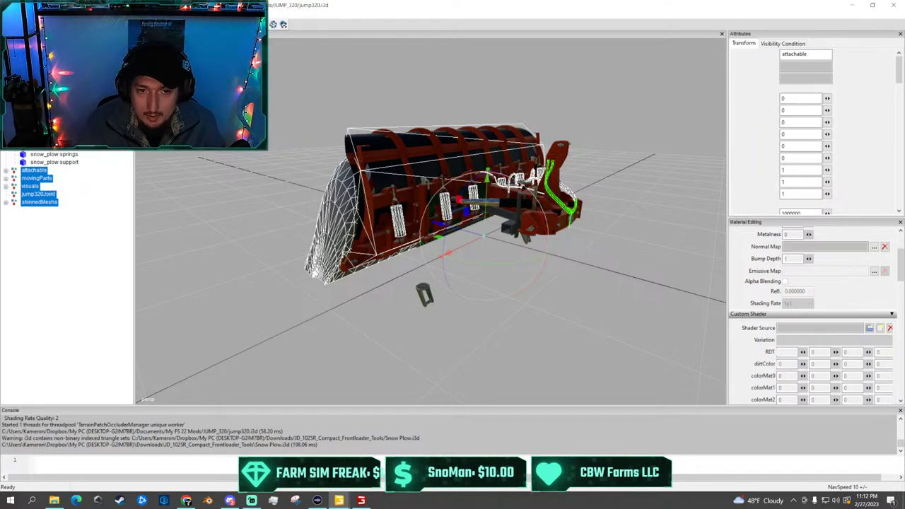
Move the jump320_vis mesh along Z to about -2.071 and shift its parent jump320_main_component further away from the plow
scroll(362, 116, "up", 1)
middle_click_drag(431, 226, 274, 236, "alt")
left_click_drag(274, 237, 466, 251, "alt")
scroll(318, 243, "down", 3)
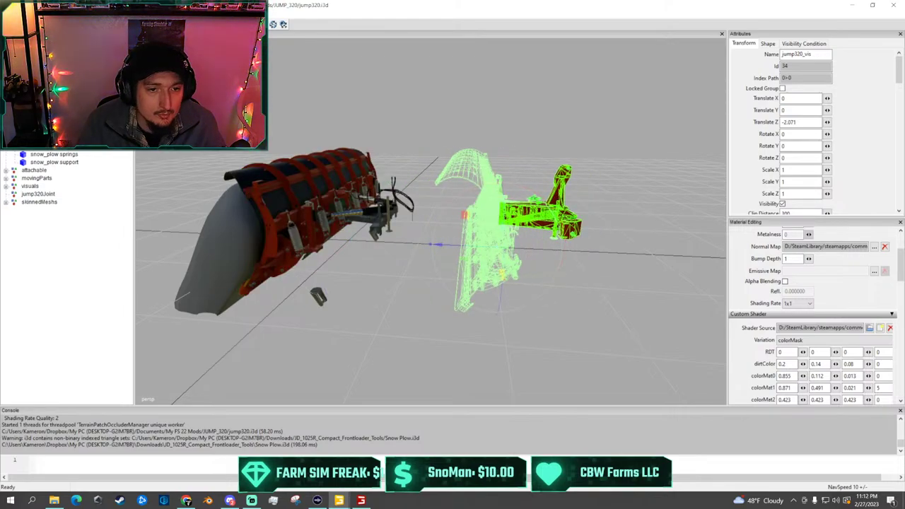
left_click(50, 43)
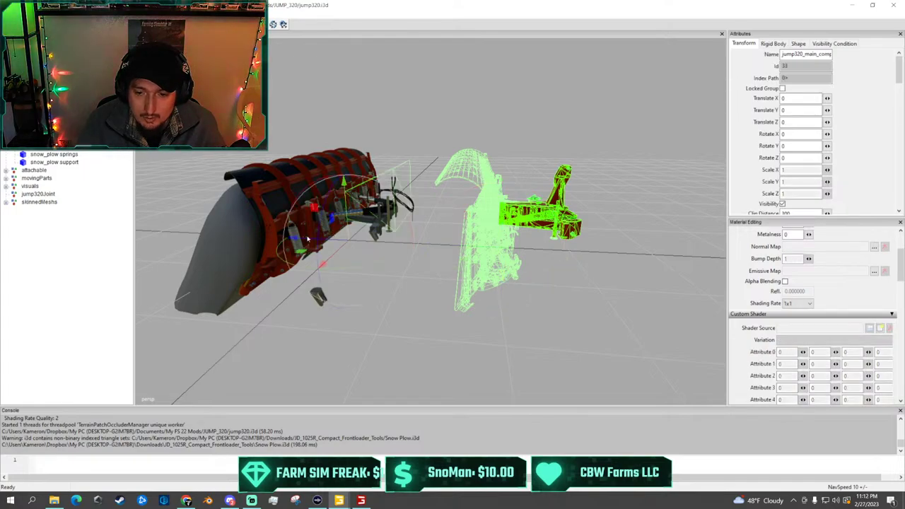
left_click_drag(355, 242, 445, 214)
Inspect the snow plow attacher piece and the effectMesh under movingParts, viewing the blade from behind and in front
left_click(382, 216)
scroll(423, 219, "down", 4)
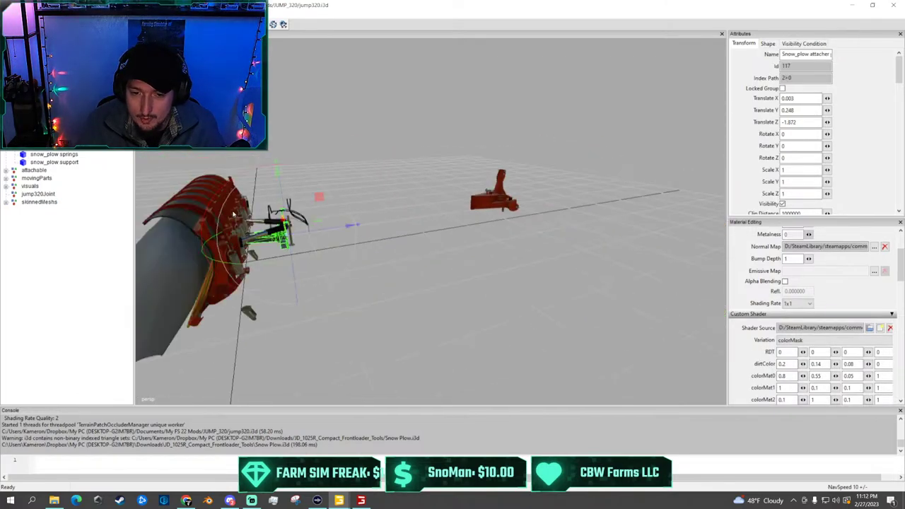
left_click(173, 210)
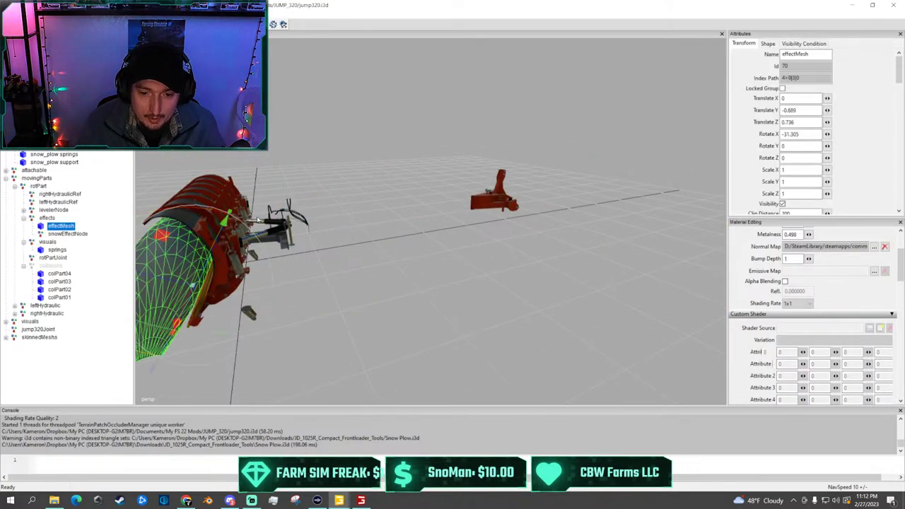
middle_click_drag(309, 257, 289, 224)
scroll(328, 209, "up", 3)
left_click_drag(329, 209, 540, 238, "alt")
scroll(540, 238, "down", 5)
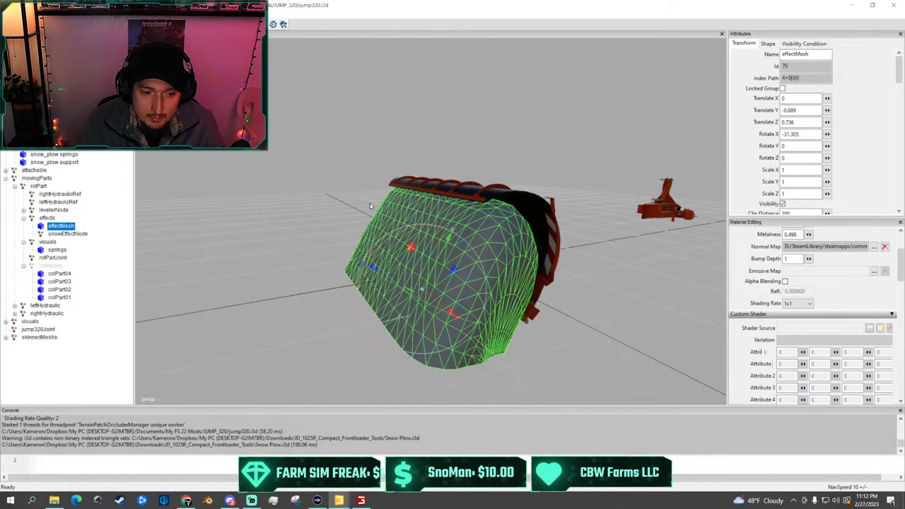
left_click(540, 238)
middle_click_drag(540, 238, 421, 261)
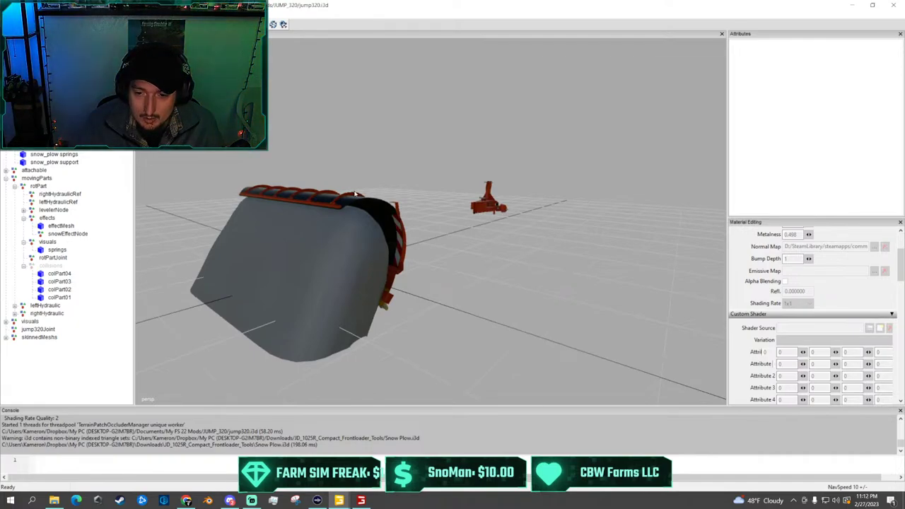
Move the jump320_vis mesh back toward the plow along Z to about -0.573
left_click(487, 206)
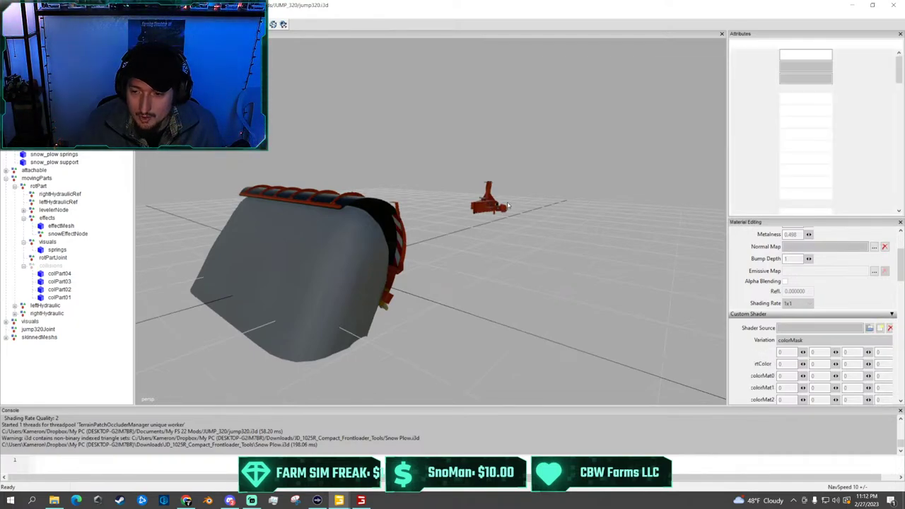
left_click_drag(486, 206, 406, 205, "alt")
scroll(406, 205, "up", 3)
scroll(406, 206, "down", 5)
middle_click_drag(457, 229, 467, 212)
scroll(466, 212, "down", 1)
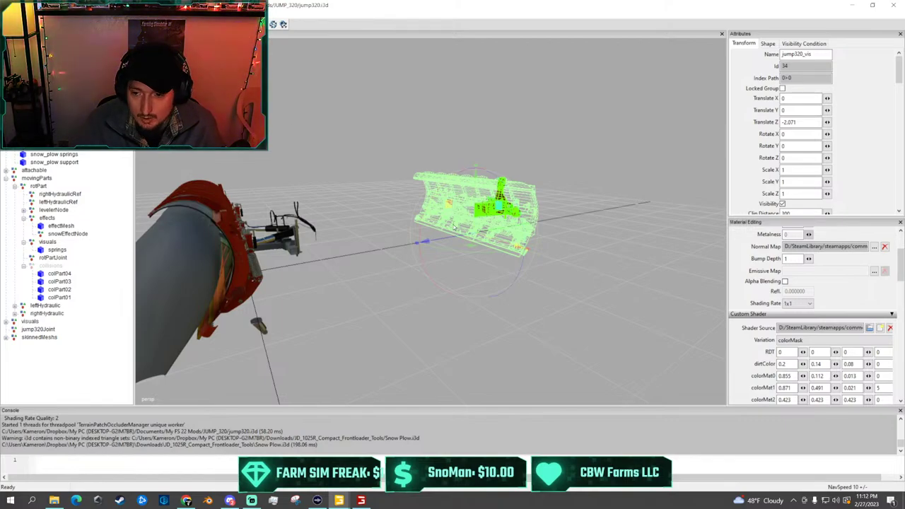
left_click_drag(439, 243, 345, 248)
key("ctrl+z")
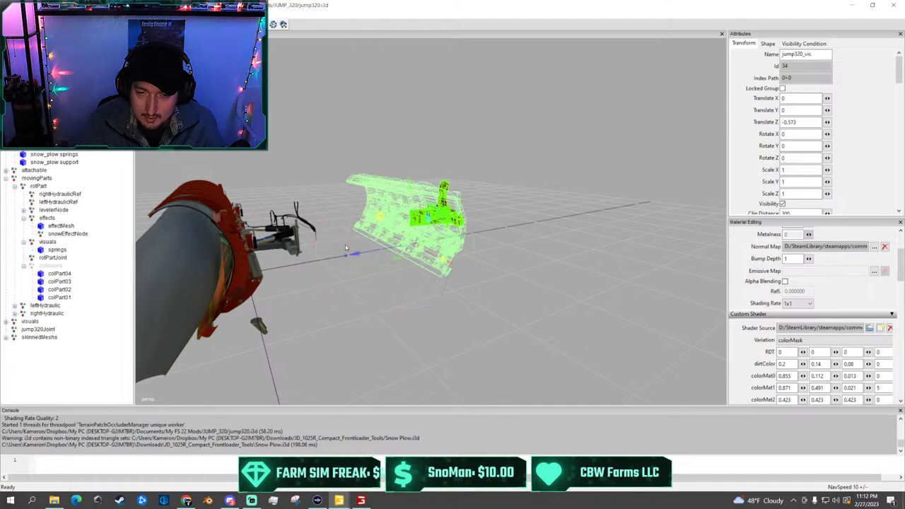
Examine the plow left at the origin from several sides and identify the springs mesh under movingParts
middle_click_drag(347, 218, 287, 170)
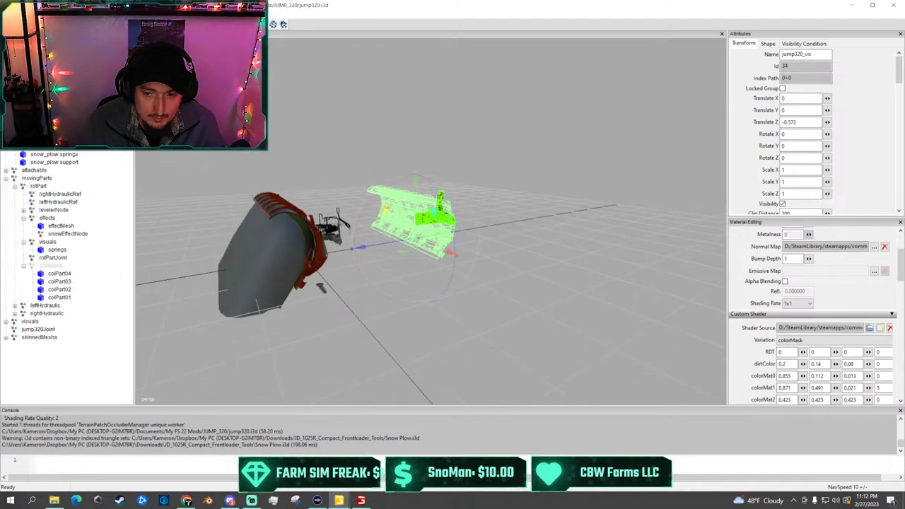
scroll(464, 231, "up", 5)
left_click_drag(464, 232, 386, 223, "alt")
scroll(386, 222, "down", 3)
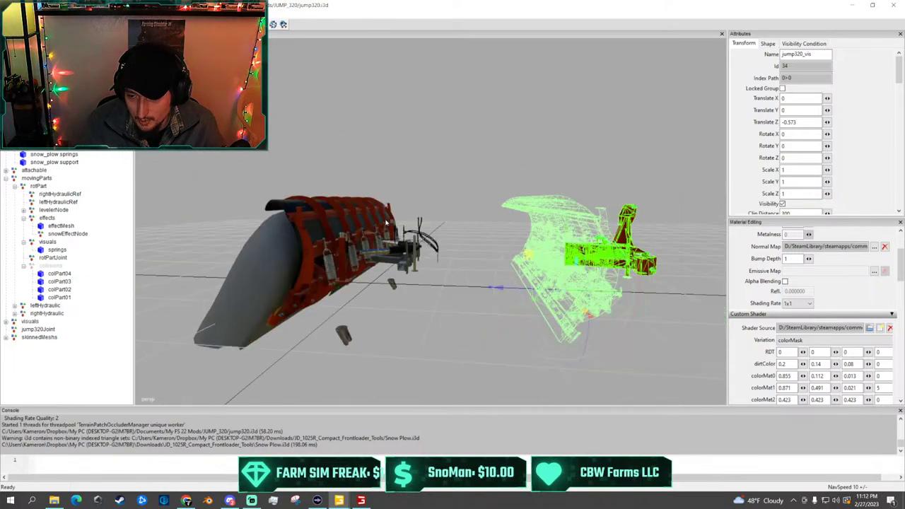
scroll(386, 222, "down", 4)
middle_click_drag(386, 222, 311, 217, "alt")
scroll(247, 205, "up", 4)
scroll(306, 216, "down", 3)
left_click_drag(306, 216, 326, 197, "alt")
scroll(326, 196, "up", 4)
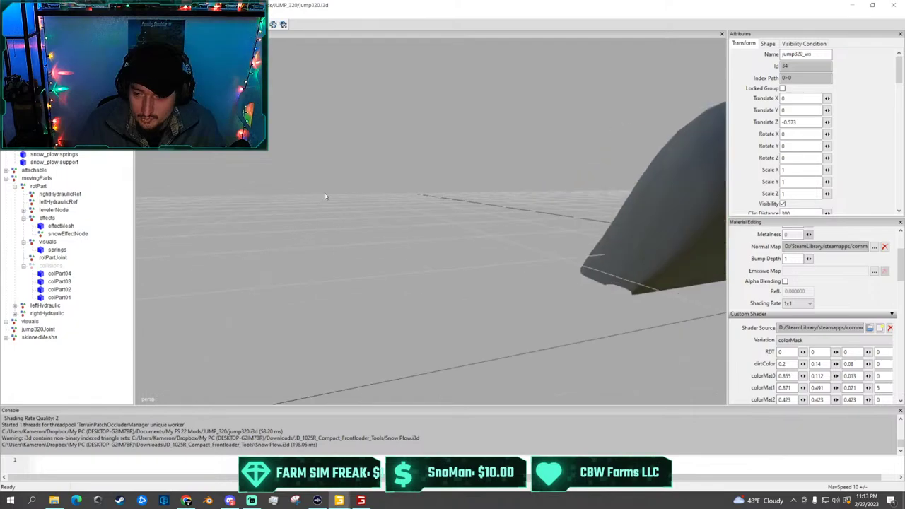
middle_click_drag(326, 196, 438, 212)
left_click(447, 215)
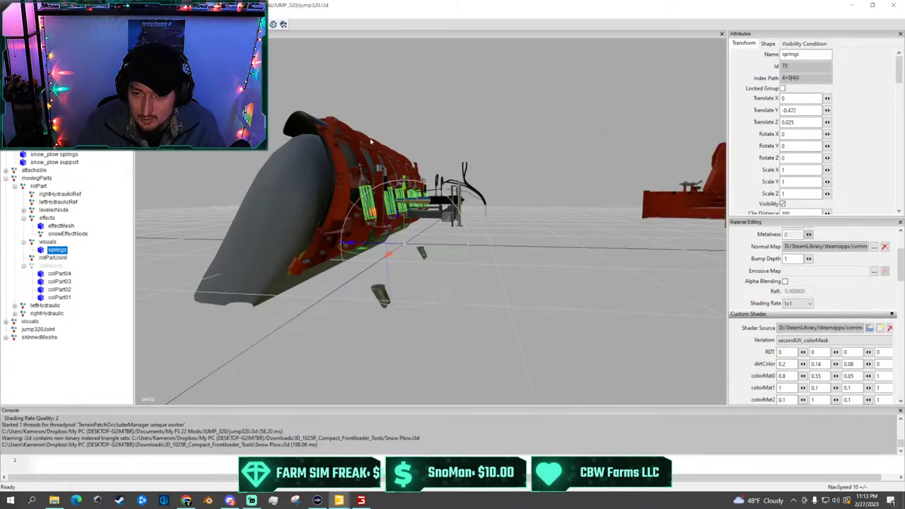
left_click(347, 132)
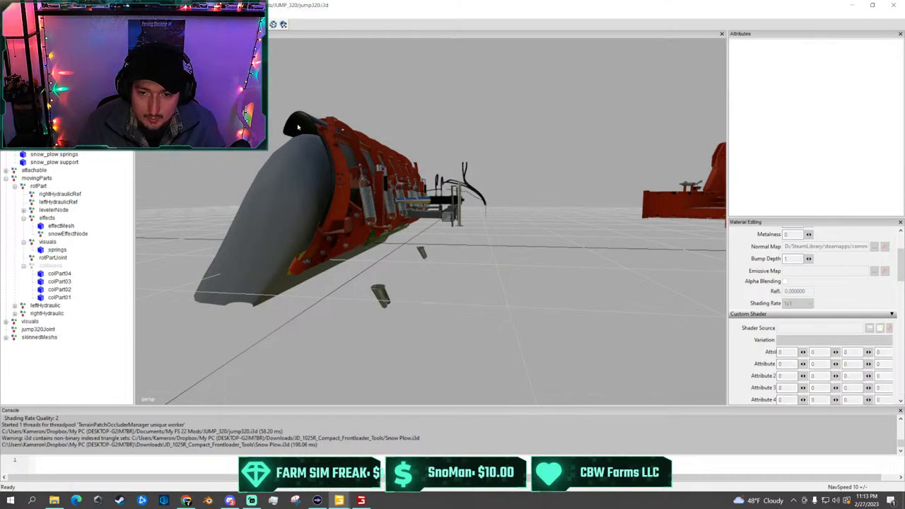
Compare the separated jump320_vis mesh with the red plow, springs and hydraulics remaining at the origin
left_click(42, 43)
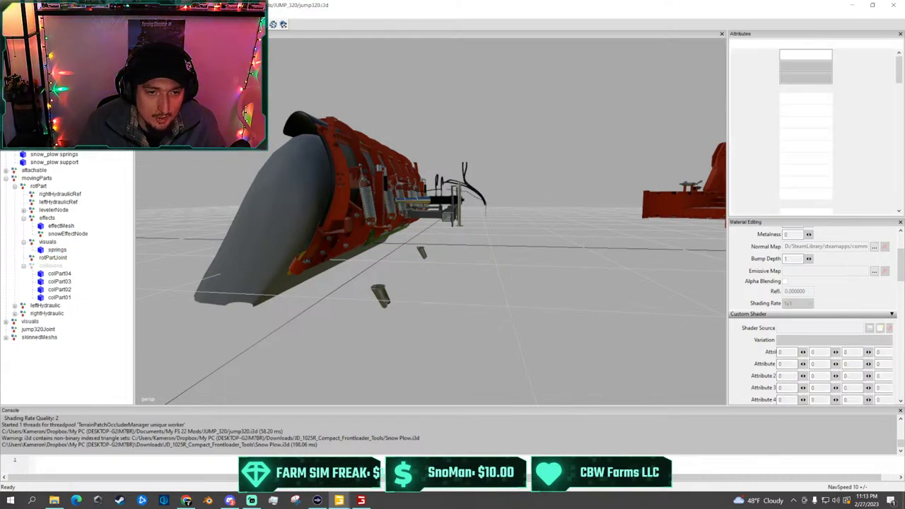
left_click(46, 51)
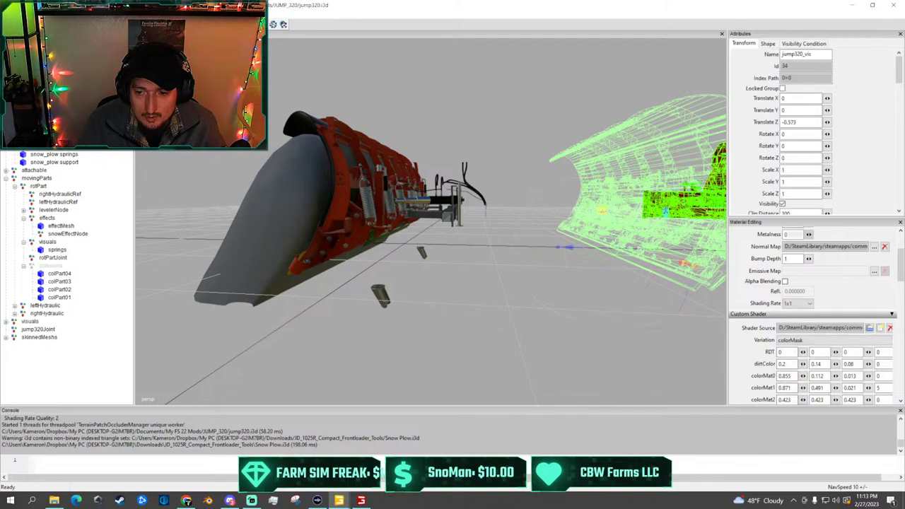
scroll(311, 83, "down", 4)
scroll(311, 81, "down", 1)
scroll(358, 88, "up", 2)
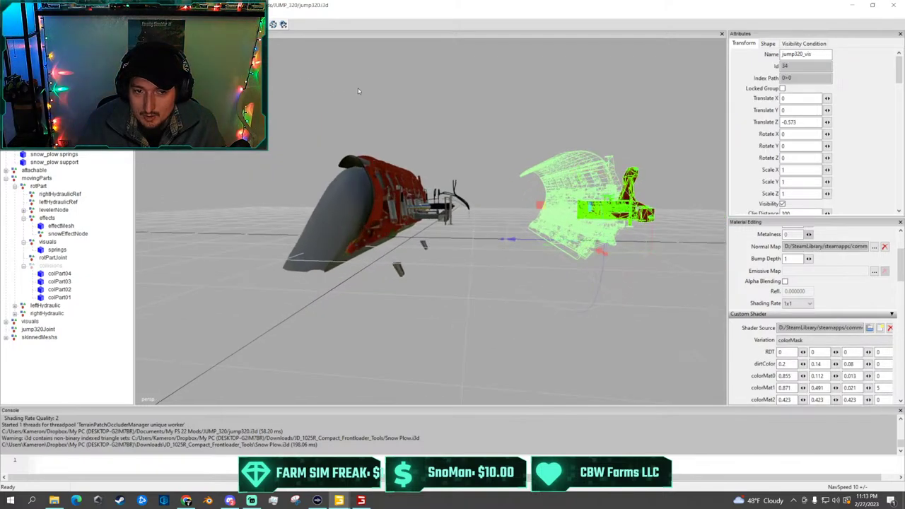
scroll(362, 92, "up", 5)
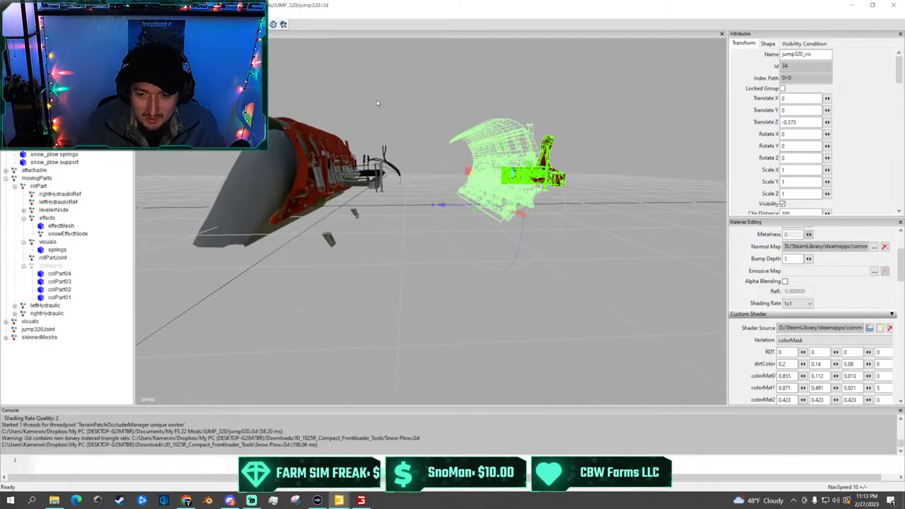
scroll(350, 97, "up", 8)
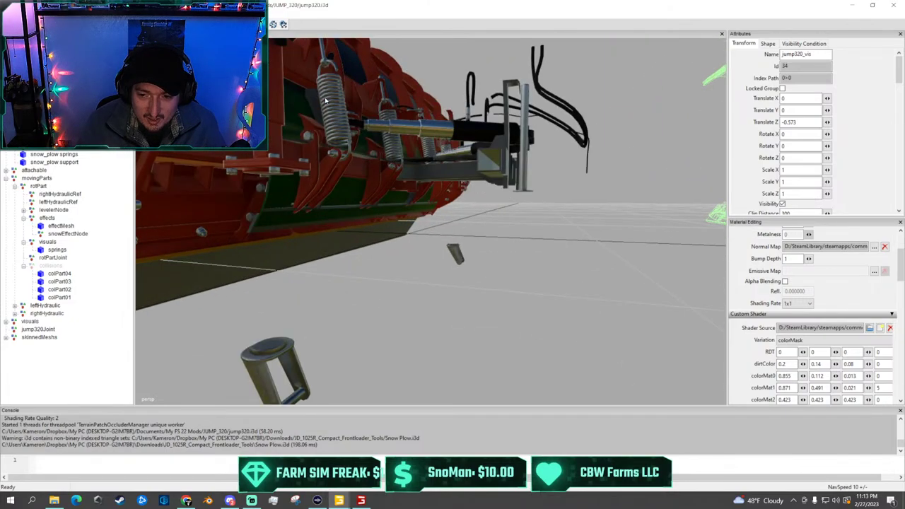
scroll(325, 100, "down", 8)
left_click_drag(325, 100, 340, 89, "alt")
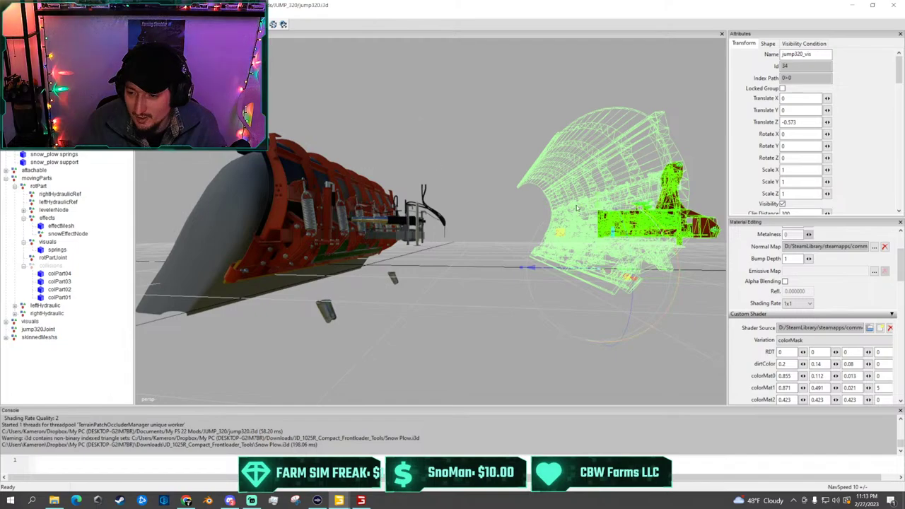
scroll(403, 122, "down", 5)
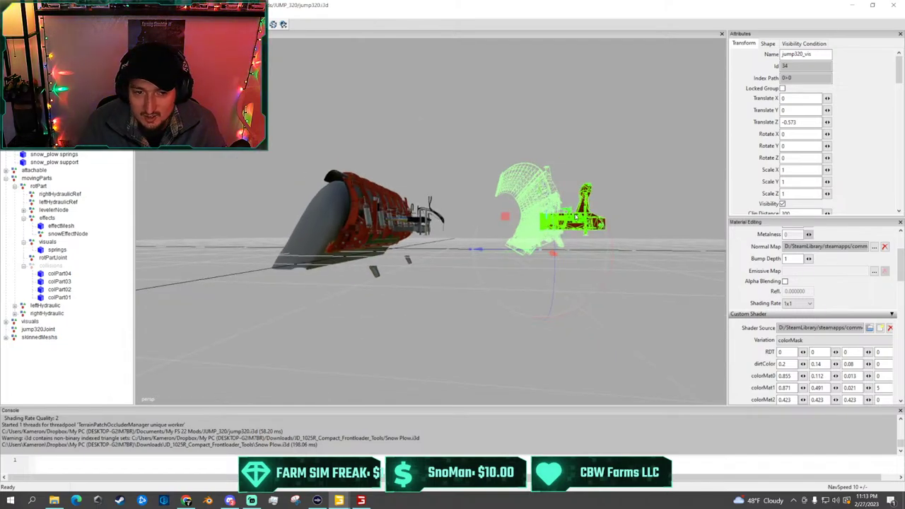
Delete the separated jump320_vis mesh from the scene
right_click(575, 215)
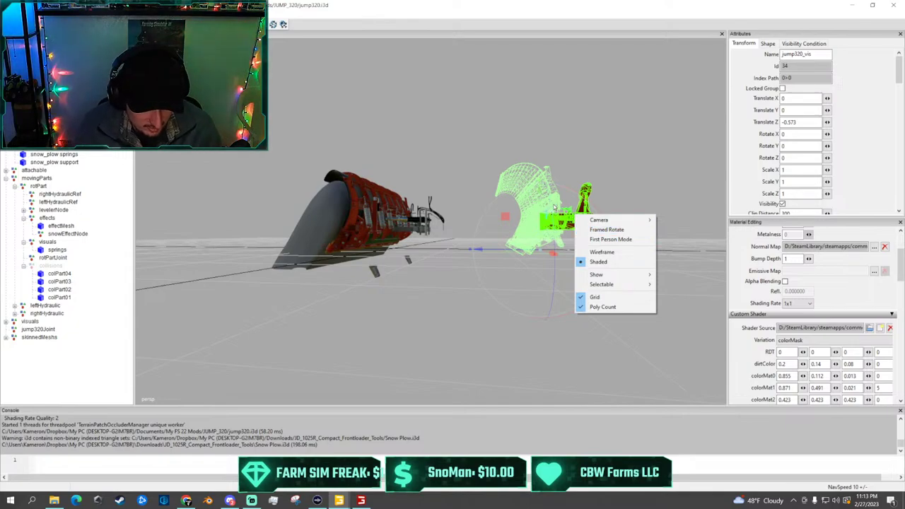
left_click(592, 163)
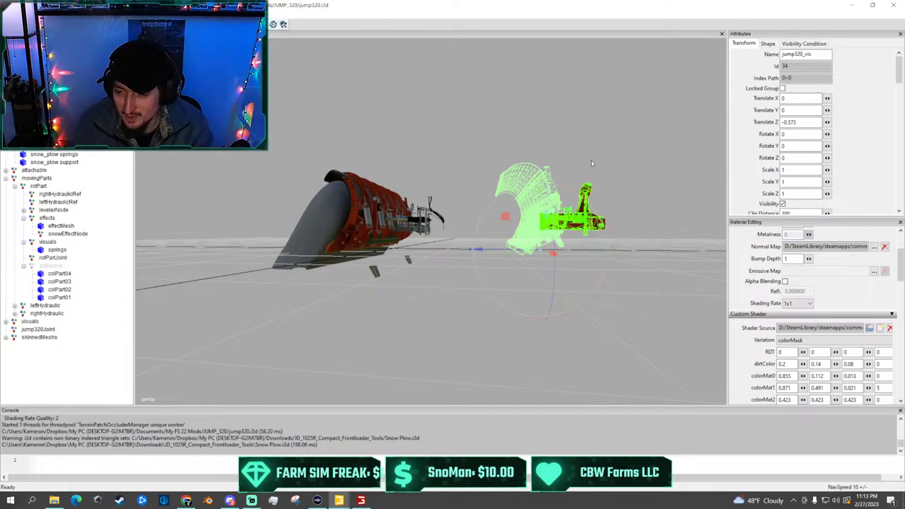
key("Delete")
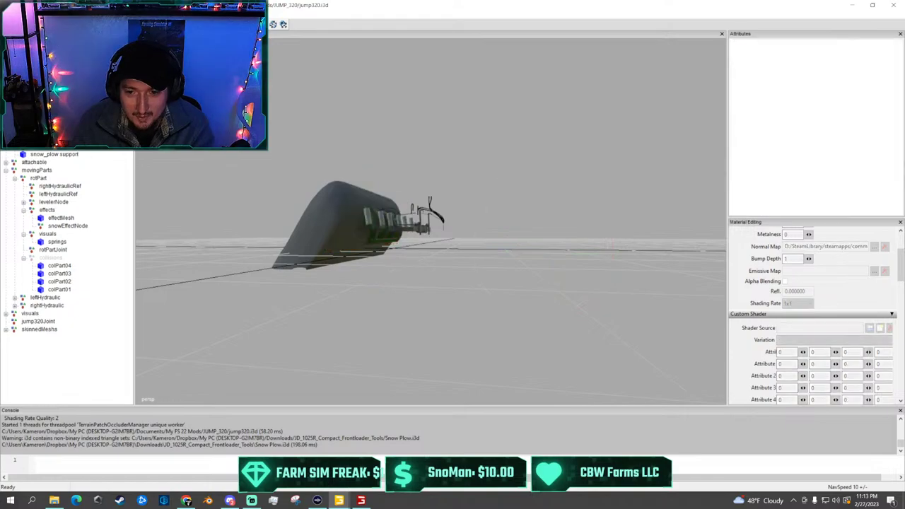
Examine the plow pieces, hoses and springs remaining at the origin from close behind and from above the blade
scroll(317, 162, "up", 3)
scroll(300, 149, "up", 3)
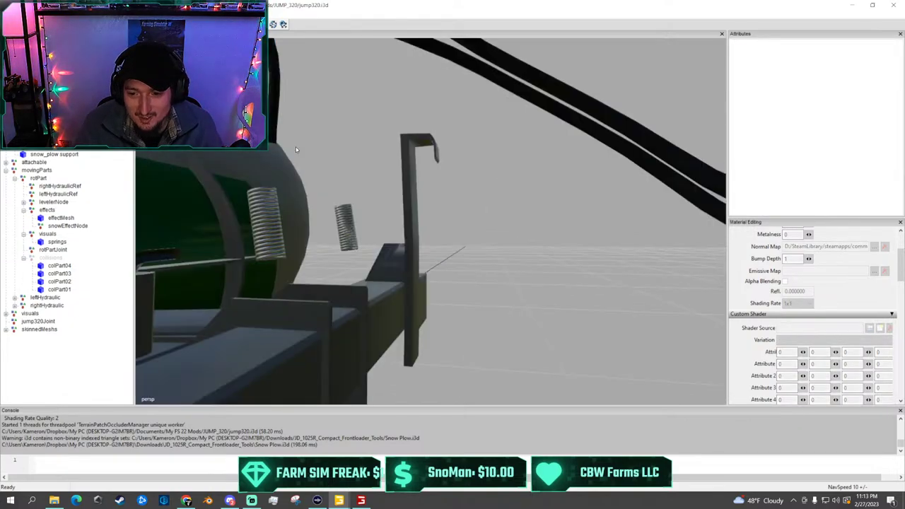
scroll(295, 147, "down", 2)
left_click_drag(296, 148, 419, 130, "alt")
scroll(353, 153, "up", 2)
scroll(360, 157, "down", 3)
middle_click_drag(418, 130, 369, 196)
left_click_drag(368, 194, 323, 201, "alt")
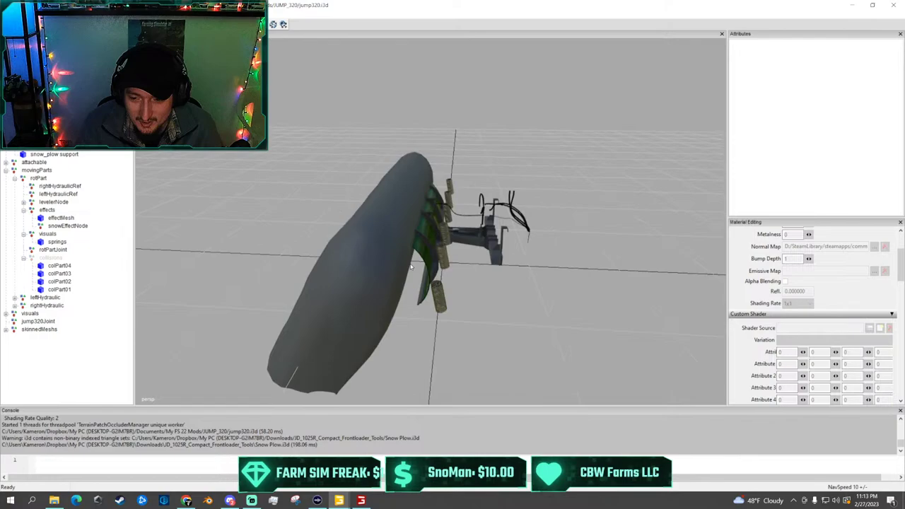
Identify the original springs mesh under visuals and compare it with the imported snow_plow springs
left_click(441, 291)
scroll(443, 272, "up", 3)
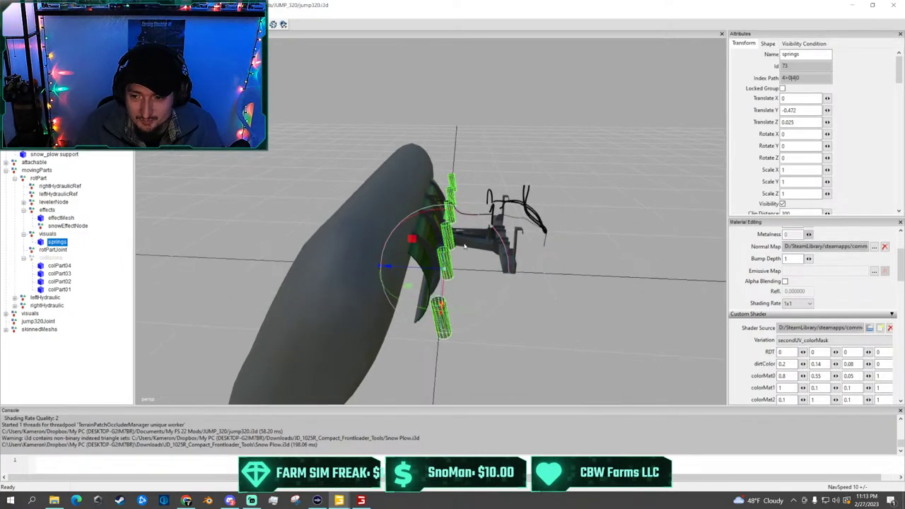
scroll(300, 215, "down", 2)
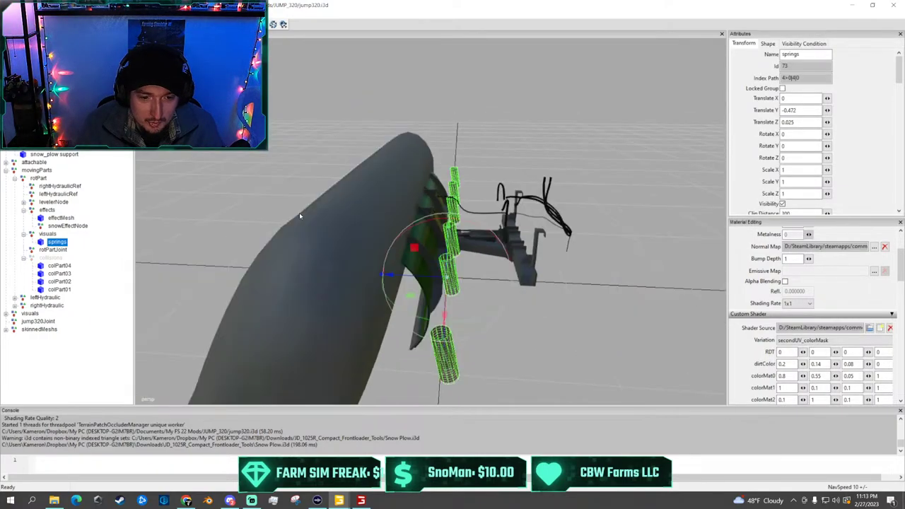
left_click_drag(300, 216, 240, 226, "alt")
scroll(295, 229, "up", 3)
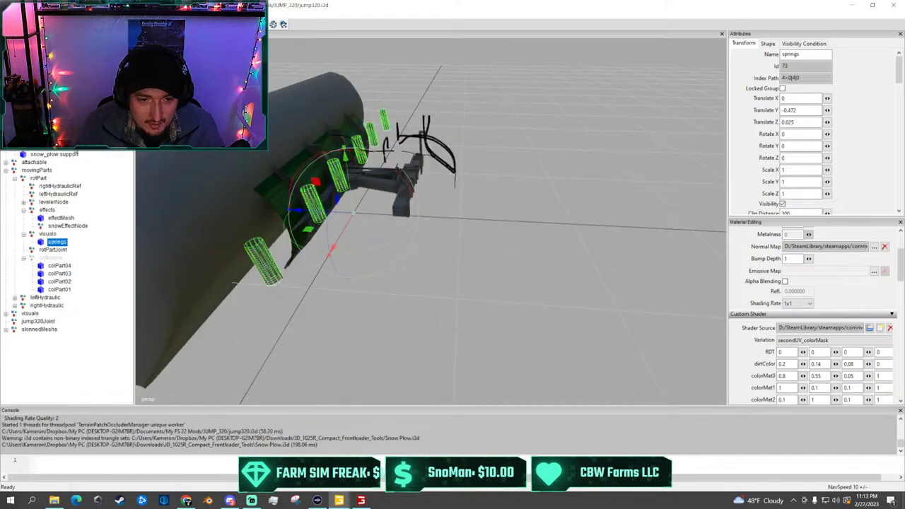
left_click(73, 146)
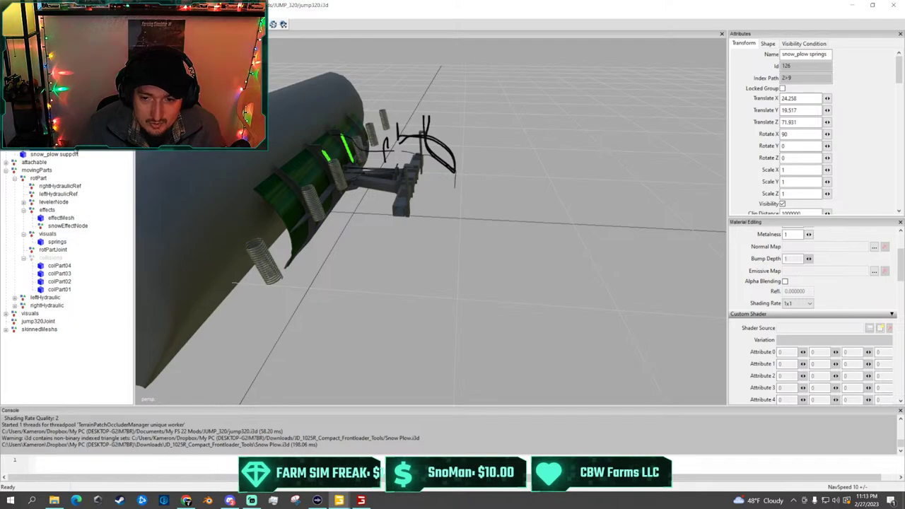
left_click(269, 272)
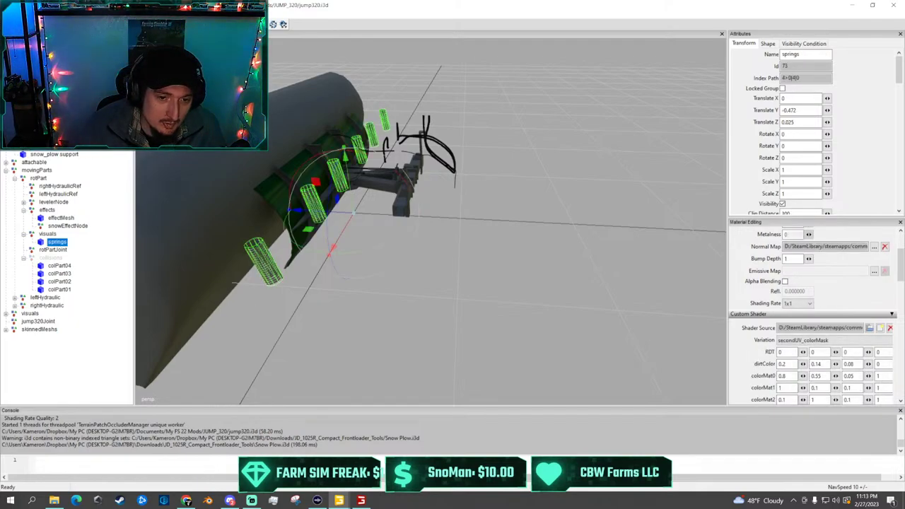
left_click(75, 147)
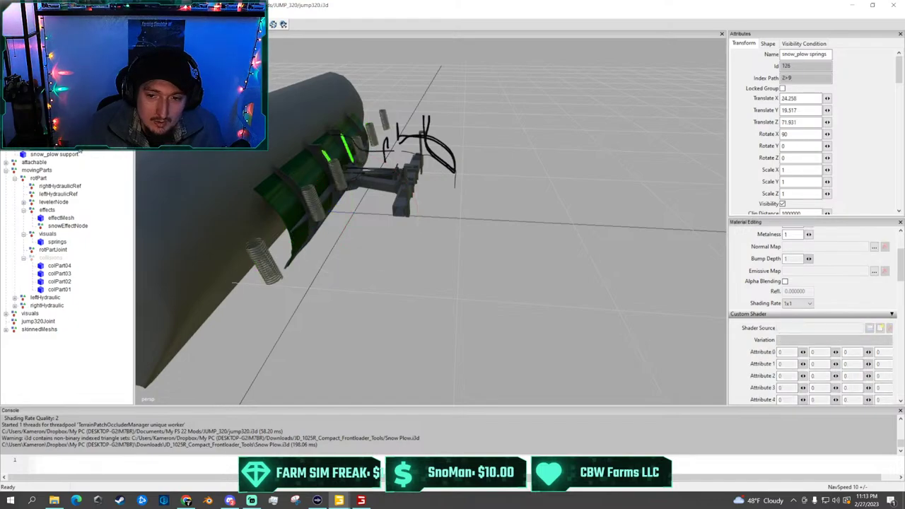
Inspect the imported snow_plow springs close up where they attach behind the green blade
scroll(316, 131, "up", 3)
scroll(316, 131, "down", 1)
left_click_drag(316, 132, 378, 140, "alt")
scroll(377, 139, "up", 8)
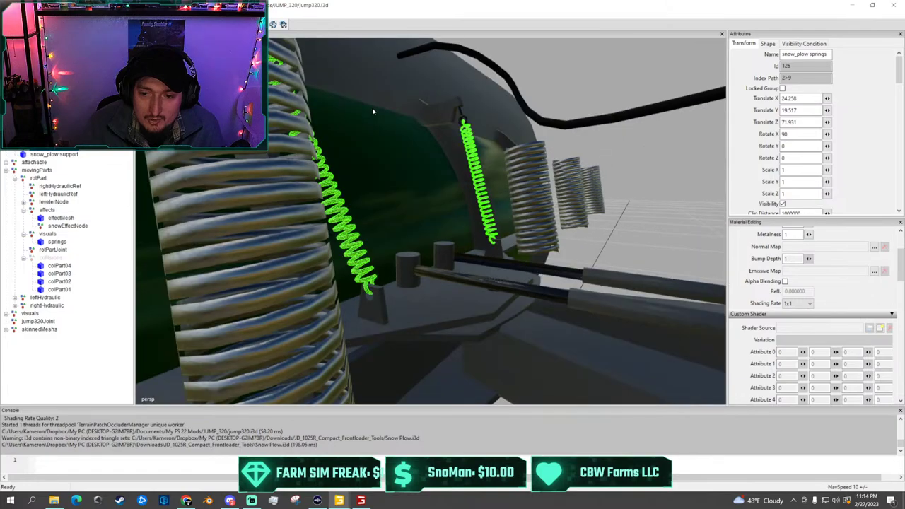
scroll(371, 95, "up", 2)
scroll(370, 95, "down", 8)
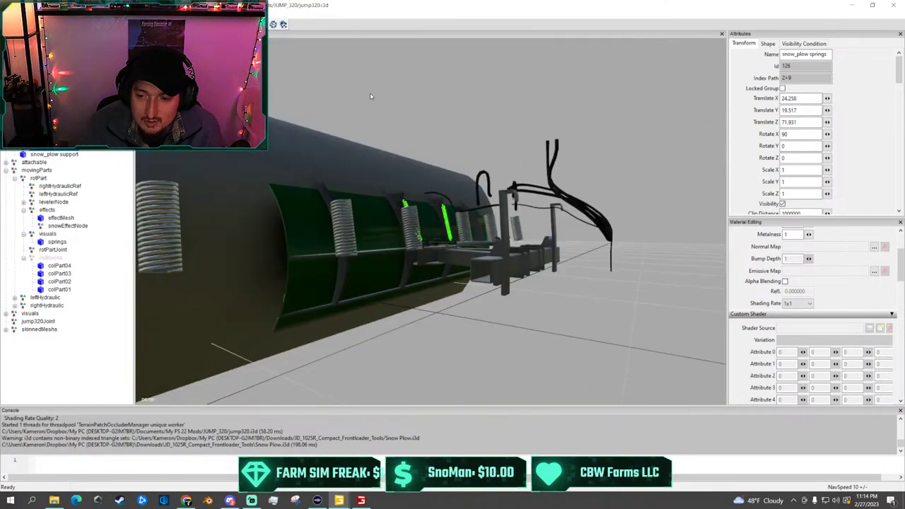
scroll(347, 113, "down", 3)
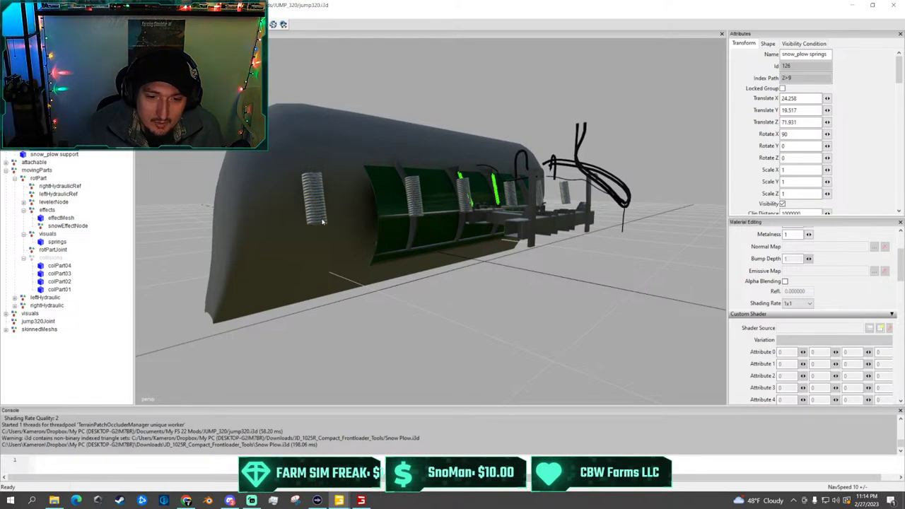
Select the original springs mesh and examine its fit against the imported springs, hoses and blade from several sides
left_click(322, 221)
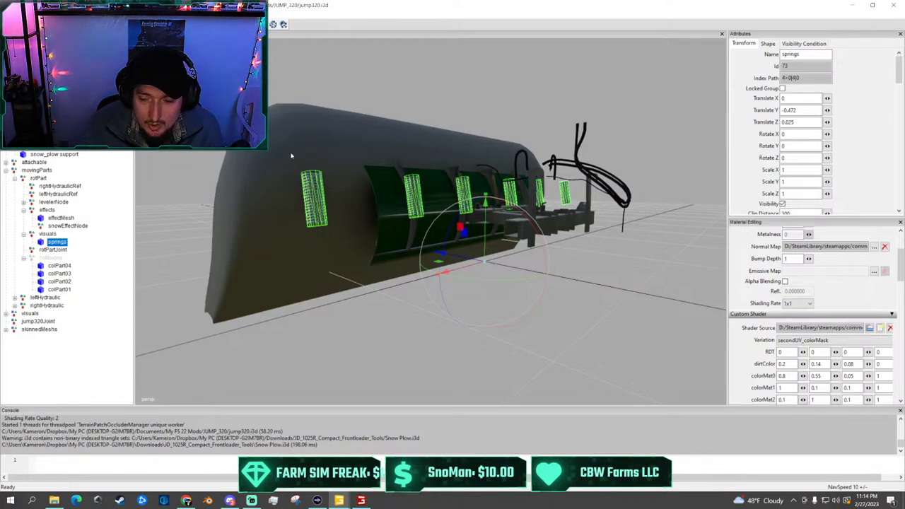
scroll(432, 195, "up", 6)
left_click_drag(435, 192, 559, 163, "alt")
scroll(422, 137, "up", 3)
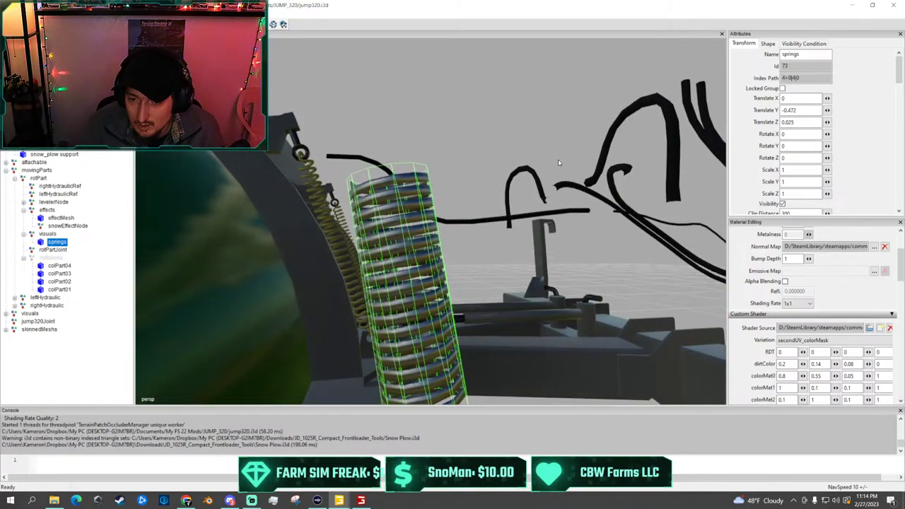
scroll(558, 159, "up", 3)
middle_click_drag(558, 159, 502, 125)
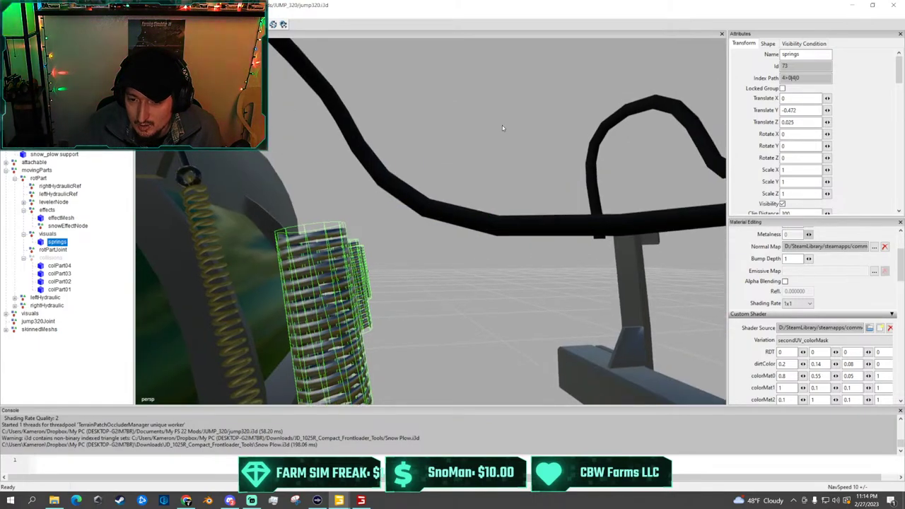
scroll(502, 126, "down", 6)
scroll(499, 107, "up", 4)
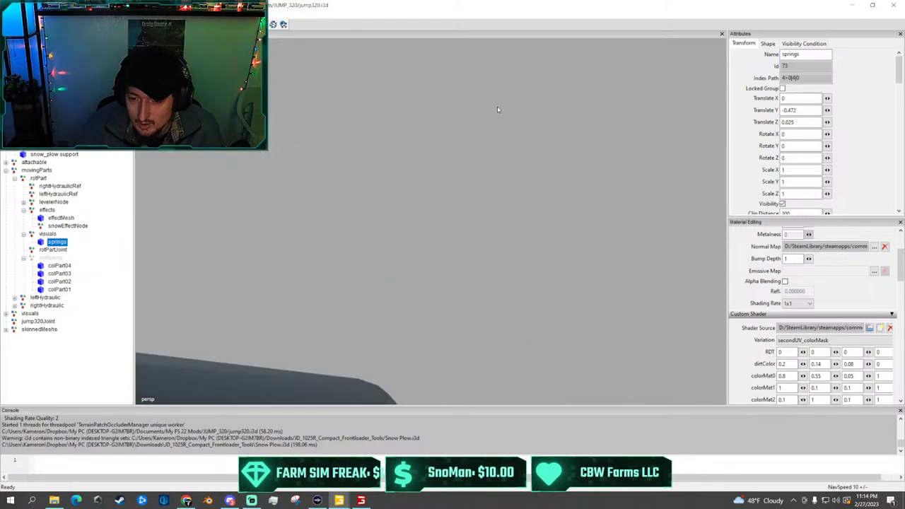
left_click_drag(498, 107, 455, 225, "alt")
scroll(463, 212, "down", 5)
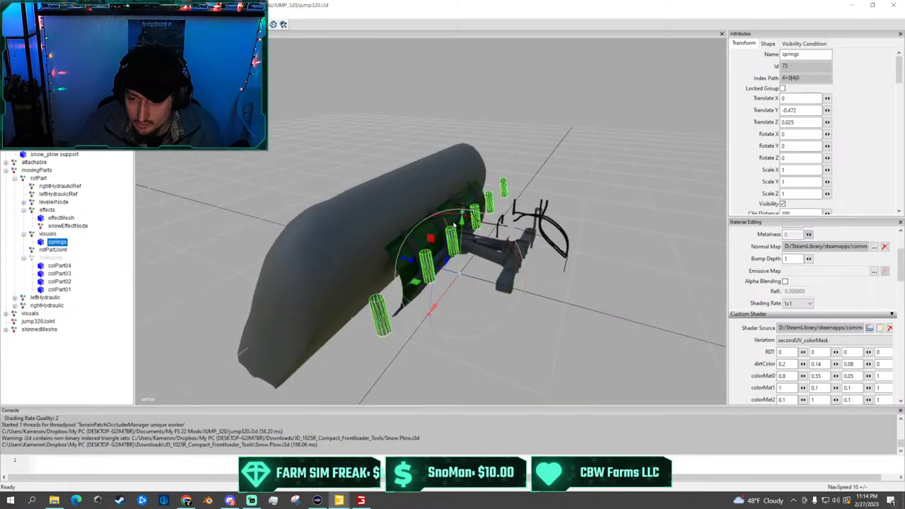
middle_click_drag(454, 224, 467, 234)
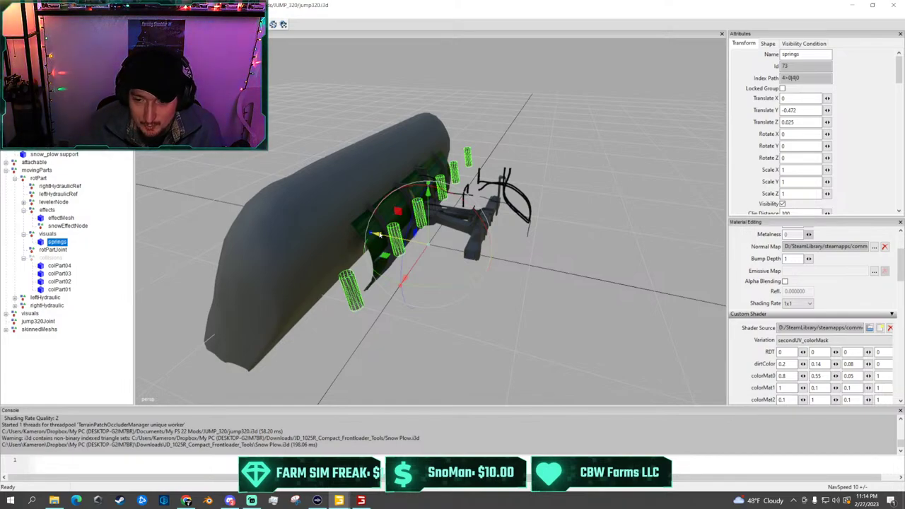
Move the original springs mesh away from the blade to Translate Z -0.108 and hide it
left_click_drag(382, 235, 386, 290)
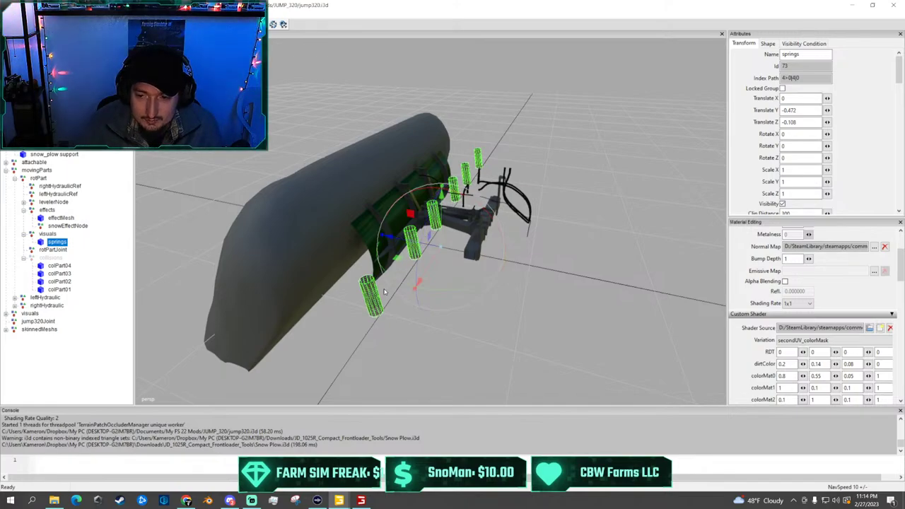
left_click(57, 243)
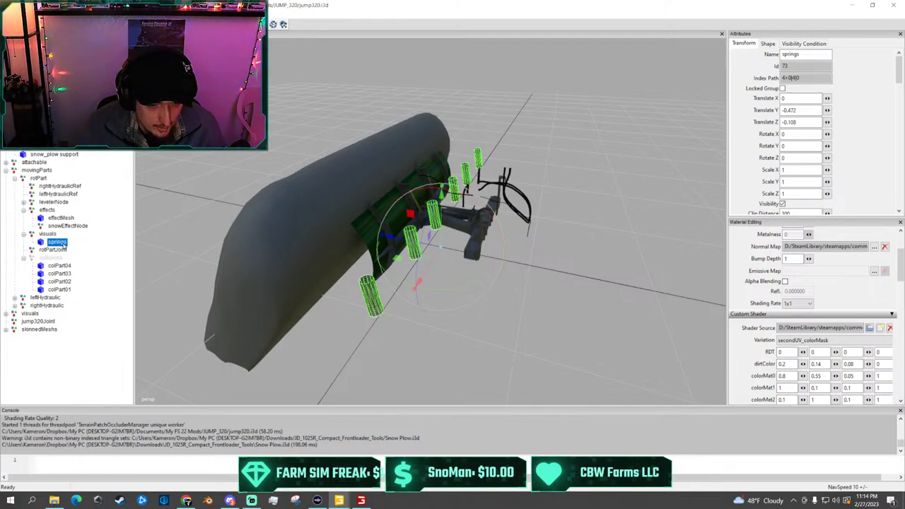
key("h")
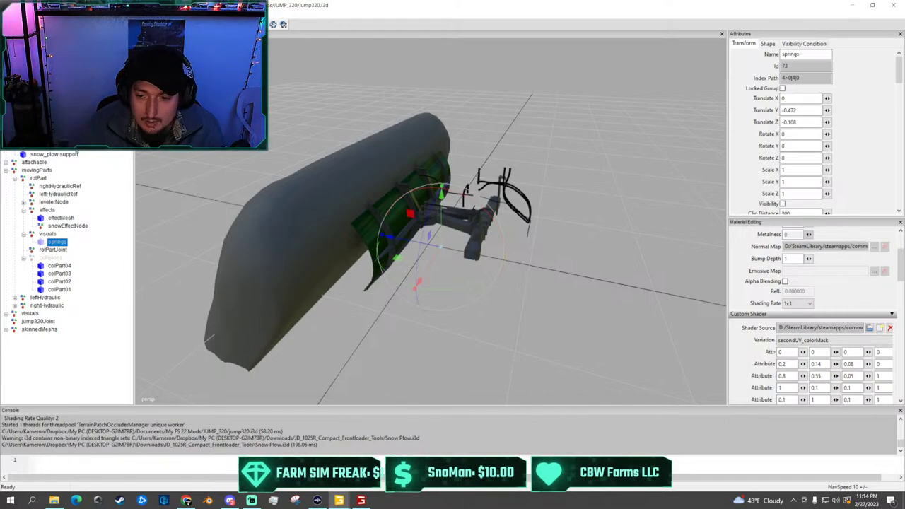
Check the imported snow_plow springs and support, and select the whole range of pieces up to the Snow_plow attacher
left_click(55, 146)
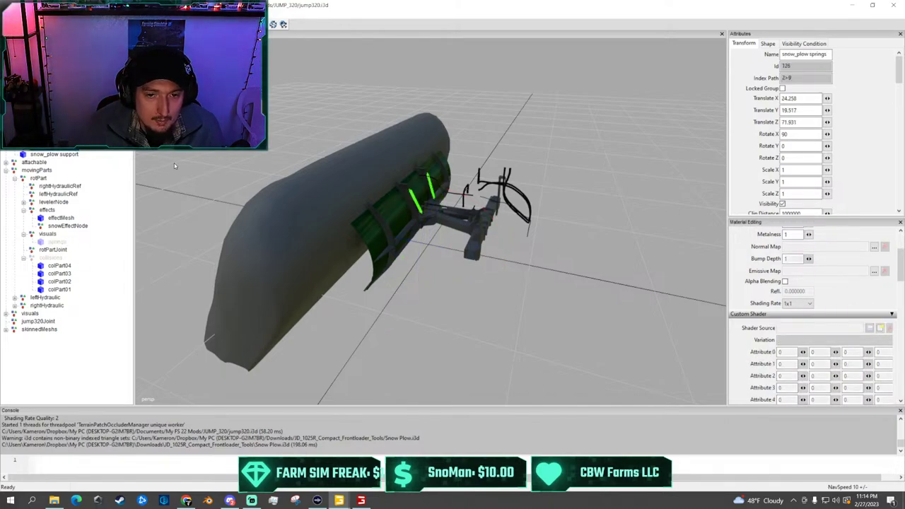
left_click(54, 155)
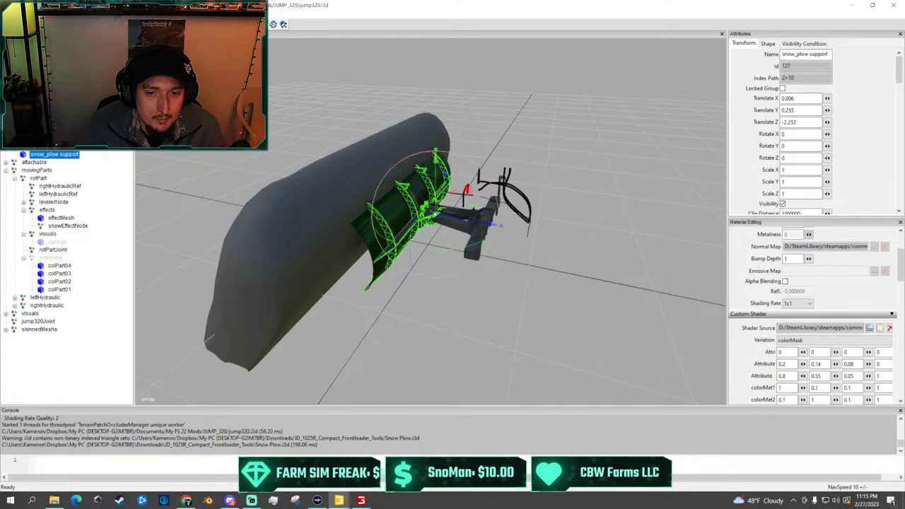
left_click(54, 75, "shift")
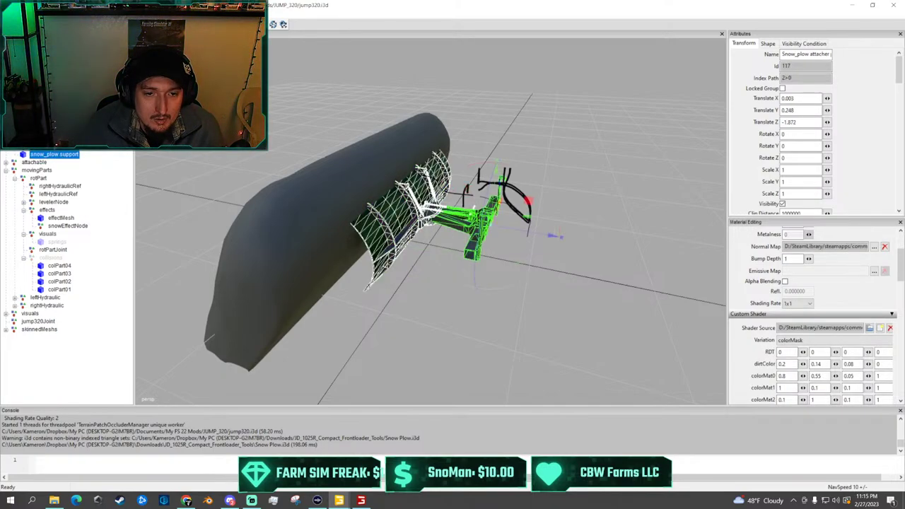
Go through the imported snow plow pieces one by one, identifying the hardware, top rubber and cylinder parts
left_click(94, 161)
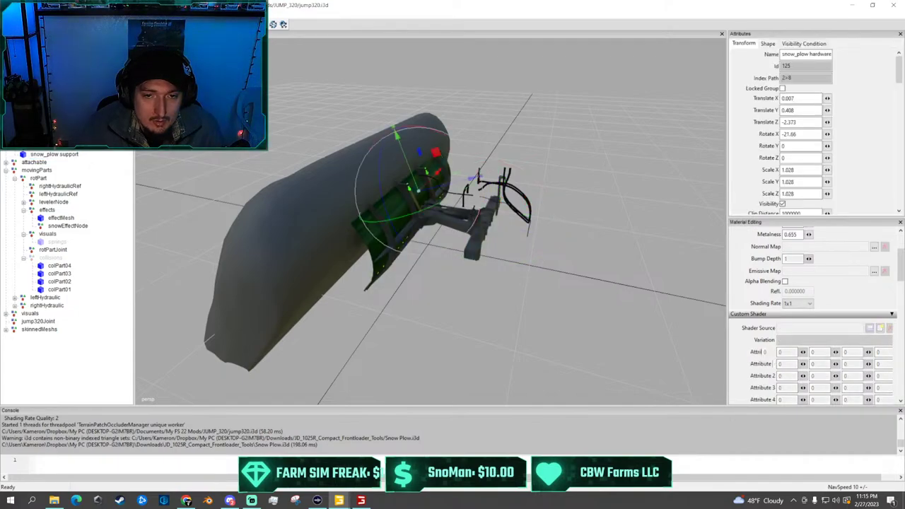
key("Up")
key("Up")
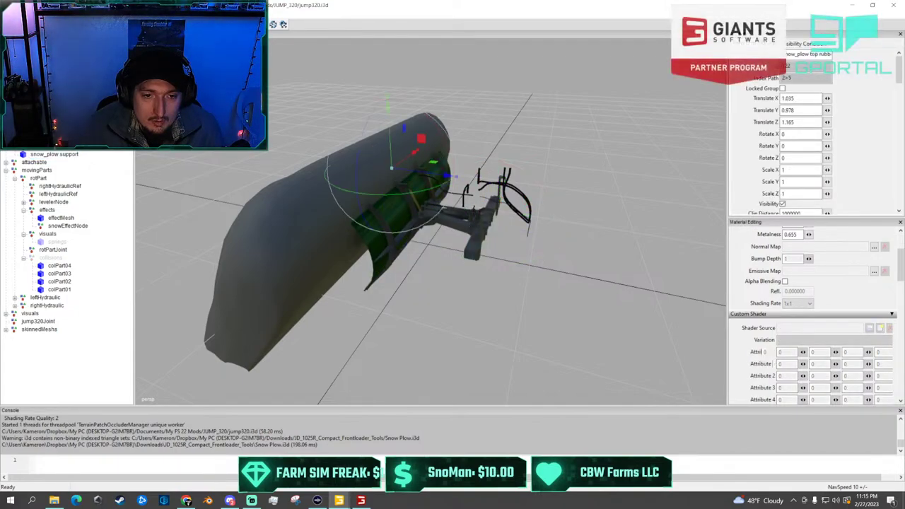
key("Up")
key("Up")
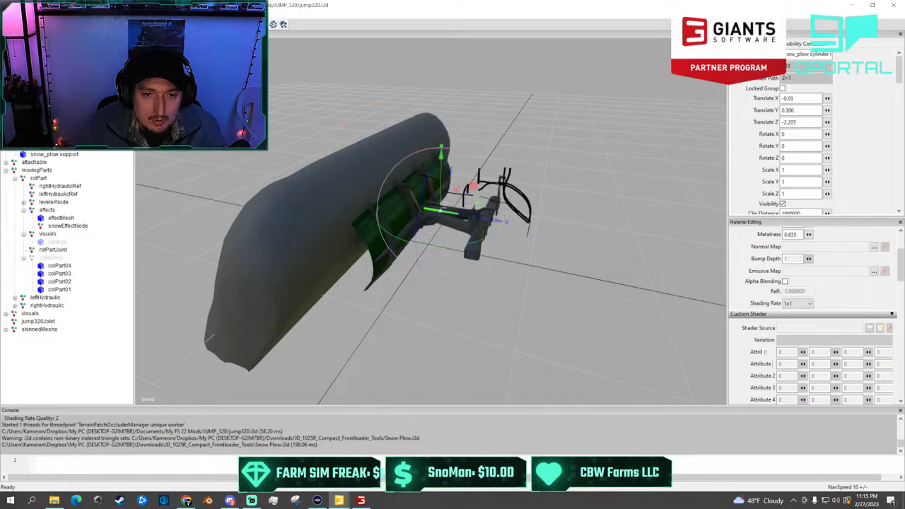
left_click(473, 212)
key("Down")
key("Down")
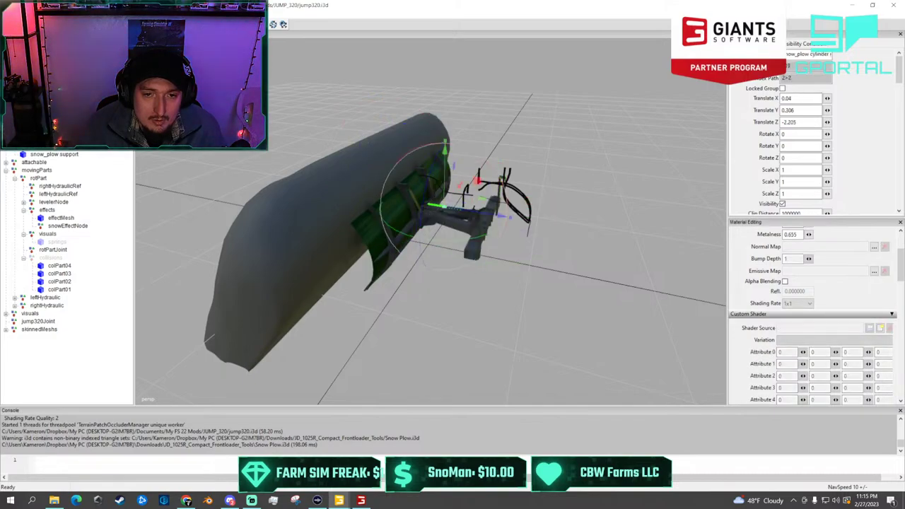
key("Down")
key("Down")
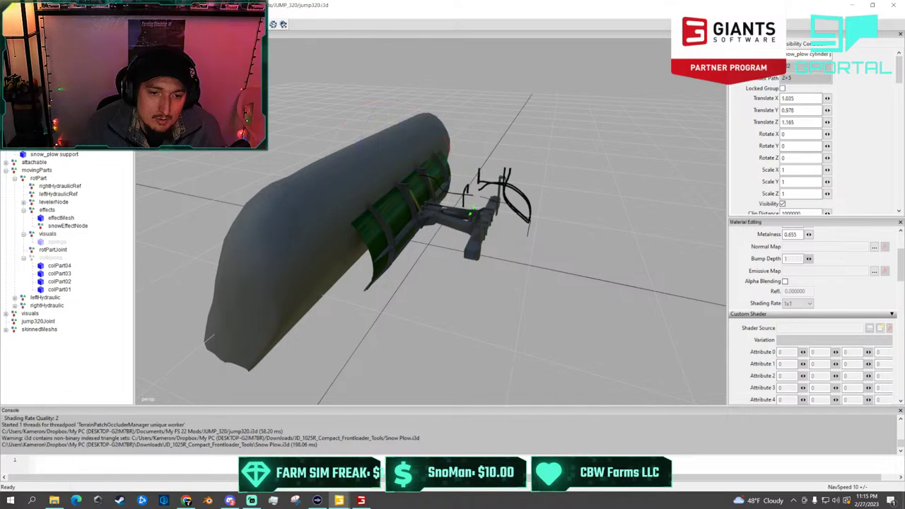
Recheck the snow_plow blade, hardware, support and cylinder pieces, ending with the blade selected
left_click(66, 154)
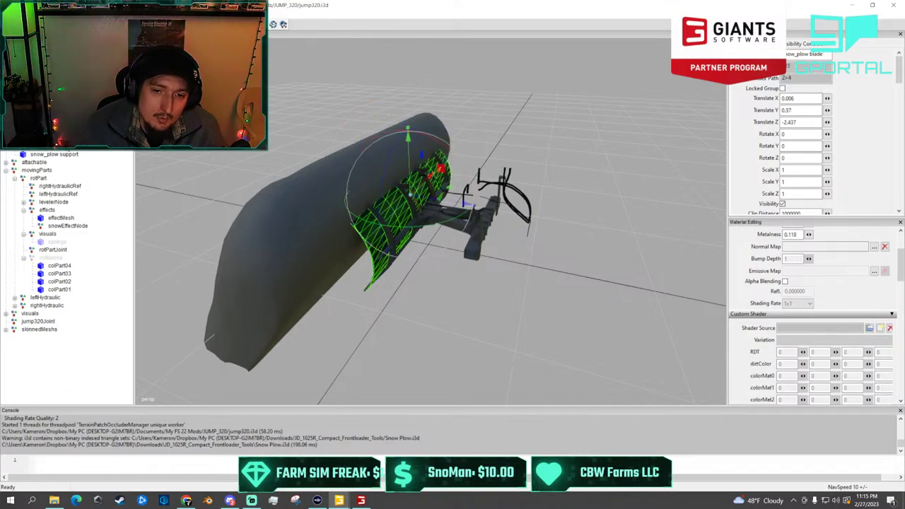
left_click(65, 146)
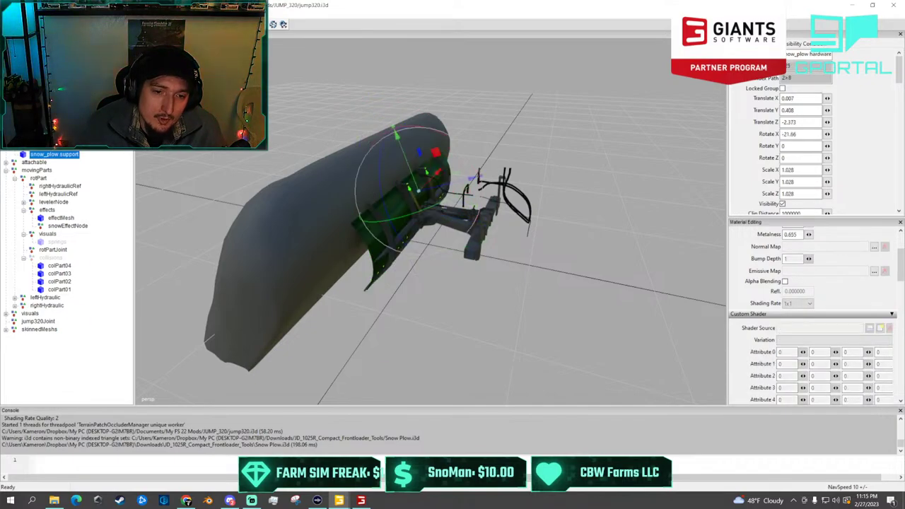
left_click(70, 154)
left_click(65, 131)
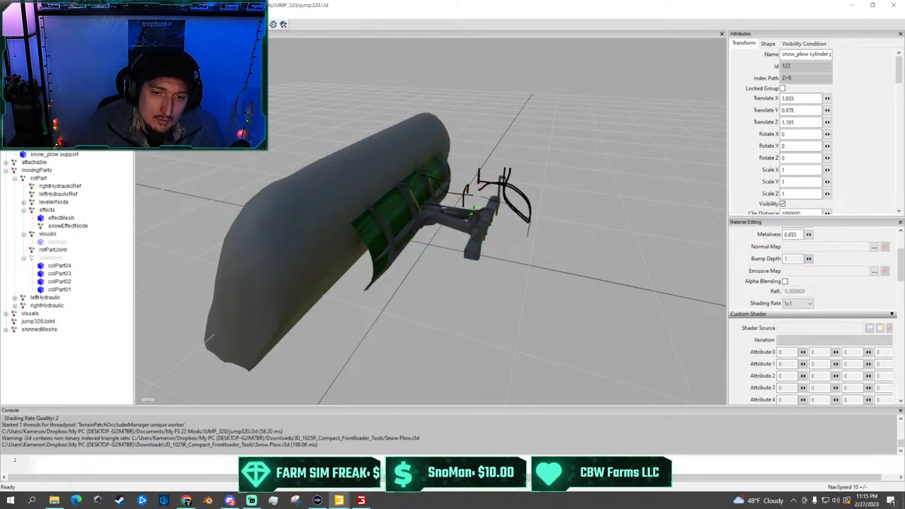
left_click(63, 107)
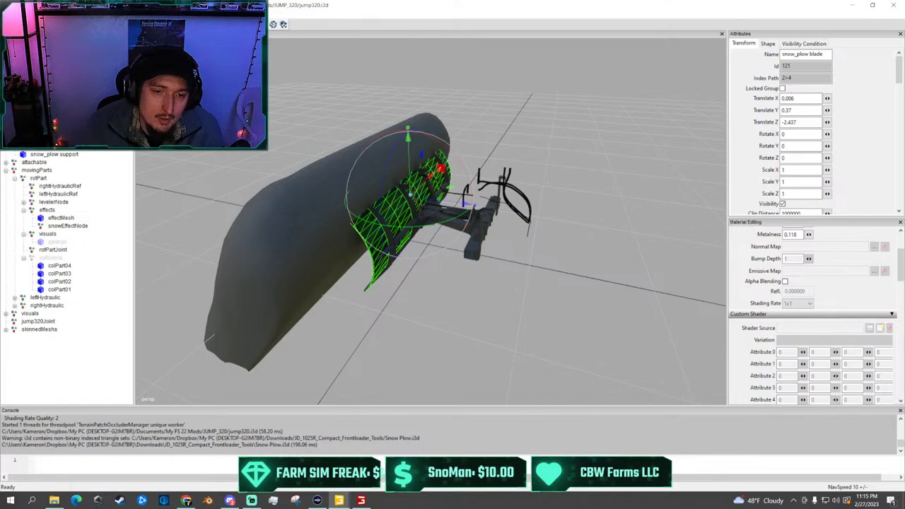
Select the effectMesh in front of the plow blade and scale it down uniformly to 0.645
left_click(64, 99)
left_click(63, 92)
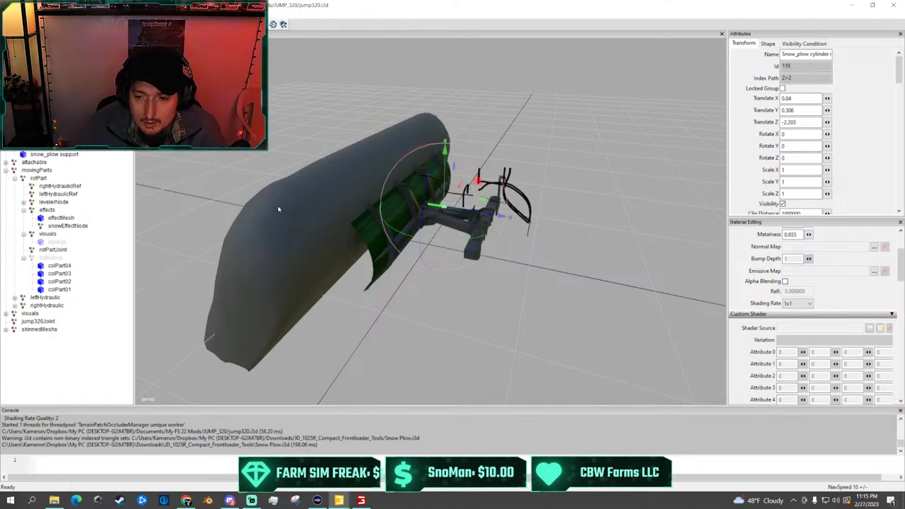
left_click(254, 229)
scroll(325, 175, "down", 4)
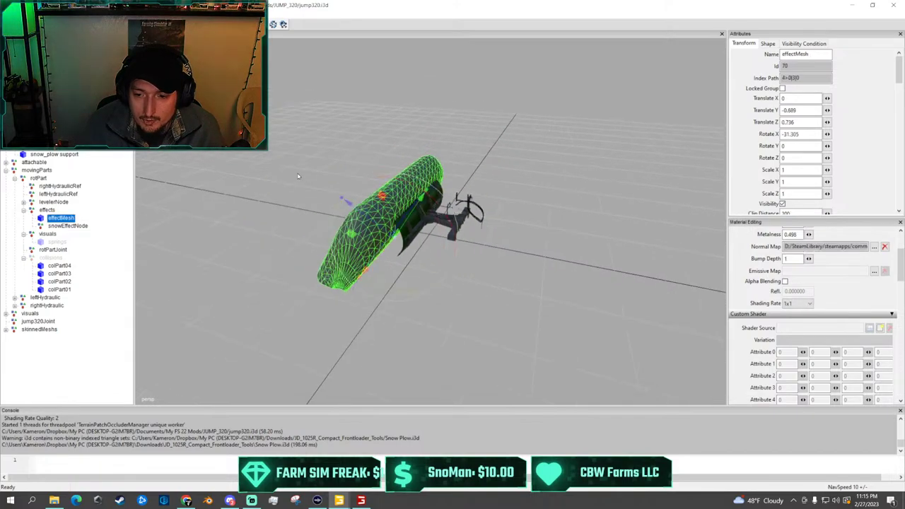
left_click_drag(325, 175, 360, 168, "alt")
scroll(247, 174, "up", 3)
scroll(250, 175, "up", 2)
scroll(362, 149, "down", 4)
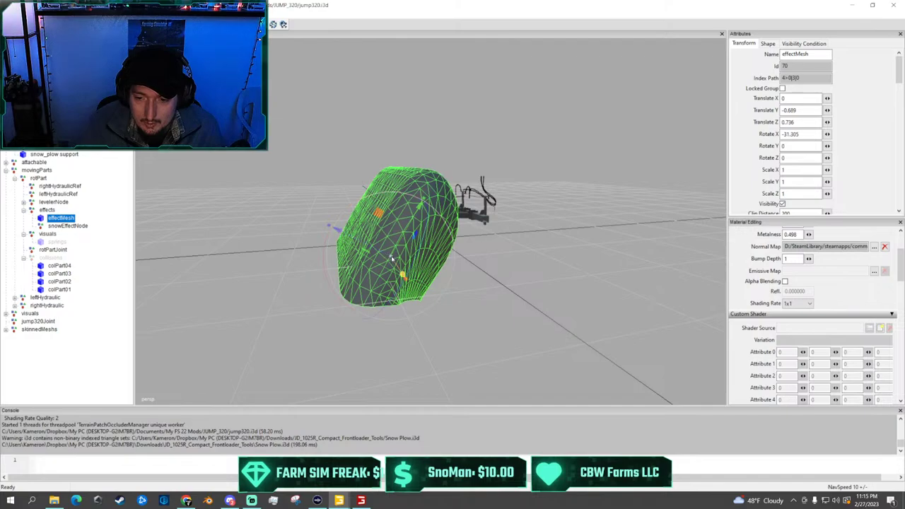
left_click_drag(390, 259, 270, 266)
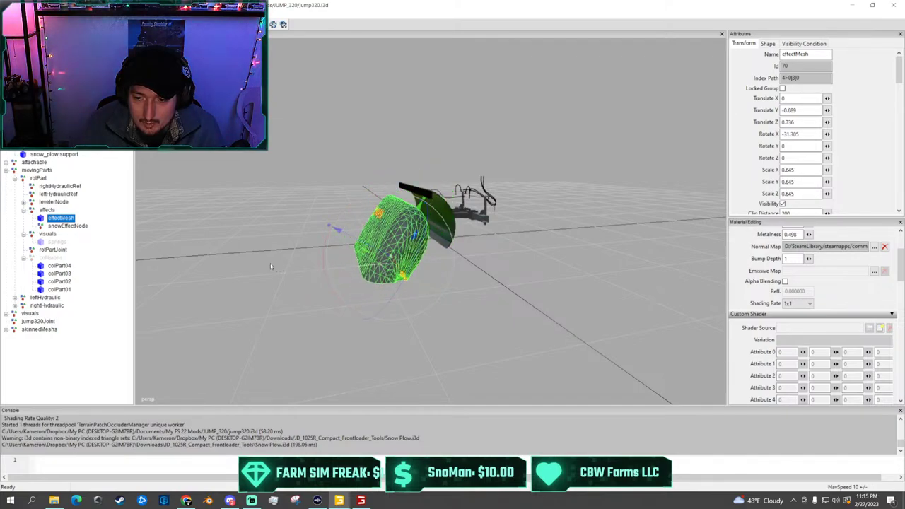
Move the effectMesh against the plow blade to Translate Y -0.557 and Translate Z 0.461
left_click_drag(352, 229, 425, 210)
scroll(423, 209, "up", 2)
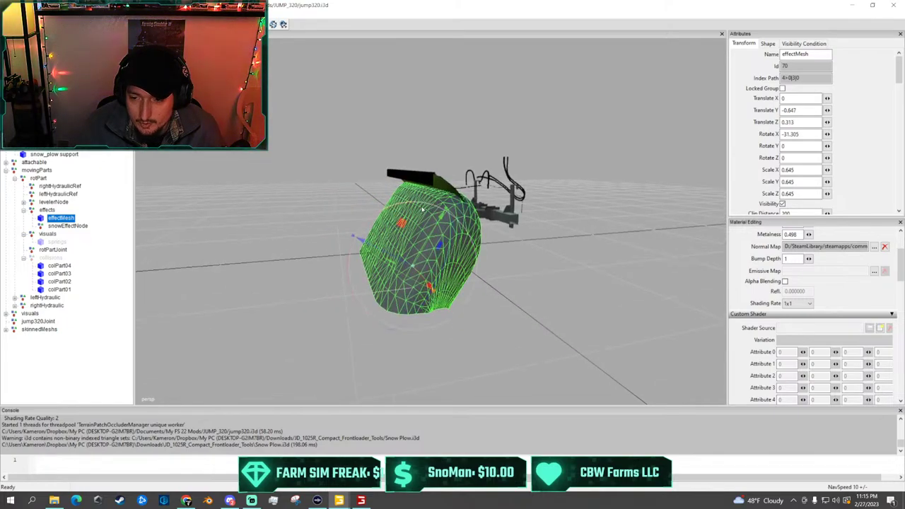
middle_click_drag(422, 209, 411, 226)
left_click_drag(388, 227, 370, 217)
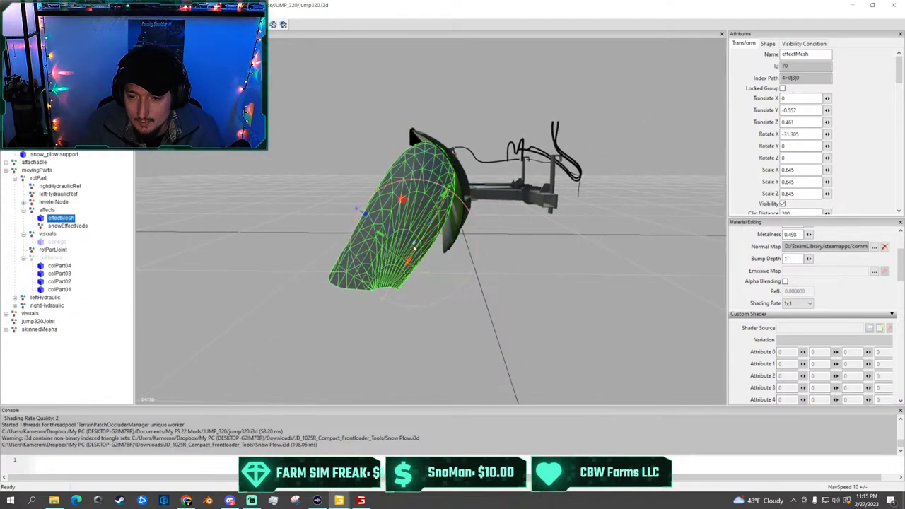
Shrink the effectMesh uniformly to 0.618 and shift it to Translate Y -0.508, Translate Z 0.483
left_click_drag(415, 243, 417, 253)
scroll(417, 243, "down", 5)
middle_click_drag(418, 253, 465, 209)
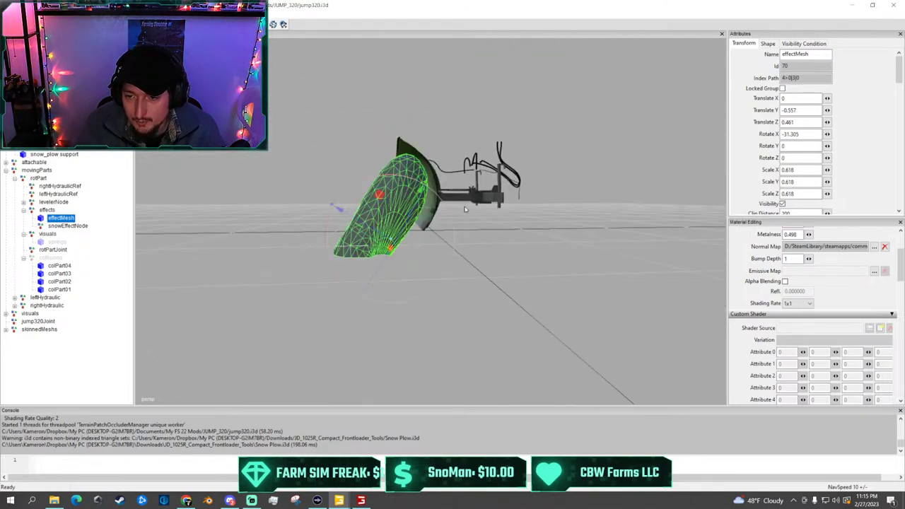
scroll(458, 146, "up", 6)
left_click_drag(464, 197, 457, 134, "alt")
scroll(458, 147, "down", 6)
scroll(457, 134, "up", 5)
scroll(442, 186, "up", 10)
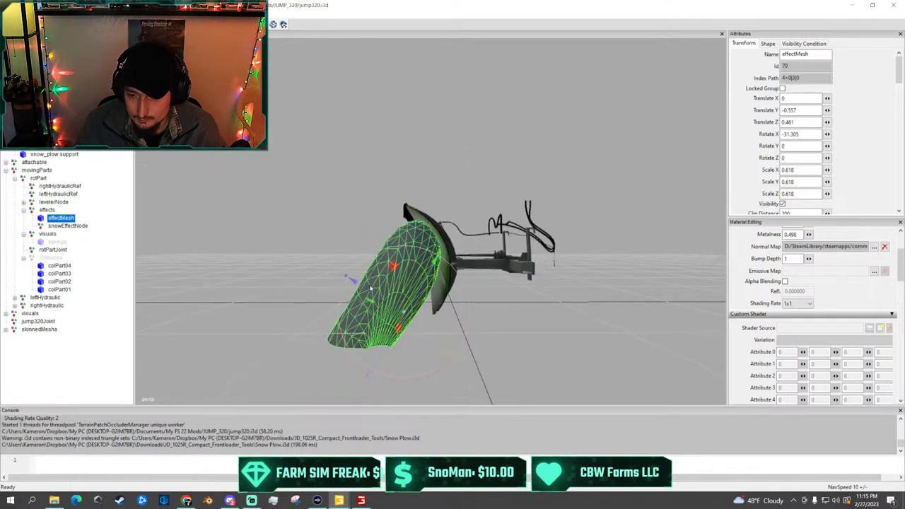
mouse_move(366, 290)
left_mouse_down()
mouse_move(425, 283)
mouse_move(356, 281)
left_mouse_up()
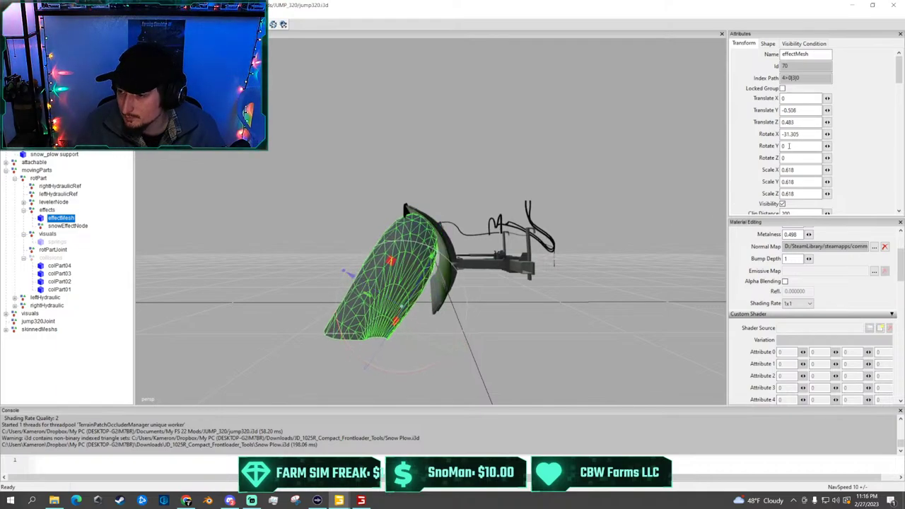
Rotate the effectMesh about its X axis to -26.514 to follow the blade's tilt
scroll(789, 146, "down", 3)
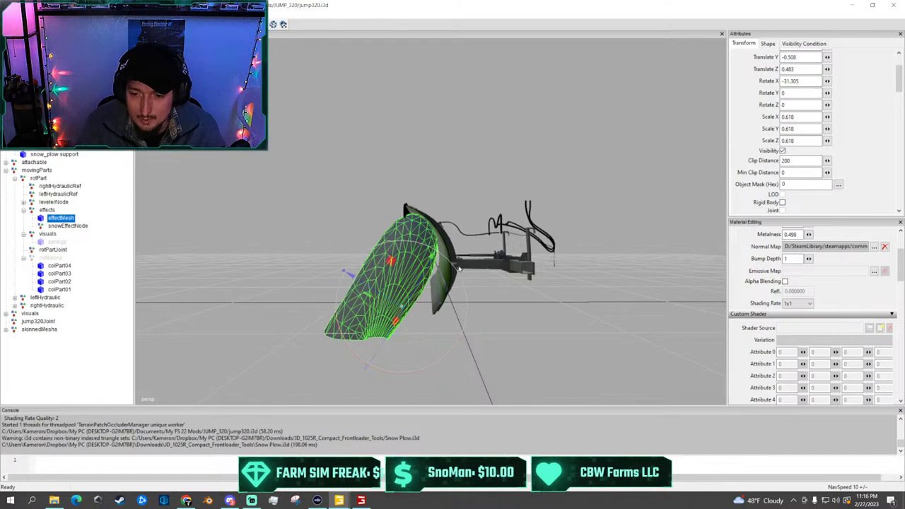
left_click(152, 24)
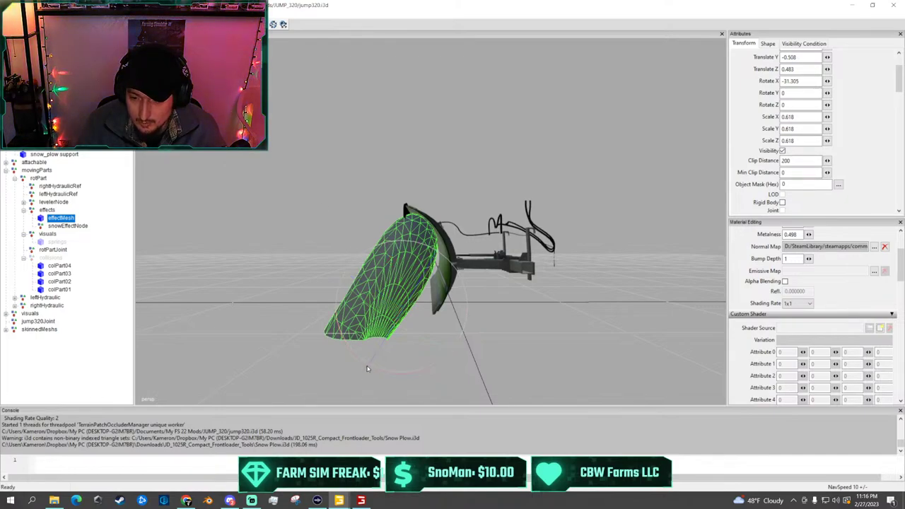
scroll(346, 330, "down", 5)
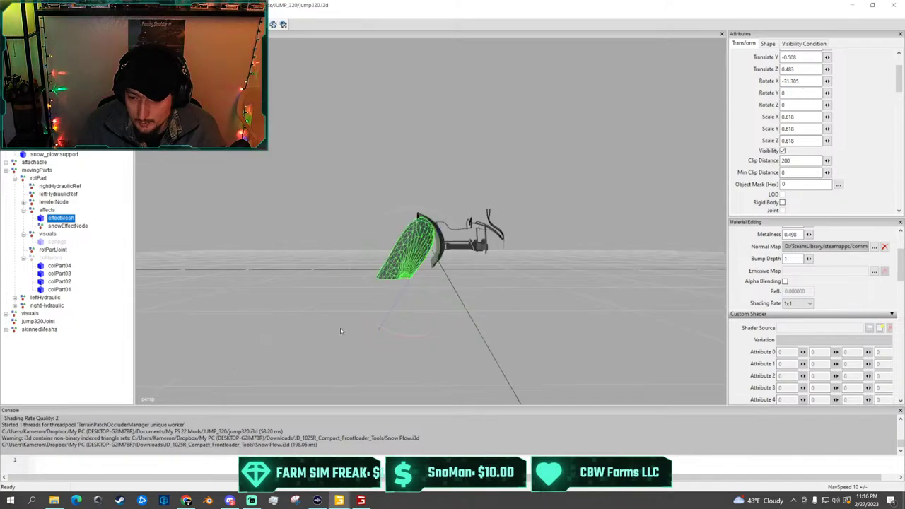
left_click_drag(340, 327, 353, 361, "alt")
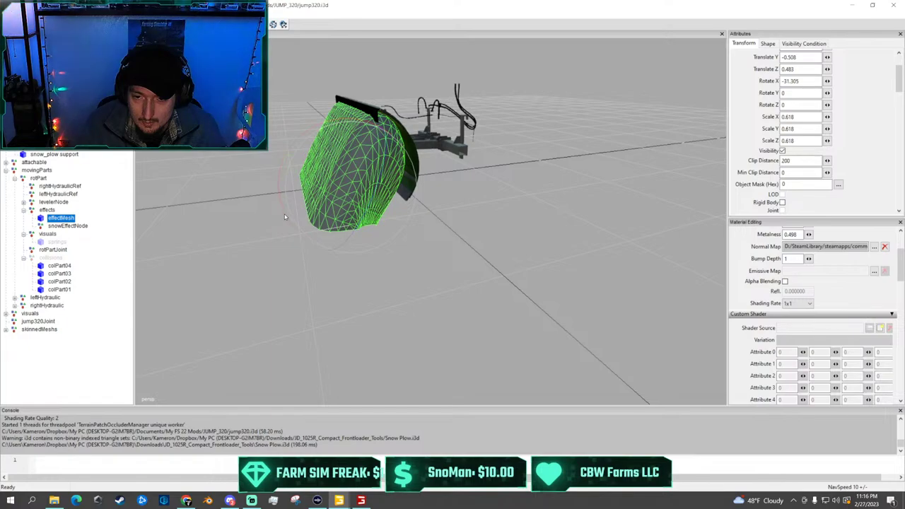
left_click_drag(280, 198, 276, 200)
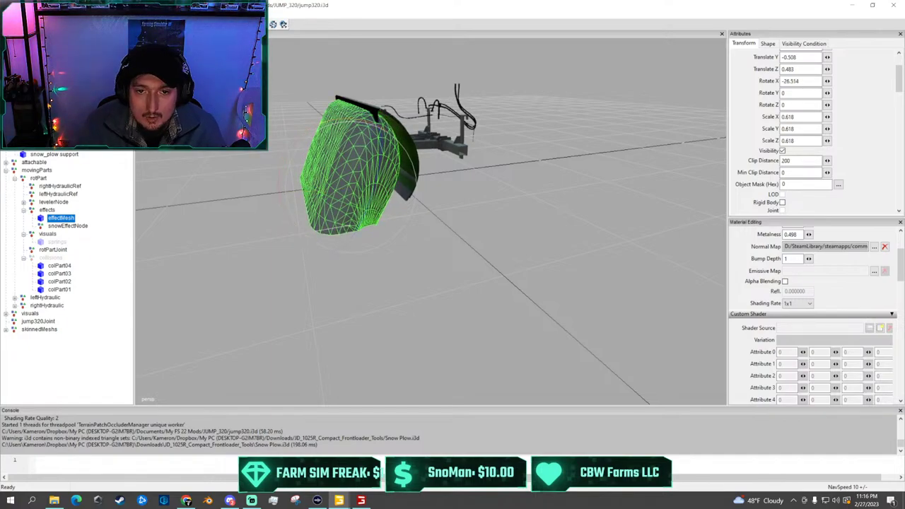
Move the rotated effectMesh toward the blade to Translate Y -0.545 and Translate Z 0.408
left_click(124, 24)
left_click_drag(304, 174, 314, 176)
scroll(455, 227, "down", 2)
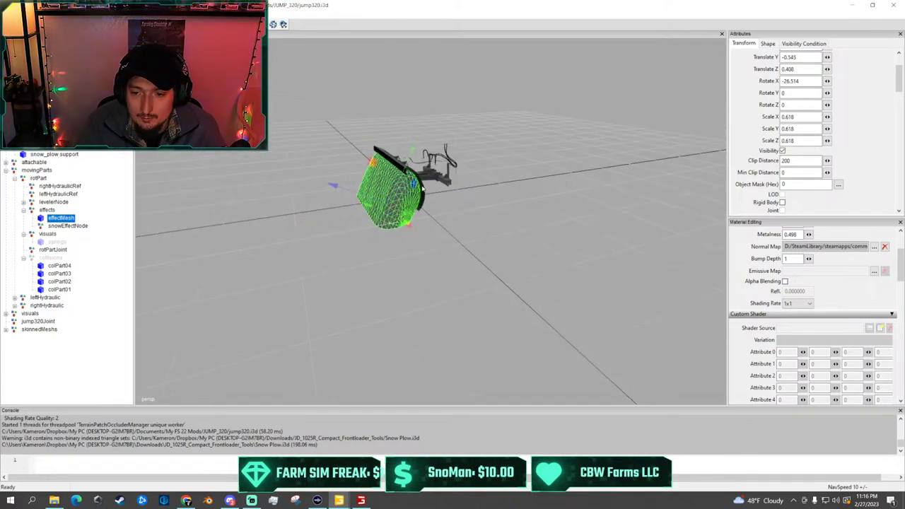
scroll(455, 227, "up", 3)
middle_click_drag(455, 226, 390, 238)
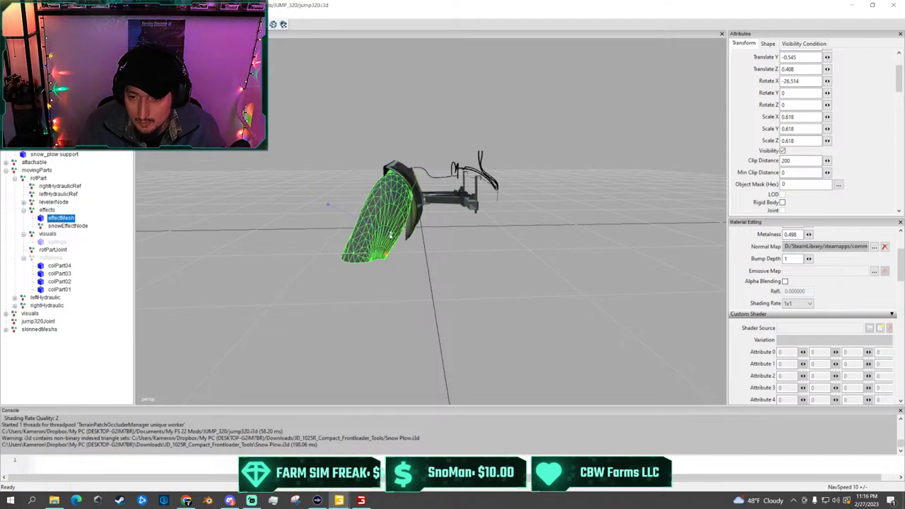
Scale the effectMesh uniformly to 0.579 and reposition it at Translate Y -0.496, Translate Z 0.362
left_click_drag(390, 234, 383, 203)
key("w")
scroll(353, 212, "up", 3)
scroll(353, 213, "up", 3)
scroll(392, 198, "down", 5)
scroll(392, 203, "up", 4)
scroll(391, 203, "down", 5)
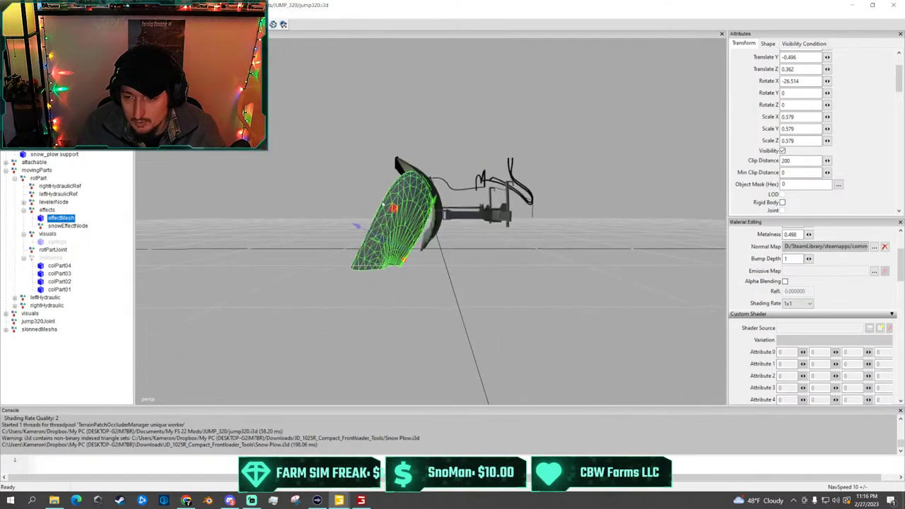
Reduce the effectMesh's uniform scale to 0.558 and move it to Translate Y -0.456, Translate Z 0.408
middle_click_drag(383, 204, 376, 198, "alt")
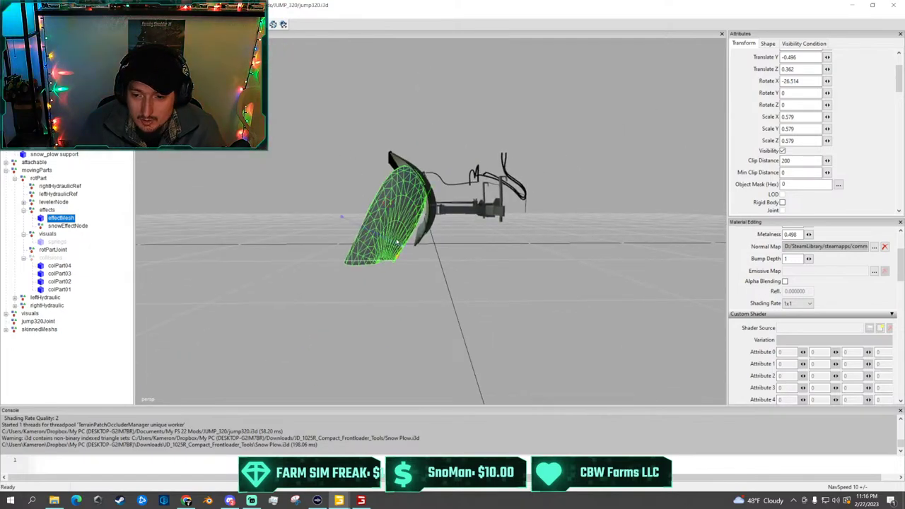
left_click_drag(403, 251, 405, 249)
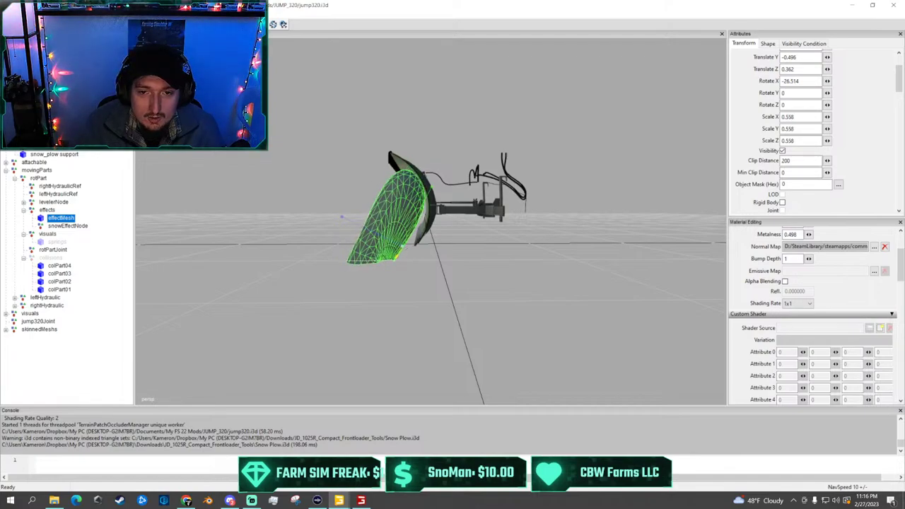
key("w")
left_click_drag(426, 197, 371, 219)
left_click_drag(418, 200, 422, 195)
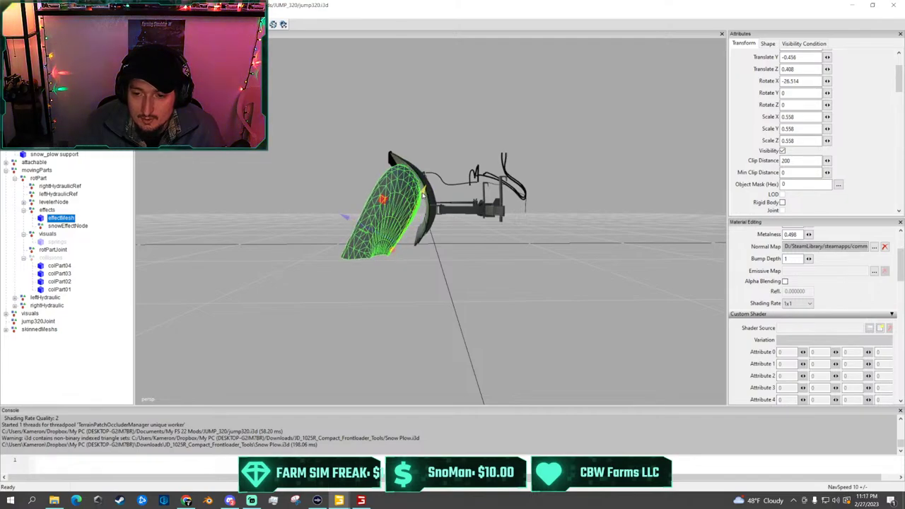
Adjust the effectMesh's tilt to Rotate X -22.311
left_click(81, 24)
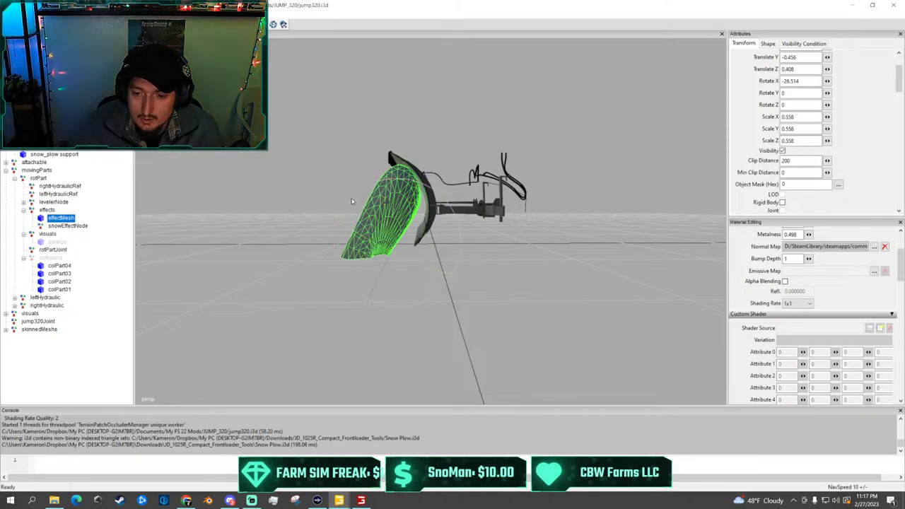
key("s")
right_click_drag(352, 202, 317, 208)
key("w")
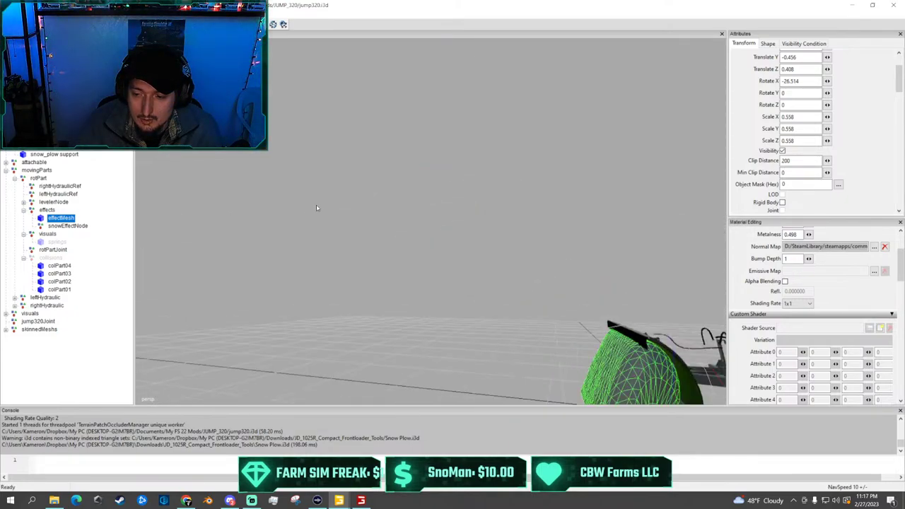
middle_click_drag(317, 208, 318, 228)
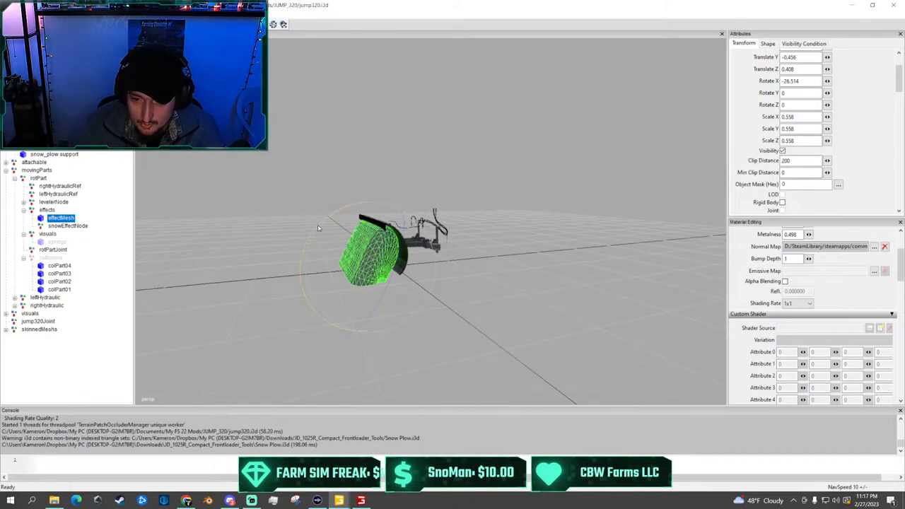
left_click_drag(319, 227, 316, 232)
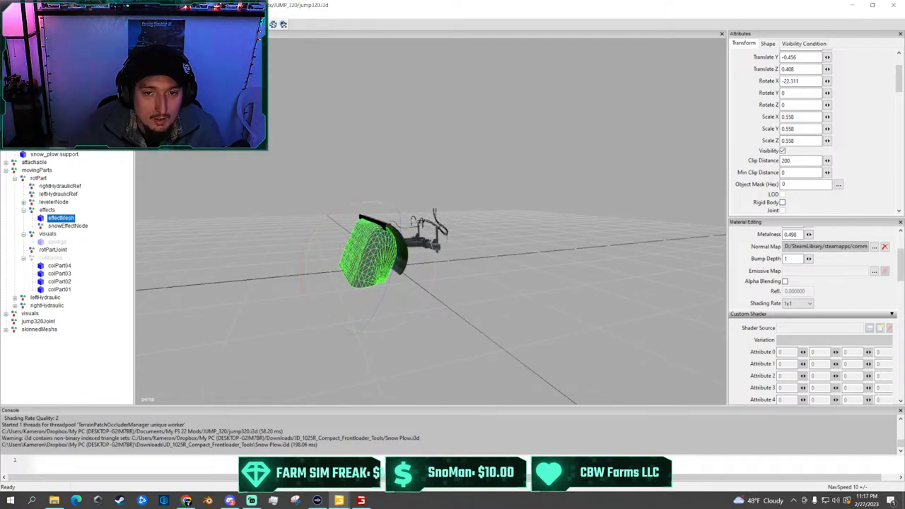
Seat the effectMesh against the blade's curve at Translate Y -0.465 and Translate Z 0.32
left_click_drag(344, 271, 349, 261)
mouse_move(352, 261)
middle_mouse_down()
mouse_move(379, 257)
mouse_move(343, 253)
middle_mouse_up()
left_click_drag(345, 252, 362, 246, "alt")
left_click_drag(404, 152, 406, 150)
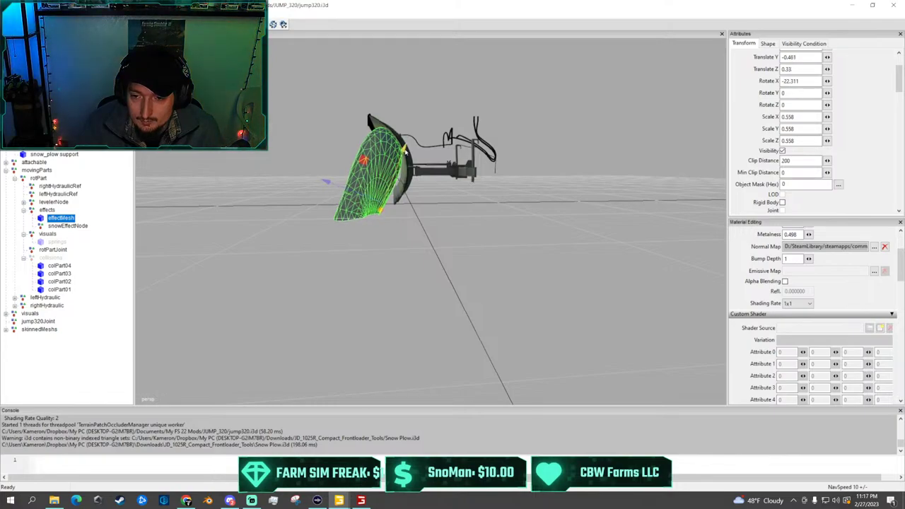
left_click_drag(340, 193, 342, 207)
scroll(344, 190, "down", 3)
scroll(343, 208, "up", 4)
scroll(342, 205, "down", 4)
left_click_drag(285, 161, 314, 156, "alt")
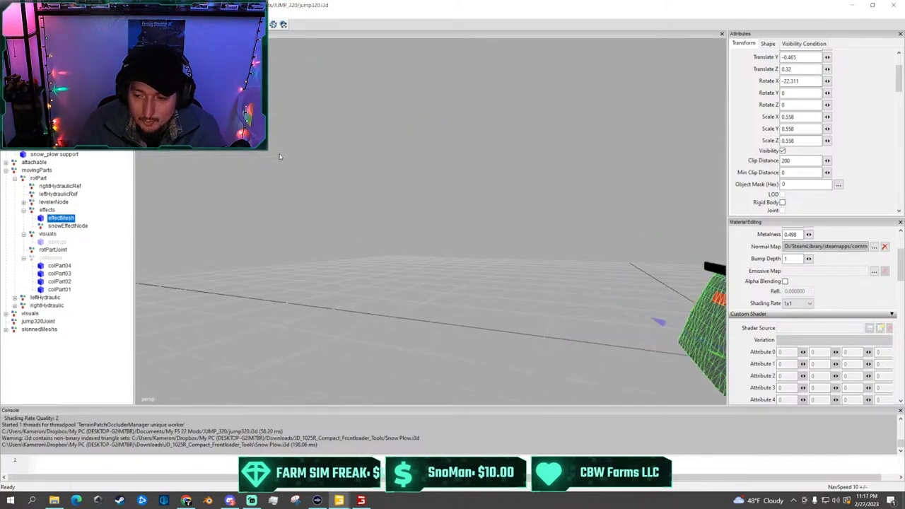
scroll(314, 155, "up", 4)
scroll(485, 191, "down", 8)
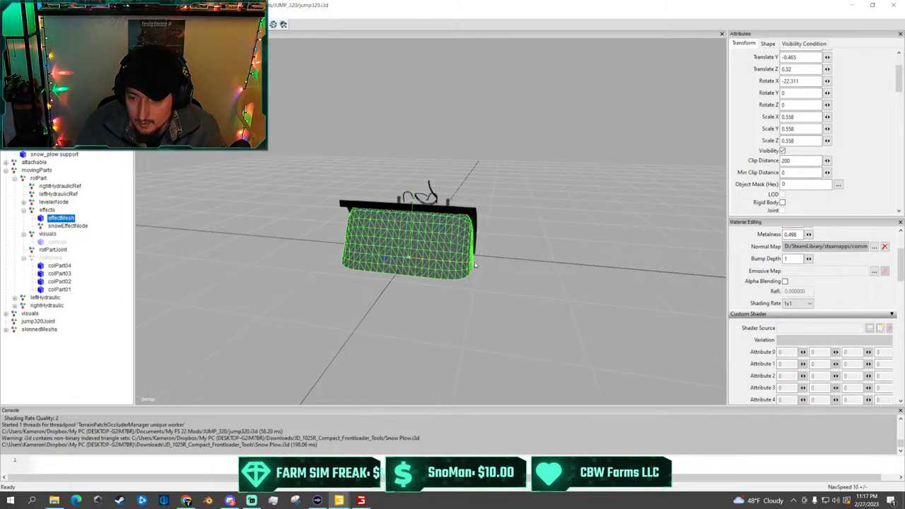
Fit the effectMesh to the blade's width and height with Scale X 0.615 and Scale Y 0.505, then deselect it
left_click_drag(473, 267, 440, 273)
scroll(532, 241, "up", 3)
scroll(389, 264, "up", 3)
scroll(342, 270, "down", 2)
scroll(199, 256, "down", 4)
left_click_drag(472, 226, 388, 233)
scroll(478, 239, "down", 3)
scroll(355, 267, "up", 5)
scroll(438, 244, "down", 5)
scroll(457, 214, "up", 5)
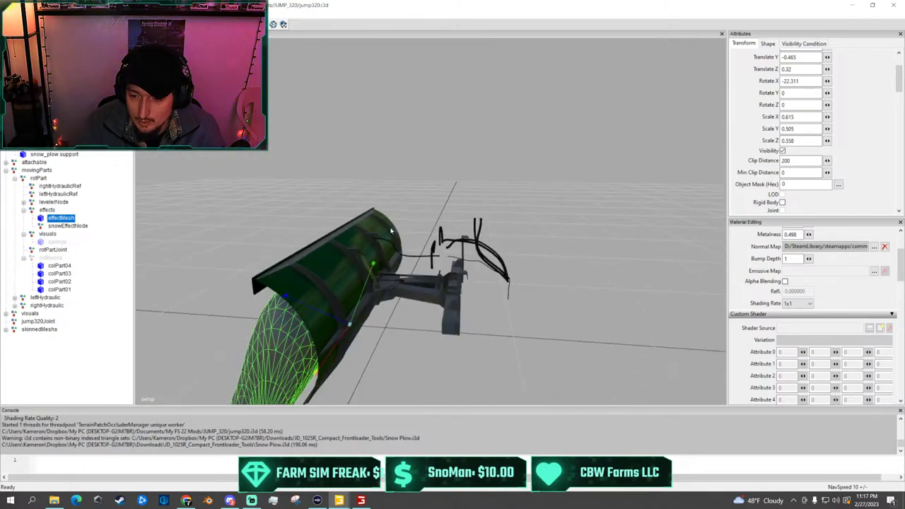
scroll(388, 232, "down", 5)
left_click(326, 179)
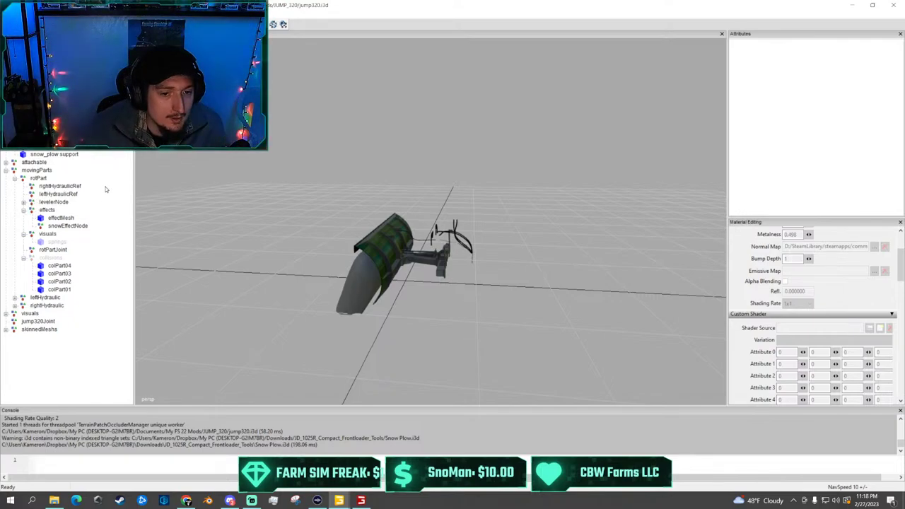
Collapse the effects, visuals and collisions groups under rotPart in the scene hierarchy
left_click(24, 210)
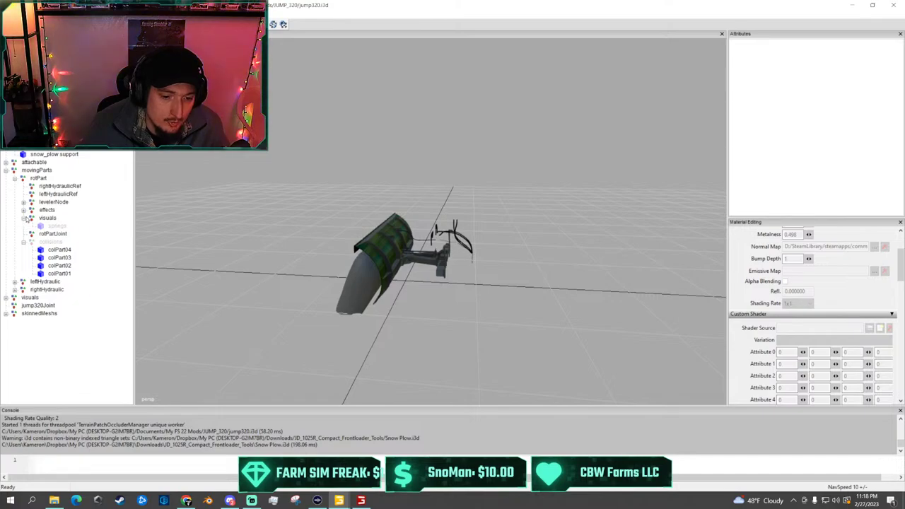
left_click(23, 218)
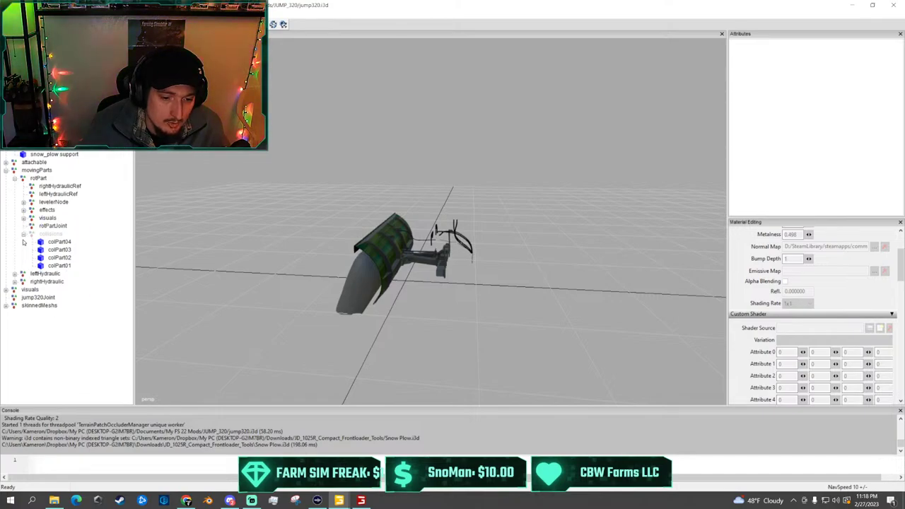
left_click(23, 234)
Examine the hoses, springs and hydraulic cylinders behind the blade and check which piece the long hose belongs to
scroll(516, 230, "up", 5)
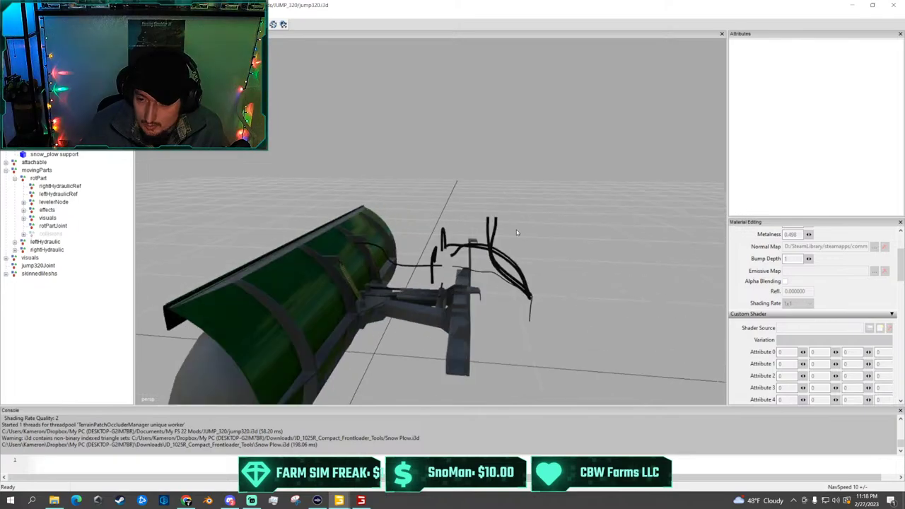
scroll(530, 253, "down", 5)
left_click_drag(526, 256, 538, 265, "alt")
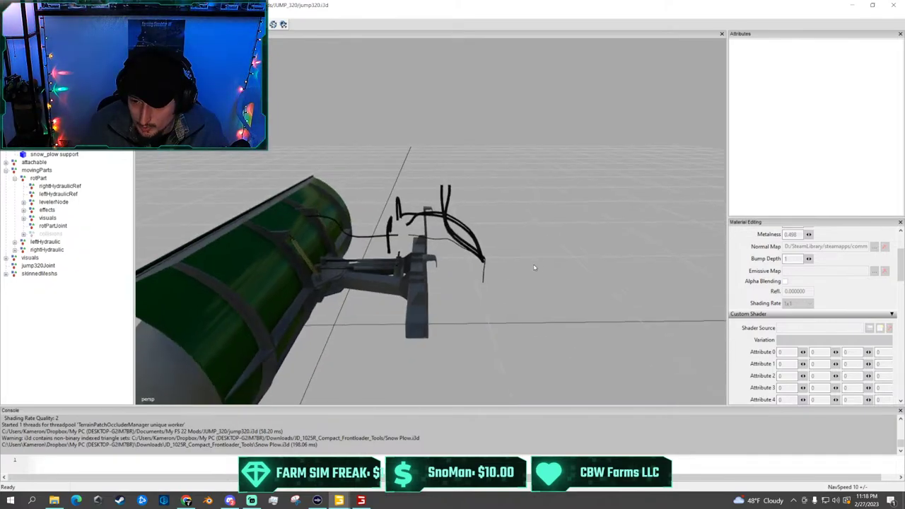
scroll(460, 267, "up", 5)
left_click_drag(461, 266, 462, 233, "alt")
scroll(387, 294, "down", 5)
scroll(375, 285, "up", 5)
scroll(359, 281, "up", 5)
scroll(360, 281, "down", 8)
scroll(293, 287, "up", 5)
scroll(433, 249, "down", 5)
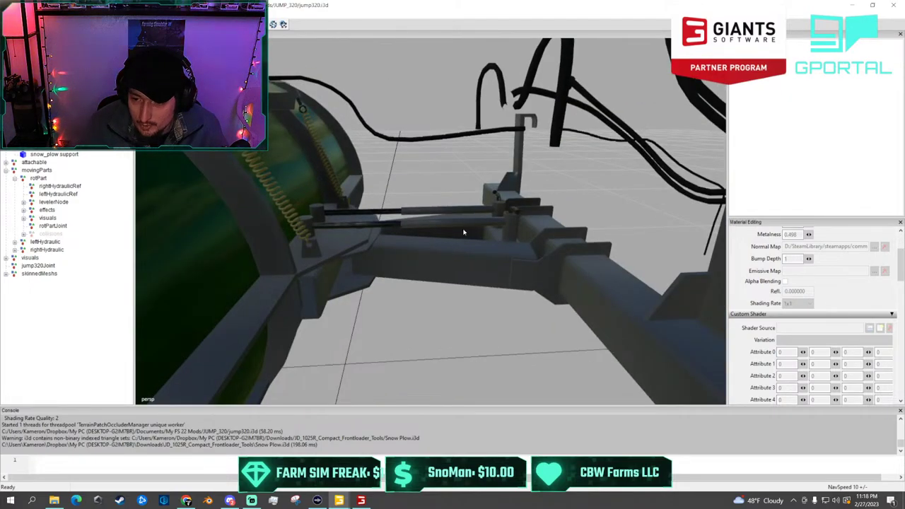
left_click(432, 140)
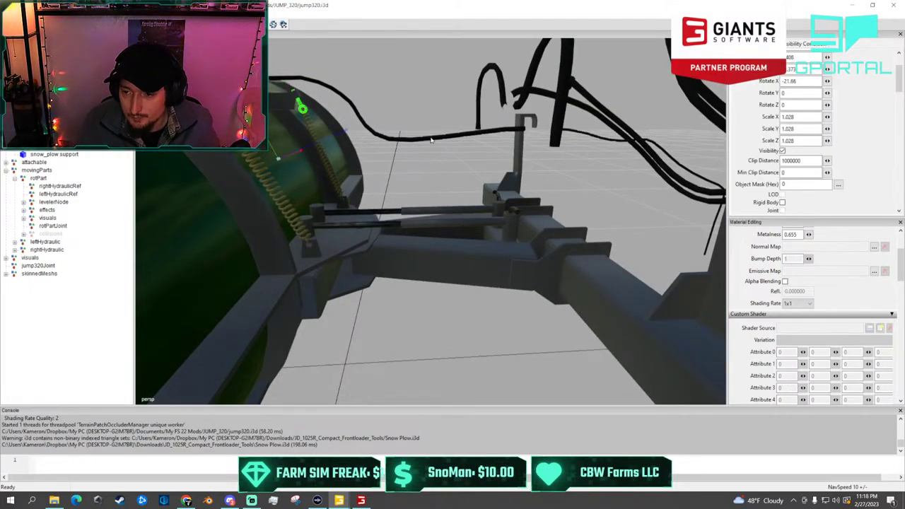
Select the skinned hose mesh behind the blade, reveal the visuals group's contents and inspect how the hoses run over the frame
left_click(517, 92)
key("f")
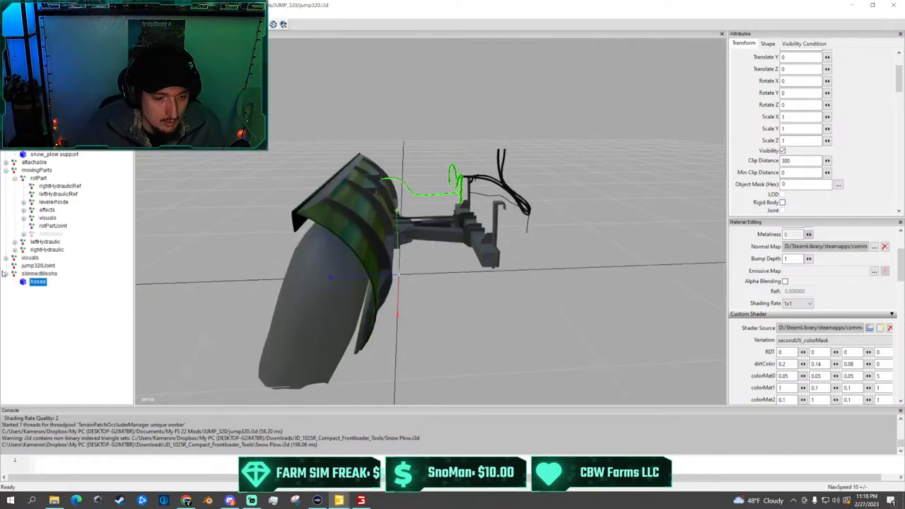
left_click(6, 258)
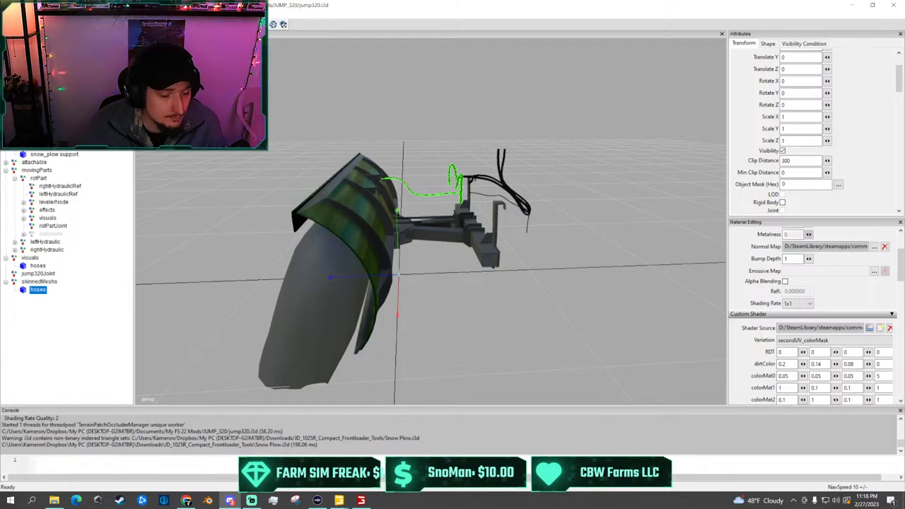
scroll(431, 220, "up", 5)
scroll(434, 218, "down", 2)
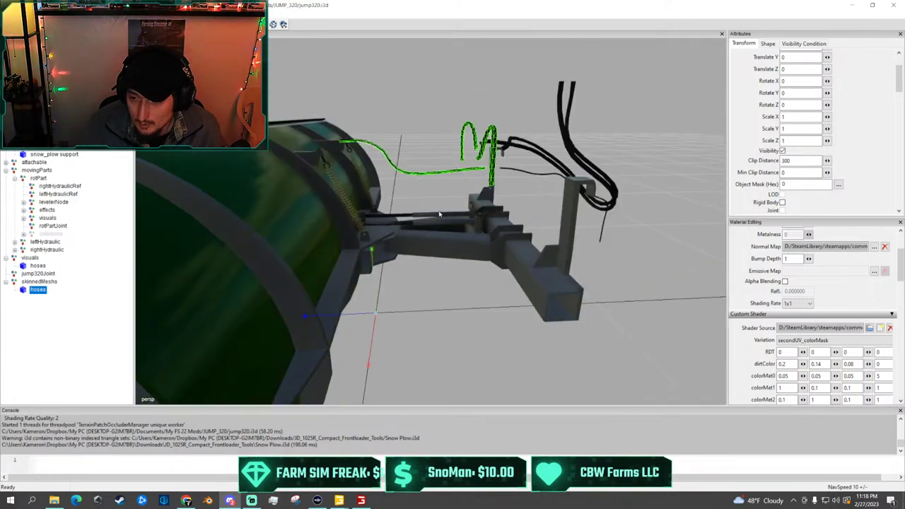
left_click_drag(435, 216, 427, 225, "alt")
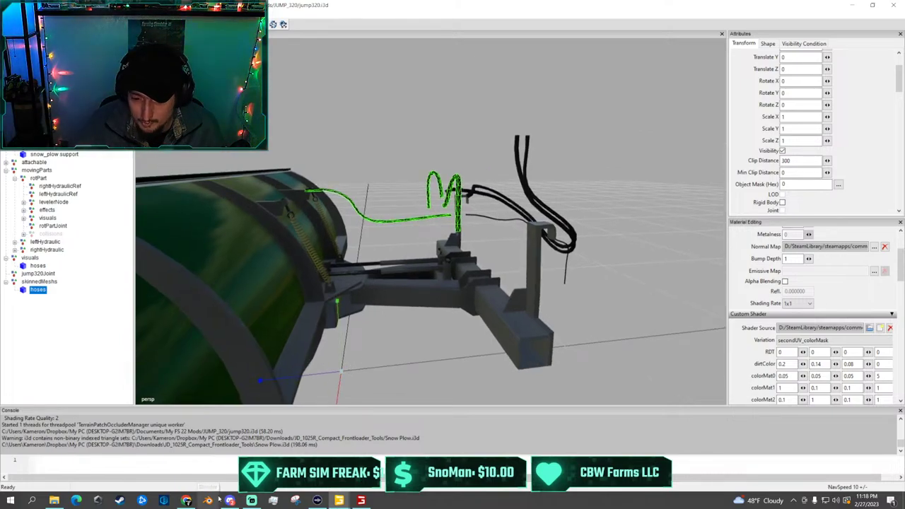
Look through the modding stuff folder from the desktop for model files, then put its window away
left_click(855, 7)
left_click(856, 19)
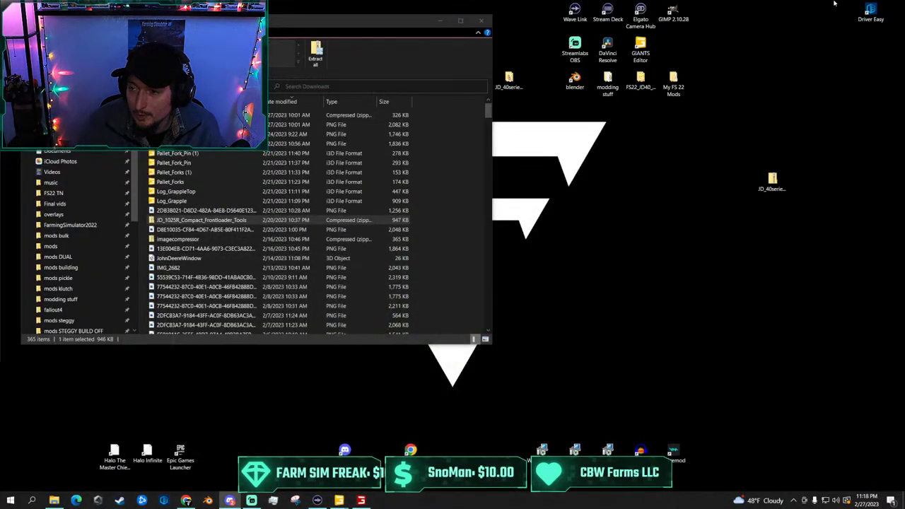
left_click(448, 22)
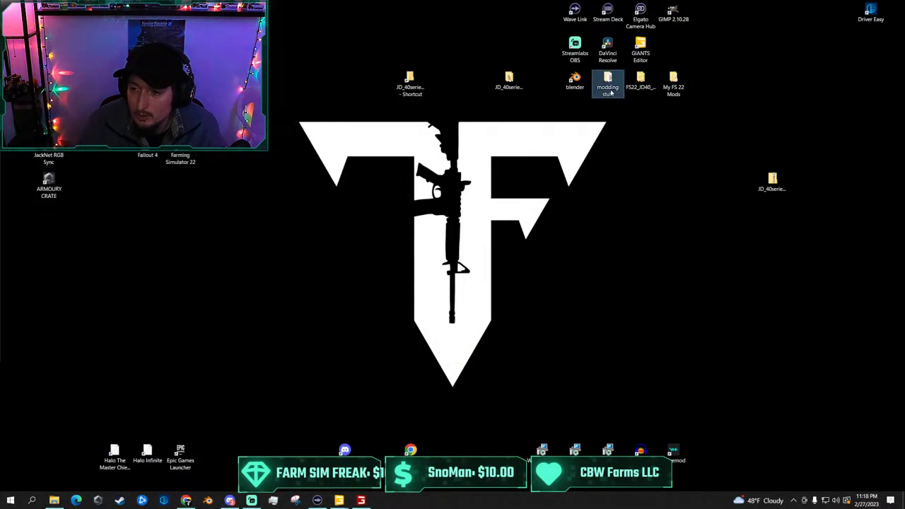
key("Return")
scroll(404, 276, "down", 6)
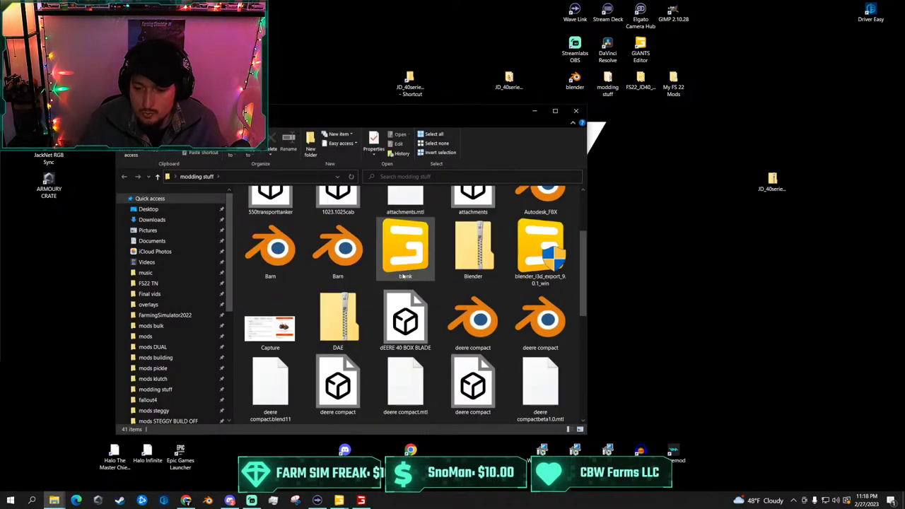
scroll(404, 276, "up", 6)
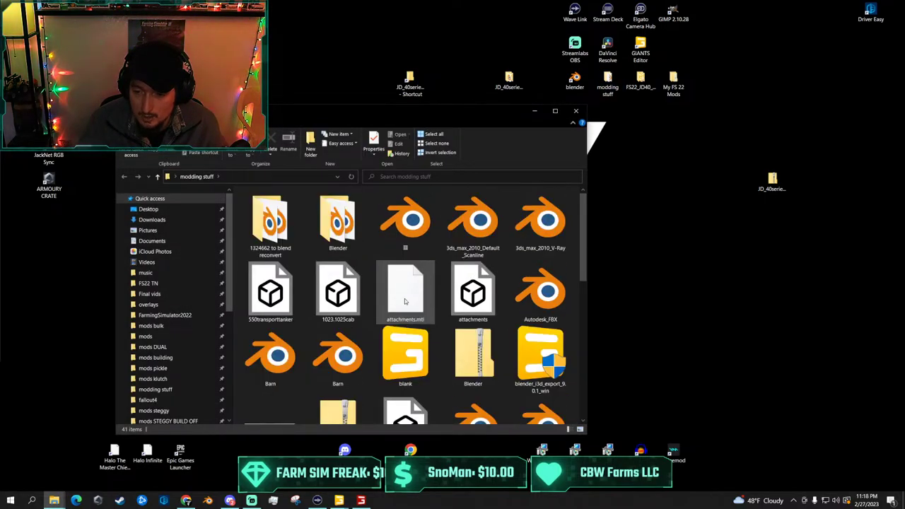
scroll(481, 233, "down", 4)
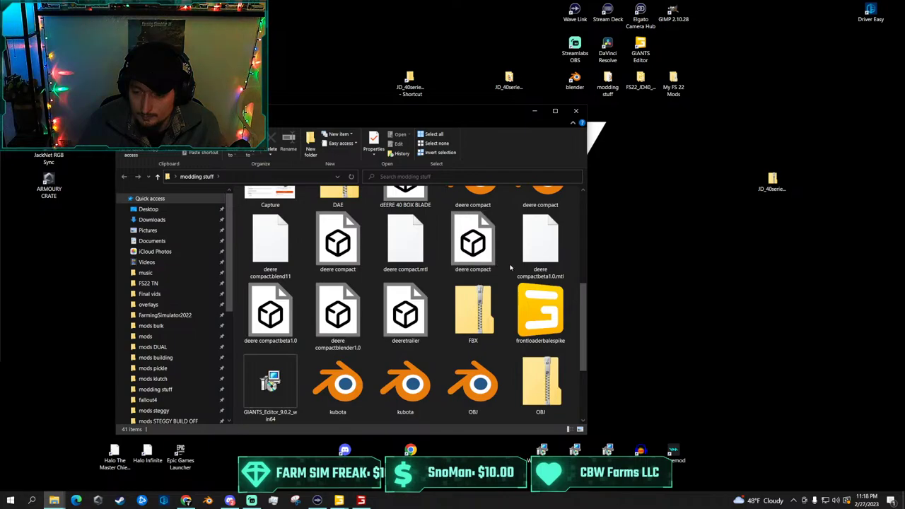
scroll(511, 267, "up", 2)
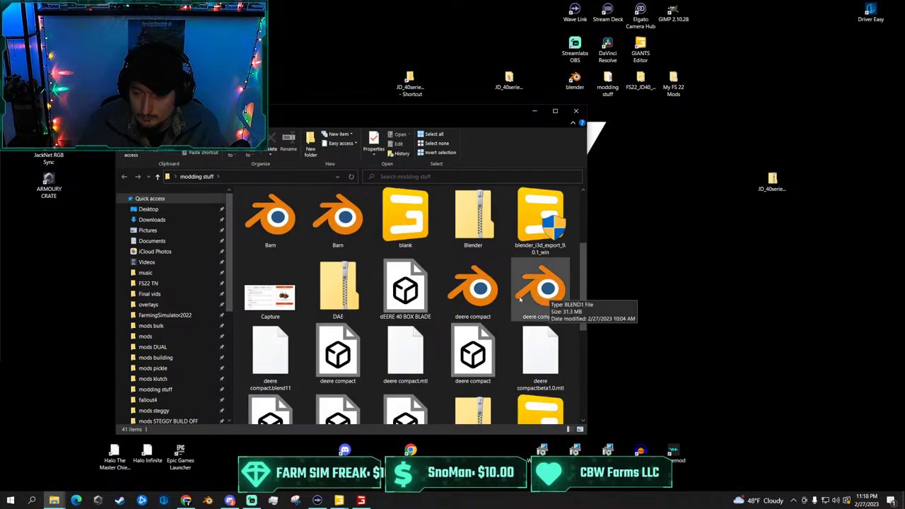
left_click(536, 111)
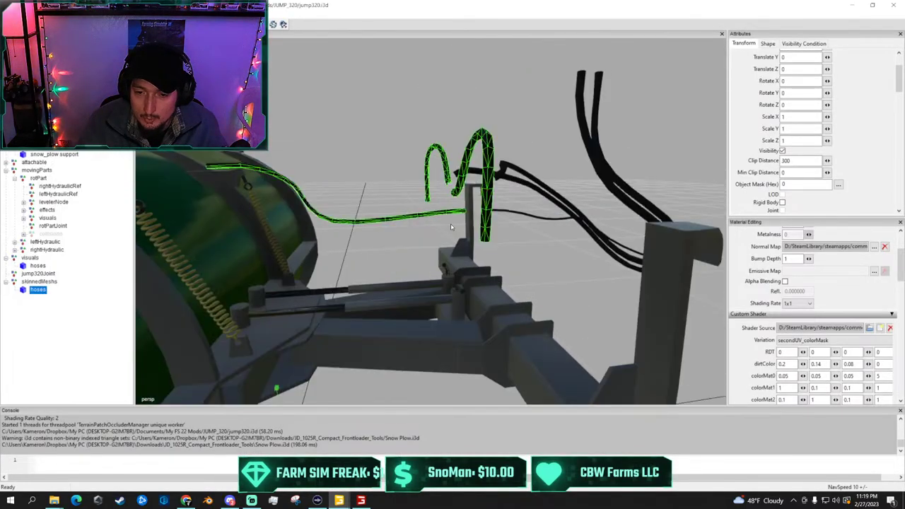
Identify the static hoses mesh under visuals and expand the leftHydraulic and rightHydraulic groups in the scene hierarchy
left_click(537, 217)
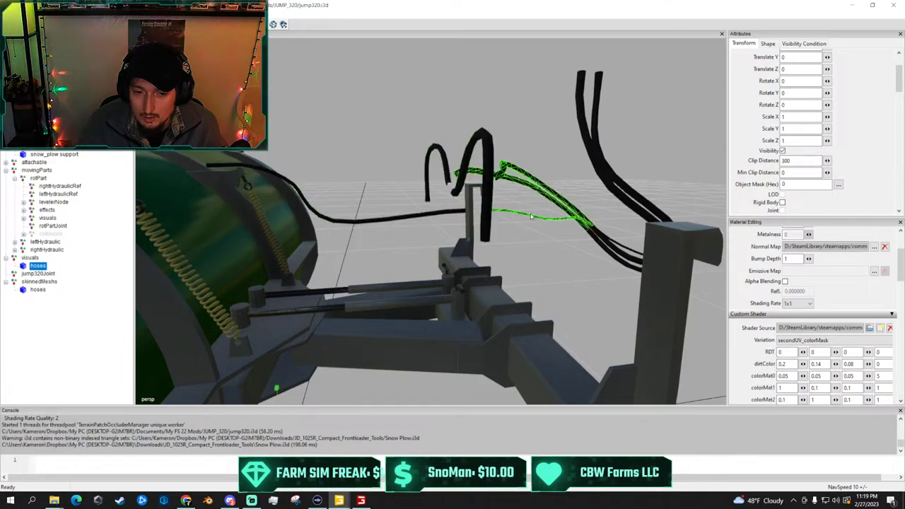
scroll(532, 217, "down", 3)
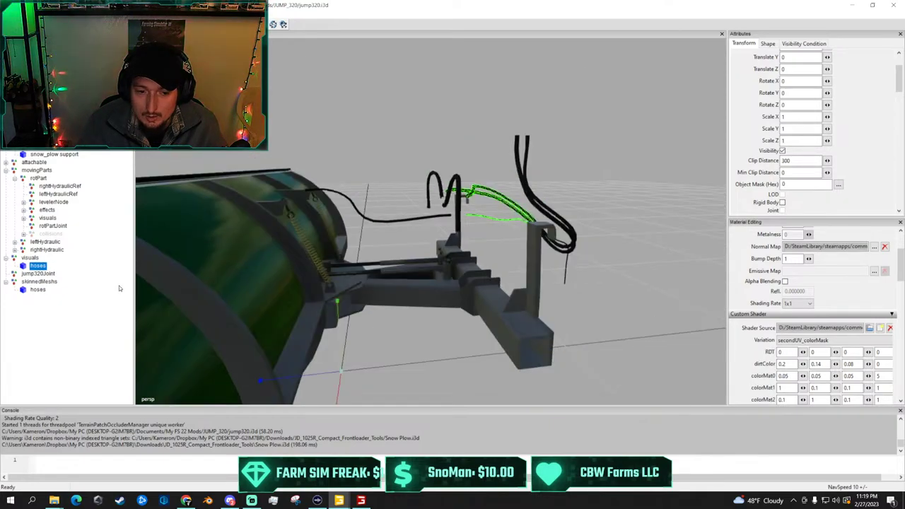
left_click(6, 258)
left_click(6, 259)
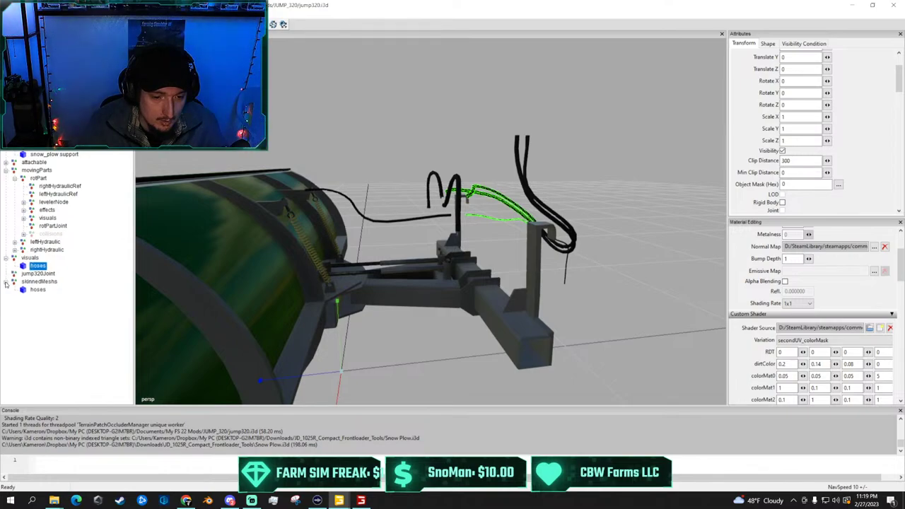
left_click(15, 242)
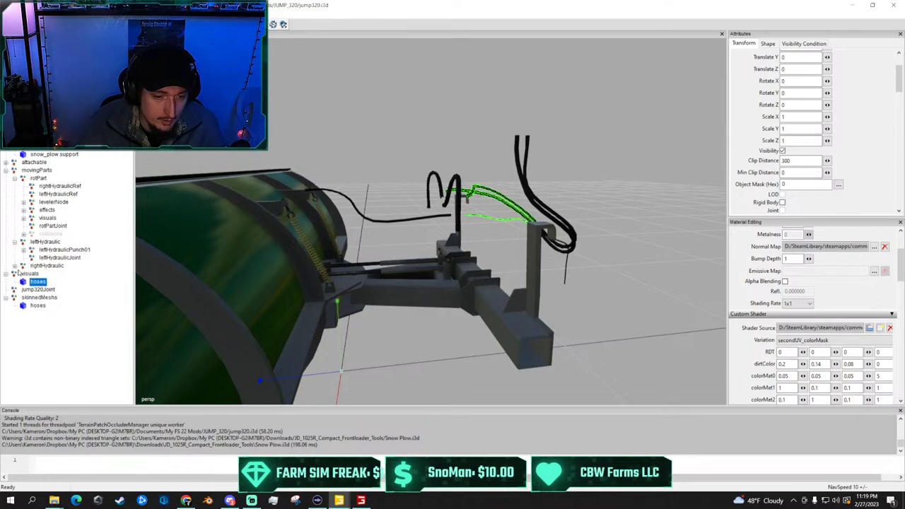
left_click(14, 265)
Move leftHydraulicJoint toward the plow frame, to Translate Y -0.069 and Translate Z 0.08
left_click(65, 250)
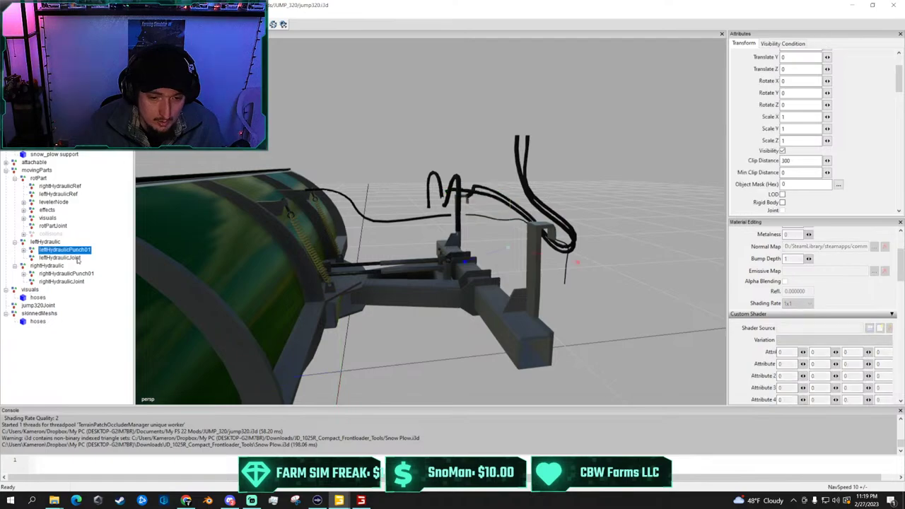
left_click(78, 259)
scroll(488, 248, "up", 3)
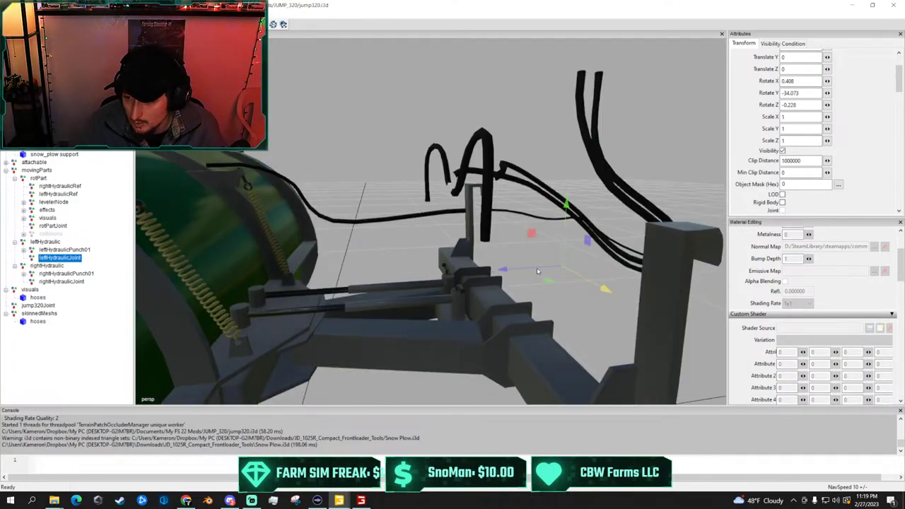
left_click_drag(537, 271, 478, 281)
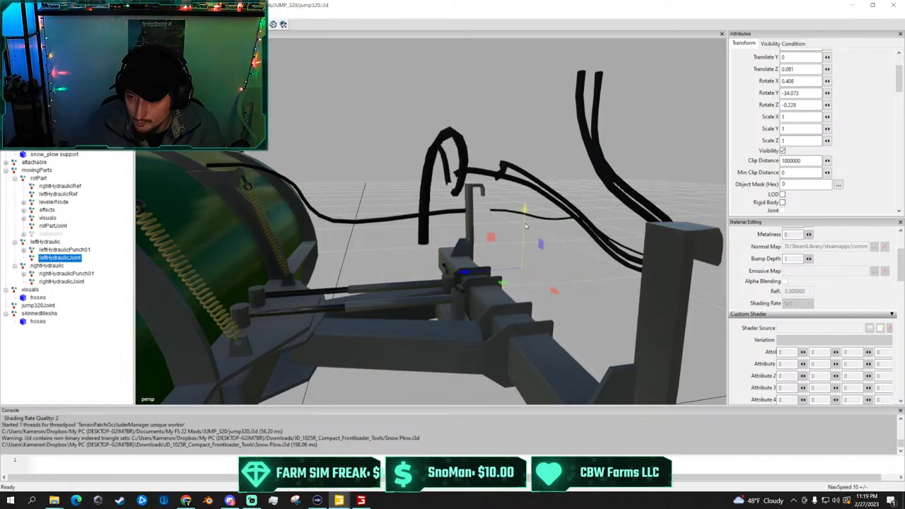
left_click_drag(526, 226, 528, 252)
scroll(379, 281, "up", 1)
scroll(362, 278, "down", 2)
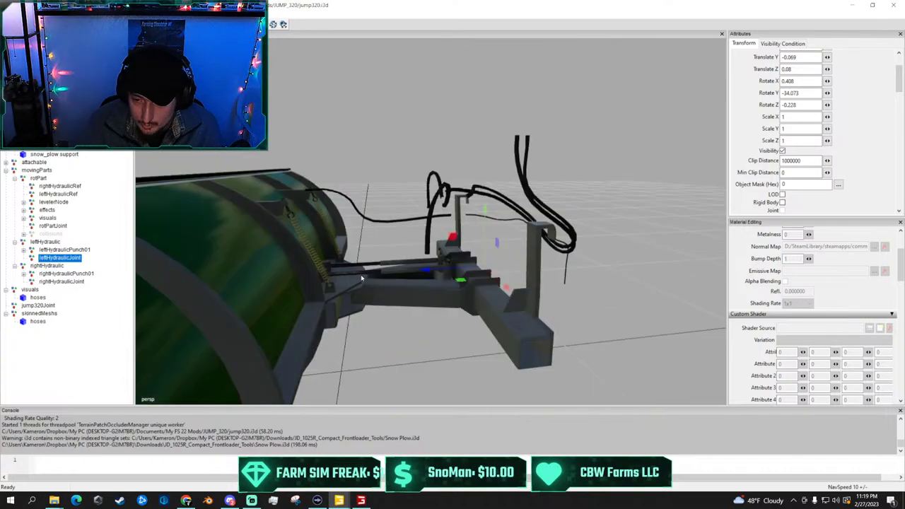
Bring the hose end controlled by leftHydraulicJoint down to its cylinder at Translate Y -0.19 and Translate Z -0.1
left_click_drag(362, 279, 570, 326, "alt")
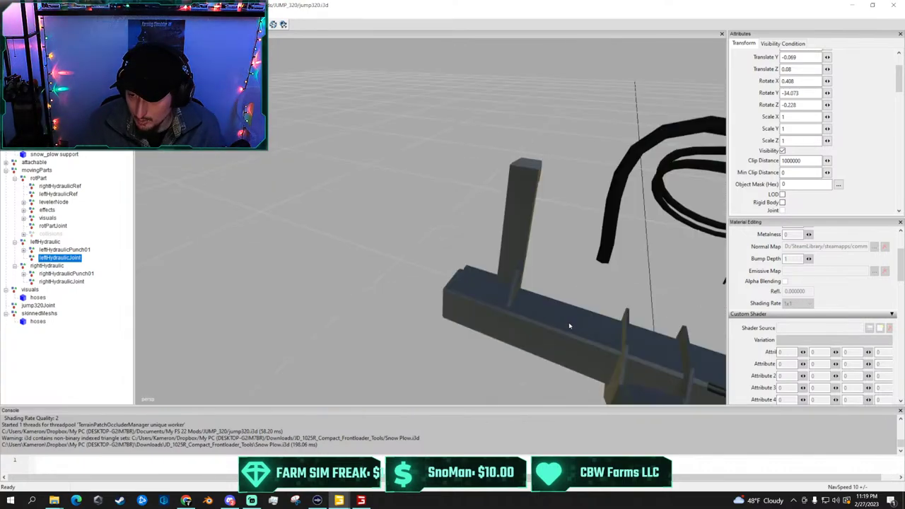
scroll(565, 322, "down", 5)
scroll(536, 278, "up", 3)
left_click_drag(546, 257, 359, 265, "alt")
left_click_drag(382, 340, 392, 316)
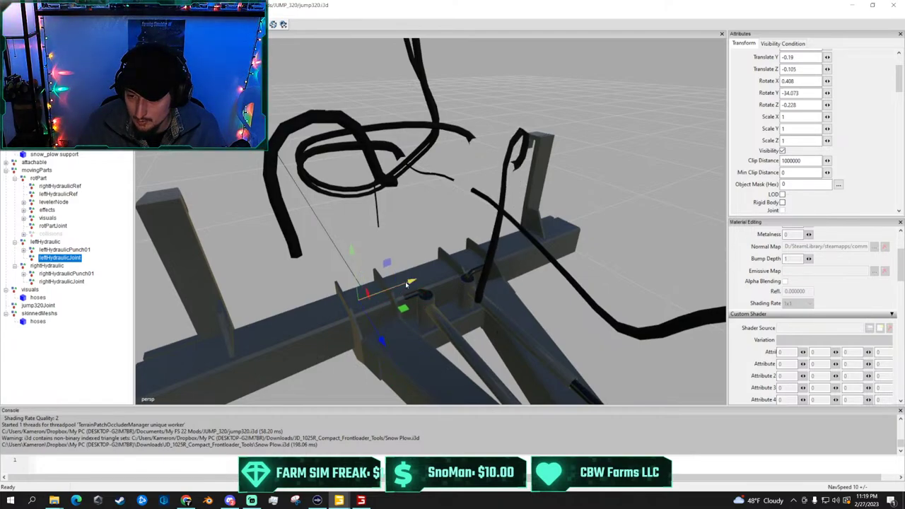
left_click_drag(405, 281, 410, 282)
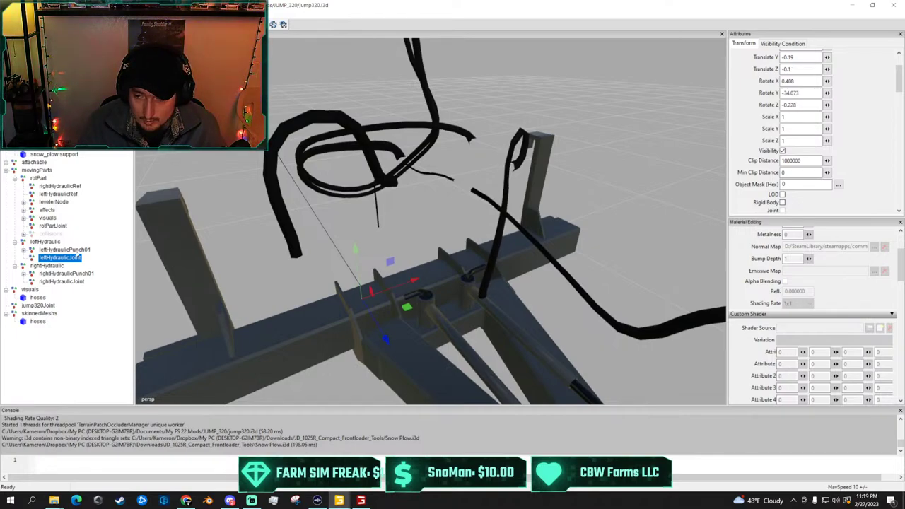
Shift leftHydraulicPunch01 along its Z axis to Translate Z -0.032
left_click(76, 251)
scroll(450, 223, "down", 4)
mouse_move(448, 224)
left_mouse_down()
mouse_move(424, 227)
mouse_move(517, 245)
mouse_move(433, 231)
mouse_move(452, 232)
left_mouse_up()
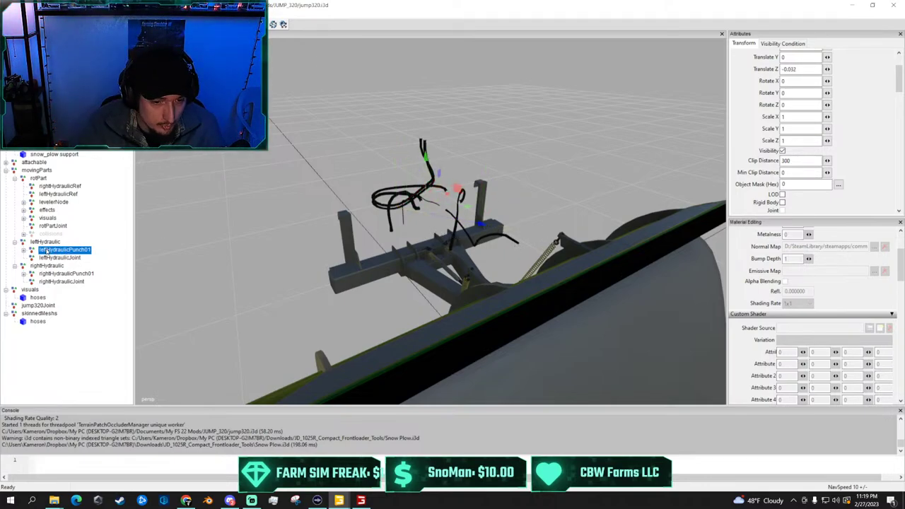
Expand leftHydraulicPunch01 down to its innermost child and shift leftHydraulicPunch03 to Translate Z -0.014
left_click(28, 256)
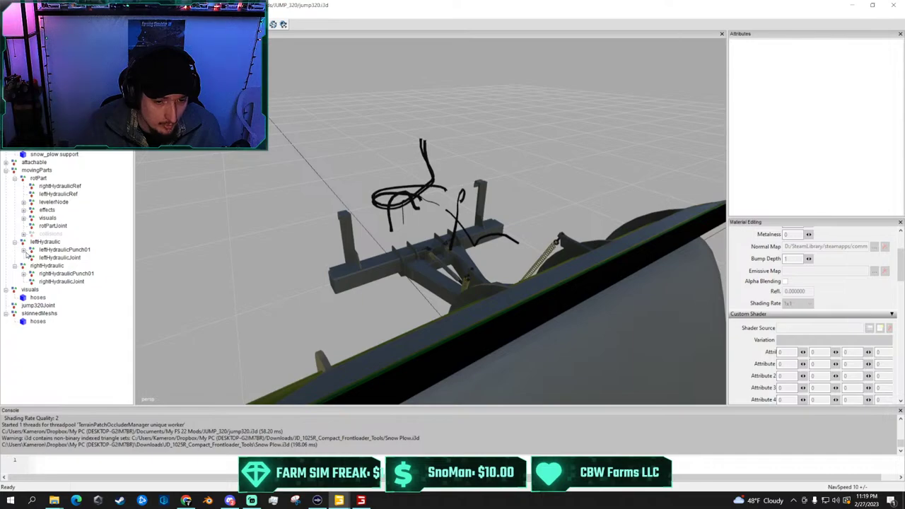
left_click(24, 251)
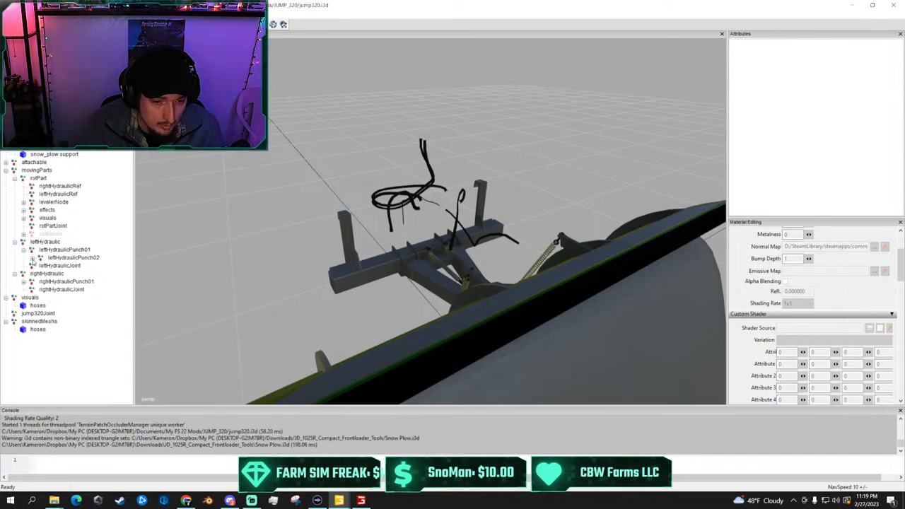
left_click(41, 258)
left_click(81, 265)
scroll(437, 204, "up", 3)
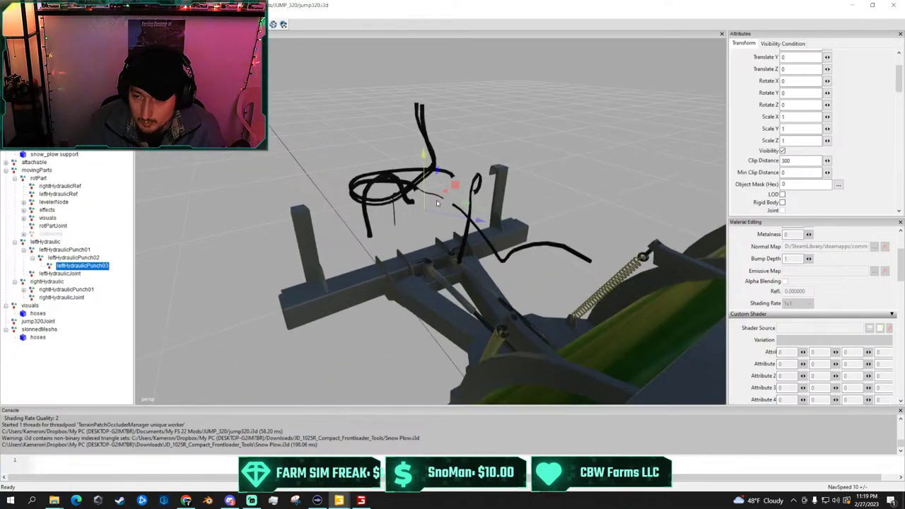
scroll(437, 204, "up", 2)
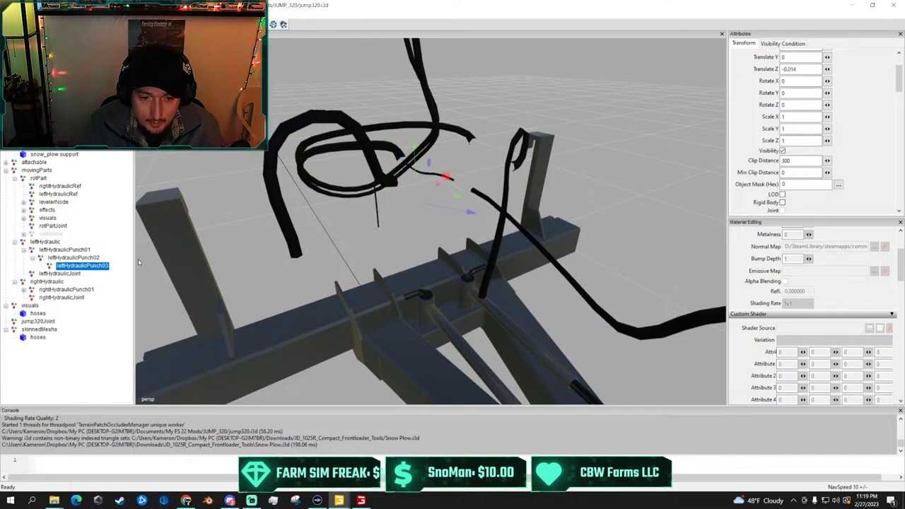
Set leftHydraulicPunch02 to Translate Z 0.005 and leftHydraulicPunch01 to Translate Z -0.028, then collapse their branch
left_click(73, 257)
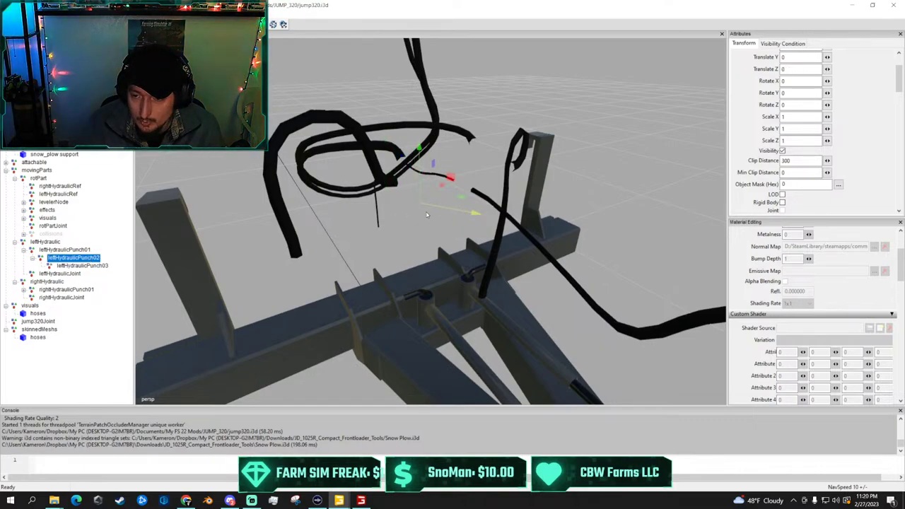
left_click_drag(426, 215, 466, 216)
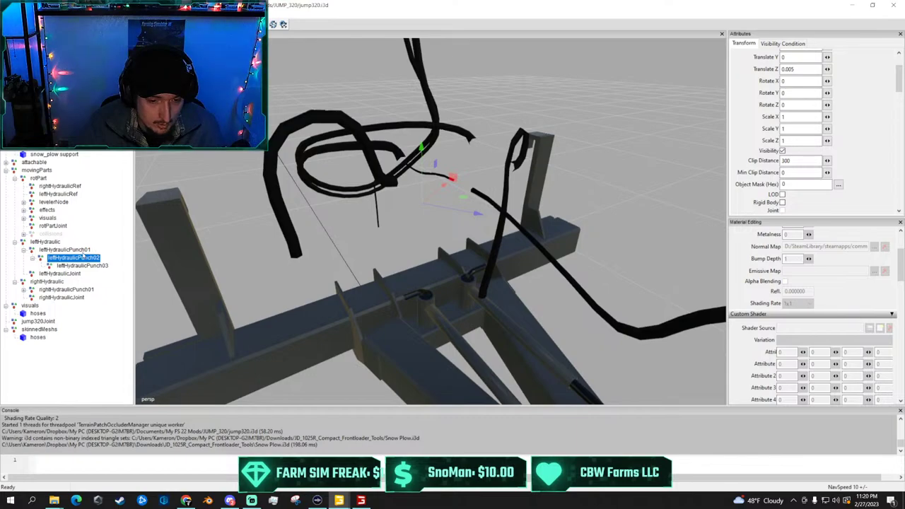
left_click(64, 250)
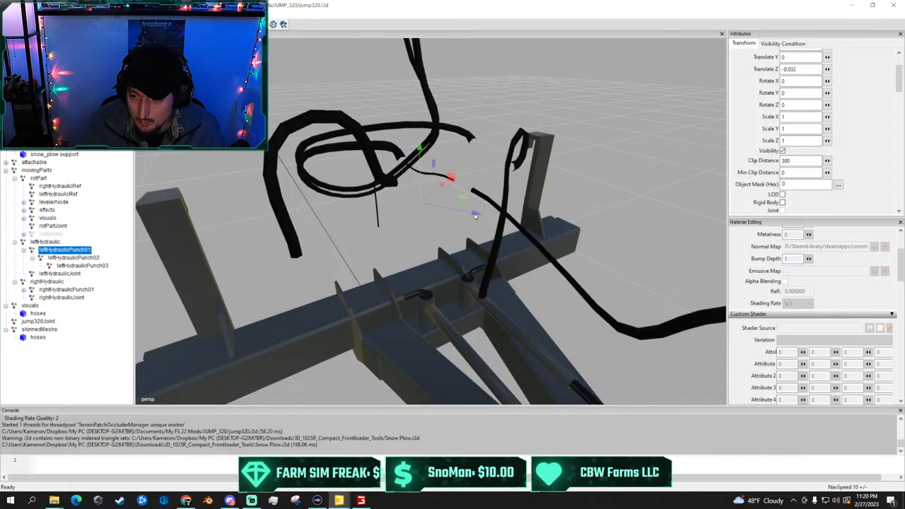
mouse_move(476, 215)
left_mouse_down()
mouse_move(452, 214)
mouse_move(476, 221)
left_mouse_up()
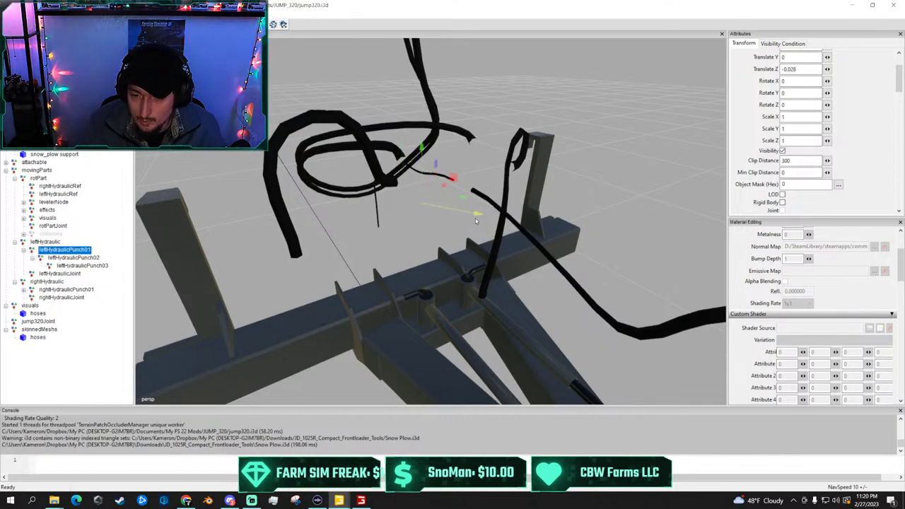
left_click(23, 254)
left_click(22, 250)
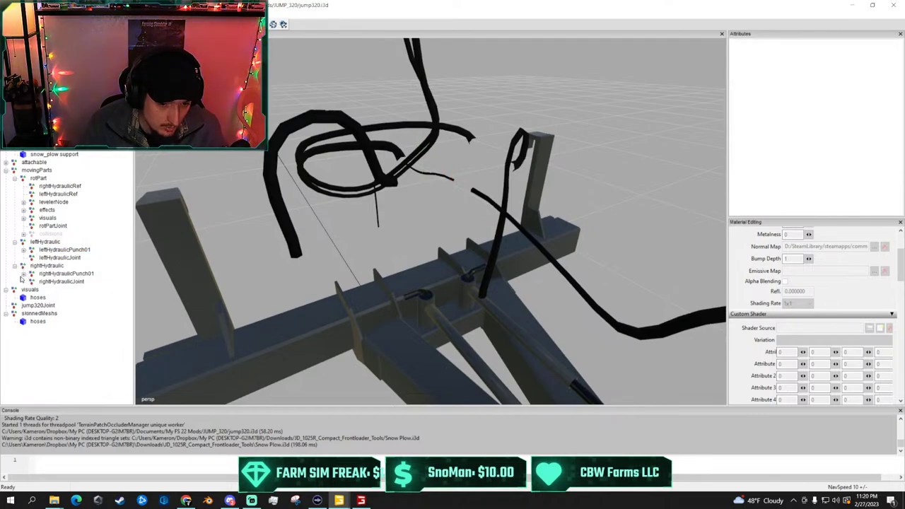
Move the rightHydraulic group toward the frame's hydraulic mounts, to Translate Y 0.437 and Translate Z -0.428
left_click(45, 265)
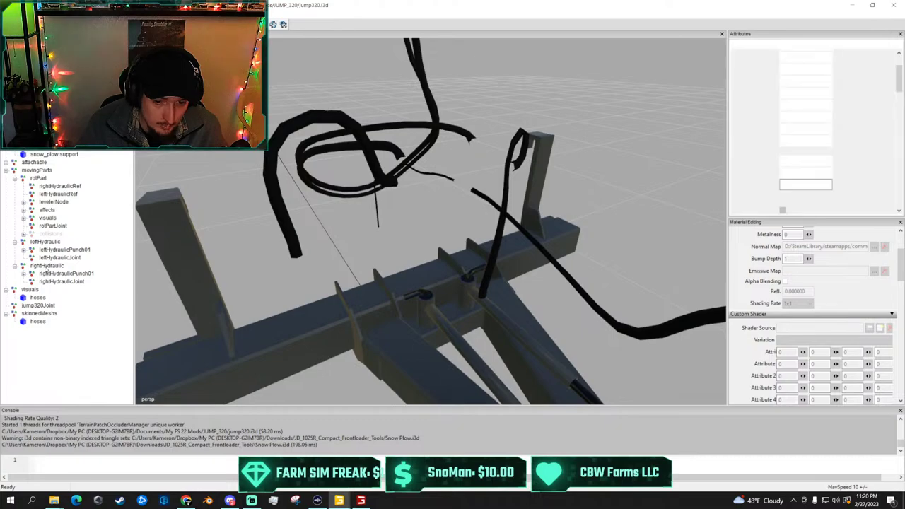
key("f")
left_click_drag(390, 266, 505, 287)
scroll(378, 248, "up", 3)
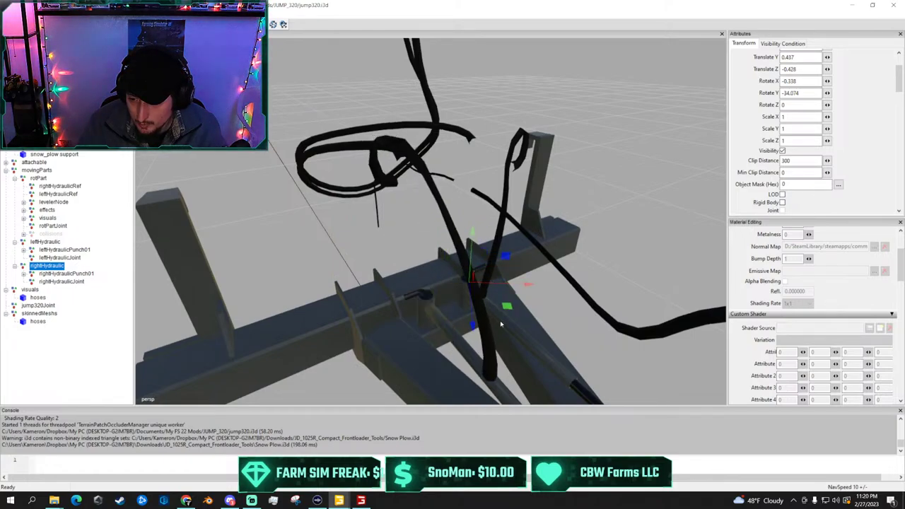
Bring the hose end moved by rightHydraulic to the base of the other cylinder at Translate Y 0.319 and Translate Z -0.647
left_click_drag(474, 324, 453, 288)
left_click_drag(528, 268, 505, 267)
left_click_drag(450, 224, 470, 278)
left_click_drag(526, 319, 494, 272)
left_click(444, 233)
left_click_drag(445, 232, 445, 227)
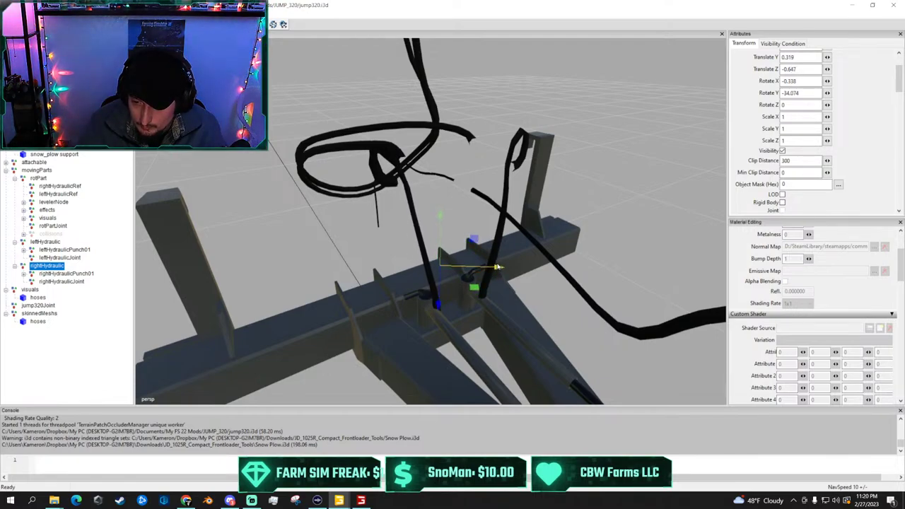
Fine-tune the rightHydraulic group to Translate Z -0.651, check the fit from the side, and deselect it
left_click_drag(498, 266, 493, 267)
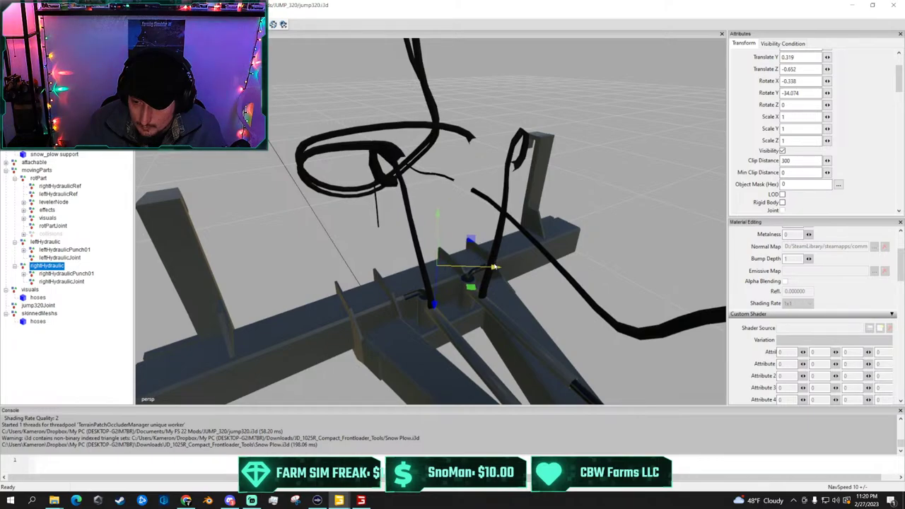
scroll(283, 237, "down", 5)
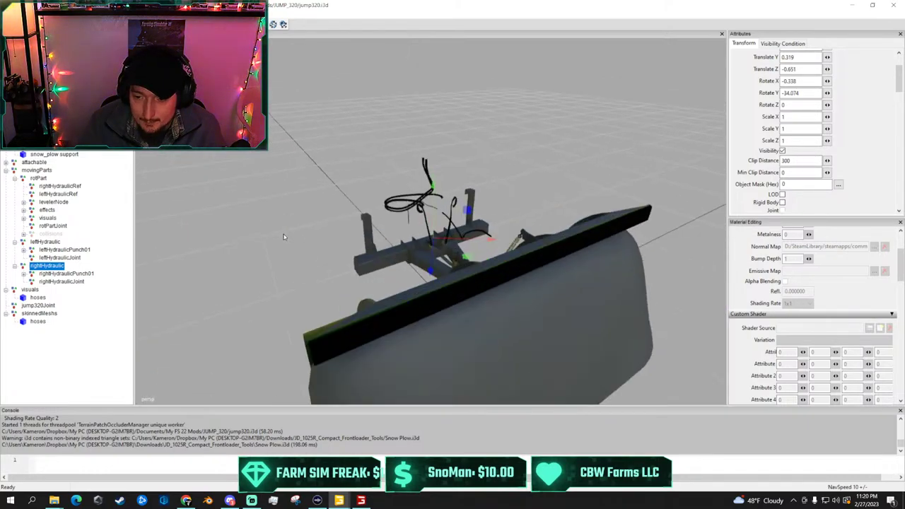
scroll(302, 230, "up", 5)
left_click_drag(357, 231, 586, 213, "alt")
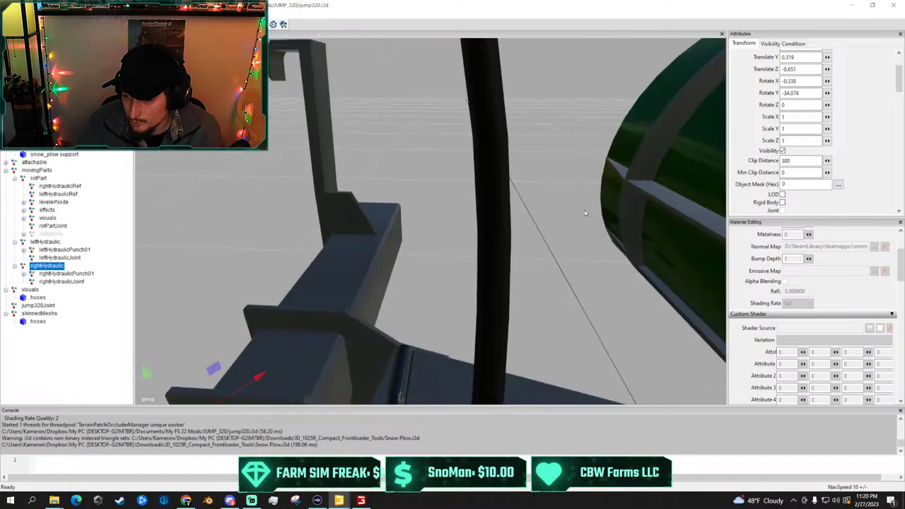
scroll(585, 211, "down", 5)
left_click(591, 216)
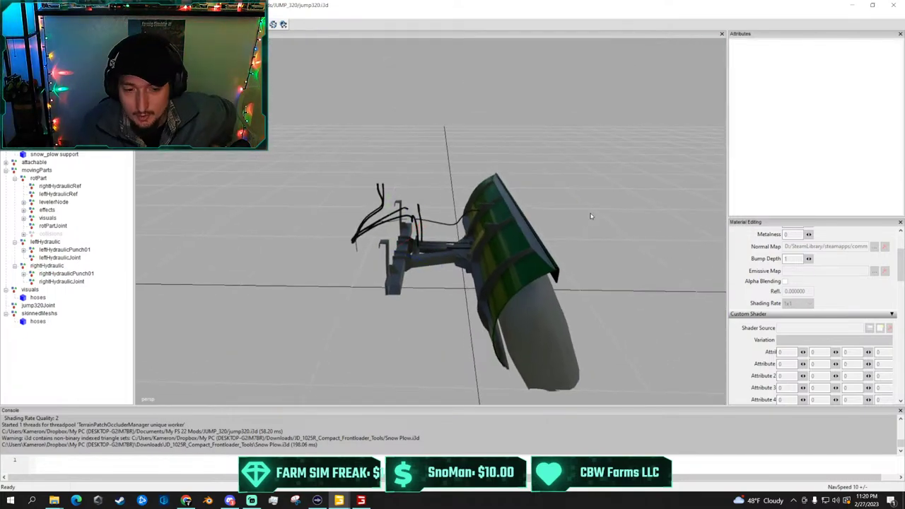
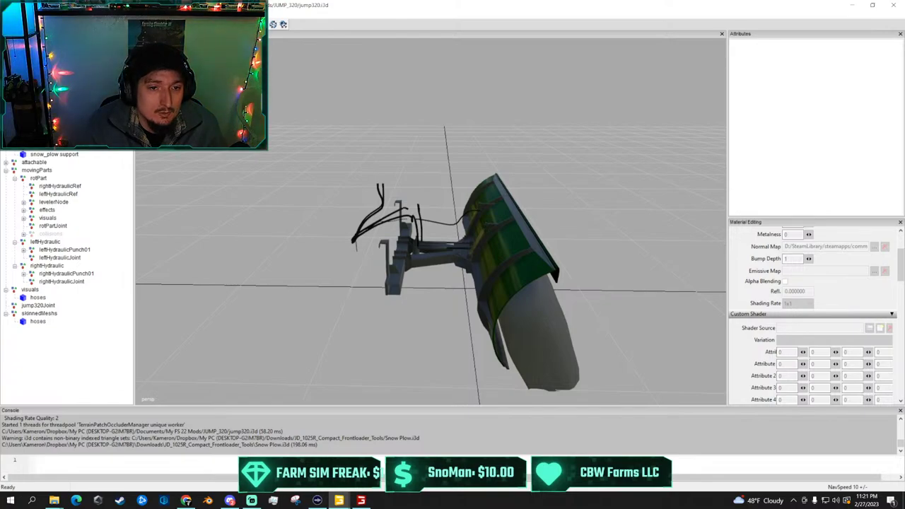
Import SnowPlow.i3d from the Downloads folder into the jump320 scene
left_click(8, 14)
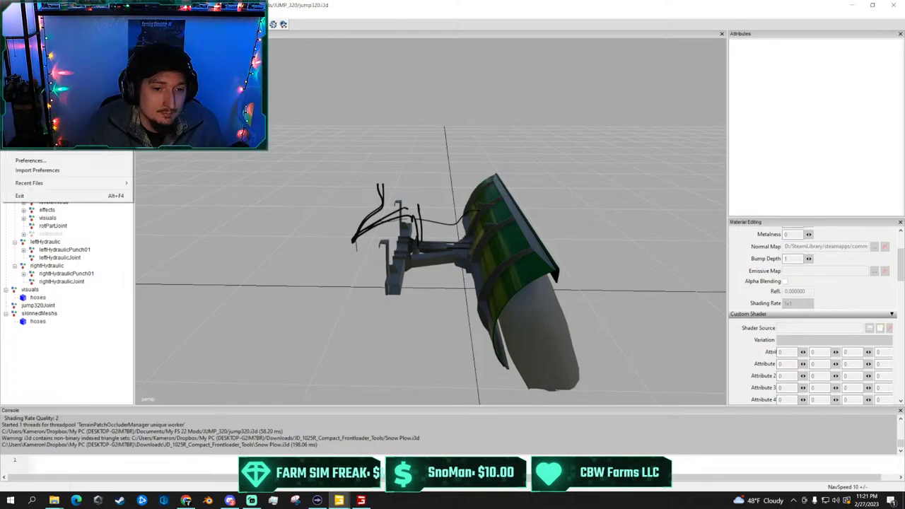
left_click(28, 89)
scroll(36, 184, "up", 5)
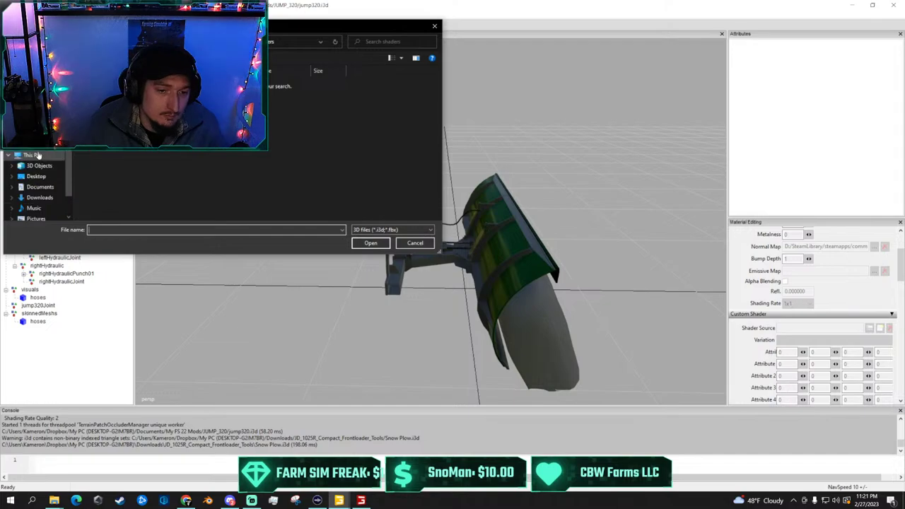
left_click(39, 98)
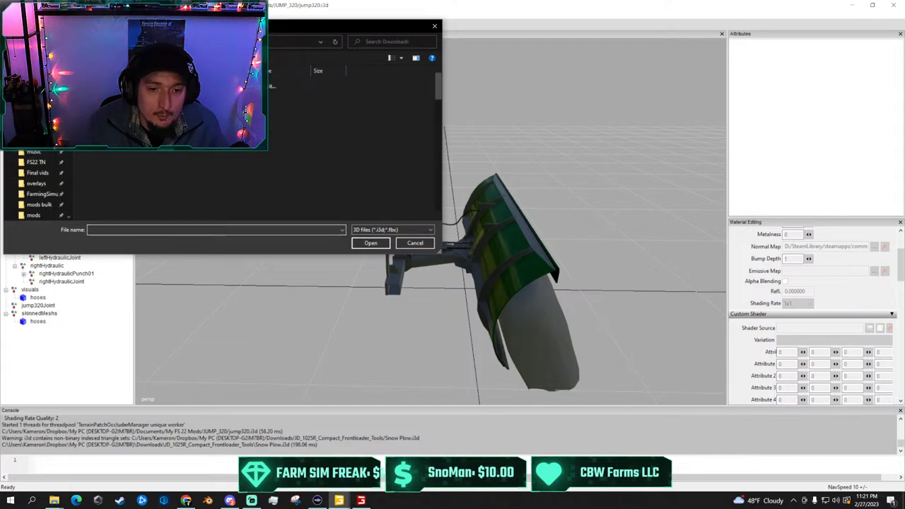
double_click(141, 97)
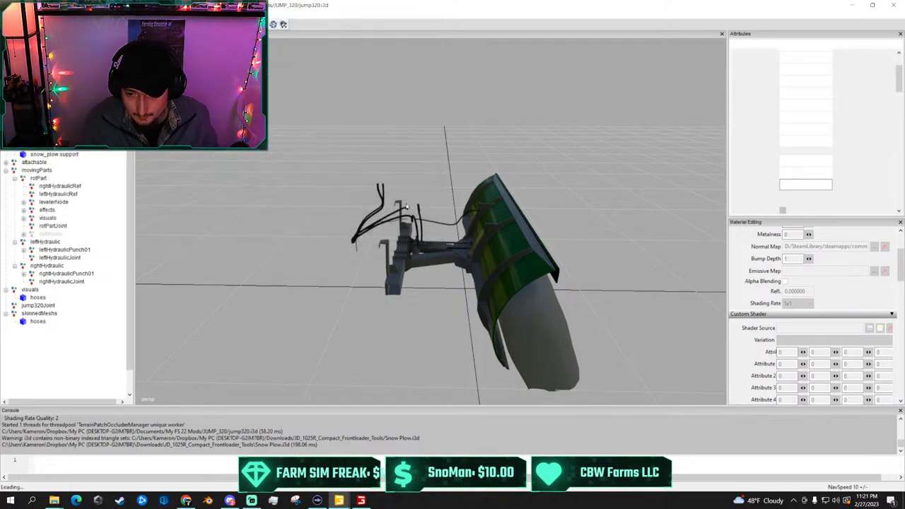
scroll(364, 211, "down", 5)
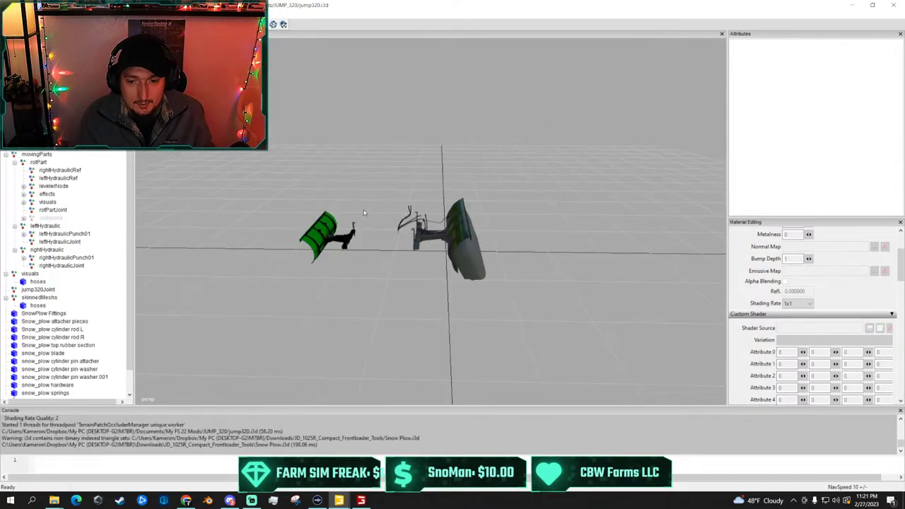
scroll(364, 210, "up", 4)
scroll(363, 210, "down", 2)
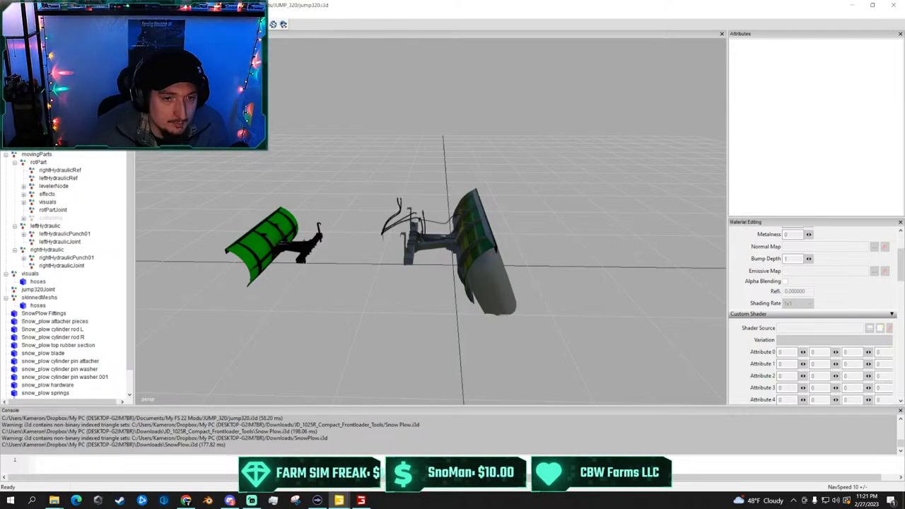
Collapse skinnedMeshes, visuals, both hydraulic groups, rotPart and movingParts in the scene tree
scroll(5, 280, "down", 1)
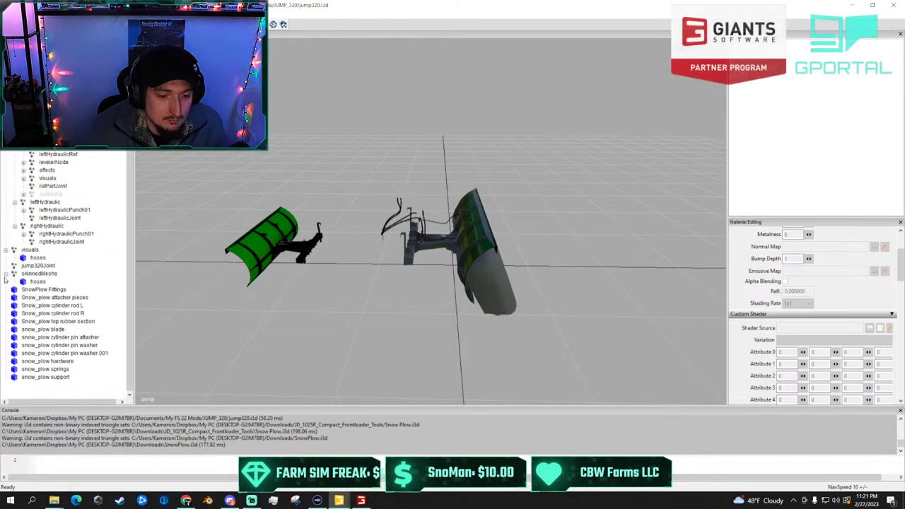
left_click(6, 273)
left_click(6, 259)
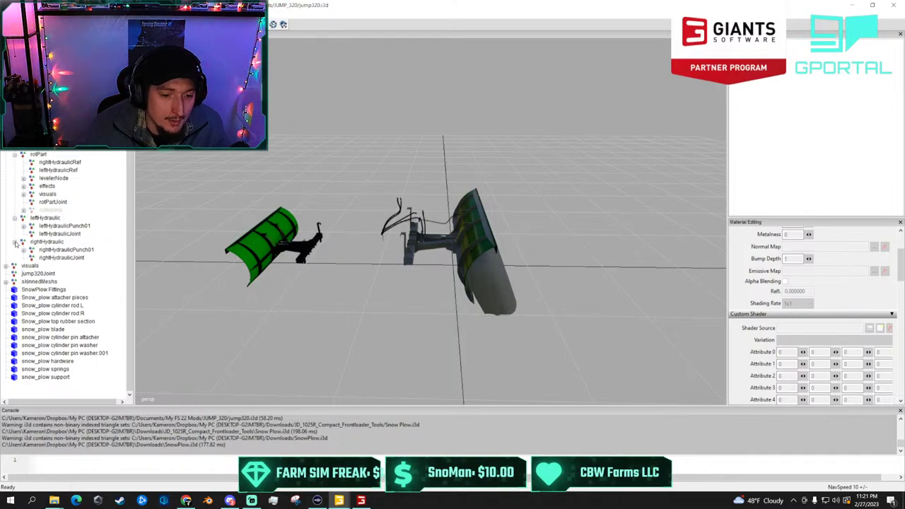
left_click(16, 244)
left_click(15, 244)
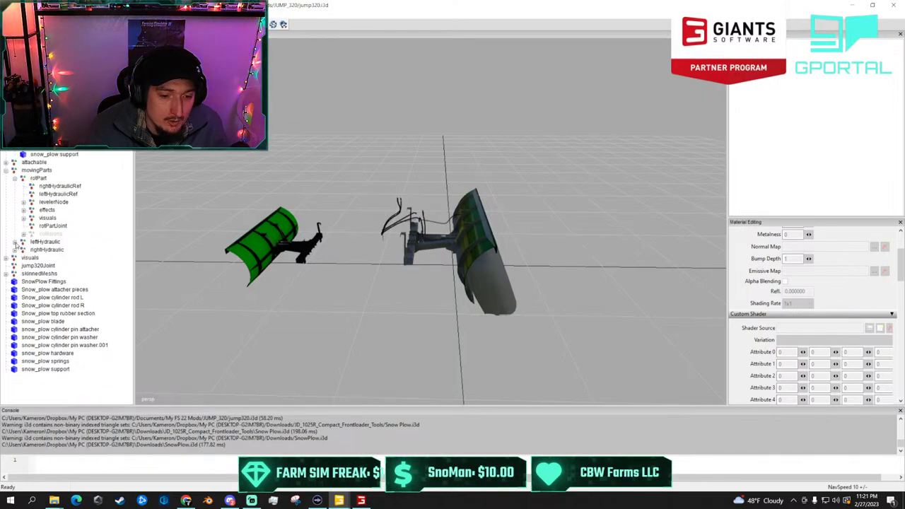
left_click(13, 178)
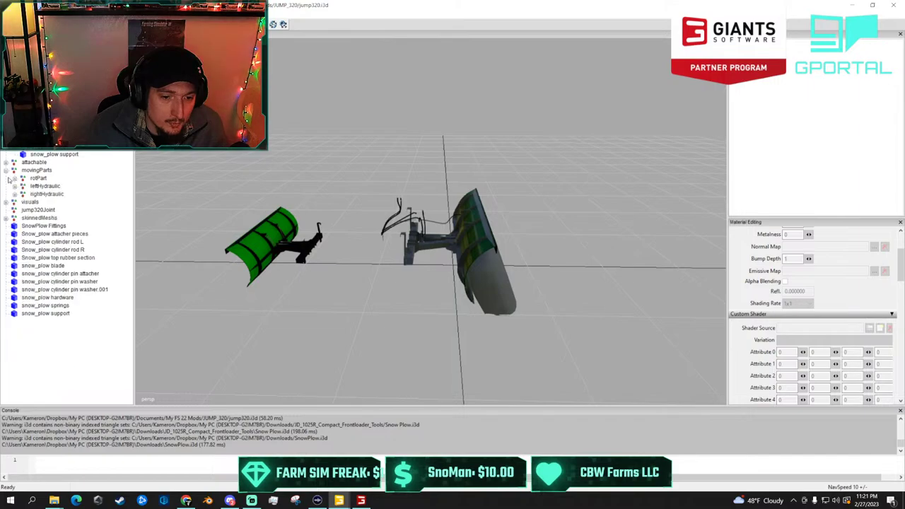
left_click(5, 171)
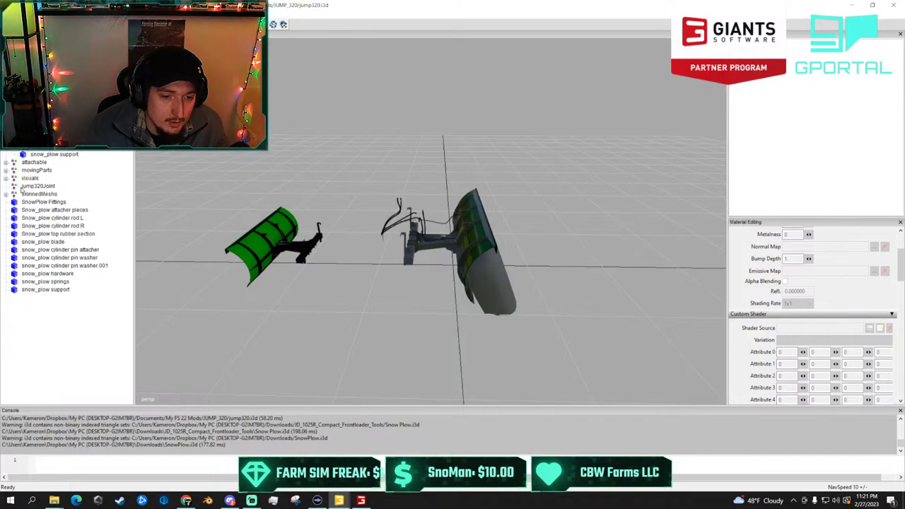
Create an empty transform group below the newly imported snow plow pieces
left_click(62, 291)
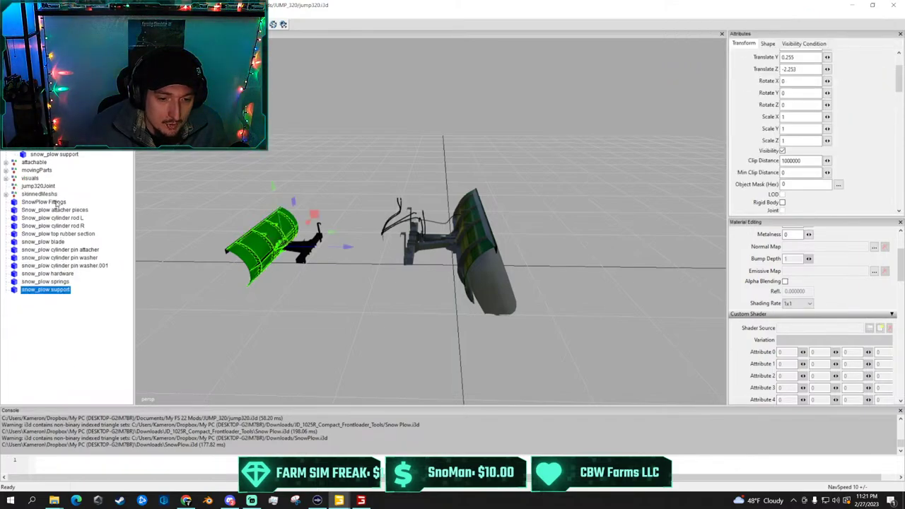
left_click(57, 203, "shift")
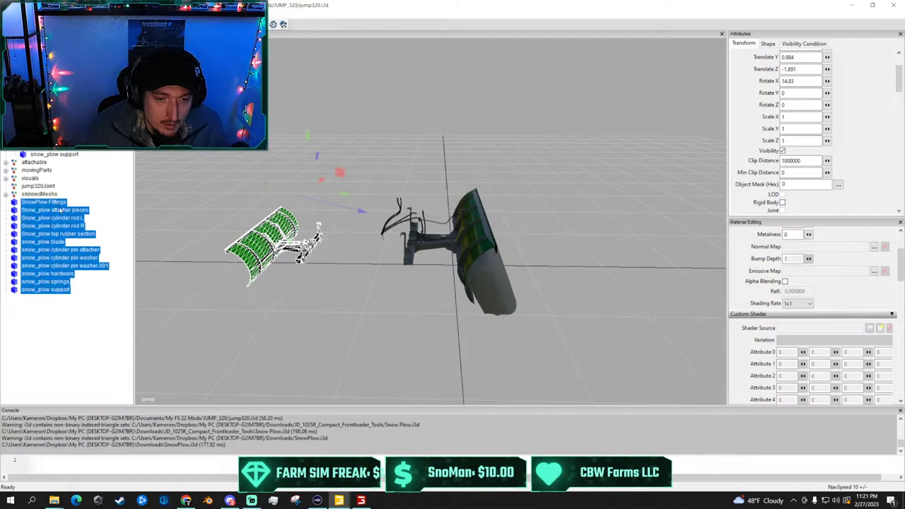
left_click(89, 309)
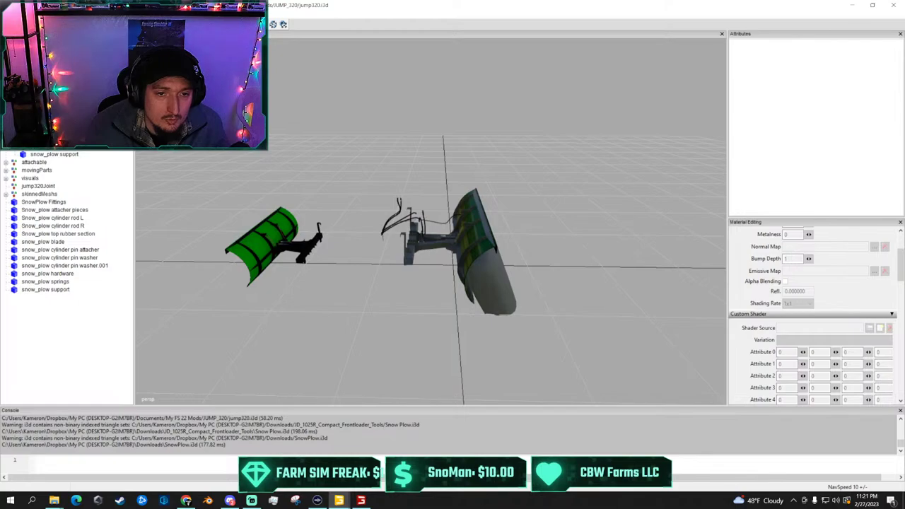
left_click(58, 25)
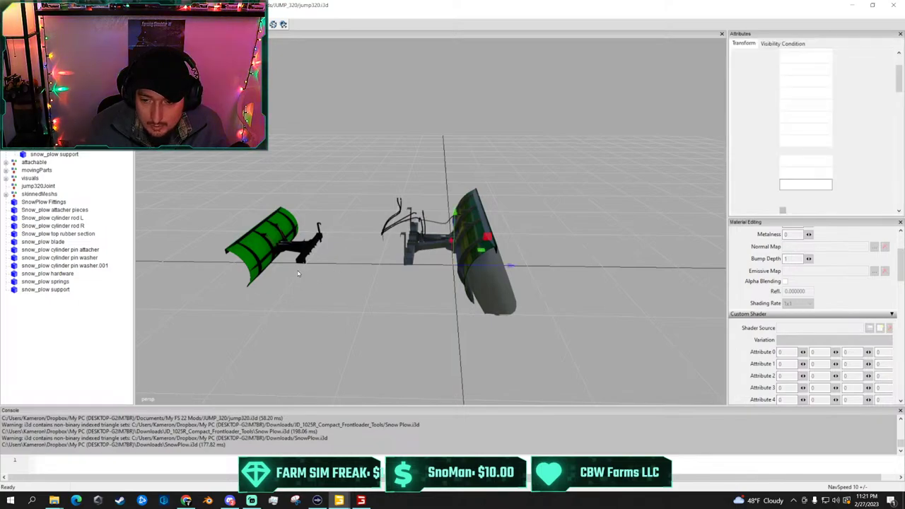
scroll(306, 272, "up", 1)
left_click(46, 307)
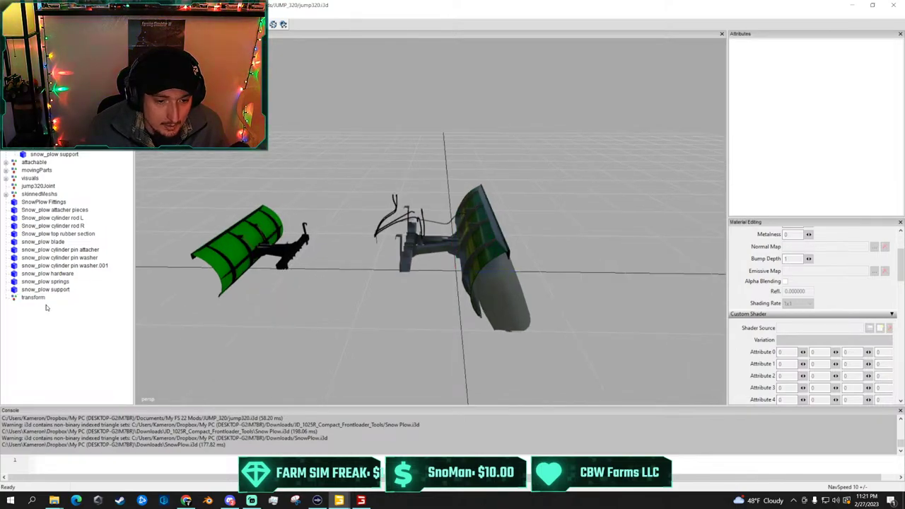
Move all imported pieces, from SnowPlow Fittings to snow_plow support, into the new transform group
left_click(38, 202)
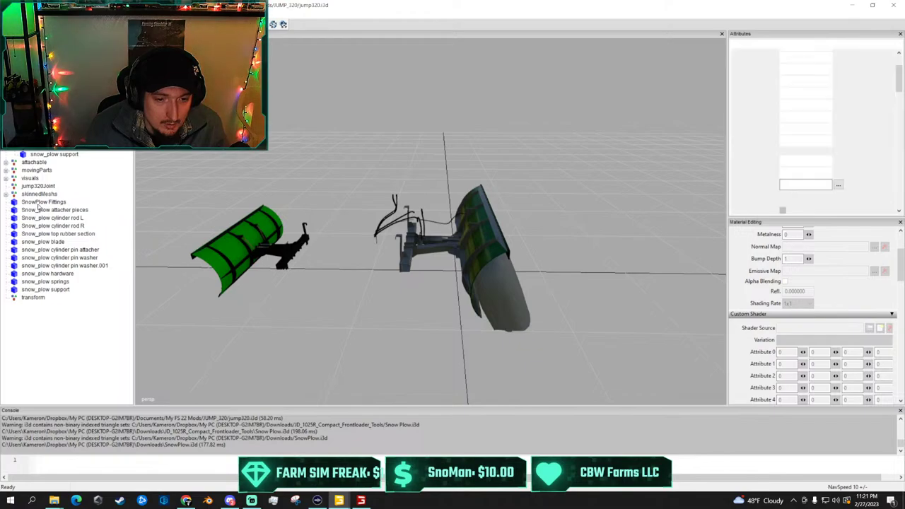
left_click(58, 290, "shift")
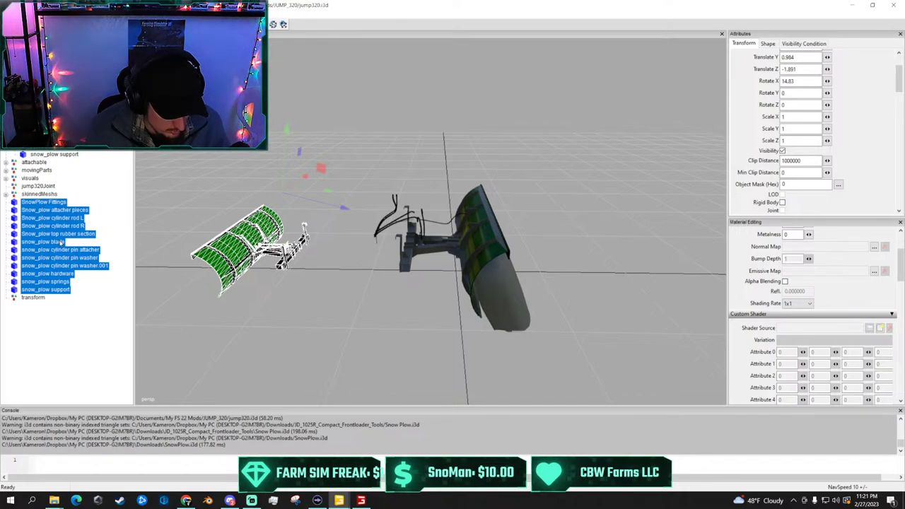
key("Delete")
left_click(38, 204)
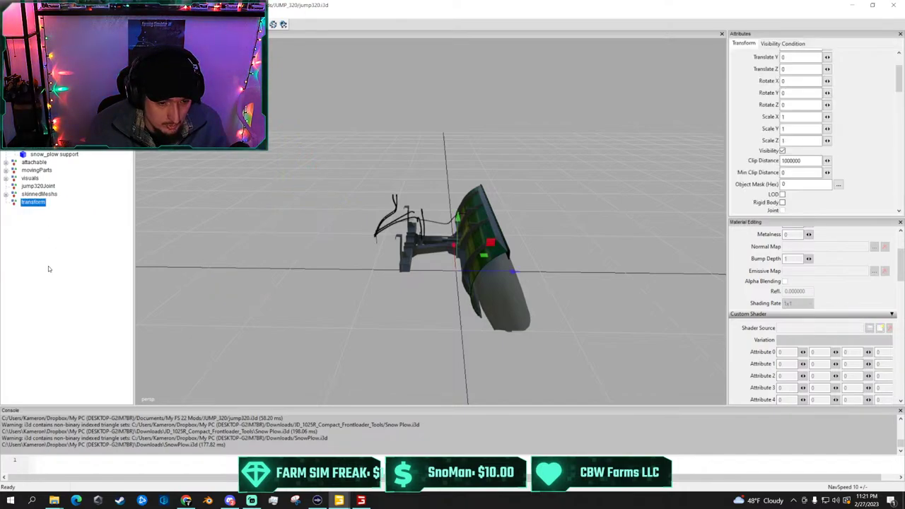
key("ctrl+v")
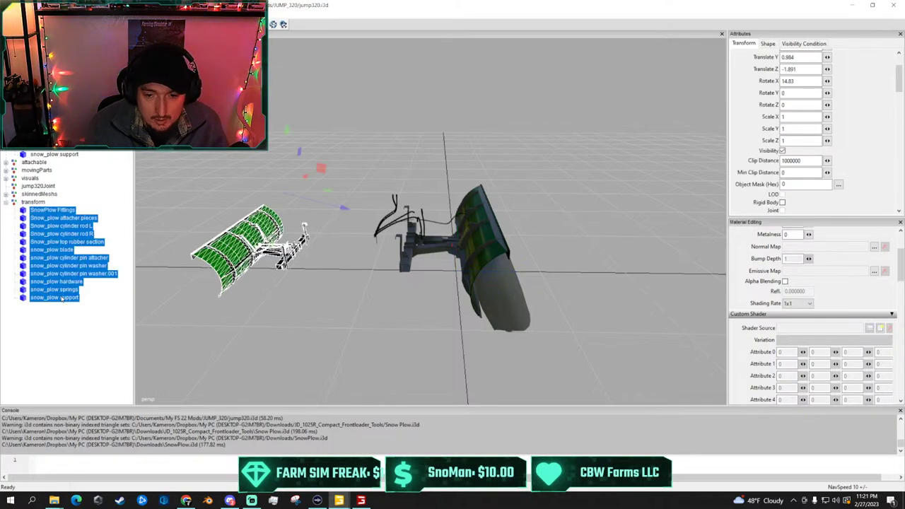
left_click(63, 338)
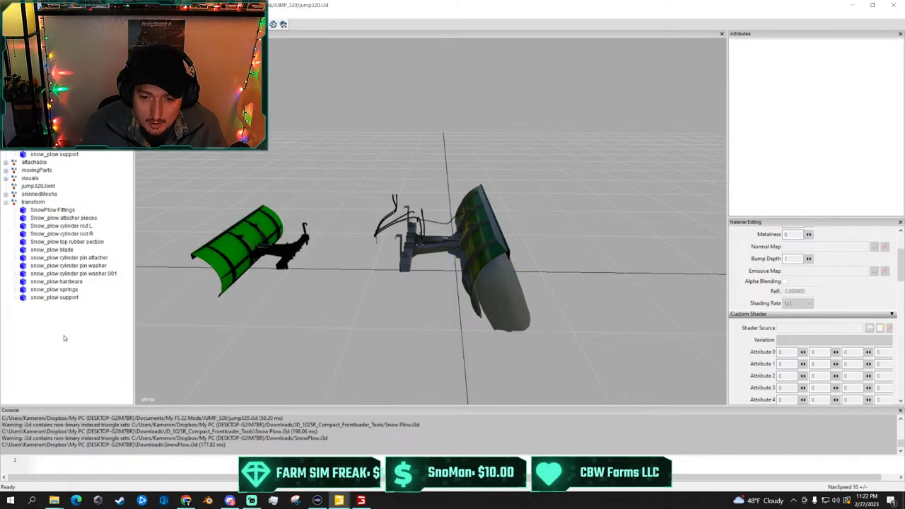
Set the transform group's Rotate Y to 180 and move it toward the existing plow at Translate Z -2.311
left_click(28, 203)
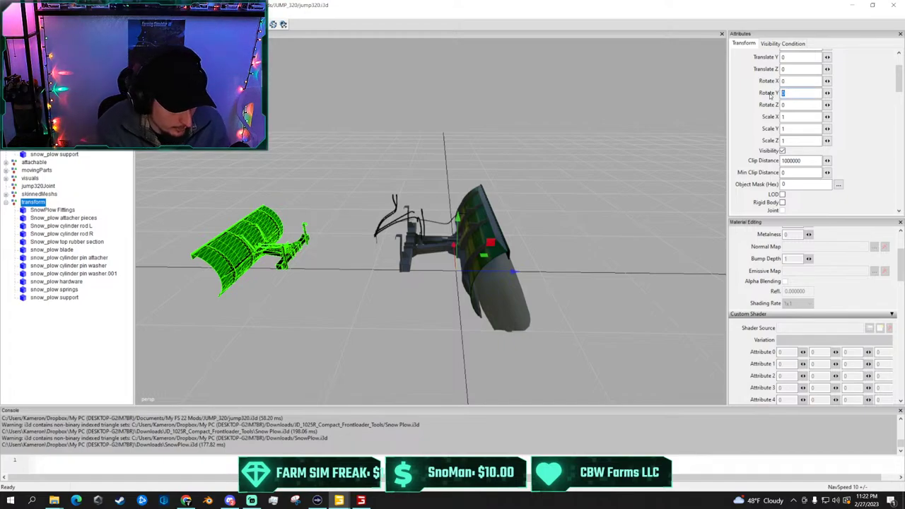
type("180")
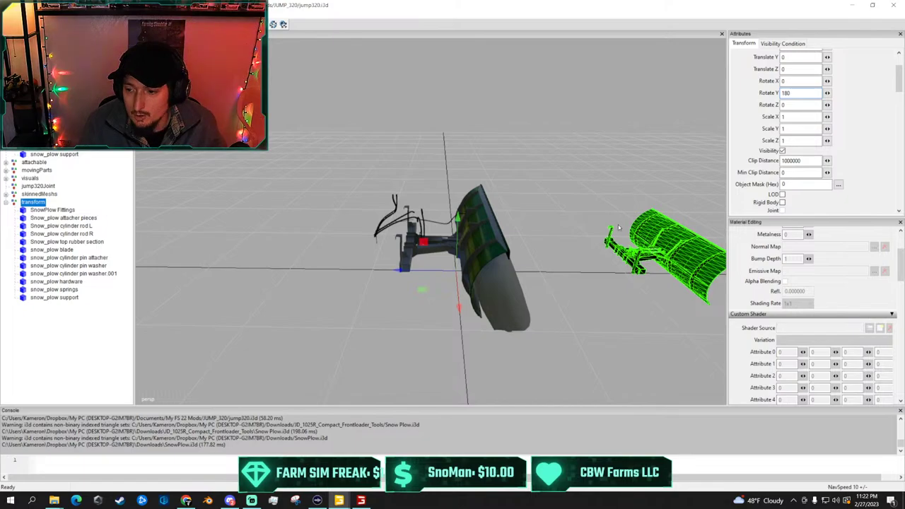
scroll(530, 234, "down", 3)
scroll(529, 234, "up", 2)
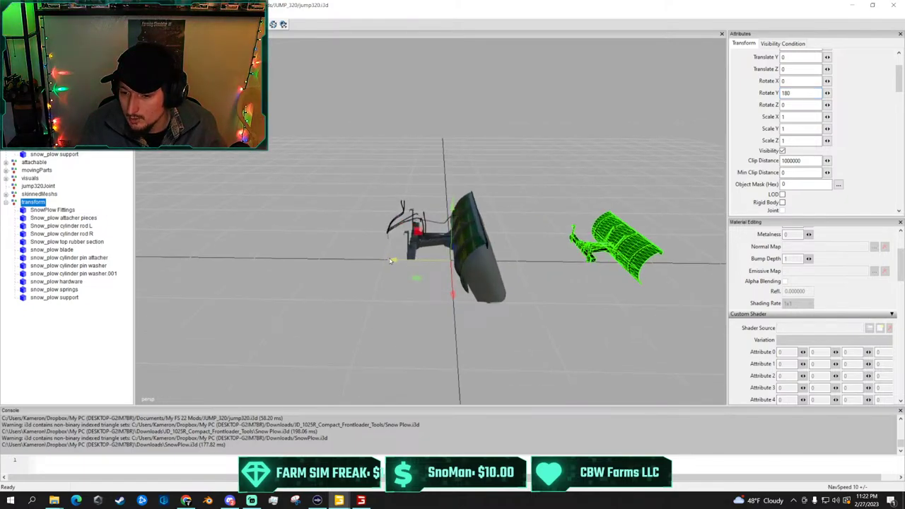
left_click_drag(360, 261, 229, 247)
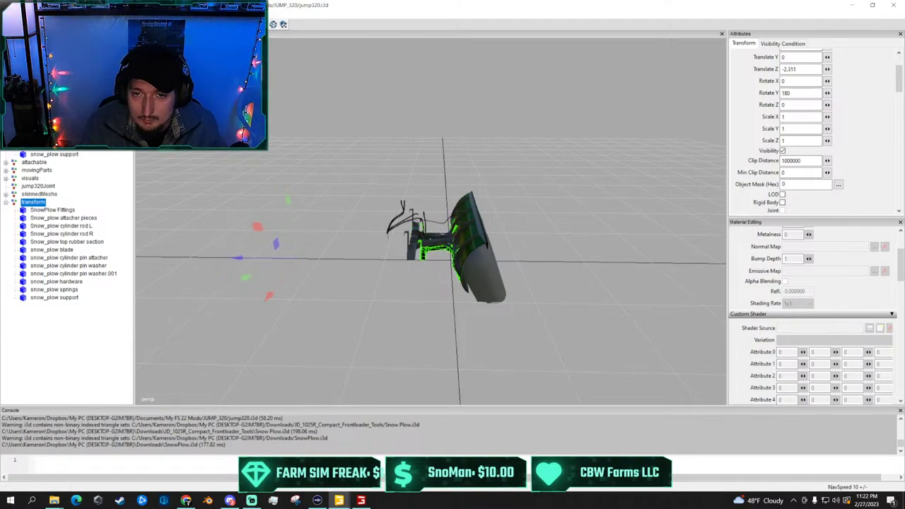
Scale the transform group uniformly to 1.485 and shift it to Translate Z -3.395 to match the existing plow
key("r")
left_click_drag(299, 260, 169, 248)
key("w")
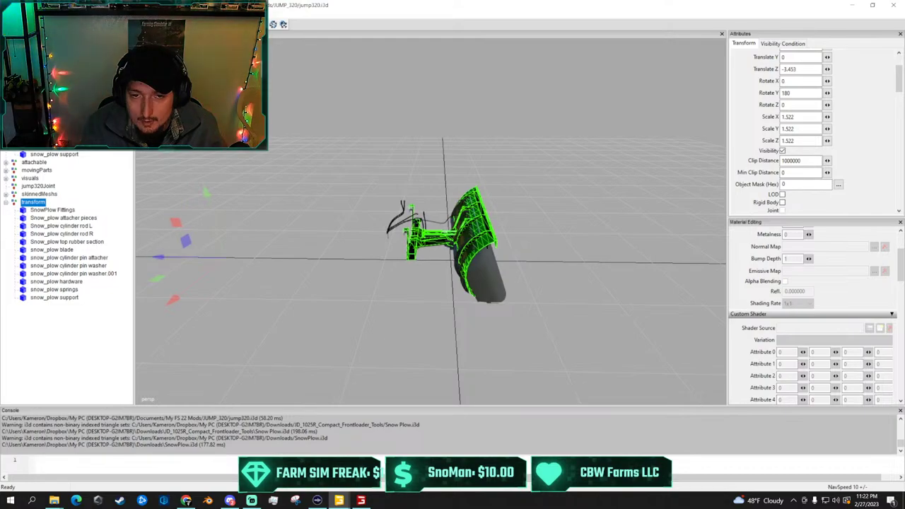
key("r")
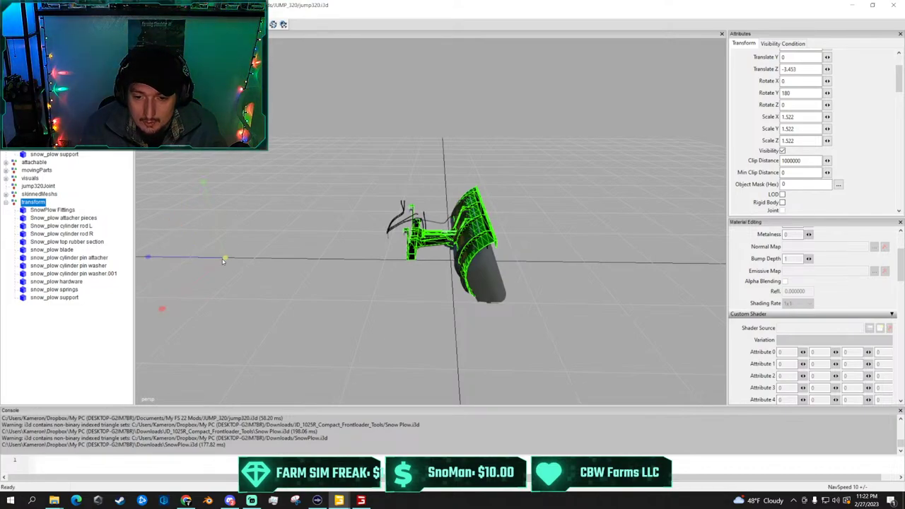
left_click_drag(222, 259, 225, 261)
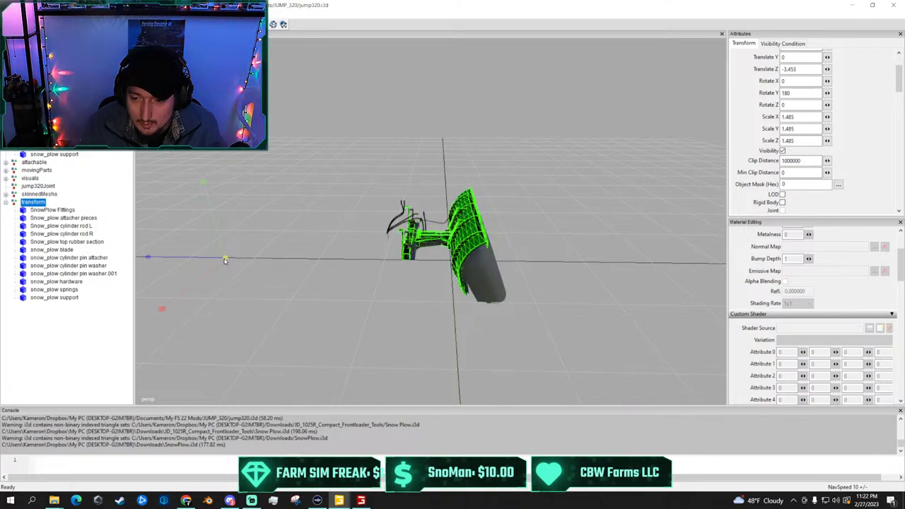
left_click(71, 24)
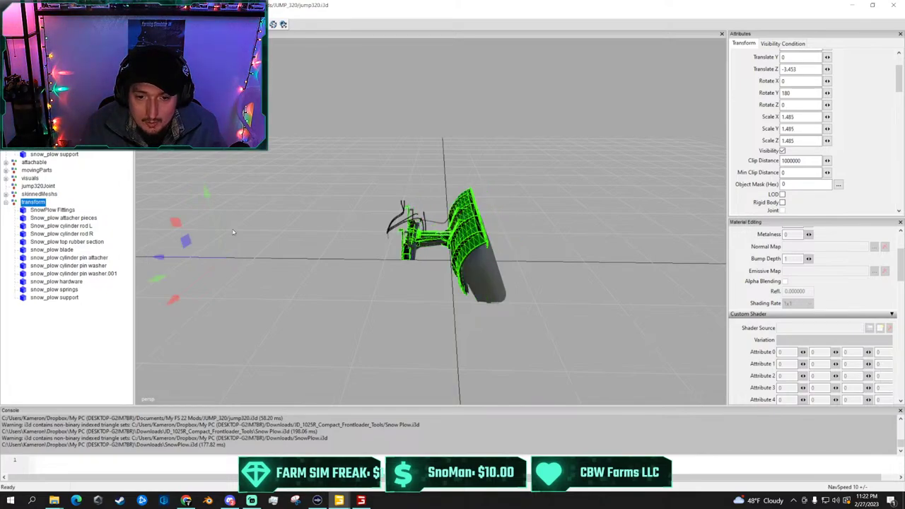
left_click_drag(175, 256, 180, 258)
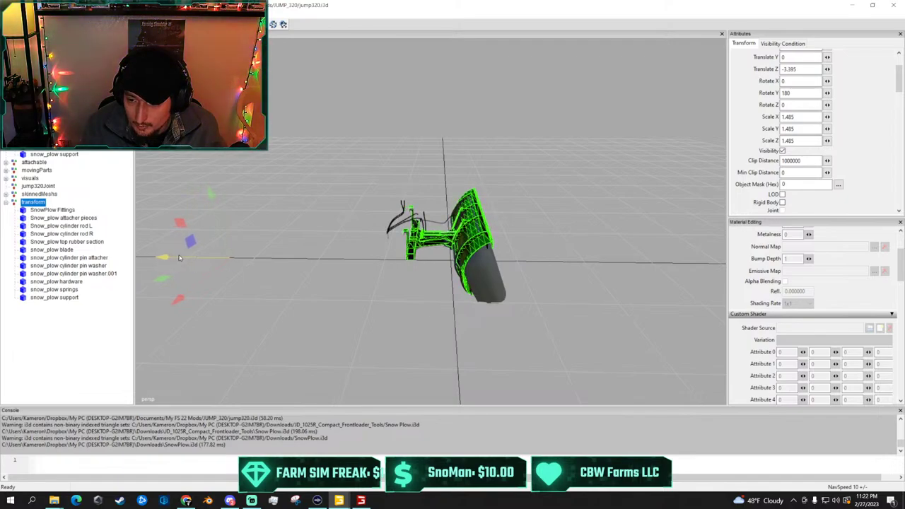
Inspect how the scaled transform group lines up with the existing plow at the attacher frame, blade and springs
scroll(421, 242, "up", 5)
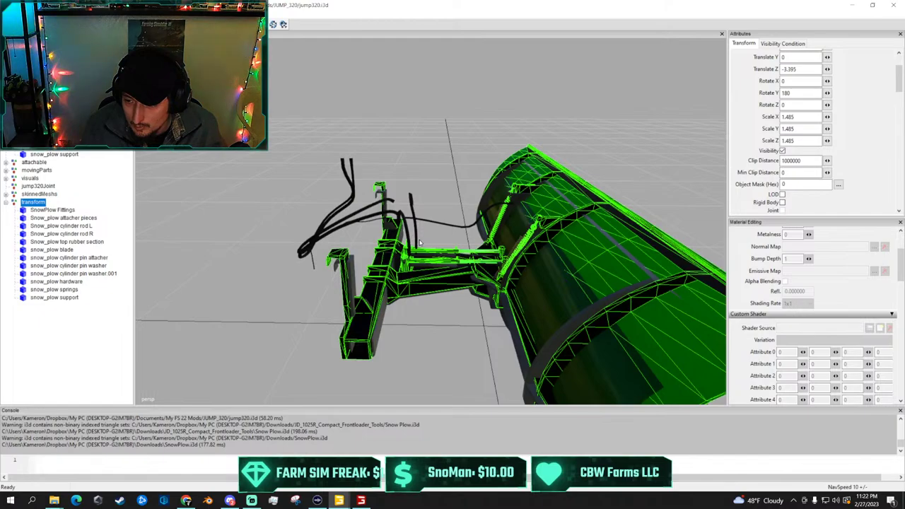
left_click_drag(420, 242, 437, 260, "alt")
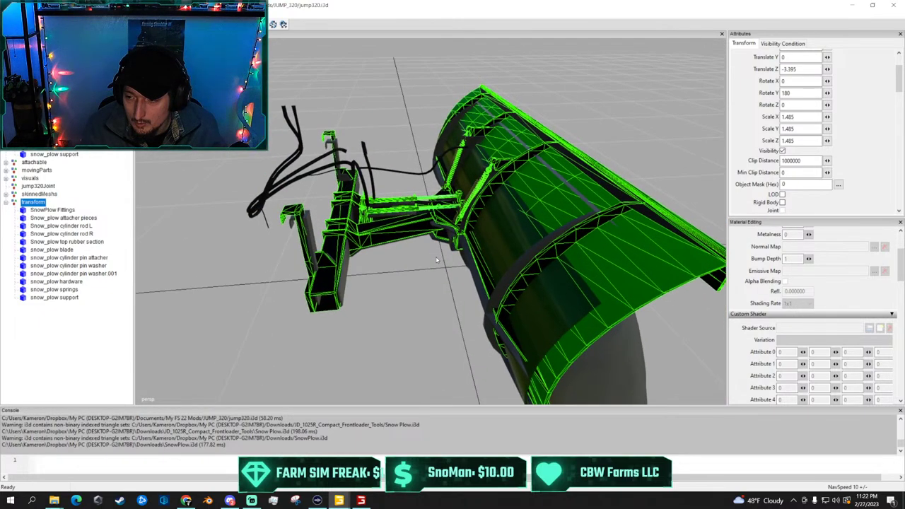
scroll(437, 260, "down", 3)
middle_click_drag(437, 260, 440, 277)
scroll(440, 277, "up", 6)
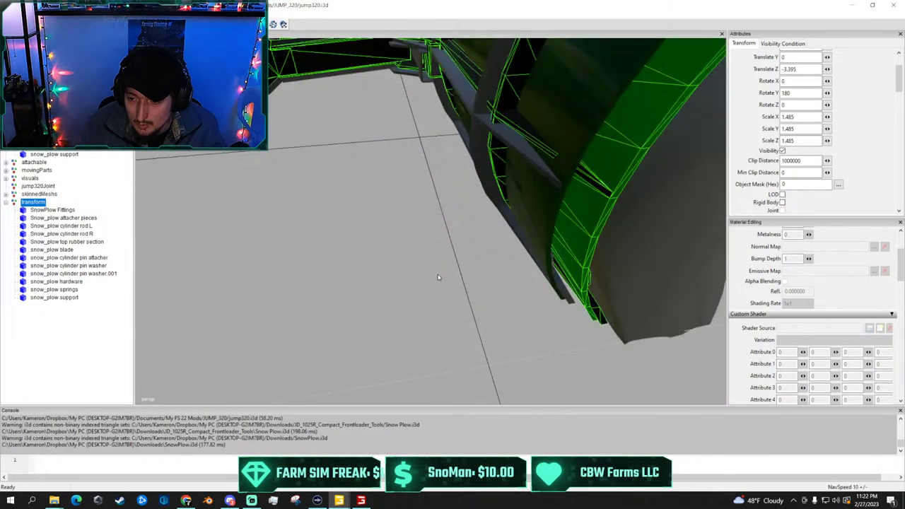
scroll(413, 251, "down", 6)
left_click_drag(413, 251, 383, 152, "alt")
scroll(452, 285, "up", 3)
scroll(397, 181, "down", 2)
scroll(378, 163, "up", 3)
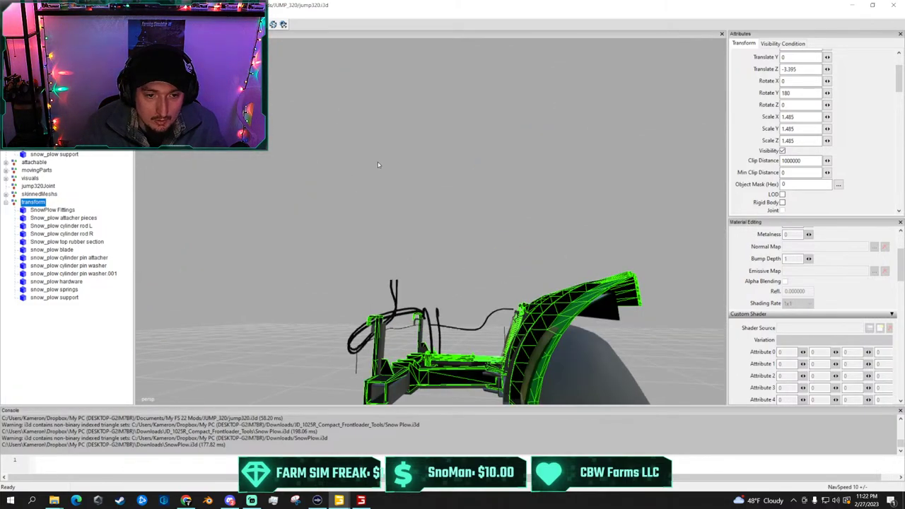
scroll(378, 164, "up", 2)
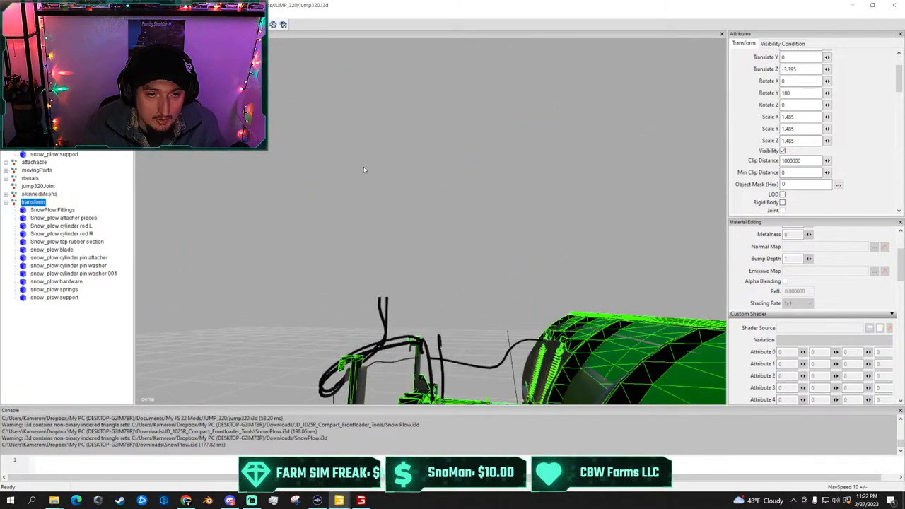
Delete the previously imported snow plow pieces above the attachable node, down to snow_plow support
left_click(50, 335)
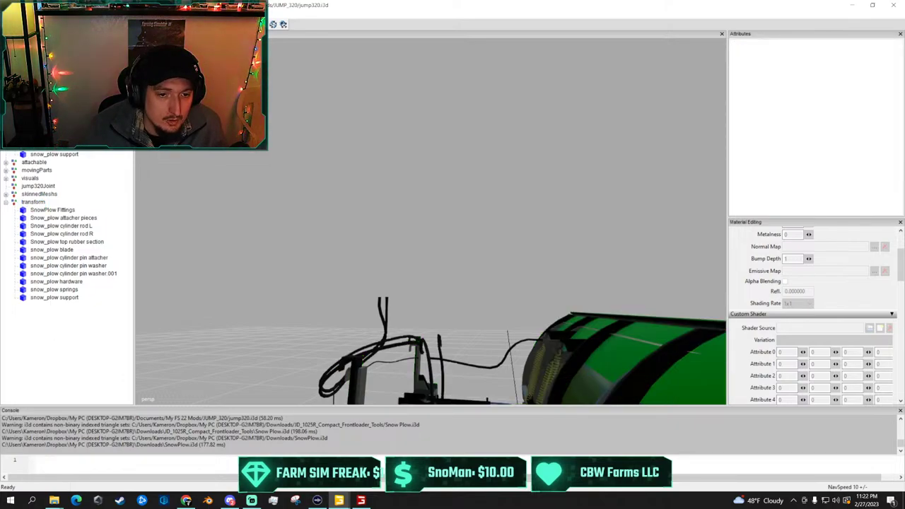
left_click(69, 155)
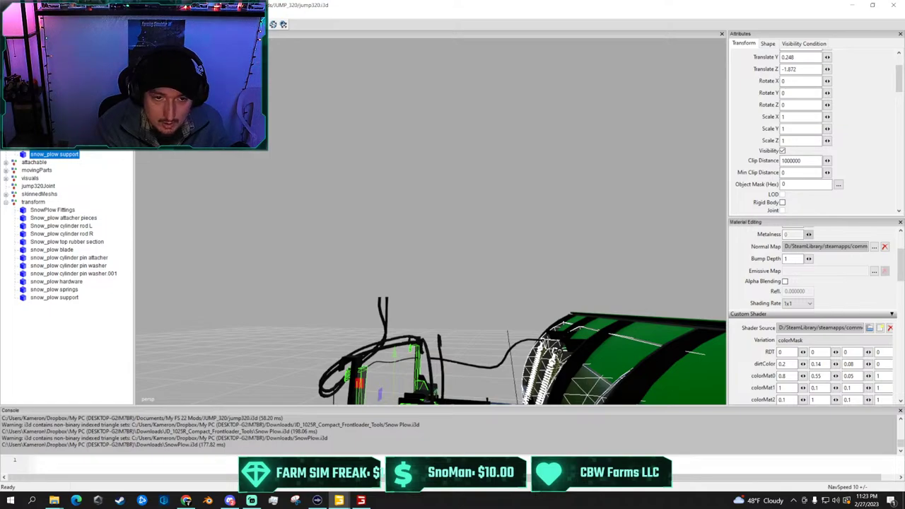
key("Delete")
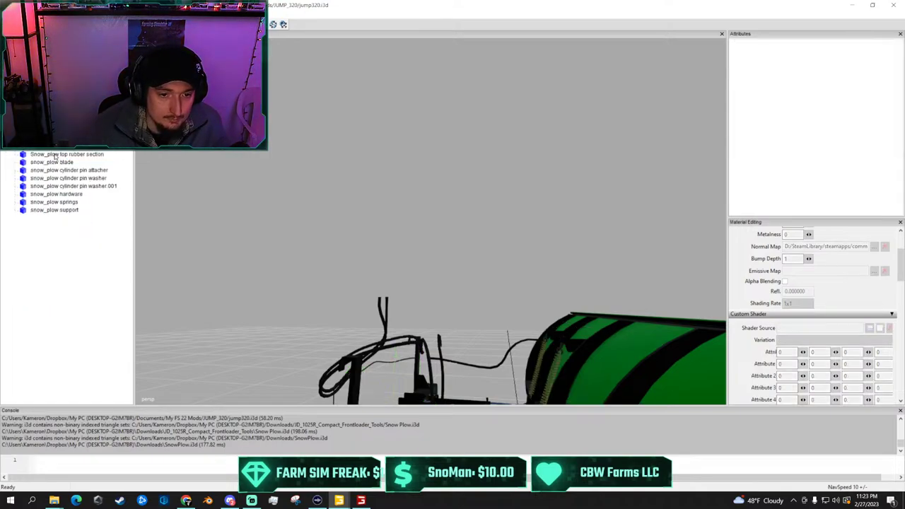
Move the new pieces, through snow_plow support, out of the transform group into the earlier plow group scaled to 1.402
left_click(62, 130)
left_click(57, 210, "shift")
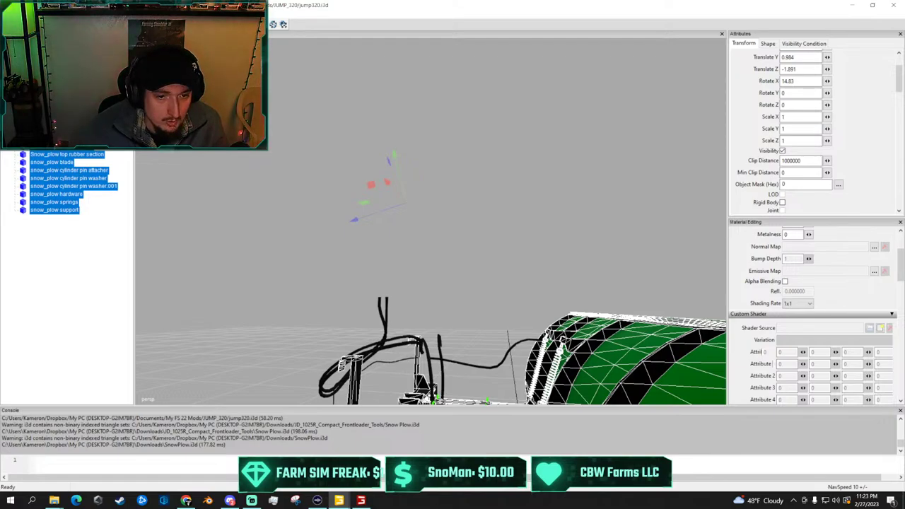
key("Delete")
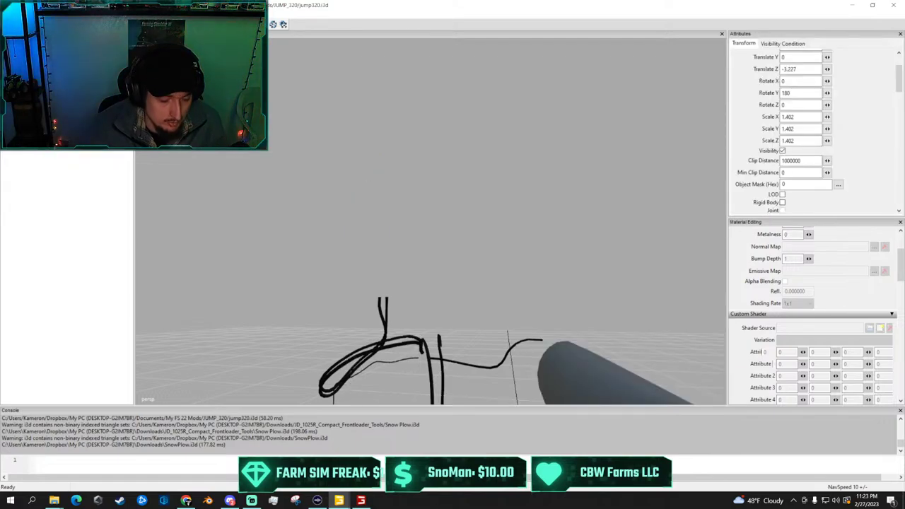
key("ctrl+z")
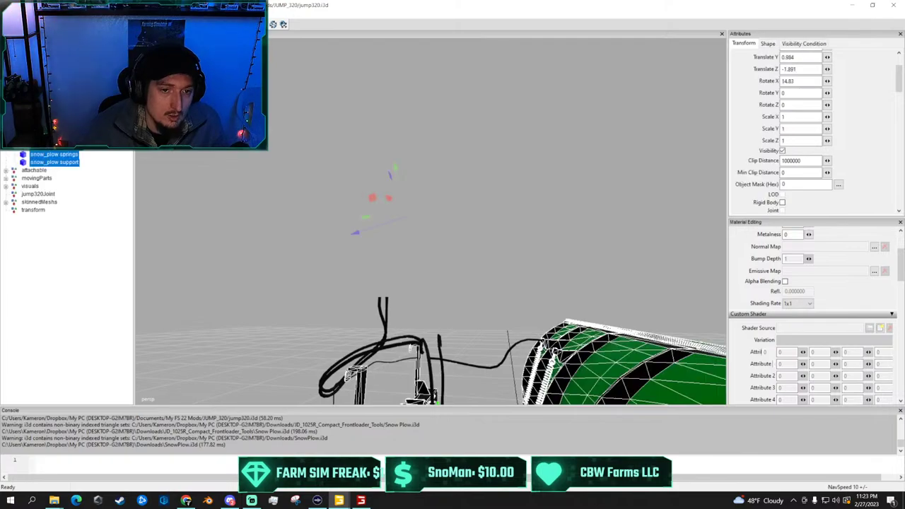
Examine the relocated plow's fit from several angles, checking the springs, attacher frame, hoses and blade
scroll(515, 309, "down", 3)
scroll(515, 309, "up", 4)
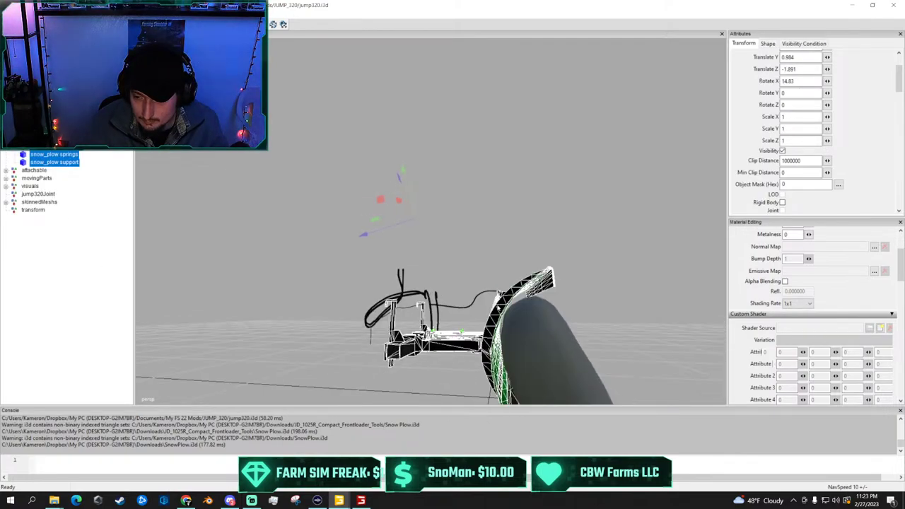
left_click_drag(491, 309, 493, 348, "alt")
scroll(527, 363, "down", 4)
scroll(493, 348, "up", 3)
right_click_drag(492, 348, 503, 345)
scroll(592, 316, "up", 3)
left_click_drag(592, 315, 812, 300, "alt")
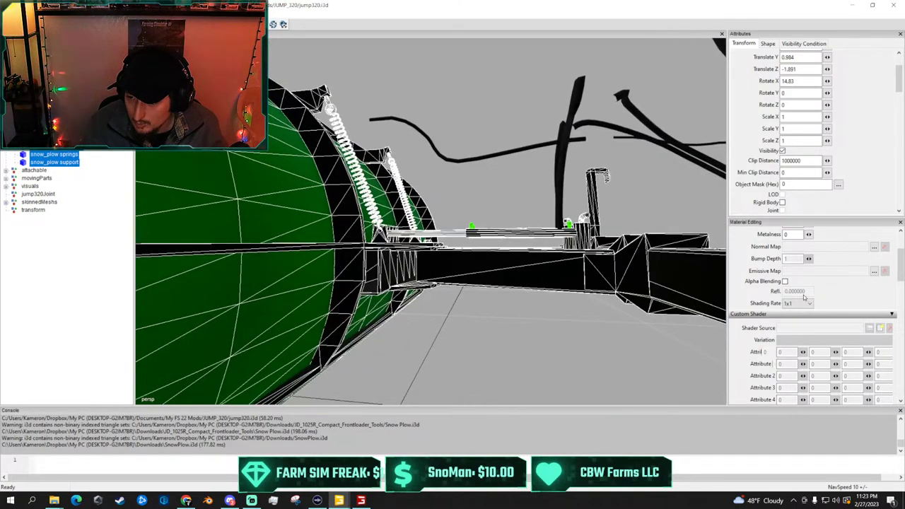
scroll(804, 280, "up", 1)
scroll(711, 294, "up", 3)
left_click_drag(704, 266, 776, 267, "alt")
scroll(637, 353, "down", 3)
middle_click_drag(636, 368, 624, 289, "alt")
right_click_drag(623, 288, 531, 120)
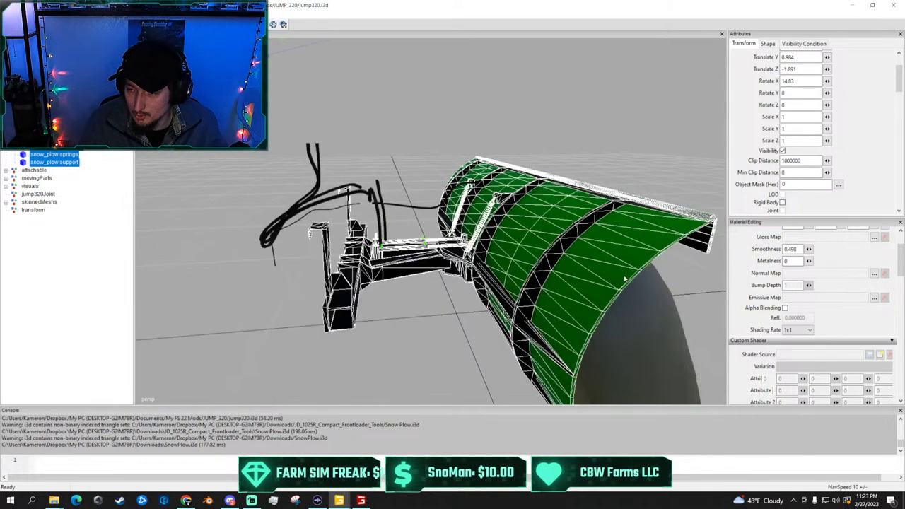
left_click(524, 107)
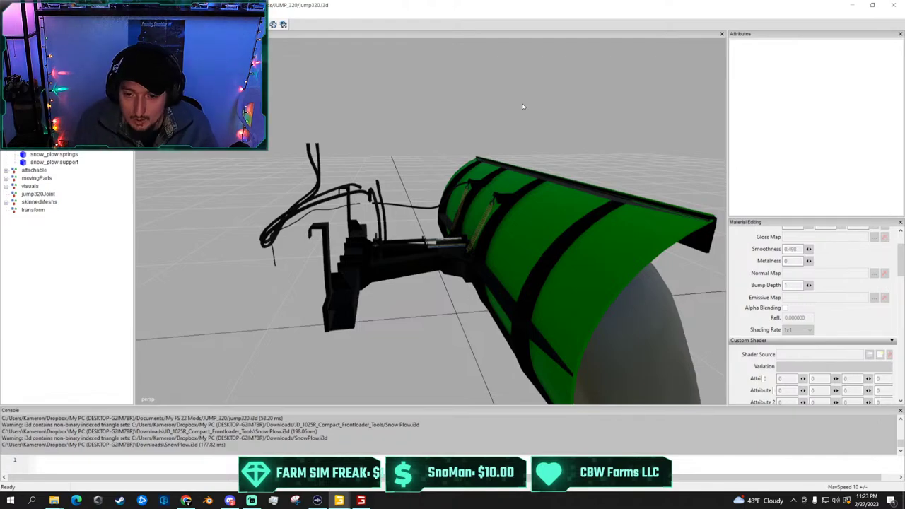
scroll(484, 175, "down", 3)
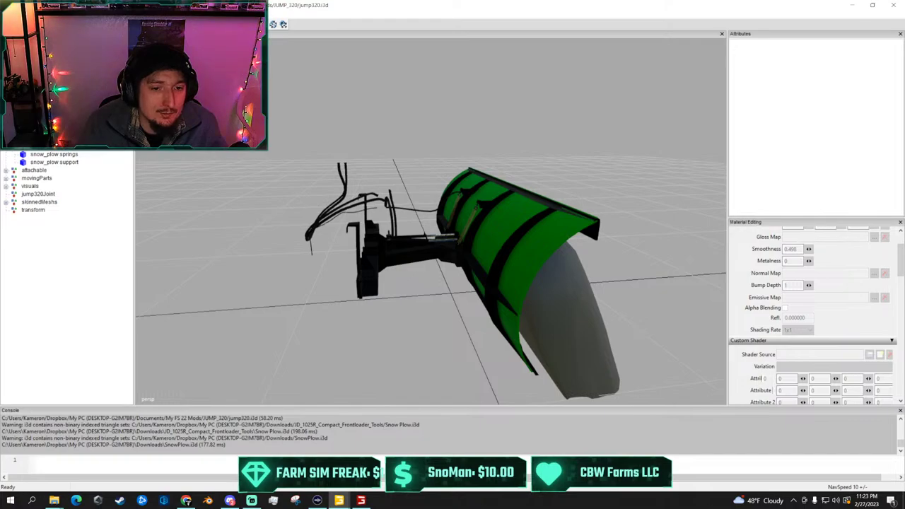
Enable Cast Shadowmap, Receive Shadowmap and Tangents on the SnowPlow Fittings and the attacher pieces
left_click(53, 138)
left_click(768, 44)
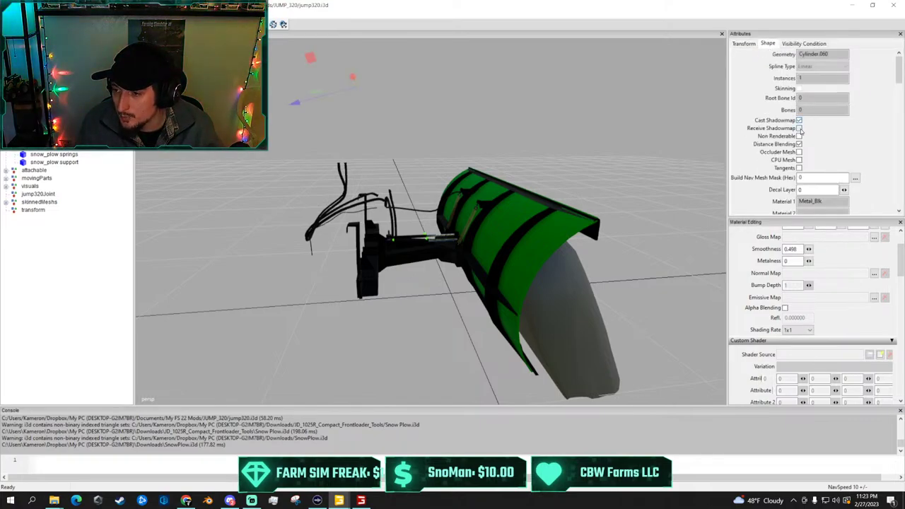
left_click(359, 277)
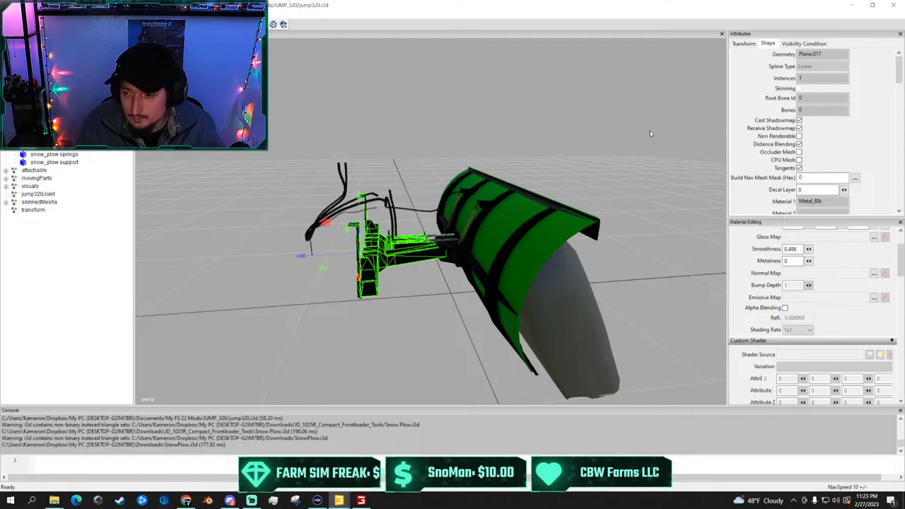
Enable Cast Shadowmap, Receive Shadowmap and Tangents on the chrome cylinder rods
key("Down")
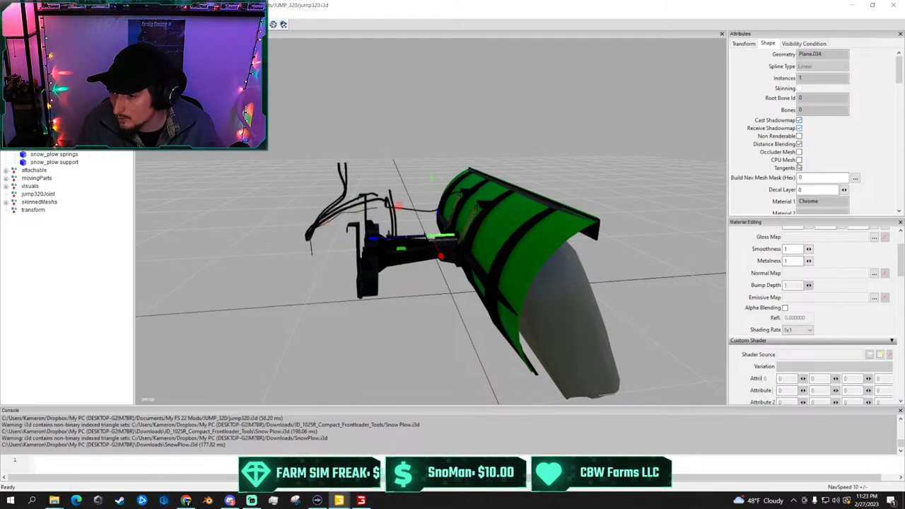
left_click(54, 139)
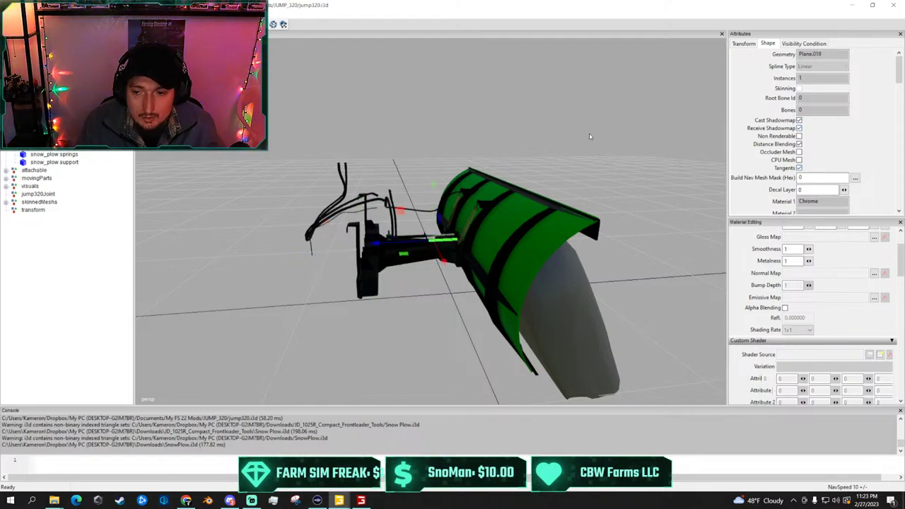
left_click(799, 121)
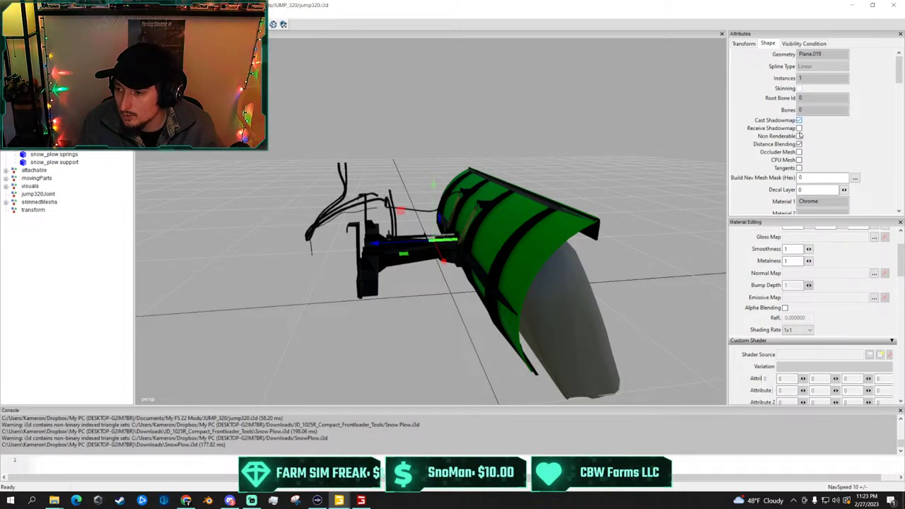
left_click(799, 128)
left_click(800, 168)
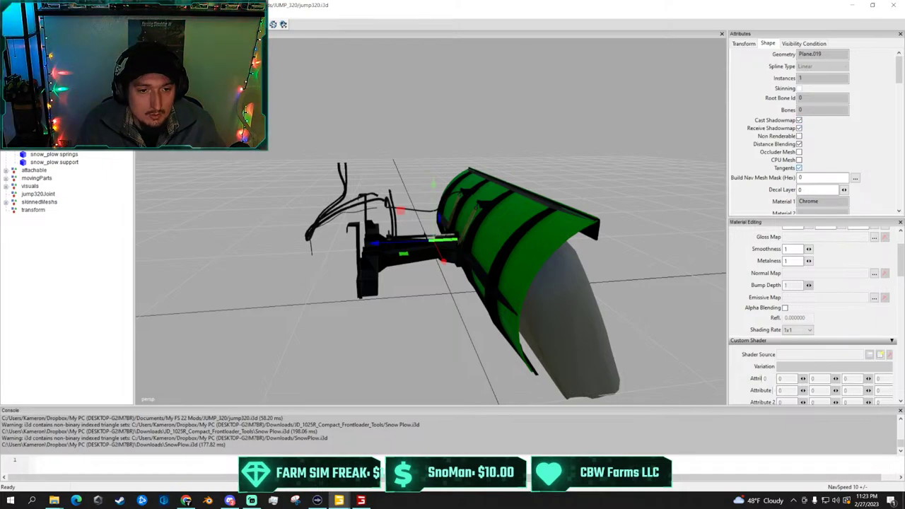
Turn on Cast Shadowmap, Receive Shadowmap and Tangents for the top rubber section and the blade
key("Down")
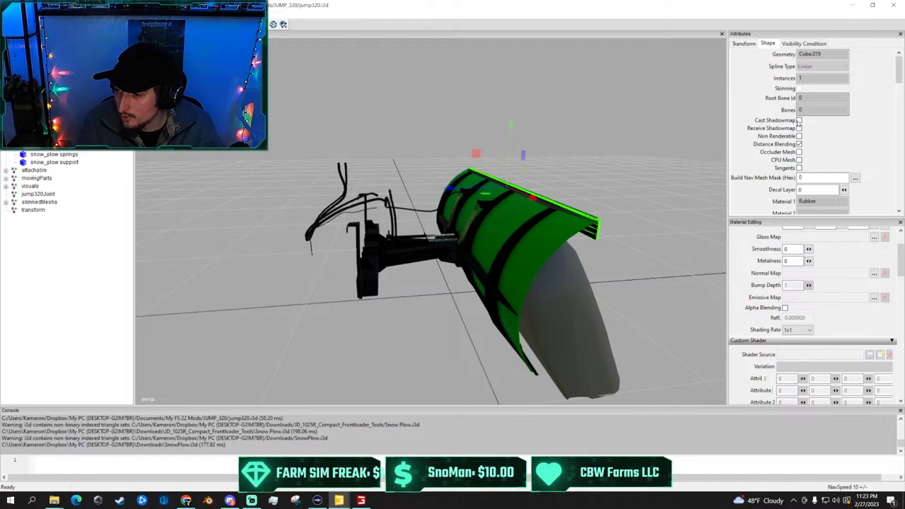
left_click(799, 120)
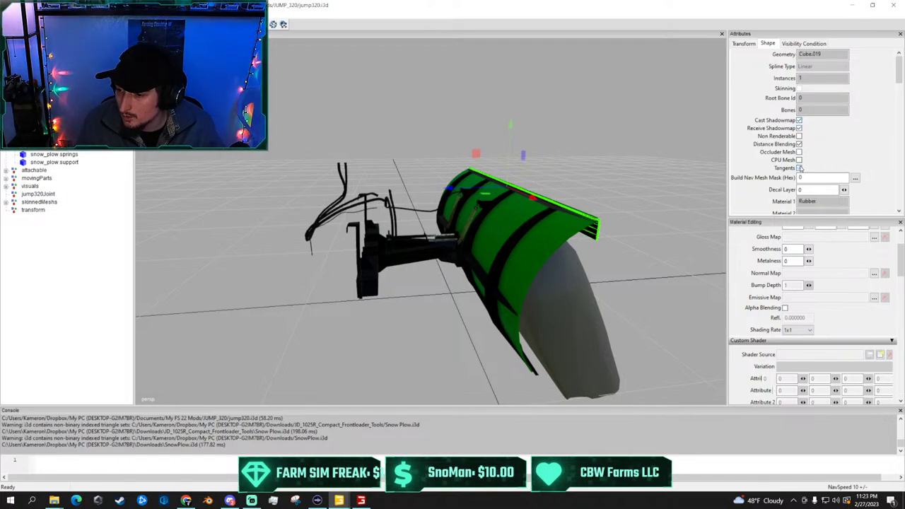
left_click(800, 168)
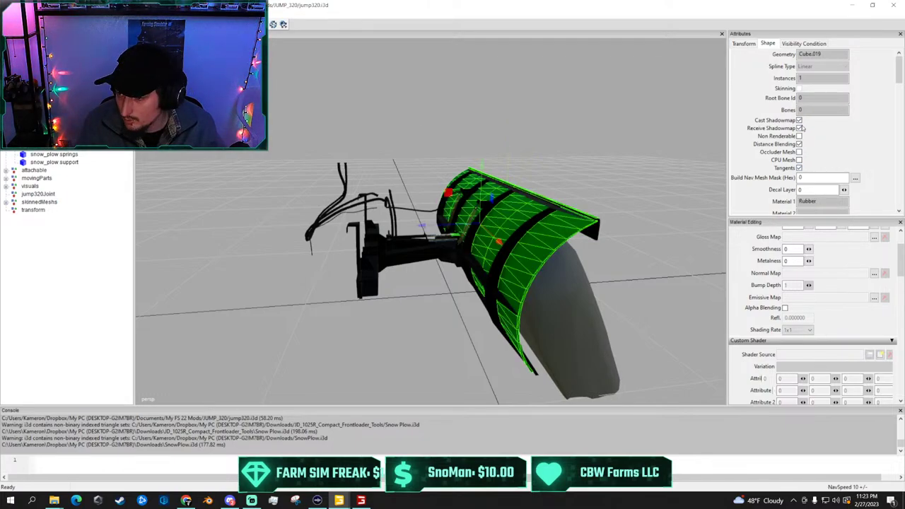
key("Down")
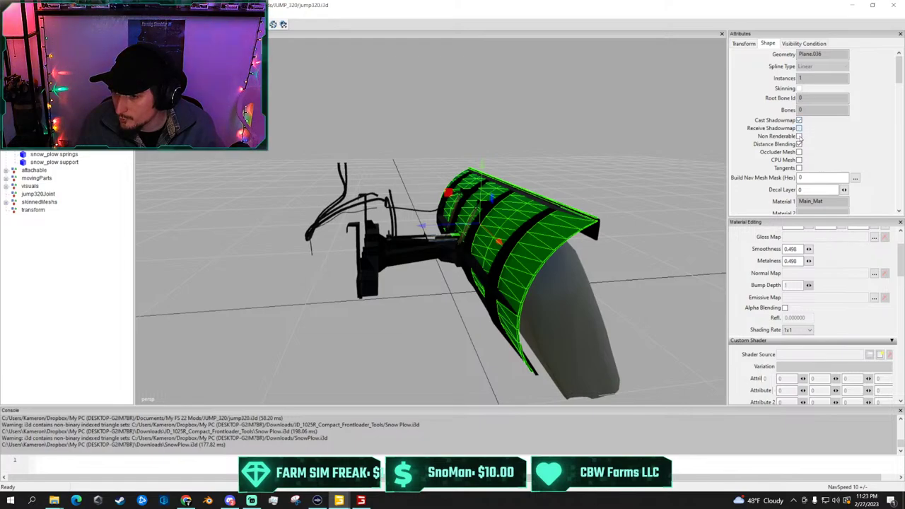
left_click(799, 128)
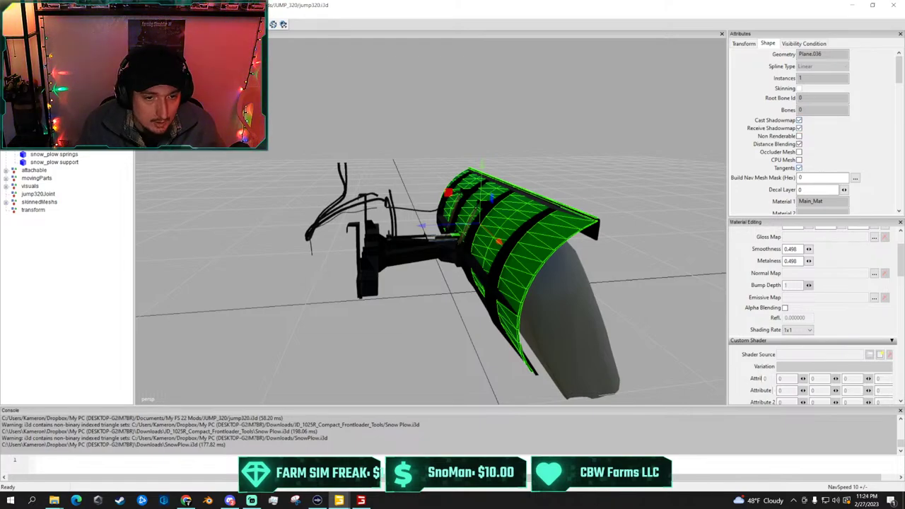
Turn on Cast Shadowmap, Receive Shadowmap and Tangents for the cylinder pin attacher and the pin washers
key("Down")
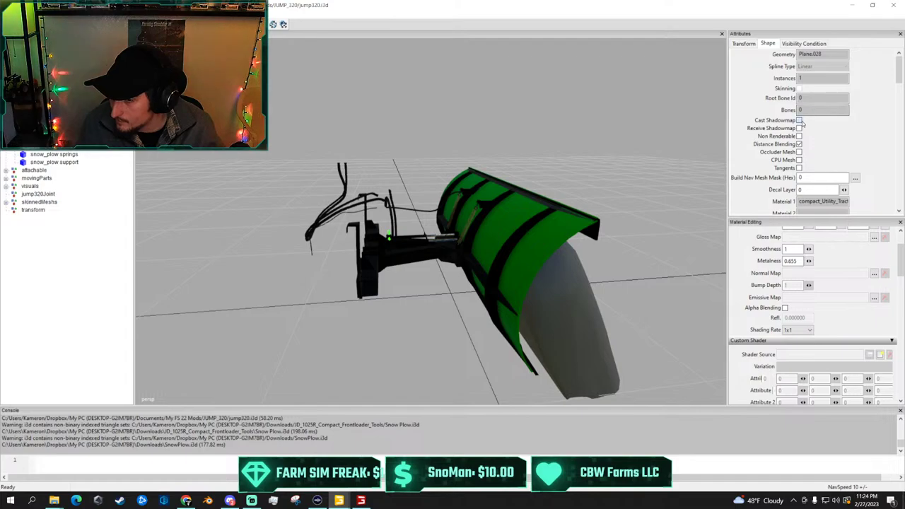
left_click(799, 128)
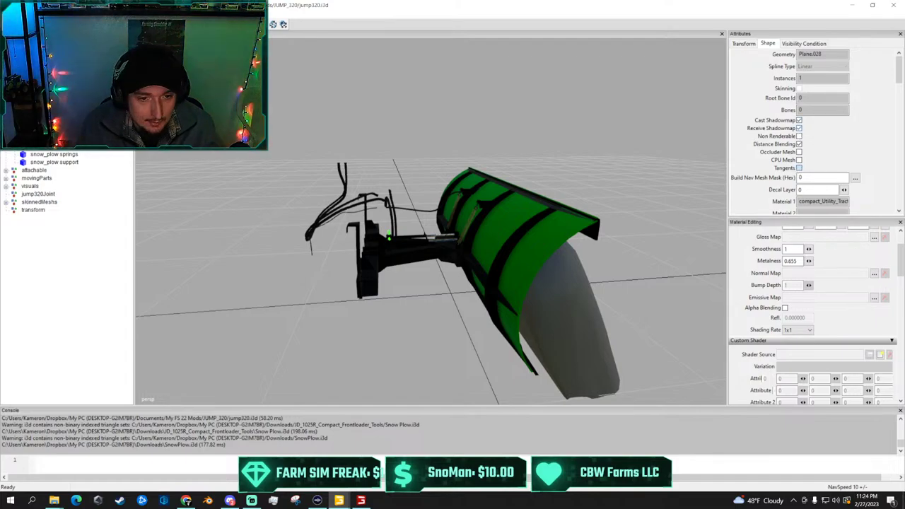
left_click(800, 129)
left_click(799, 168)
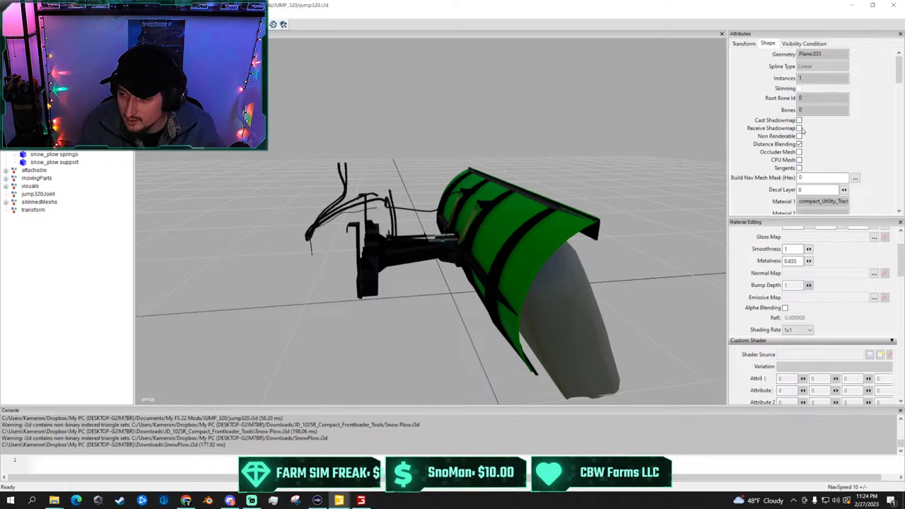
left_click(800, 129)
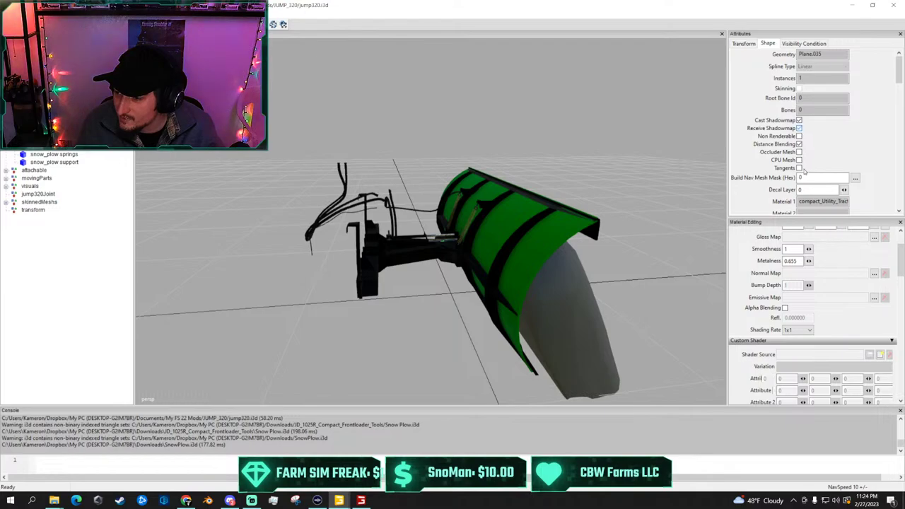
Enable Cast Shadowmap, Receive Shadowmap and Tangents on the snow plow hardware, springs and support
left_click(39, 153)
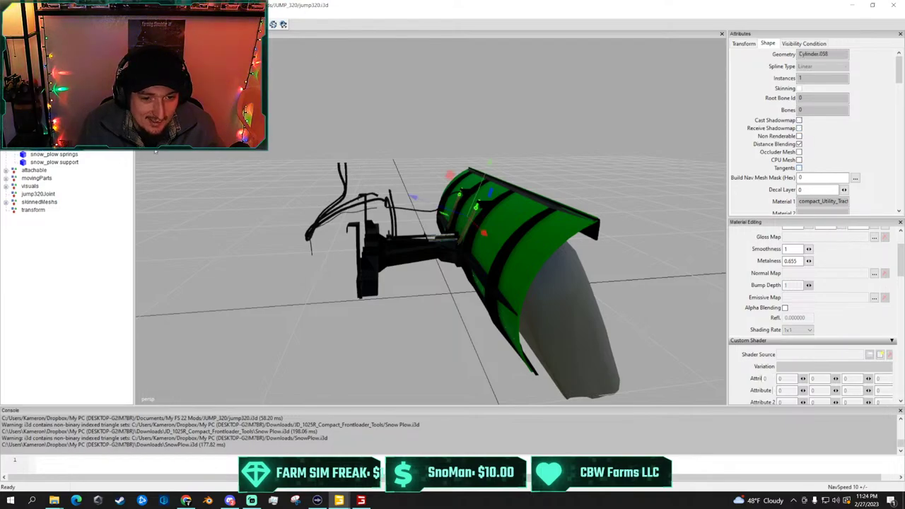
left_click(799, 121)
left_click(799, 129)
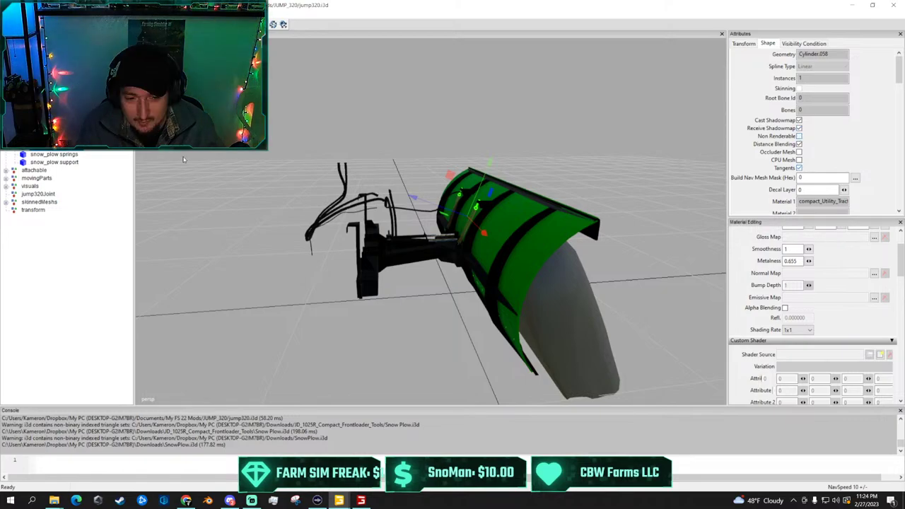
left_click(79, 153)
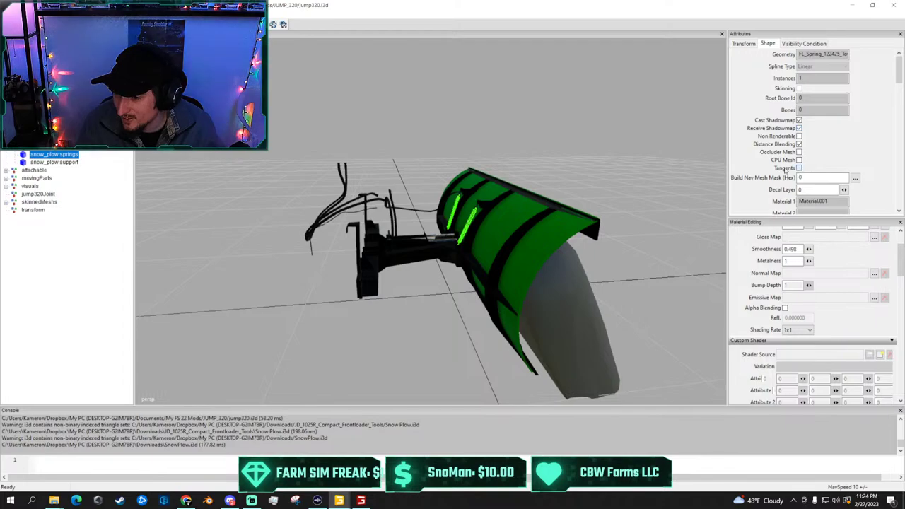
left_click(65, 164)
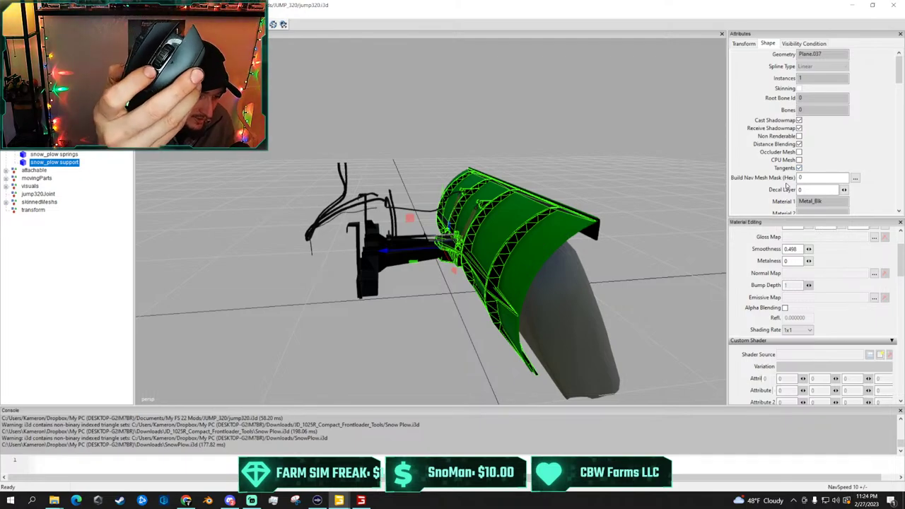
scroll(787, 186, "down", 5)
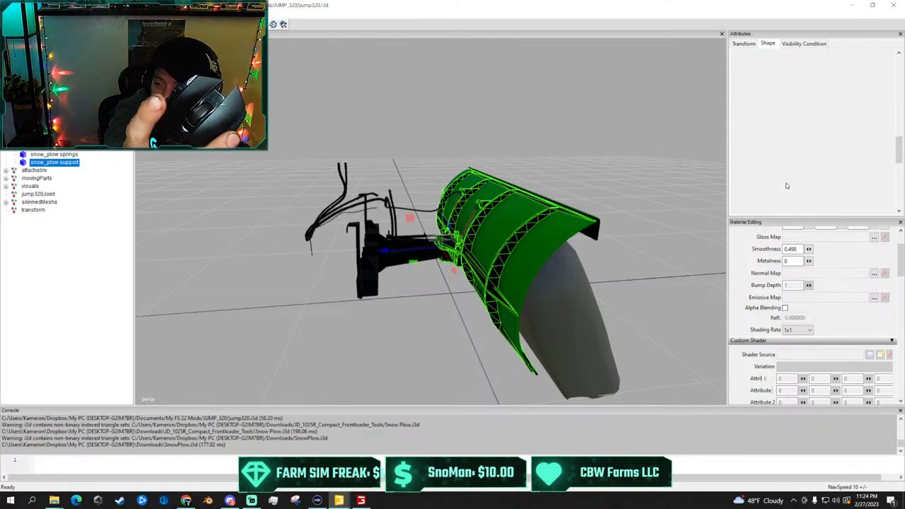
scroll(787, 186, "up", 5)
scroll(787, 186, "down", 5)
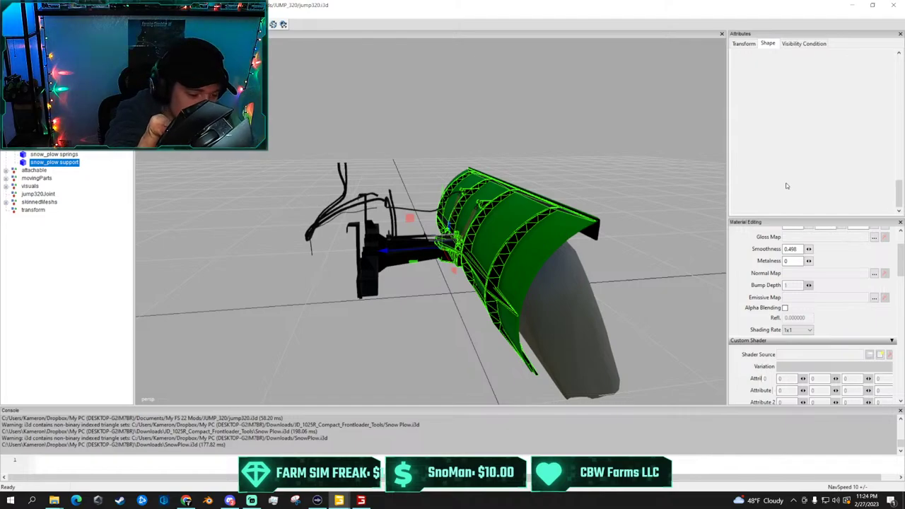
scroll(788, 186, "up", 5)
scroll(787, 186, "down", 5)
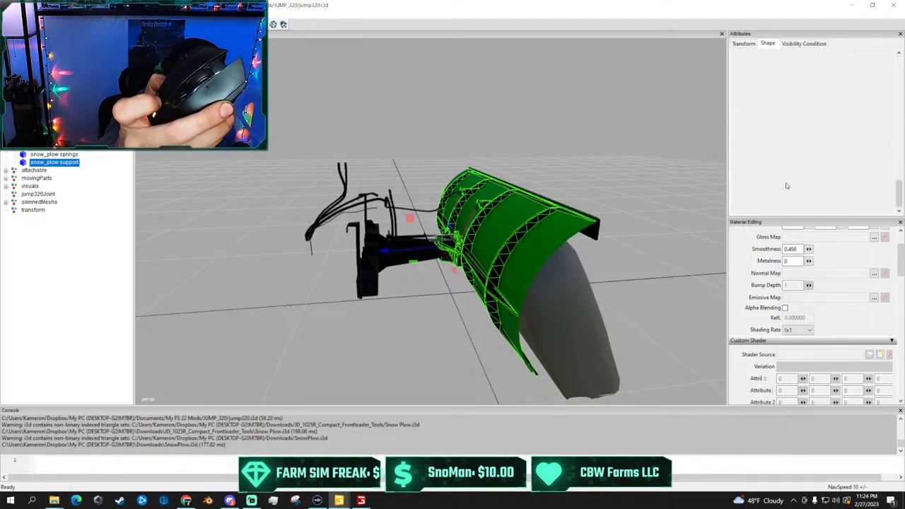
scroll(787, 186, "up", 5)
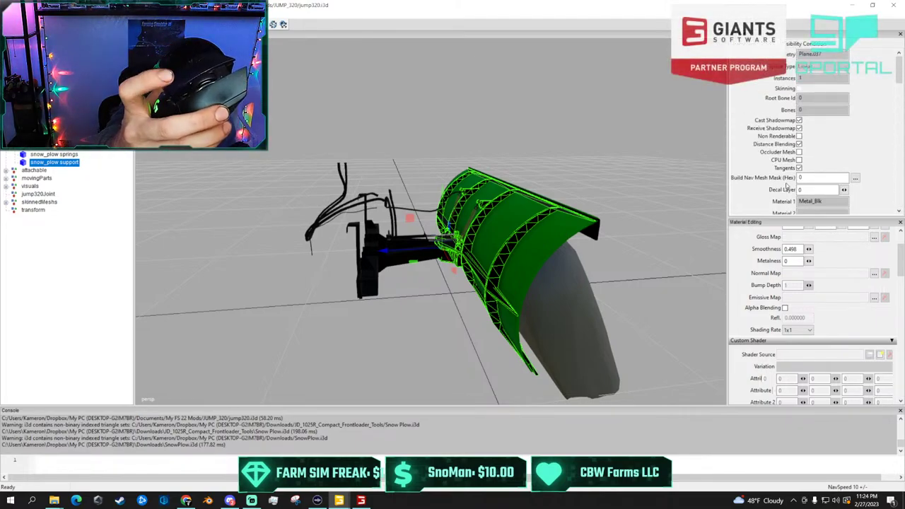
scroll(787, 186, "down", 3)
scroll(787, 186, "up", 5)
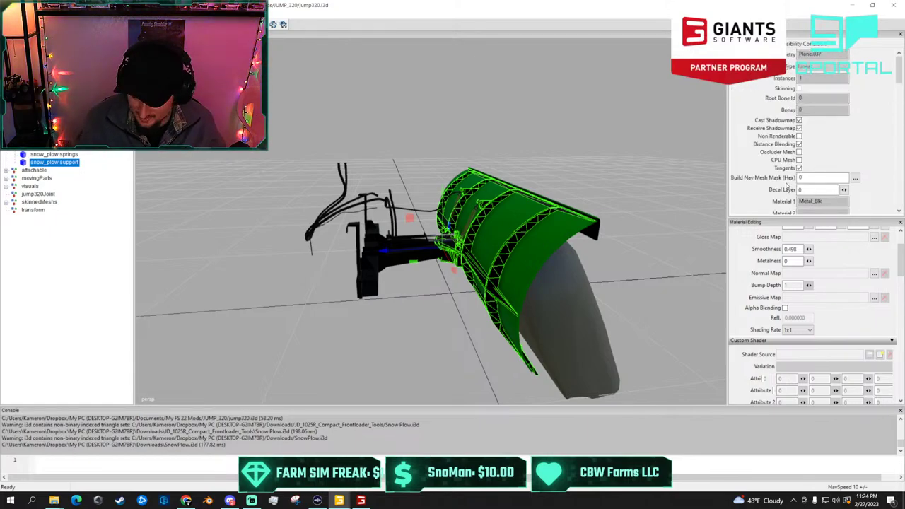
scroll(590, 177, "up", 5)
scroll(588, 172, "down", 6)
left_click(587, 167)
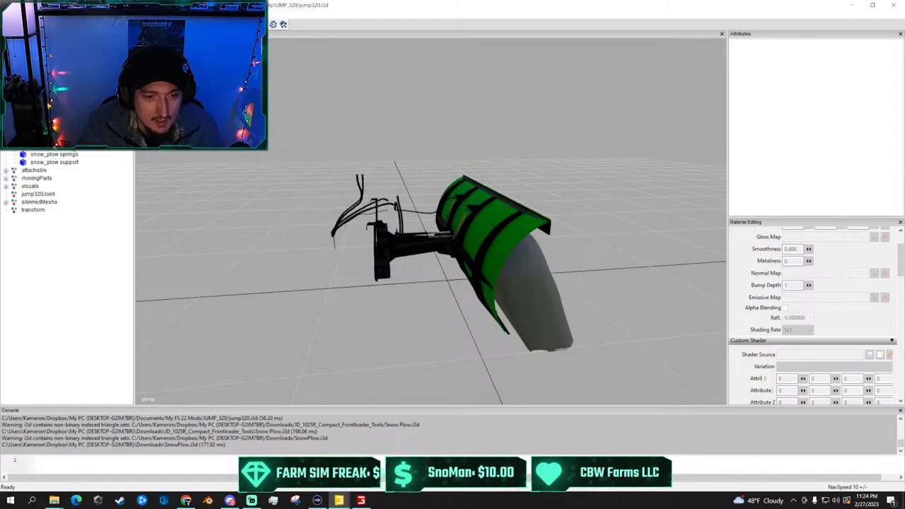
Open the texture file browser for the Gloss Map of the snow_plow support's Metal_Blk material
left_click(74, 163)
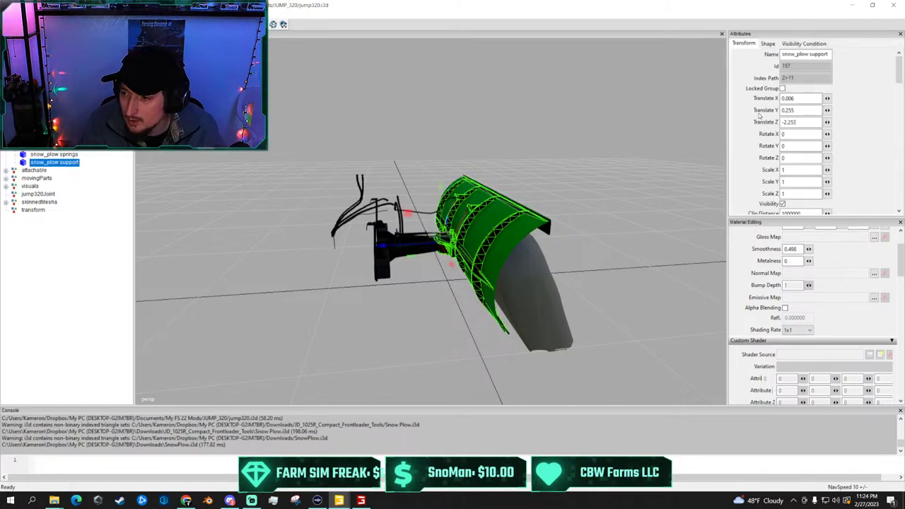
left_click(770, 44)
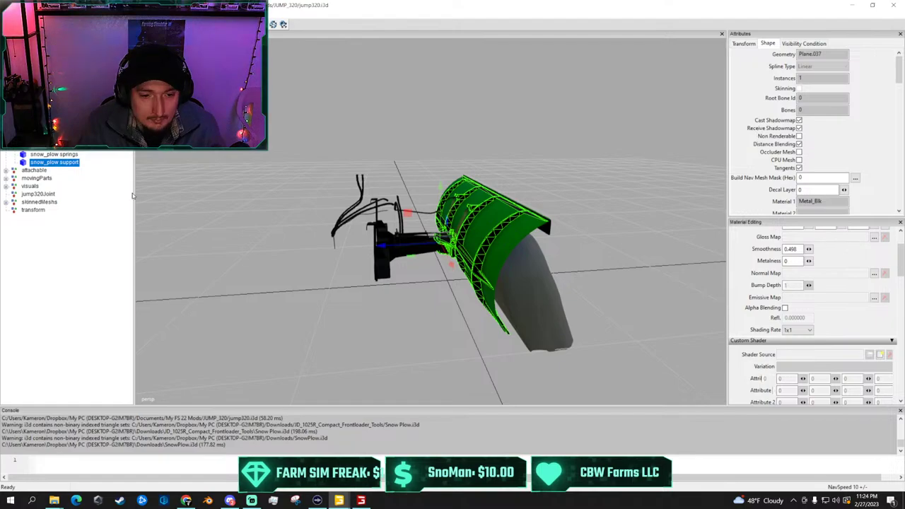
scroll(498, 258, "up", 2)
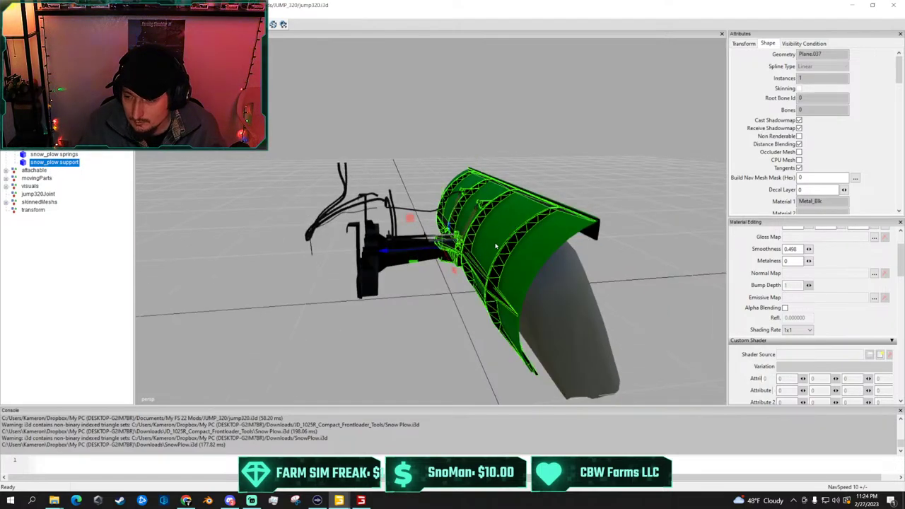
scroll(750, 261, "up", 3)
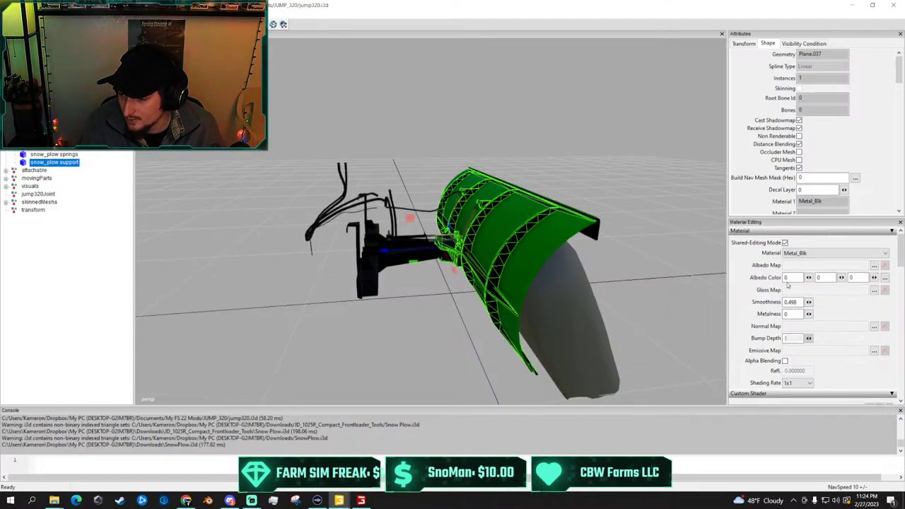
left_click(874, 290)
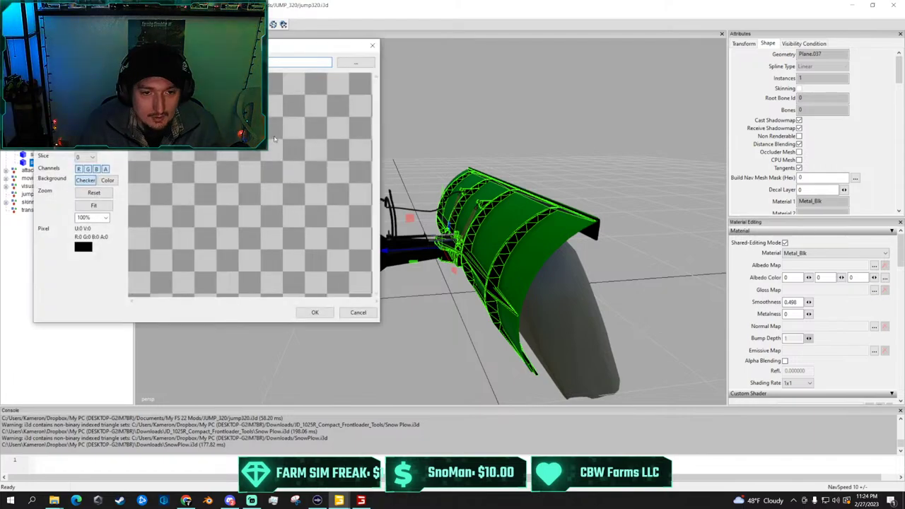
left_click(354, 61)
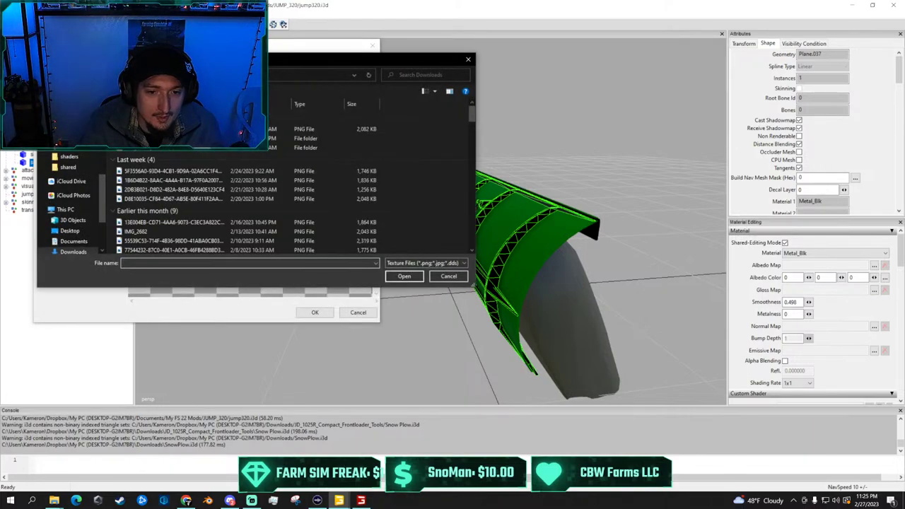
Assign default_specular from the Farming Simulator 22 data/shared folder on the Games (D:) drive as Metal_Blk's Gloss Map
scroll(74, 205, "down", 3)
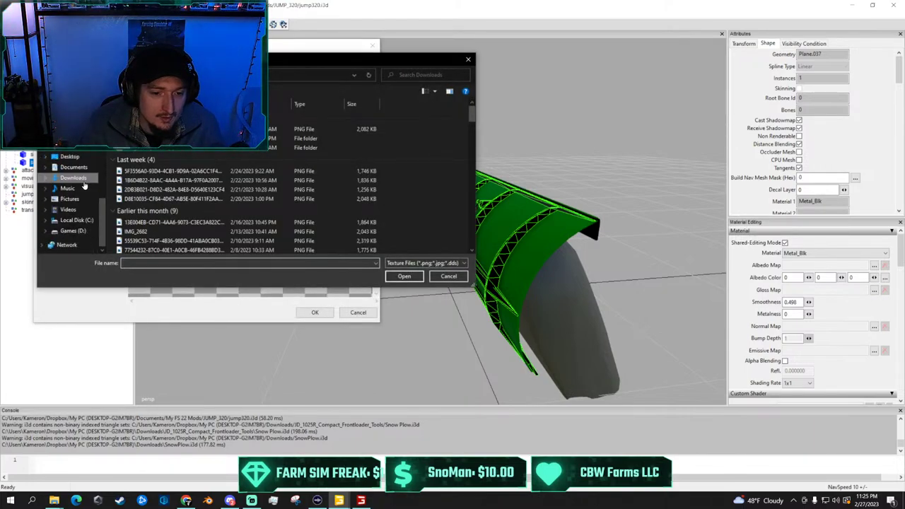
left_click(72, 231)
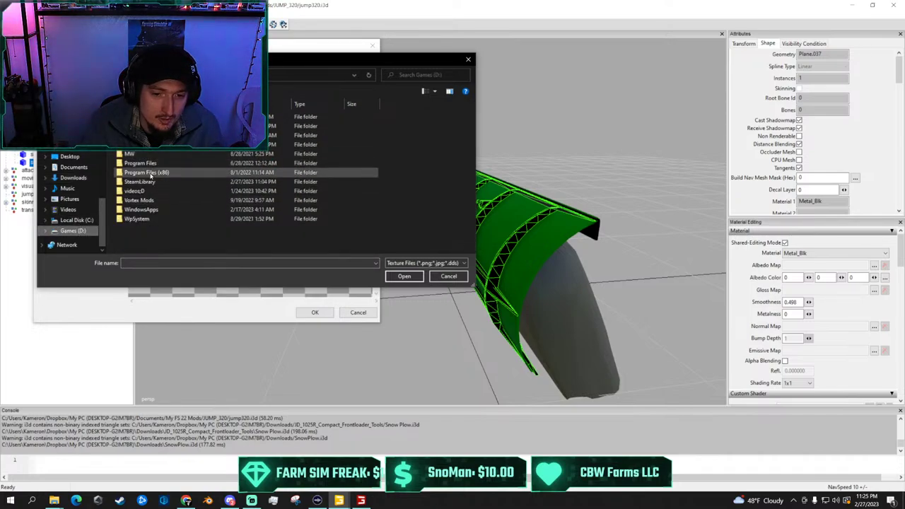
double_click(139, 181)
double_click(142, 116)
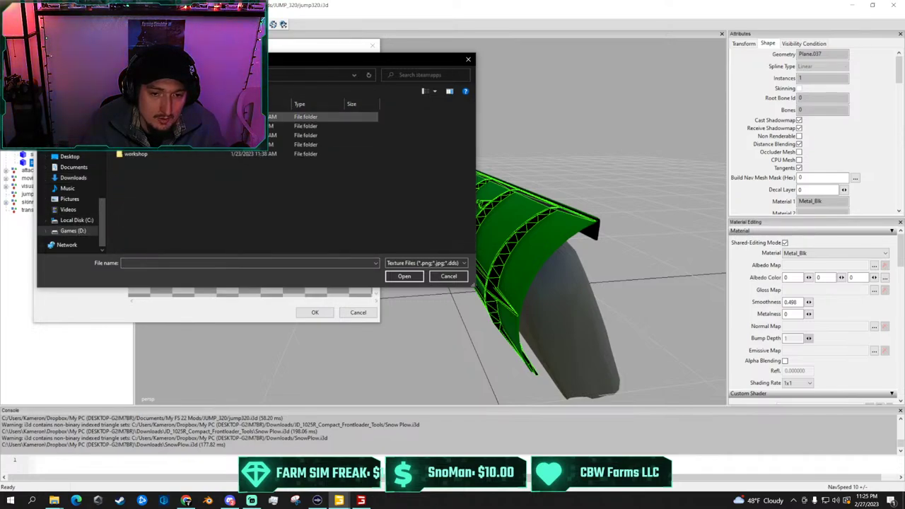
double_click(142, 116)
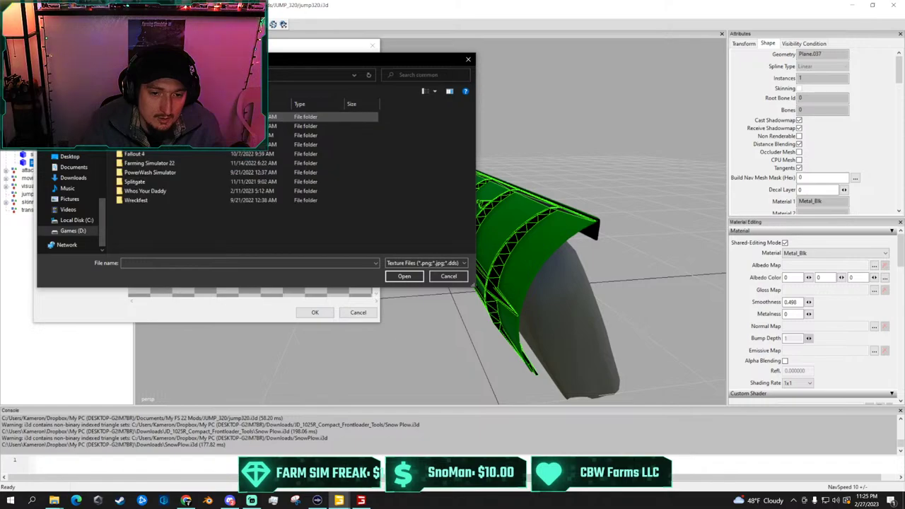
double_click(152, 163)
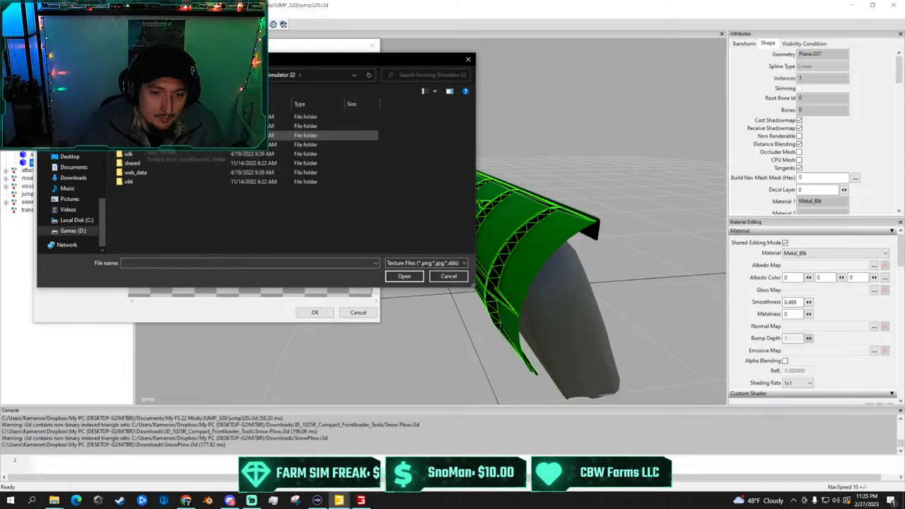
double_click(134, 116)
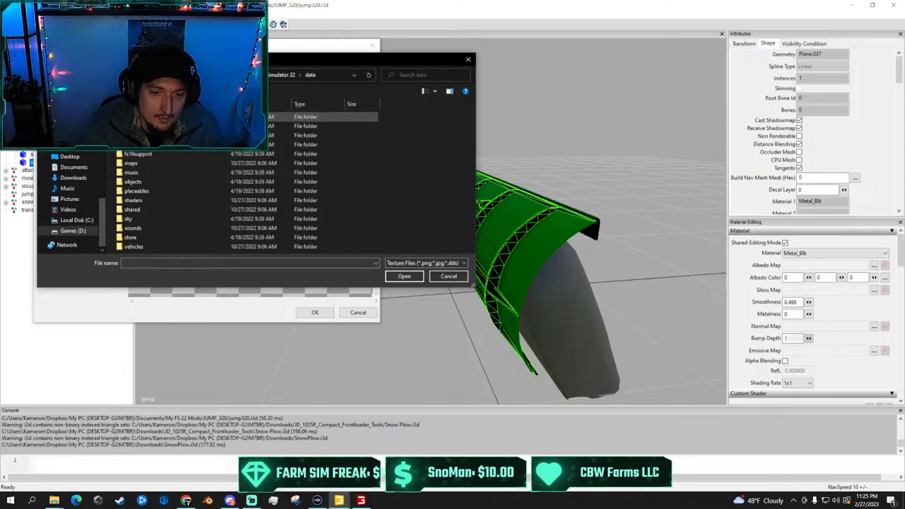
double_click(150, 210)
scroll(261, 164, "down", 10)
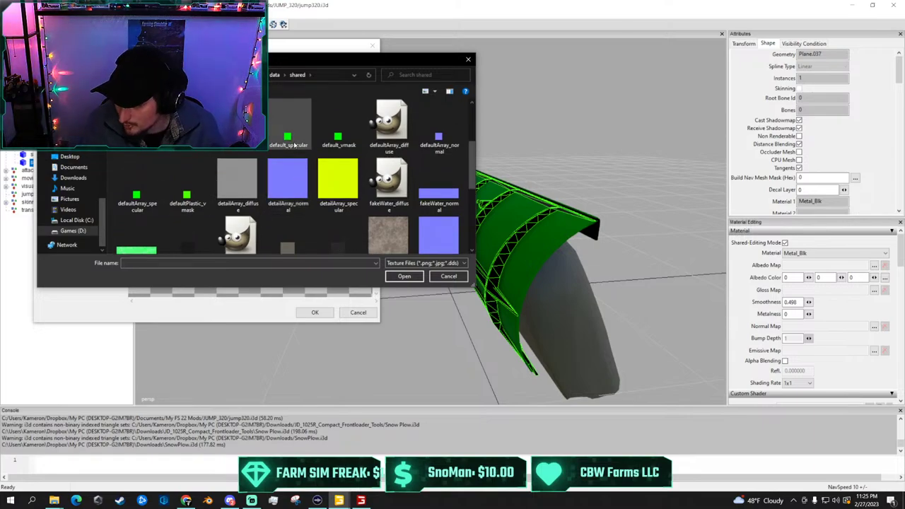
double_click(294, 144)
left_click(318, 312)
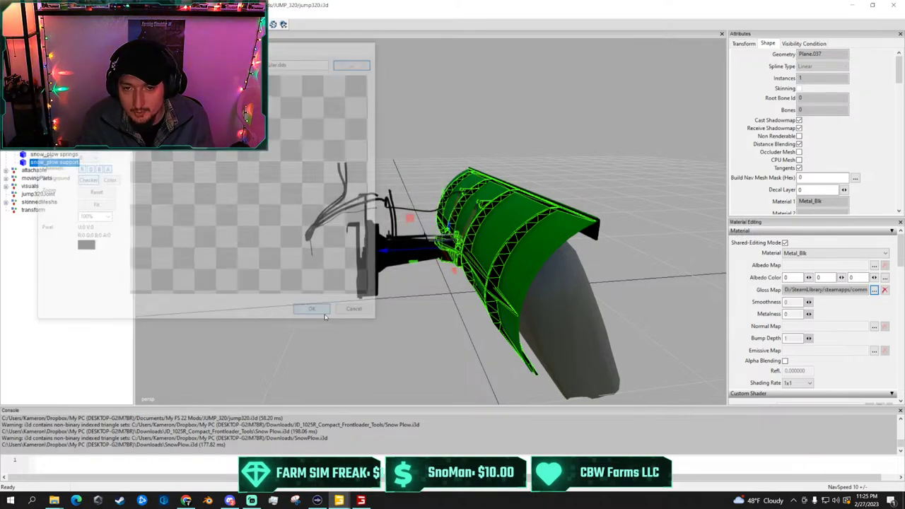
Assign default_normal from the data/shared folder as the Normal Map of the Metal_Blk material
left_click(876, 327)
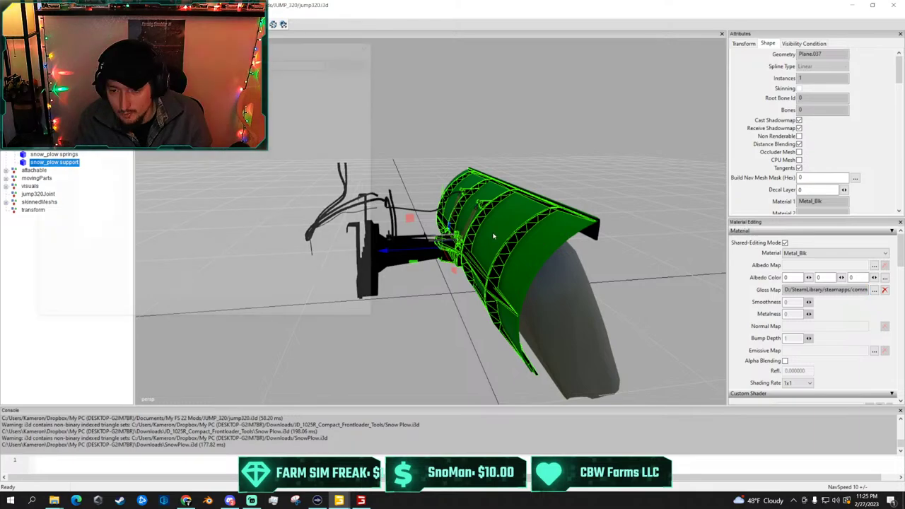
scroll(248, 191, "down", 2)
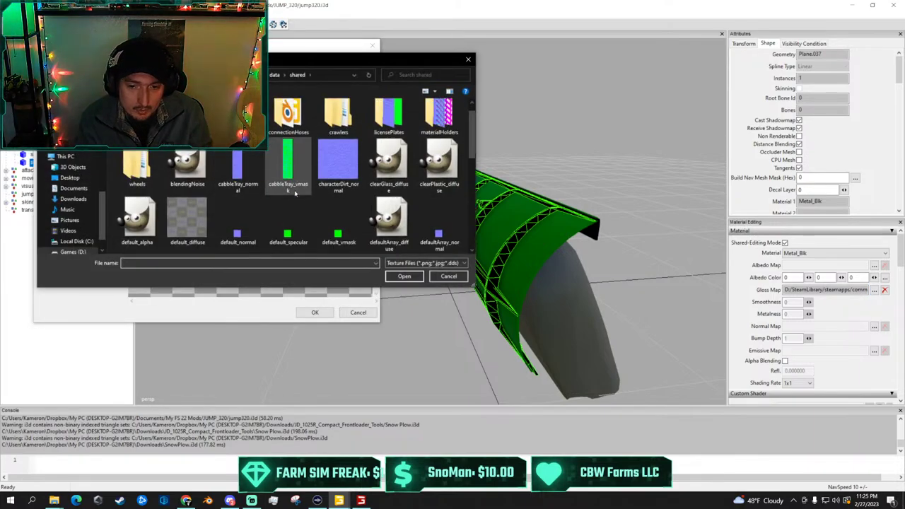
double_click(238, 174)
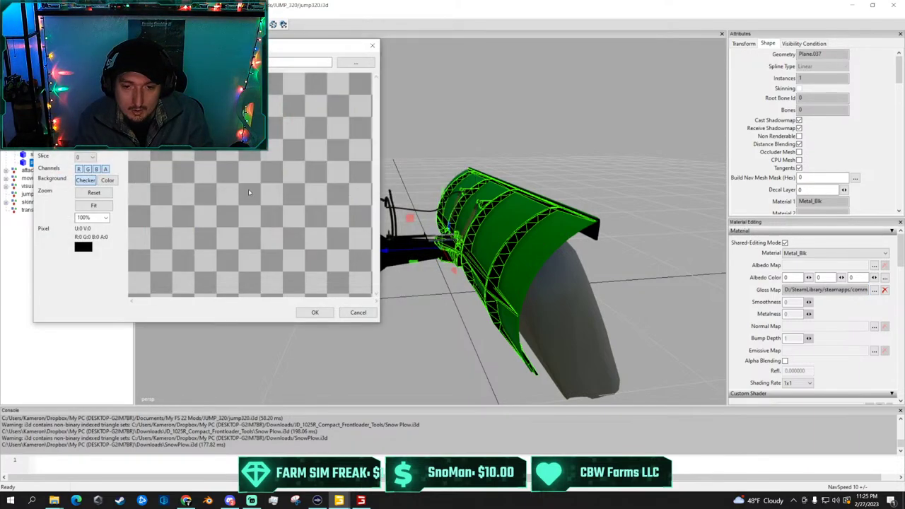
left_click(315, 312)
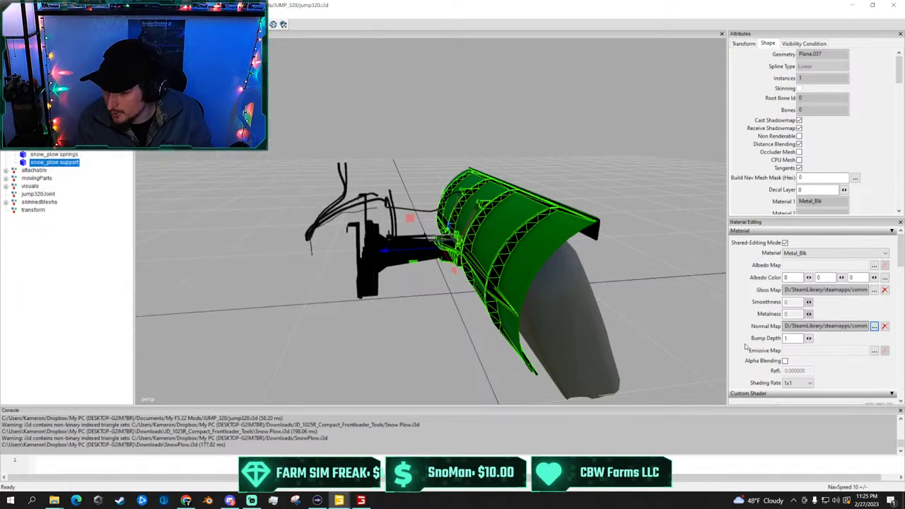
Apply vehicleShader as Metal_Blk's custom shader and set its variation to colorMask
scroll(754, 340, "down", 3)
left_click(879, 355)
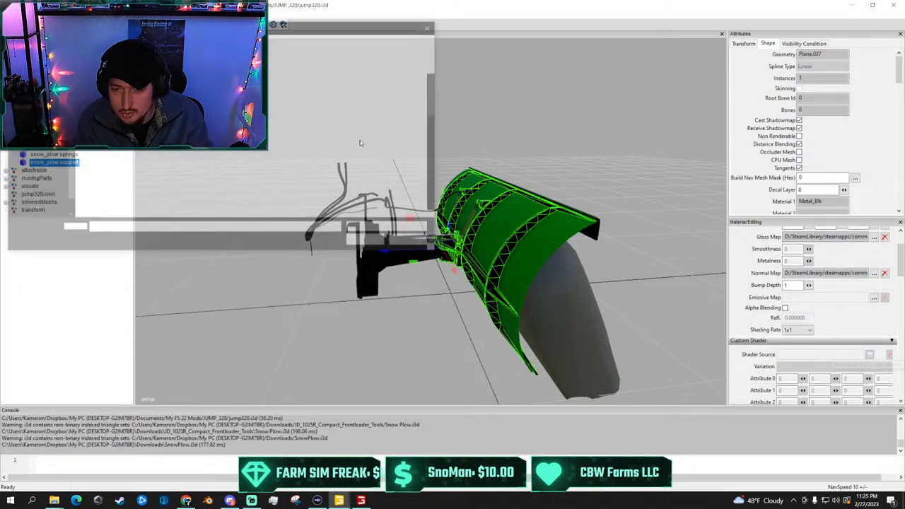
double_click(153, 206)
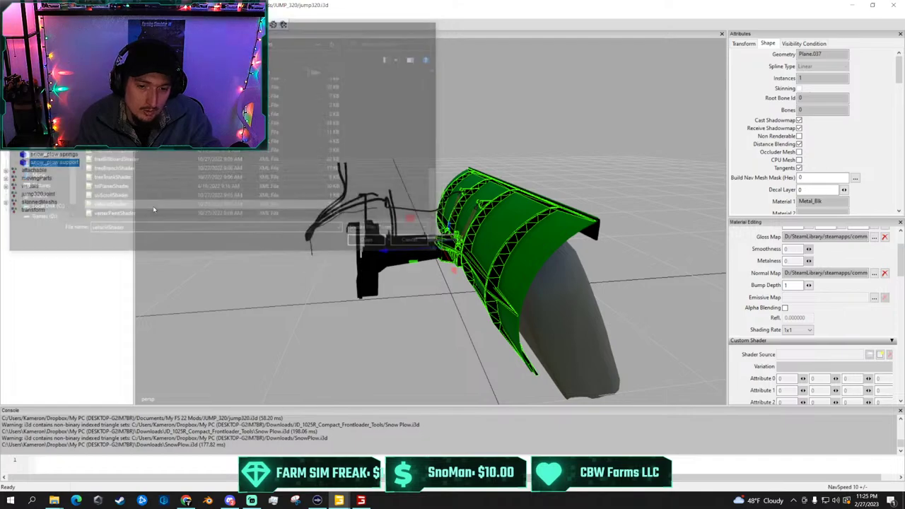
left_click(832, 366)
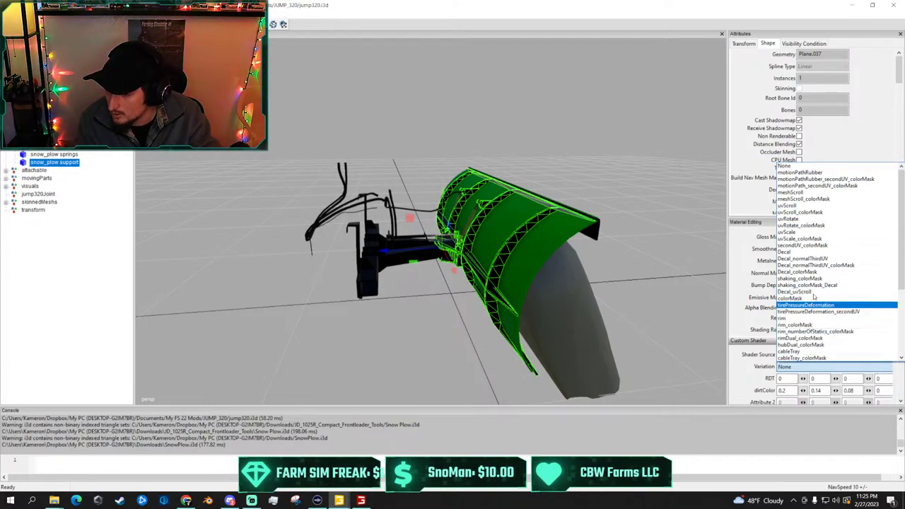
scroll(804, 234, "down", 1)
scroll(806, 254, "up", 2)
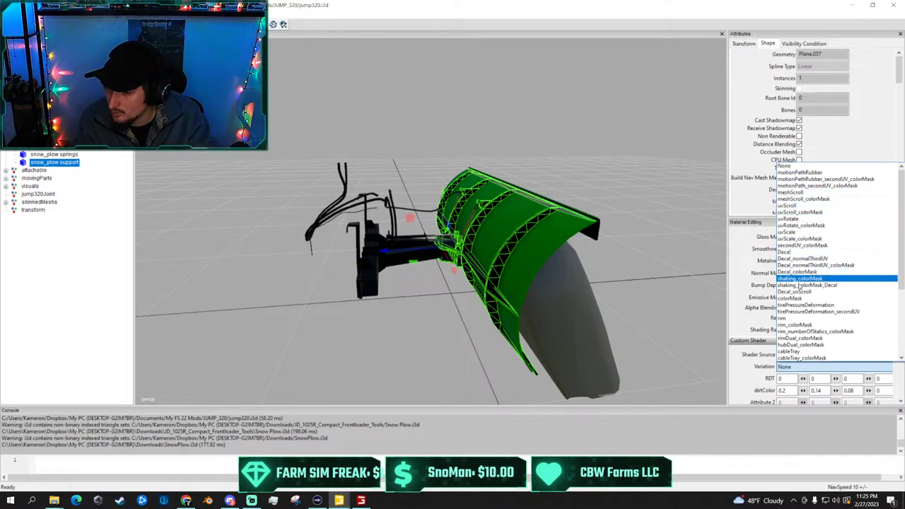
left_click(804, 299)
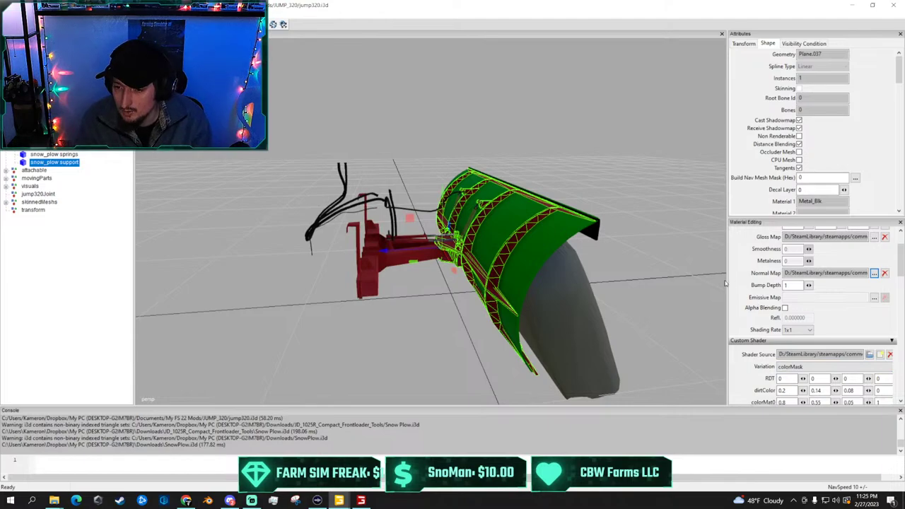
Set the first three colorMat1 values of the snow_plow support's Metal_Blk material to 0.055 each
scroll(639, 269, "up", 1)
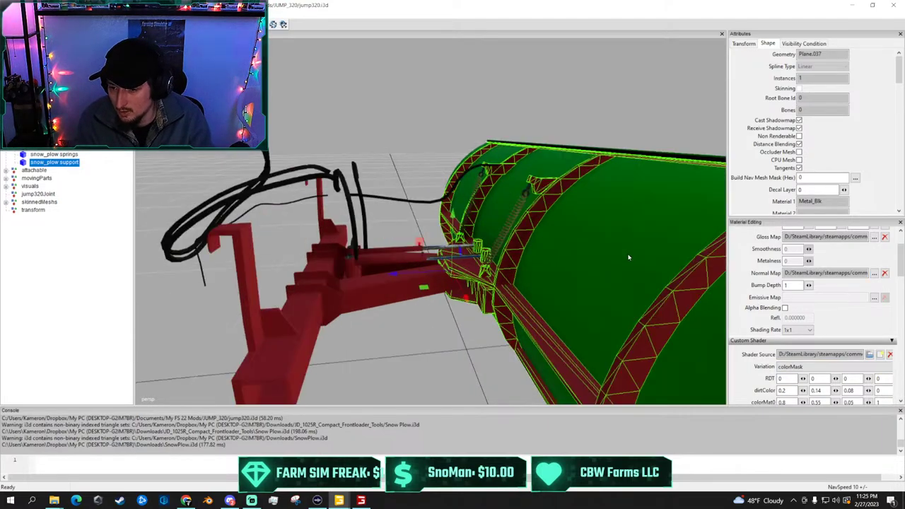
scroll(629, 257, "down", 1)
scroll(757, 261, "down", 5)
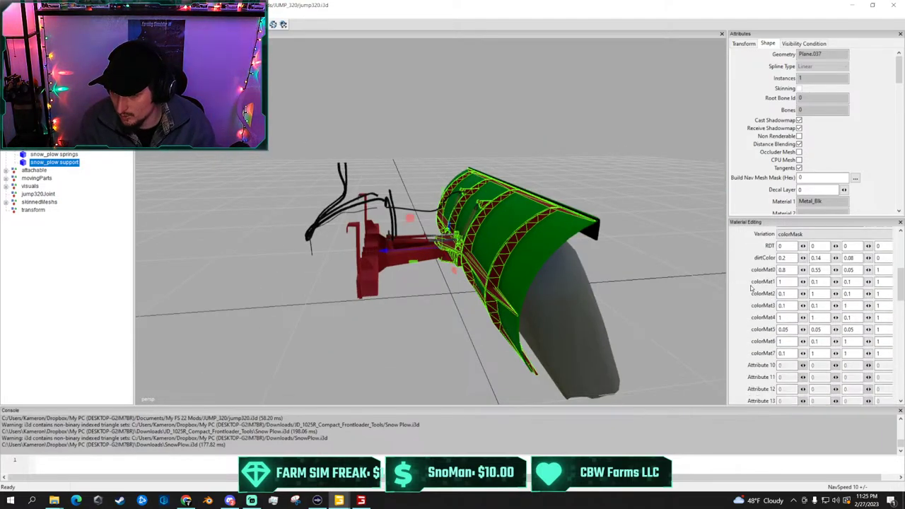
scroll(415, 256, "up", 2)
scroll(417, 257, "down", 1)
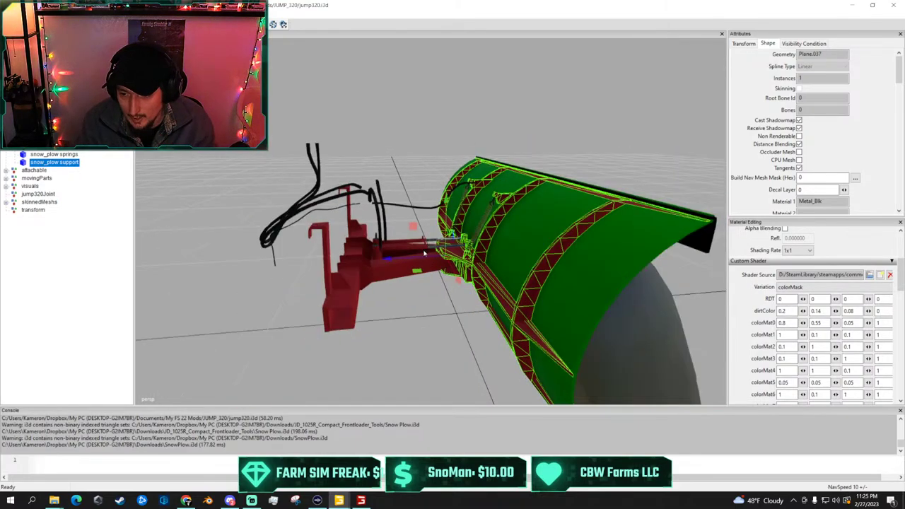
left_click_drag(432, 256, 445, 277, "alt")
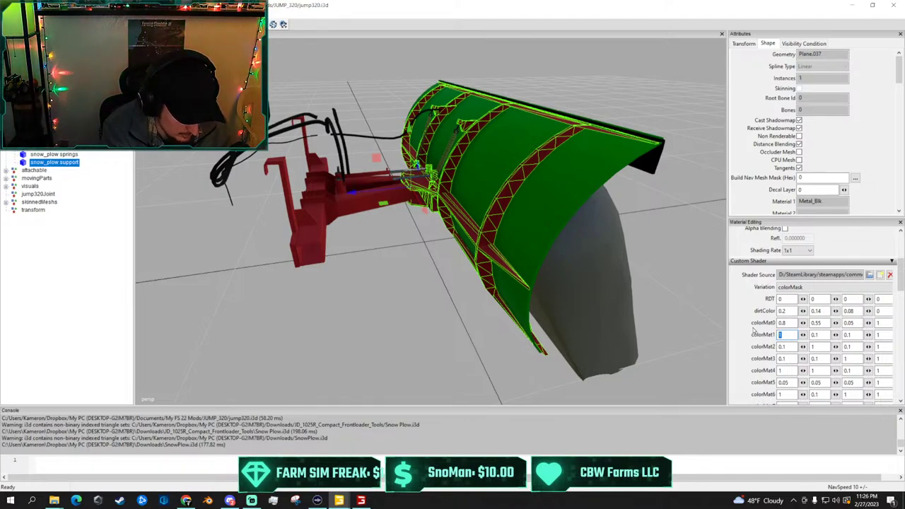
type("0")
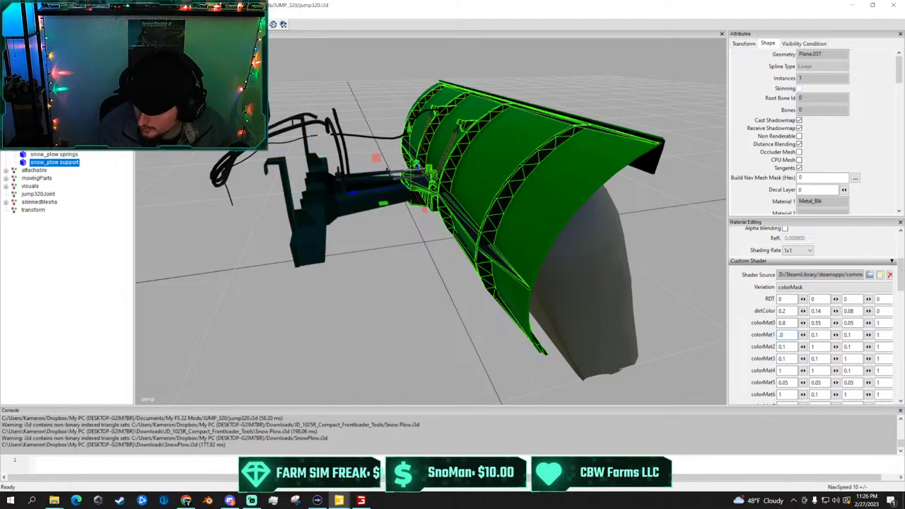
type("055")
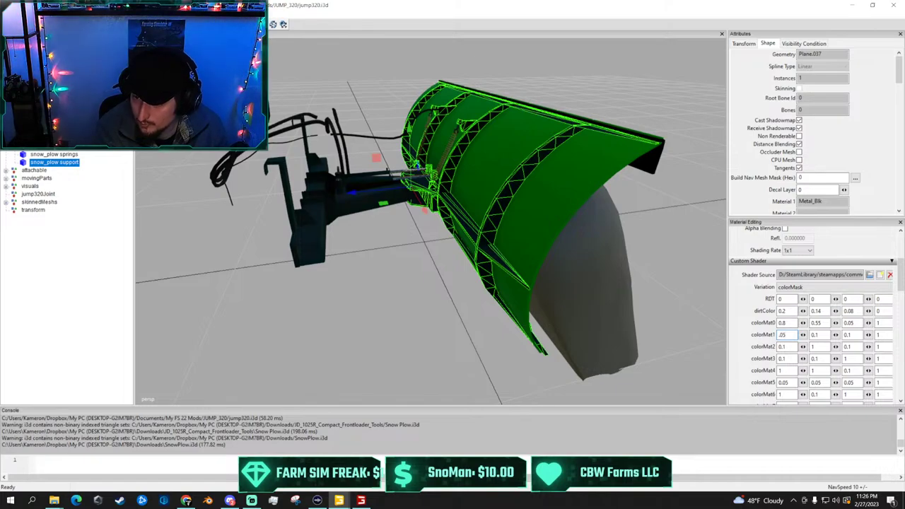
double_click(816, 334)
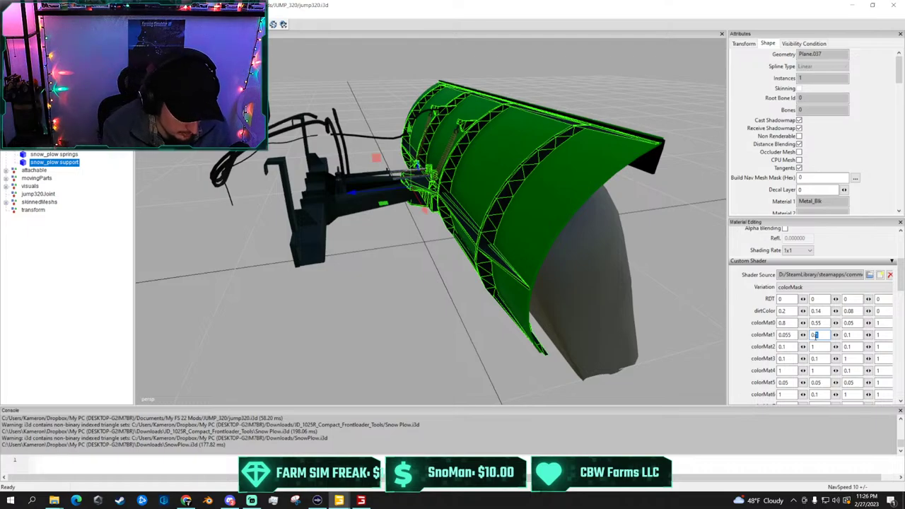
type("0.55")
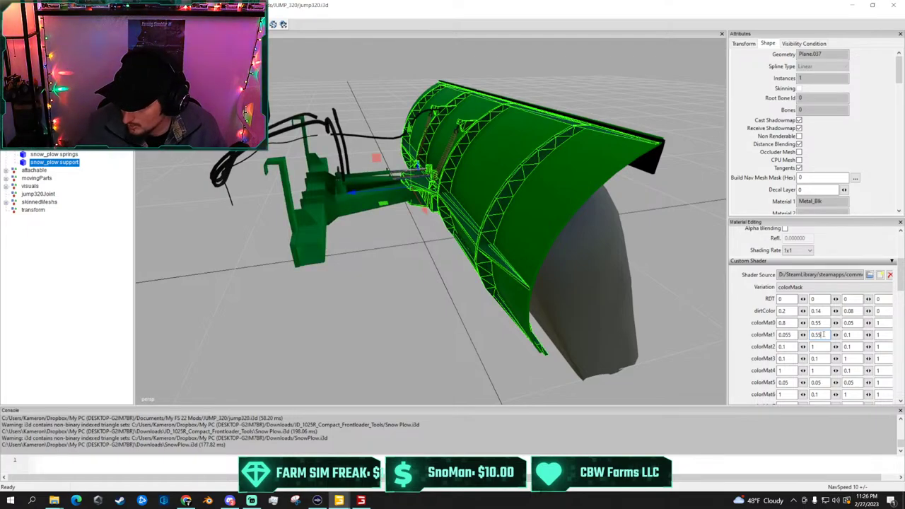
key("BackSpace")
key("BackSpace")
type("0")
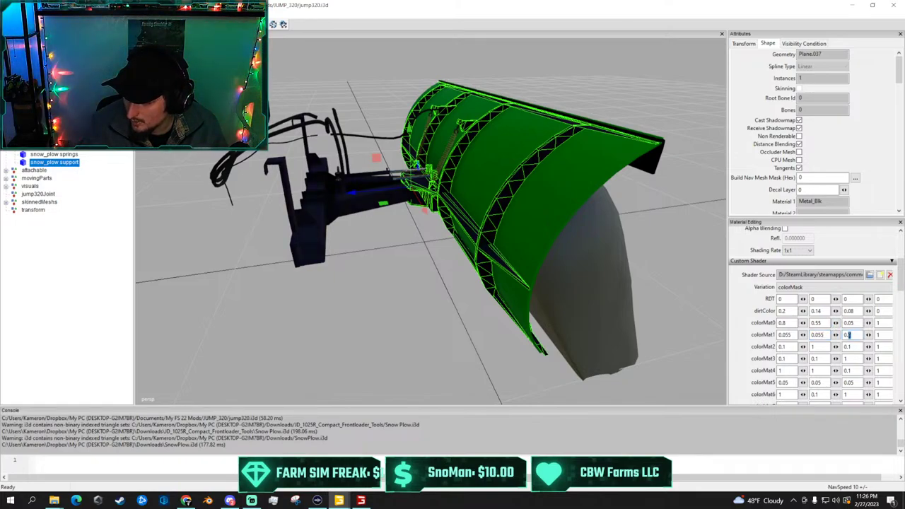
type("0.055")
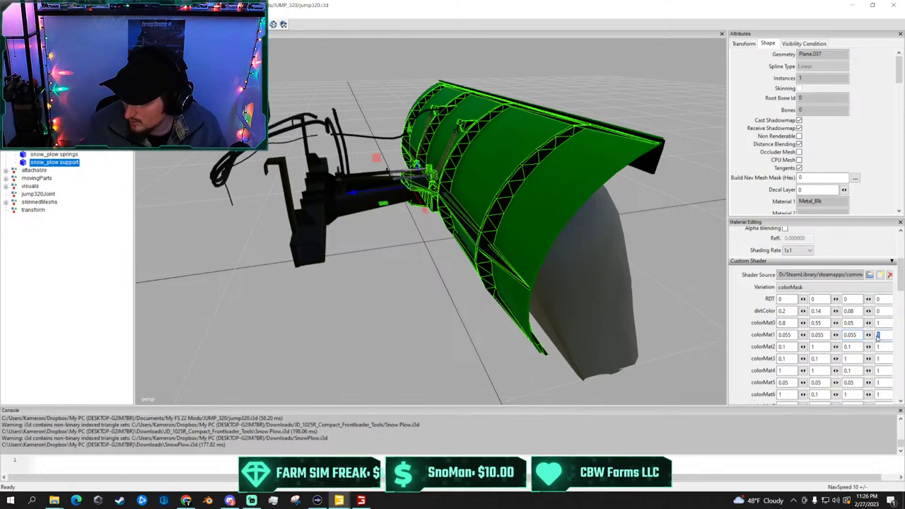
left_click(433, 271)
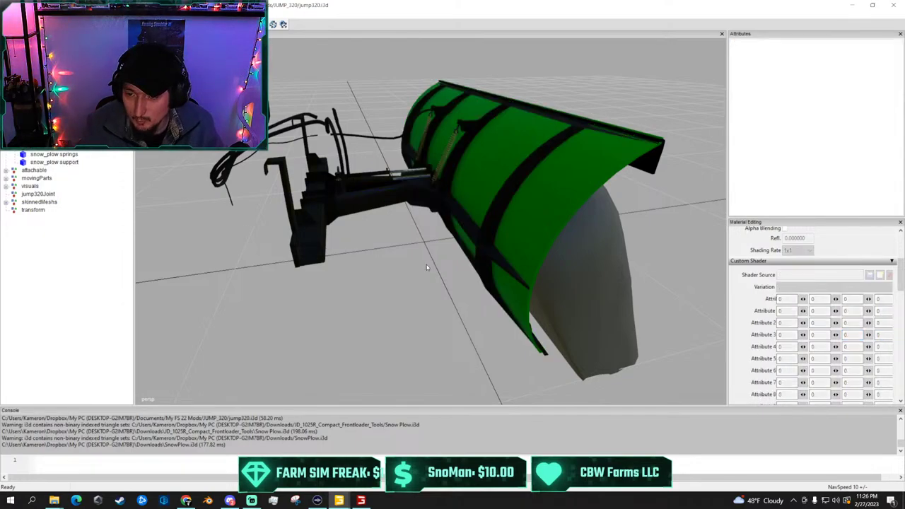
Assign default_specular from the game's data/shared folder as the Gloss Map of the snow_plow springs' Material.001
scroll(428, 251, "up", 4)
scroll(428, 249, "down", 3)
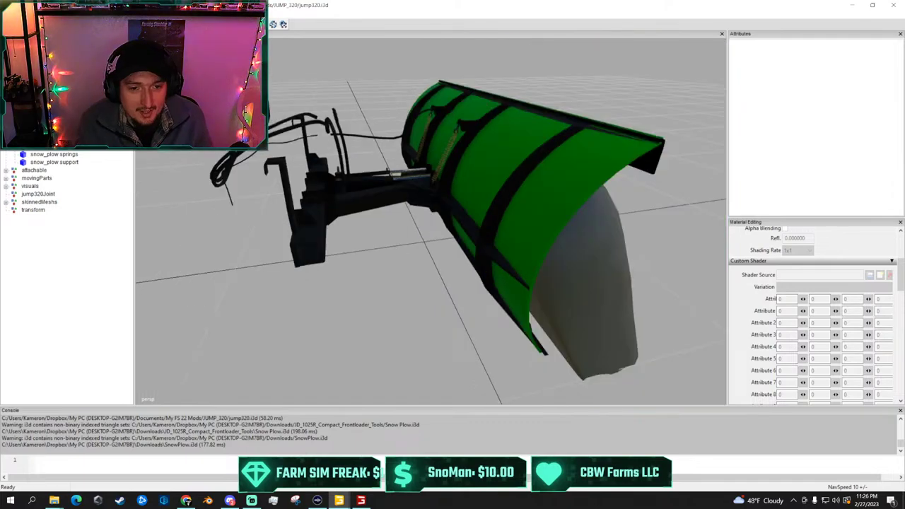
scroll(394, 210, "down", 2)
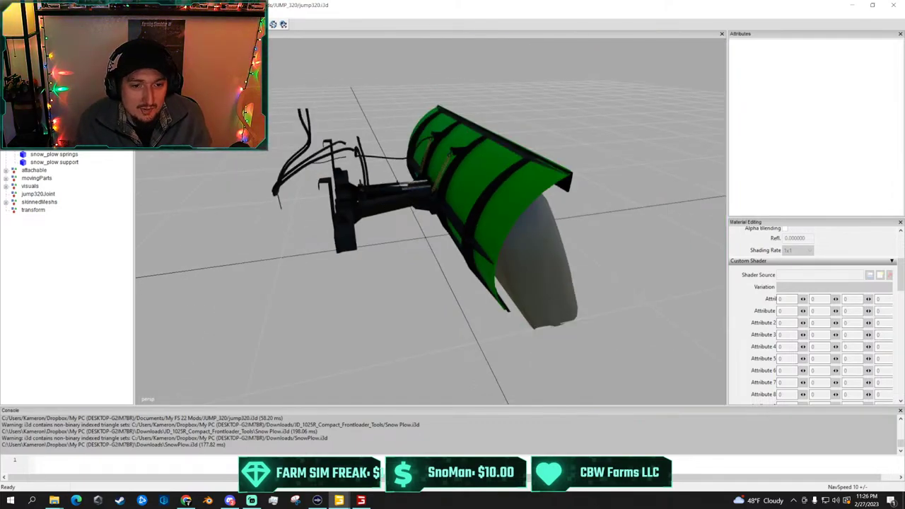
left_click(54, 154)
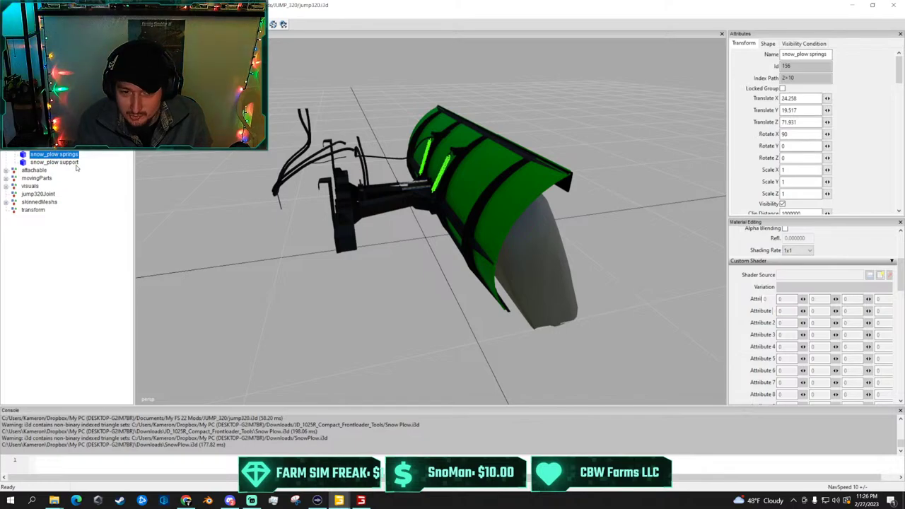
scroll(749, 278, "up", 5)
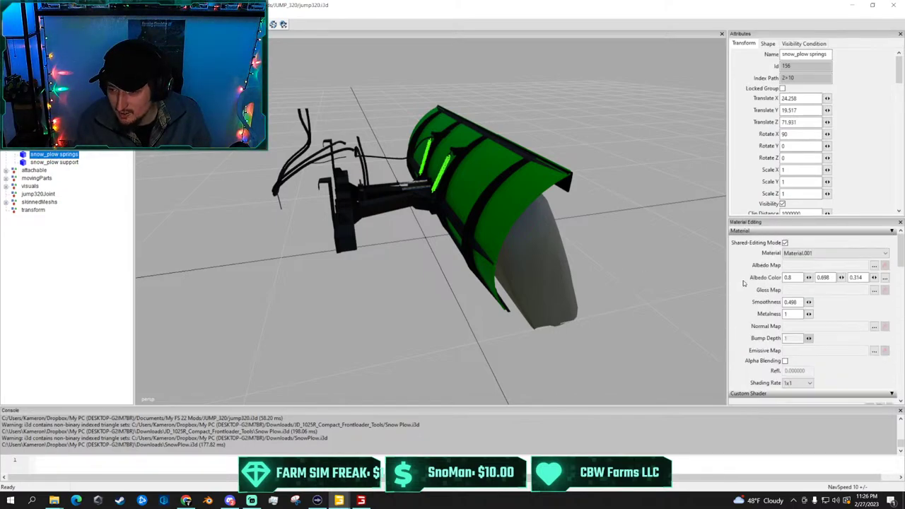
left_click(875, 290)
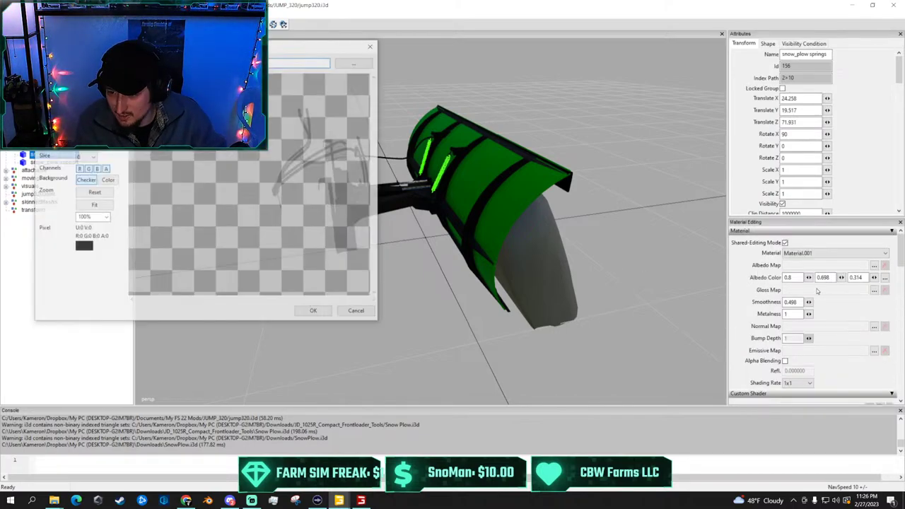
left_click(356, 62)
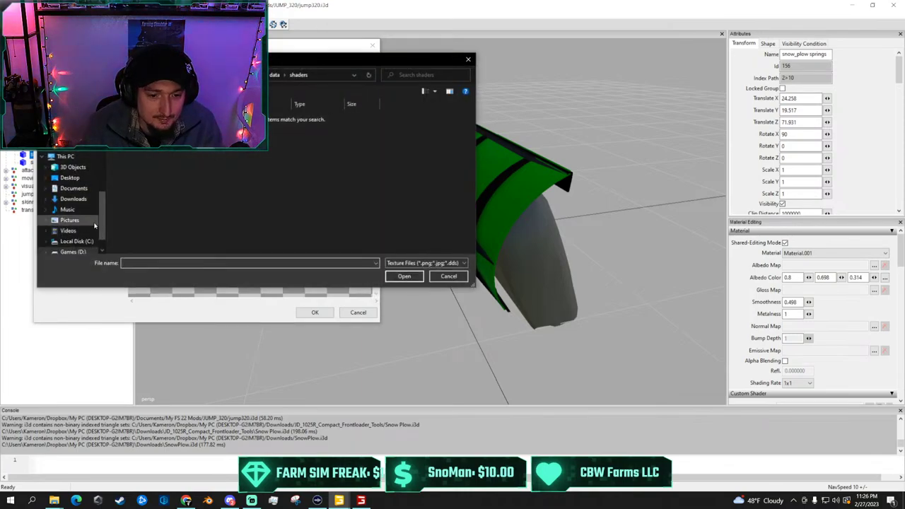
scroll(87, 225, "down", 1)
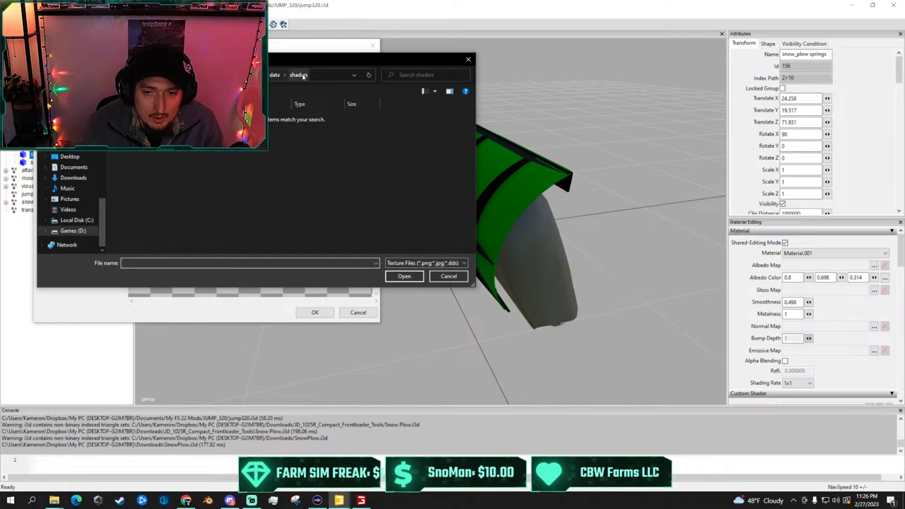
left_click(275, 76)
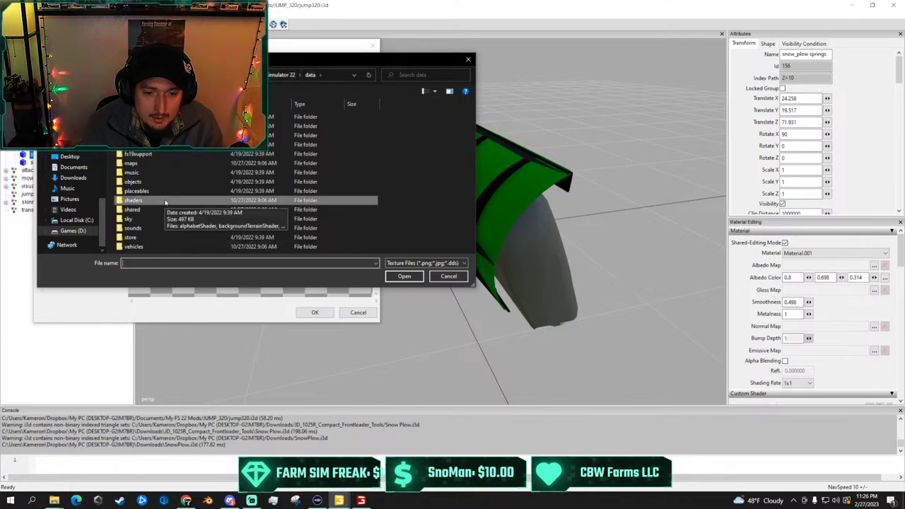
double_click(141, 209)
scroll(244, 170, "down", 3)
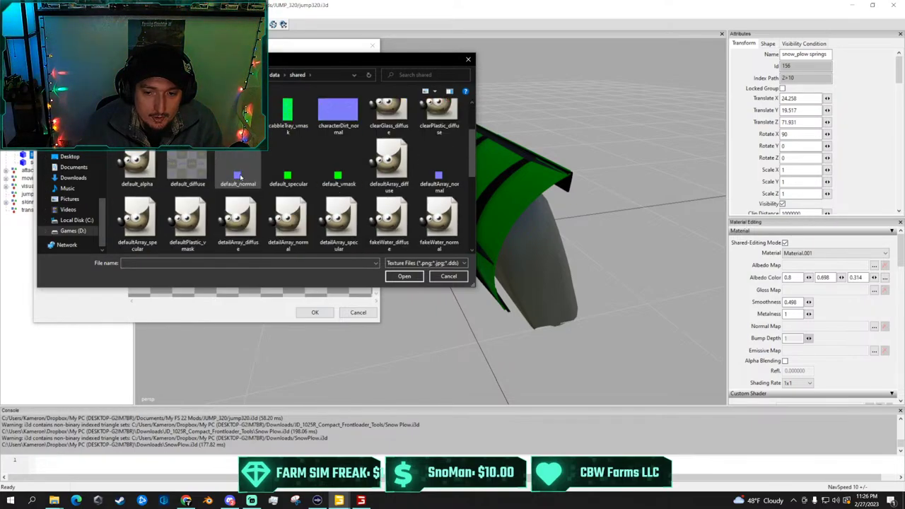
scroll(244, 170, "up", 1)
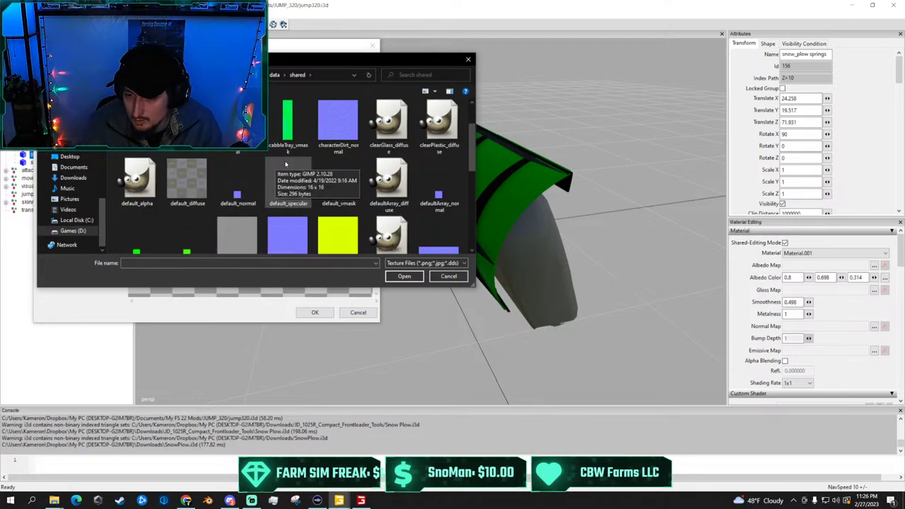
double_click(286, 164)
left_click(315, 312)
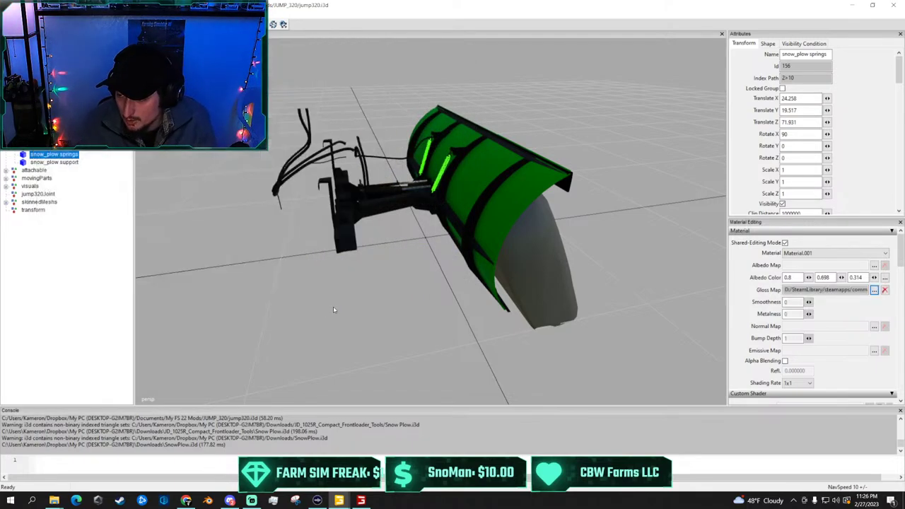
Assign default_normal from the data/shared folder as the Normal Map of the snow_plow springs' Material.001
left_click(875, 326)
left_click(354, 63)
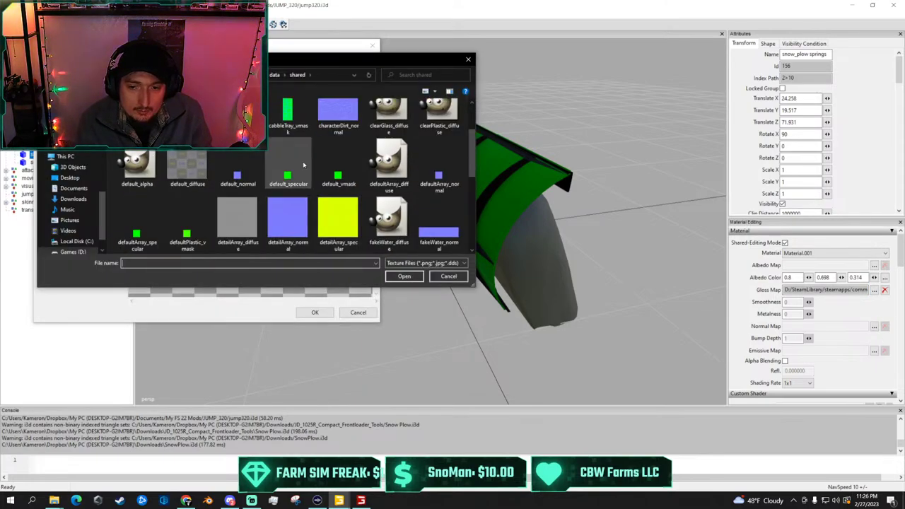
double_click(228, 171)
left_click(330, 316)
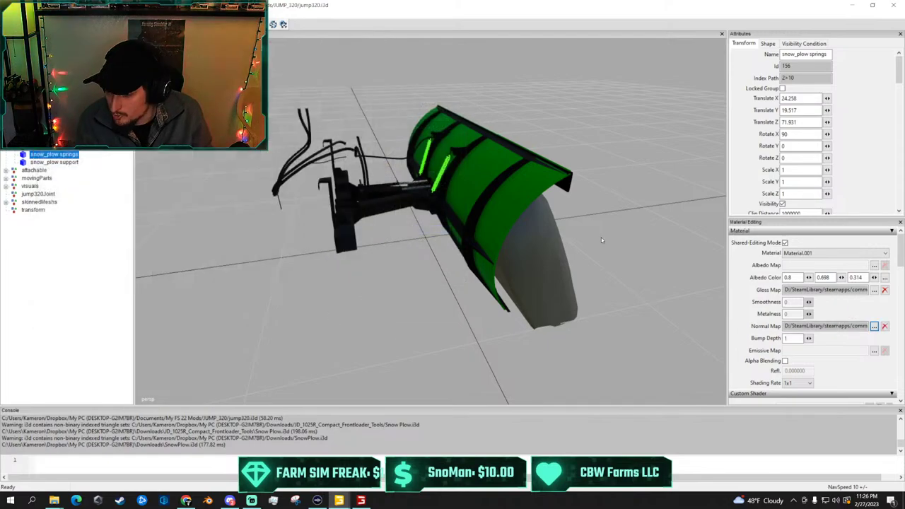
Apply vehicleShader as the custom shader of the snow_plow springs' Material.001 and set its variation to colorMask
scroll(838, 262, "down", 5)
scroll(849, 261, "up", 2)
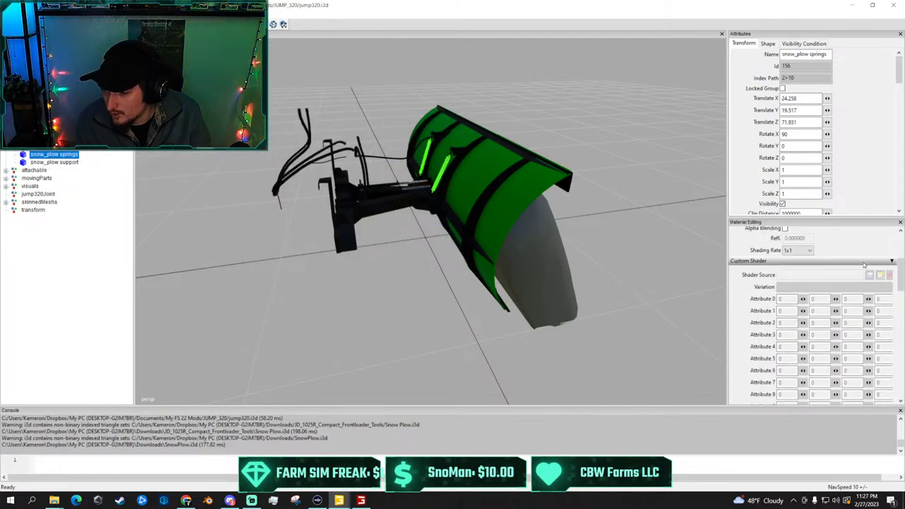
left_click(881, 275)
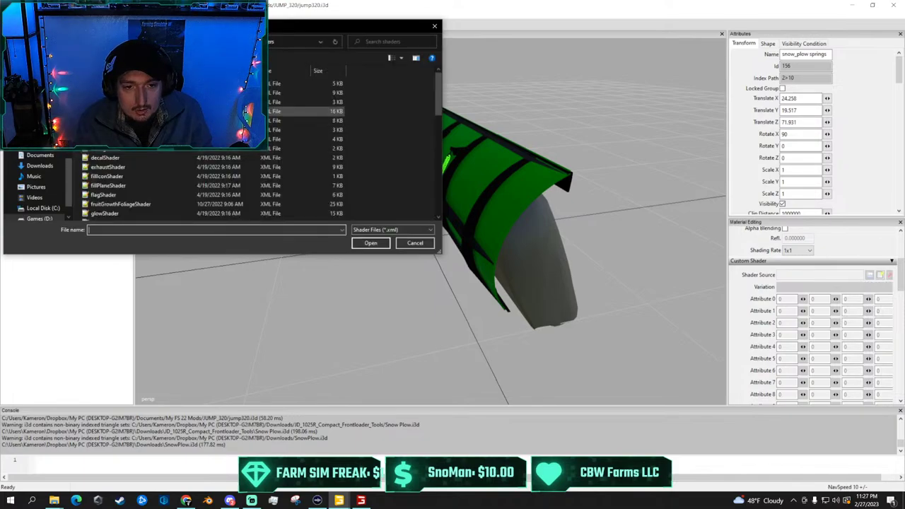
scroll(170, 181, "down", 10)
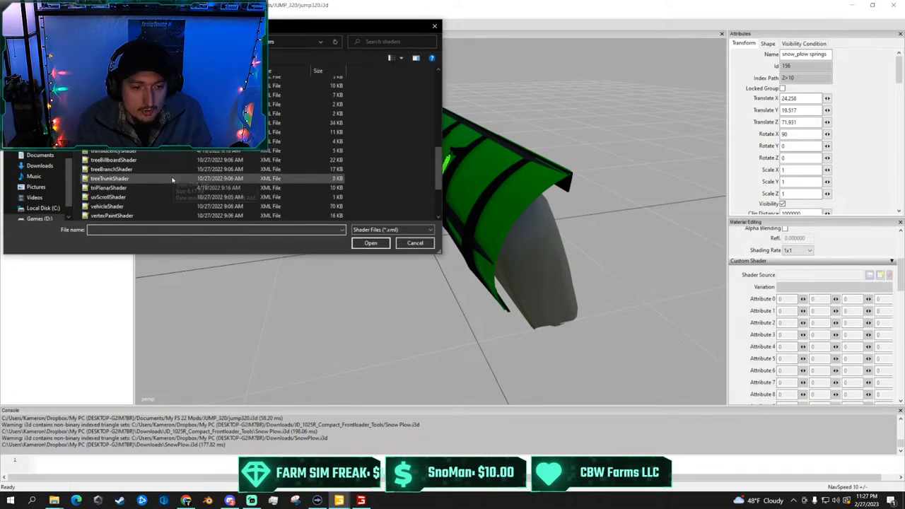
double_click(149, 205)
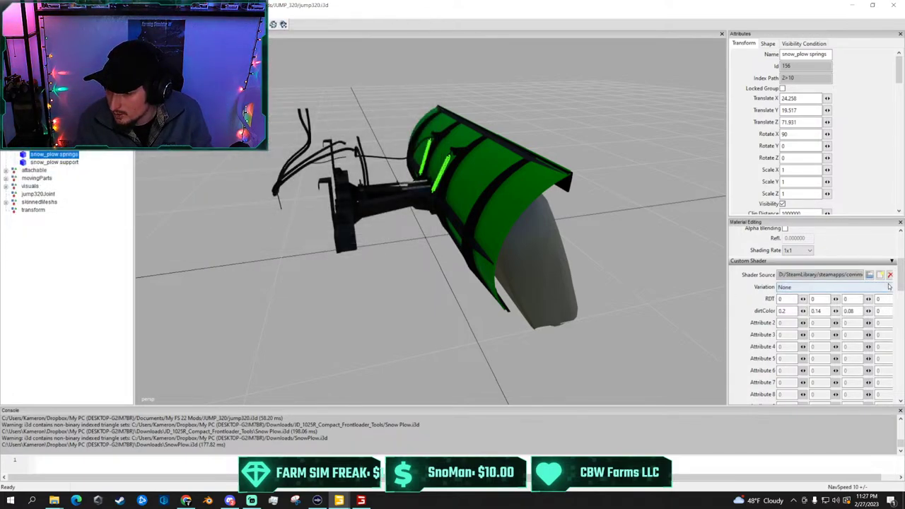
left_click(883, 285)
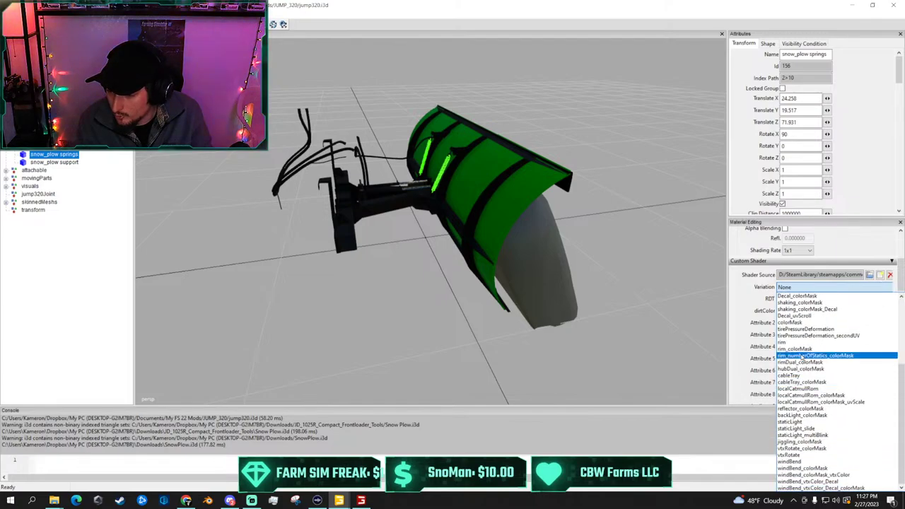
left_click(791, 323)
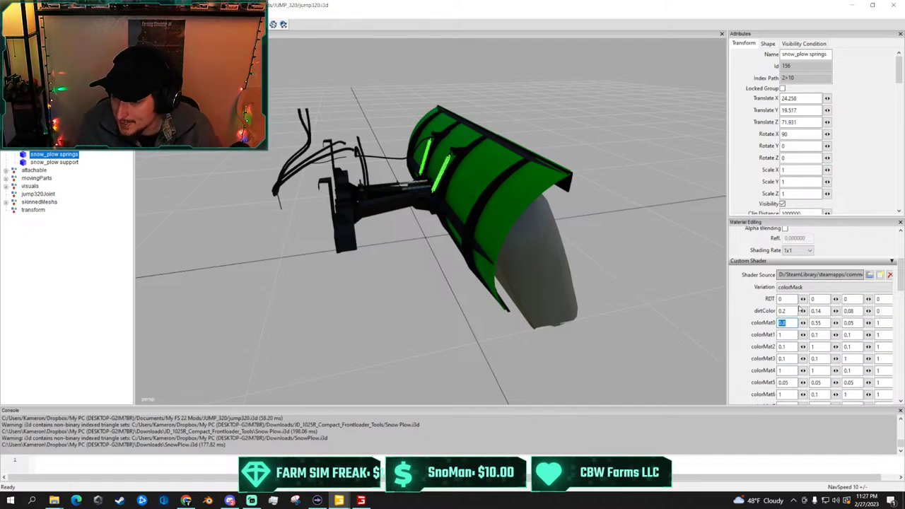
Examine how the springs' material looks on the plow without the selection highlight, and reselect snow_plow springs
scroll(731, 320, "up", 3)
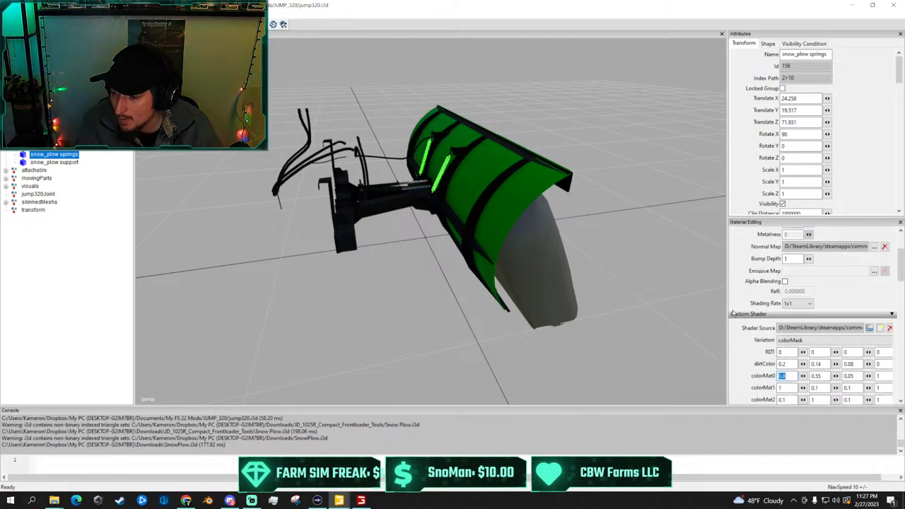
scroll(440, 198, "up", 2)
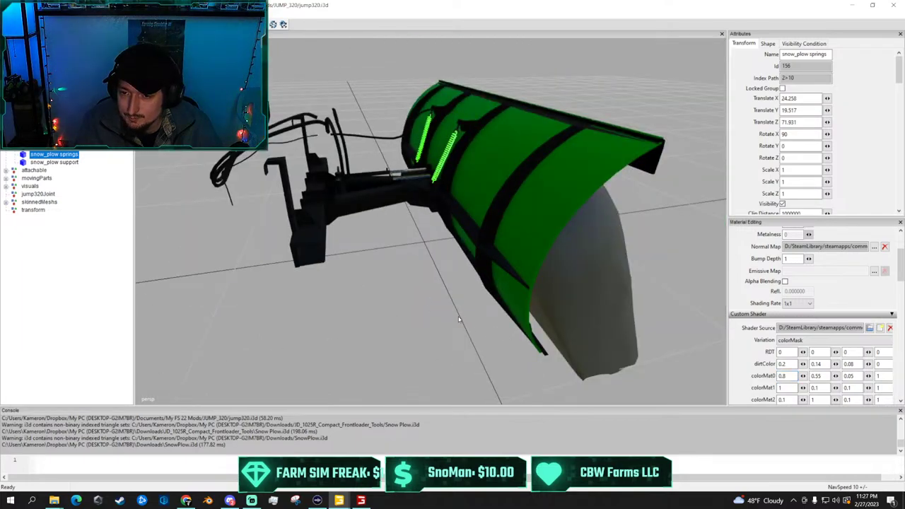
left_click(411, 227)
left_click(709, 346)
scroll(710, 346, "down", 4)
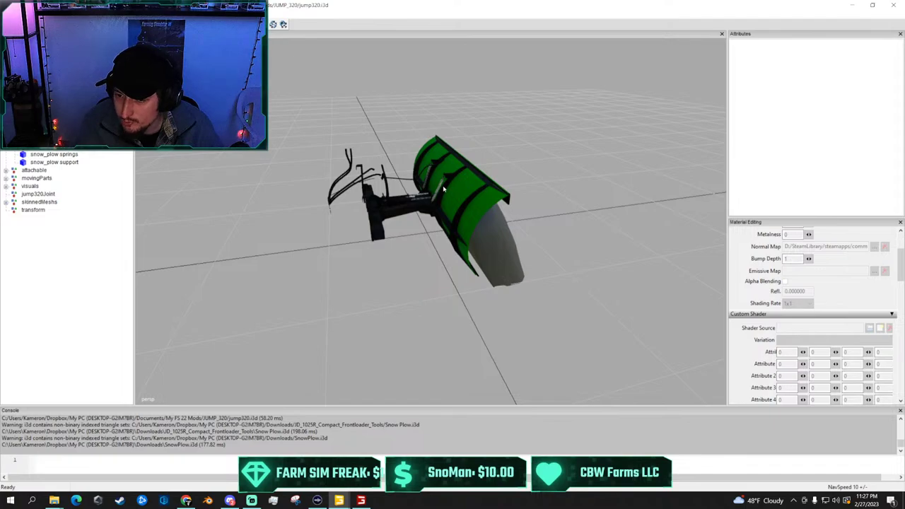
left_click(52, 158)
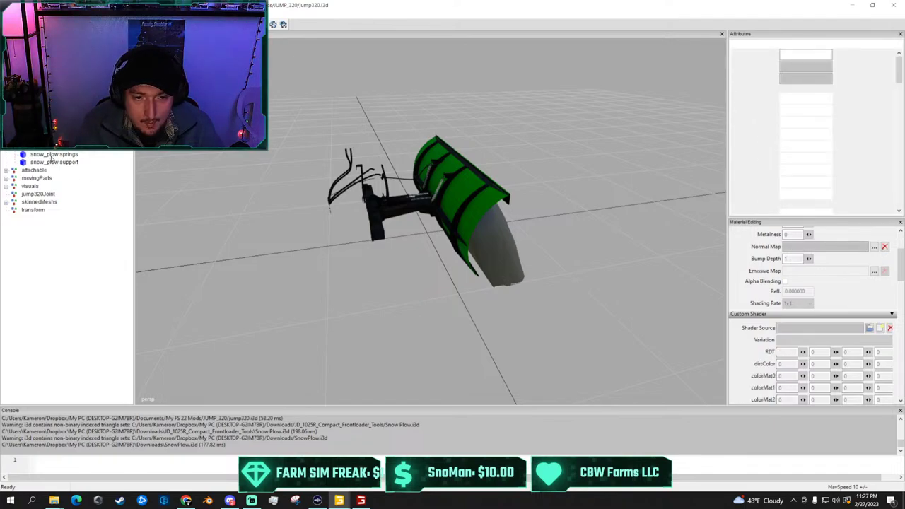
left_click(358, 199)
scroll(442, 198, "up", 2)
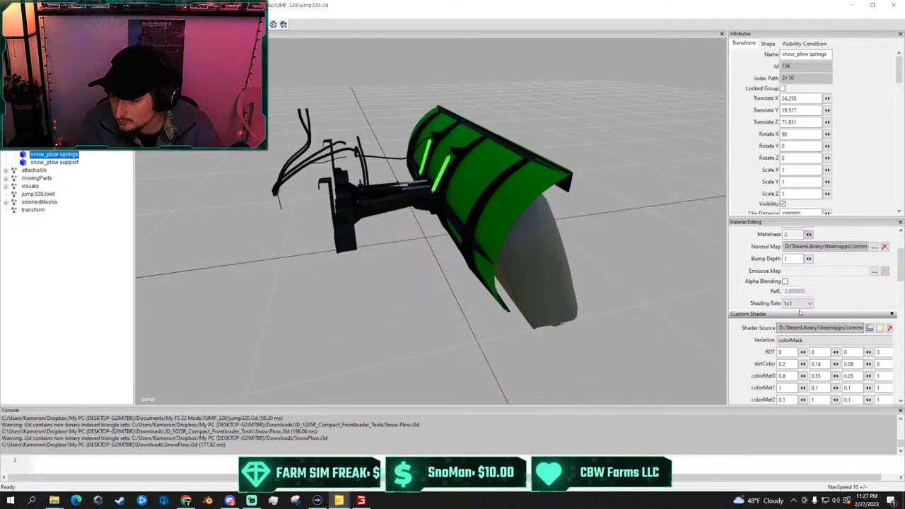
scroll(737, 293, "up", 3)
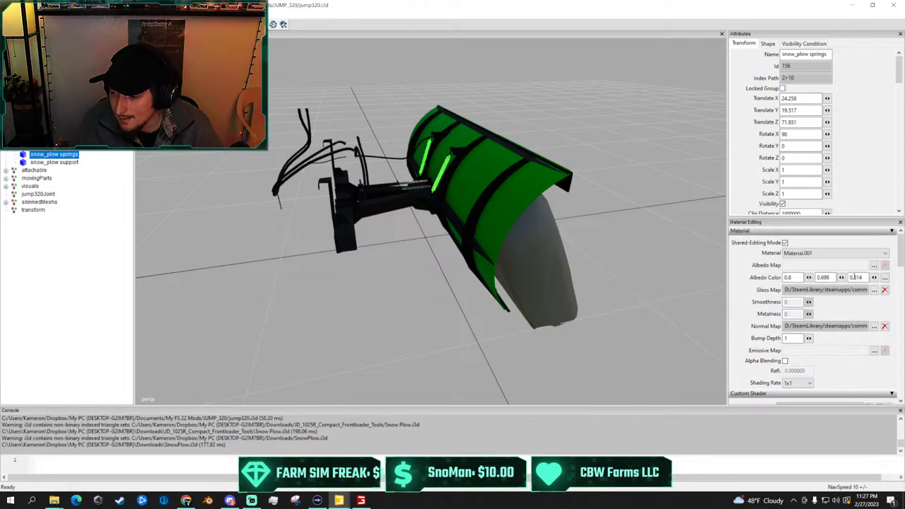
scroll(837, 261, "down", 5)
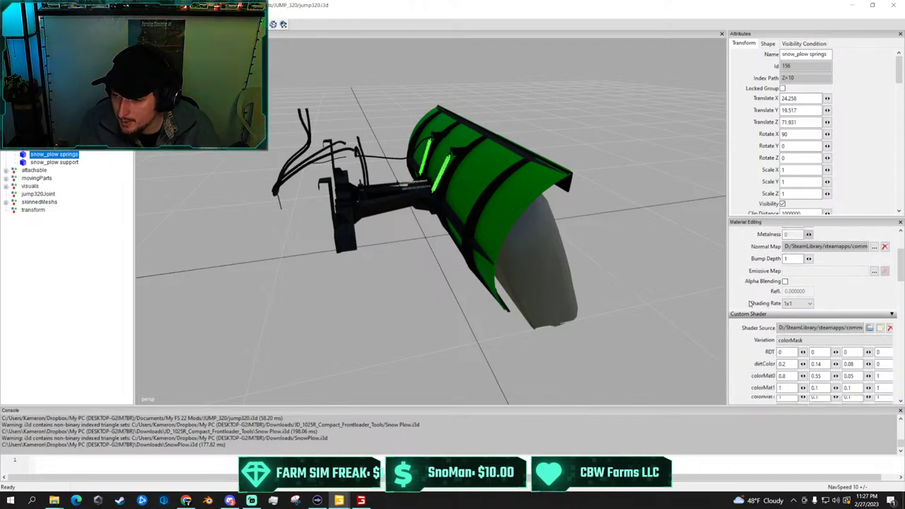
scroll(730, 303, "up", 3)
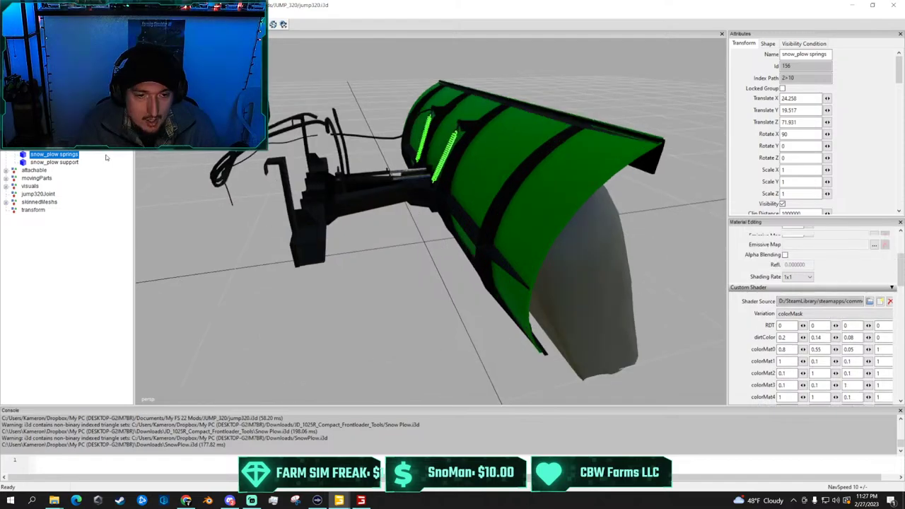
Assign default_specular from the data/shared folder as the Gloss Map of the snow_plow hardware's compact_Utility_Tractor_chrome material
left_click(55, 146)
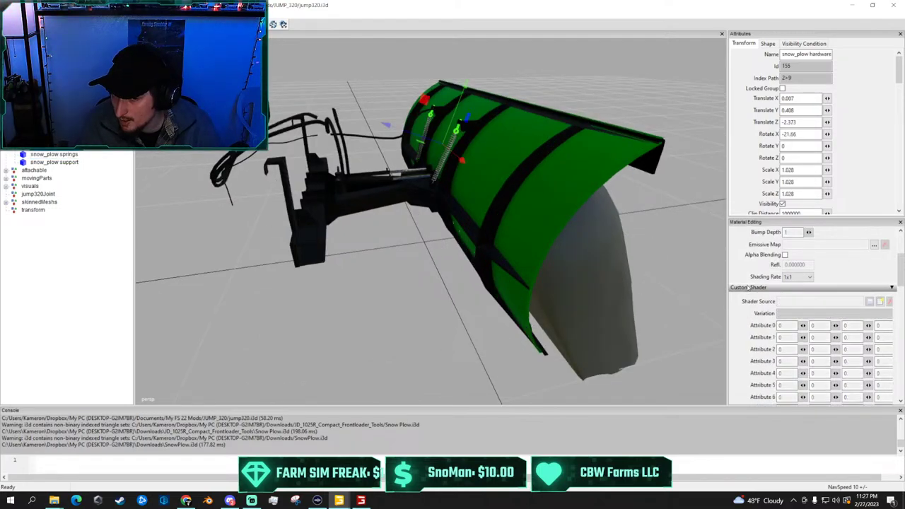
scroll(761, 266, "up", 3)
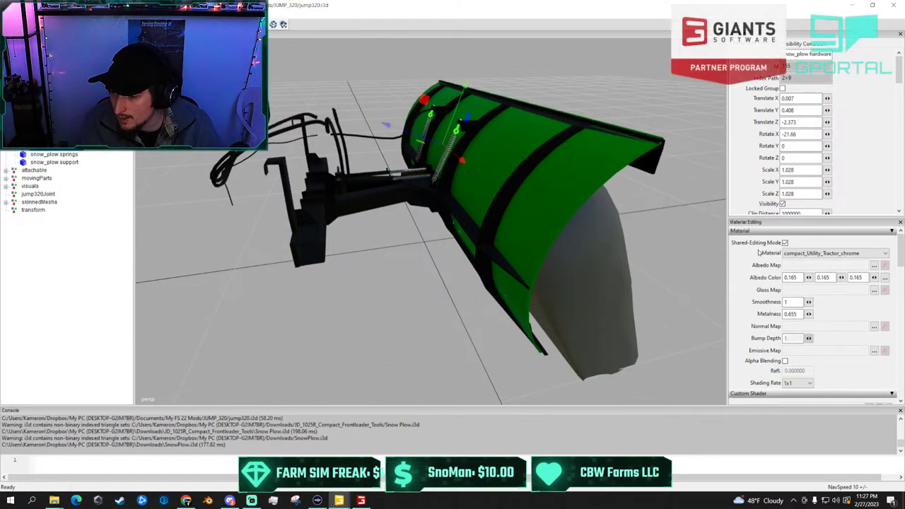
left_click(875, 291)
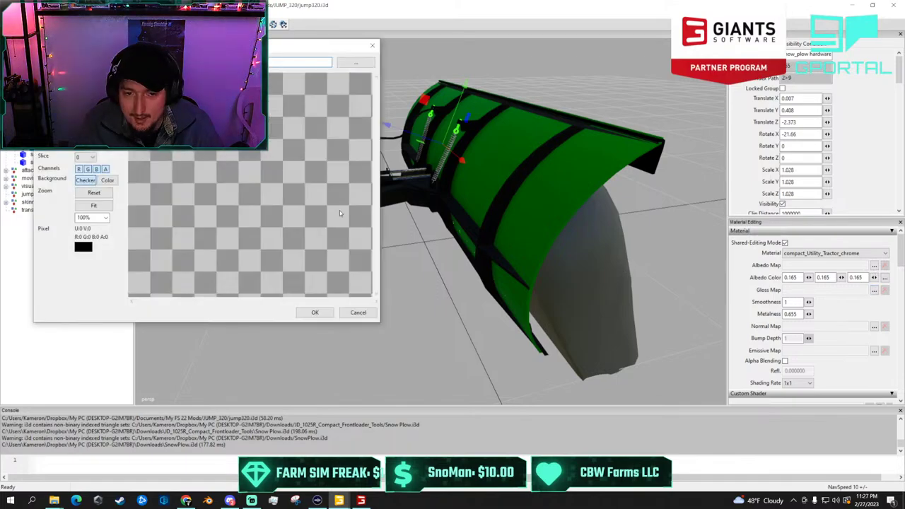
left_click(370, 63)
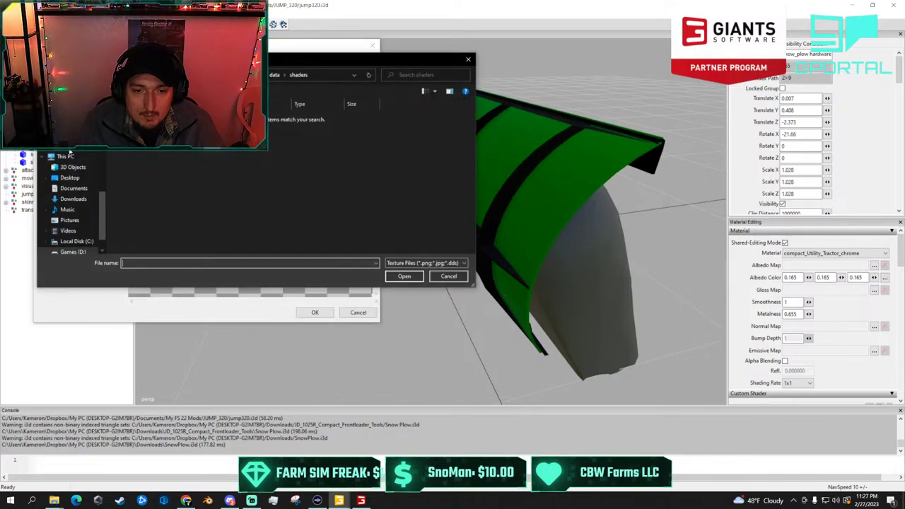
left_click(275, 74)
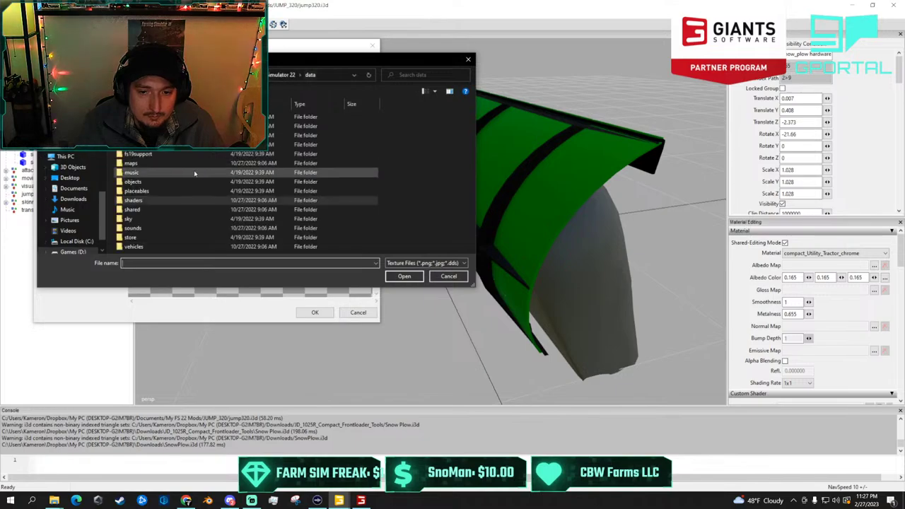
double_click(165, 209)
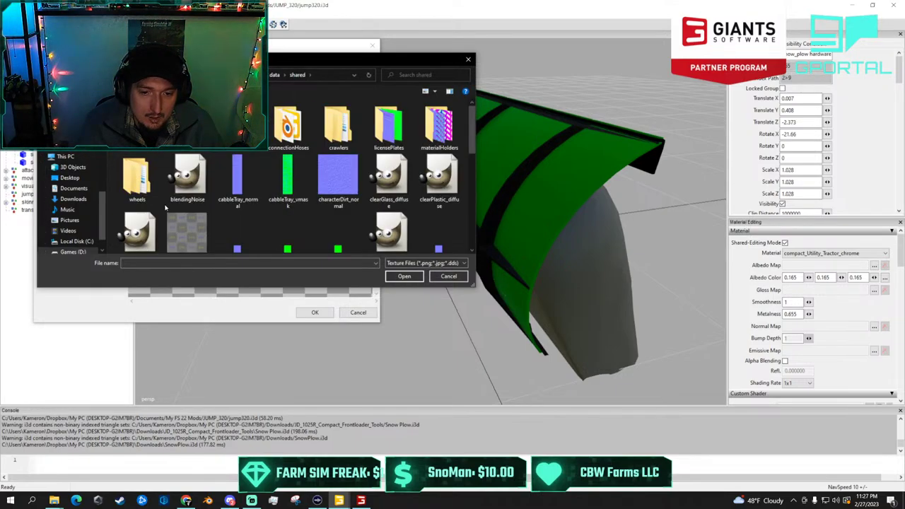
scroll(243, 167, "down", 5)
double_click(283, 181)
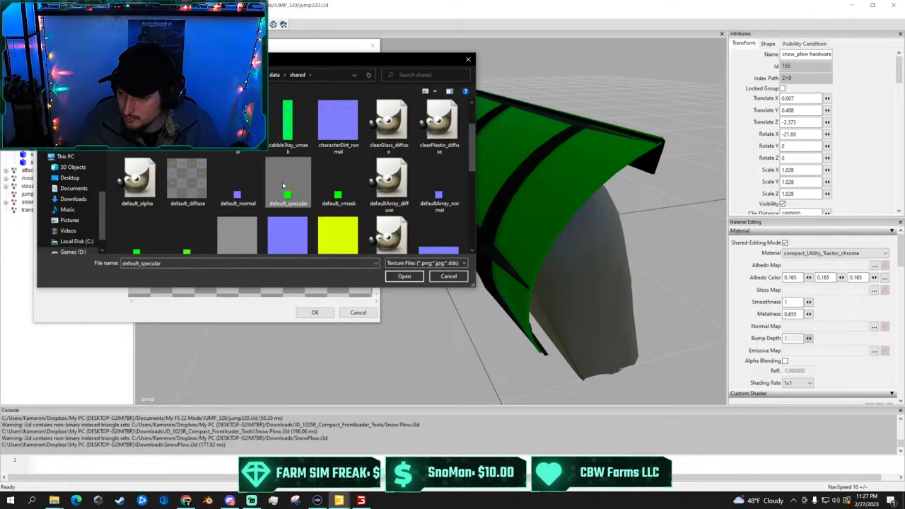
left_click(314, 312)
Assign default_normal from the data/shared folder as the Normal Map of the snow_plow hardware's compact_Utility_Tractor_chrome material
left_click(875, 327)
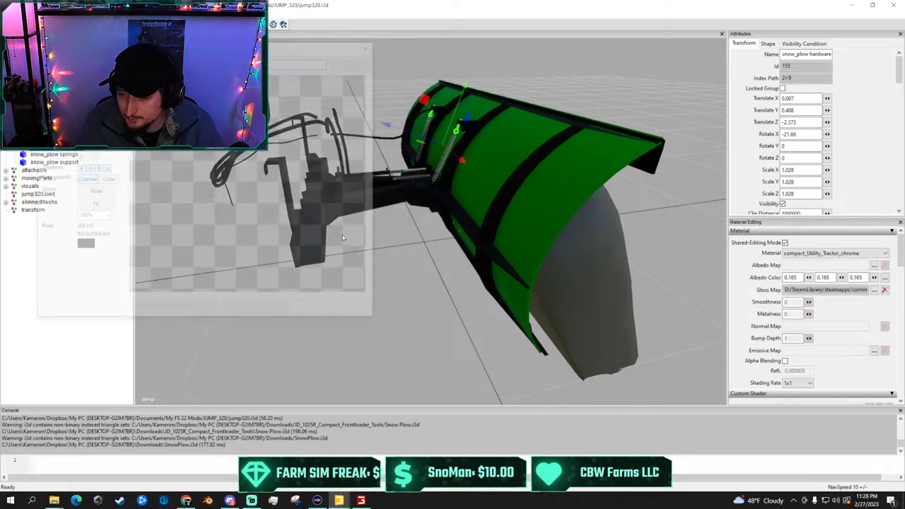
left_click(361, 63)
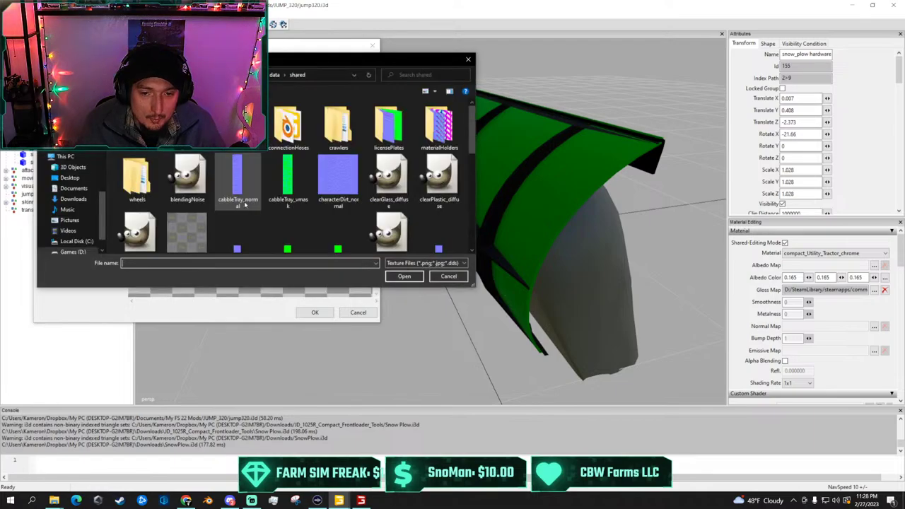
double_click(238, 227)
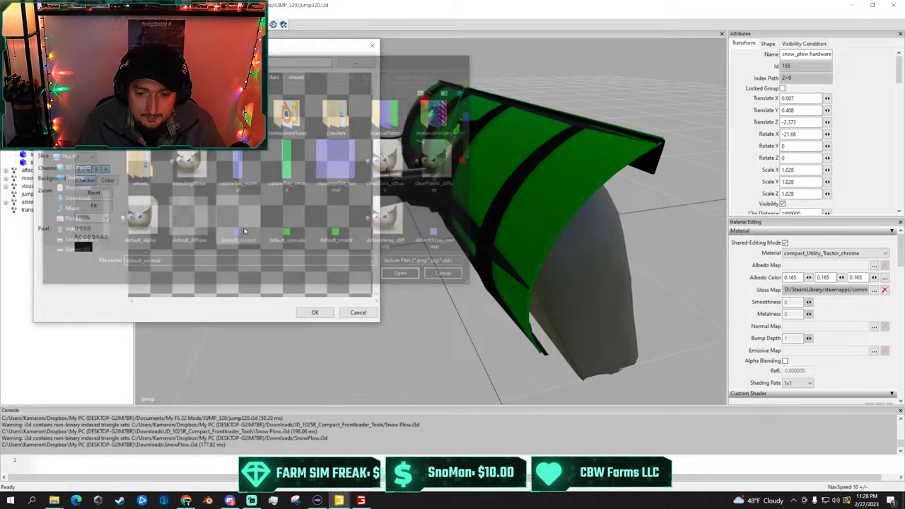
left_click(313, 311)
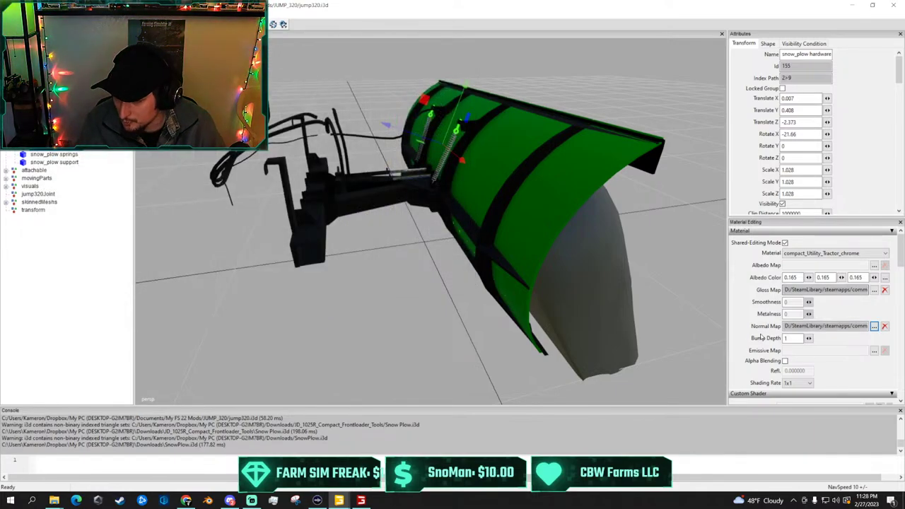
Apply vehicleShader as the custom shader of the snow_plow hardware's chrome material and set its variation to colorMask
scroll(850, 274, "down", 5)
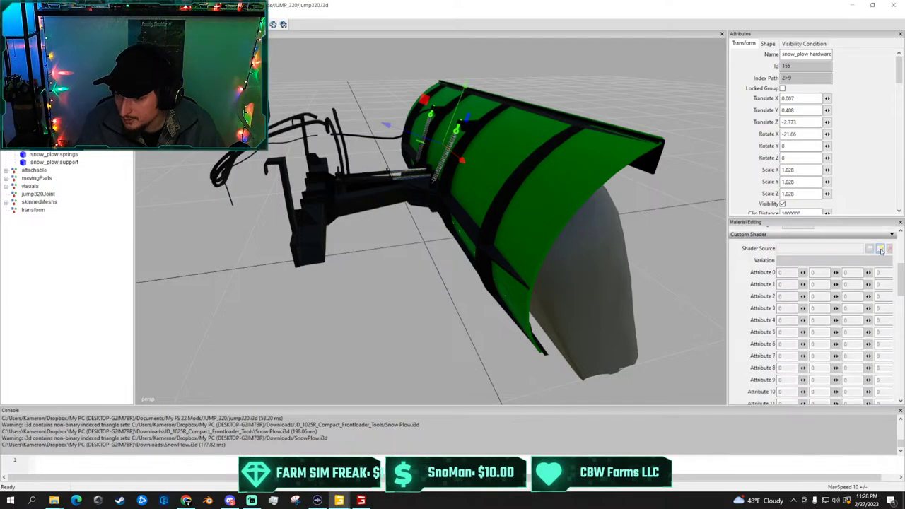
scroll(881, 251, "up", 2)
left_click(881, 304)
scroll(149, 203, "down", 5)
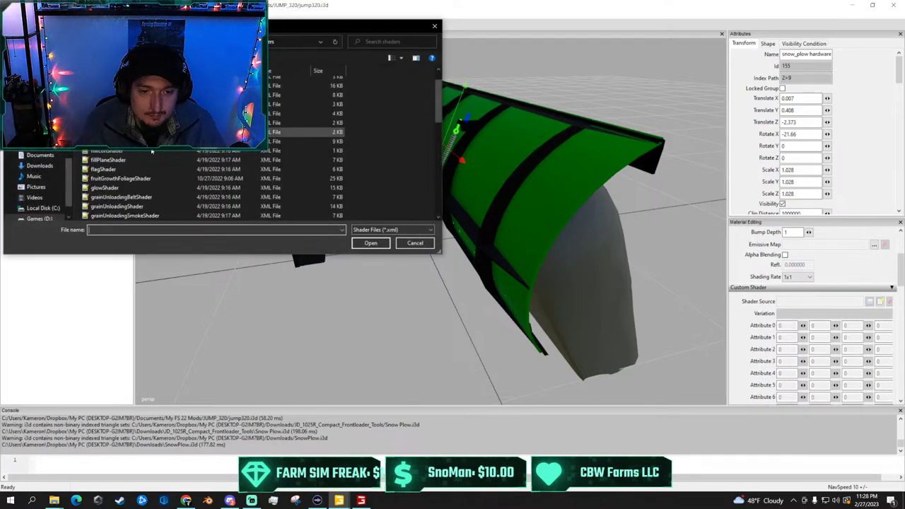
double_click(149, 205)
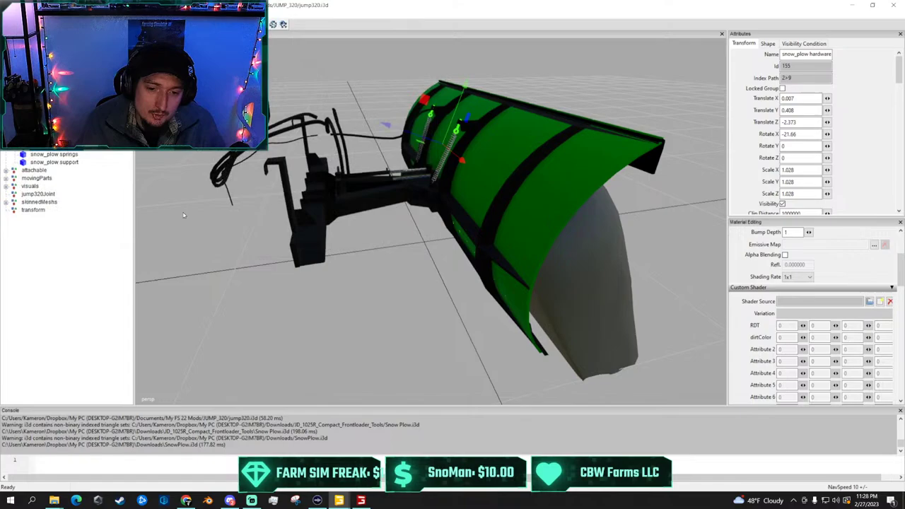
left_click(798, 314)
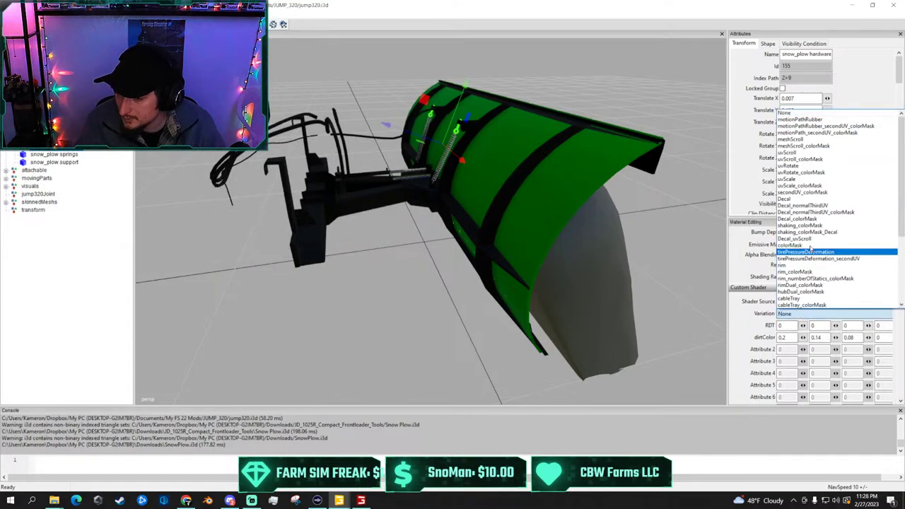
left_click(809, 246)
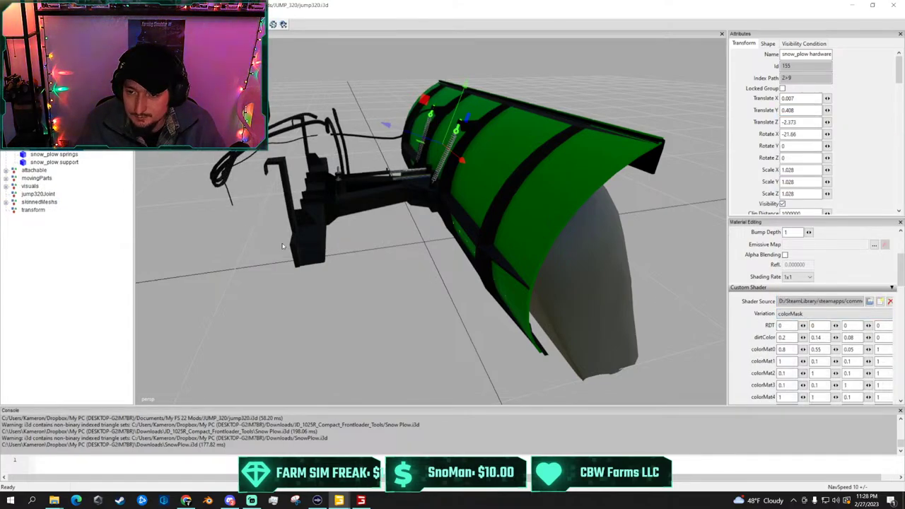
Select the snow_plow cylinder piece listed just before the hardware and check its location on the plow, texture maps and custom shader settings
left_click(54, 138)
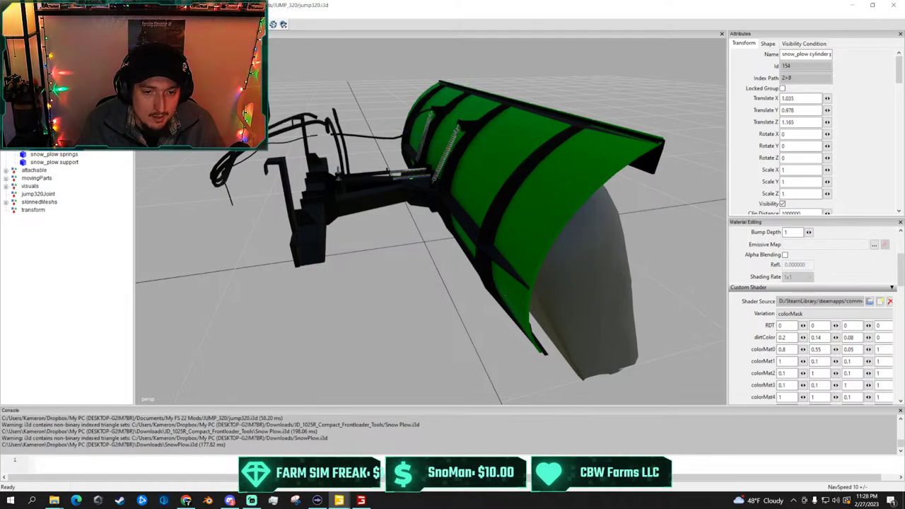
scroll(394, 175, "up", 4)
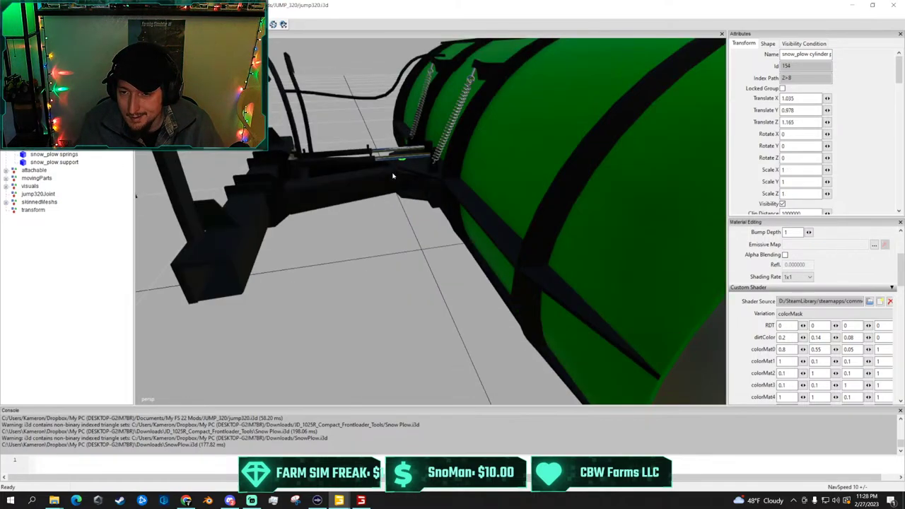
scroll(401, 177, "down", 3)
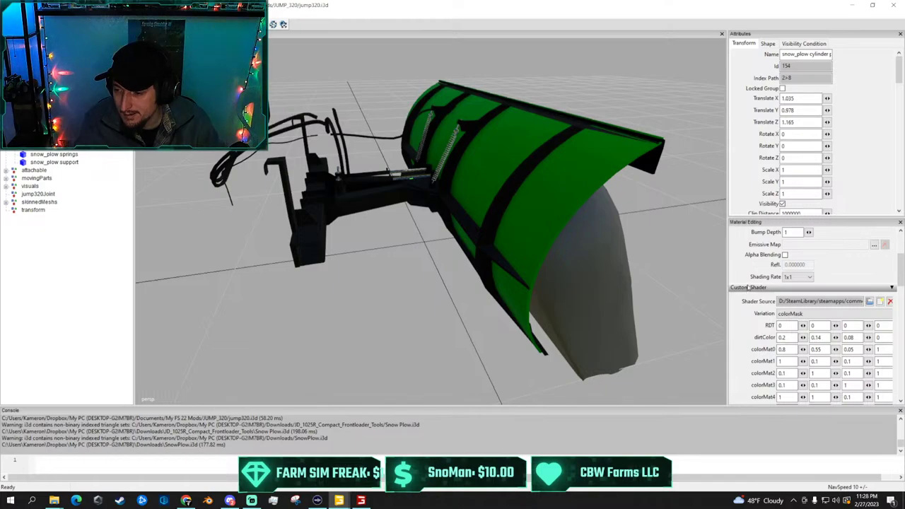
scroll(748, 288, "up", 5)
scroll(749, 286, "down", 4)
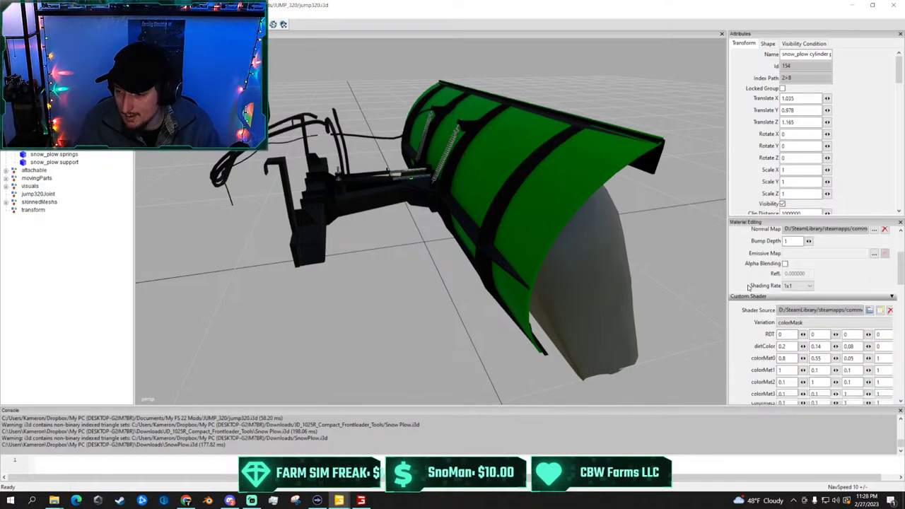
Examine the material and custom shader settings of the snow_plow cylinder parts one after another
scroll(749, 287, "down", 5)
scroll(749, 287, "up", 4)
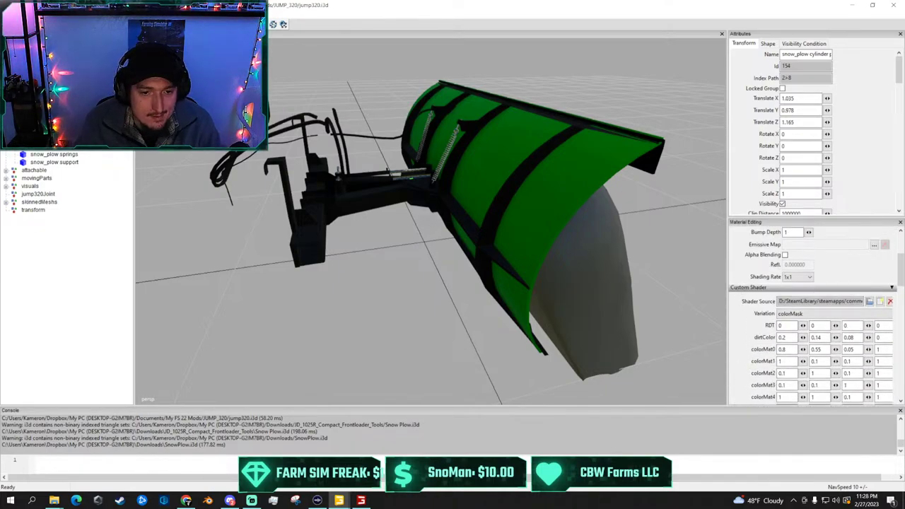
left_click(890, 302)
key("Up")
scroll(734, 279, "up", 4)
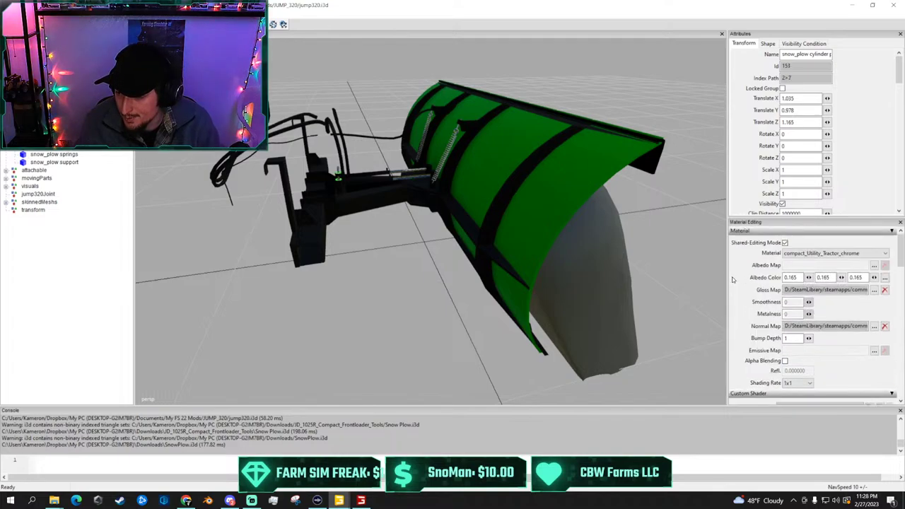
scroll(714, 295, "up", 4)
scroll(530, 261, "down", 5)
scroll(297, 182, "up", 2)
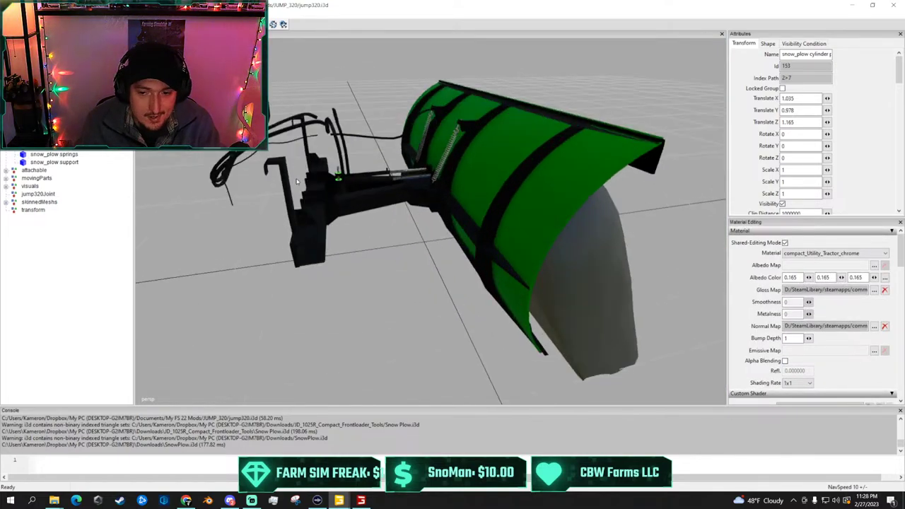
key("Up")
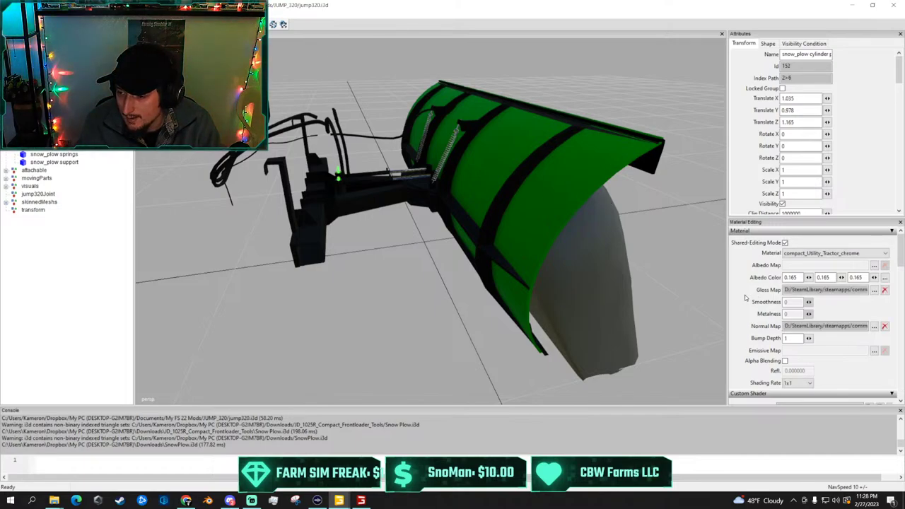
scroll(745, 297, "down", 5)
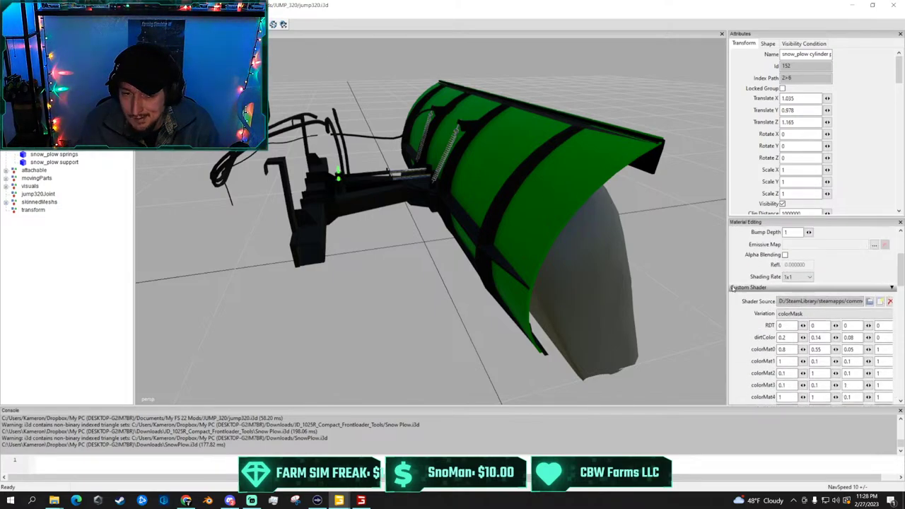
scroll(432, 219, "up", 2)
scroll(432, 219, "down", 3)
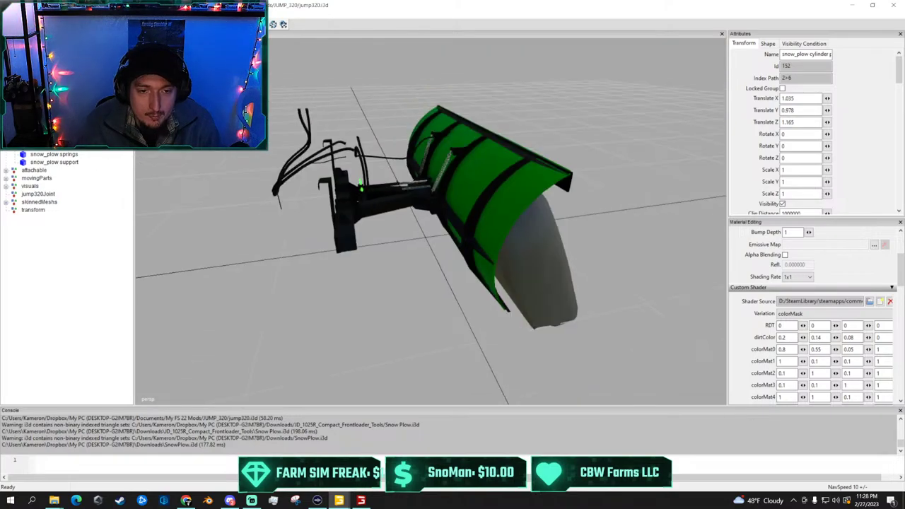
Assign a default gloss map texture from the game's data/shared folder to the snow_plow blade's Main_Mat material
left_click(481, 177)
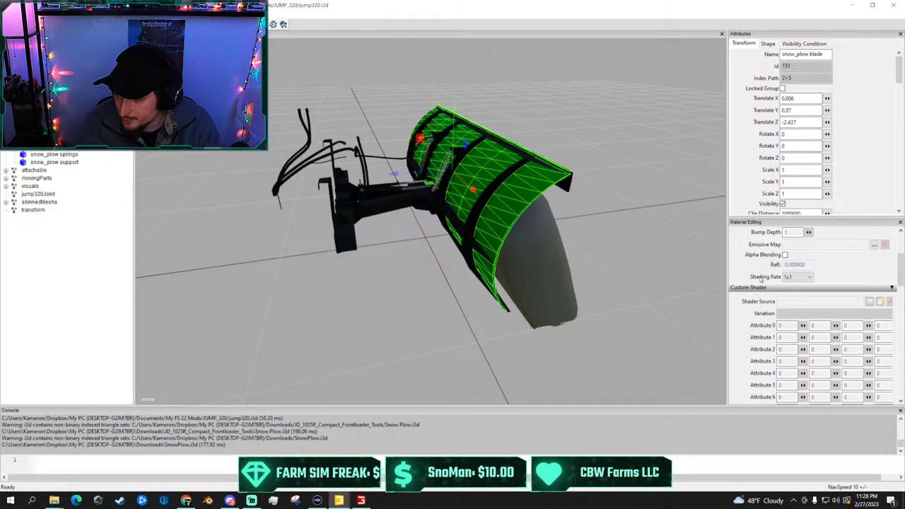
scroll(761, 280, "up", 5)
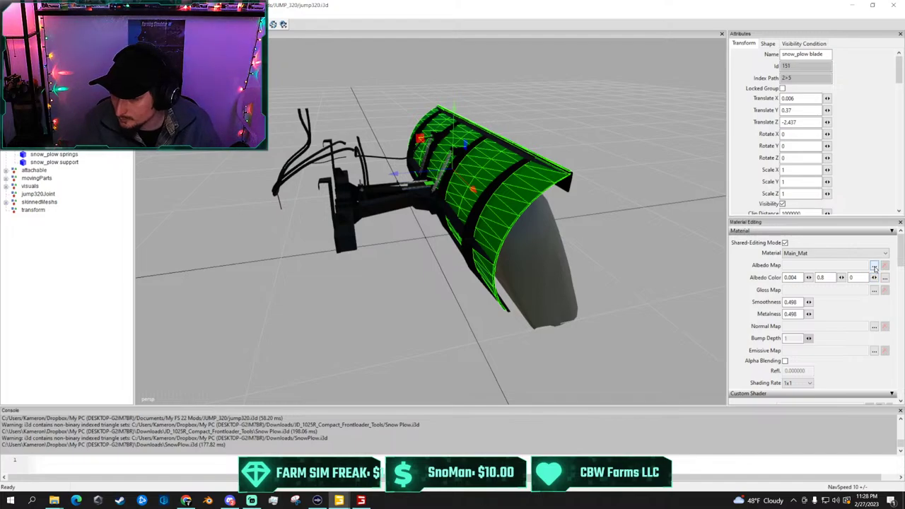
left_click(875, 291)
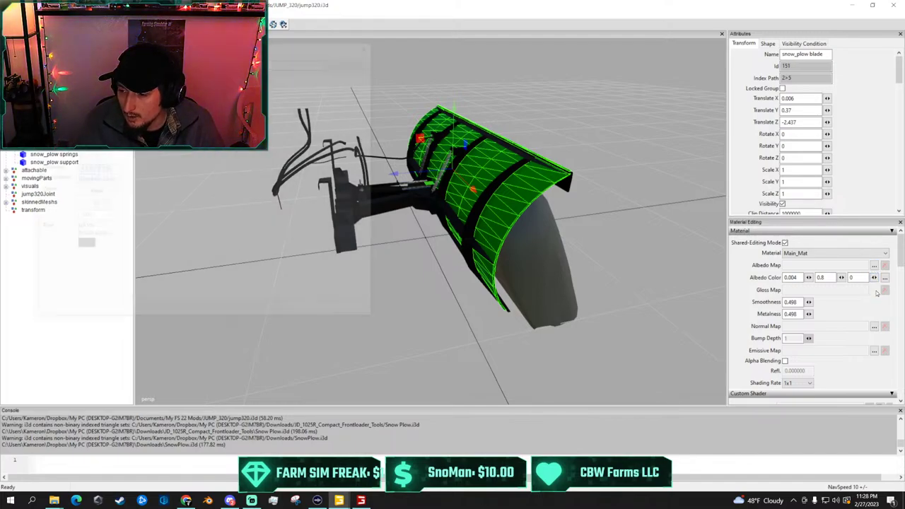
left_click(347, 64)
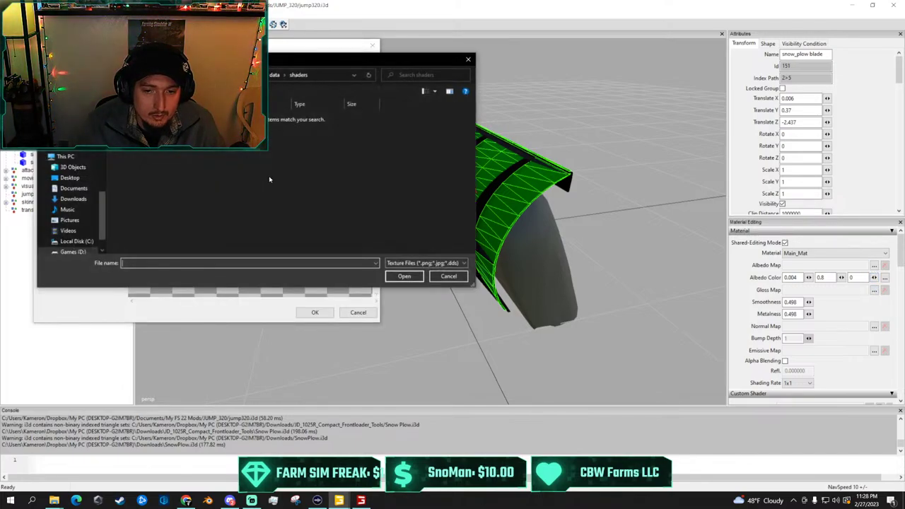
left_click(275, 75)
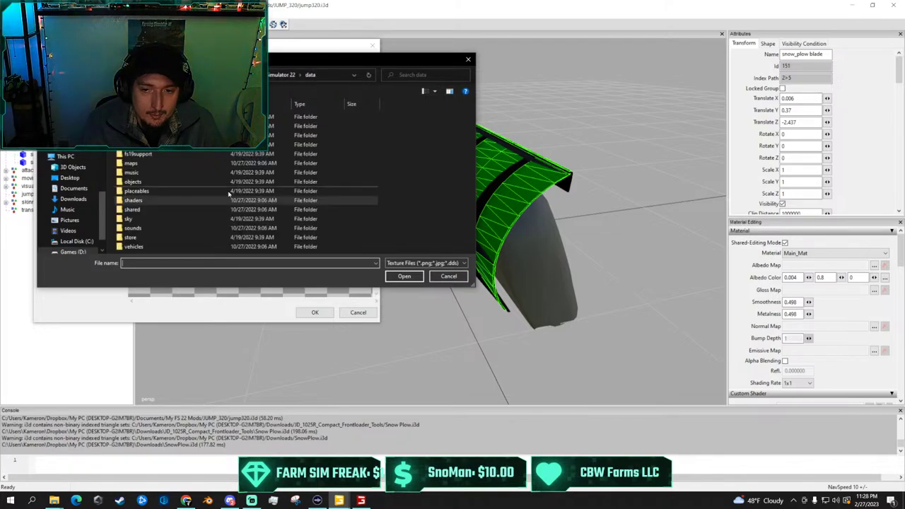
double_click(152, 209)
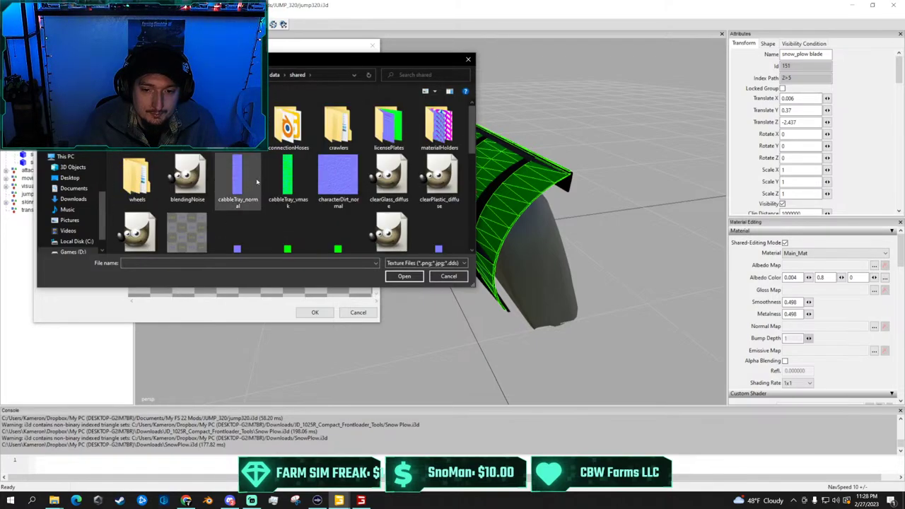
scroll(278, 170, "down", 4)
double_click(280, 172)
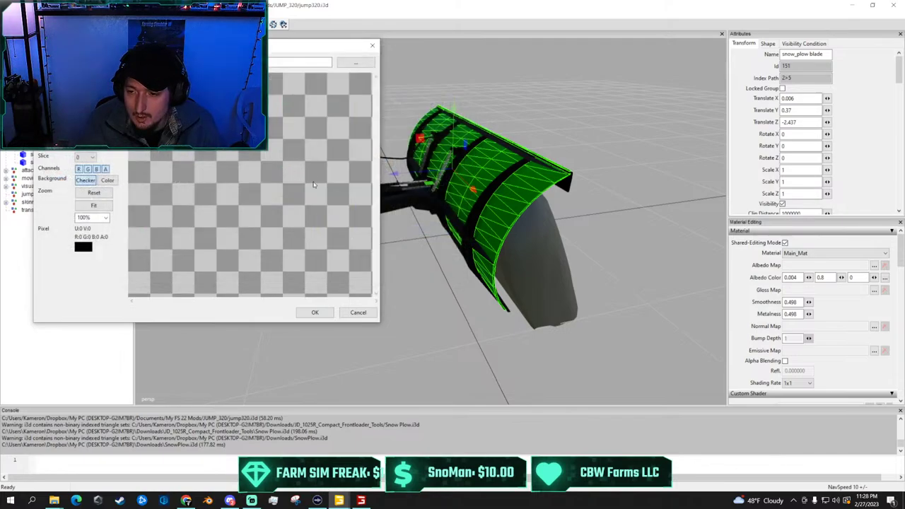
key("Return")
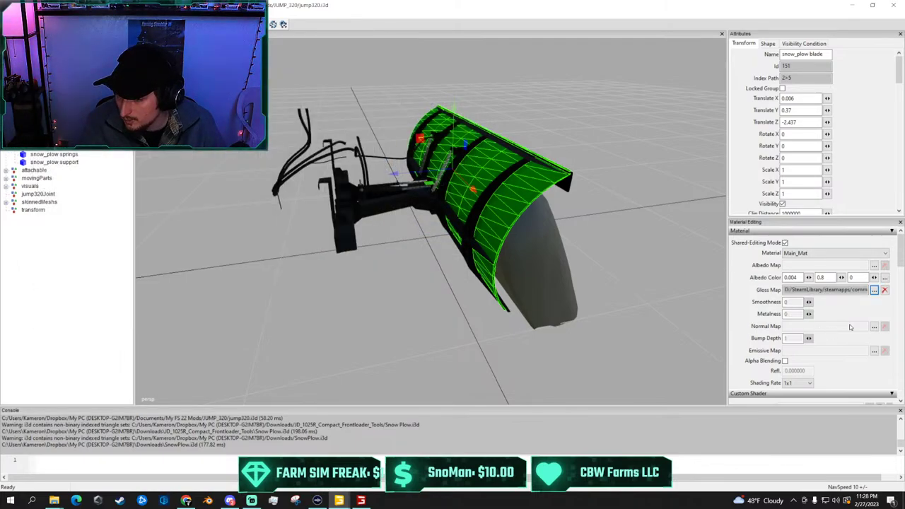
Assign default_normal.dds from the data/shared folder as the normal map of the blade's material
left_click(875, 326)
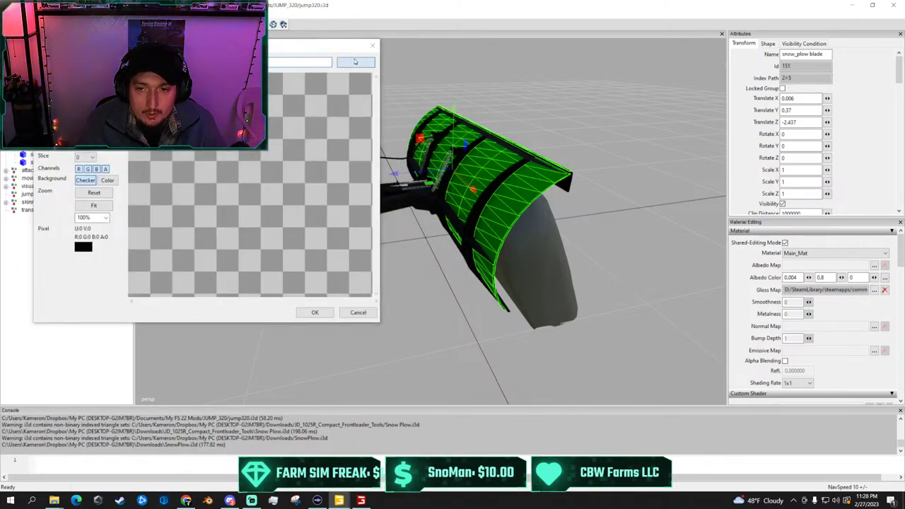
left_click(357, 62)
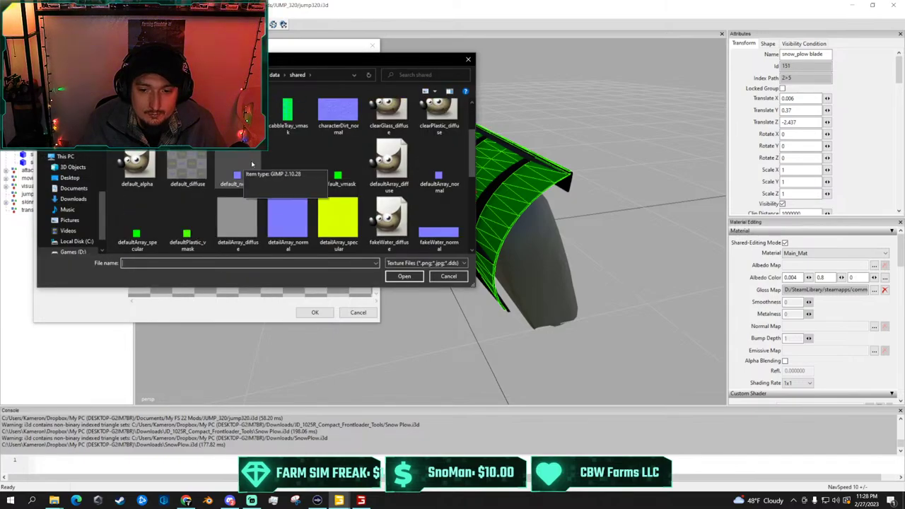
double_click(232, 177)
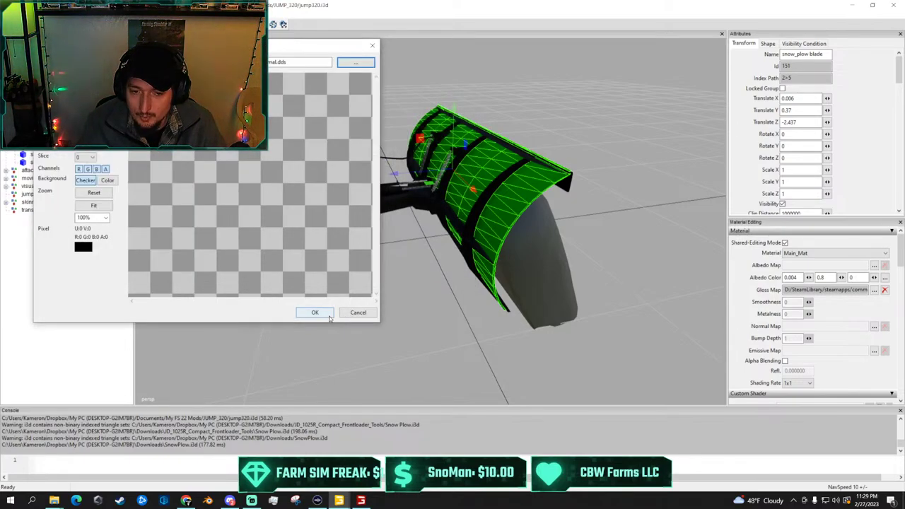
left_click(358, 311)
Load a custom shader file from the game's shaders folder into the blade material's shader source
scroll(744, 262, "down", 4)
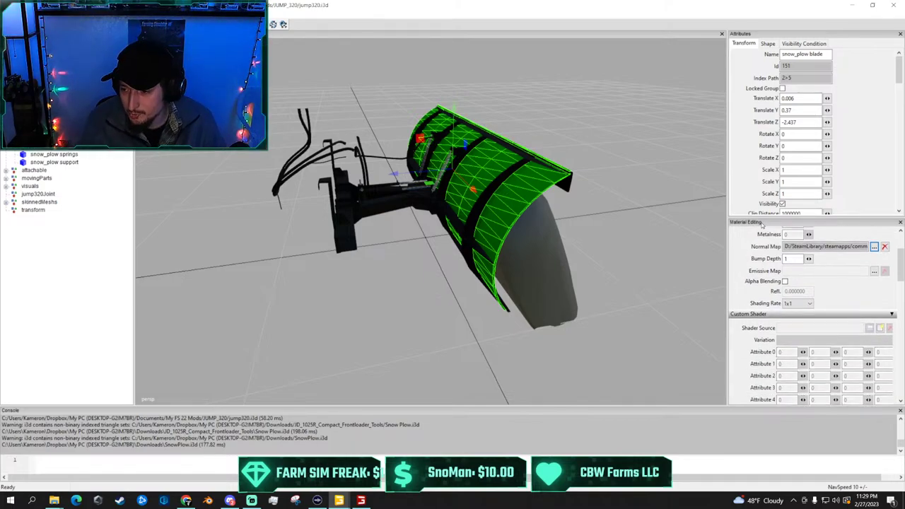
scroll(740, 265, "down", 4)
scroll(738, 271, "up", 2)
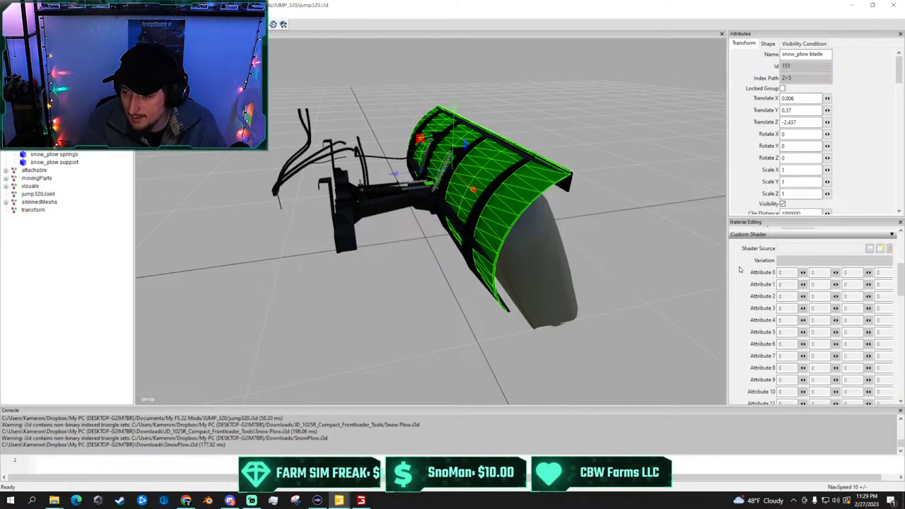
left_click(889, 276)
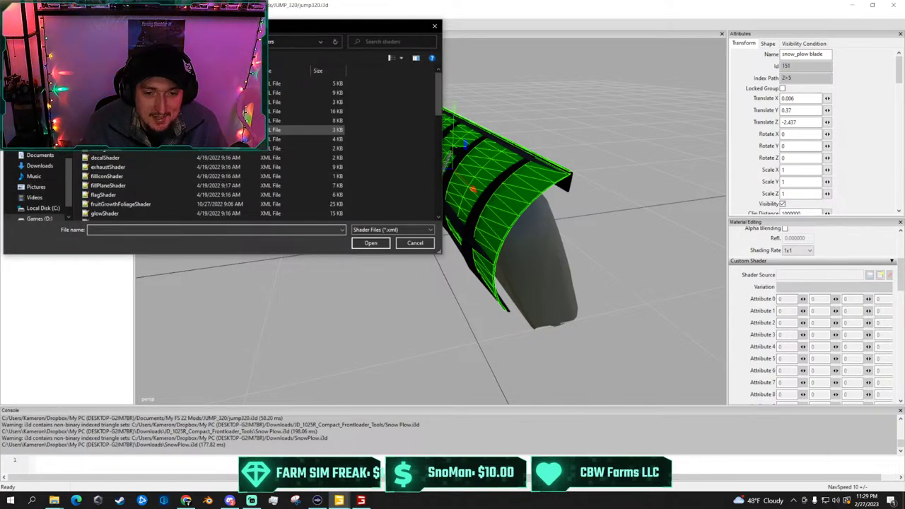
scroll(153, 131, "down", 10)
double_click(140, 205)
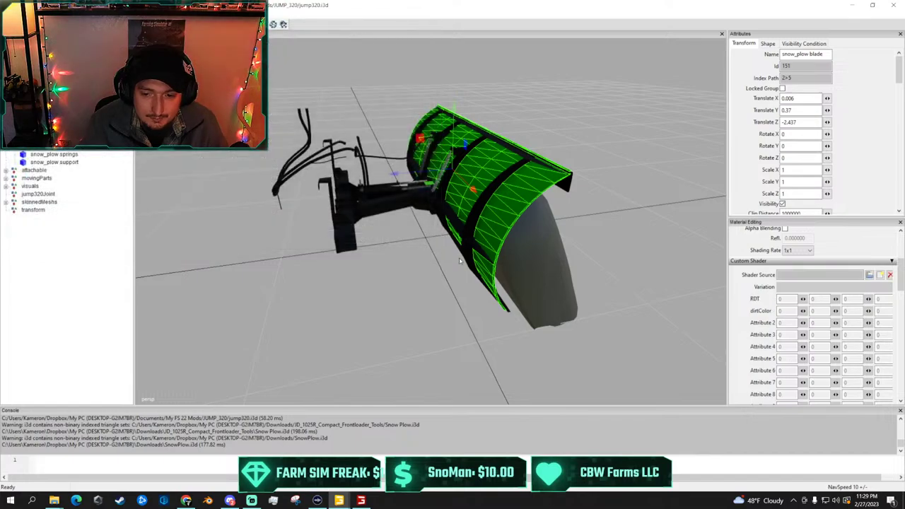
Set the blade shader's variation to colorMask and change colorMat0's first value to 0 and third value to 0.00
left_click(834, 287)
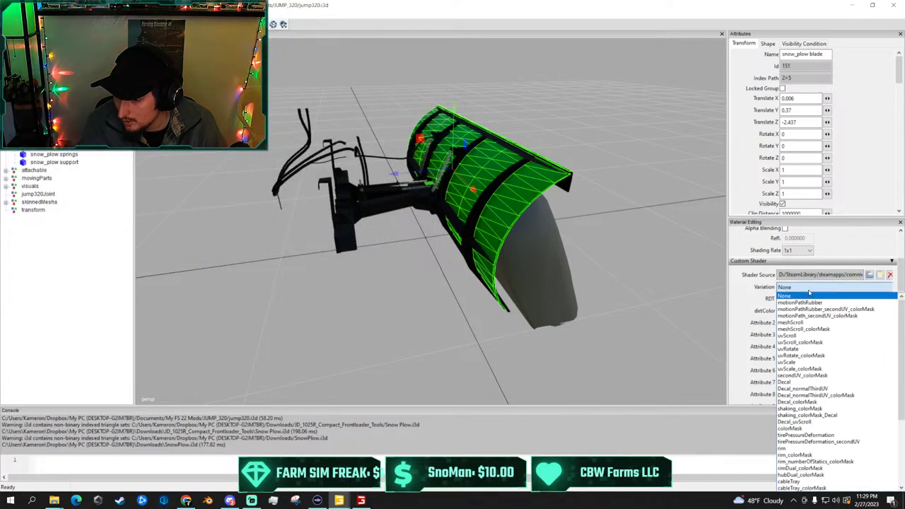
scroll(806, 357, "down", 1)
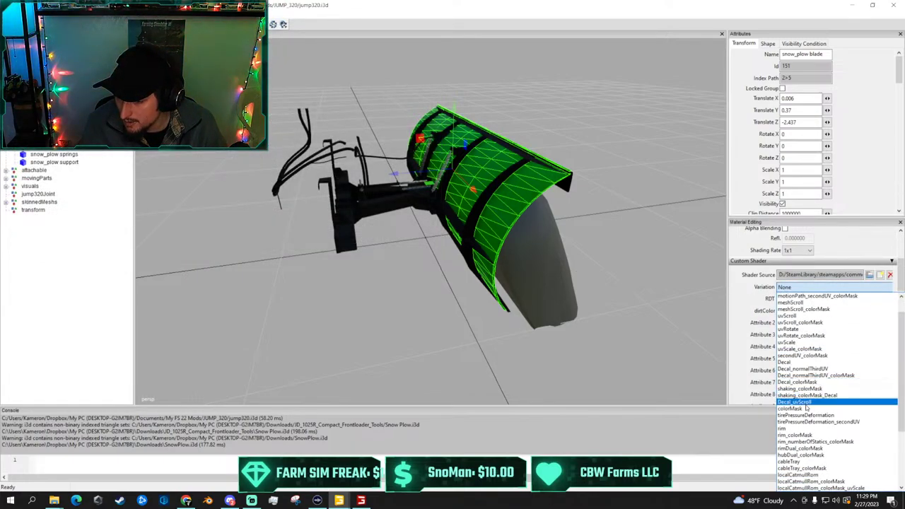
left_click(806, 410)
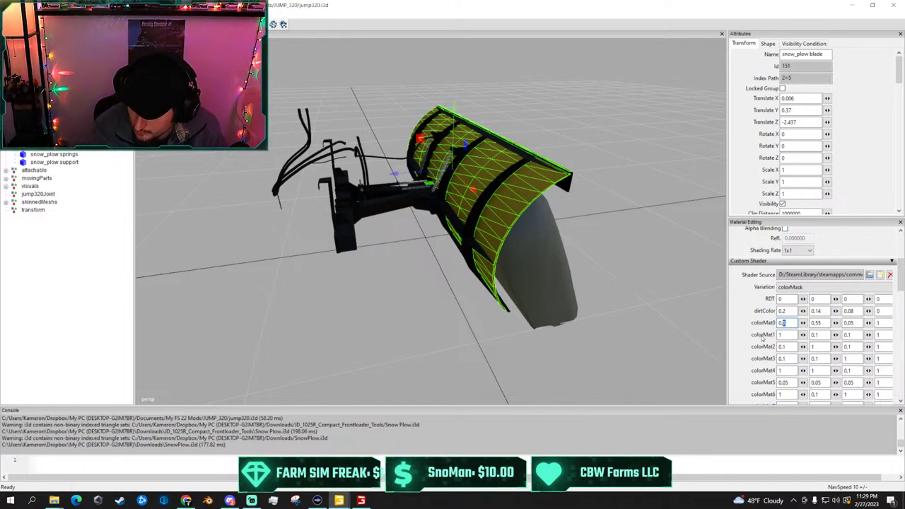
key("BackSpace")
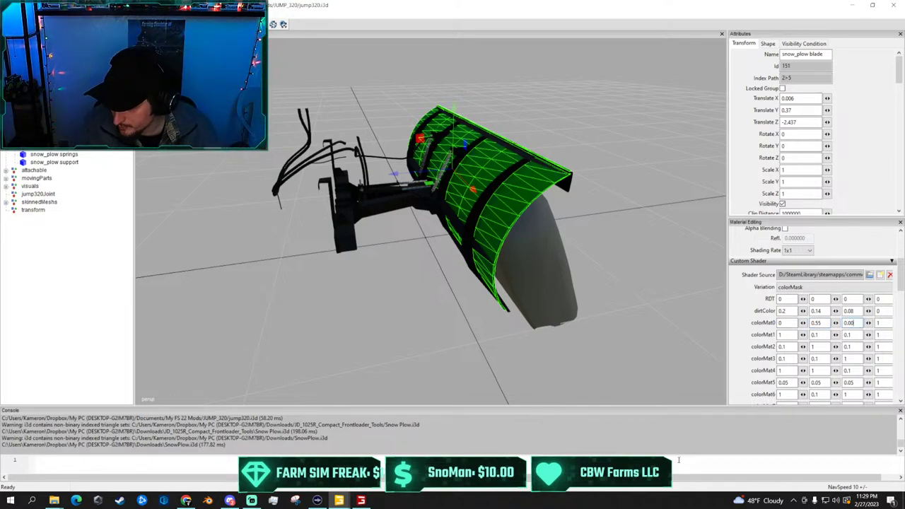
left_click(654, 276)
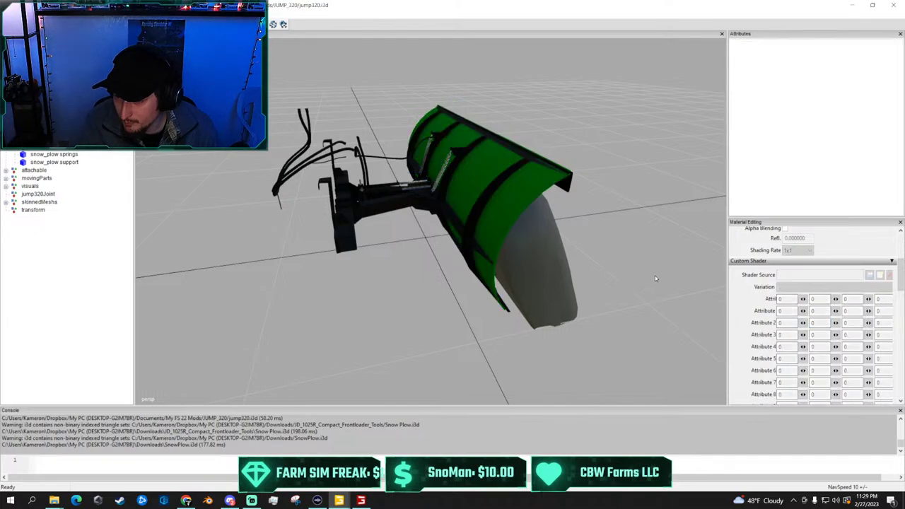
Inspect the recoloured plow blade up close, including its ribs and upper edge, from several angles
scroll(557, 204, "up", 2)
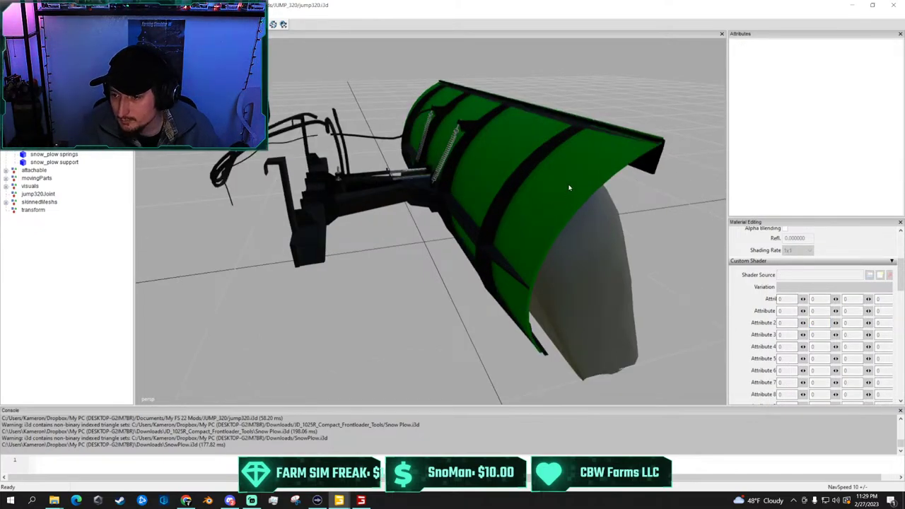
scroll(625, 177, "up", 5)
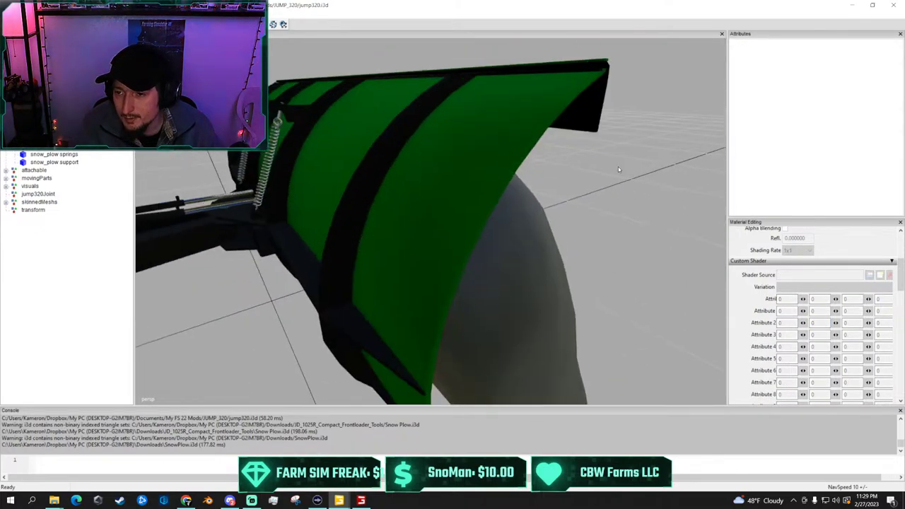
middle_click_drag(635, 118, 482, 167)
scroll(462, 206, "up", 2)
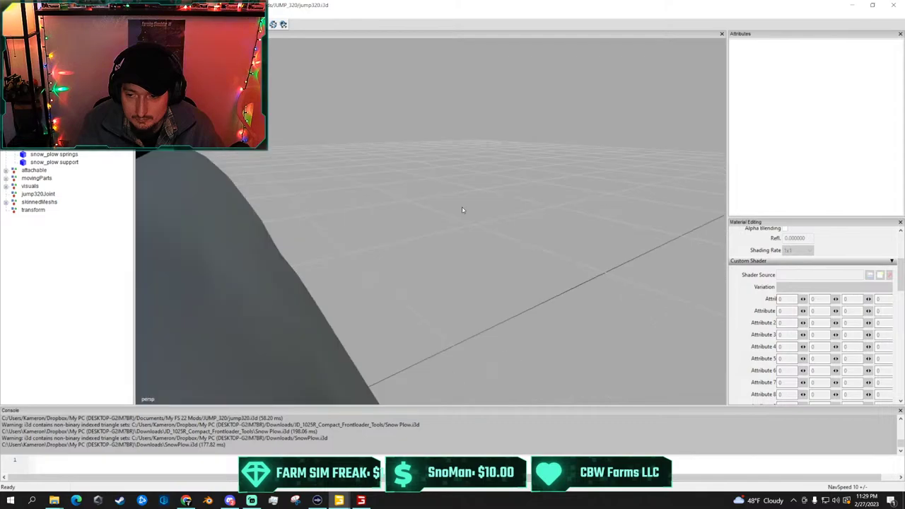
scroll(462, 207, "down", 1)
left_click_drag(463, 207, 450, 211, "alt")
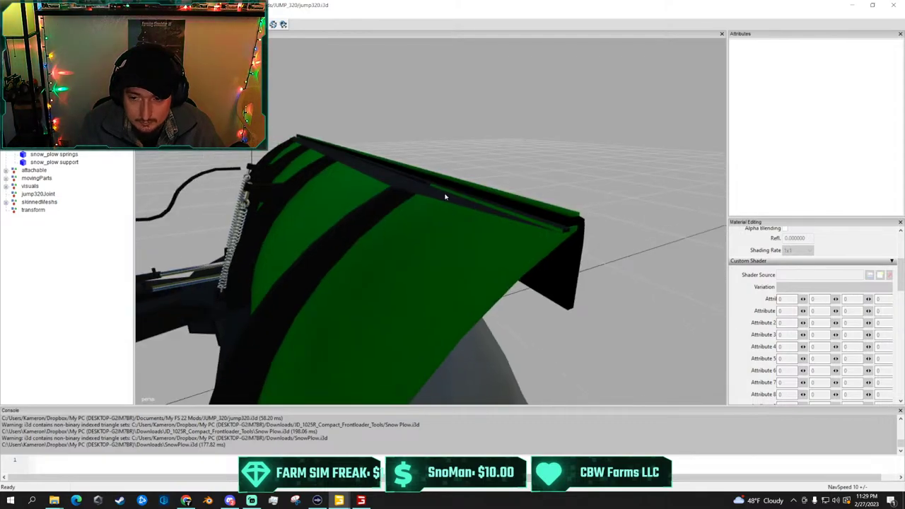
scroll(444, 199, "down", 1)
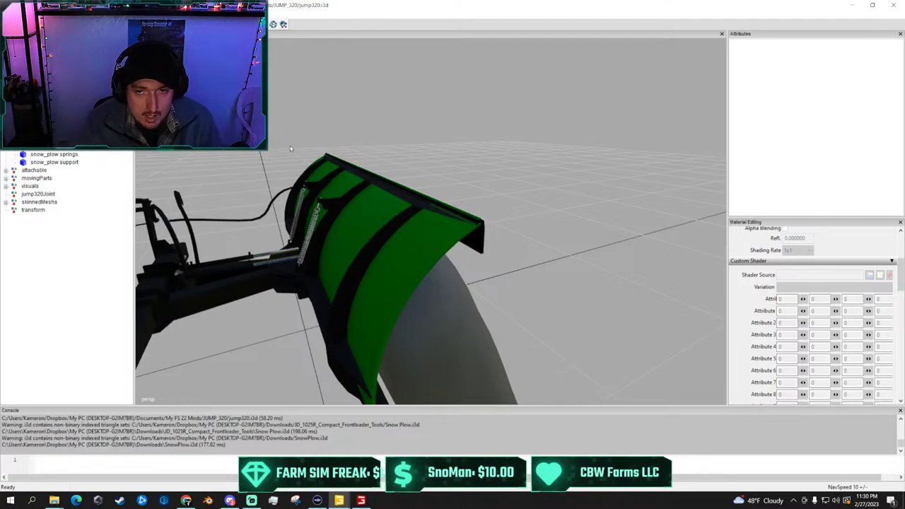
scroll(293, 147, "down", 2)
scroll(292, 147, "up", 2)
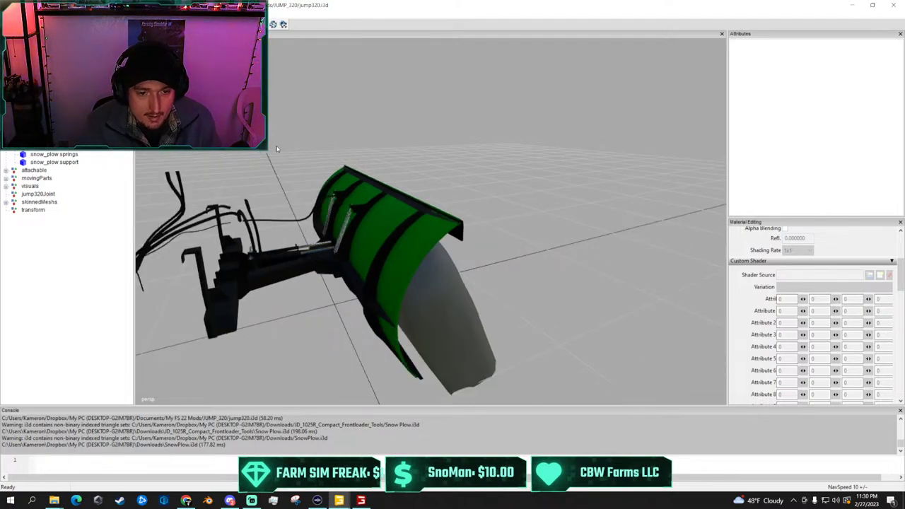
scroll(291, 145, "up", 4)
scroll(291, 143, "down", 4)
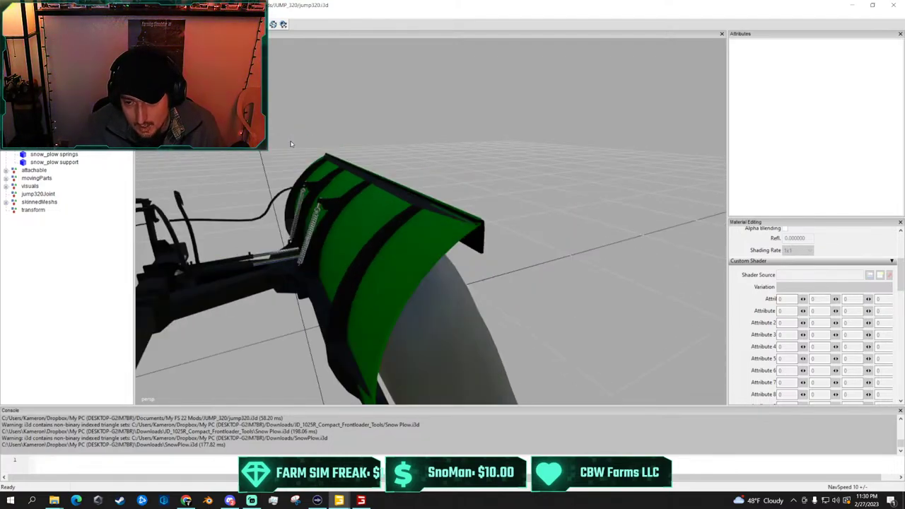
left_click_drag(410, 186, 494, 182, "alt")
scroll(486, 187, "up", 4)
scroll(486, 188, "down", 4)
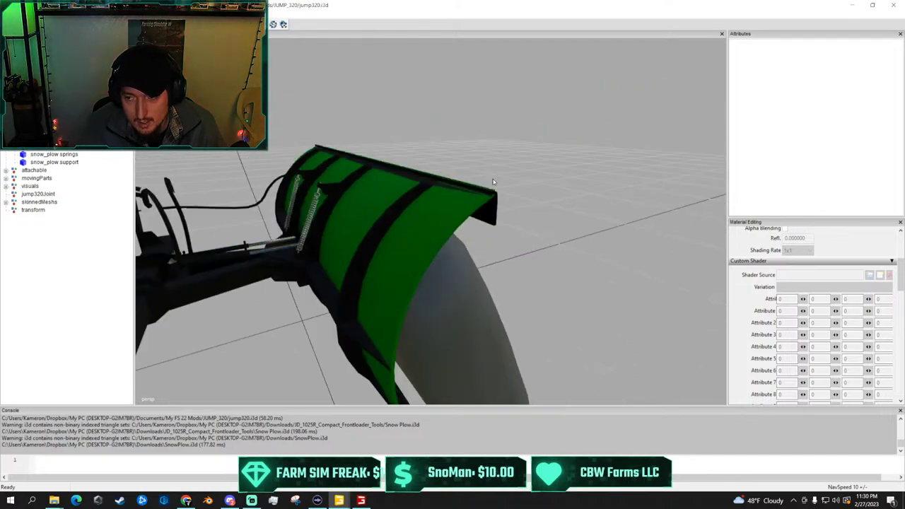
scroll(499, 164, "up", 2)
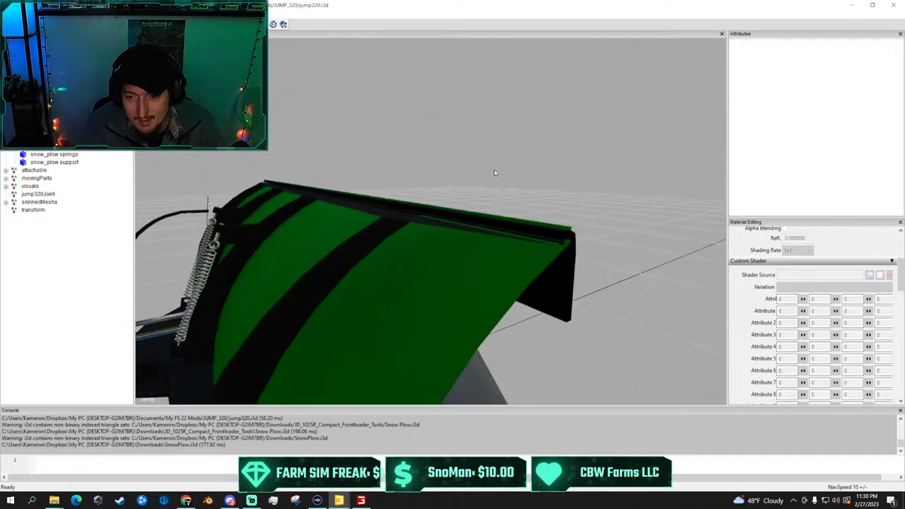
Check which parts form the blade's upper edge by selecting the top rubber, hardware and support meshes
left_click(562, 243)
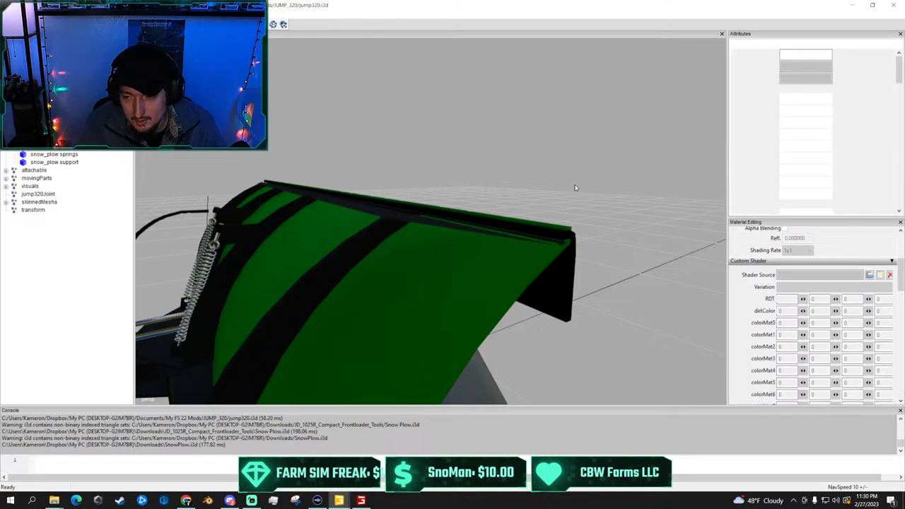
left_click(355, 261)
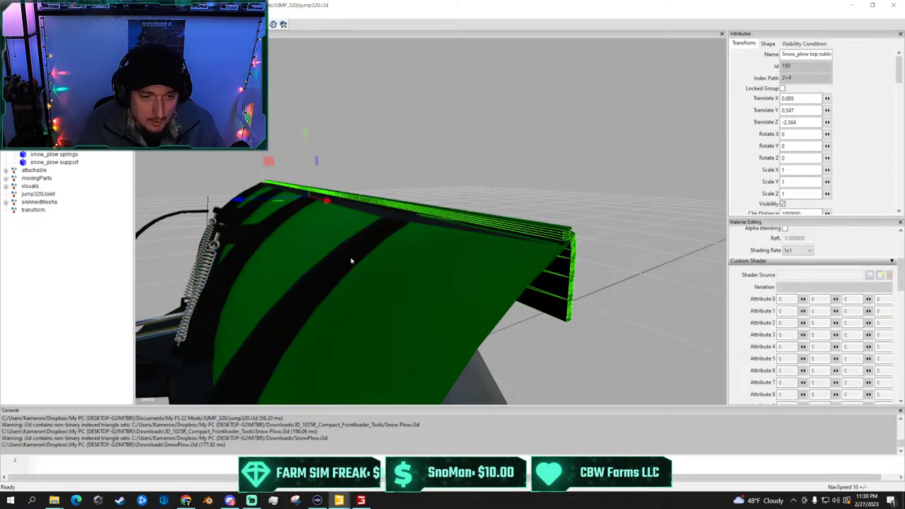
scroll(333, 265, "down", 2)
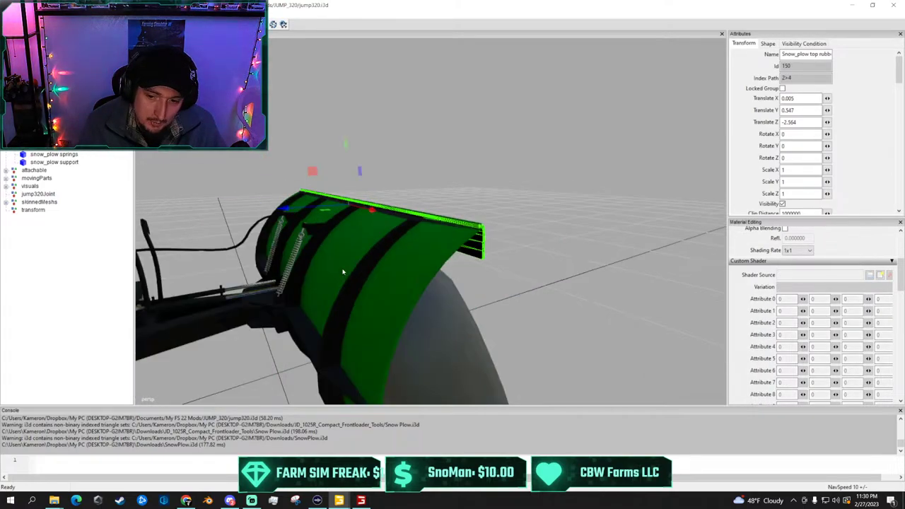
left_click(326, 350)
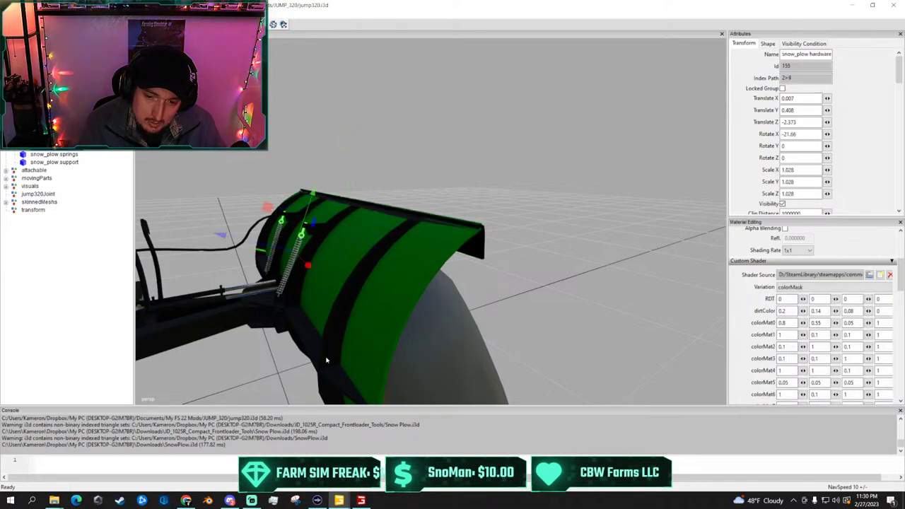
left_click(55, 163)
scroll(437, 233, "up", 3)
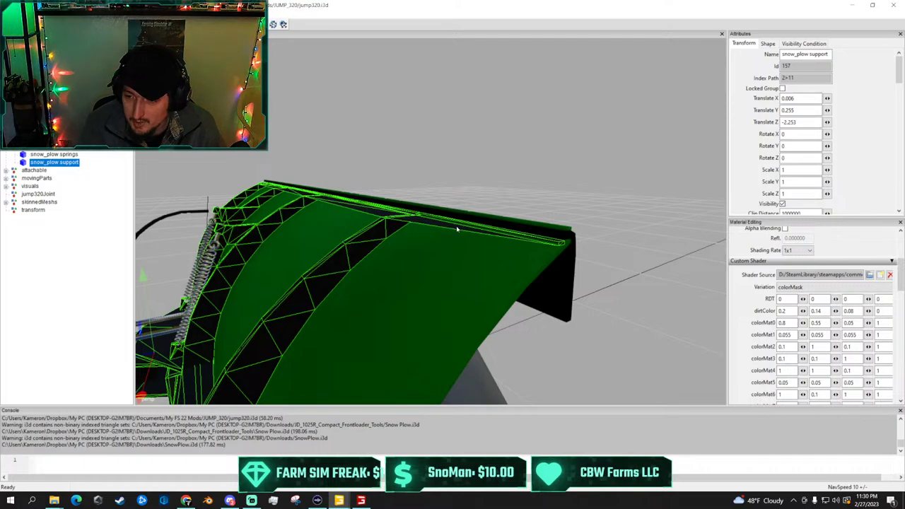
left_click_drag(456, 227, 450, 223, "alt")
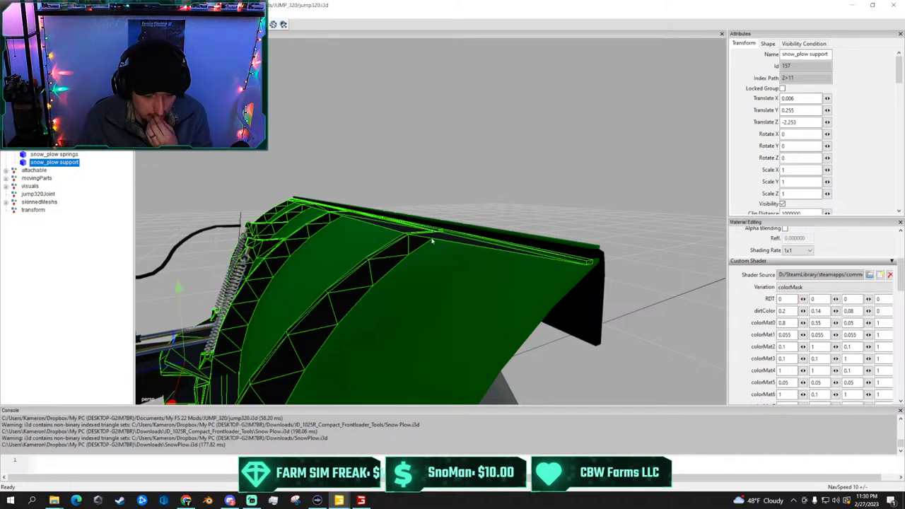
left_click(483, 193)
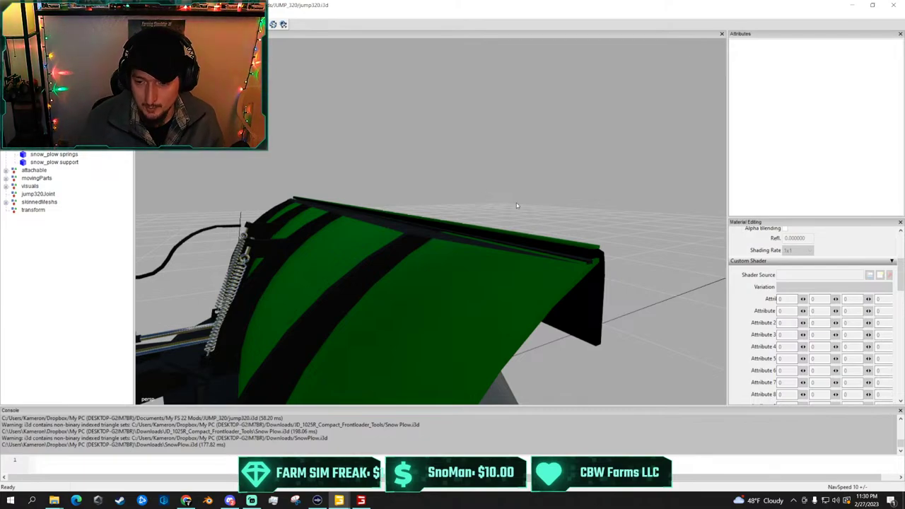
Examine the whole plow assembly and the blade's upper edge from above, both from a distance and up close
scroll(417, 250, "down", 5)
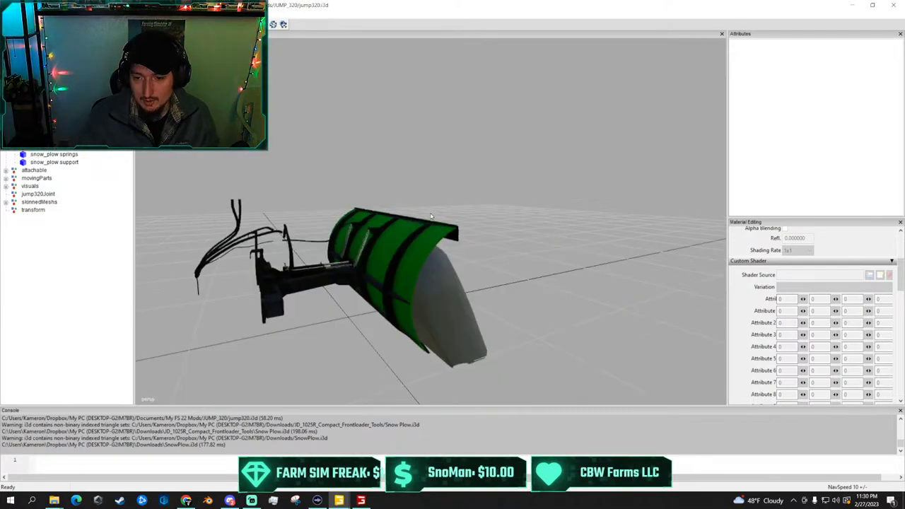
left_click_drag(417, 249, 385, 310, "alt")
middle_click_drag(385, 310, 430, 309)
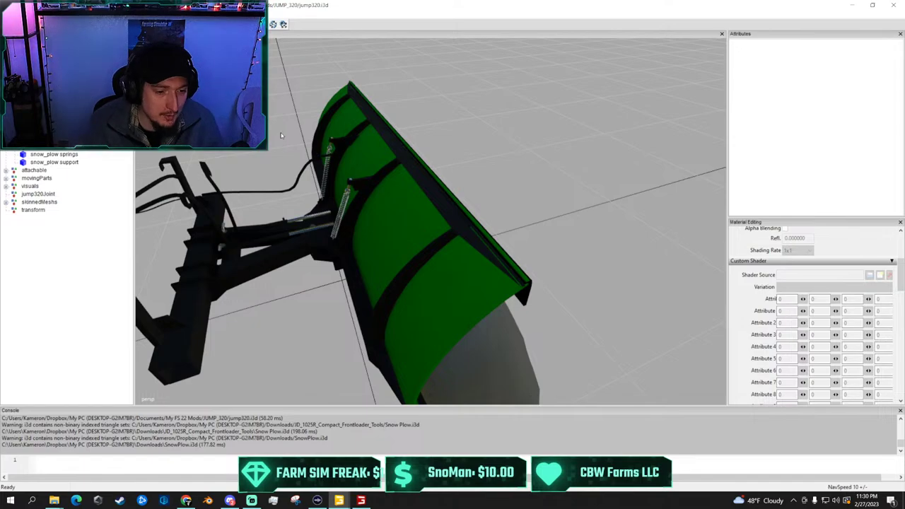
scroll(348, 150, "up", 3)
scroll(349, 149, "down", 3)
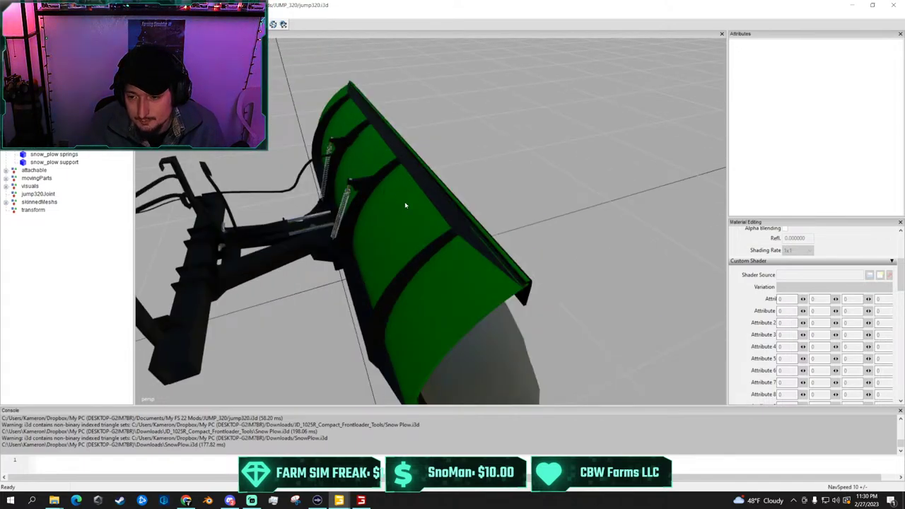
scroll(404, 203, "up", 3)
left_click_drag(378, 206, 404, 188, "alt")
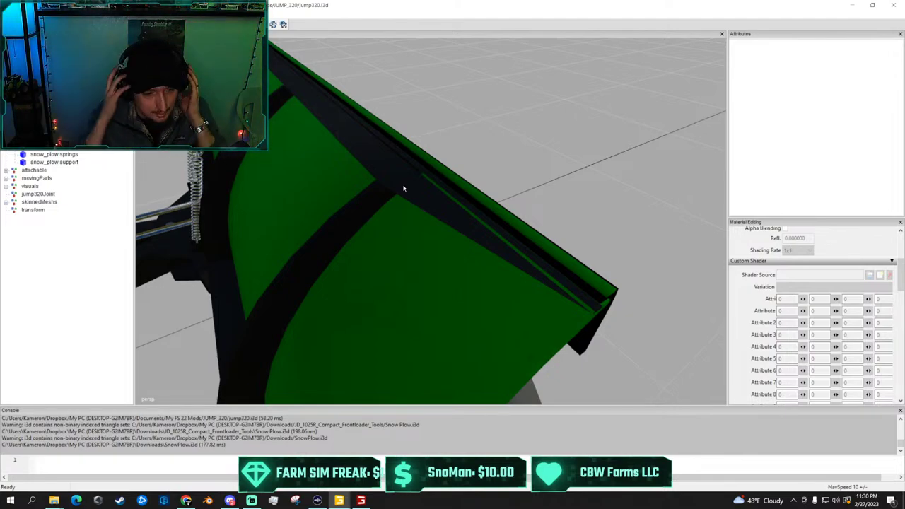
scroll(360, 179, "down", 2)
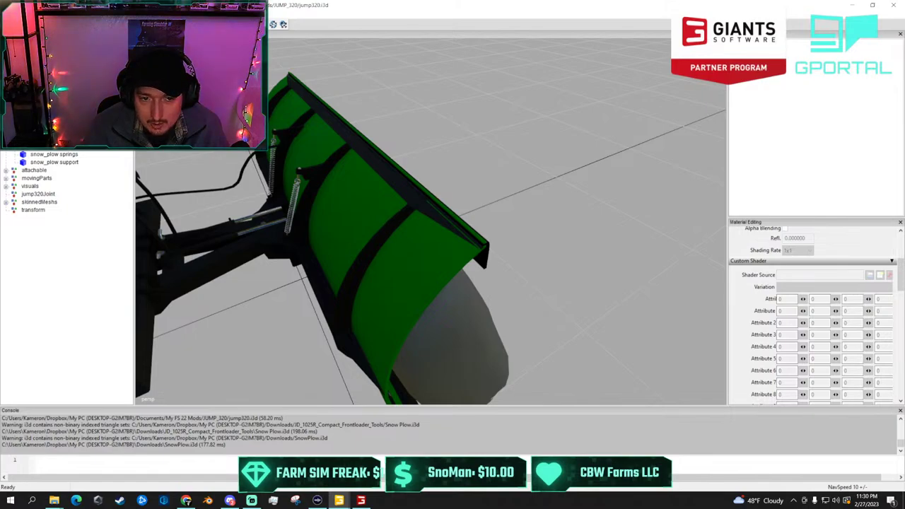
Review the snow plow blade's normal map and custom shader settings
left_click(53, 138)
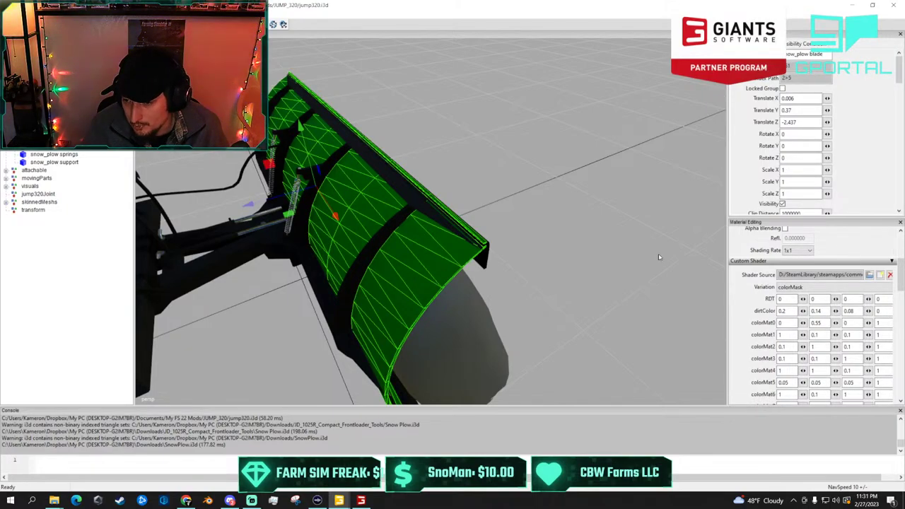
scroll(786, 309, "down", 3)
scroll(777, 301, "up", 1)
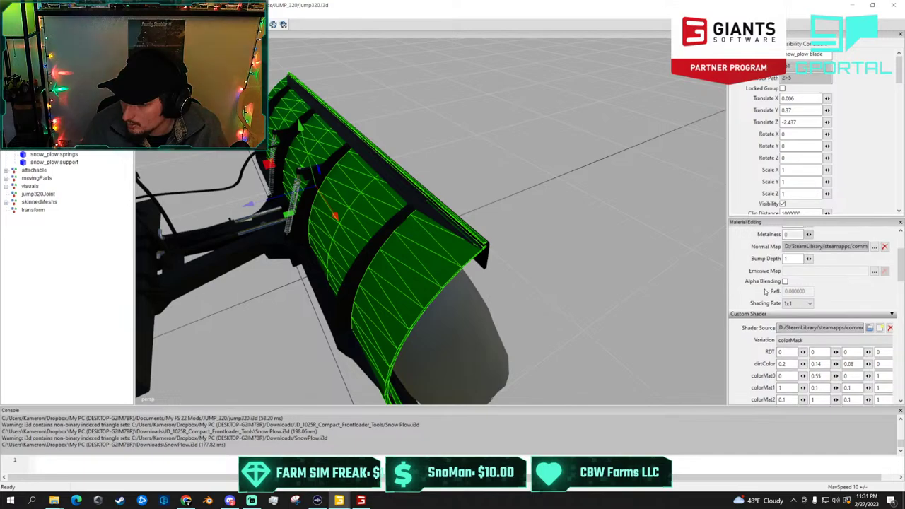
Assign default_specular.dds from the data/shared folder as the gloss map of the top rubber strip's Rubber material
left_click(485, 256)
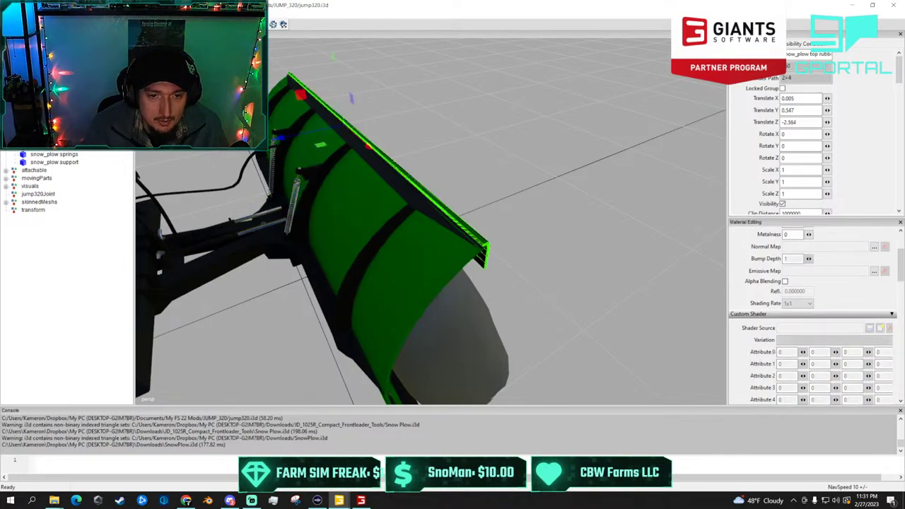
scroll(744, 307, "up", 2)
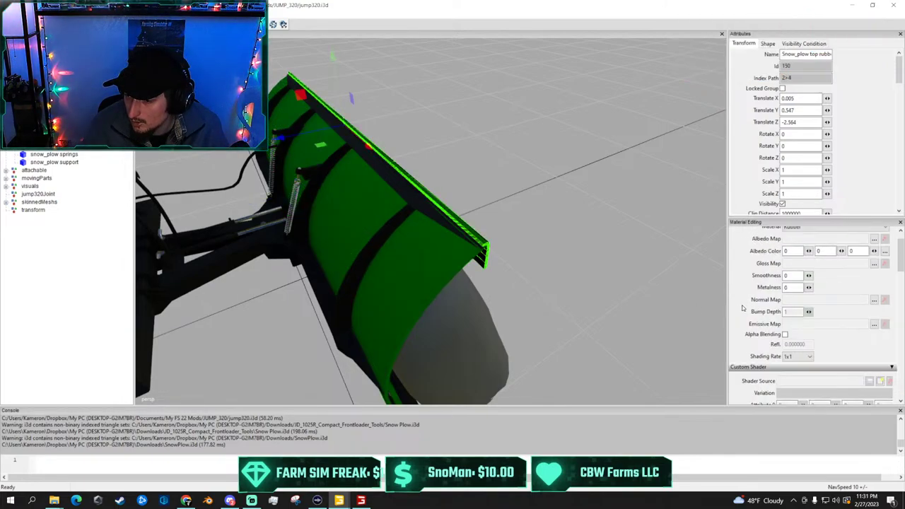
scroll(744, 305, "down", 2)
scroll(763, 304, "down", 1)
scroll(758, 302, "up", 4)
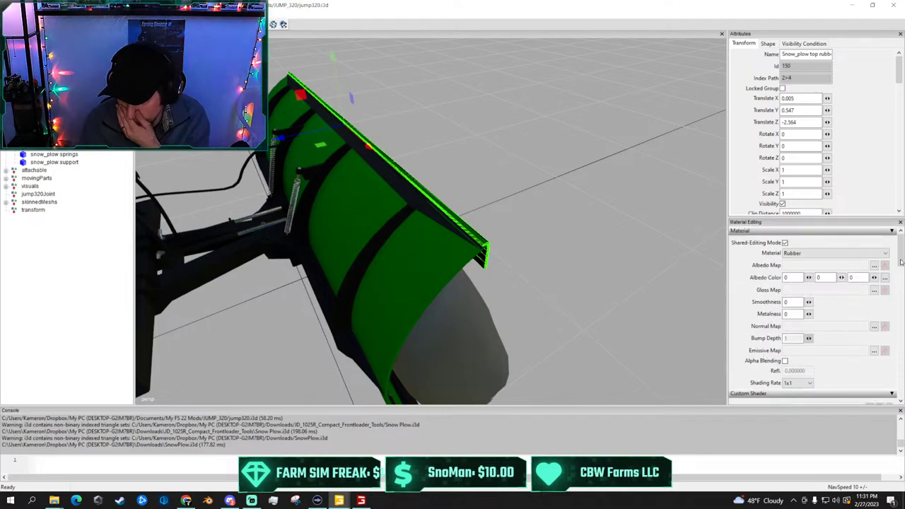
left_click(874, 290)
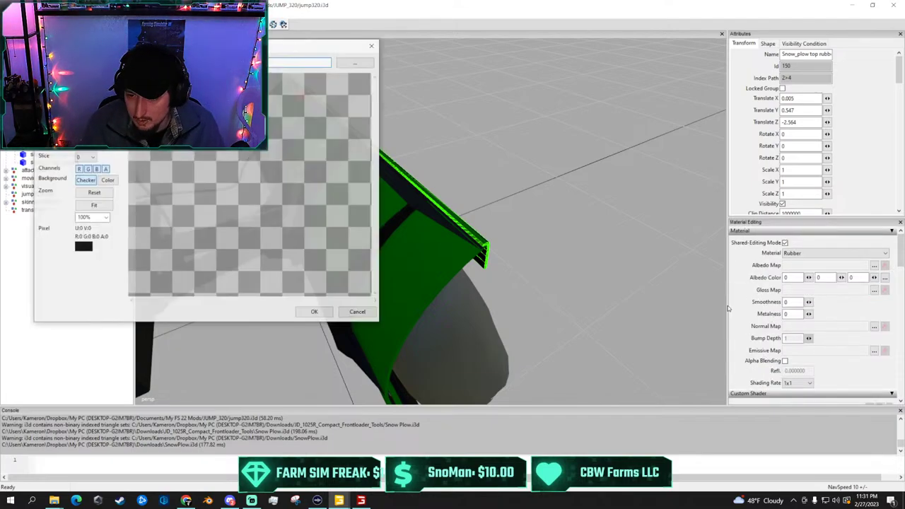
left_click(376, 70)
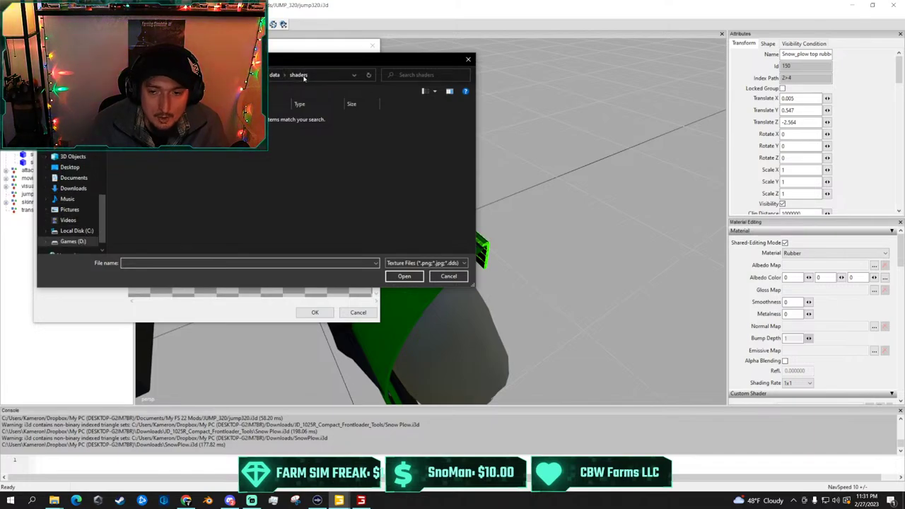
left_click(275, 74)
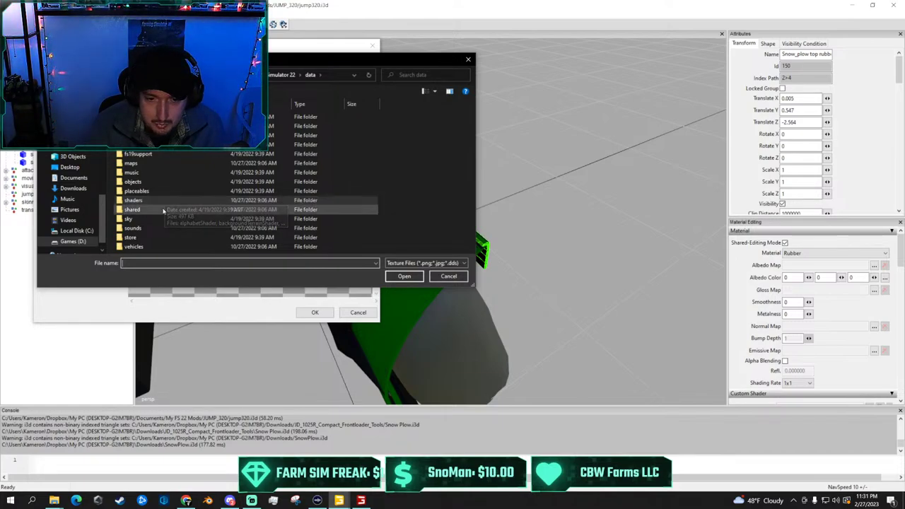
double_click(135, 210)
scroll(309, 162, "down", 1)
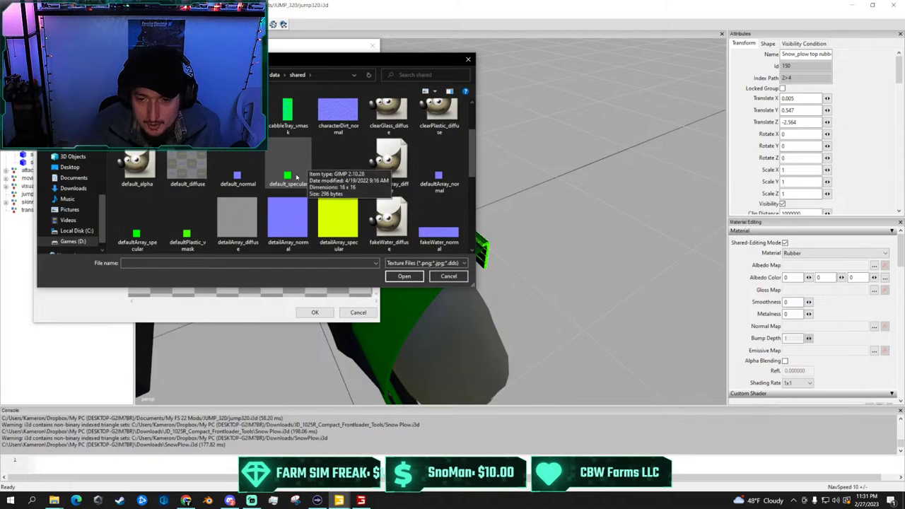
left_click(283, 174)
double_click(283, 174)
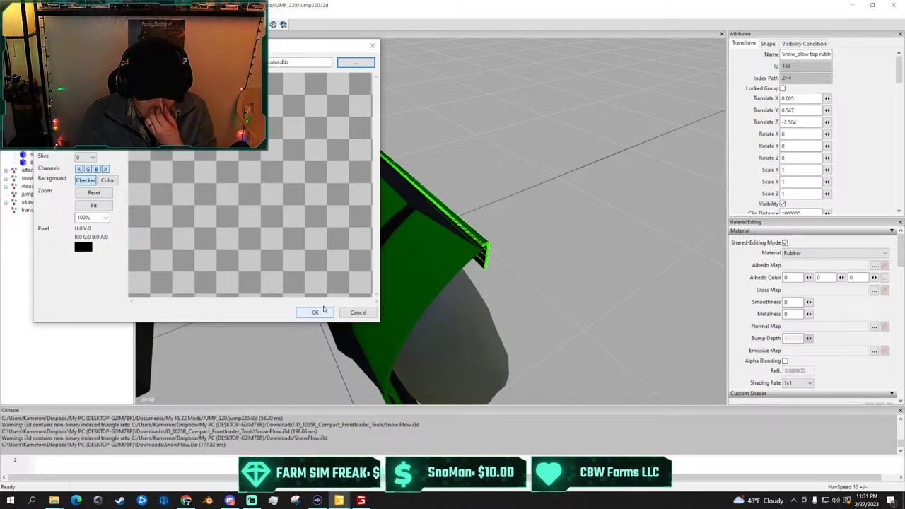
left_click(325, 311)
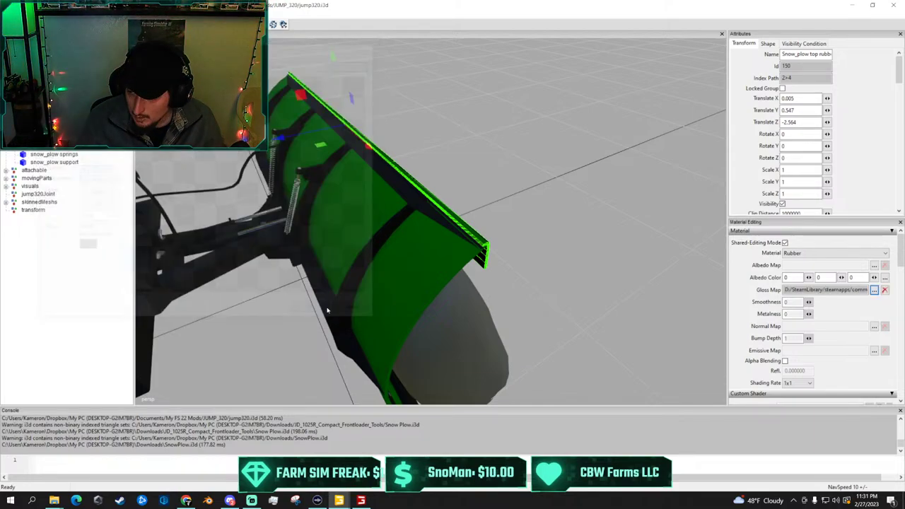
Assign the default_normal texture from the data/shared folder as the Rubber material's normal map
left_click(874, 326)
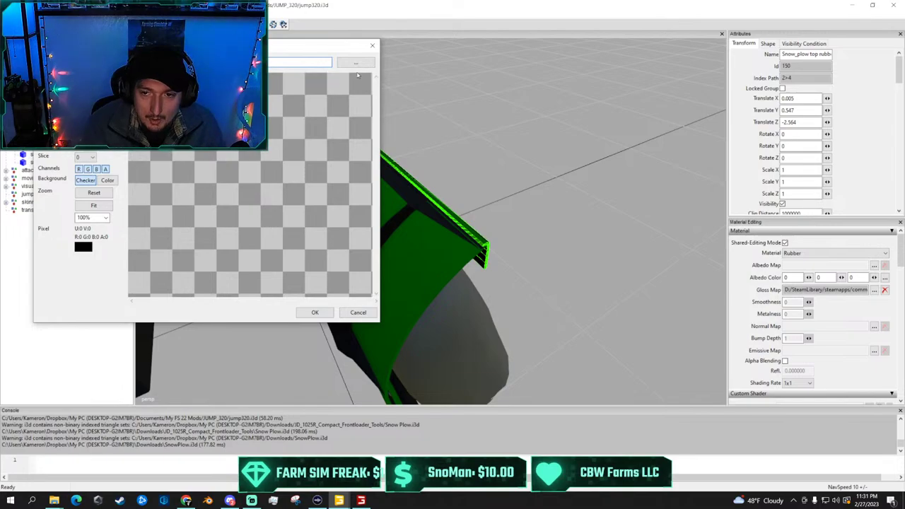
left_click(353, 63)
scroll(237, 175, "down", 1)
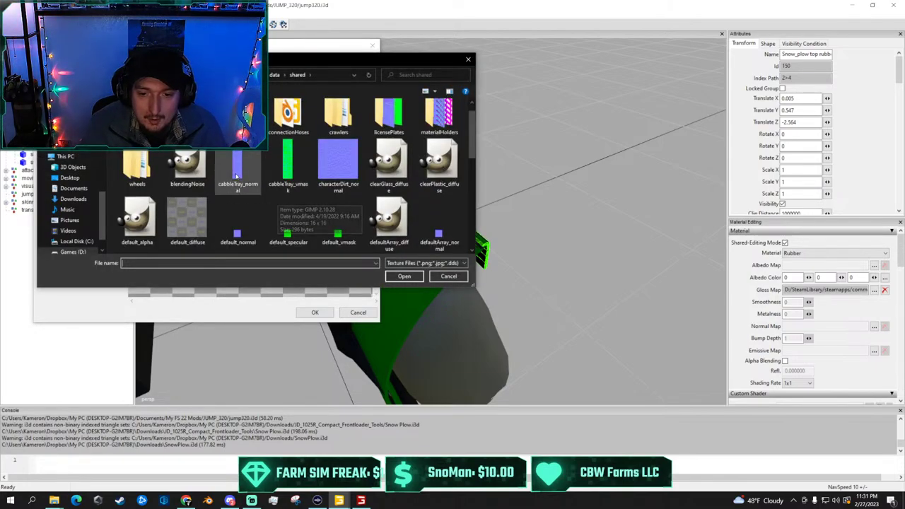
double_click(249, 219)
left_click(316, 313)
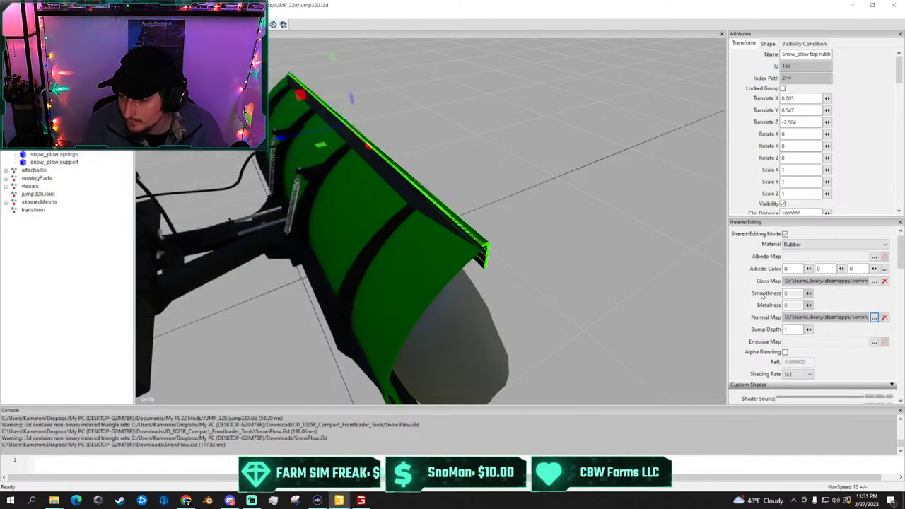
Load vehicleShader as the Rubber material's custom shader and set its variation to colorMask
scroll(761, 296, "down", 3)
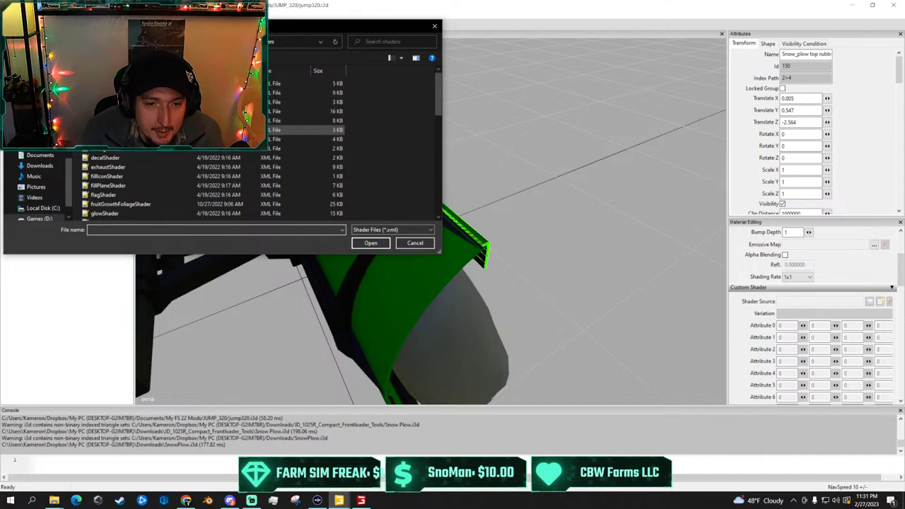
scroll(142, 205, "down", 8)
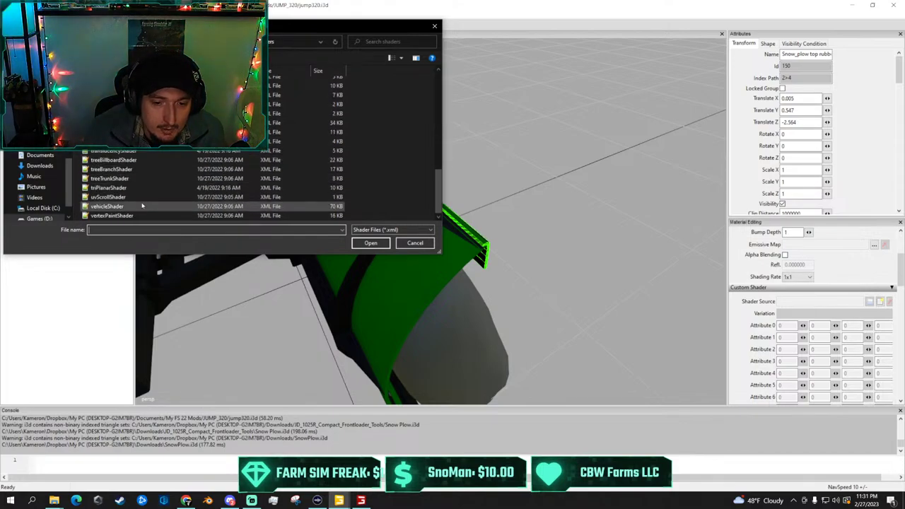
double_click(142, 205)
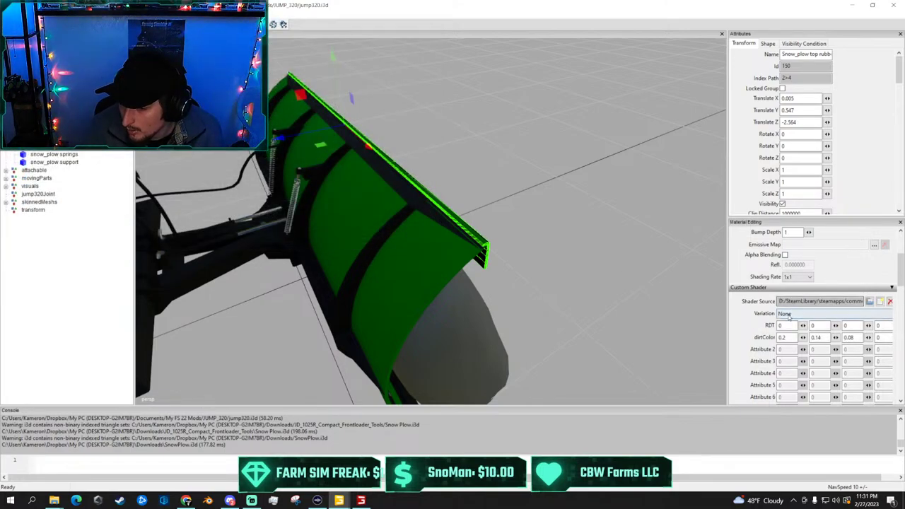
left_click(790, 316)
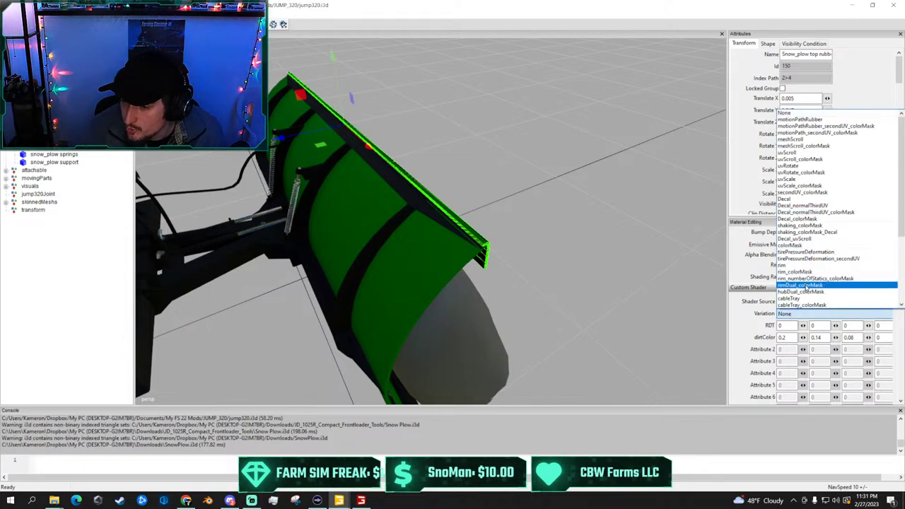
left_click(806, 245)
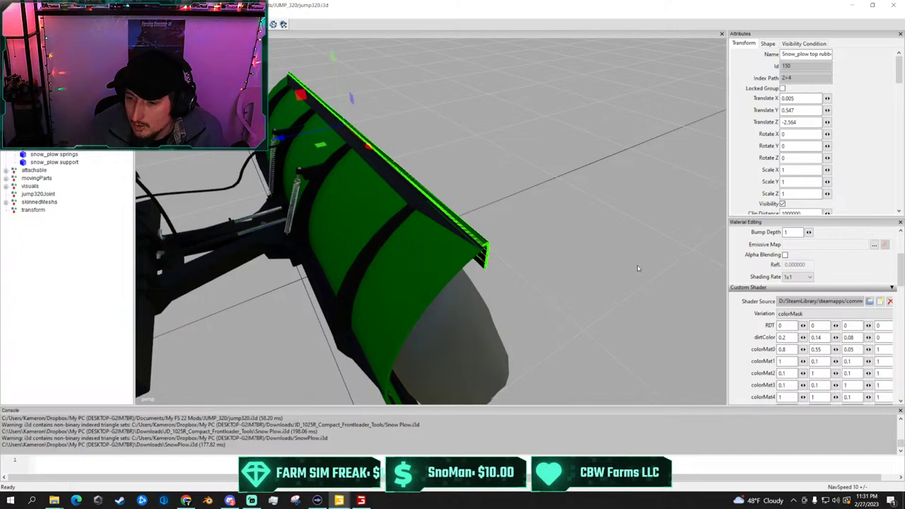
scroll(748, 262, "up", 3)
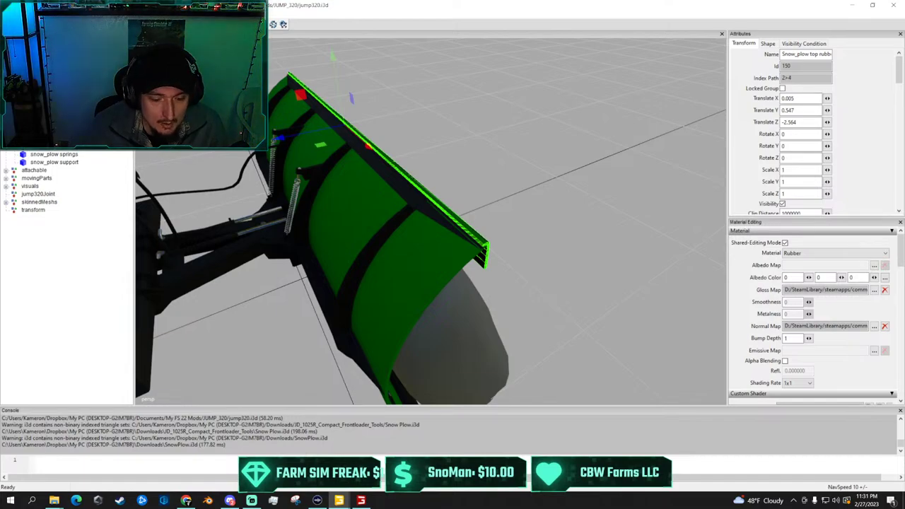
key("Up")
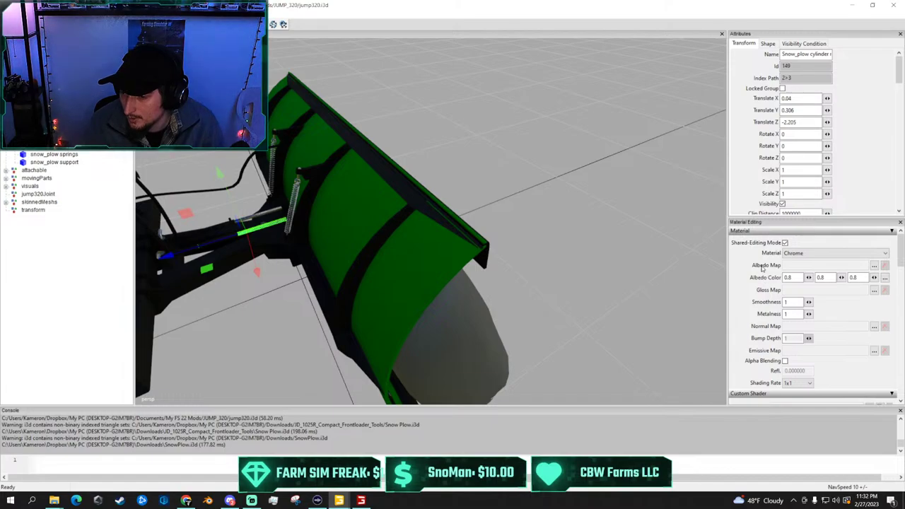
left_click(874, 290)
left_click(356, 62)
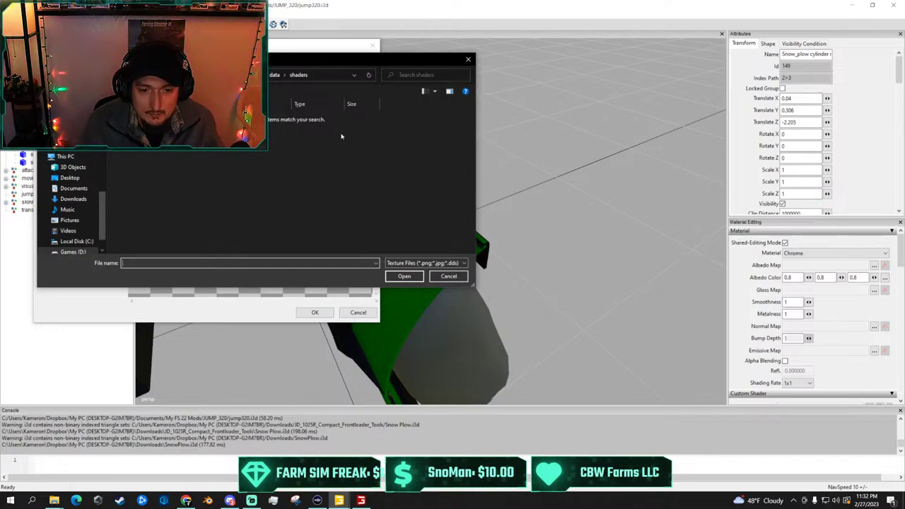
left_click(469, 61)
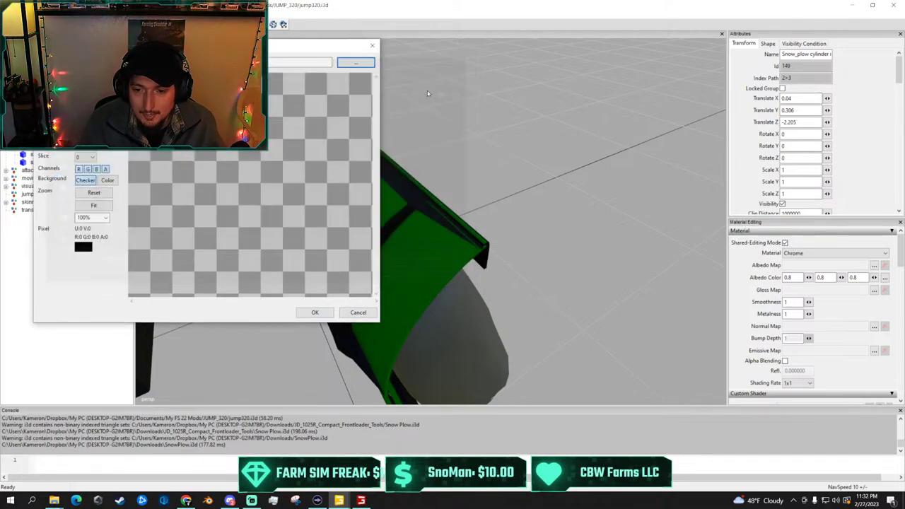
left_click(370, 45)
Examine the chrome cylinder rod and the surrounding mounting frame behind the snow plow blade from several angles
scroll(325, 186, "up", 5)
left_click_drag(325, 186, 396, 142, "alt")
left_click_drag(254, 134, 526, 178, "alt")
left_click_drag(326, 63, 338, 109, "alt")
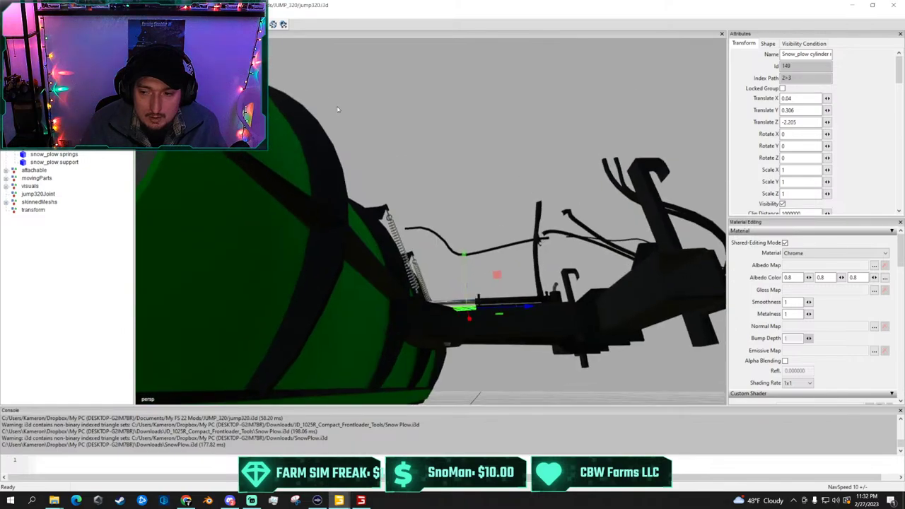
scroll(344, 110, "up", 2)
scroll(340, 115, "down", 2)
middle_click_drag(340, 115, 222, 265)
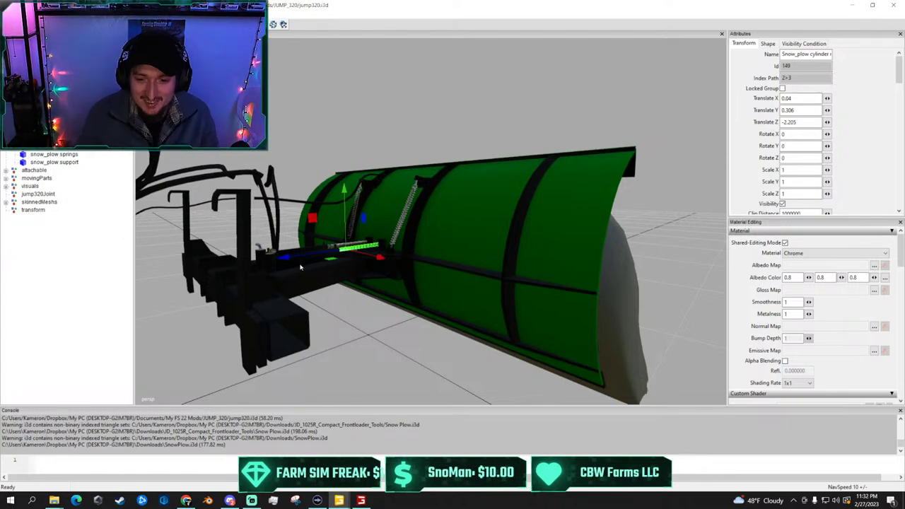
scroll(300, 266, "up", 1)
scroll(304, 265, "down", 1)
left_click_drag(304, 264, 236, 260, "alt")
scroll(282, 260, "up", 1)
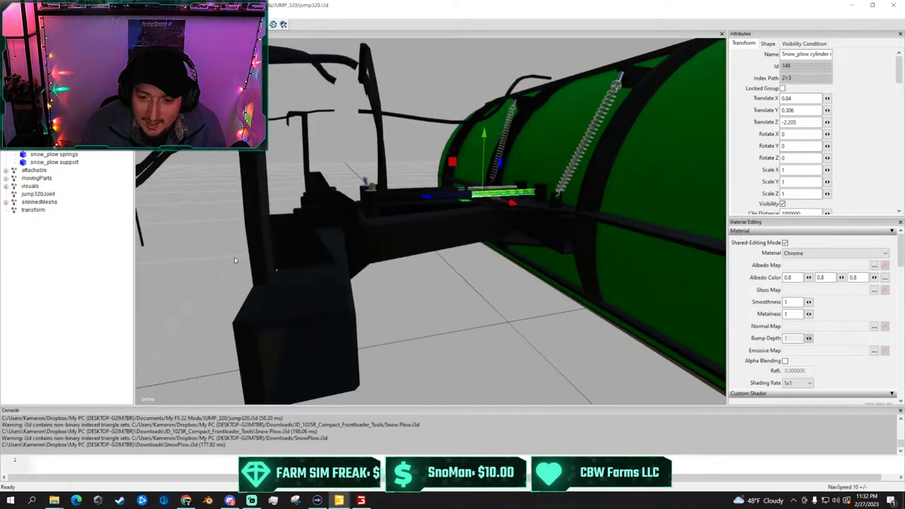
middle_click_drag(234, 260, 247, 261)
Select the snow plow attacher and examine its frame and Metal_Blk material up close from different sides
left_click(400, 259)
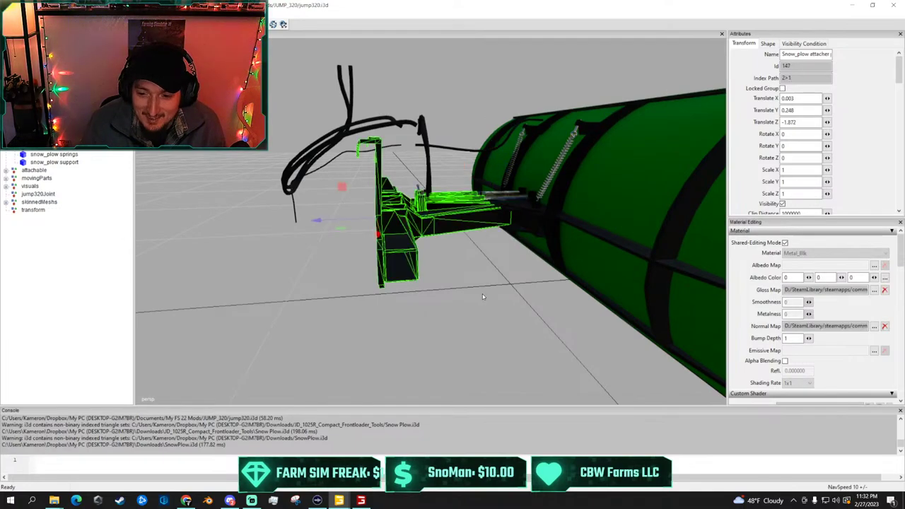
scroll(482, 294, "up", 3)
scroll(470, 282, "up", 5)
scroll(462, 273, "down", 4)
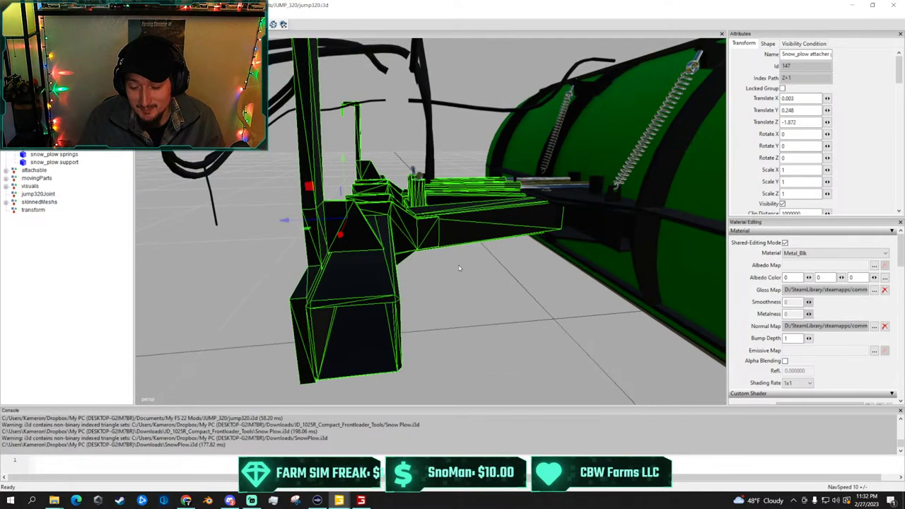
scroll(459, 270, "up", 3)
scroll(375, 261, "down", 4)
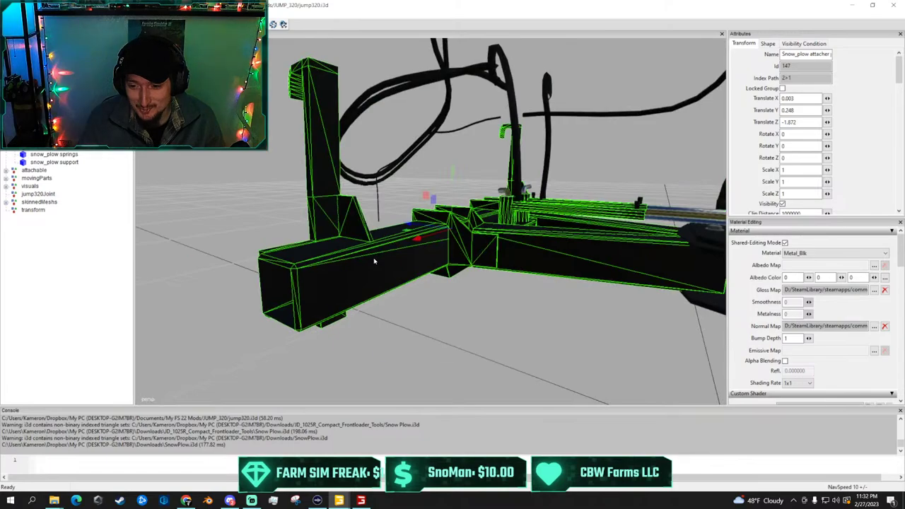
right_click(375, 261)
left_click(525, 309)
scroll(515, 300, "down", 5)
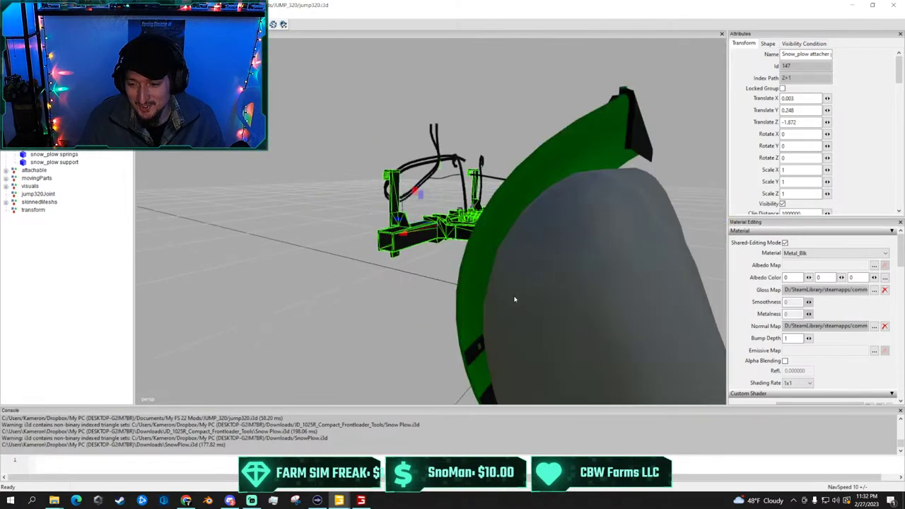
middle_click_drag(514, 300, 538, 270)
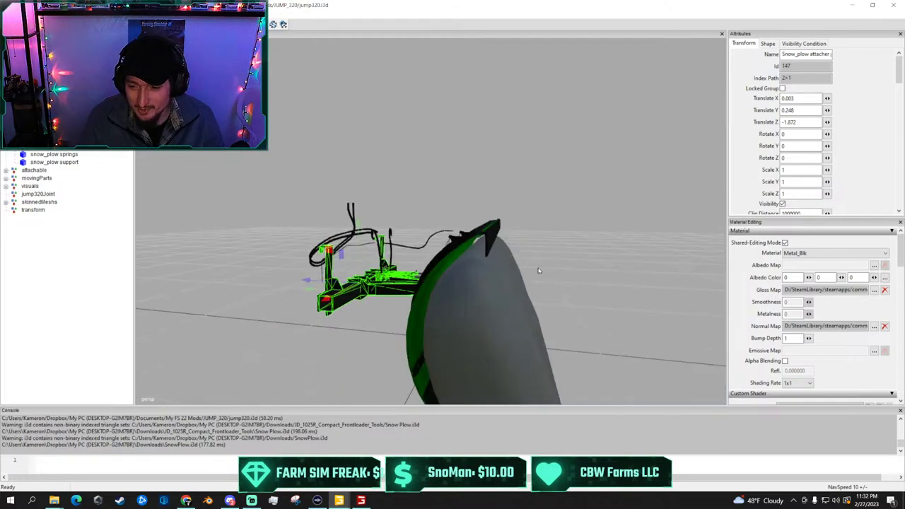
Inspect the plow blade, its ribs and its springs from all around, and clear the selection
scroll(514, 264, "up", 4)
left_click_drag(505, 266, 758, 298, "alt")
scroll(556, 283, "up", 2)
scroll(559, 282, "down", 1)
middle_click_drag(757, 297, 782, 298)
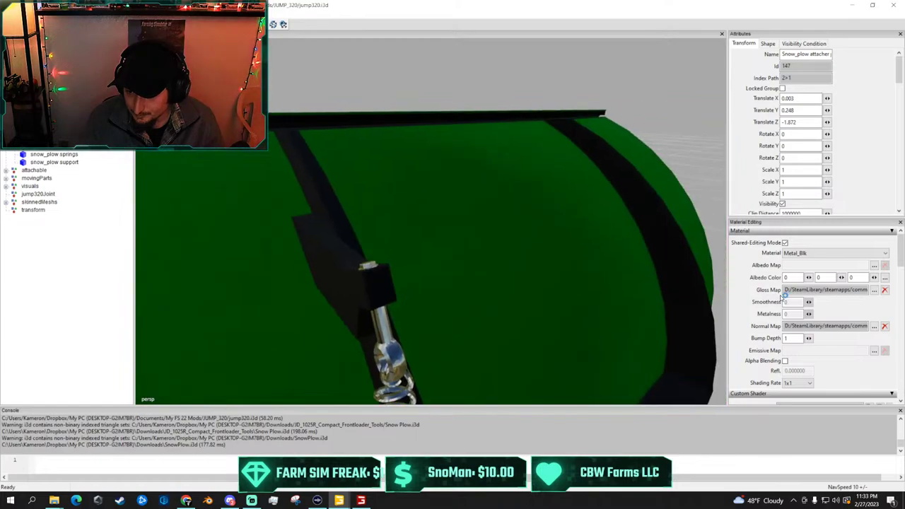
left_click_drag(642, 304, 318, 212, "alt")
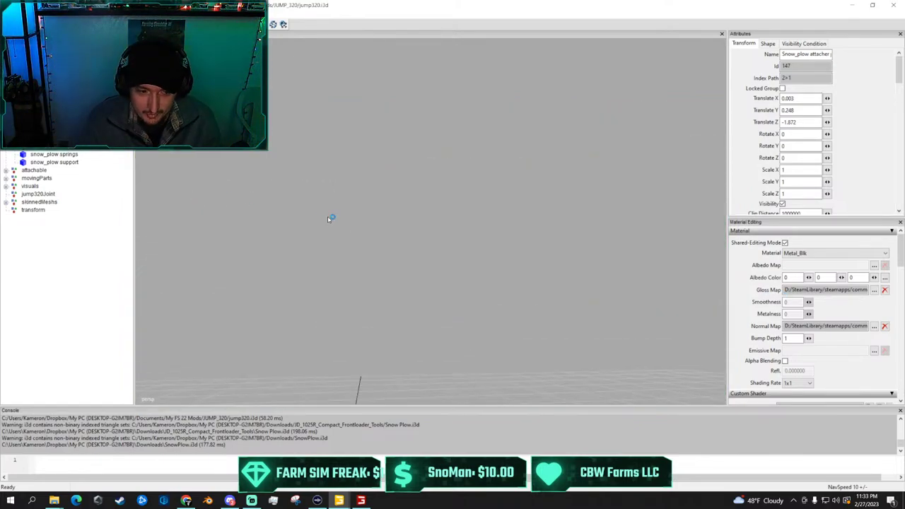
middle_click_drag(328, 218, 518, 299)
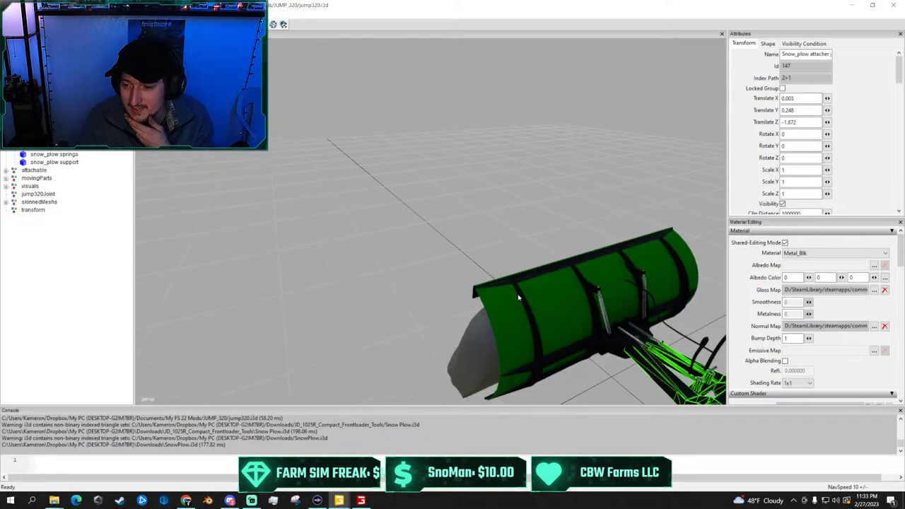
left_click_drag(518, 298, 621, 327, "alt")
scroll(498, 294, "up", 3)
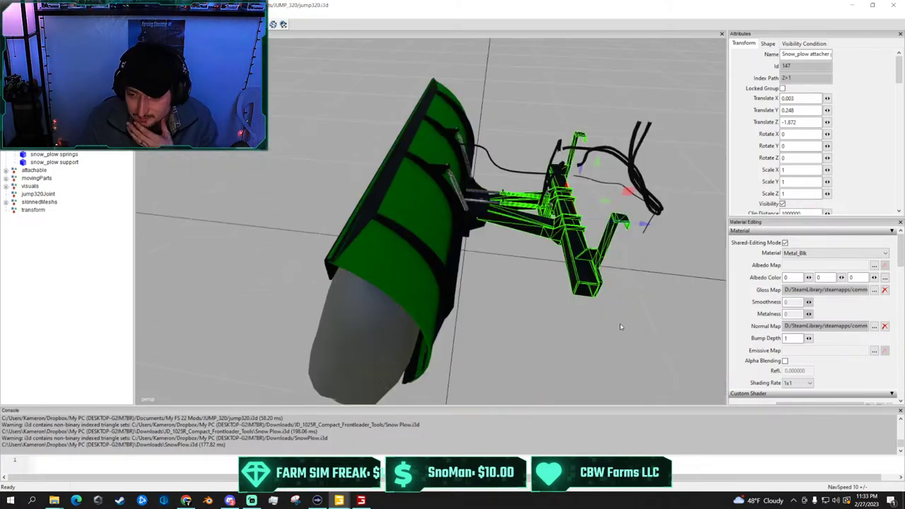
scroll(560, 341, "up", 2)
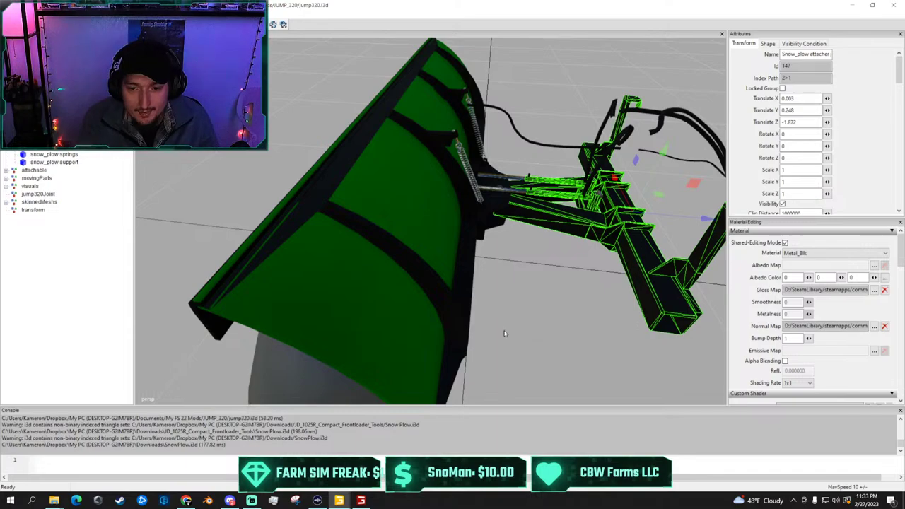
middle_click_drag(504, 333, 367, 260)
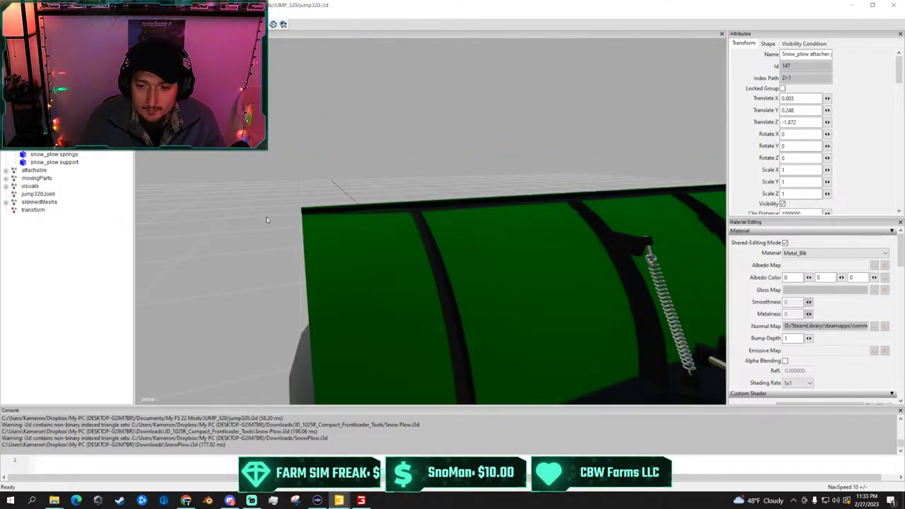
left_click(266, 220)
scroll(398, 244, "down", 4)
left_click_drag(398, 245, 327, 244, "alt")
scroll(326, 243, "up", 3)
middle_click_drag(326, 245, 498, 256)
left_click(343, 260)
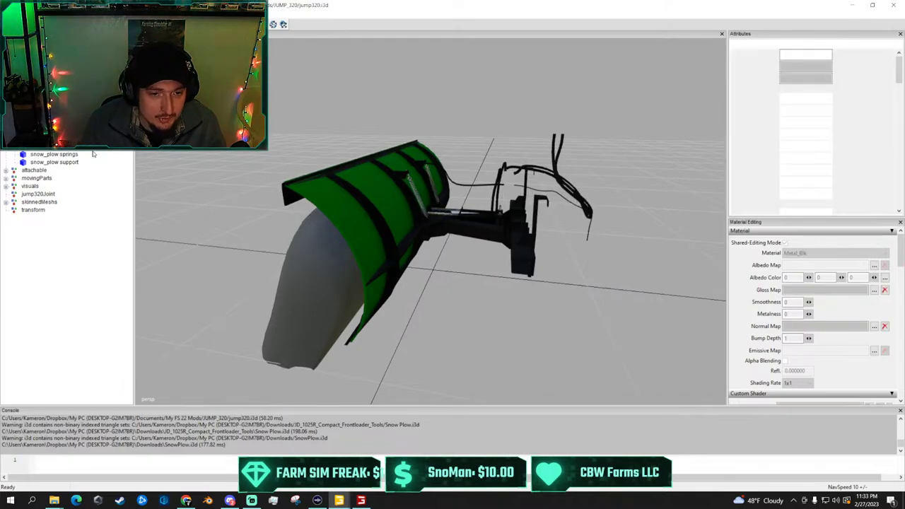
Review the material maps and custom shader settings of the SnowPlow Fittings and the snow plow attacher
left_click(73, 162)
left_click(198, 244)
left_click(457, 211)
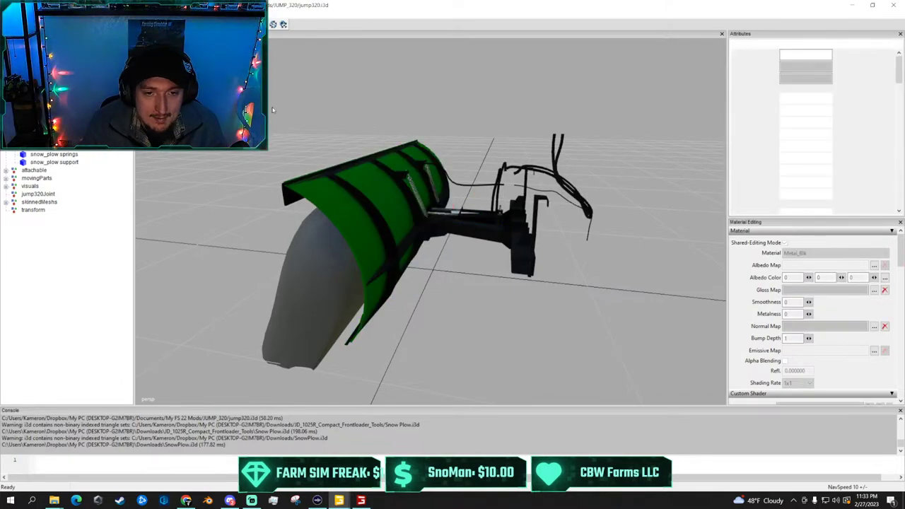
scroll(781, 267, "down", 1)
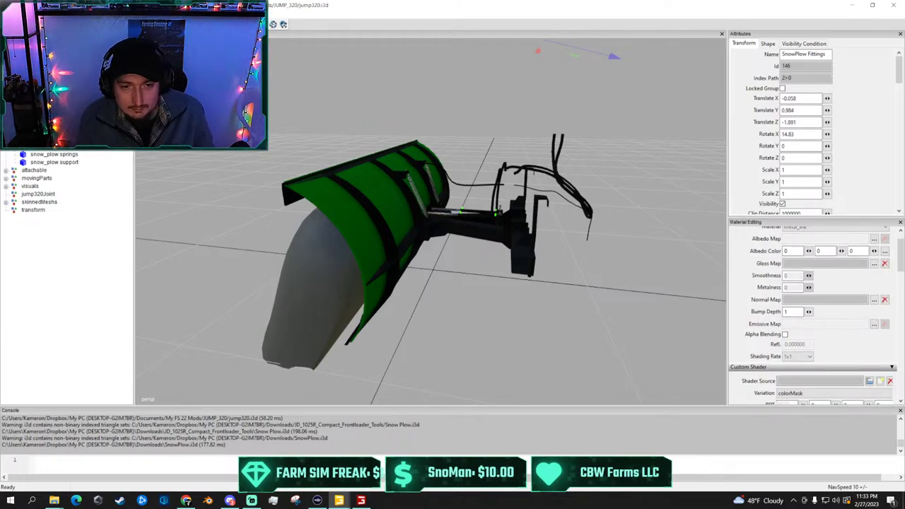
left_click(462, 184)
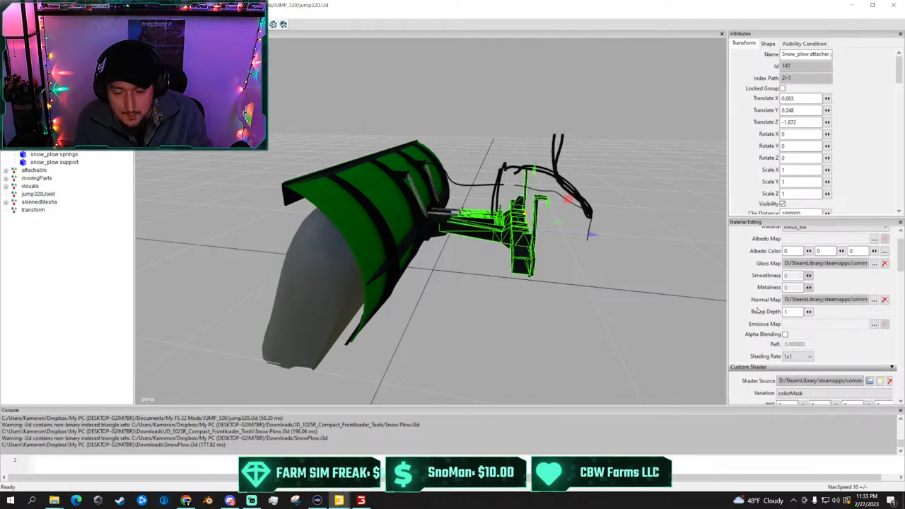
scroll(756, 303, "up", 1)
scroll(754, 300, "down", 4)
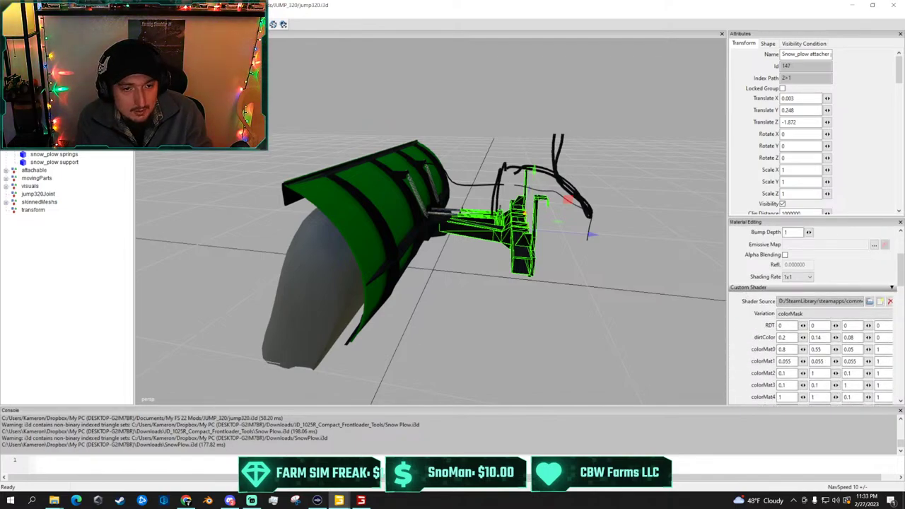
Assign default_specular from the data/shared folder as the gloss map of the first snow plow cylinder rod's Chrome material
left_click(55, 83)
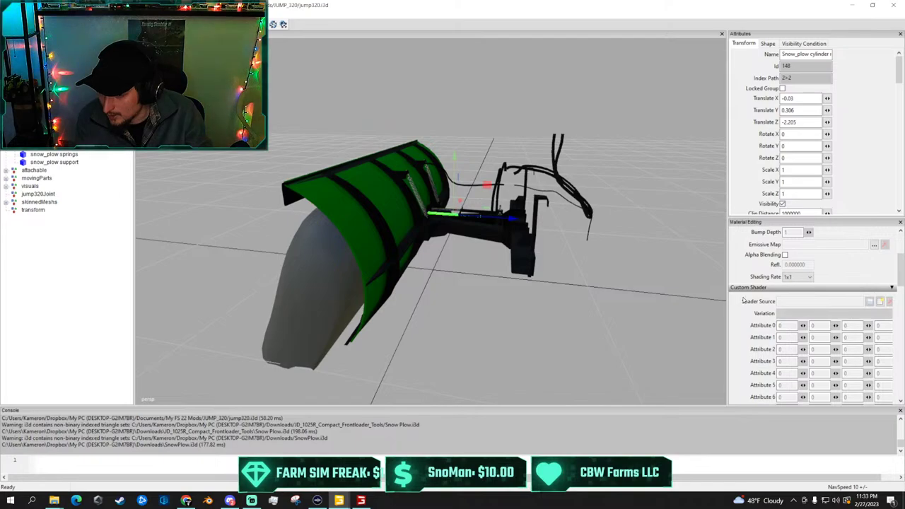
scroll(743, 300, "up", 4)
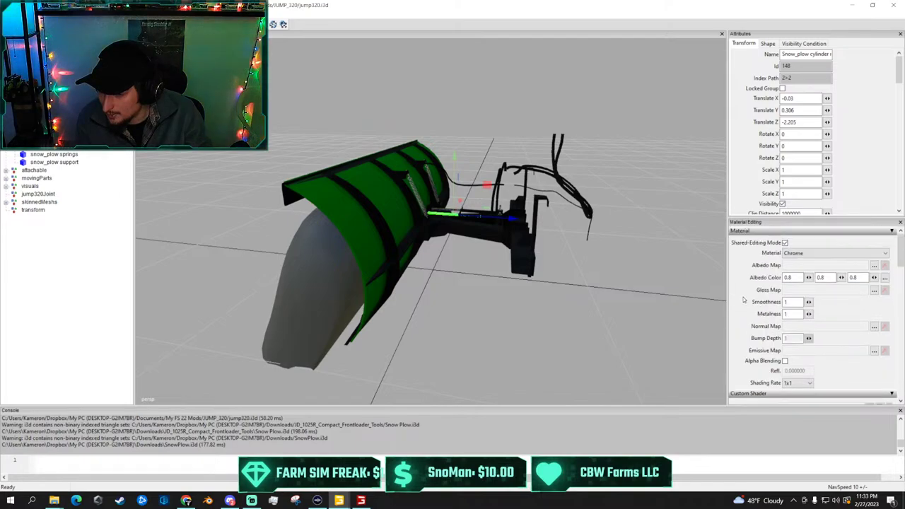
left_click(875, 290)
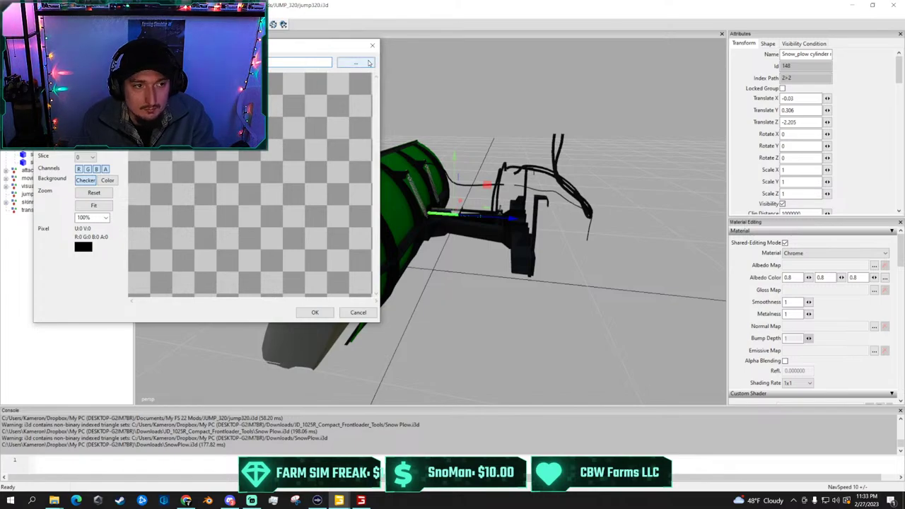
left_click(356, 63)
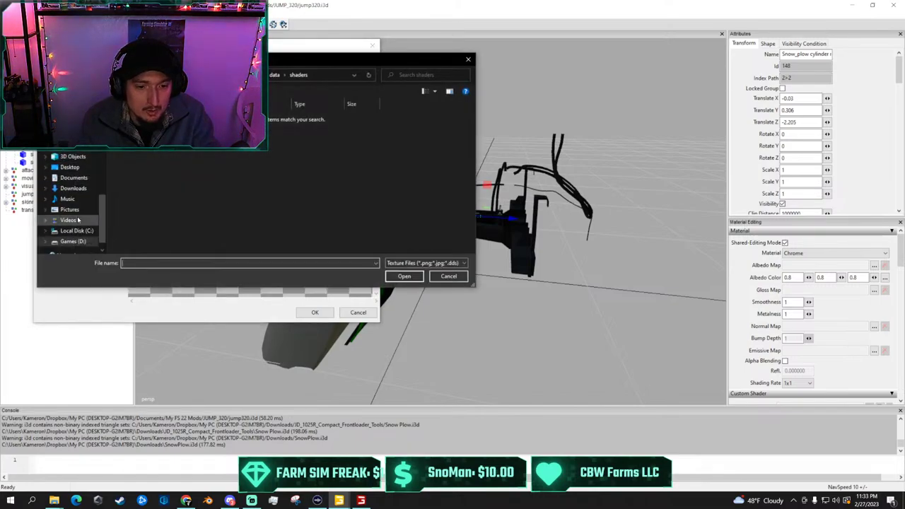
left_click(275, 75)
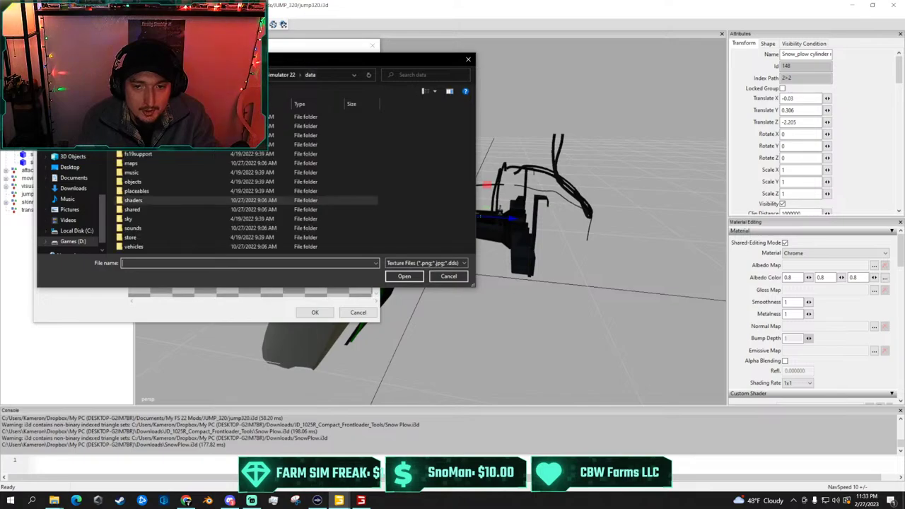
double_click(158, 208)
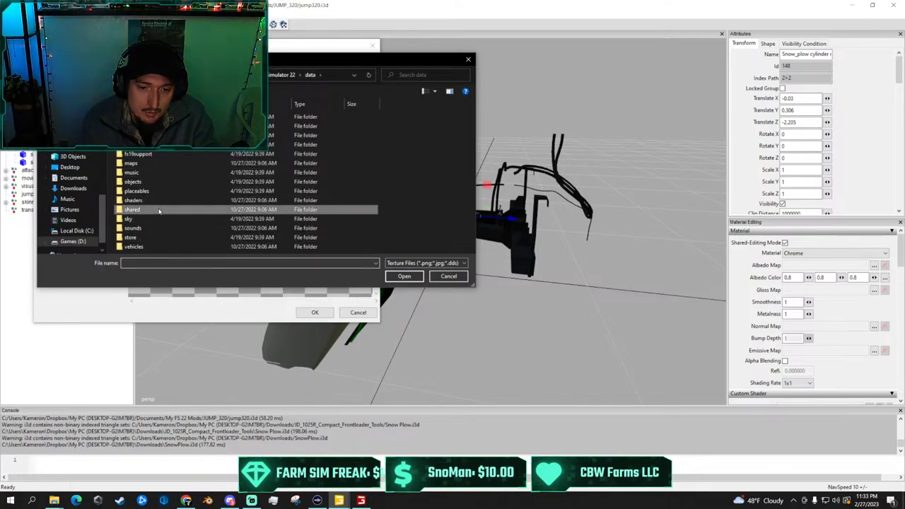
double_click(289, 224)
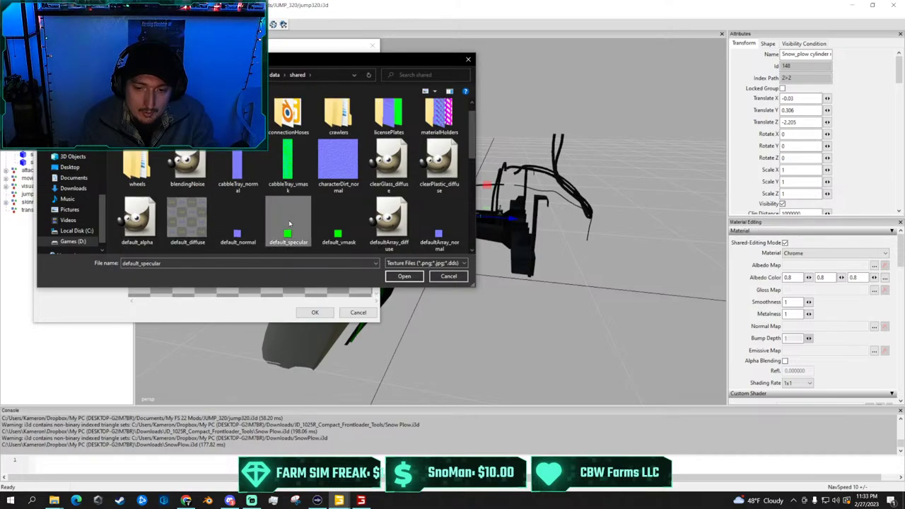
left_click(314, 312)
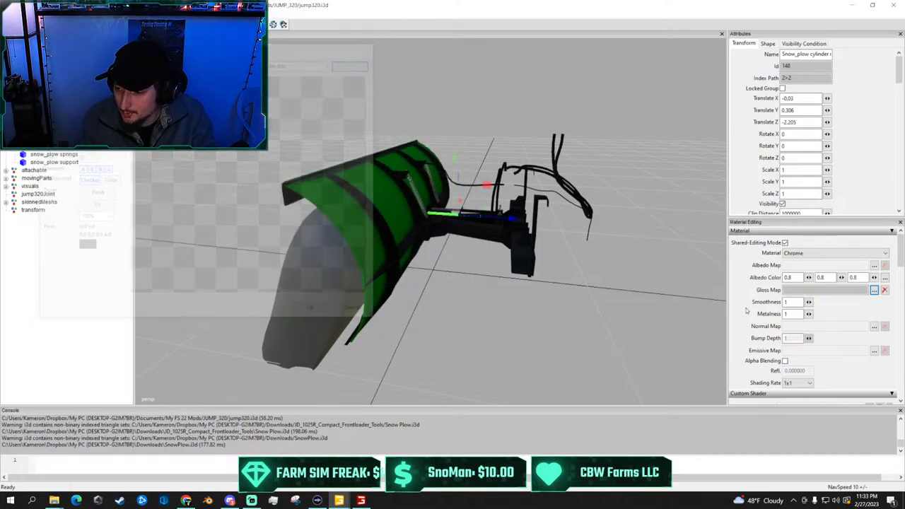
Assign a normal texture from the data/shared folder as the Chrome material's normal map
left_click(875, 326)
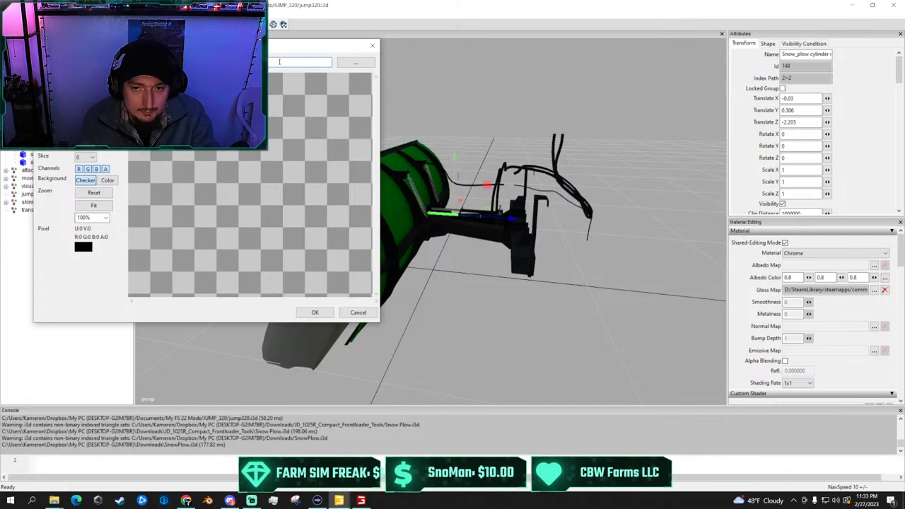
left_click(356, 63)
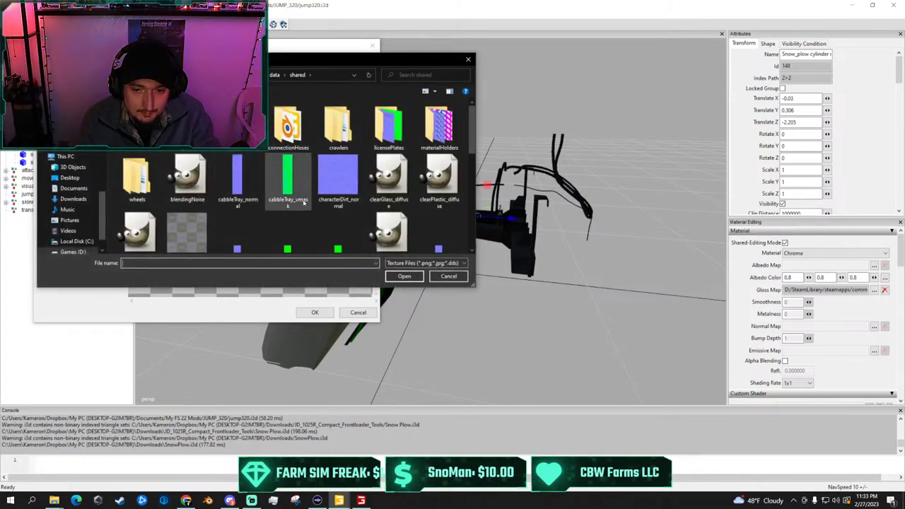
double_click(242, 177)
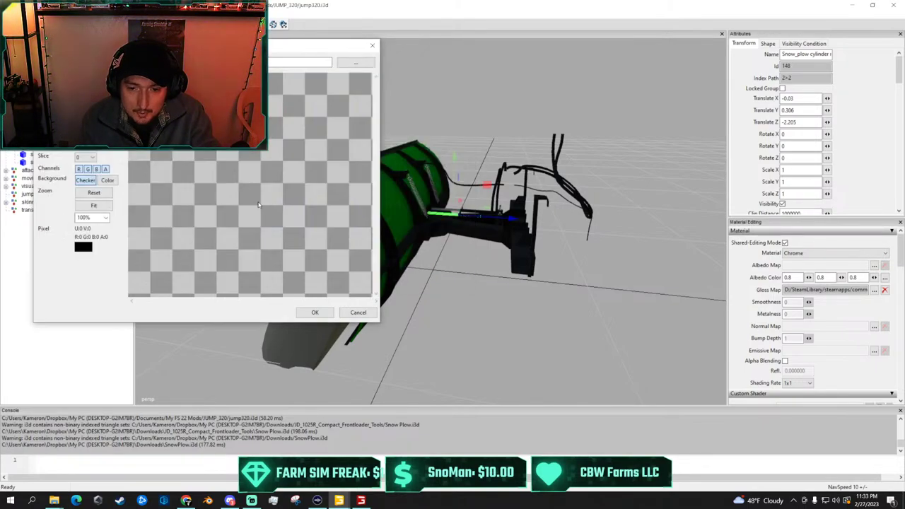
left_click(314, 313)
scroll(904, 276, "down", 5)
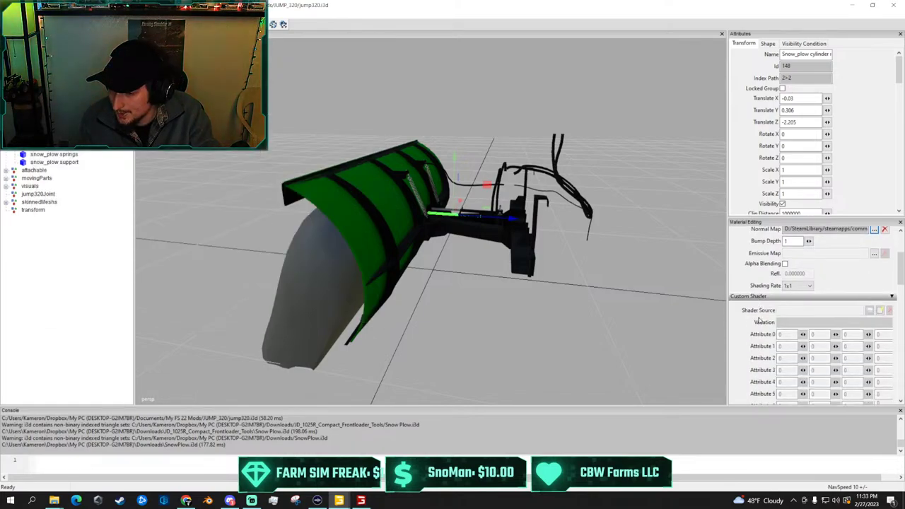
Assign vehicleShader with the colorMask variation to the cylinder rod's Chrome material, and check the shader settings on both cylinder rods
left_click(873, 275)
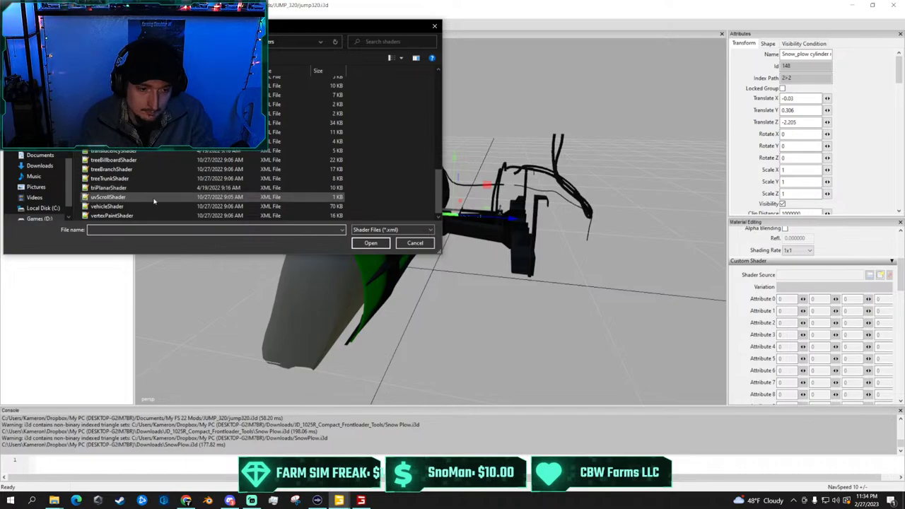
left_click(122, 207)
left_click(370, 243)
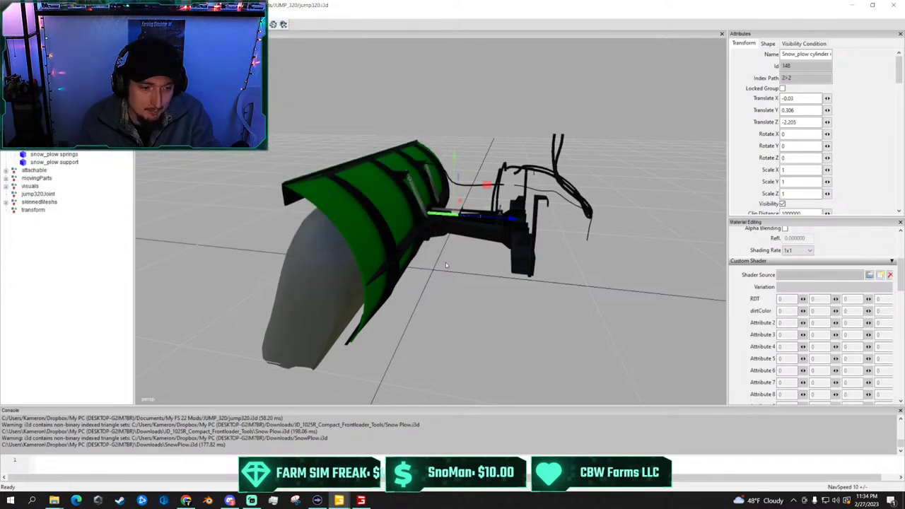
left_click(834, 287)
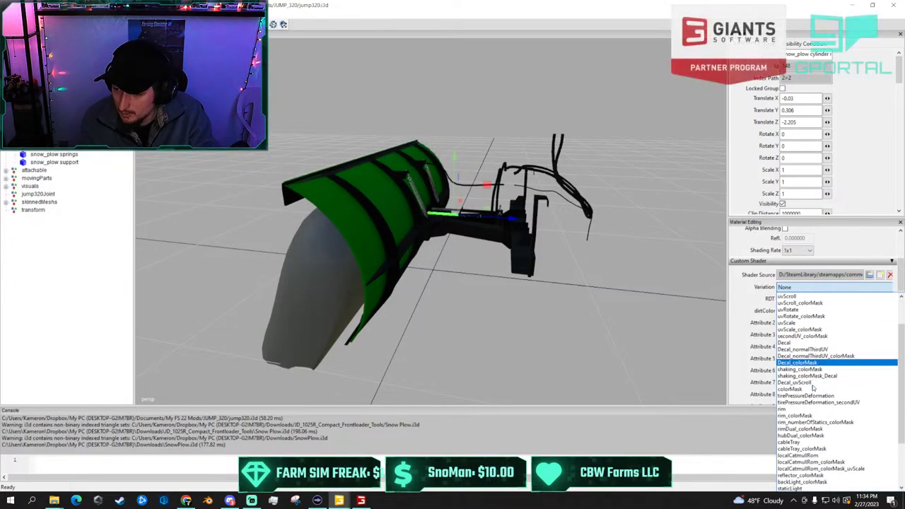
left_click(791, 428)
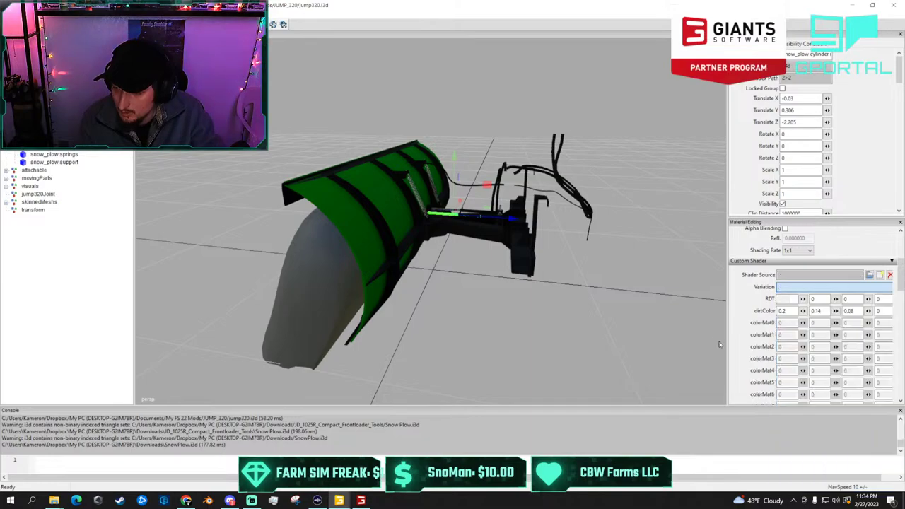
left_click(617, 325)
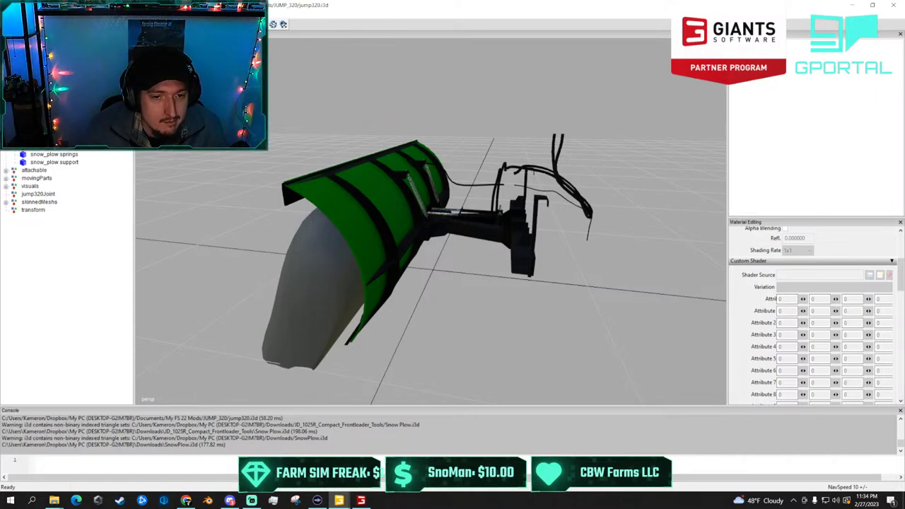
left_click(453, 211)
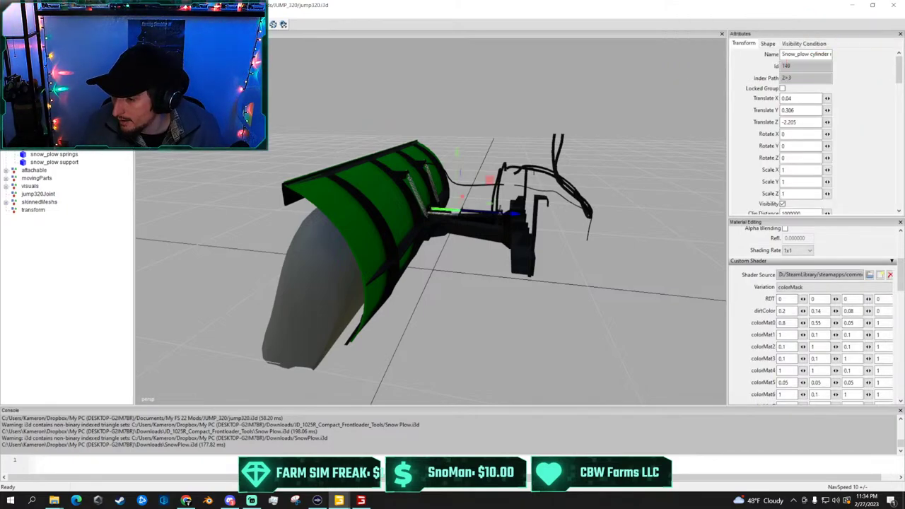
left_click(444, 214)
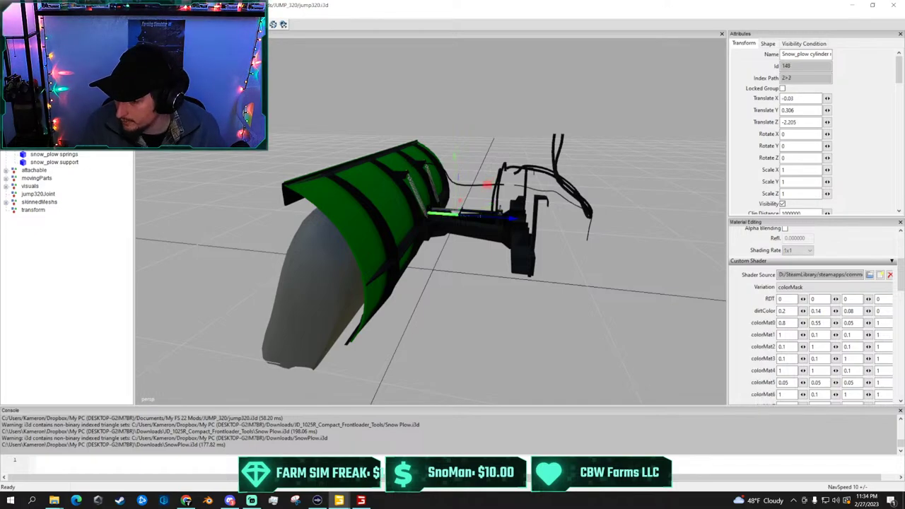
left_click(460, 201)
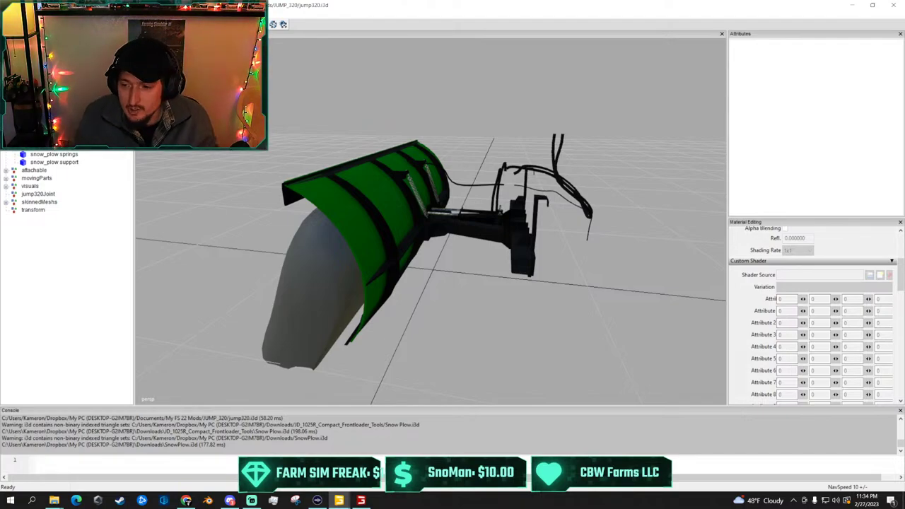
Import the SnowplowFrame i3d file from the Downloads folder into the scene
scroll(478, 134, "up", 2)
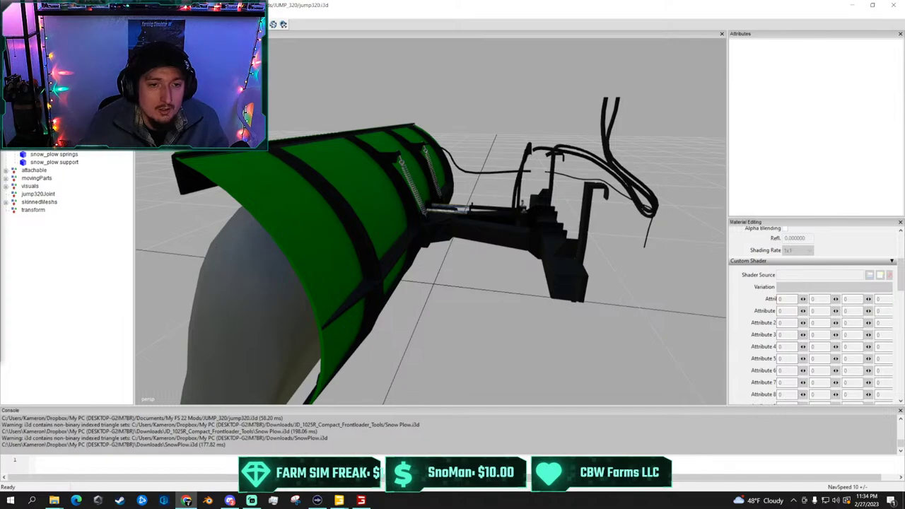
left_click(7, 14)
left_click(29, 95)
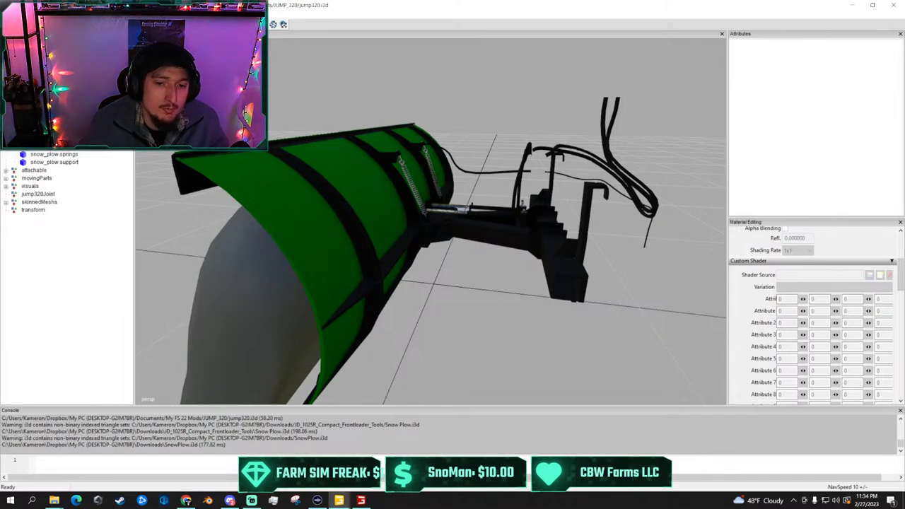
scroll(54, 185, "down", 2)
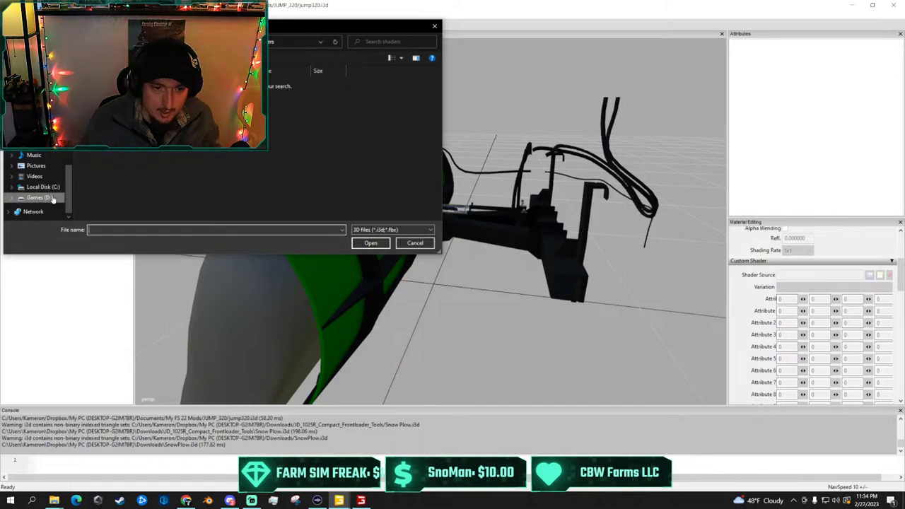
scroll(53, 200, "up", 8)
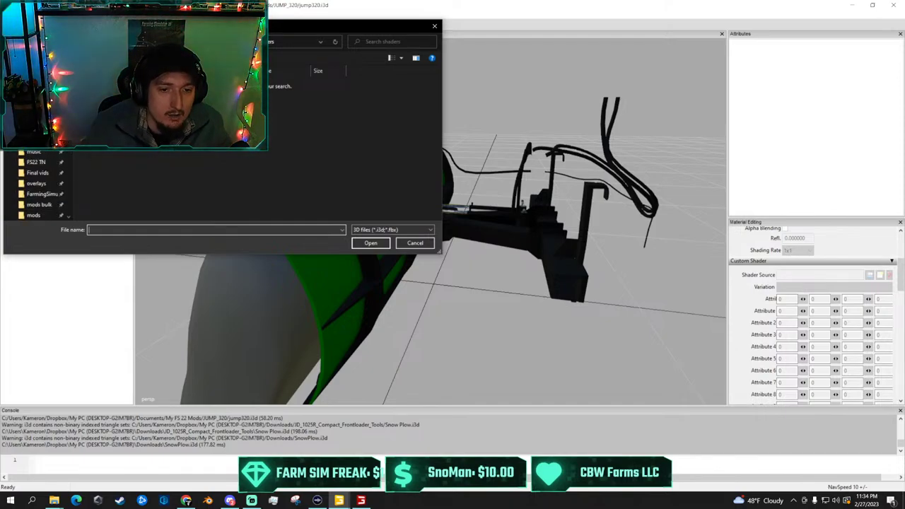
left_click_drag(304, 26, 448, 63)
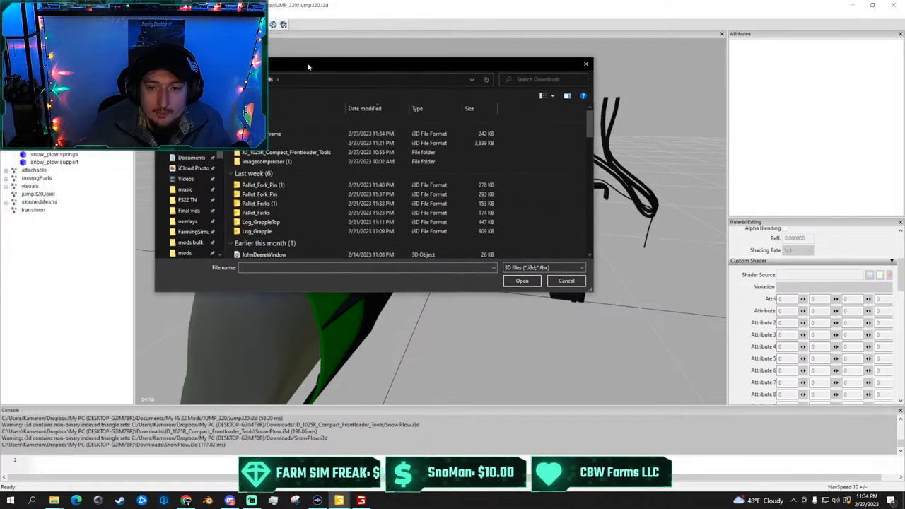
double_click(290, 133)
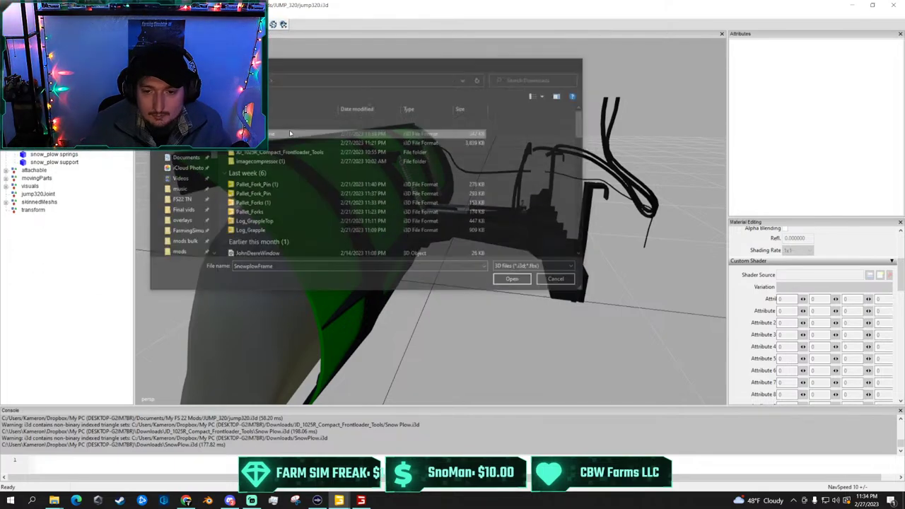
Examine the top bar, bar ends and curved ribs of the imported snow plow support frame
scroll(419, 149, "down", 6)
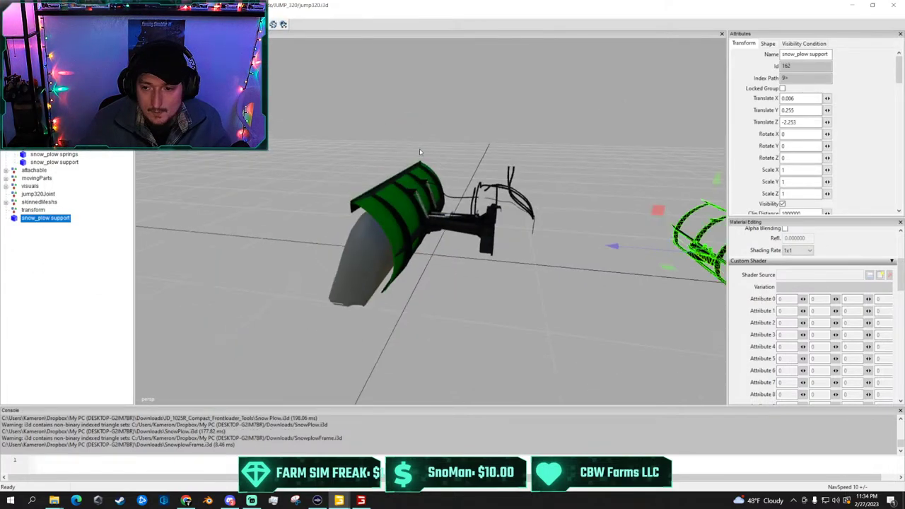
left_click_drag(505, 190, 528, 254, "alt")
scroll(477, 178, "up", 5)
scroll(586, 177, "up", 4)
scroll(528, 254, "down", 3)
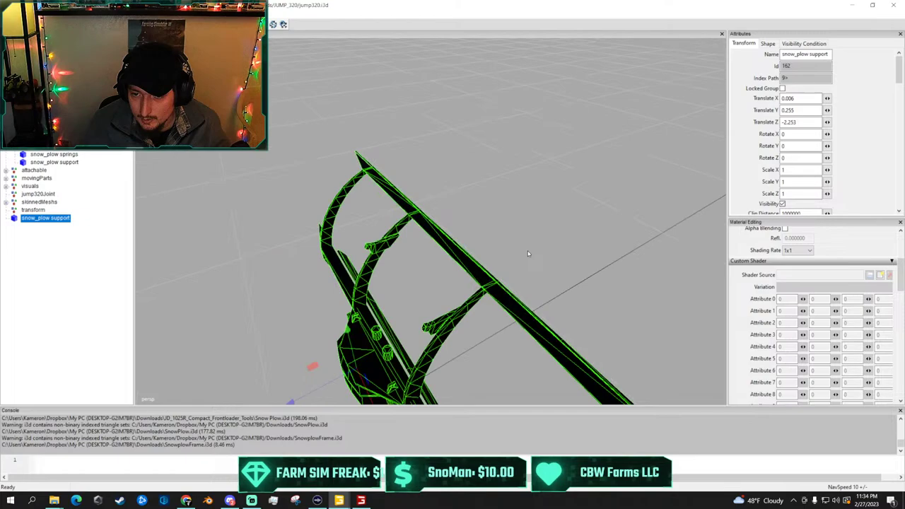
left_click(497, 232)
right_click_drag(496, 232, 527, 203)
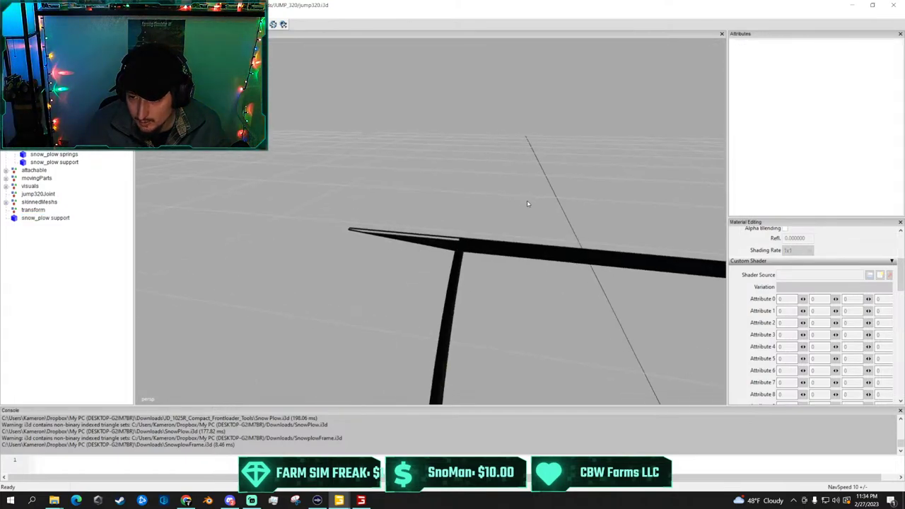
scroll(527, 203, "up", 2)
scroll(527, 202, "down", 3)
scroll(527, 203, "up", 1)
left_click_drag(527, 203, 506, 202, "alt")
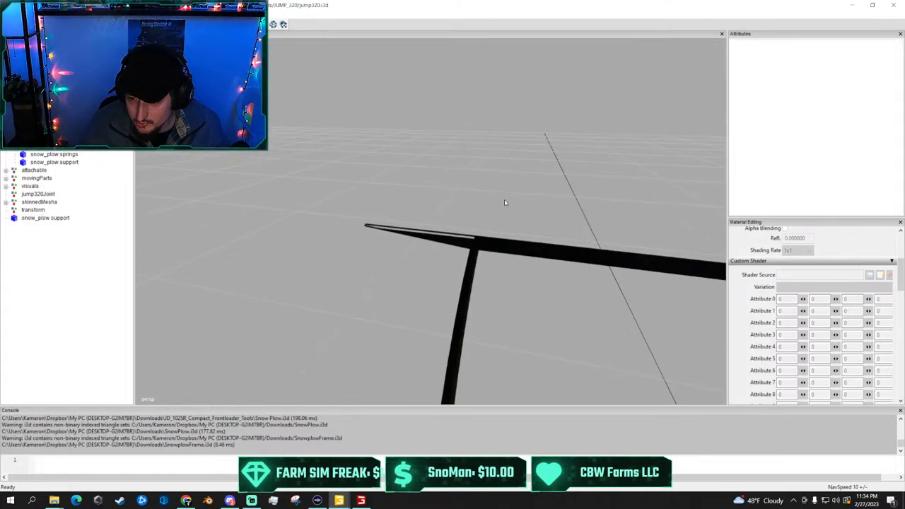
right_click_drag(505, 203, 635, 209)
left_click(441, 242)
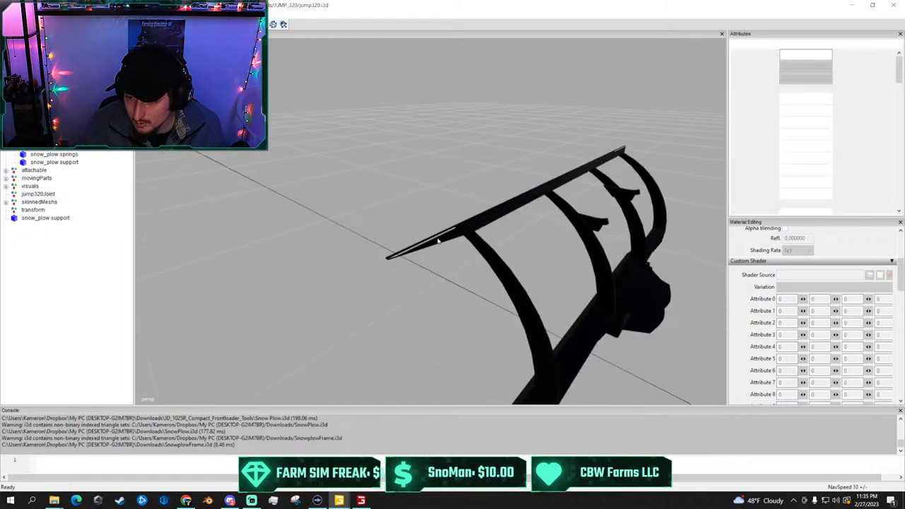
left_click(474, 275)
Examine the original plow's attacher, support arm and lower blade edge from behind and below
right_click_drag(474, 265, 635, 202)
scroll(488, 263, "down", 5)
scroll(485, 287, "up", 5)
right_click_drag(545, 221, 510, 205)
scroll(511, 206, "up", 5)
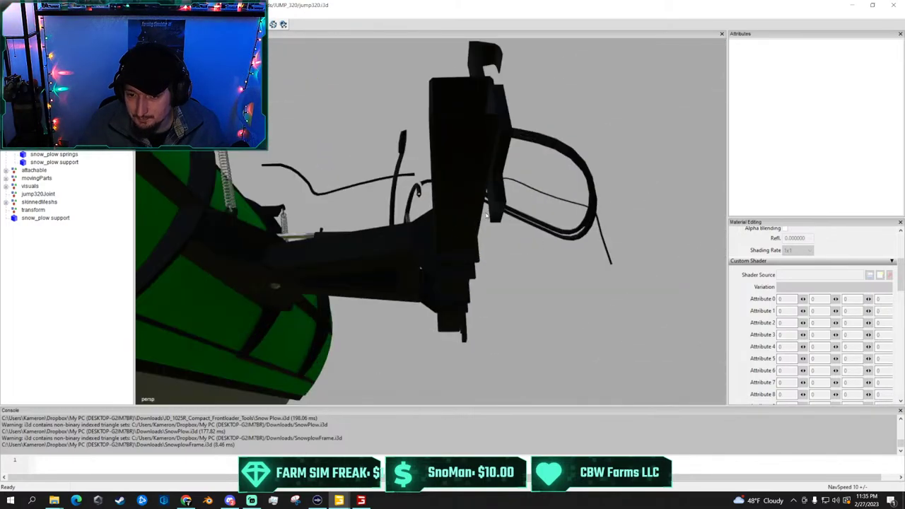
left_click_drag(381, 289, 288, 308, "alt")
right_click_drag(288, 309, 306, 297)
right_click(307, 297)
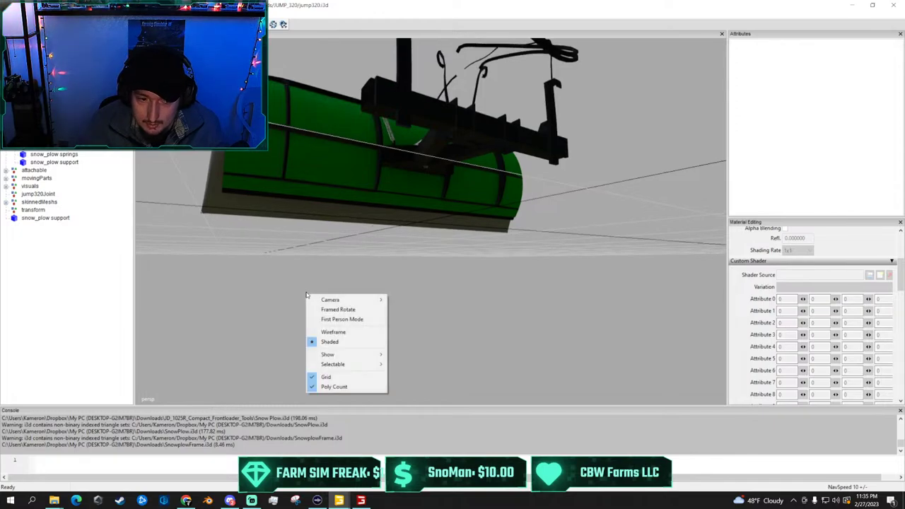
left_click(324, 245)
scroll(326, 242, "up", 5)
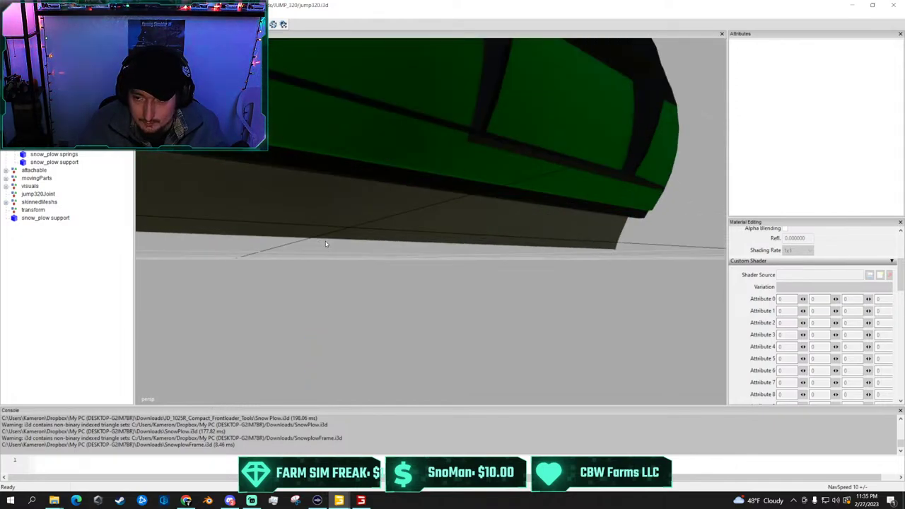
scroll(325, 241, "up", 1)
scroll(324, 240, "down", 5)
Examine the imported frame's lower bars, center bracket and rib ends from below and from the side
left_click_drag(324, 240, 538, 193, "alt")
scroll(515, 188, "up", 3)
scroll(408, 268, "down", 5)
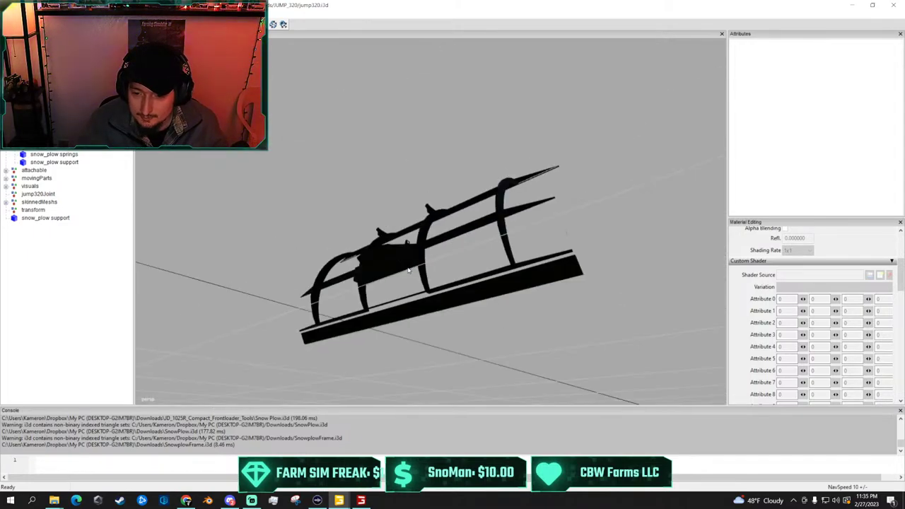
scroll(408, 271, "up", 4)
scroll(376, 323, "up", 3)
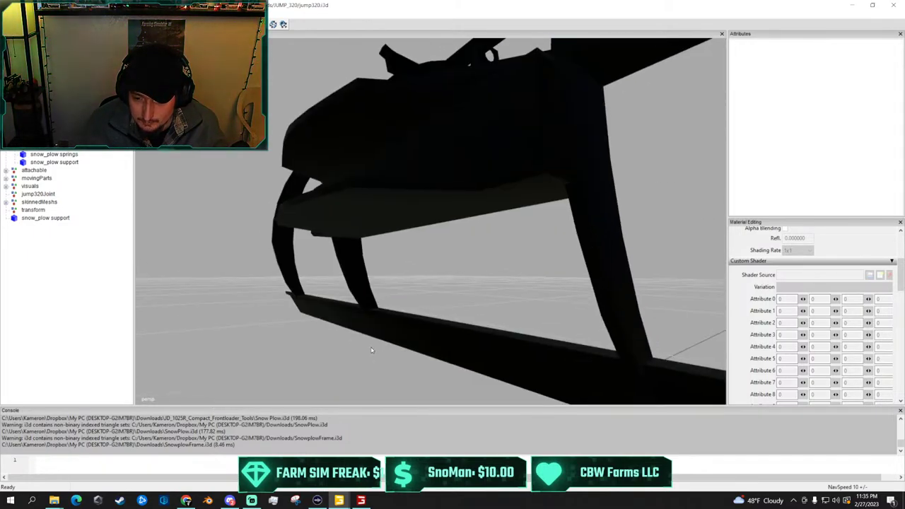
scroll(371, 350, "up", 1)
scroll(398, 340, "up", 2)
scroll(285, 340, "down", 6)
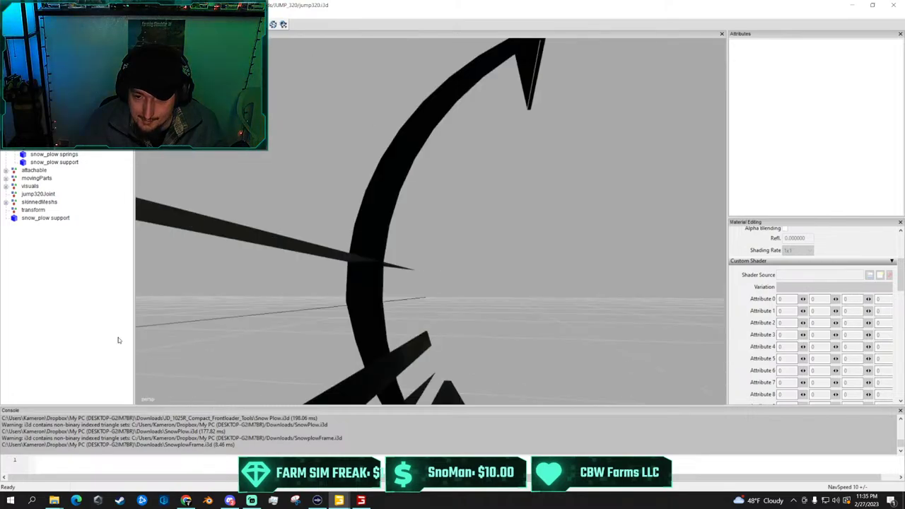
left_click_drag(176, 293, 258, 326, "alt")
scroll(200, 275, "up", 2)
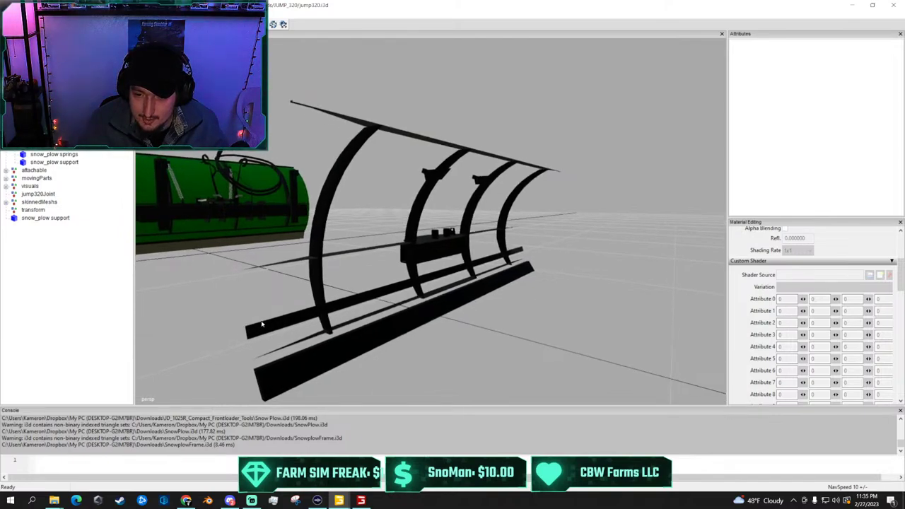
middle_click_drag(262, 324, 255, 320)
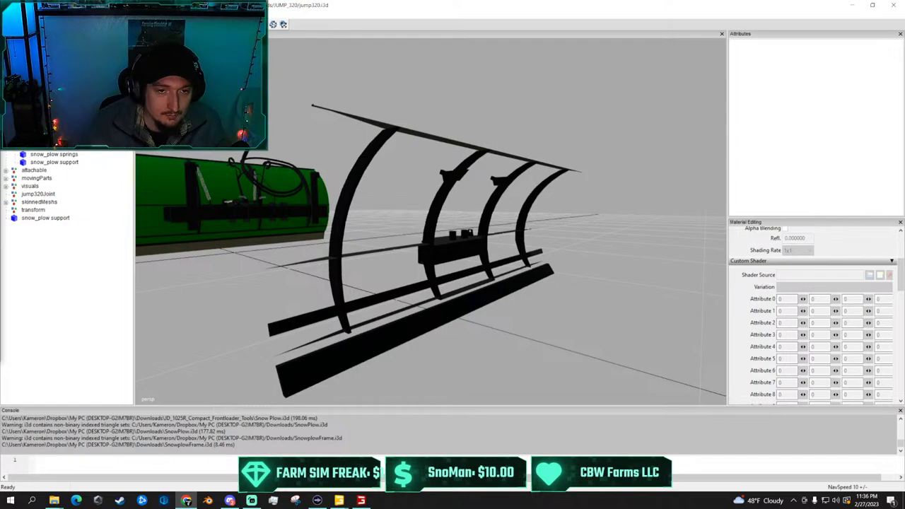
Delete the imported top-level snow_plow support object from the scene
left_click(8, 14)
left_click(20, 48)
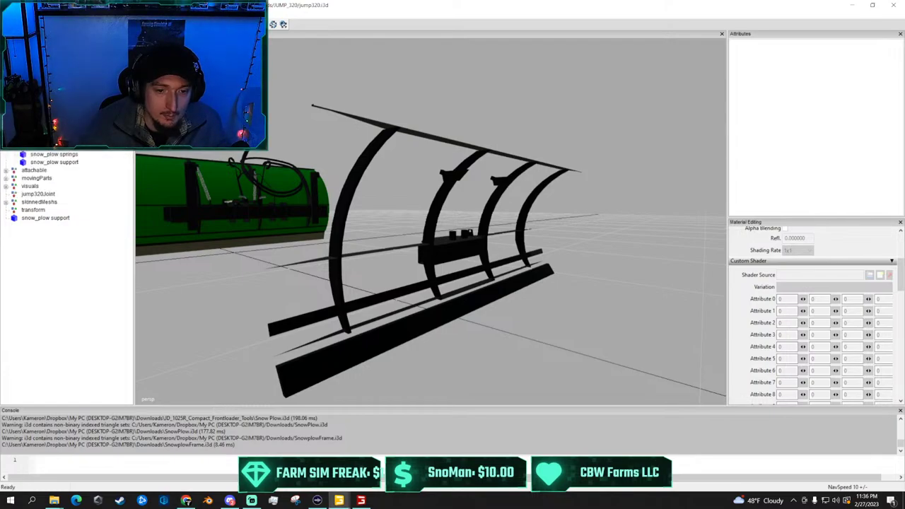
left_click(62, 221)
right_click(62, 222)
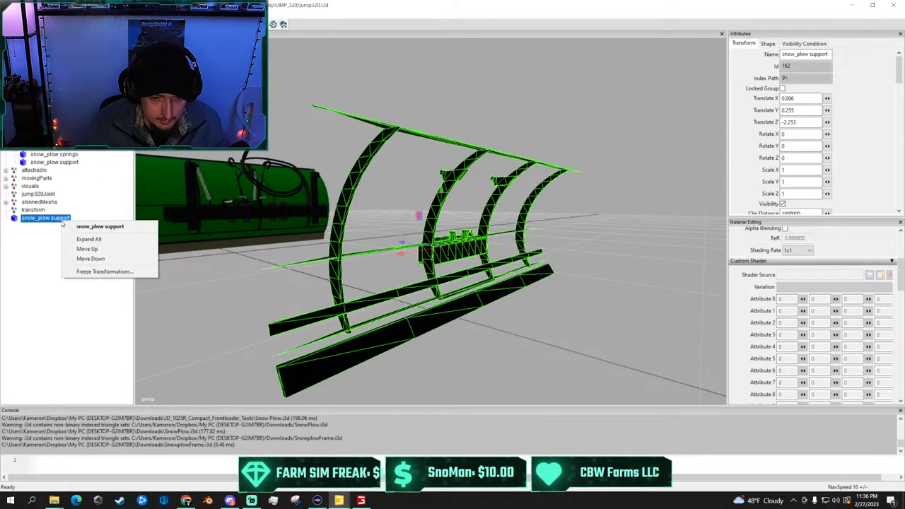
left_click(44, 239)
left_click(46, 219)
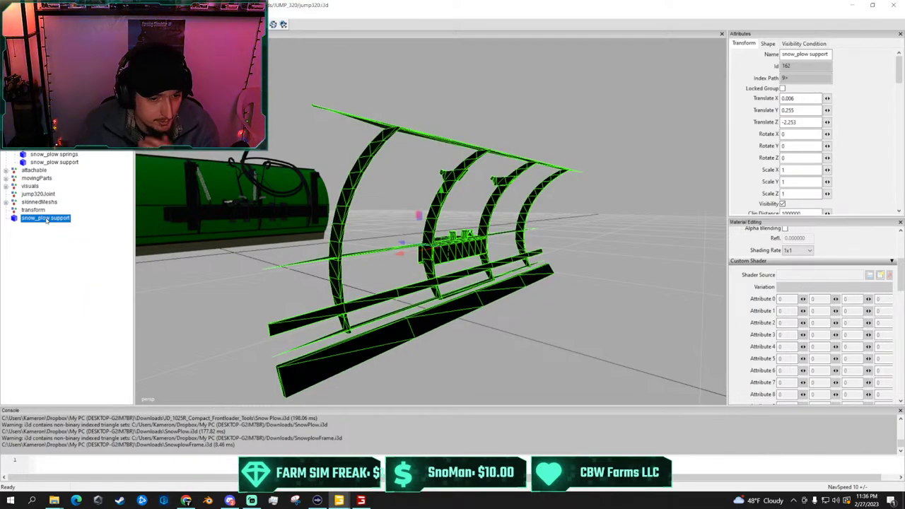
key("Delete")
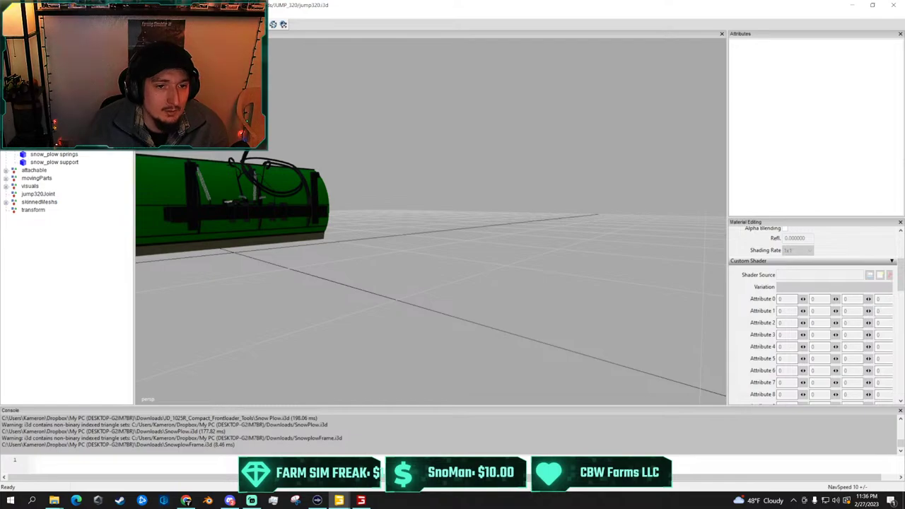
Import the SnowplowFrame (1) i3d file from the Downloads folder into the scene
left_click(7, 14)
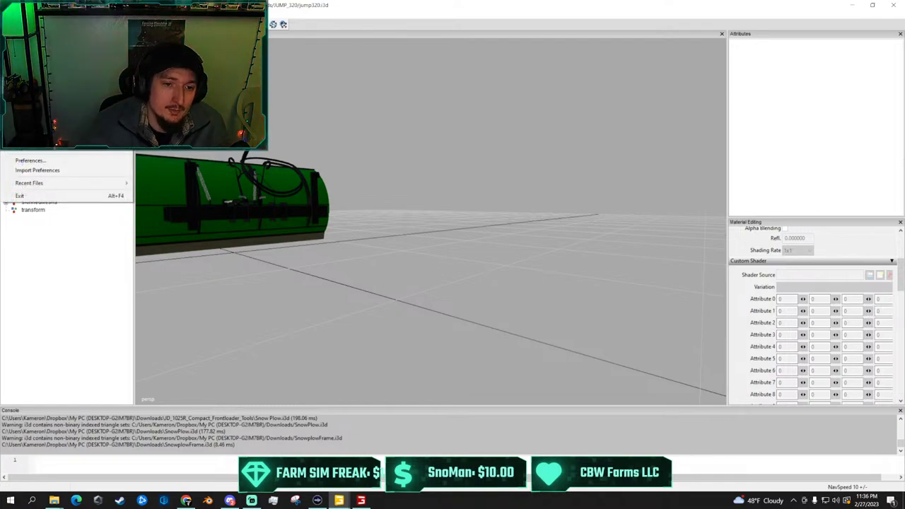
left_click(28, 69)
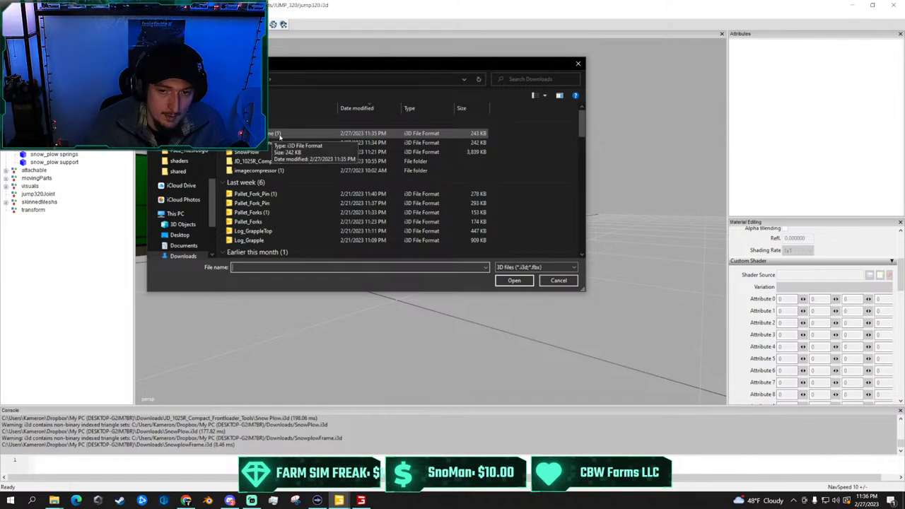
double_click(309, 136)
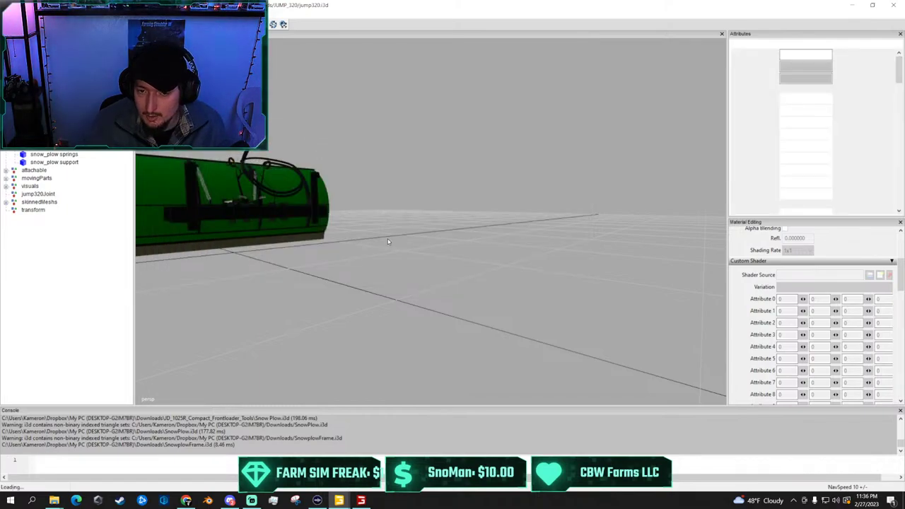
scroll(393, 233, "down", 5)
scroll(418, 236, "up", 8)
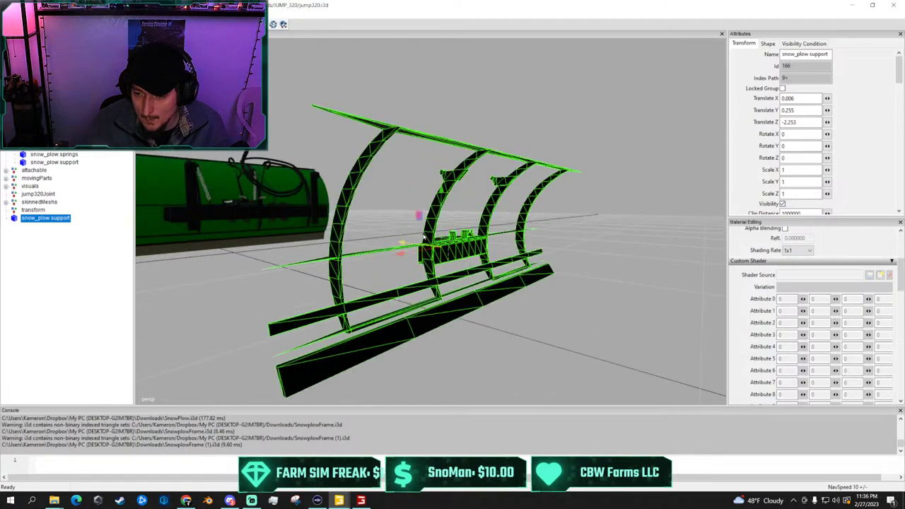
Examine the imported snow plow support frame from its end and from low behind
scroll(424, 237, "down", 3)
mouse_move(424, 237)
left_mouse_down("alt")
mouse_move(375, 175)
mouse_move(446, 276)
mouse_move(484, 307)
mouse_move(416, 242)
left_mouse_up("alt")
key("f")
left_click(501, 297)
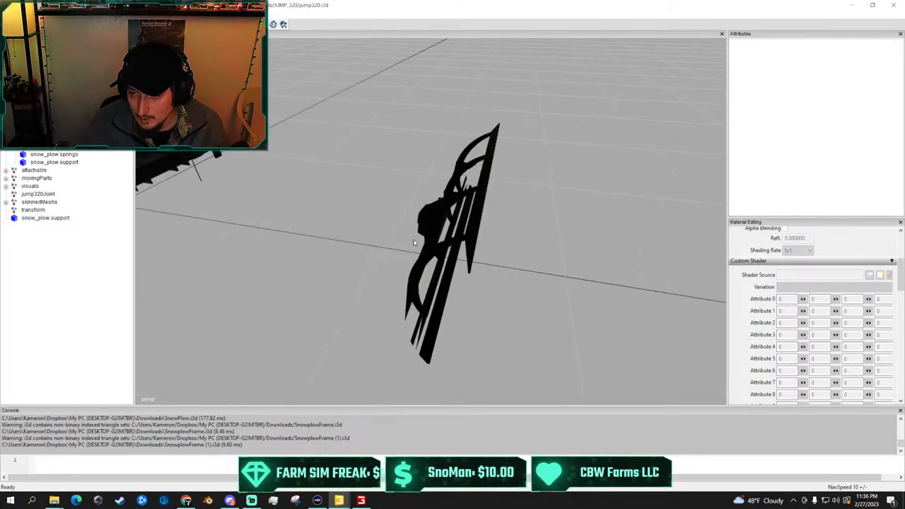
scroll(416, 239, "up", 5)
middle_click_drag(416, 240, 517, 105)
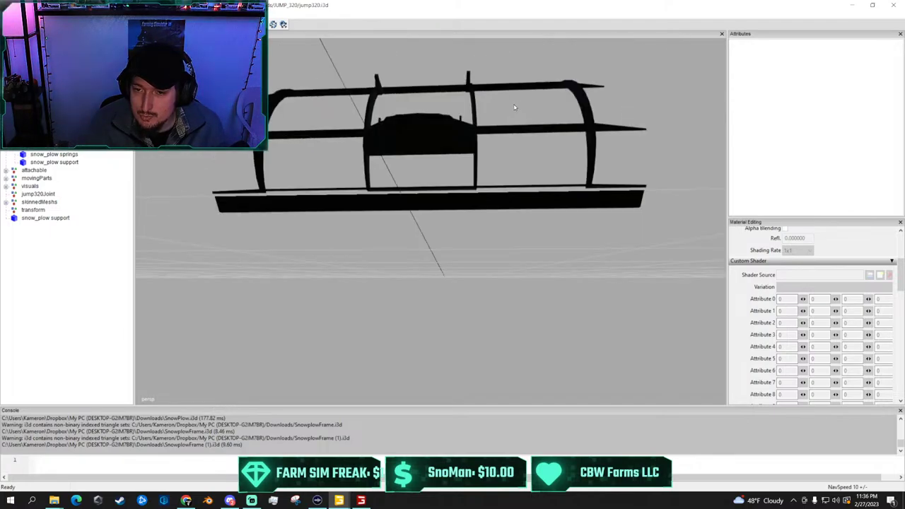
left_click_drag(514, 107, 522, 101, "alt")
scroll(522, 101, "up", 1)
scroll(522, 100, "down", 1)
right_click(522, 100)
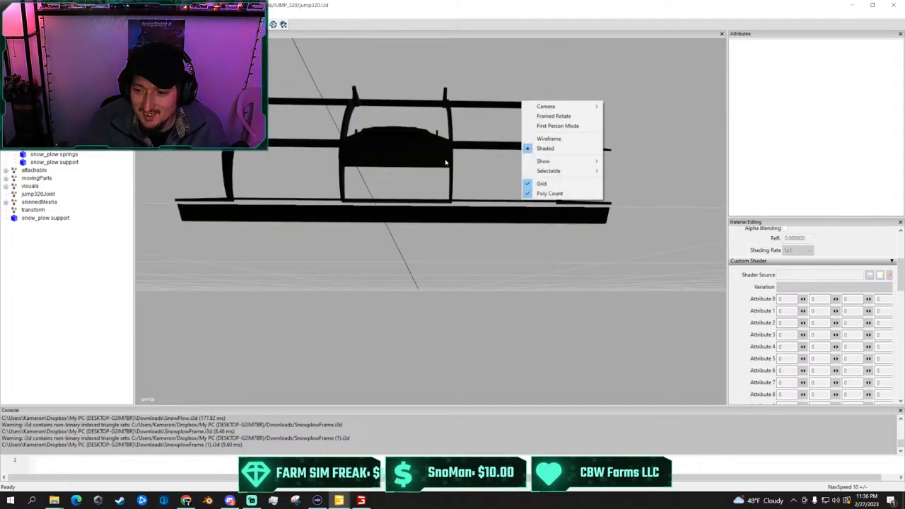
left_click(486, 173)
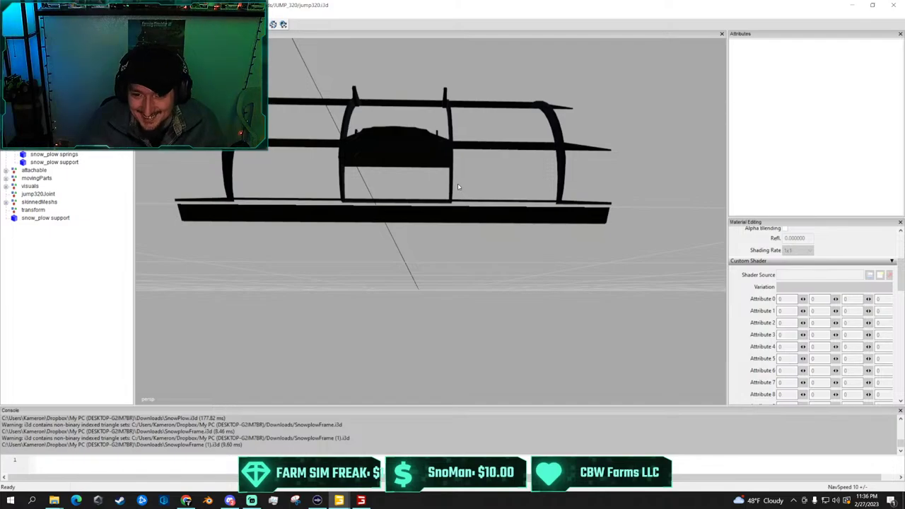
Examine the imported frame's ribs, center bracket and lower bars beside the original green plow and from below
scroll(457, 186, "up", 5)
left_click_drag(428, 177, 170, 191, "alt")
scroll(210, 193, "down", 4)
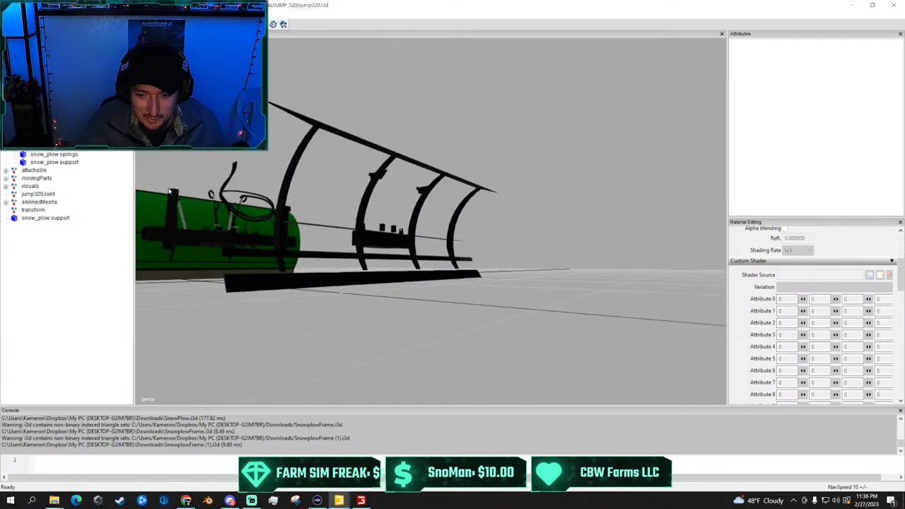
right_click_drag(169, 191, 302, 287)
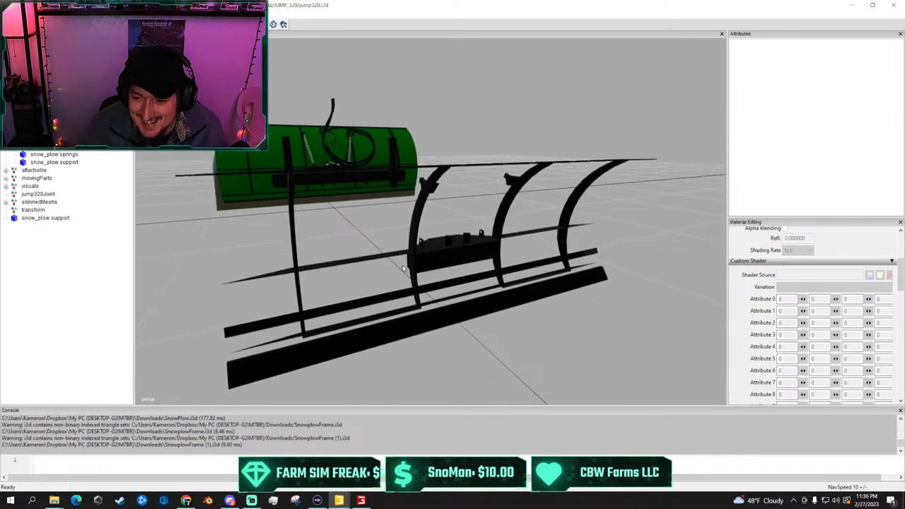
right_click_drag(404, 269, 406, 179)
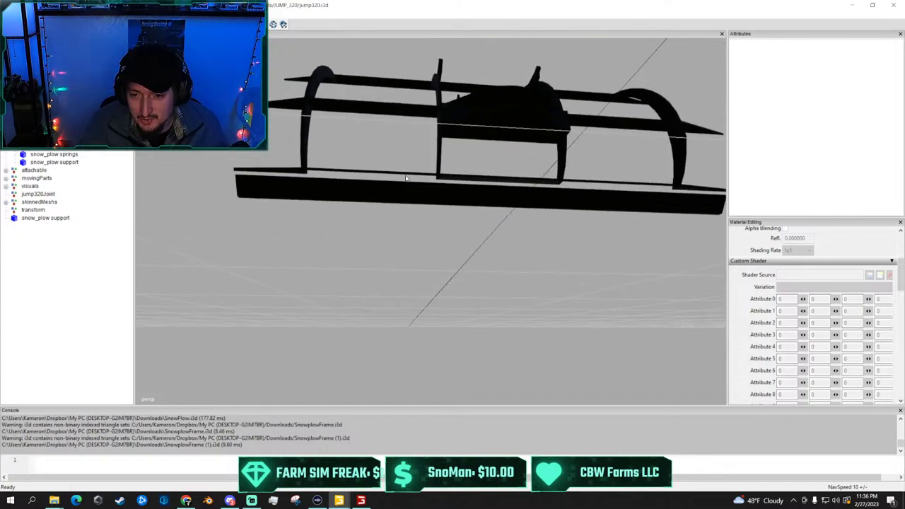
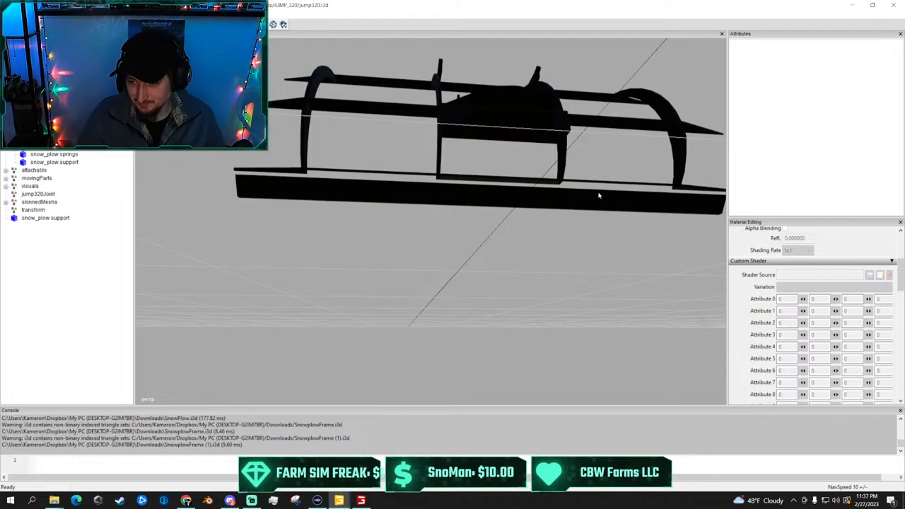
left_click(534, 182)
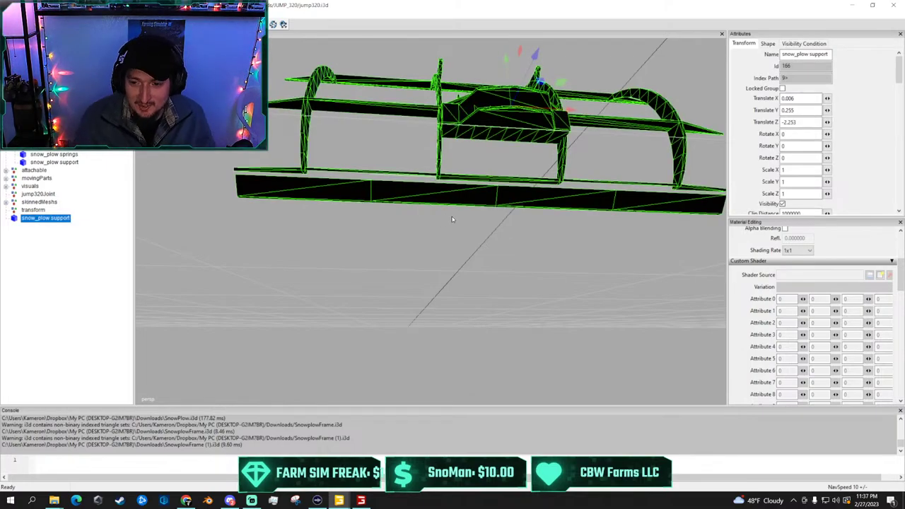
left_click(570, 257)
left_click_drag(589, 235, 592, 205, "alt")
scroll(591, 205, "up", 4)
middle_click_drag(591, 206, 642, 204)
scroll(574, 209, "down", 5)
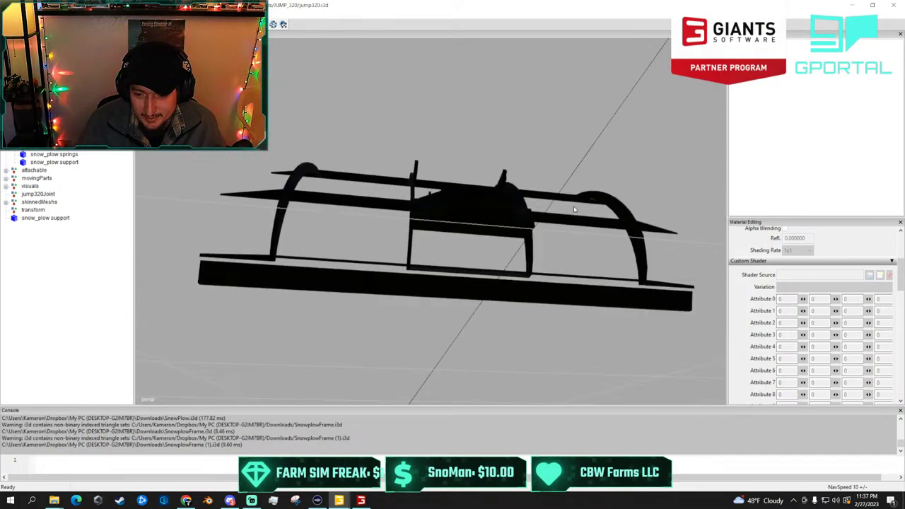
middle_click_drag(573, 206, 719, 136)
Open the deere compact Blender file from the modding stuff folder
left_click(854, 5)
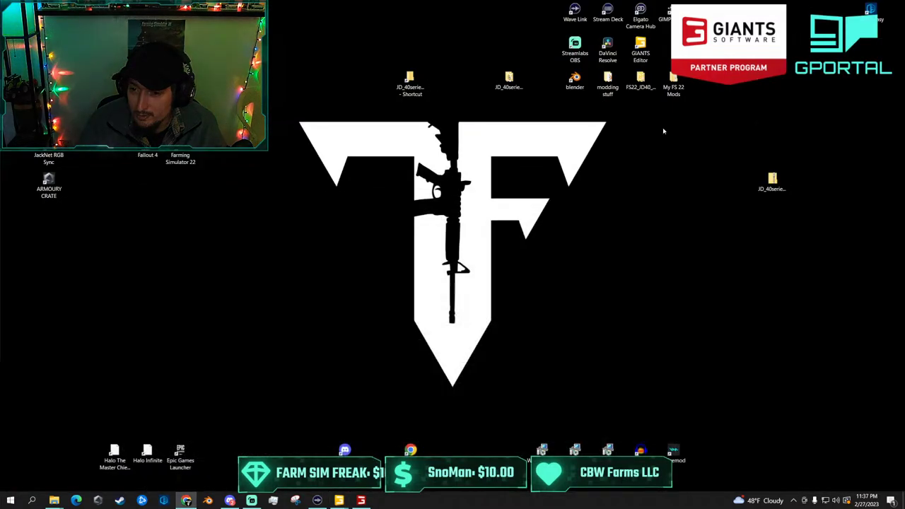
double_click(615, 79)
scroll(492, 242, "down", 10)
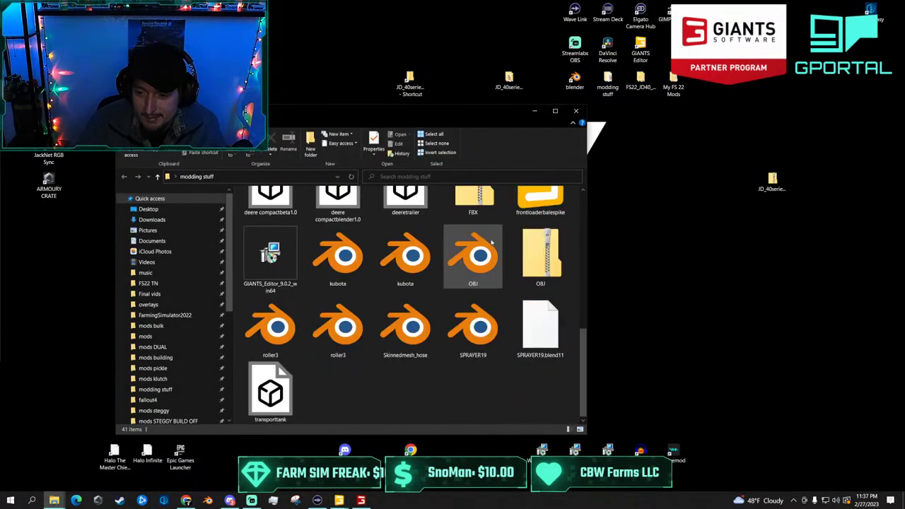
scroll(488, 248, "up", 5)
scroll(481, 276, "down", 2)
scroll(474, 287, "up", 2)
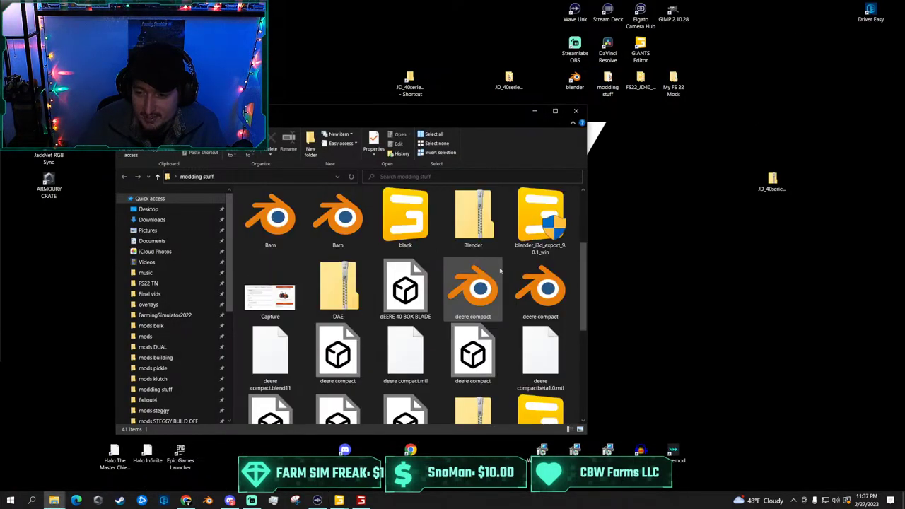
double_click(540, 284)
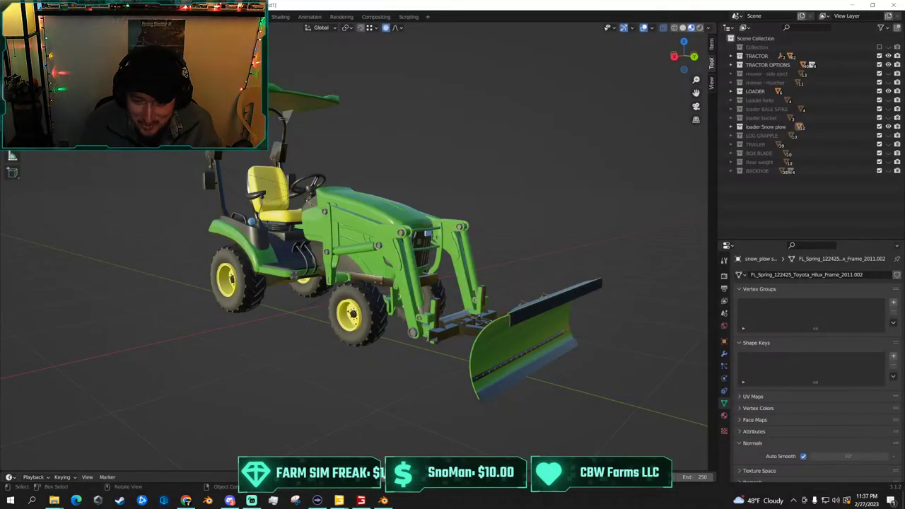
Examine the tractor's loader mount and the attached snow plow from the side and from below
scroll(433, 363, "up", 3)
scroll(444, 367, "up", 4)
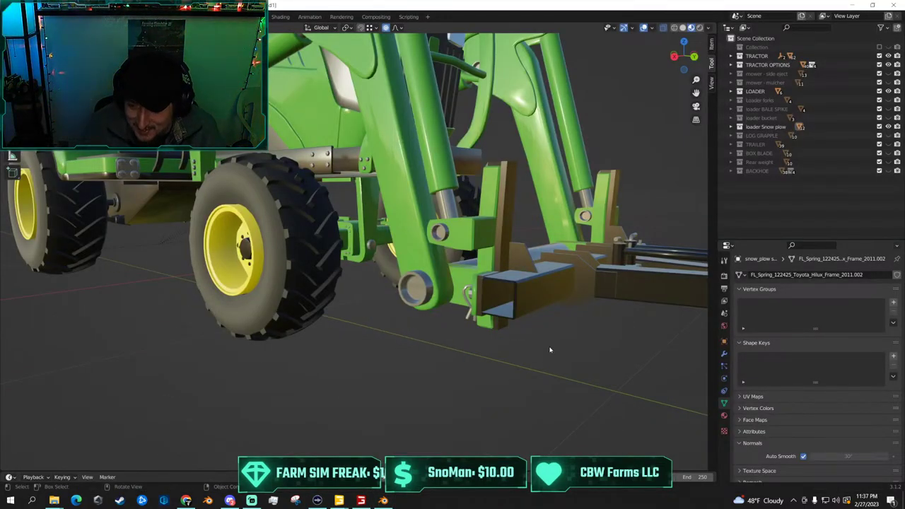
middle_click_drag(550, 349, 649, 348)
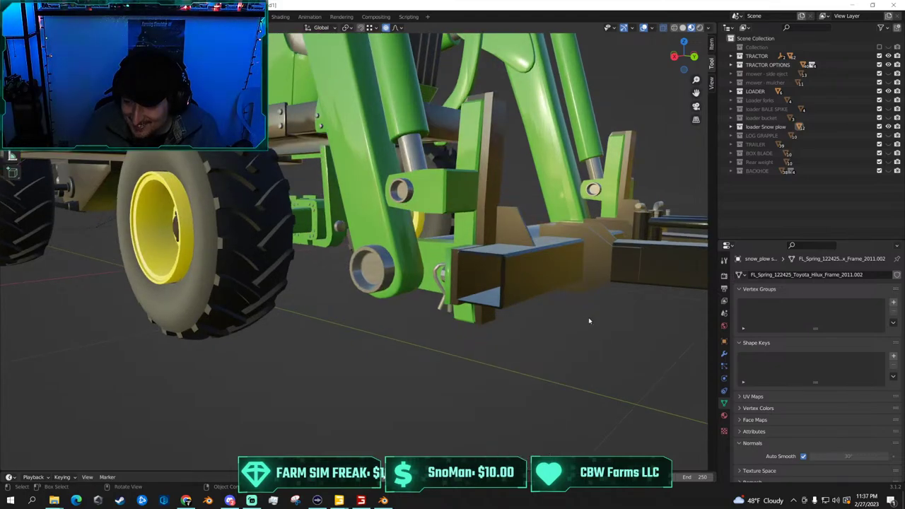
middle_click_drag(538, 324, 610, 330)
scroll(541, 343, "down", 6)
middle_click_drag(542, 344, 510, 346)
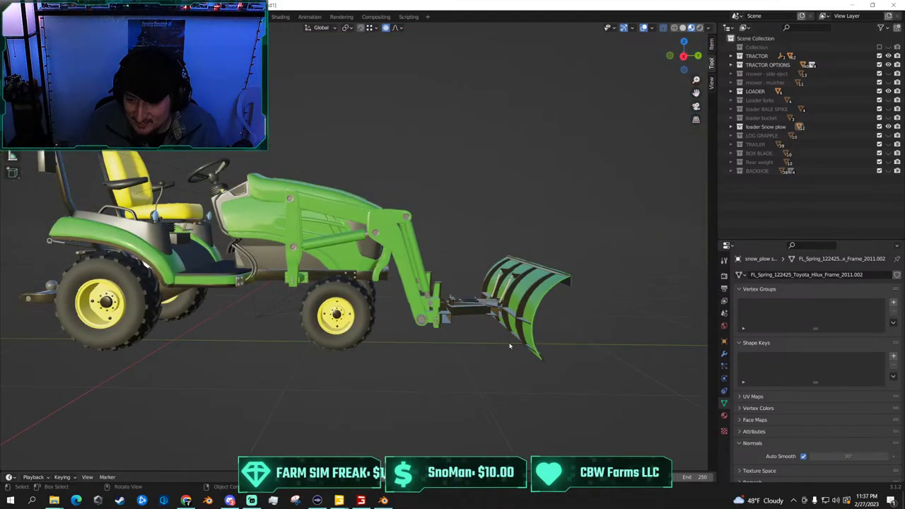
scroll(510, 345, "down", 1)
right_click(500, 350)
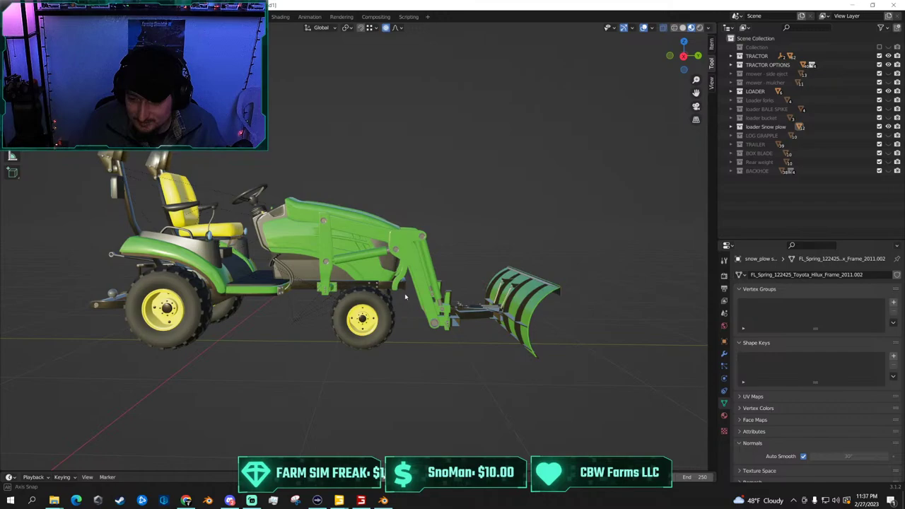
middle_click_drag(405, 297, 212, 259)
scroll(183, 204, "up", 7)
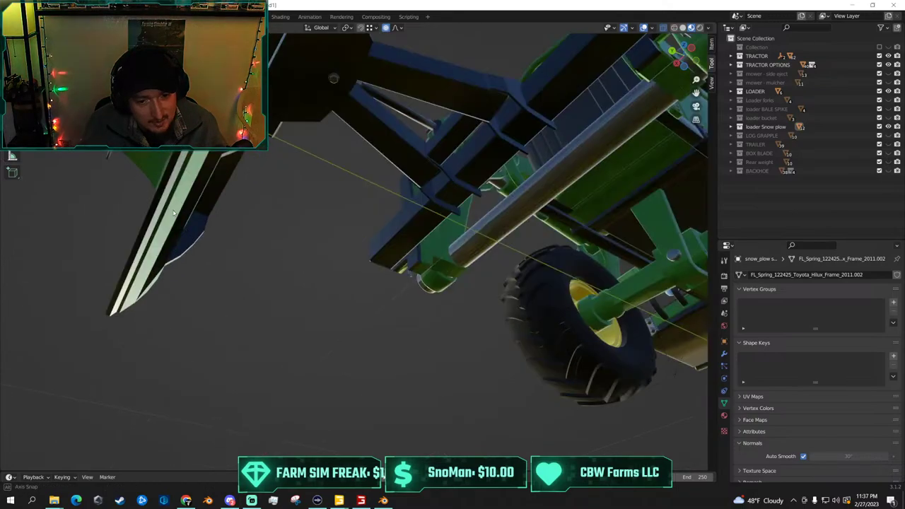
Select the snow_plow support object and examine its lower blade edge and bars from below and from the front
middle_click_drag(174, 213, 168, 221)
middle_click_drag(127, 278, 94, 294)
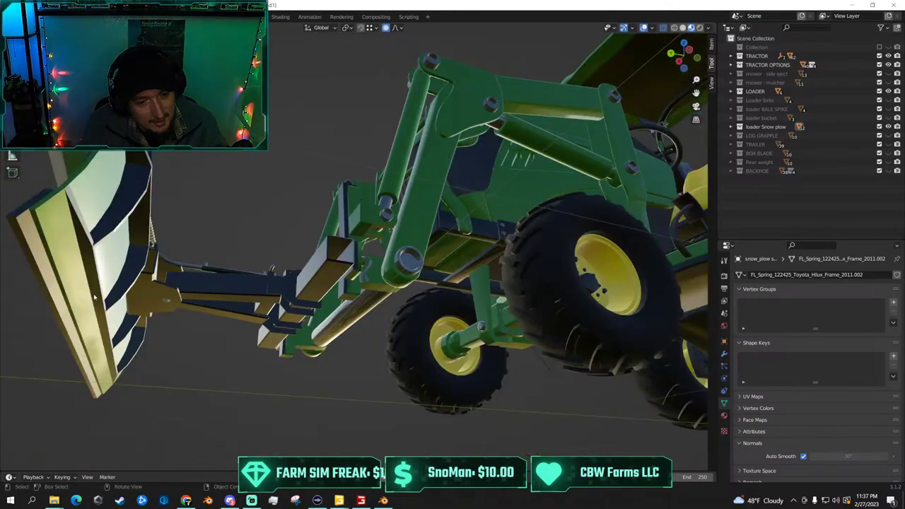
left_click(93, 293)
left_click(183, 369)
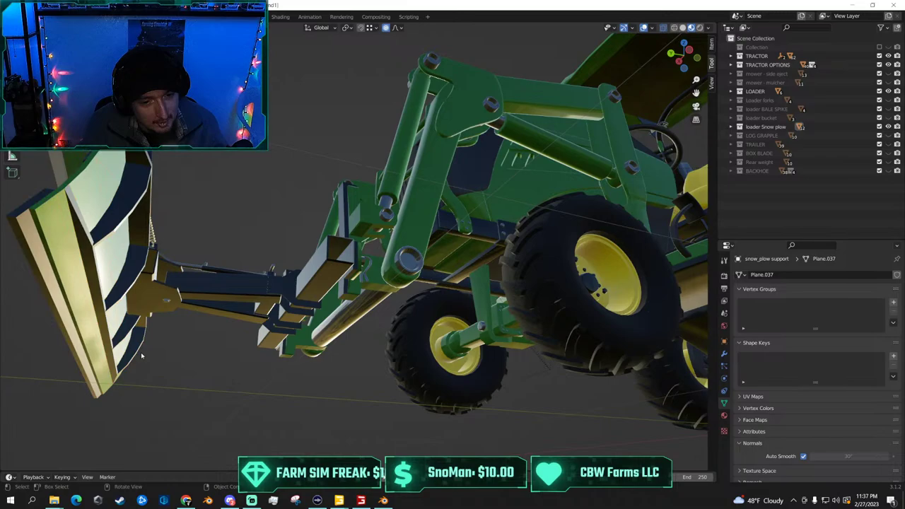
left_click(101, 306)
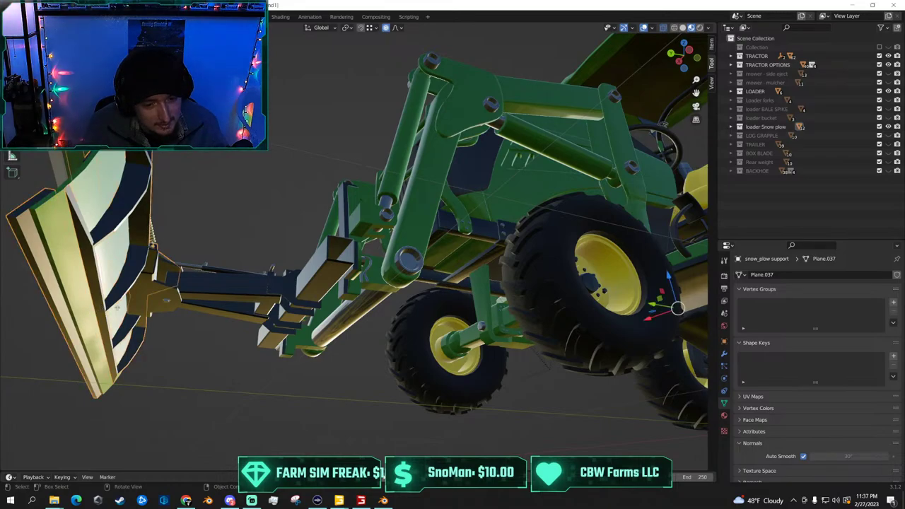
left_click(173, 361)
middle_click_drag(178, 357, 139, 405)
scroll(181, 357, "down", 6)
left_click_drag(696, 92, 860, 36)
scroll(379, 262, "up", 8)
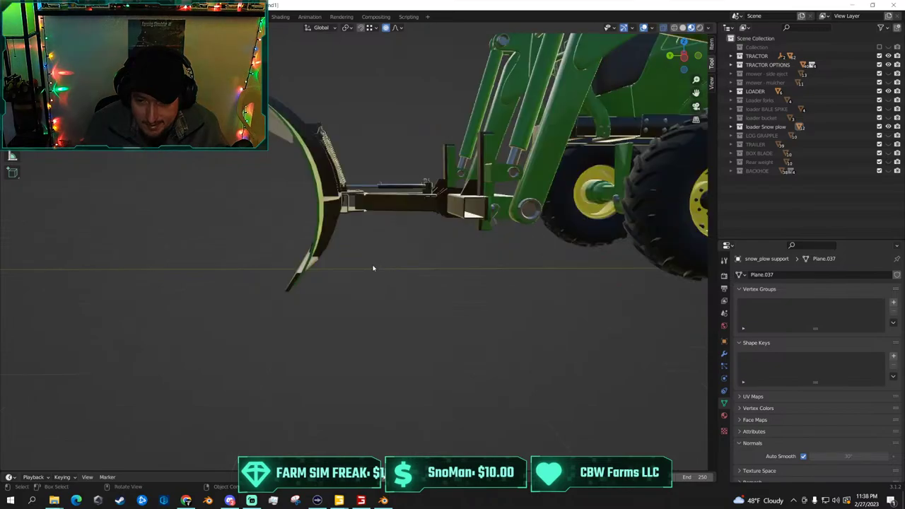
middle_click_drag(366, 271, 324, 277)
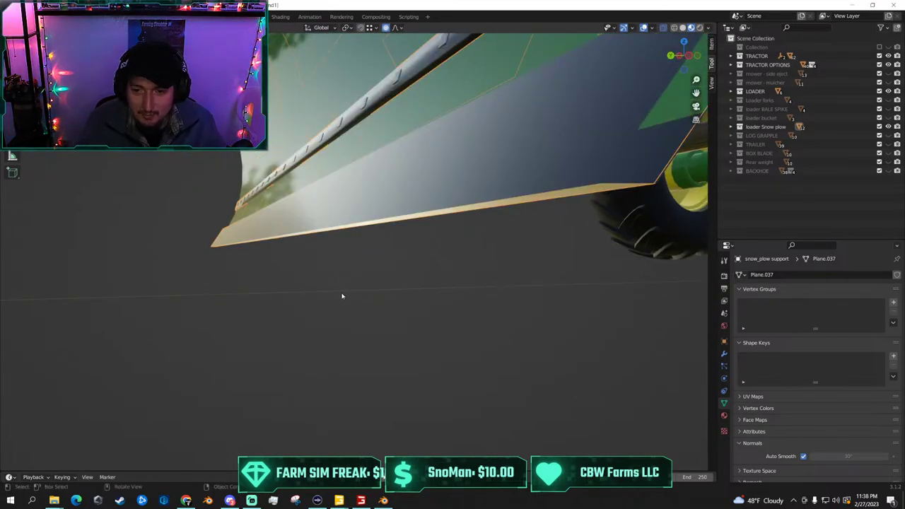
middle_click_drag(347, 311, 362, 248)
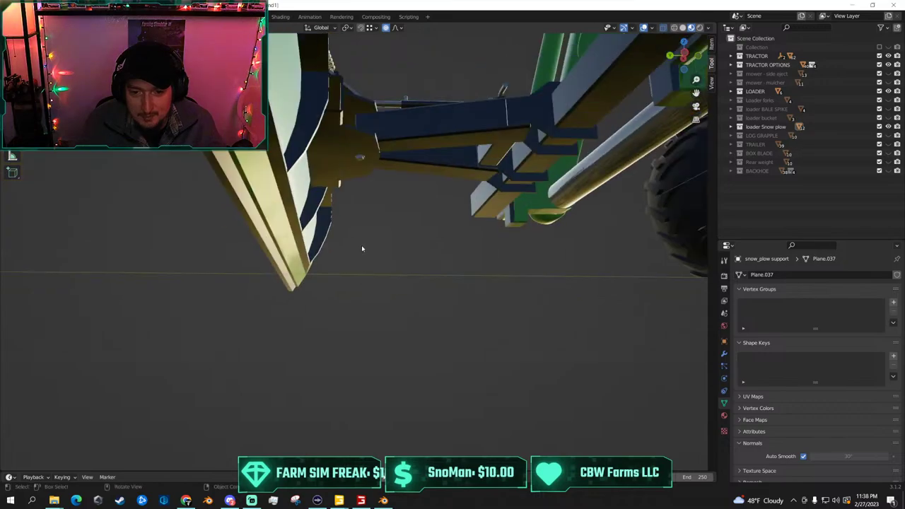
middle_click_drag(309, 193, 295, 186)
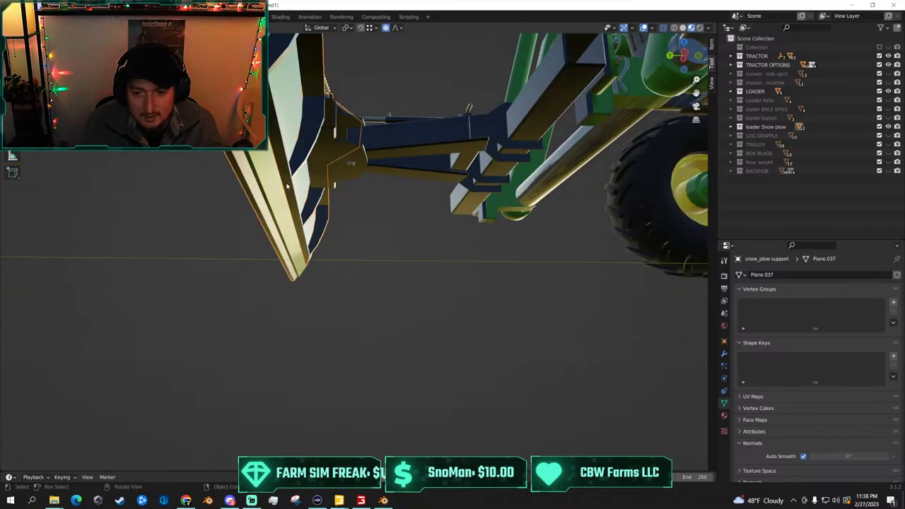
middle_click_drag(317, 241, 350, 269)
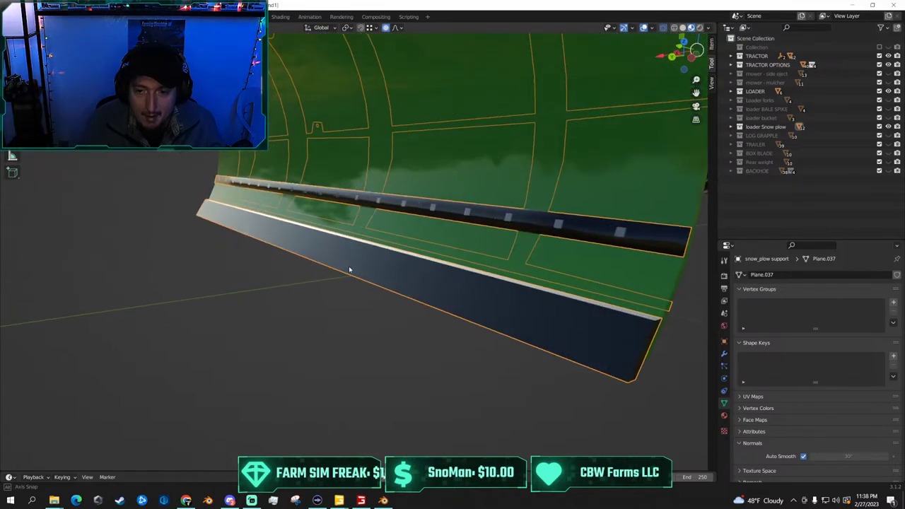
middle_click_drag(421, 300, 343, 235)
In Edit Mode, circle-select the snow_plow support's lower bar faces between the outer and inner ribs
key("Tab")
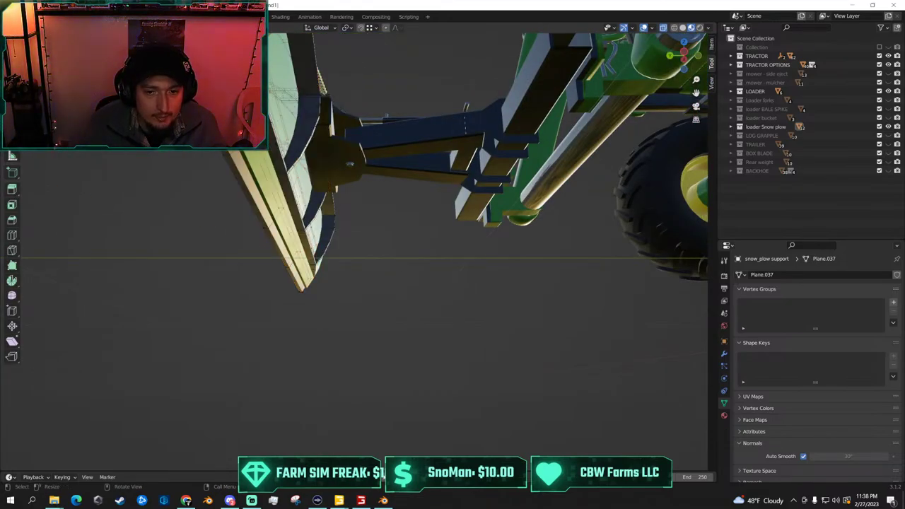
middle_click_drag(178, 169, 223, 165)
key("c")
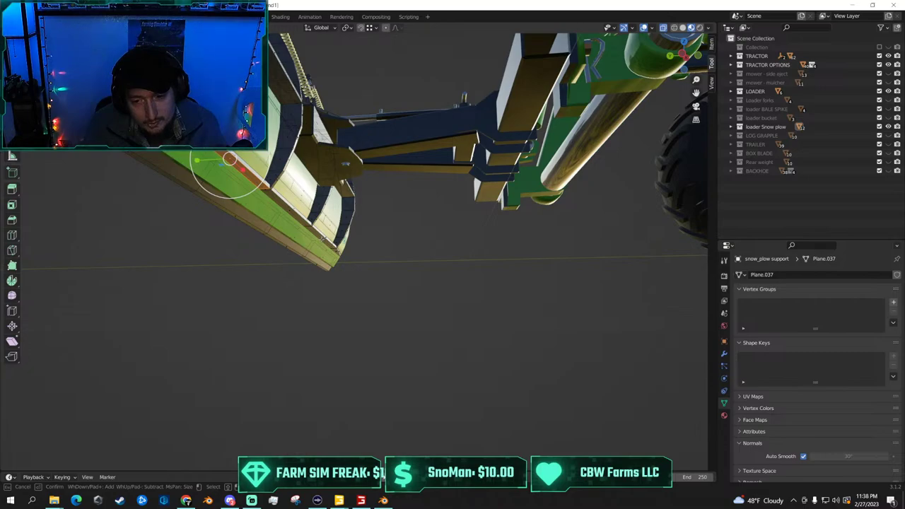
middle_click_drag(319, 253, 272, 245)
middle_click_drag(217, 242, 247, 233)
scroll(271, 244, "up", 3)
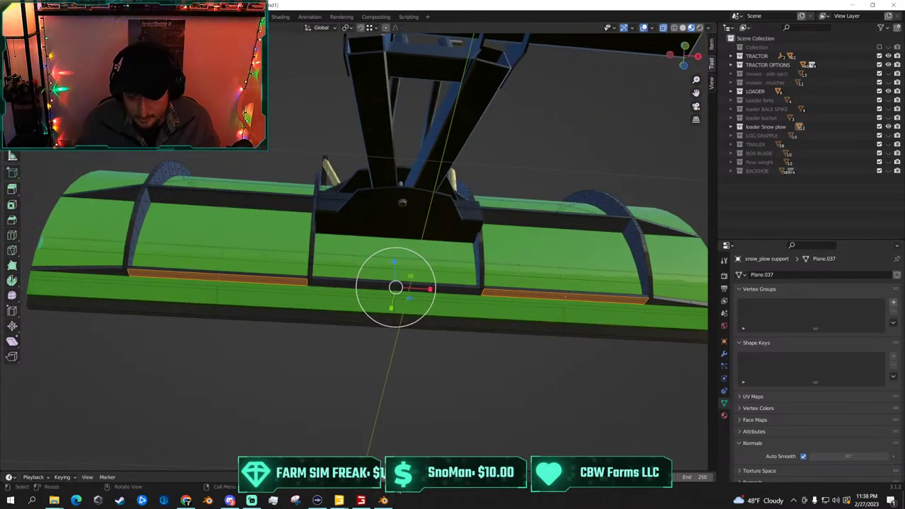
Switch back to GIANTS Editor and compare the imported frame's lower bars with the Blender model from below and behind
mouse_move(338, 500)
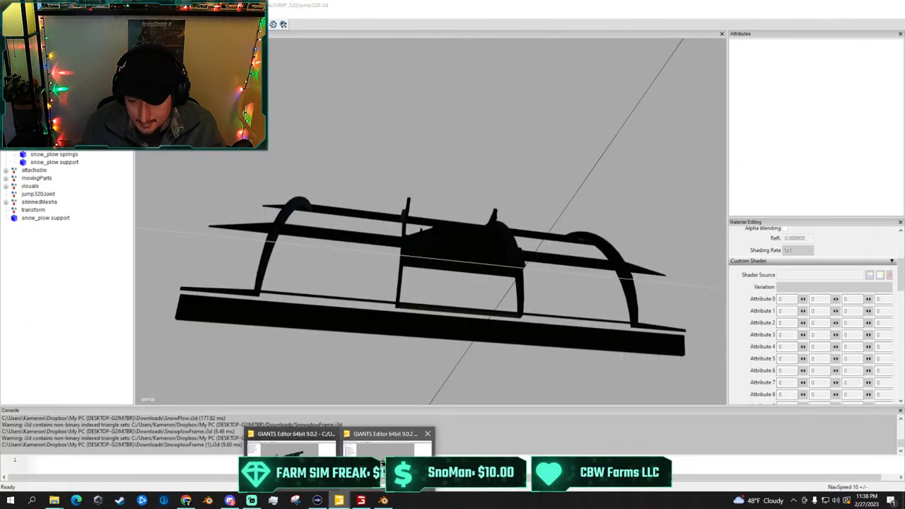
left_click(388, 440)
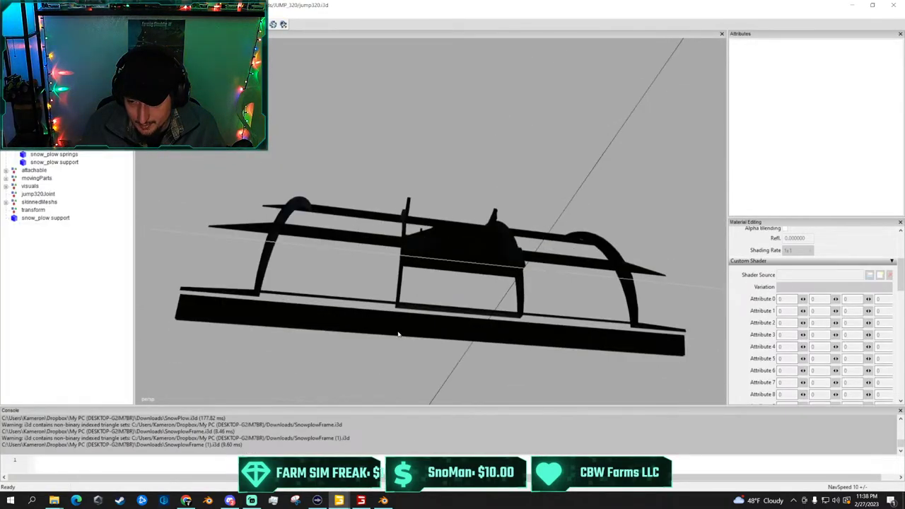
scroll(442, 332, "down", 5)
left_click_drag(421, 344, 313, 283, "alt")
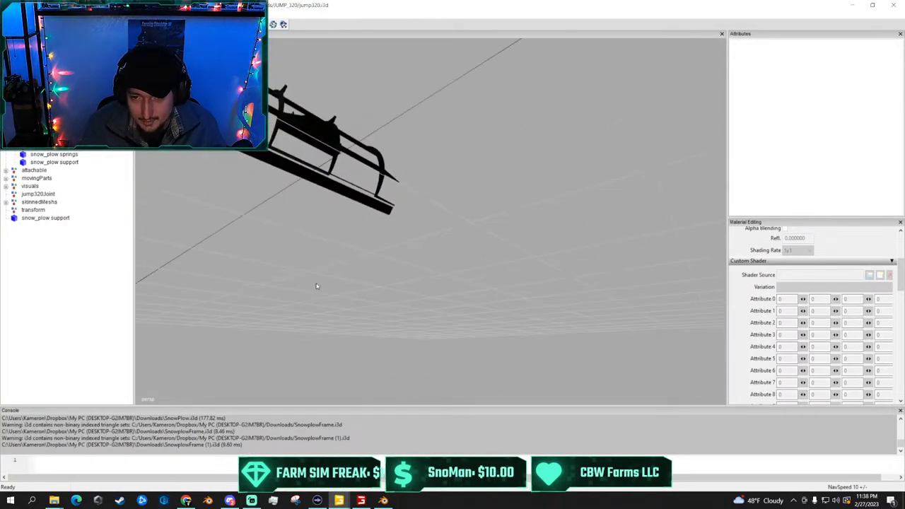
scroll(288, 266, "up", 6)
right_click_drag(362, 340, 518, 310)
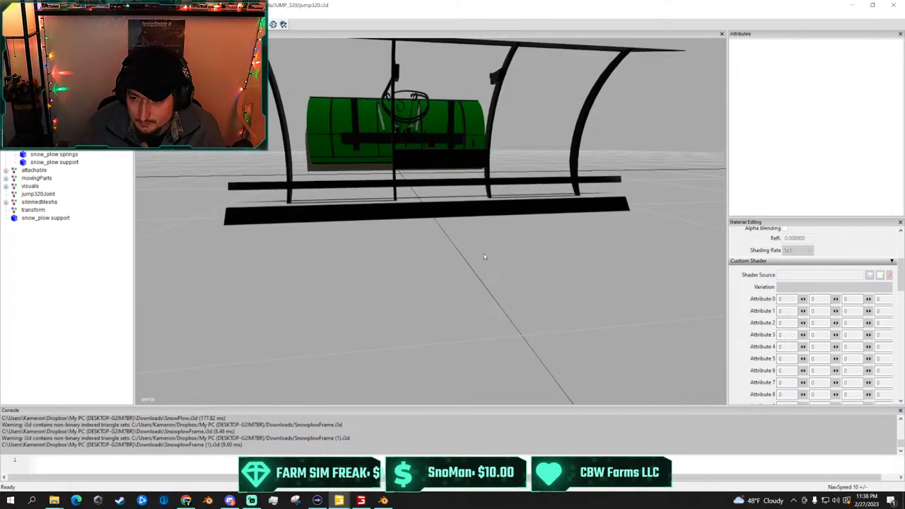
left_click(358, 504)
key("super")
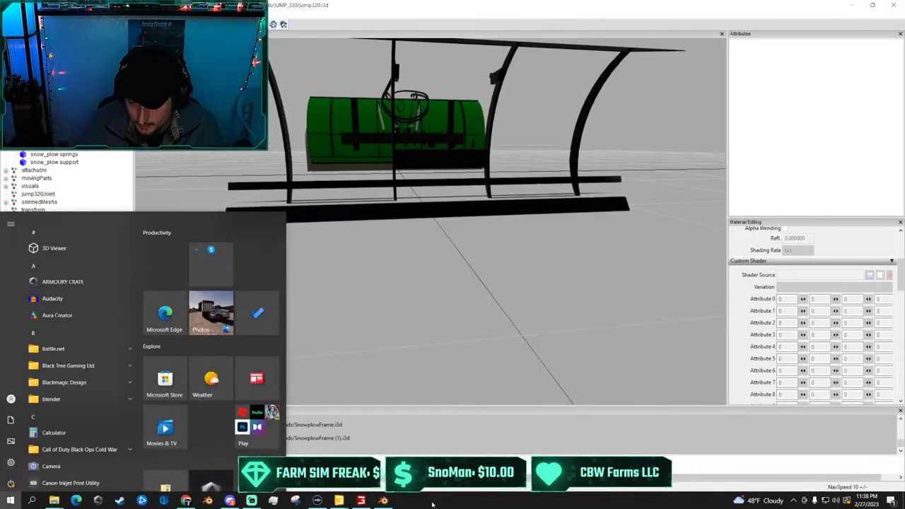
Switch to Blender, hide the snow_plow blade in the loader Snow plow collection, and examine the support frame's lower bars from the side
left_click(383, 500)
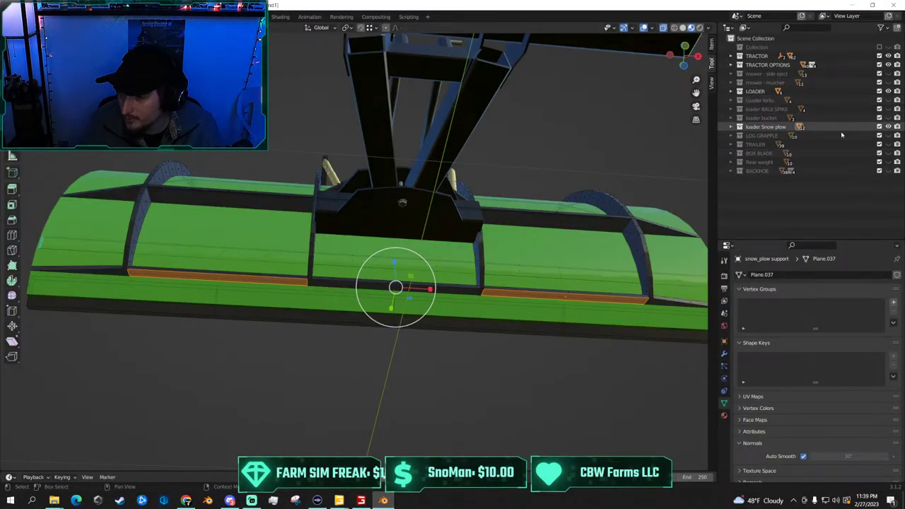
left_click(731, 127)
scroll(848, 126, "down", 3)
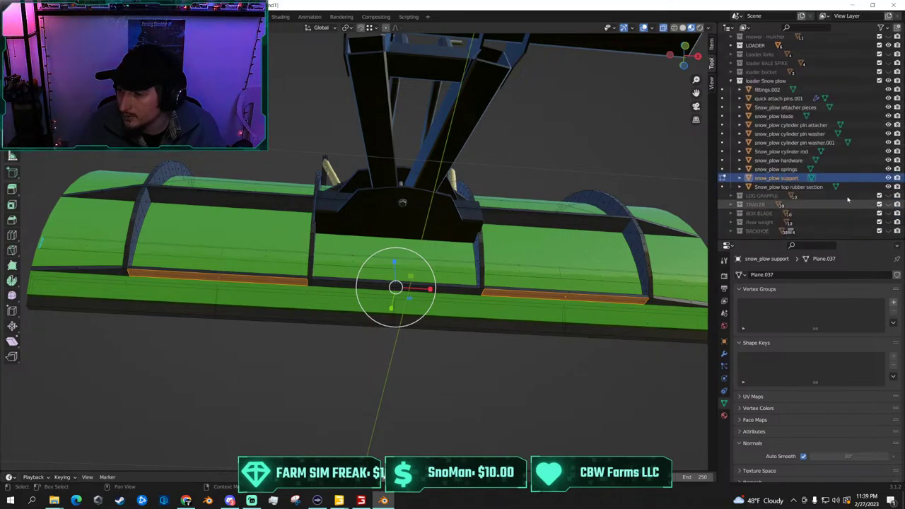
left_click(888, 116)
middle_click_drag(488, 291, 348, 283)
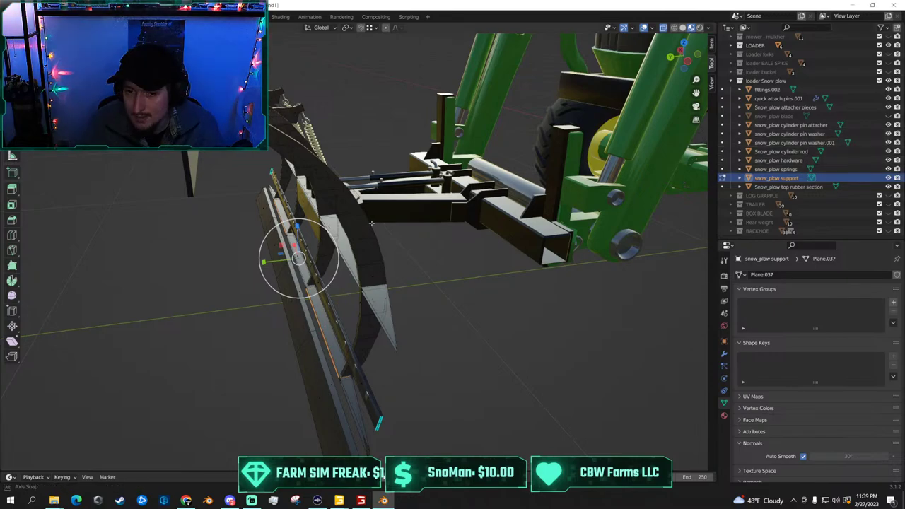
middle_click_drag(384, 224, 506, 318)
Leave Edit Mode on the support and select the snow_plow hardware bolts along the lower bar
key("Tab")
left_click(185, 227)
left_click(596, 325)
left_click(504, 343)
key("Tab")
key("Tab")
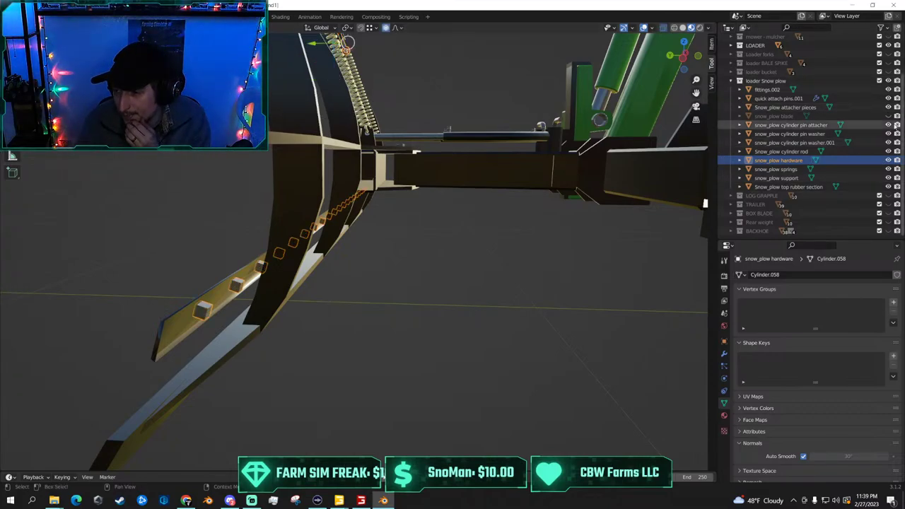
Show the snow_plow blade again and examine the snow_plow hardware bolt row along its lower front bar
left_click(888, 116)
left_click(446, 298)
middle_click_drag(446, 299, 478, 306)
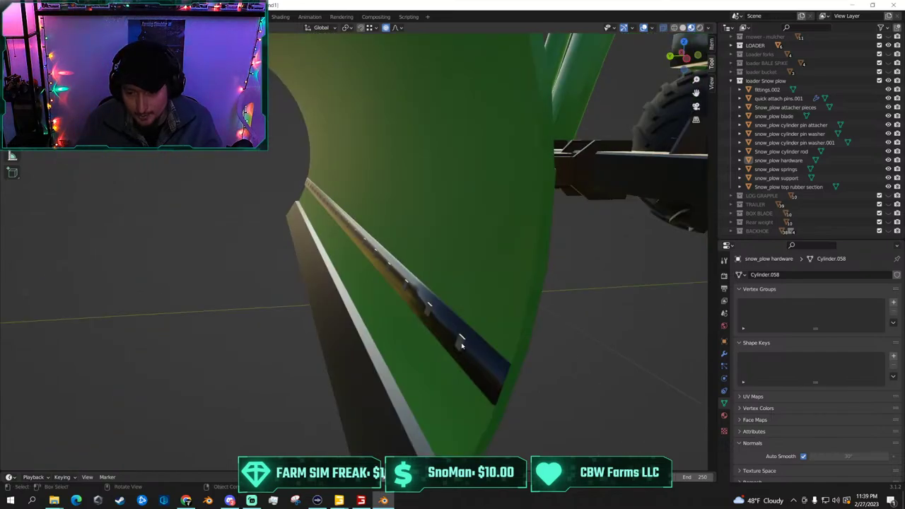
left_click(462, 346)
middle_click_drag(501, 339, 373, 390)
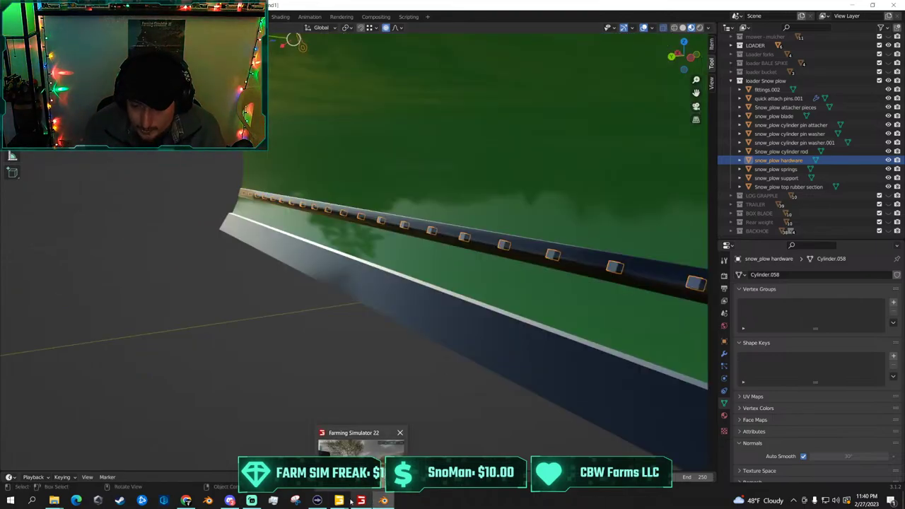
Switch to the GIANTS Editor window with Snow Plow.i3d and examine the plow's ribs, lower bar and blade from behind and in front
mouse_move(339, 500)
left_click(388, 450)
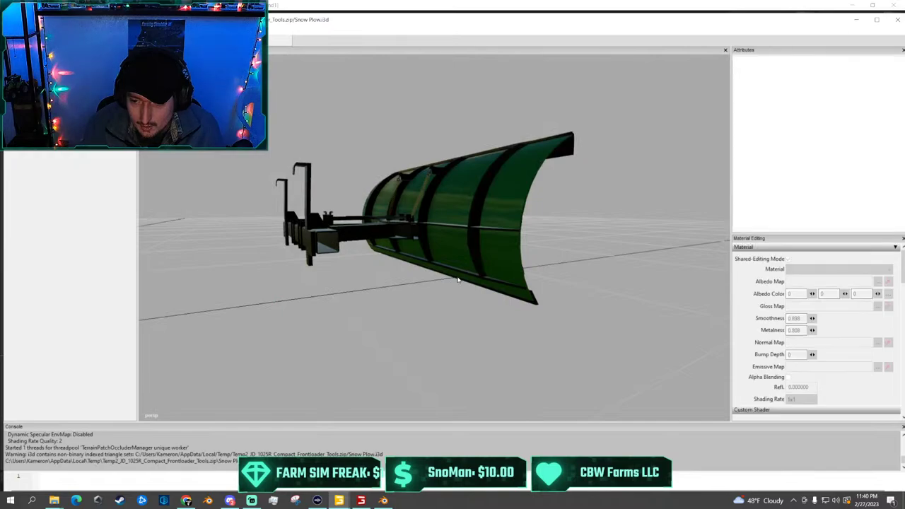
left_click_drag(461, 278, 348, 286, "alt")
scroll(348, 286, "down", 5)
scroll(498, 272, "up", 3)
left_click_drag(497, 273, 558, 265, "alt")
scroll(558, 265, "up", 5)
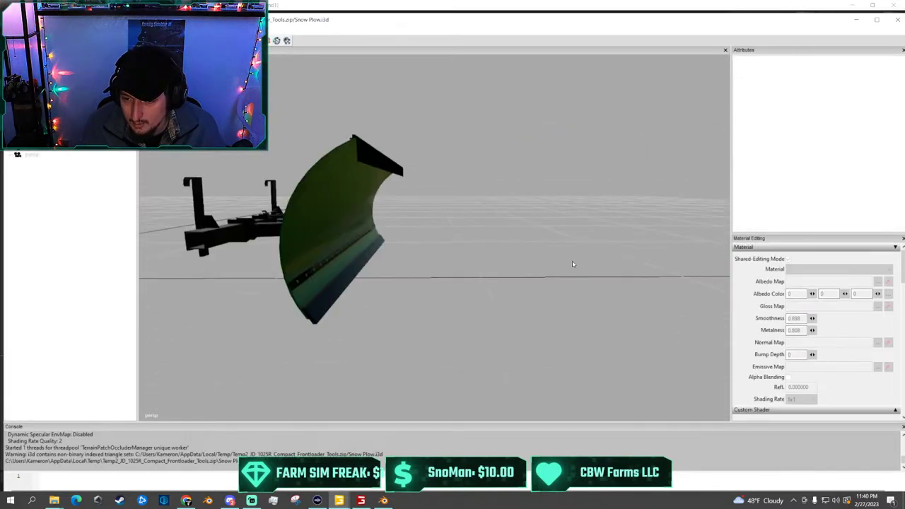
left_click_drag(460, 271, 339, 272, "alt")
scroll(338, 273, "down", 5)
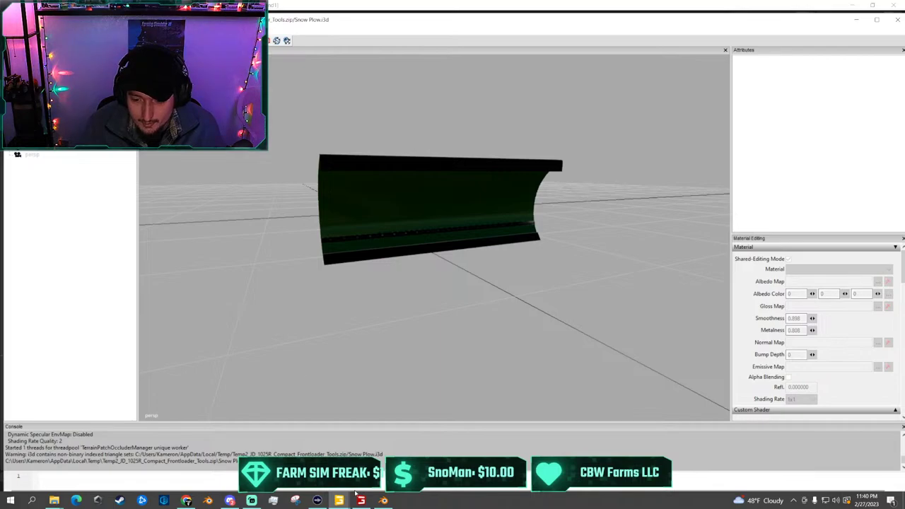
Close the Snow Plow.i3d editor window without saving its changes
left_click(896, 21)
left_click(521, 270)
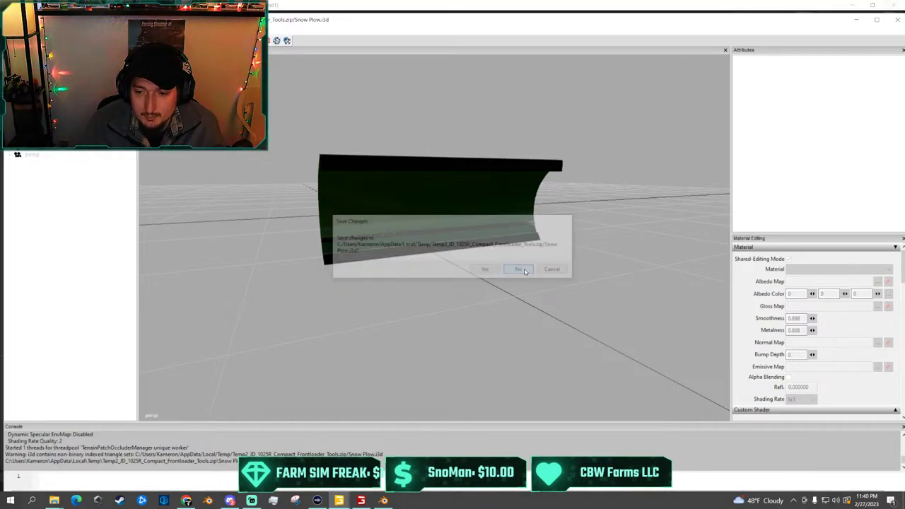
scroll(311, 162, "down", 3)
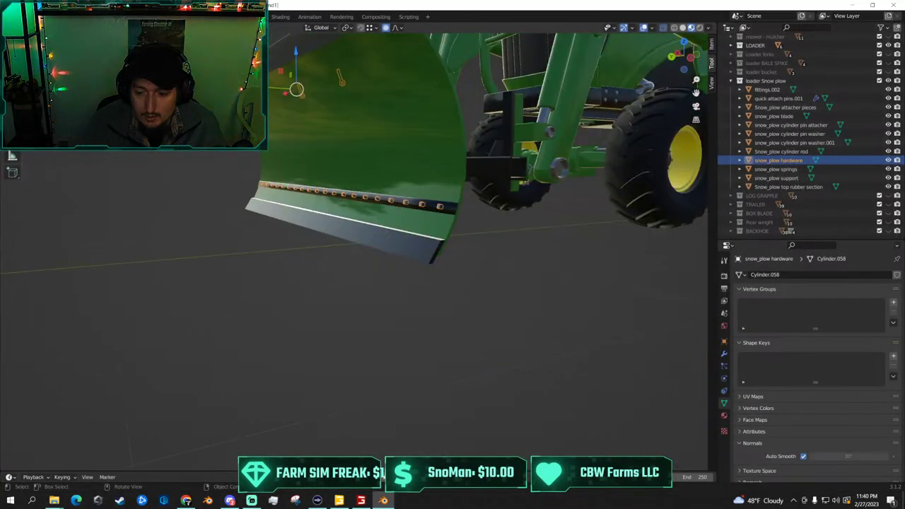
Switch to the jump320.i3d scene and examine the imported support frame beside the snow plow from the end and side
left_click(339, 501)
scroll(335, 170, "down", 5)
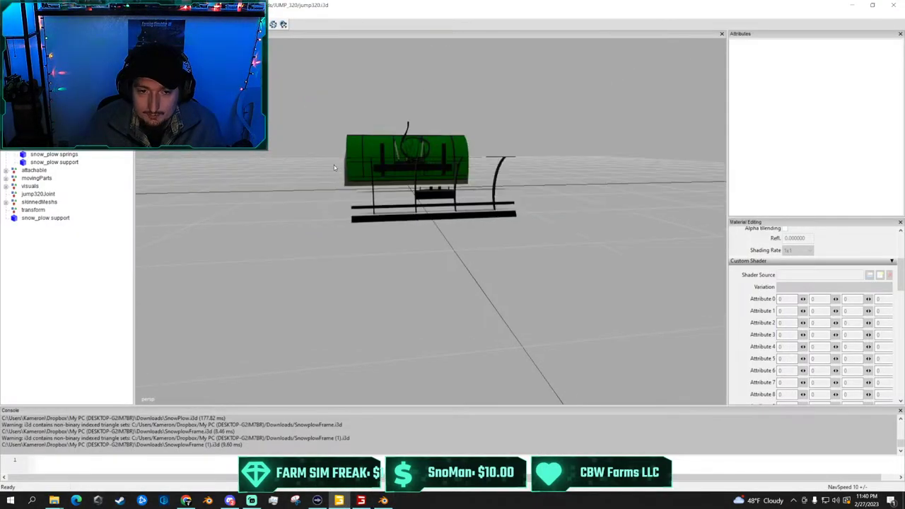
left_click_drag(296, 146, 358, 183, "alt")
scroll(359, 183, "up", 2)
middle_click_drag(359, 183, 684, 205)
left_click_drag(684, 205, 655, 196, "alt")
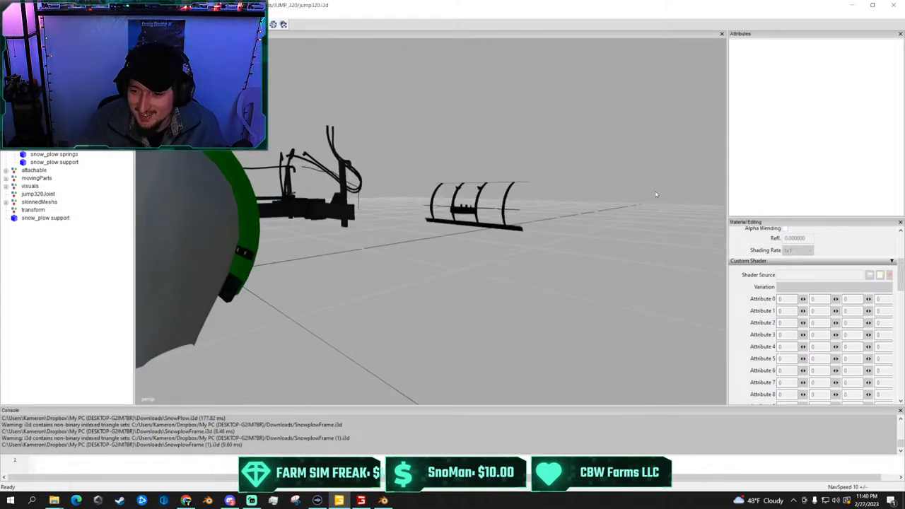
scroll(655, 196, "up", 7)
scroll(415, 176, "down", 3)
left_click_drag(415, 176, 311, 170, "alt")
middle_click_drag(310, 171, 240, 206)
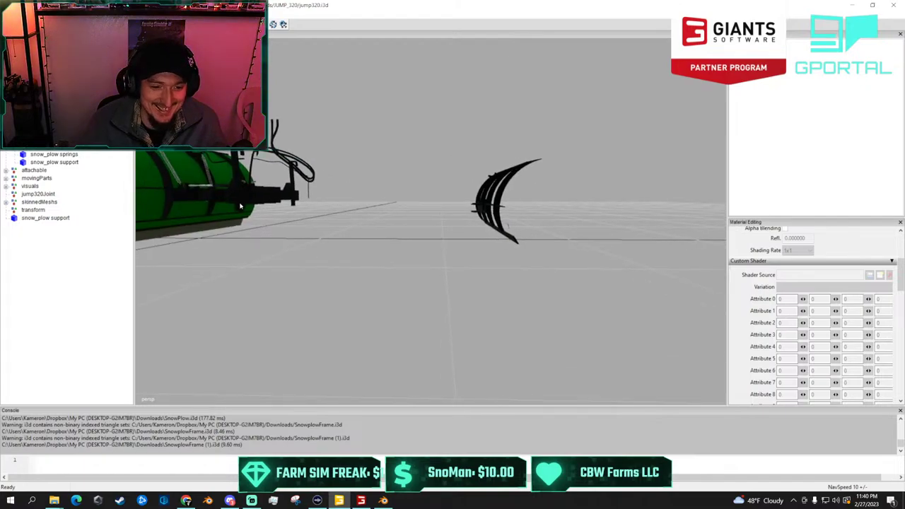
Delete the imported snow_plow support at the scene root and dismiss the GIANTS Editor version selection
left_click(63, 219)
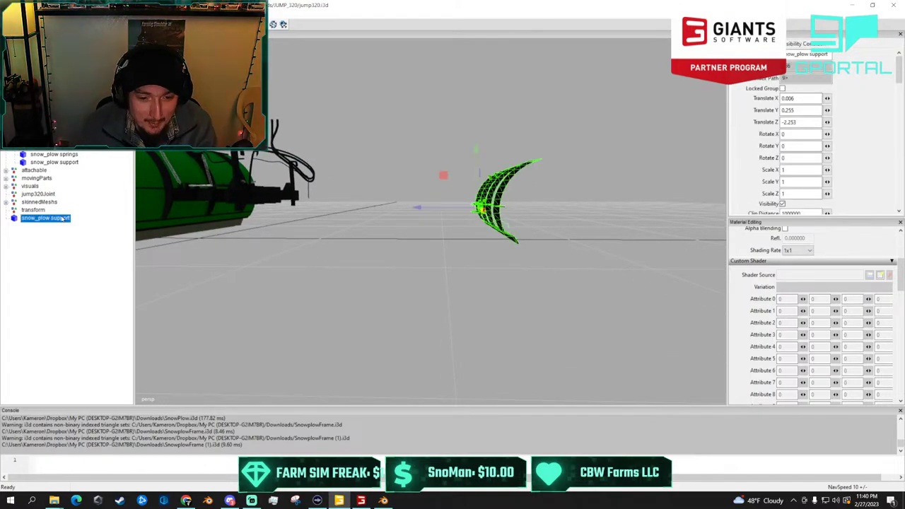
key("Delete")
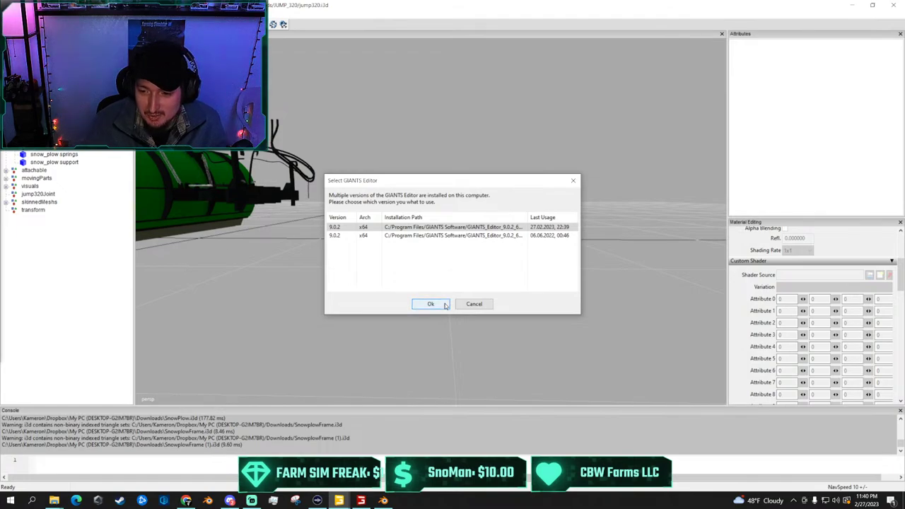
left_click(574, 181)
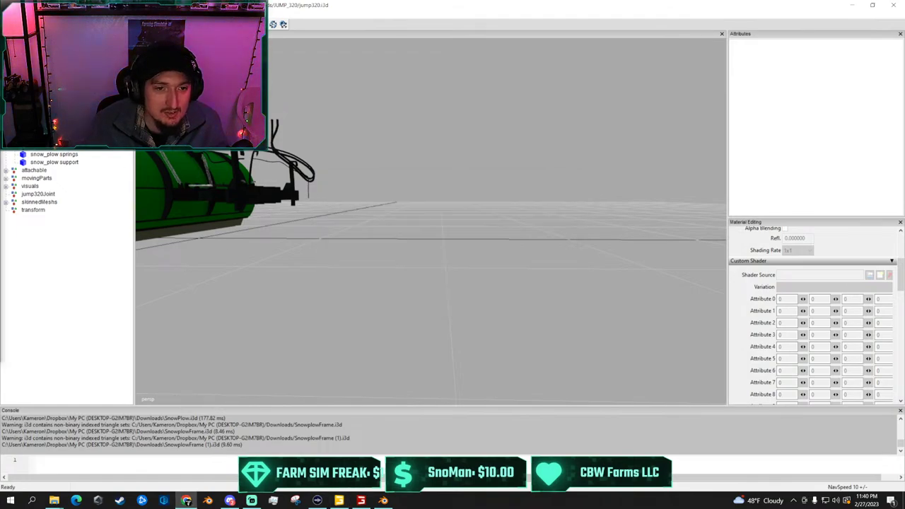
Import SnowplowFrame (2).i3d from the Downloads folder into the scene
left_click(7, 14)
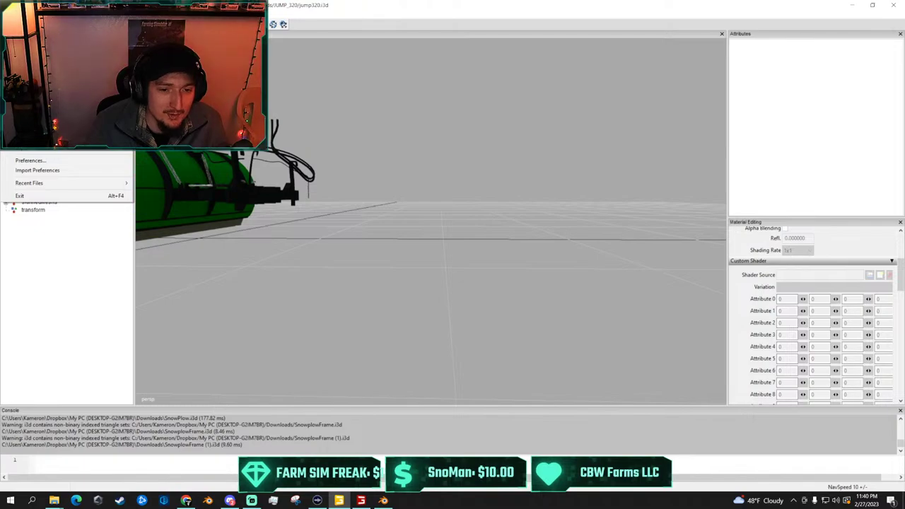
left_click(28, 84)
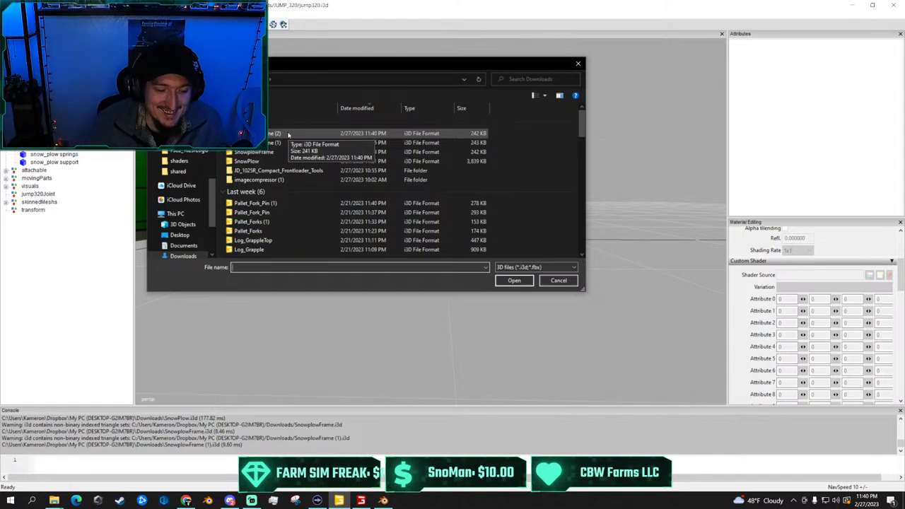
double_click(288, 134)
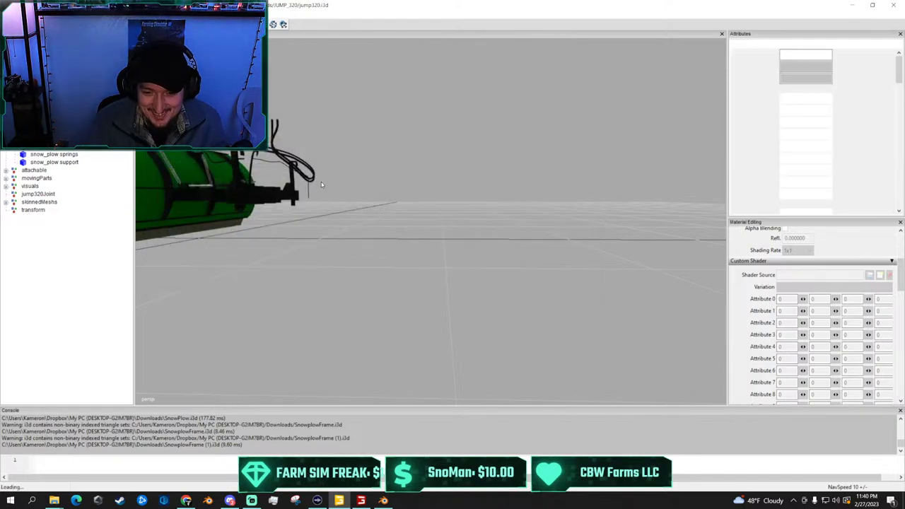
Examine the newly imported support frame's ribs, center bracket and lower bars from the front and side
left_click_drag(317, 182, 616, 198, "alt")
scroll(514, 216, "up", 10)
scroll(616, 198, "up", 5)
left_click_drag(503, 197, 467, 185, "alt")
scroll(325, 212, "down", 4)
scroll(293, 221, "up", 5)
right_click_drag(466, 185, 614, 231)
scroll(637, 239, "up", 4)
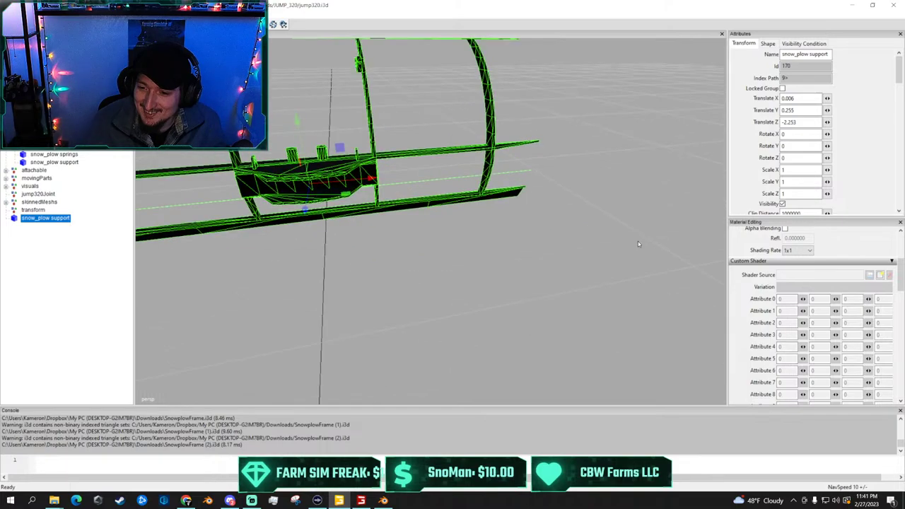
left_click_drag(638, 242, 414, 207, "alt")
scroll(409, 205, "down", 5)
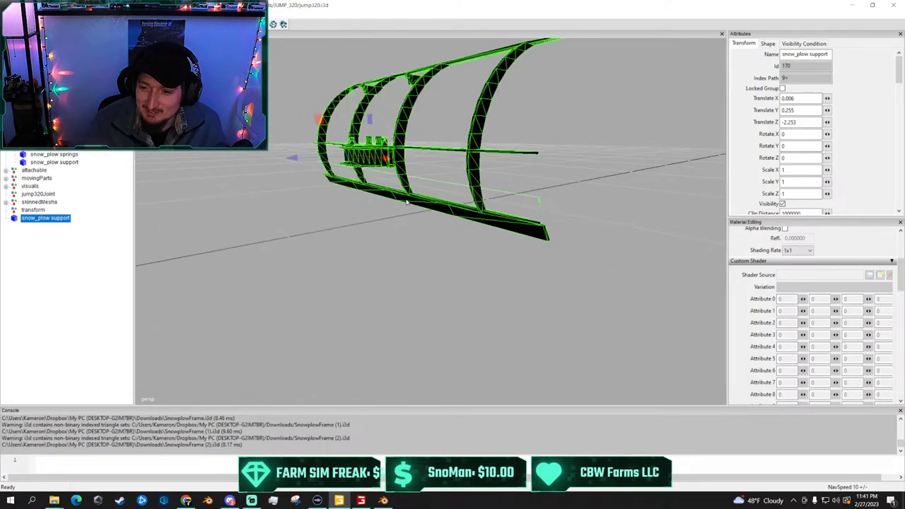
right_click(406, 201)
left_click(365, 210)
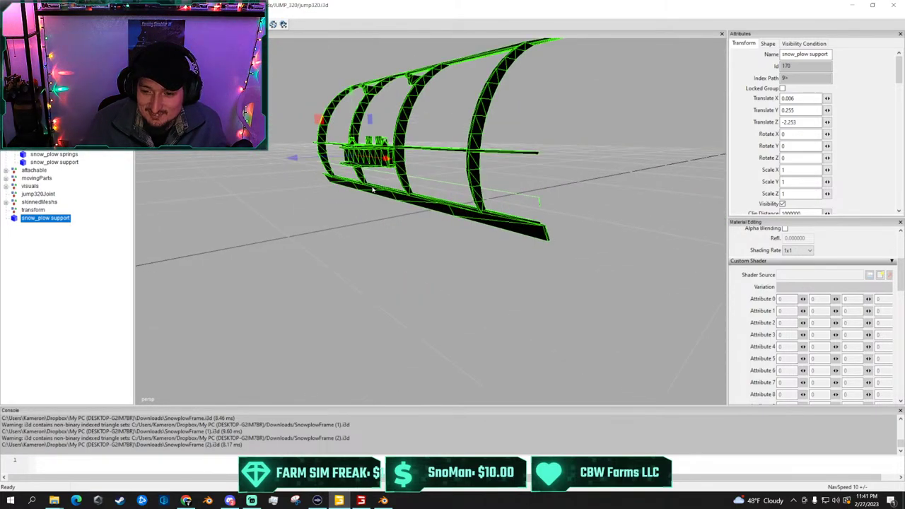
Examine the new frame's curved ribs and lower edge up close and end-on, in line with the plow
scroll(372, 189, "up", 3)
left_click_drag(373, 190, 575, 141, "alt")
scroll(303, 171, "up", 3)
scroll(463, 175, "down", 5)
scroll(522, 181, "up", 4)
scroll(481, 143, "up", 3)
scroll(369, 158, "down", 5)
left_click_drag(477, 143, 384, 175, "alt")
scroll(346, 177, "up", 3)
scroll(421, 165, "up", 2)
scroll(385, 175, "down", 1)
scroll(384, 175, "up", 1)
scroll(385, 175, "down", 1)
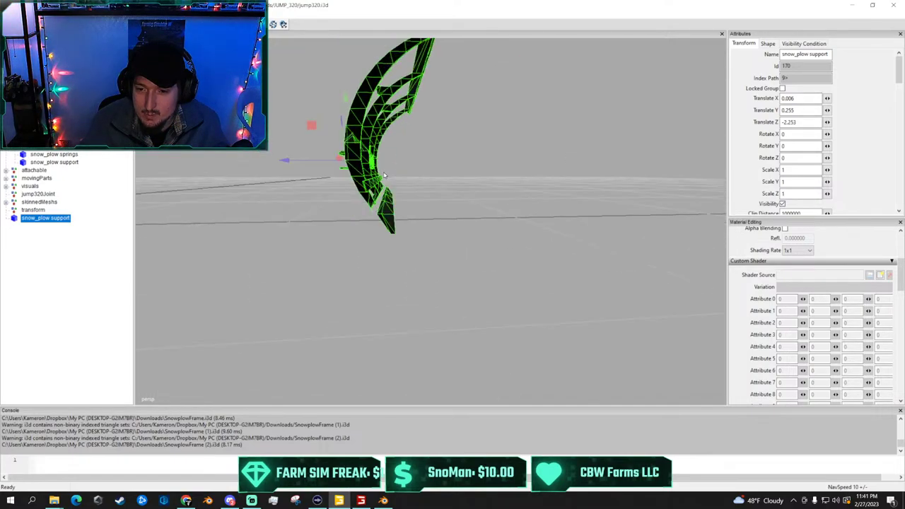
scroll(385, 176, "down", 3)
left_click_drag(385, 175, 355, 174, "alt")
scroll(354, 174, "up", 1)
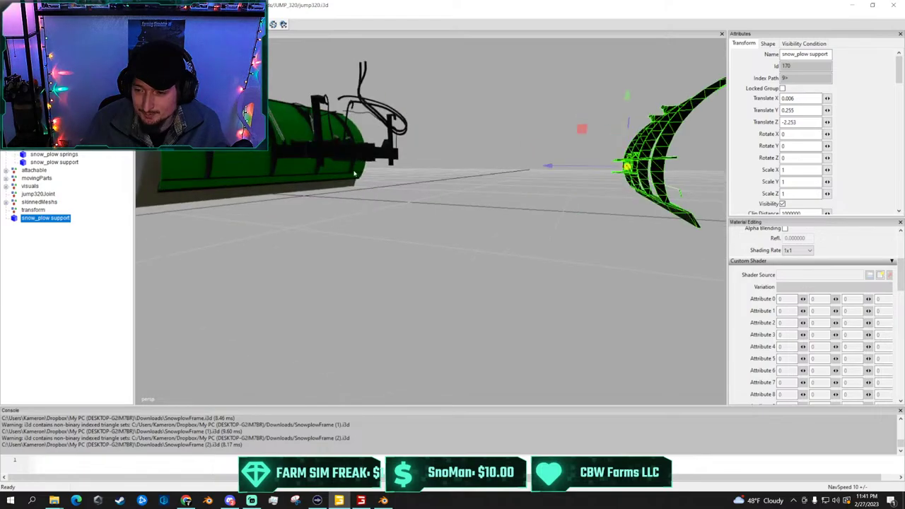
Deselect the new frame to examine its solid ribs and lower bar ends, then select it again
right_click_drag(355, 173, 516, 172)
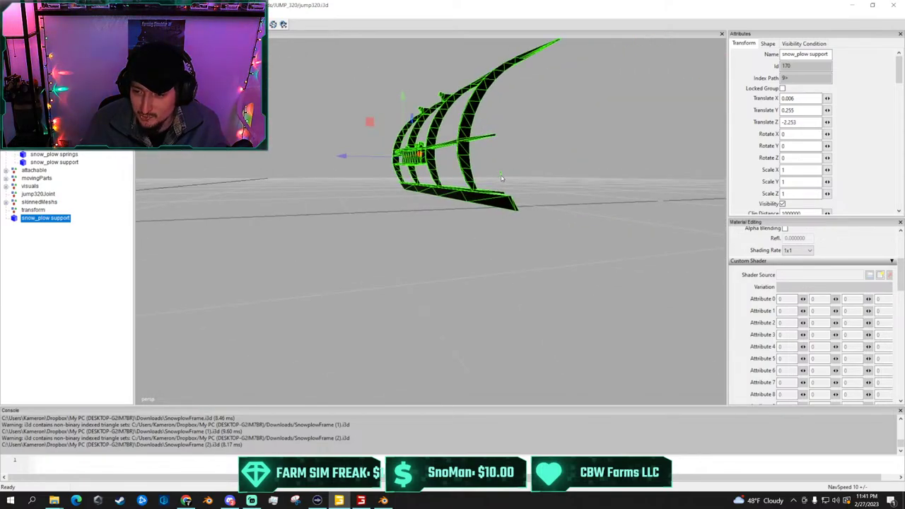
left_click(513, 175)
scroll(513, 175, "up", 2)
scroll(513, 175, "down", 1)
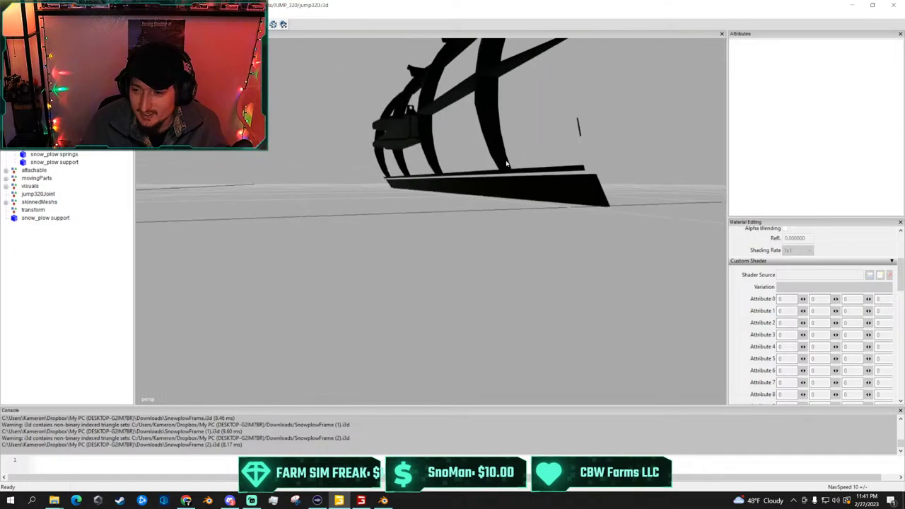
right_click_drag(513, 176, 526, 107)
scroll(527, 105, "up", 1)
left_click_drag(505, 139, 478, 173, "alt")
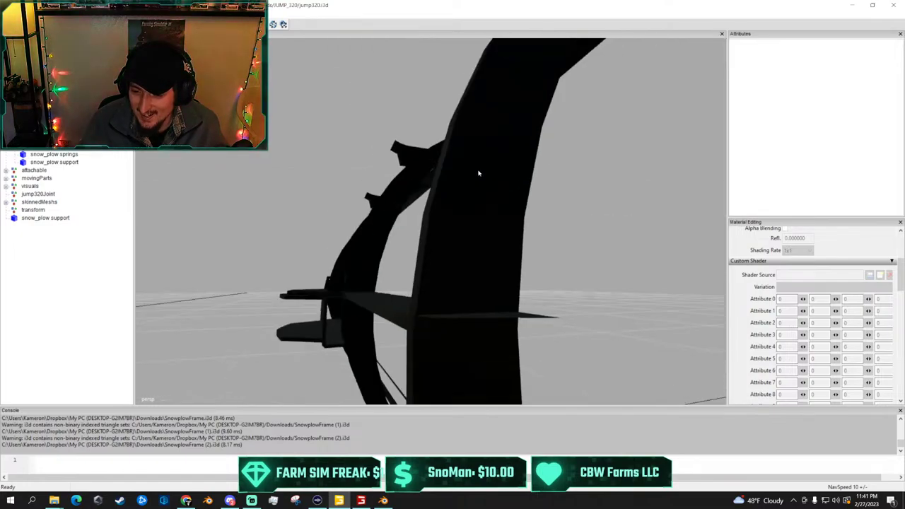
scroll(479, 173, "down", 1)
right_click_drag(478, 173, 497, 191)
left_click(448, 250)
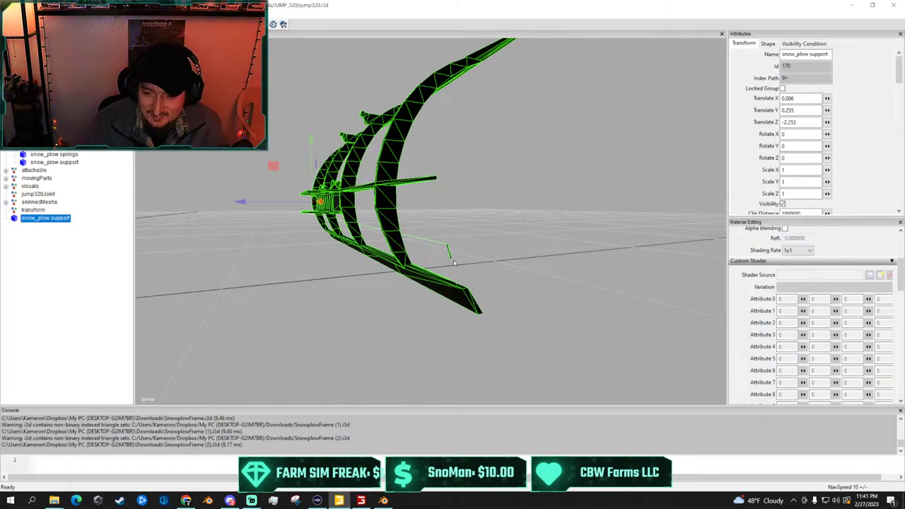
Examine the wireframe of the new frame's lower bars and blade edge from the front, then clear the selection
scroll(455, 264, "down", 5)
key("f")
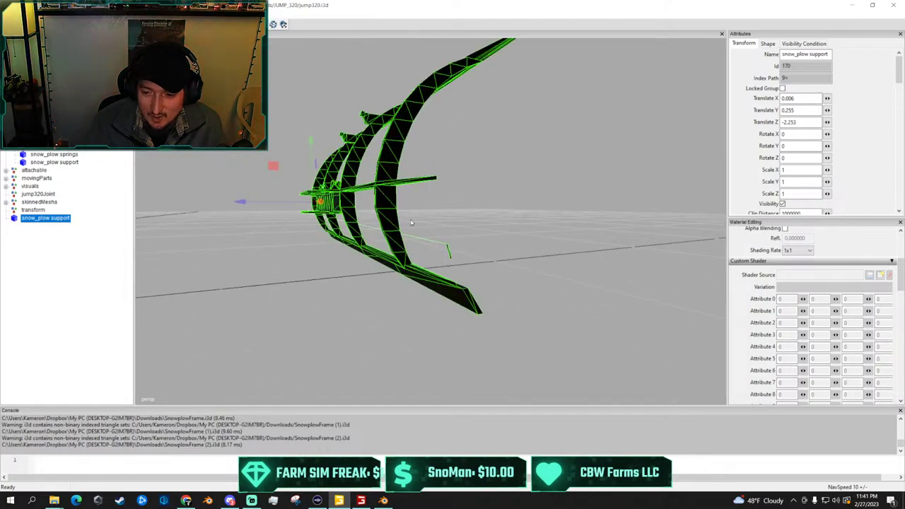
left_click_drag(412, 222, 263, 234, "alt")
scroll(335, 221, "up", 5)
scroll(263, 234, "down", 2)
scroll(263, 235, "up", 2)
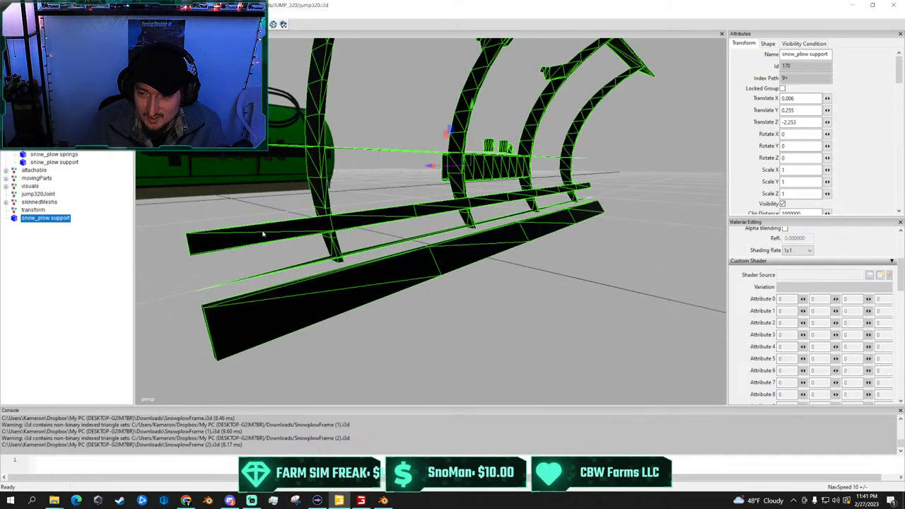
right_click_drag(262, 233, 250, 233)
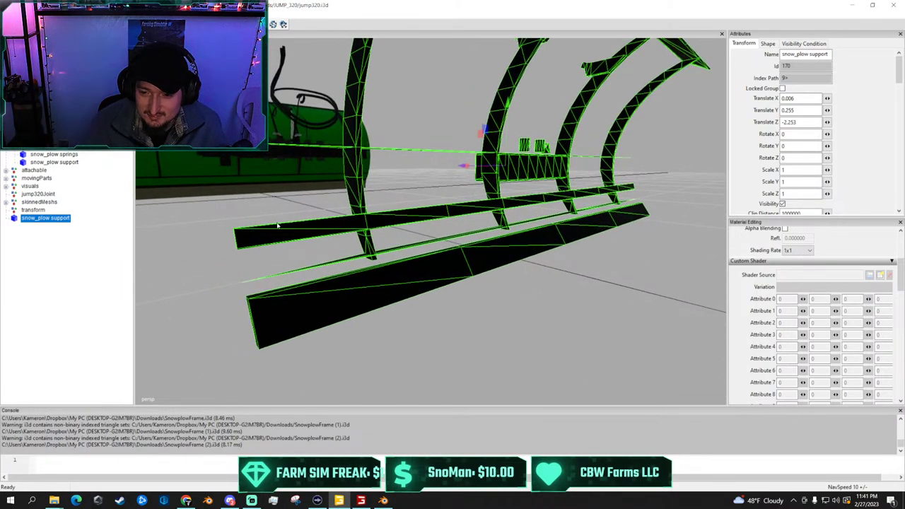
left_click(504, 309)
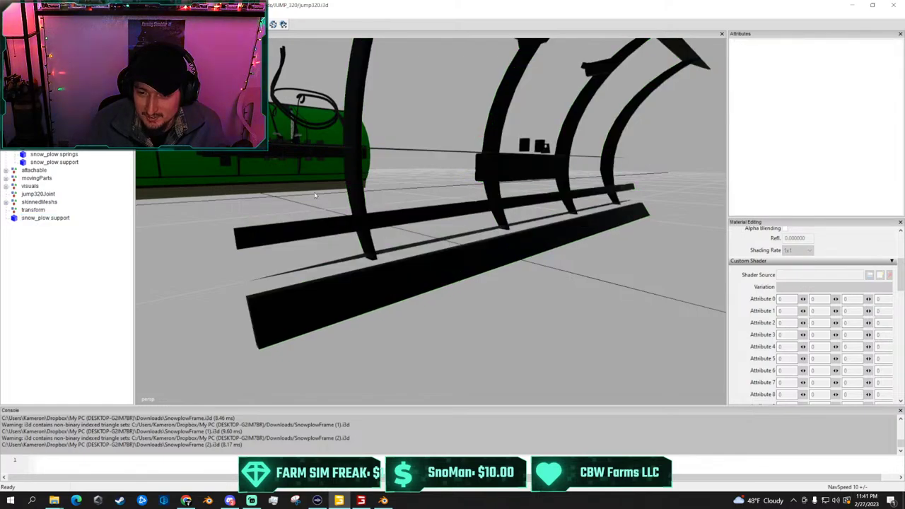
Inspect the outer end of the new frame's lower bars from behind and reselect the snow_plow support
scroll(320, 197, "down", 3)
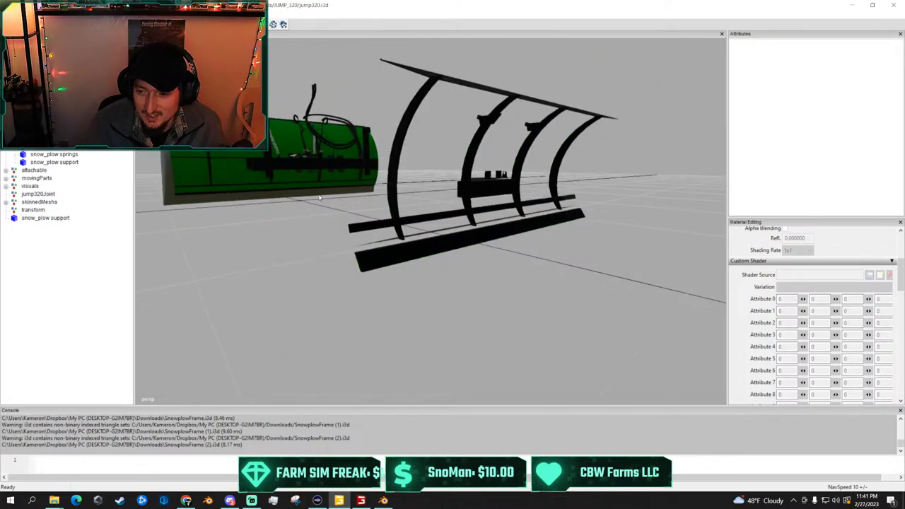
left_click_drag(320, 198, 361, 184, "alt")
scroll(264, 192, "up", 3)
right_click_drag(360, 184, 489, 193)
left_click(452, 293)
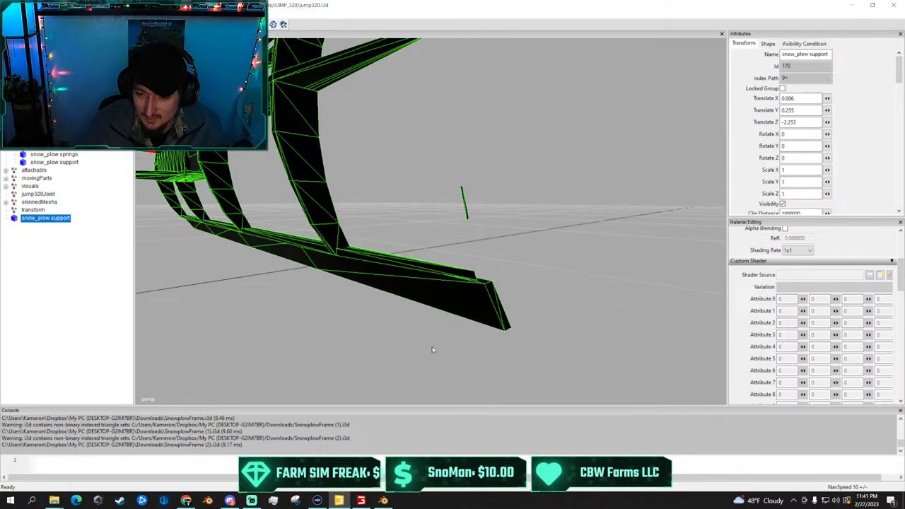
Switch to Blender and hide the snow_plow blade to examine the lower bars behind it from both ends of the plow
left_click(383, 501)
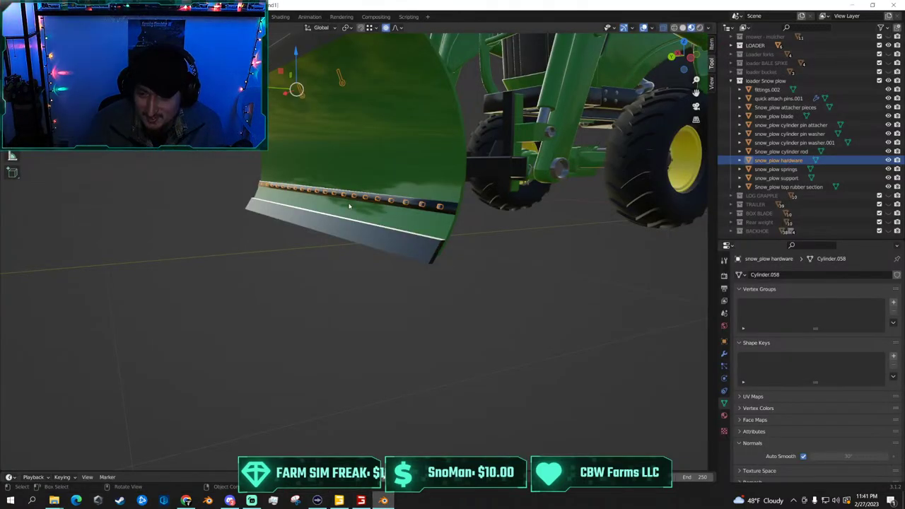
right_click(221, 179)
left_click(216, 170)
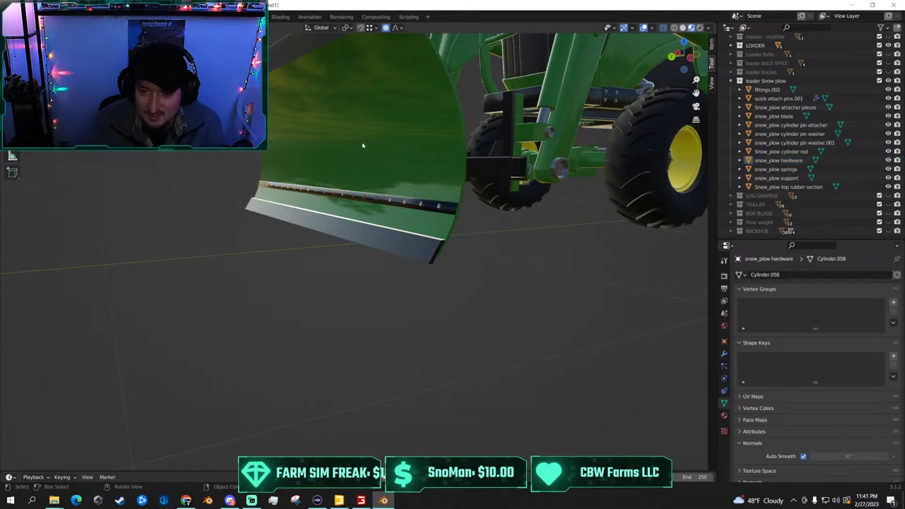
left_click(363, 146)
left_click(889, 116)
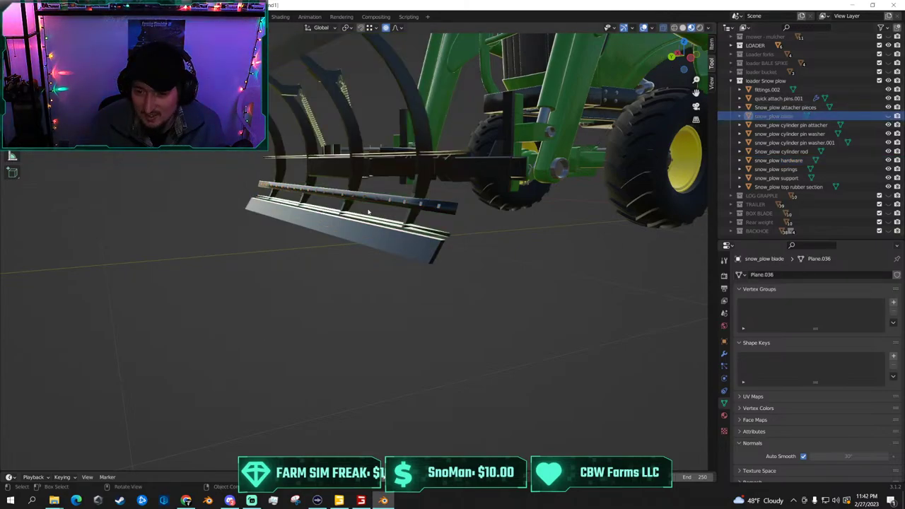
scroll(321, 220, "up", 2)
scroll(247, 173, "down", 2)
right_click(249, 176)
key("Escape")
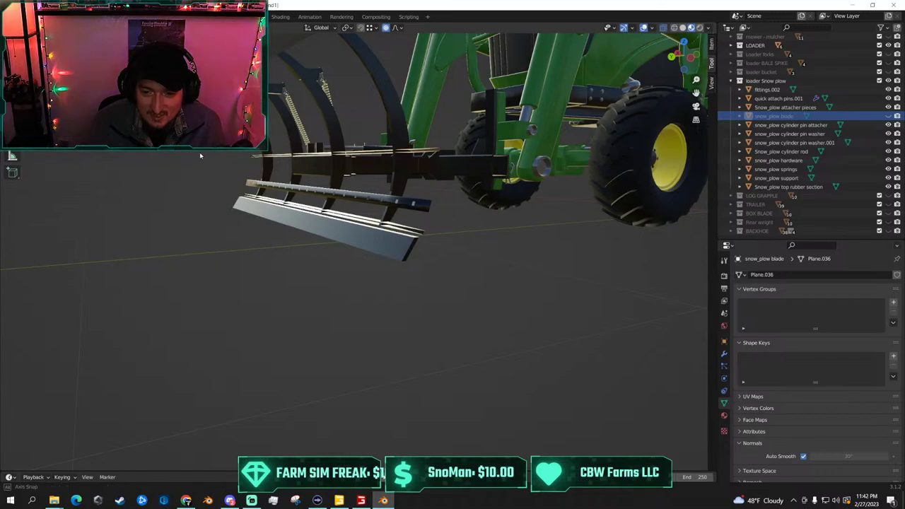
middle_click_drag(205, 150, 379, 307)
mouse_move(361, 500)
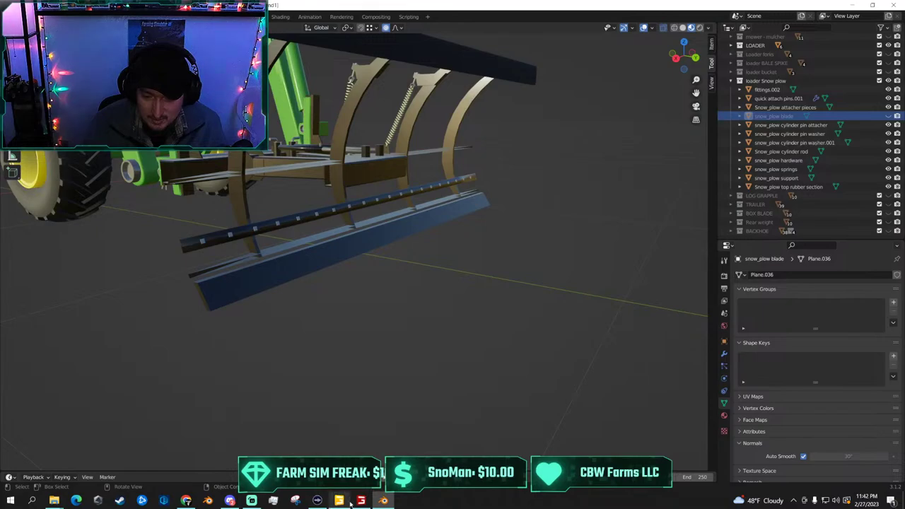
Switch to GIANTS Editor and examine the new frame's lower bars end-on and from the front, for comparison with the Blender model
left_click(339, 501)
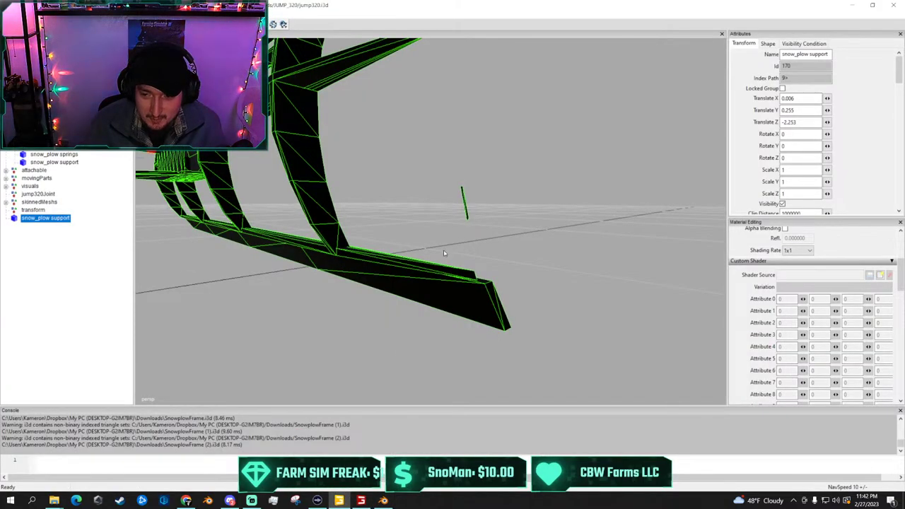
left_click_drag(445, 253, 442, 246, "alt")
scroll(460, 231, "down", 2)
scroll(471, 226, "up", 3)
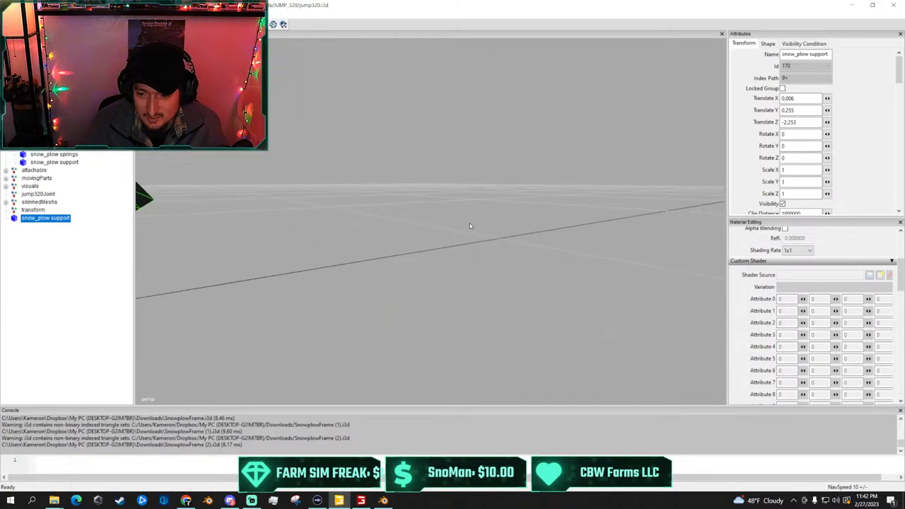
right_click_drag(469, 225, 416, 226)
scroll(417, 226, "up", 1)
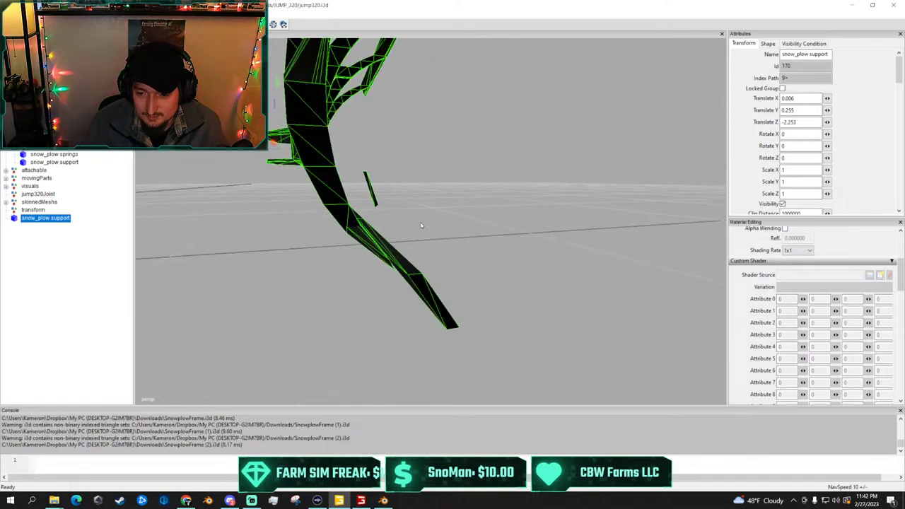
left_click_drag(417, 227, 432, 216, "alt")
scroll(408, 229, "down", 1)
right_click_drag(433, 217, 307, 210)
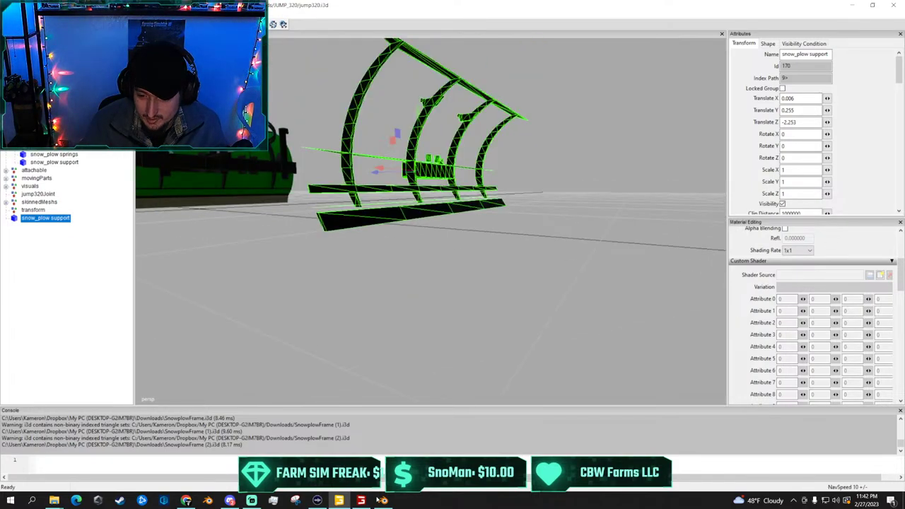
Switch to Blender and examine the gap between the rib ends and lower bars in an enlarged side view
left_click(384, 501)
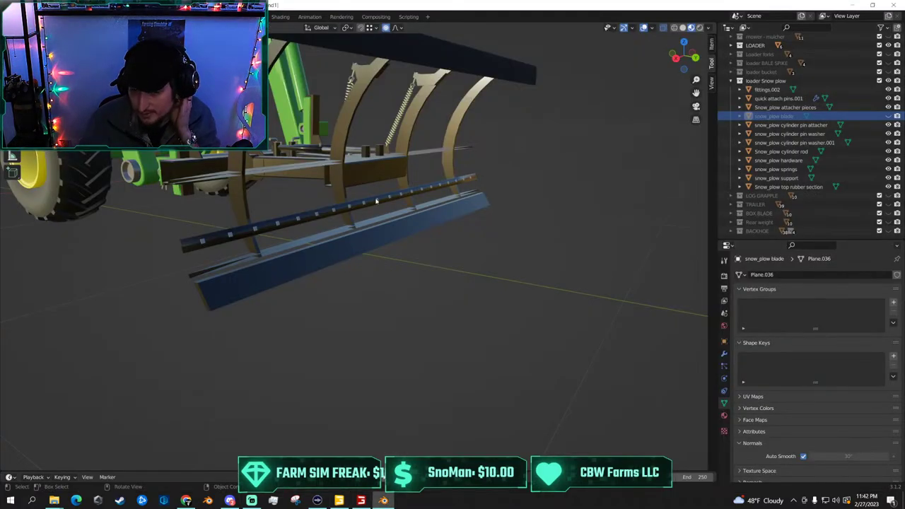
left_click(679, 59)
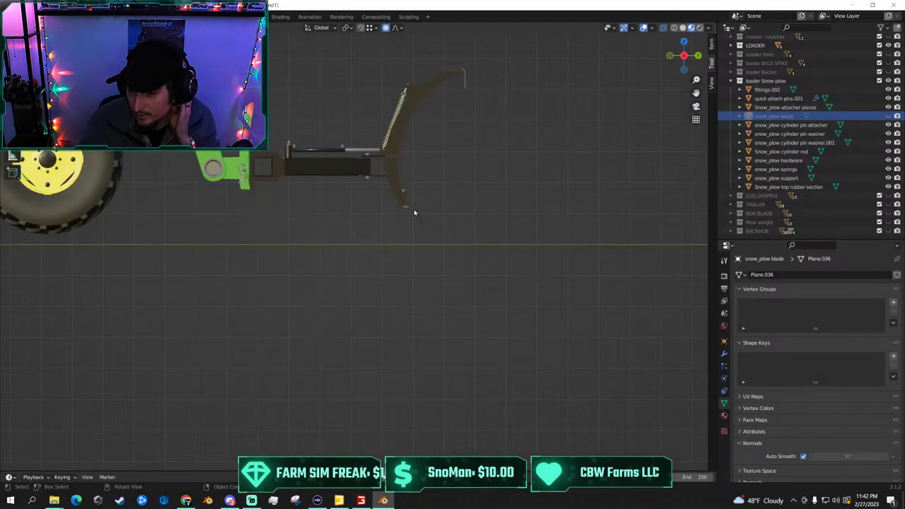
scroll(394, 162, "up", 5)
scroll(394, 159, "up", 8)
scroll(394, 158, "down", 4)
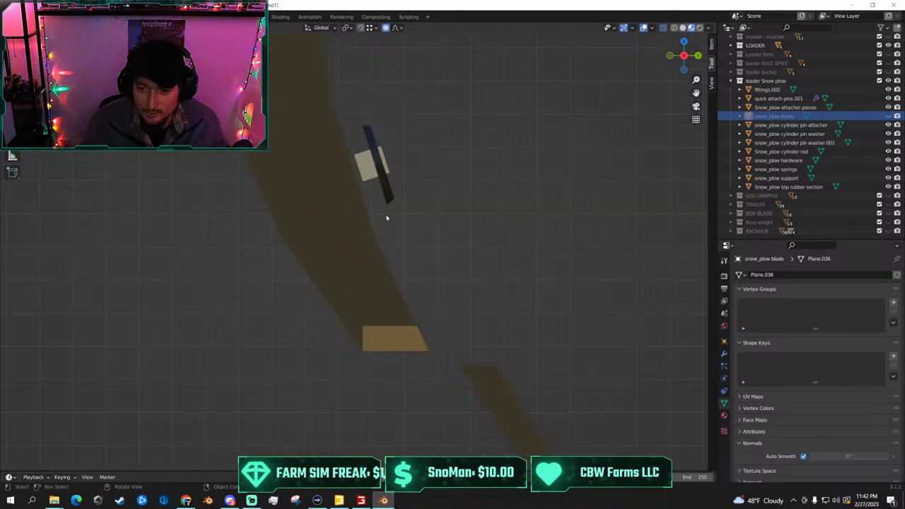
left_click(363, 503)
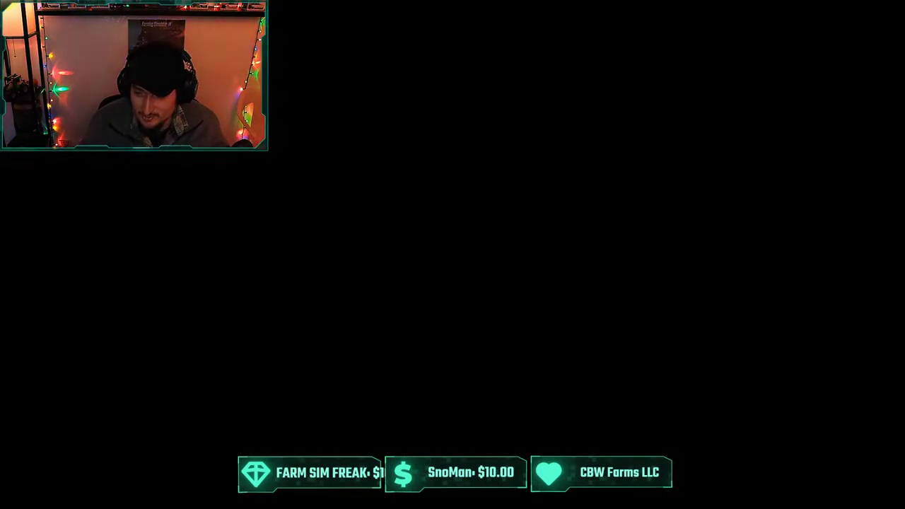
key("super")
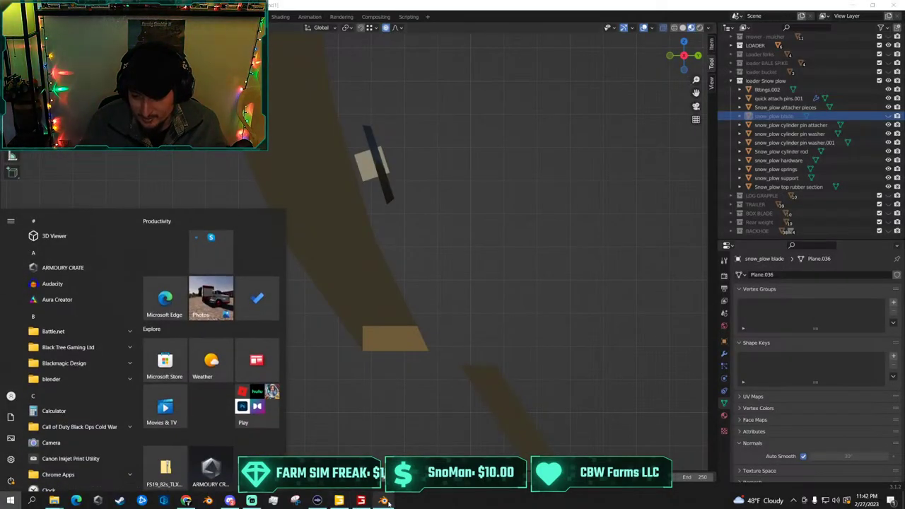
Return to GIANTS Editor and compare the new support frame with the original plow from a distance and from several angles
left_click(338, 501)
scroll(407, 278, "down", 4)
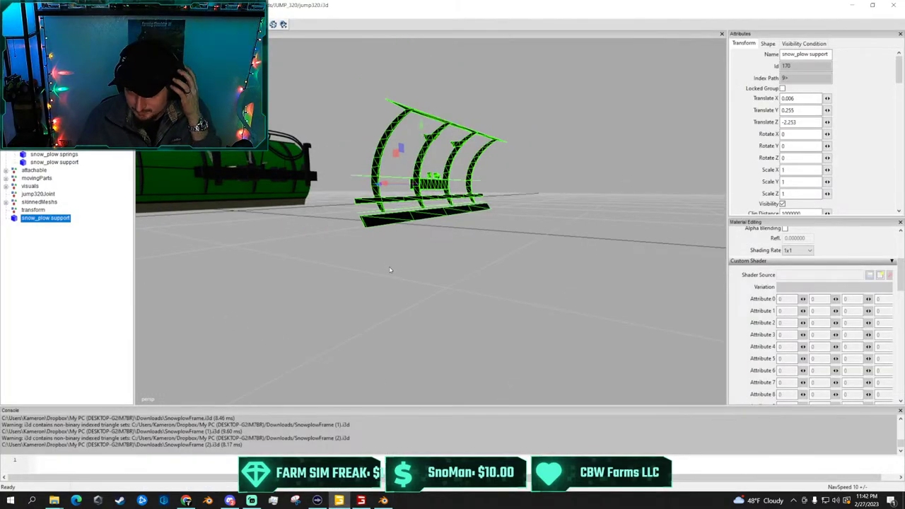
scroll(316, 184, "down", 3)
left_click_drag(315, 183, 416, 251, "alt")
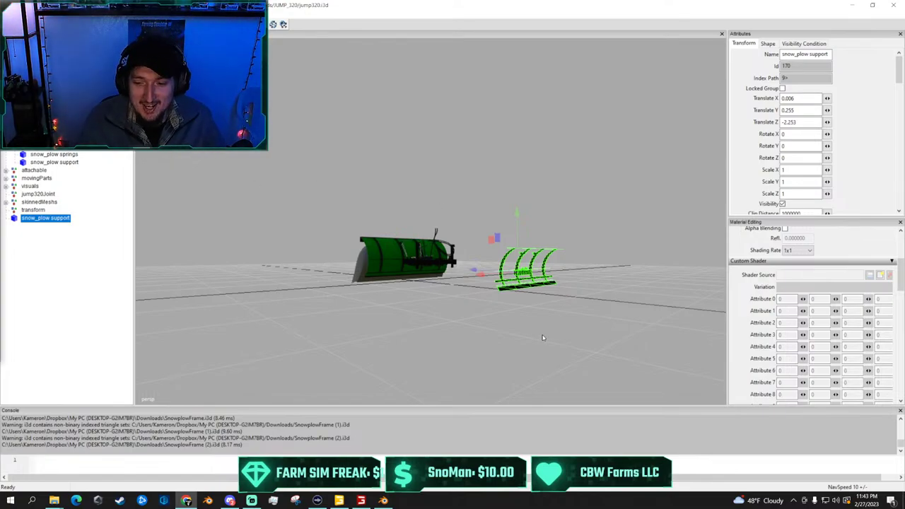
scroll(541, 337, "up", 8)
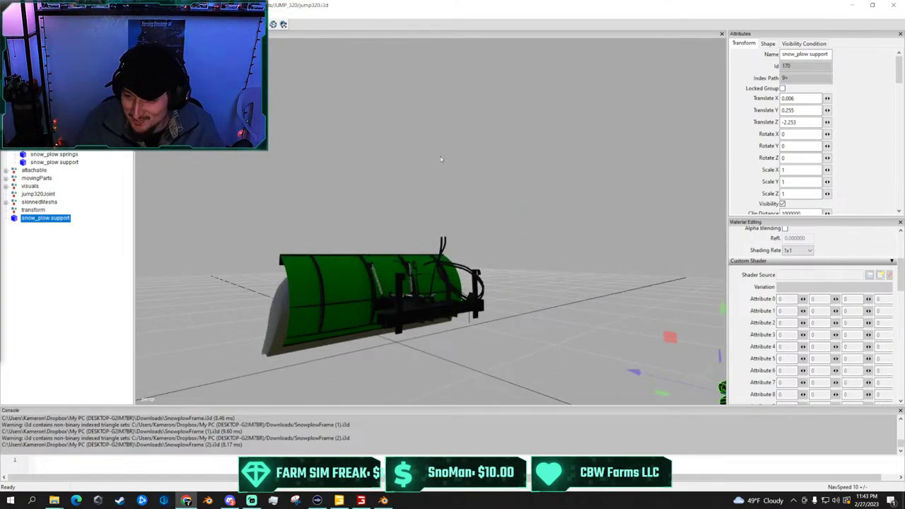
left_click_drag(547, 215, 631, 271, "alt")
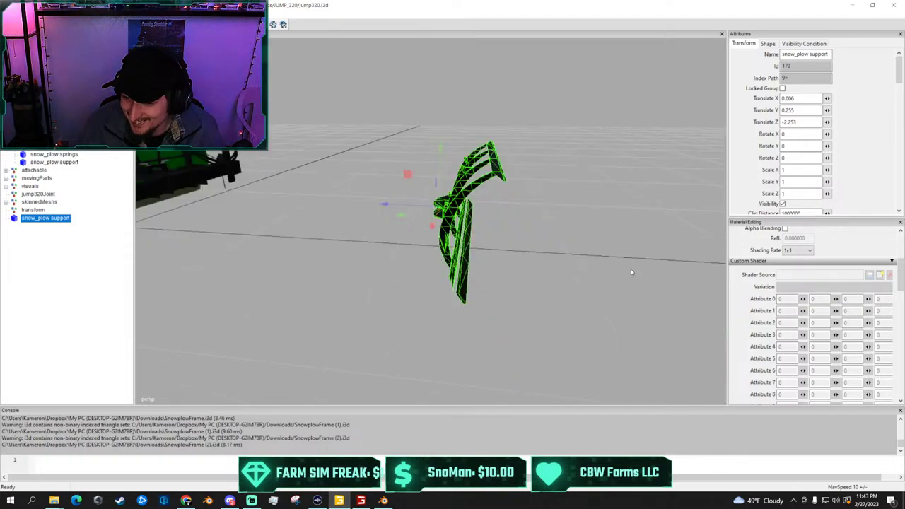
right_click_drag(632, 272, 441, 222)
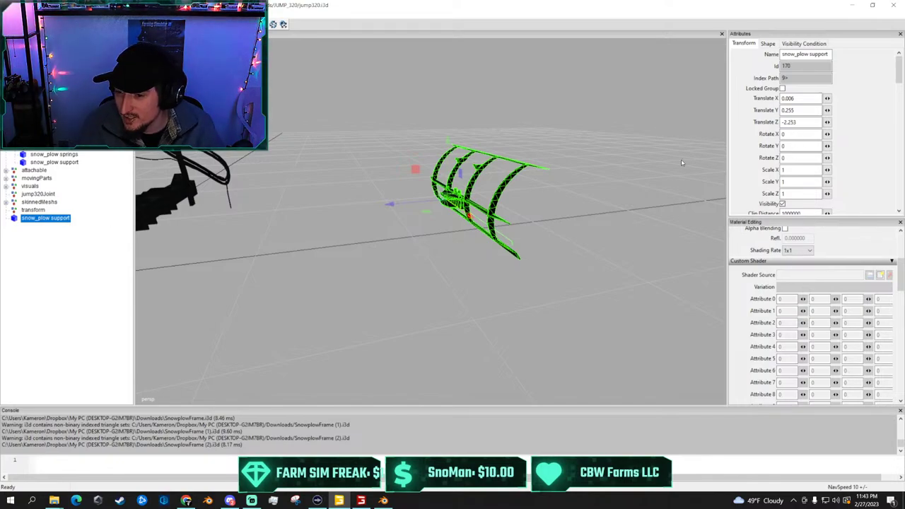
middle_click_drag(310, 157, 187, 162)
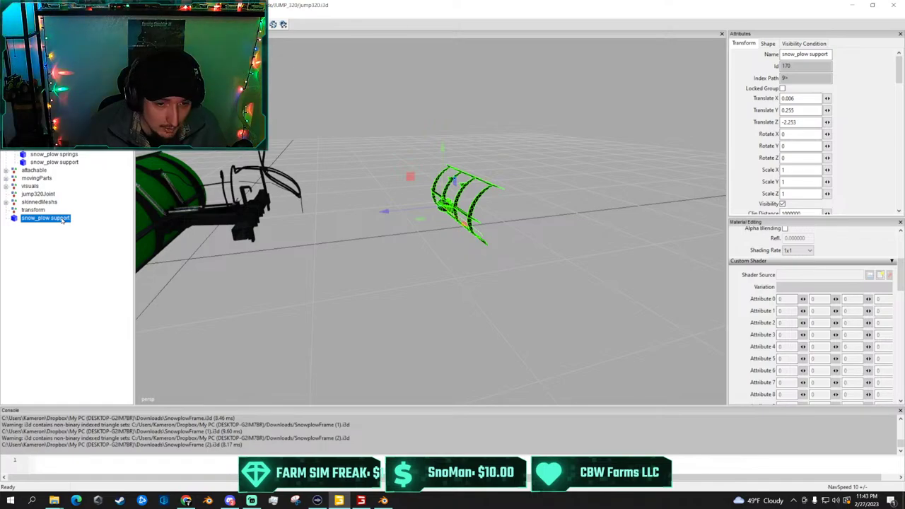
Move the new snow_plow support from the scene root into the snow plow's transform group
key("Delete")
left_click(55, 162)
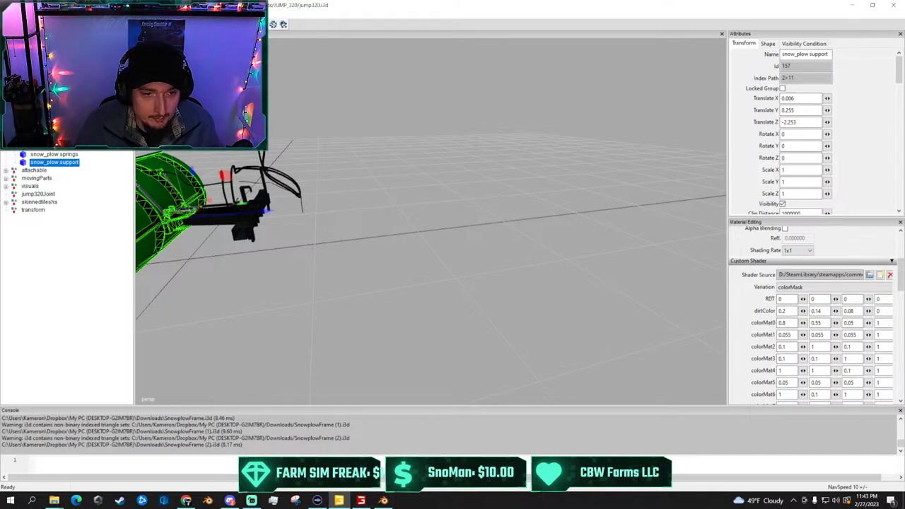
left_click(33, 138)
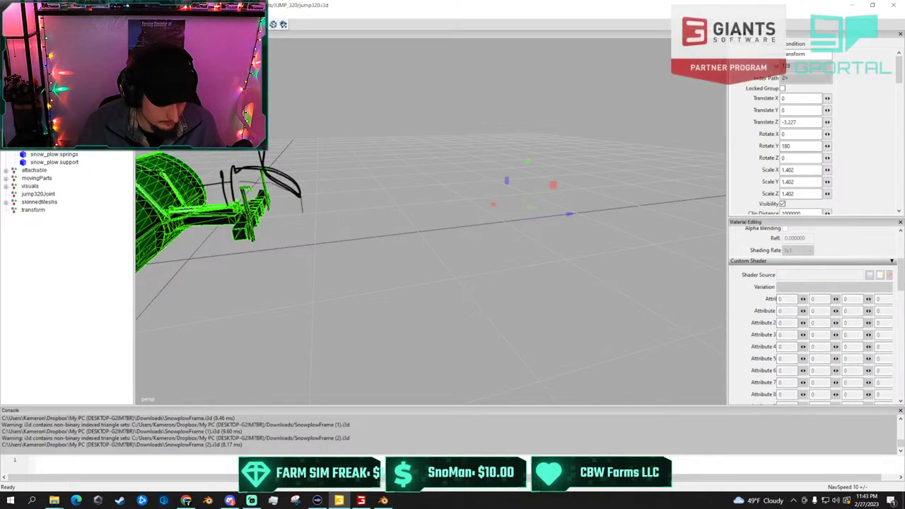
key("ctrl+v")
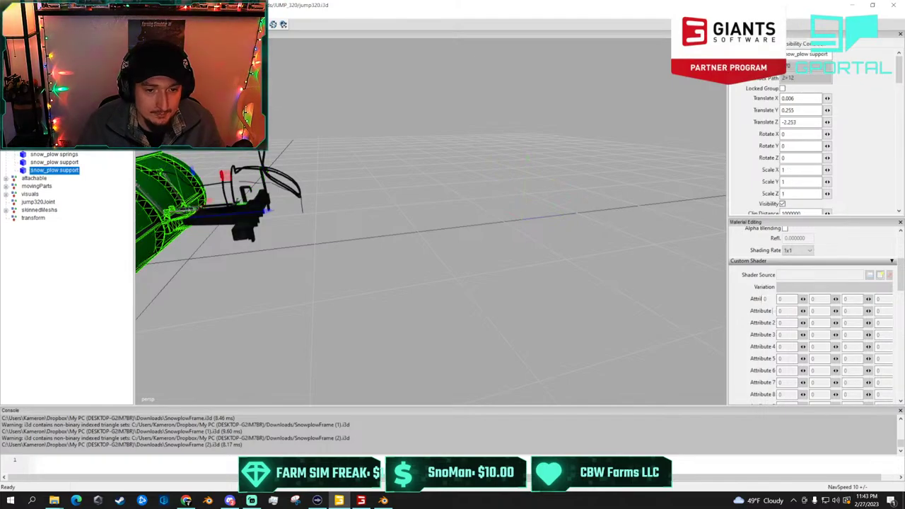
scroll(234, 184, "down", 4)
scroll(242, 176, "up", 2)
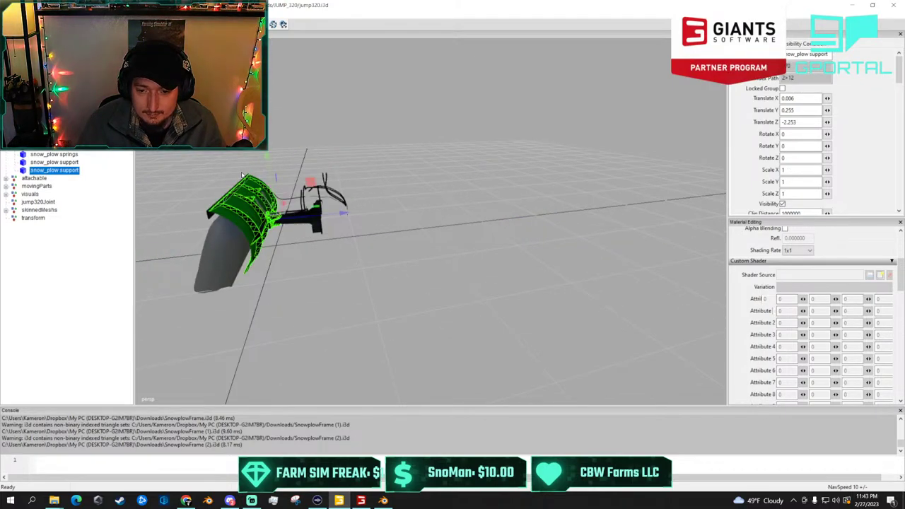
Move the original snow_plow support clear of the plow to Translate Y 0.998 and Translate Z -0.497 to tell it from the new one
left_click(71, 166)
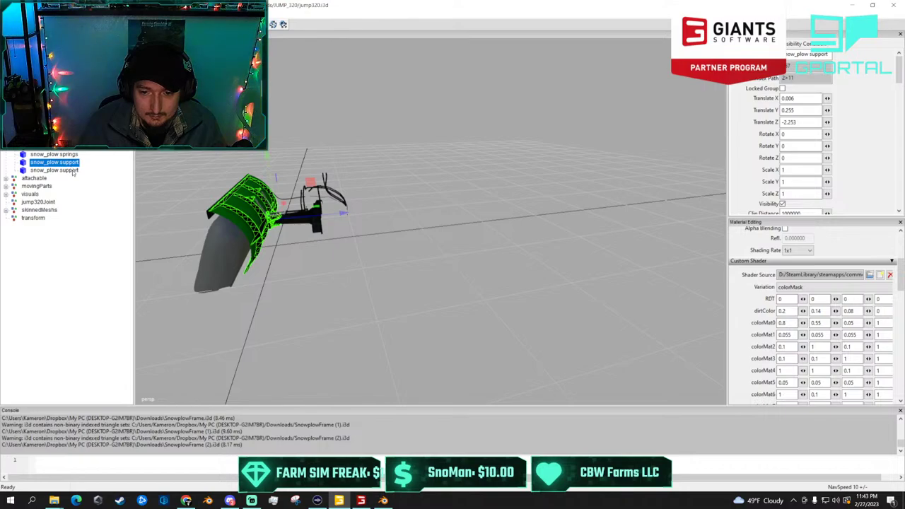
left_click(55, 170)
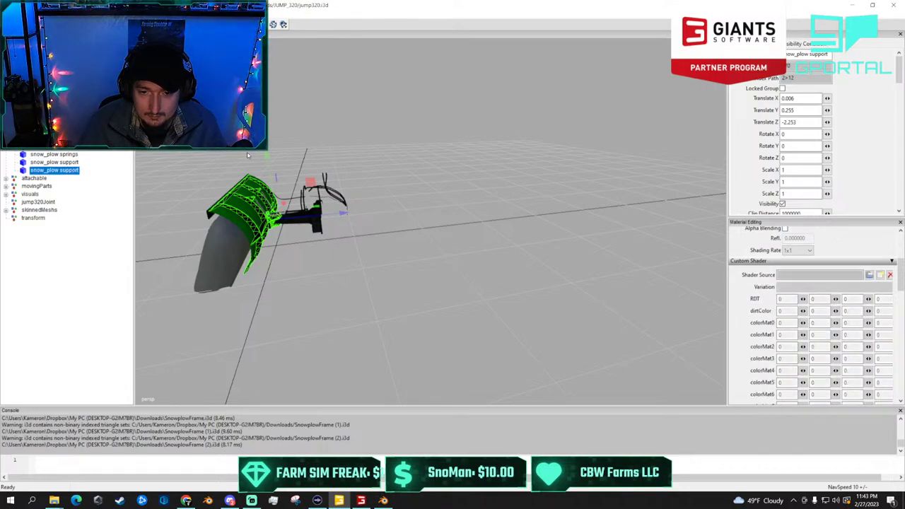
left_click(69, 163)
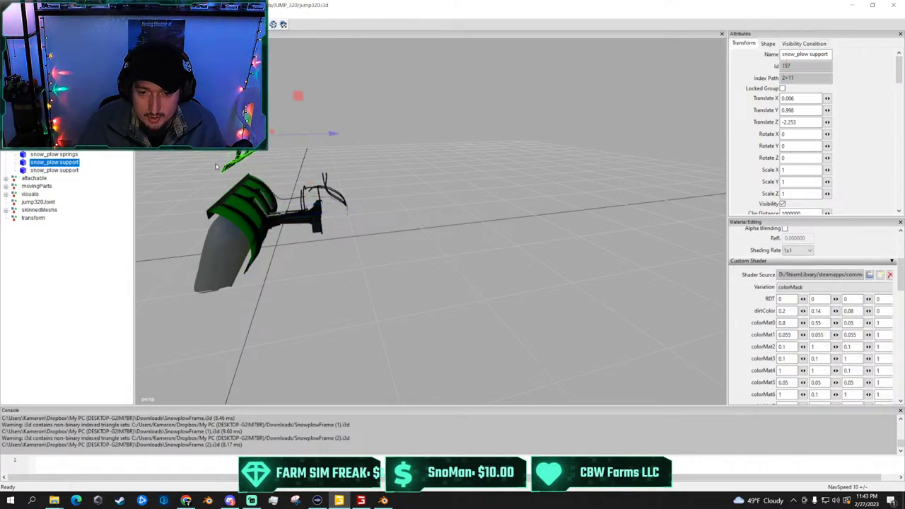
left_click(76, 171)
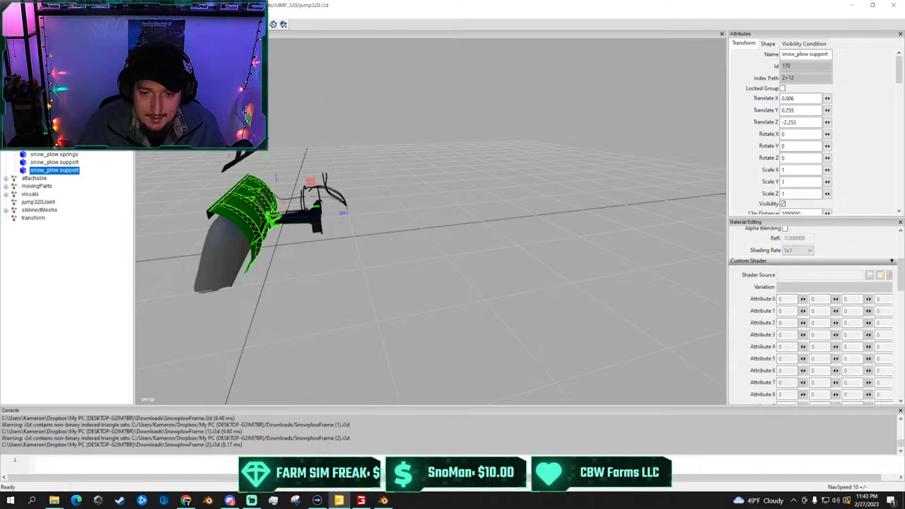
left_click(55, 163)
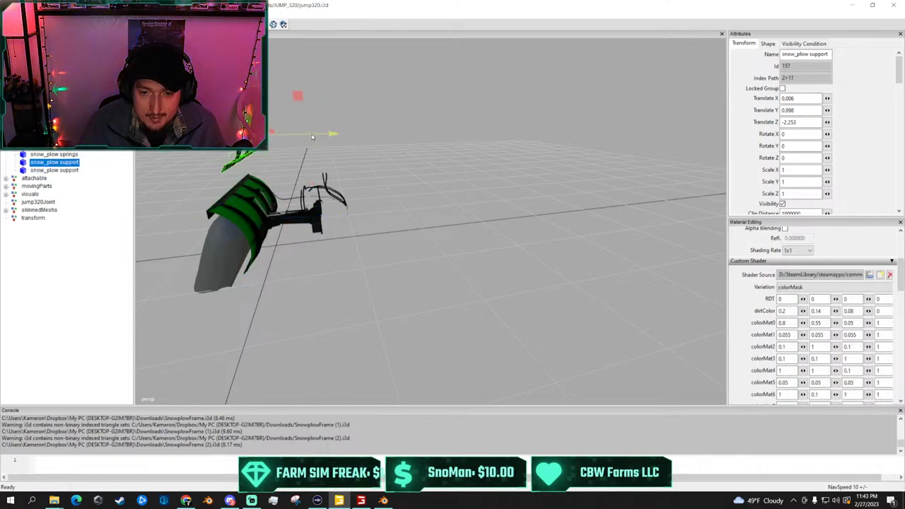
left_click_drag(313, 137, 481, 105)
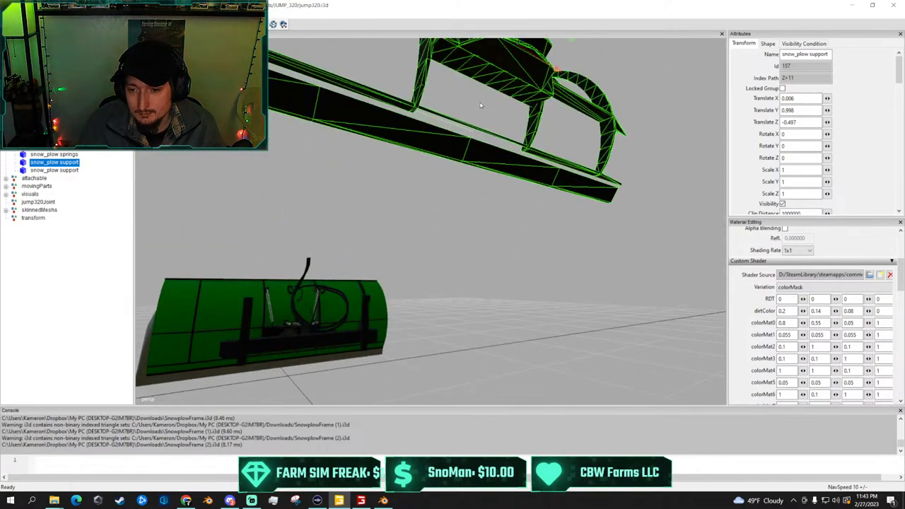
Inspect the displaced original snow_plow support and delete it from the transform group
middle_click_drag(480, 106, 471, 136)
right_click(471, 137)
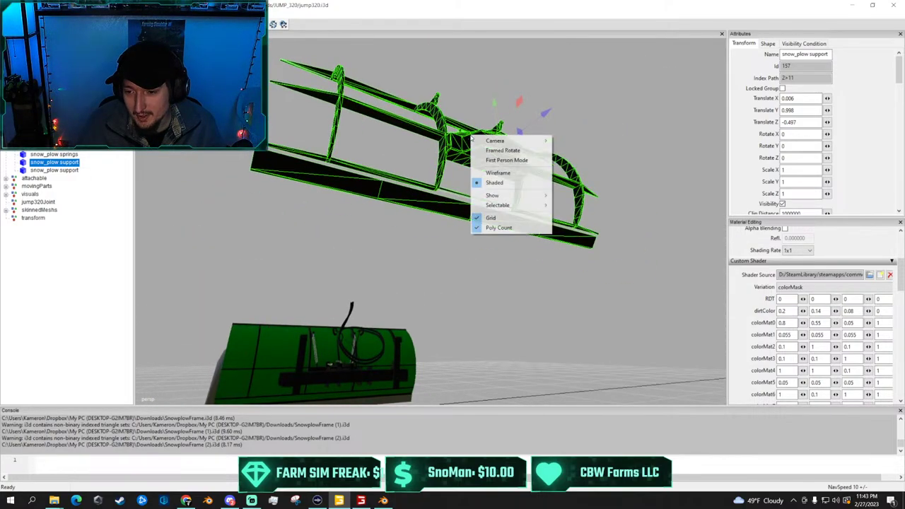
left_click(424, 170)
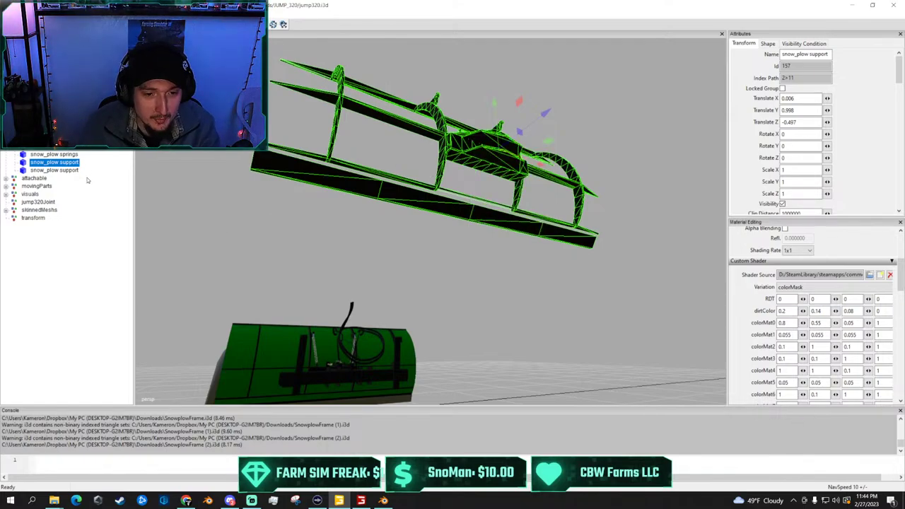
key("Delete")
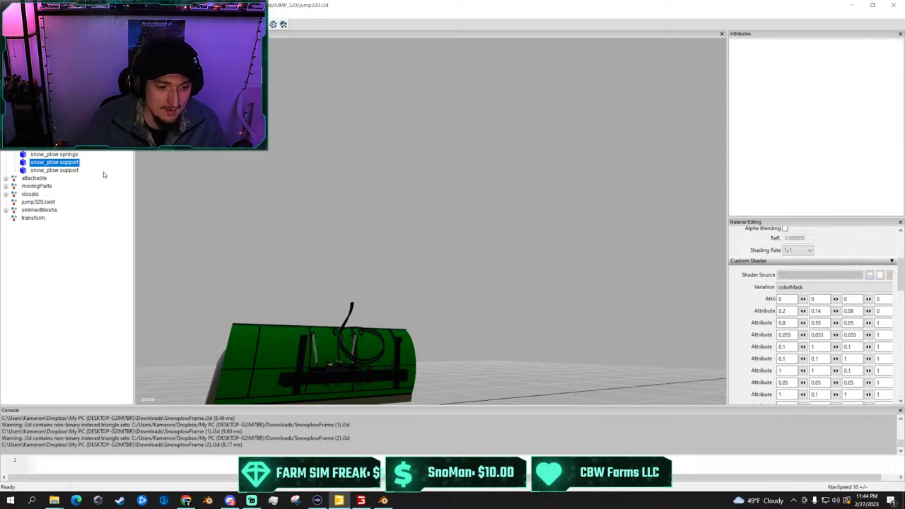
Examine the back of the plow and its mounting frame up close with the new support in place
left_click_drag(246, 164, 174, 186, "alt")
scroll(417, 206, "up", 4)
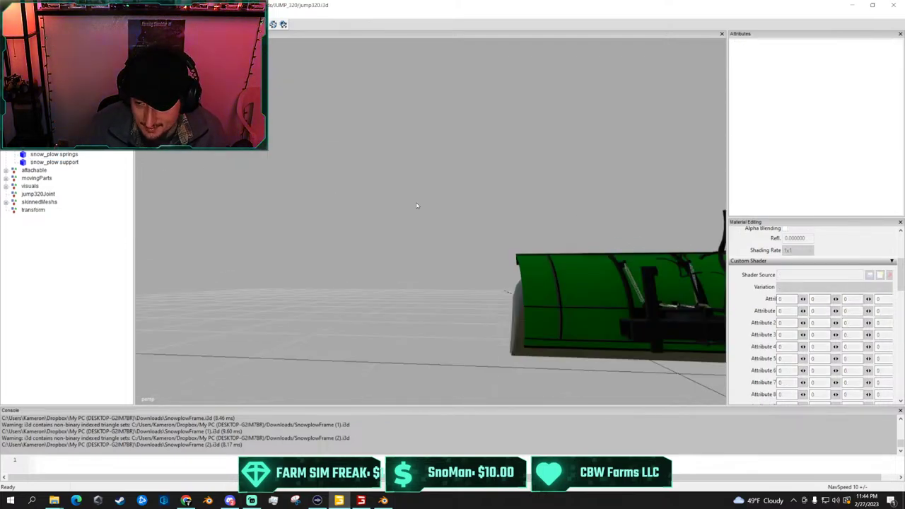
left_click_drag(484, 210, 531, 239, "alt")
scroll(527, 236, "up", 4)
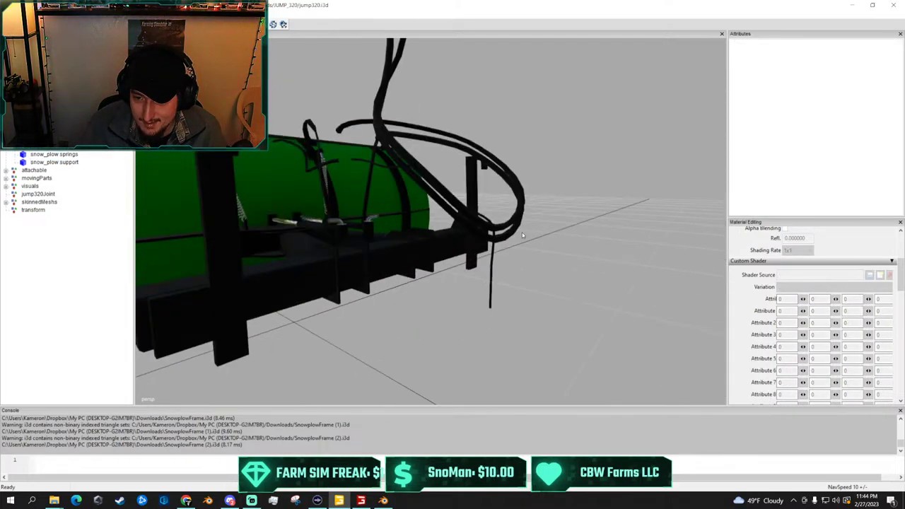
Move the attacherJoint in the attachable group along Z toward the plow's mounting frame, to Translate Z -0.599
scroll(510, 227, "down", 4)
left_click_drag(481, 210, 514, 181, "alt")
scroll(424, 196, "up", 4)
middle_click_drag(564, 184, 488, 198)
scroll(532, 213, "down", 2)
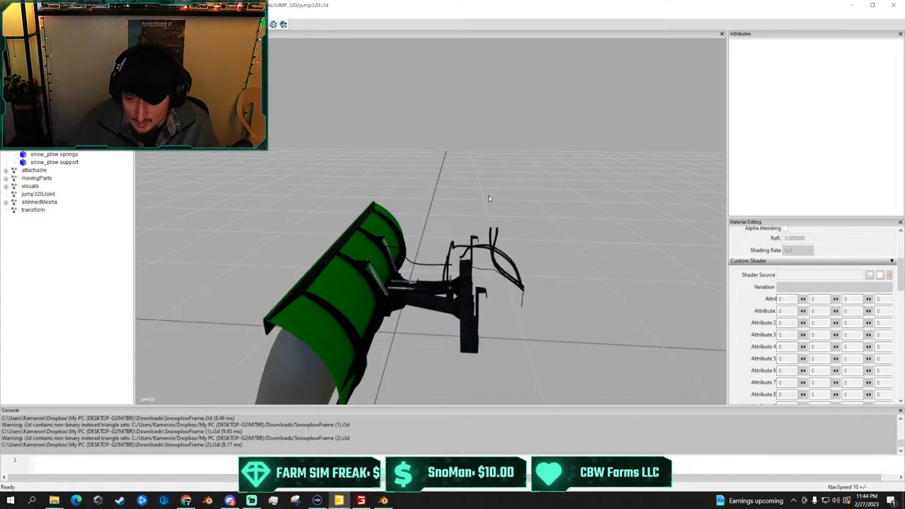
scroll(507, 306, "up", 3)
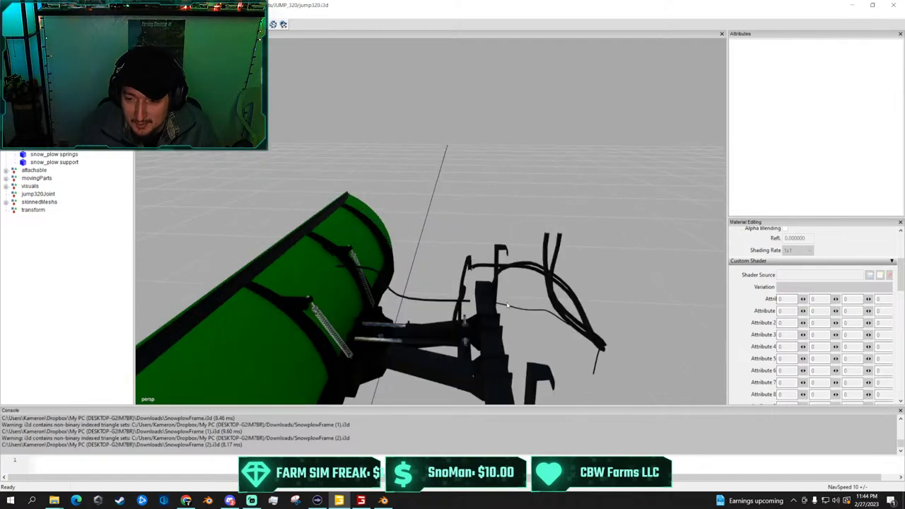
left_click(7, 171)
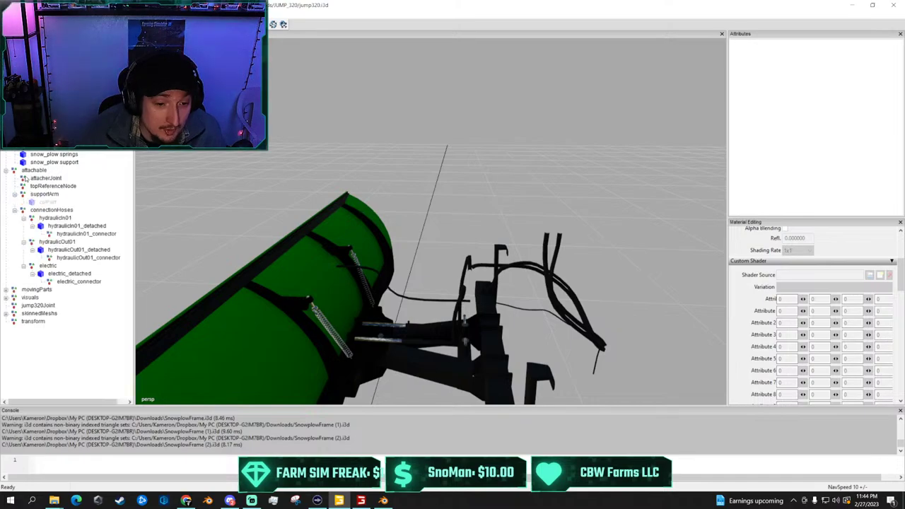
left_click(52, 179)
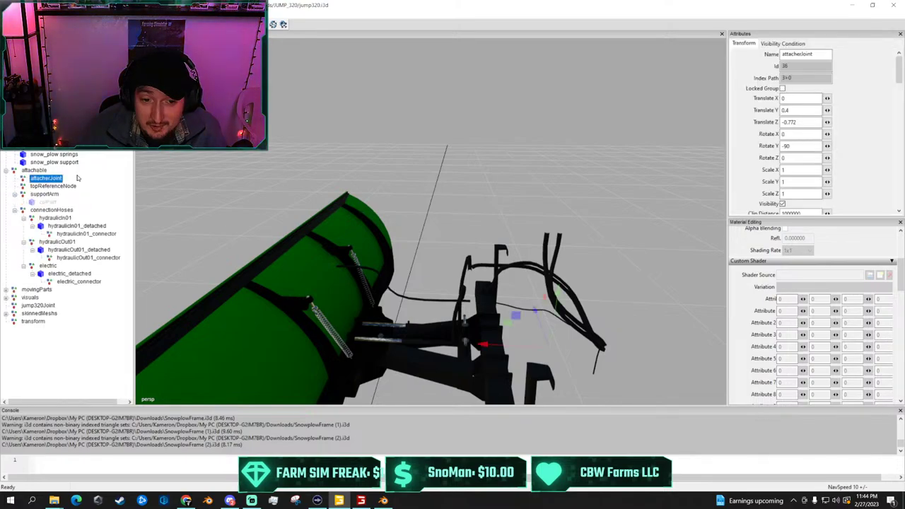
scroll(467, 284, "down", 5)
left_click_drag(467, 283, 441, 281)
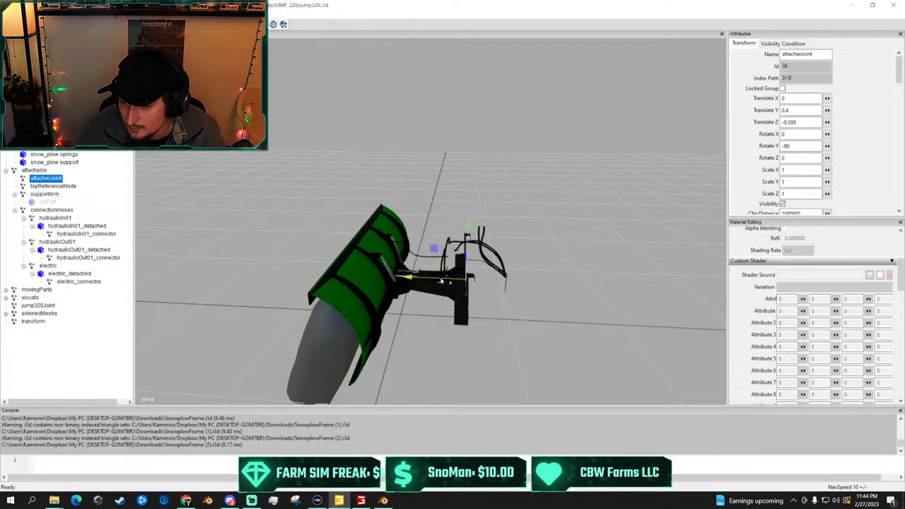
Check topReferenceNode and supportArm in the attachable group, and hide the connectionHoses group
left_click(38, 187)
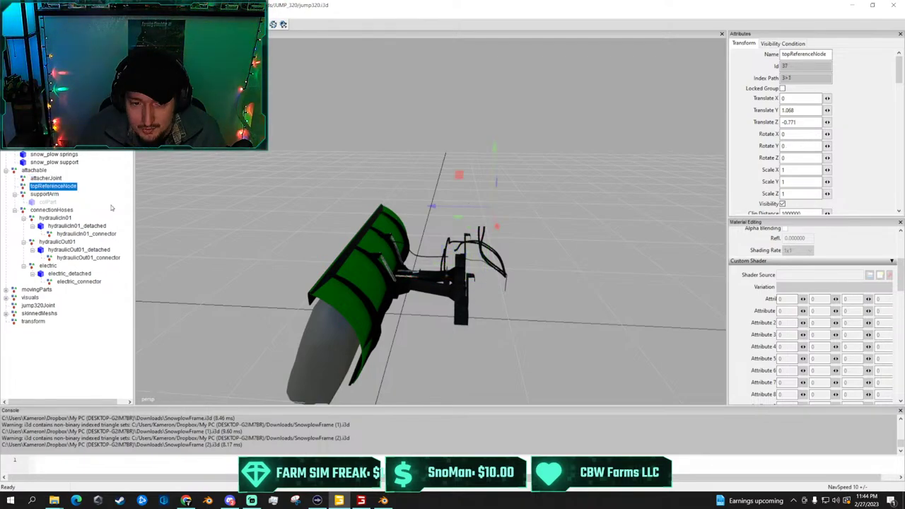
key("Down")
left_click(15, 194)
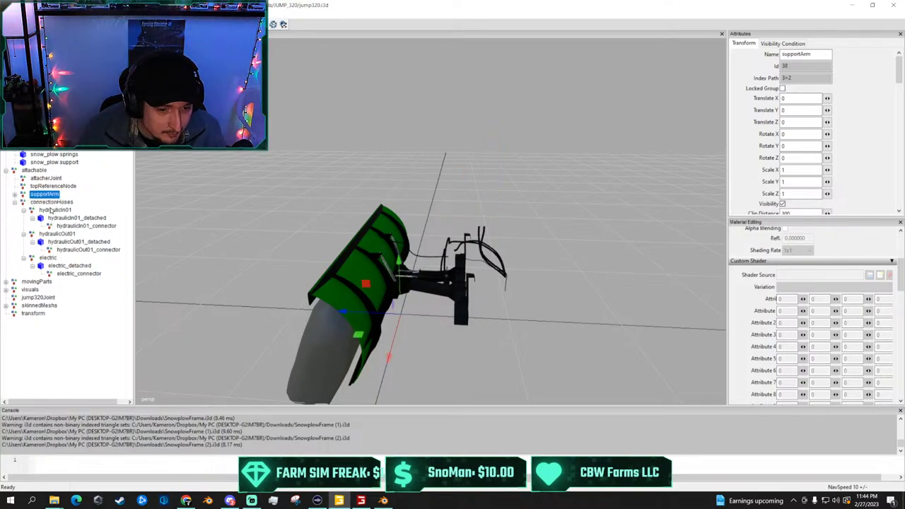
left_click(36, 216)
left_click(23, 211)
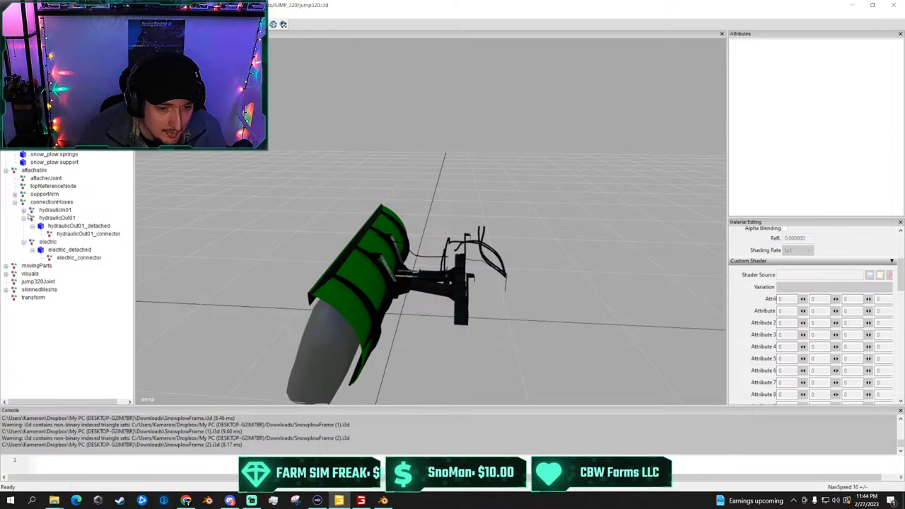
left_click(23, 218)
left_click(24, 226)
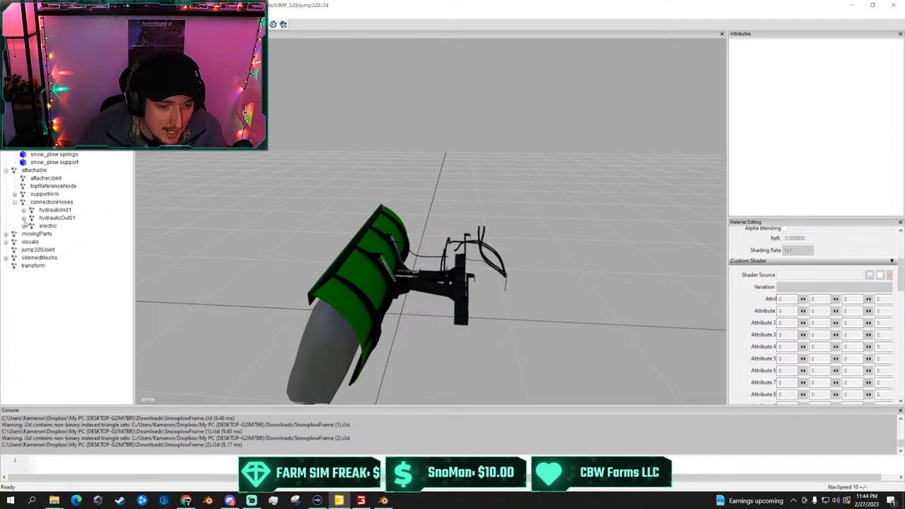
left_click(39, 204)
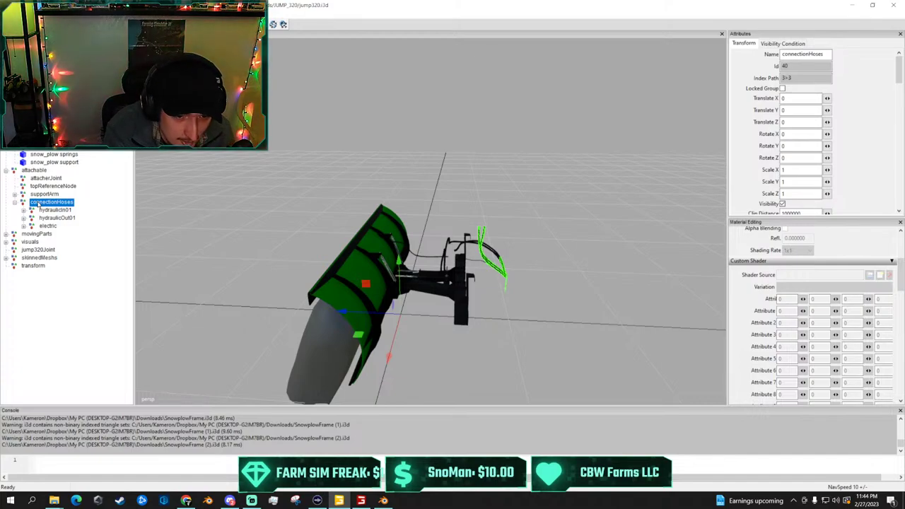
key("h")
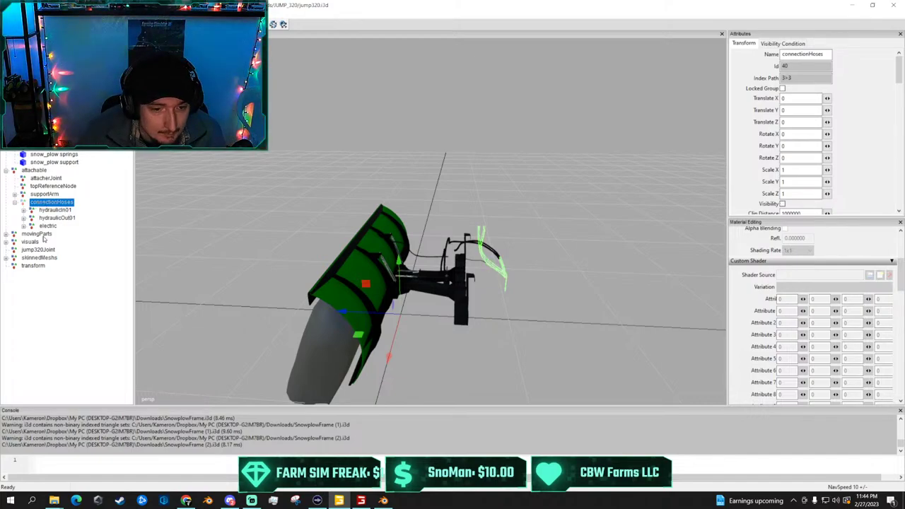
Hide the skinnedMeshs, jump320Joint and transform groups
left_click(32, 258)
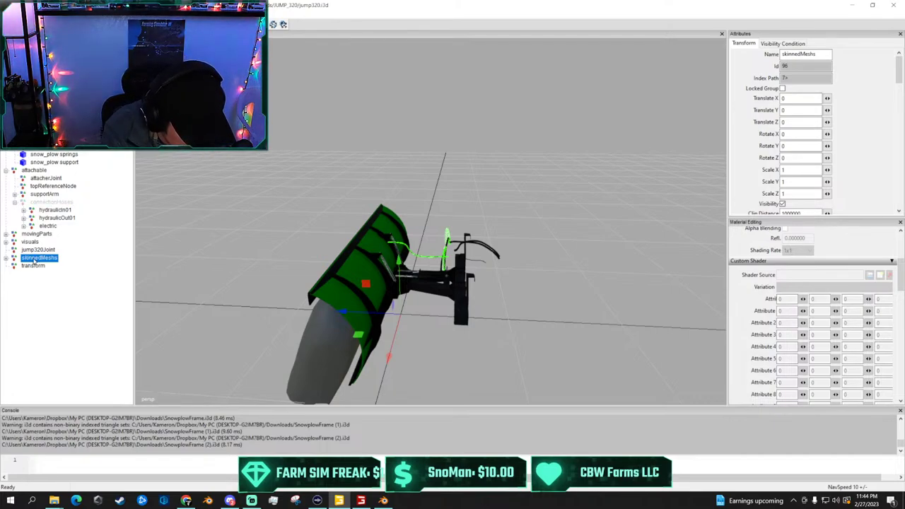
key("h")
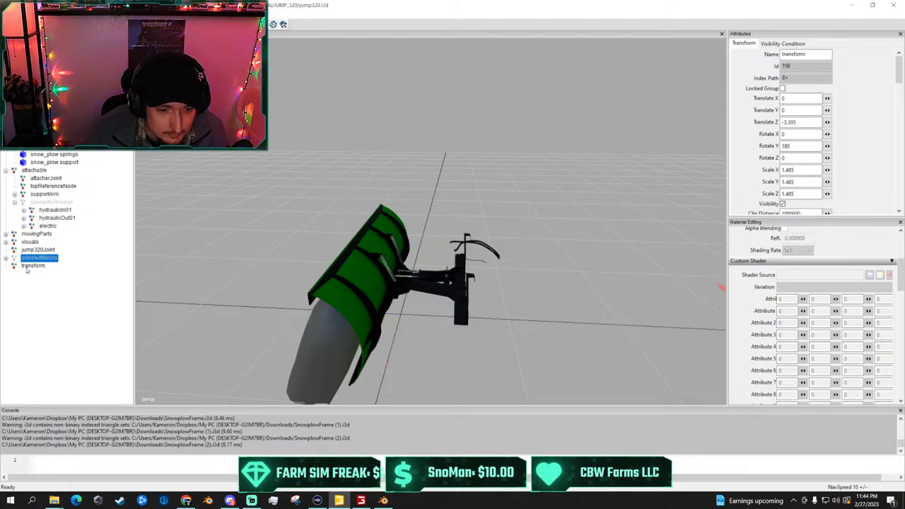
left_click(41, 266)
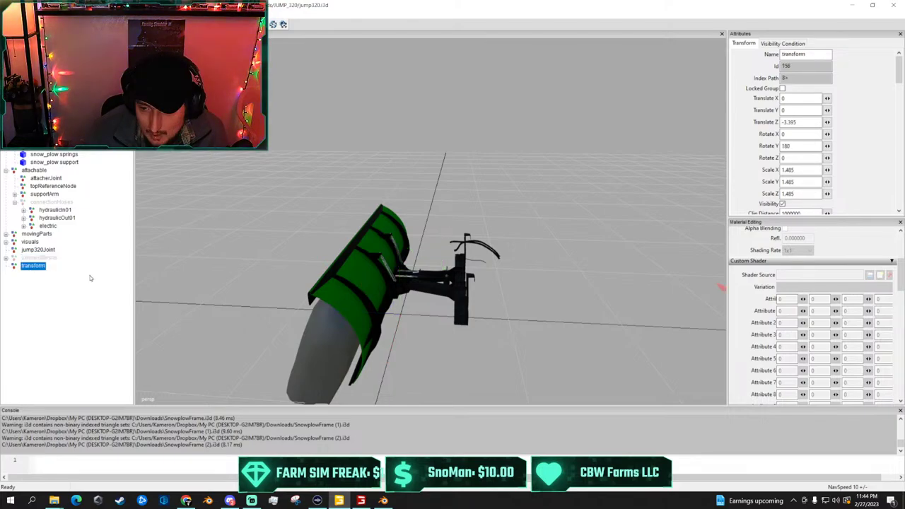
left_click(40, 251)
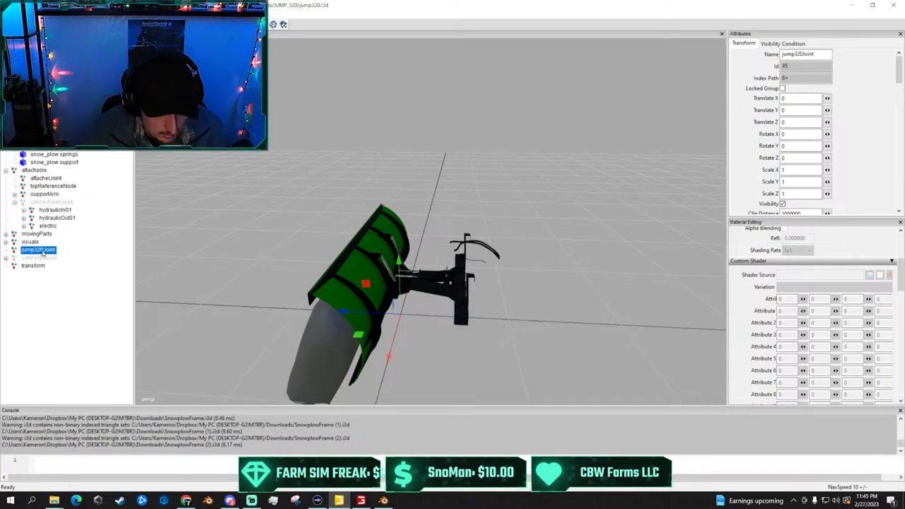
left_click(37, 266)
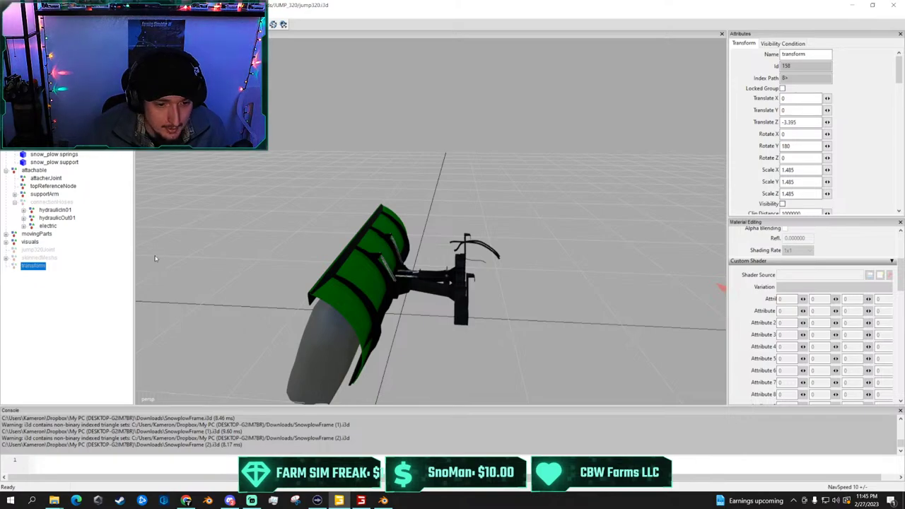
Hide the hoses mesh above the mounting frame, in the visuals group
left_click(494, 256)
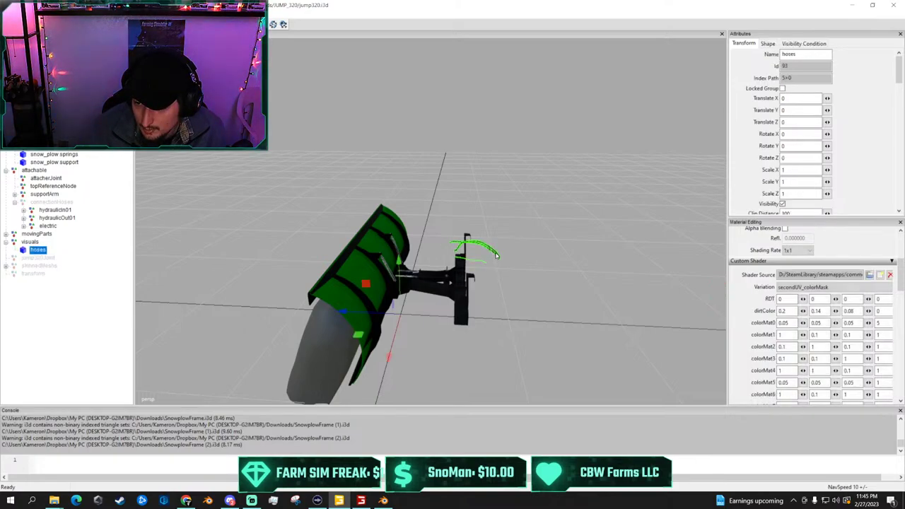
key("h")
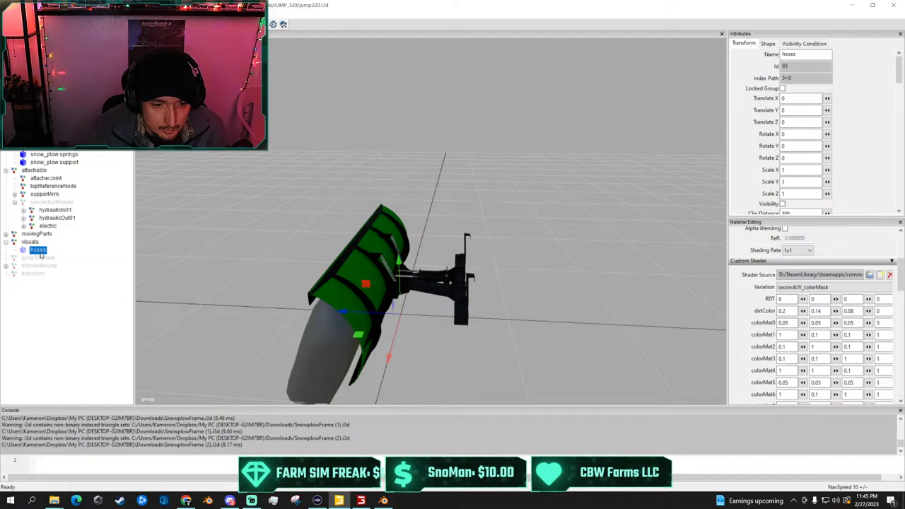
left_click(6, 243)
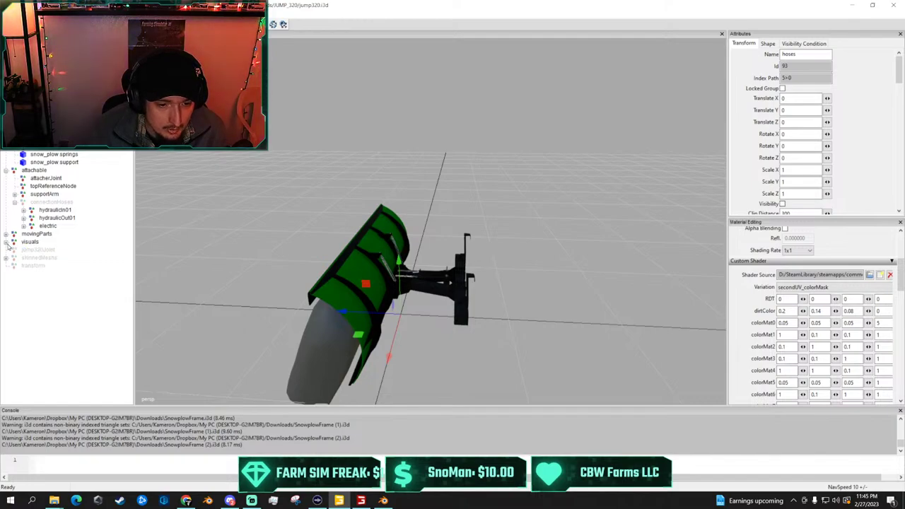
Hide the hydraulicIn01, hydraulicOut01 and electric groups individually within connectionHoses
left_click(57, 211)
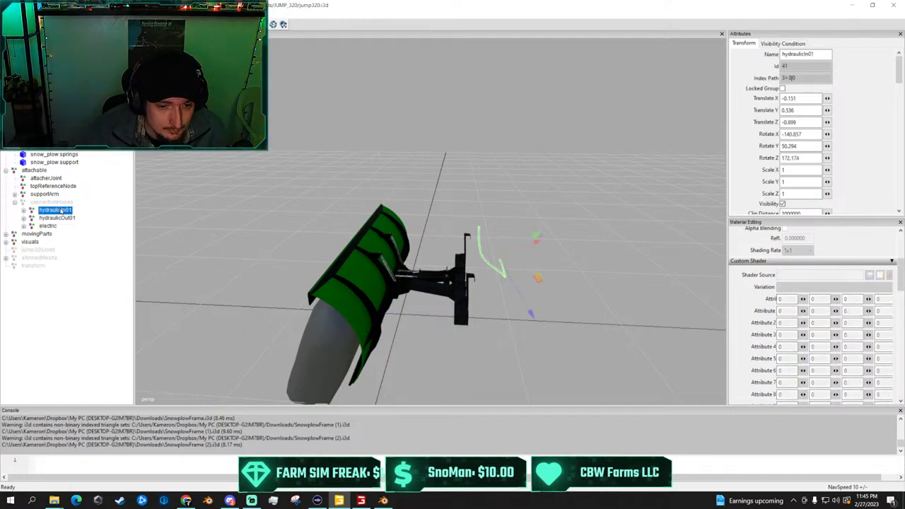
key("h")
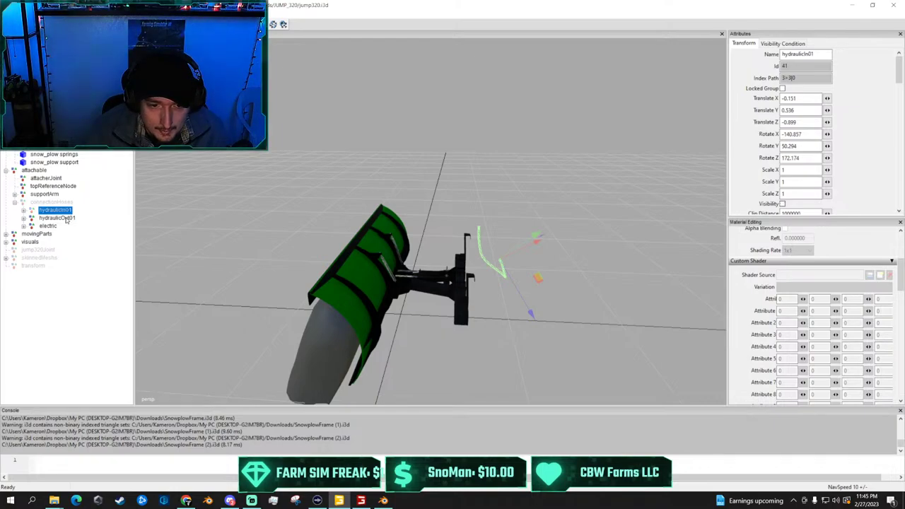
left_click(56, 217)
key("h")
left_click(56, 226)
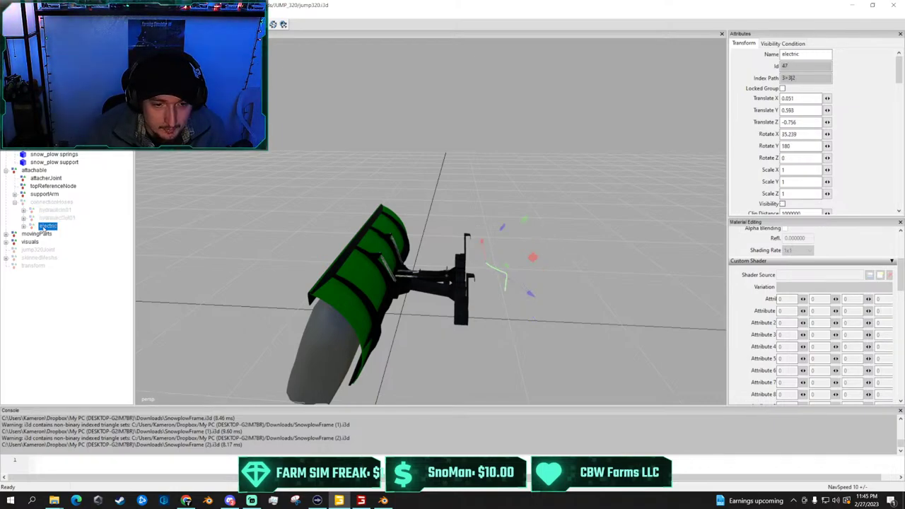
left_click(26, 225)
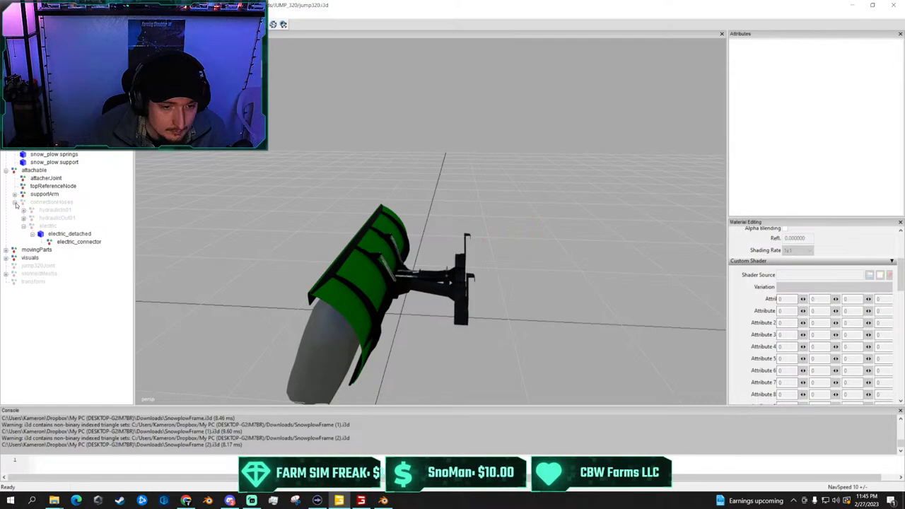
left_click(15, 203)
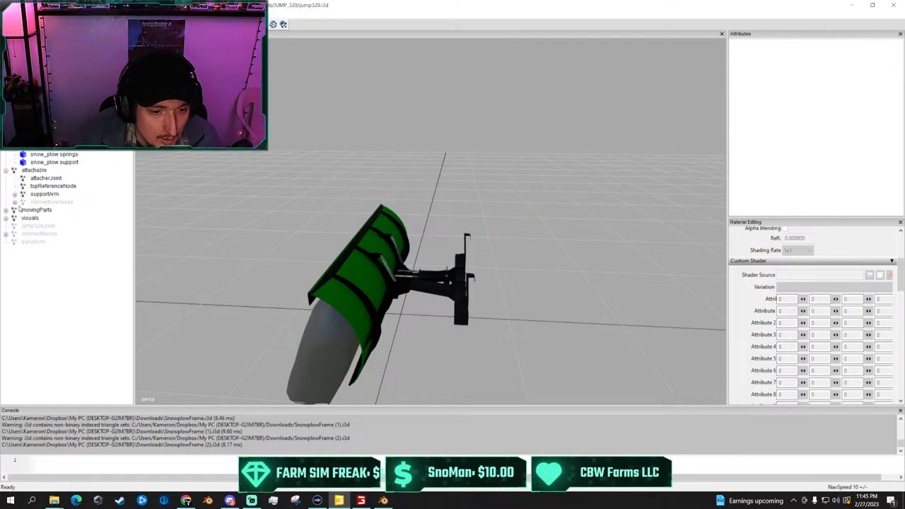
Examine the contents of supportArm, connectionHoses, movingParts, visuals and skinnedMeshs, including colPart and electric_detached
left_click(14, 195)
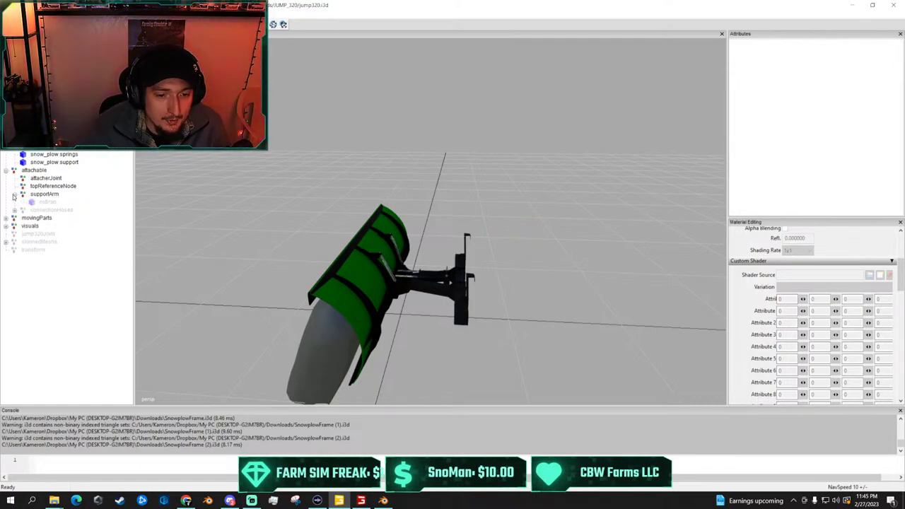
left_click(50, 203)
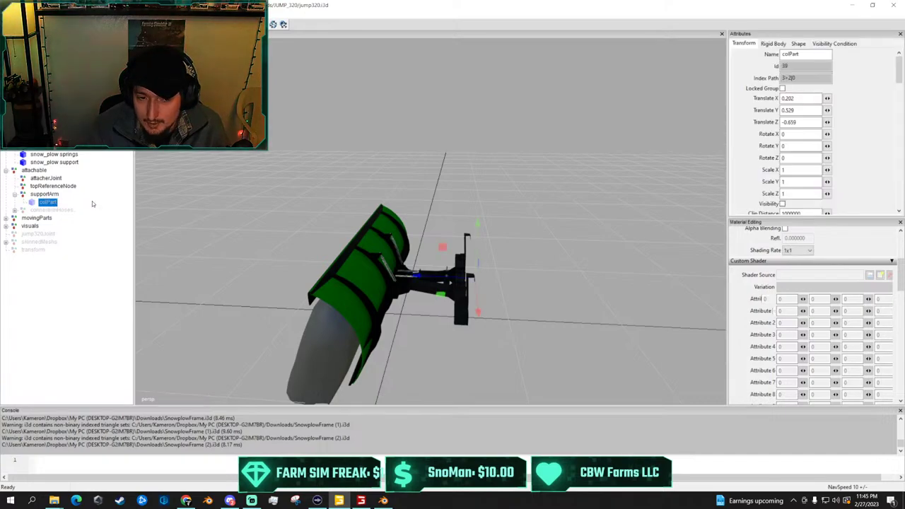
left_click(44, 194)
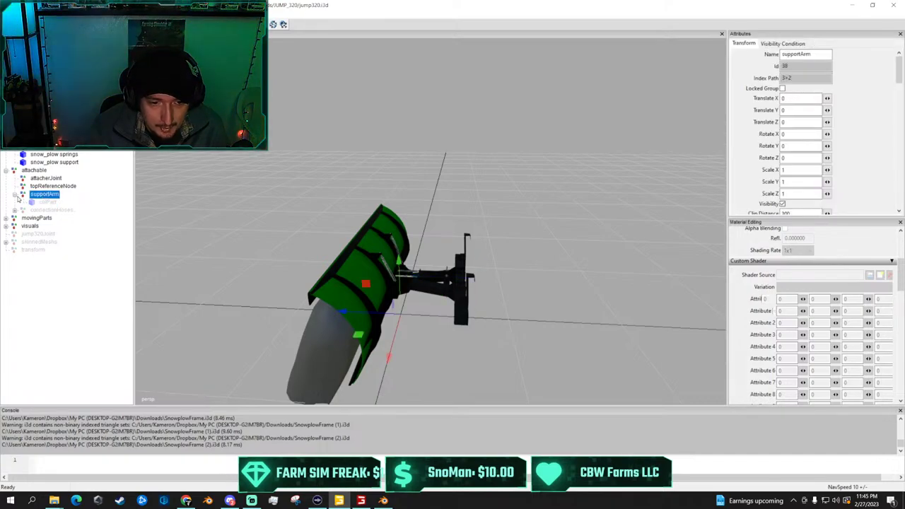
left_click(15, 195)
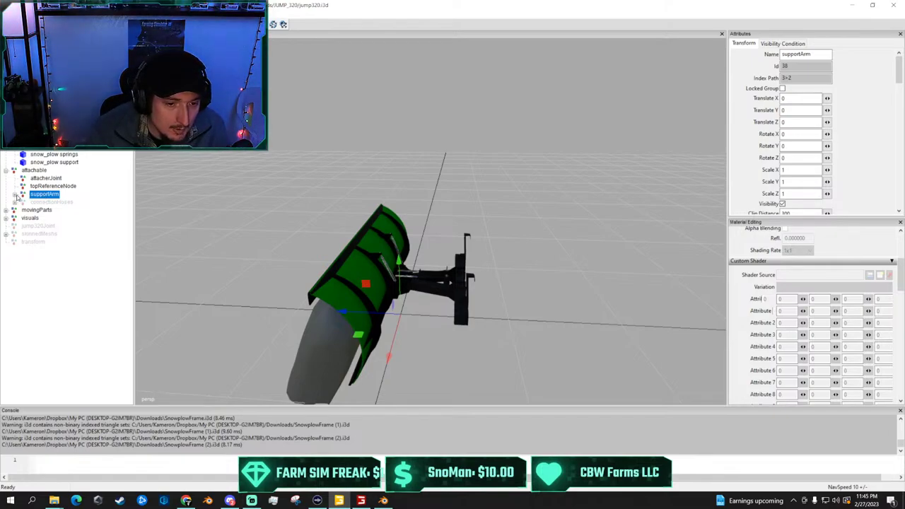
left_click(13, 198)
left_click(14, 195)
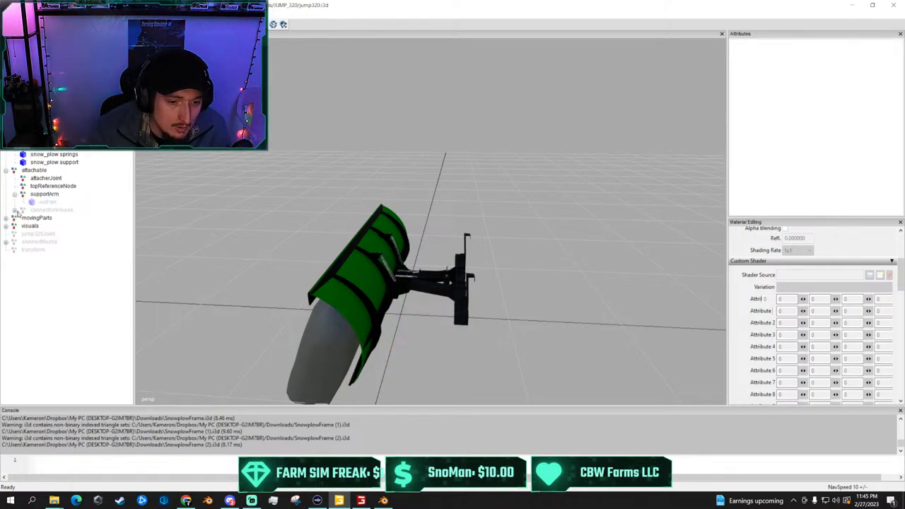
left_click(13, 210)
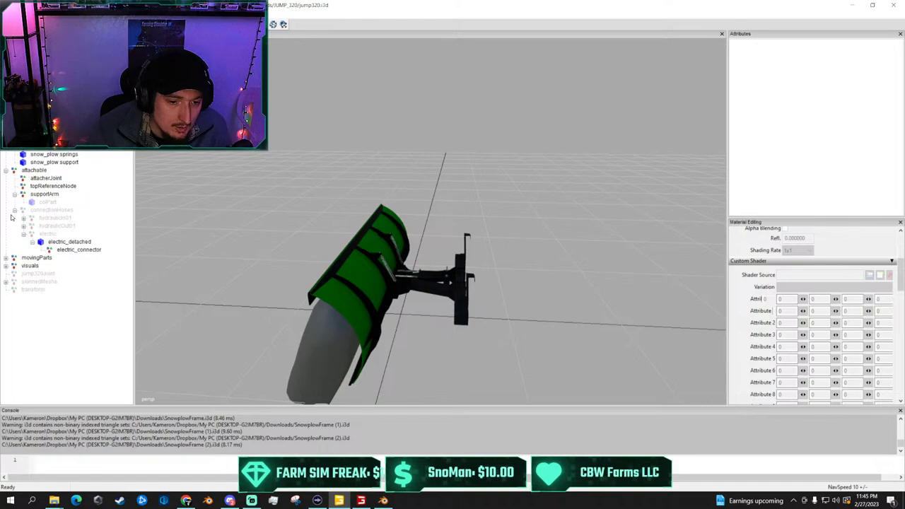
left_click(7, 258)
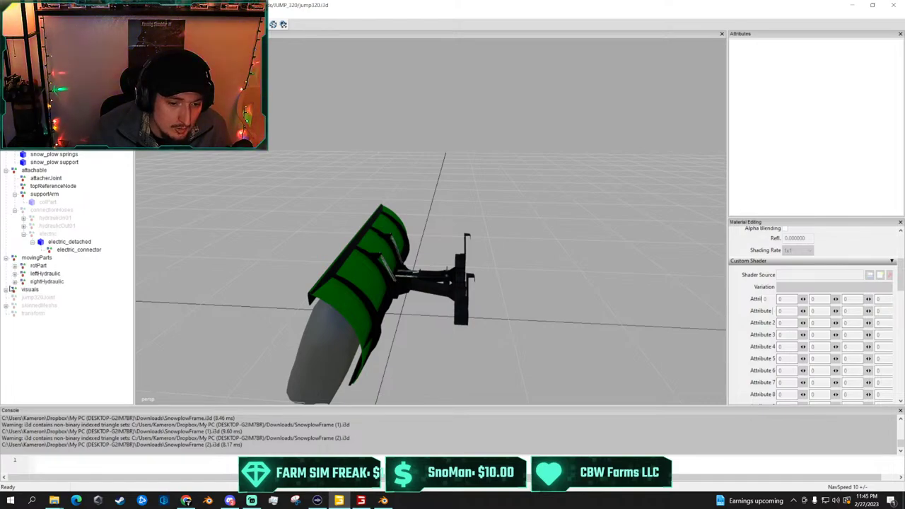
left_click(7, 290)
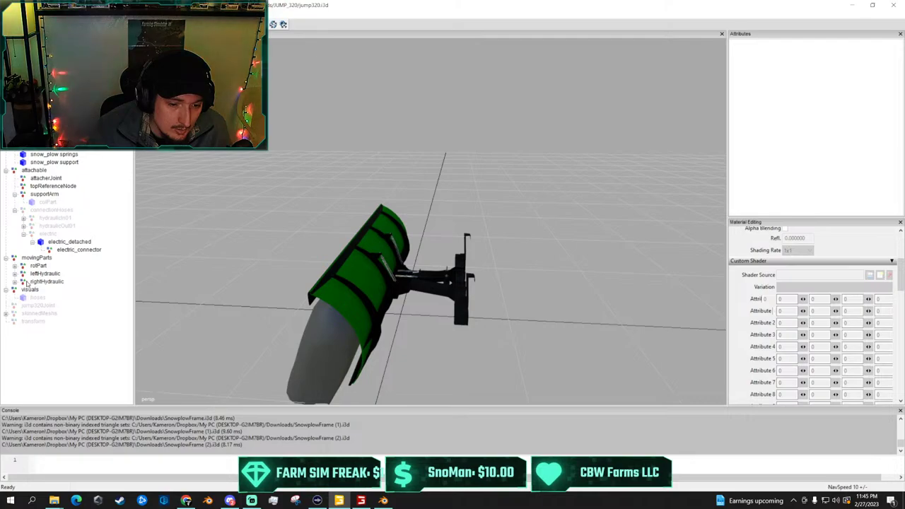
left_click(6, 313)
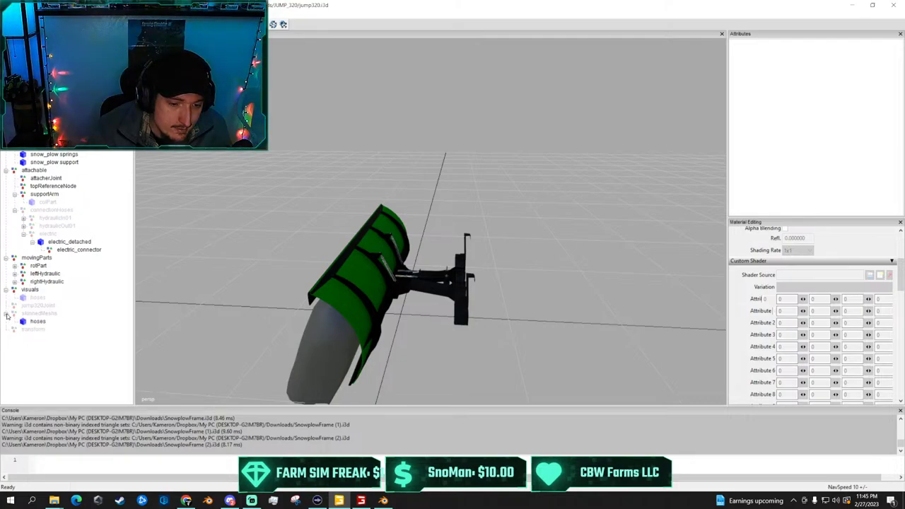
left_click(7, 314)
left_click(74, 243)
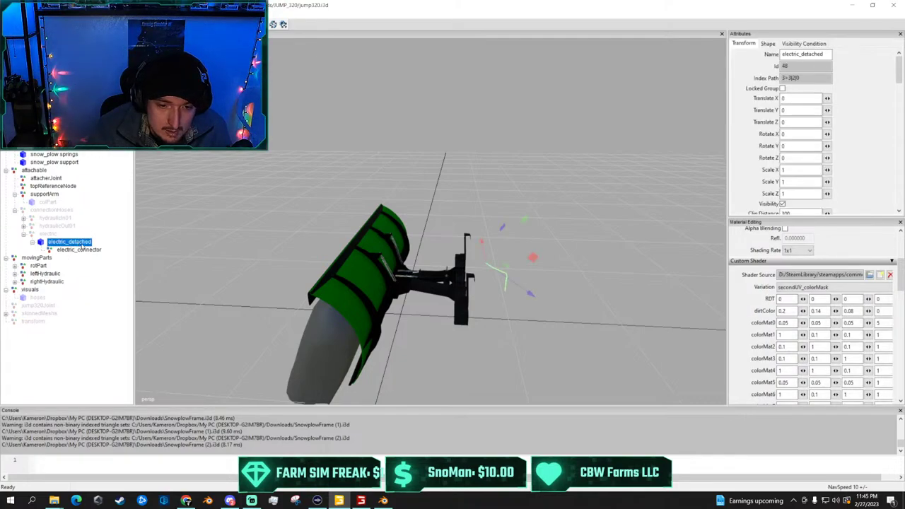
left_click(47, 234)
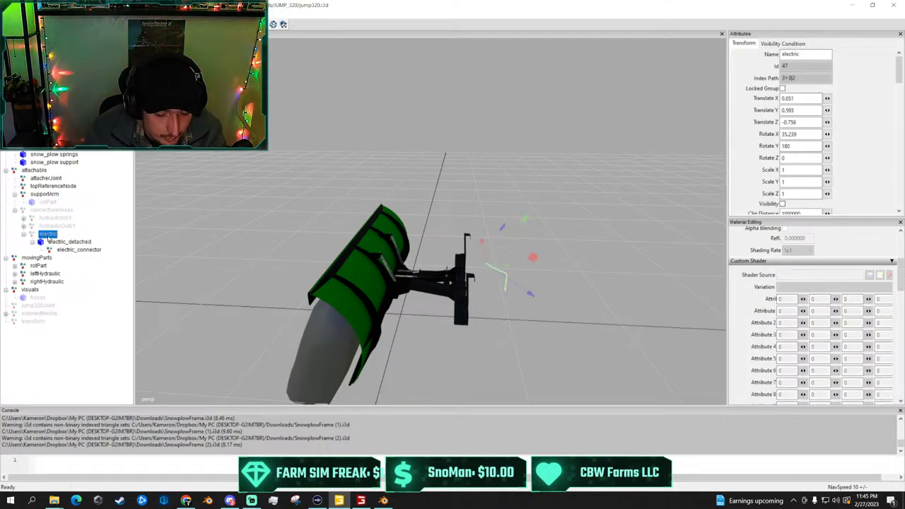
Delete the electric group from connectionHoses and expand the hydraulicIn01 group beside it
key("Delete")
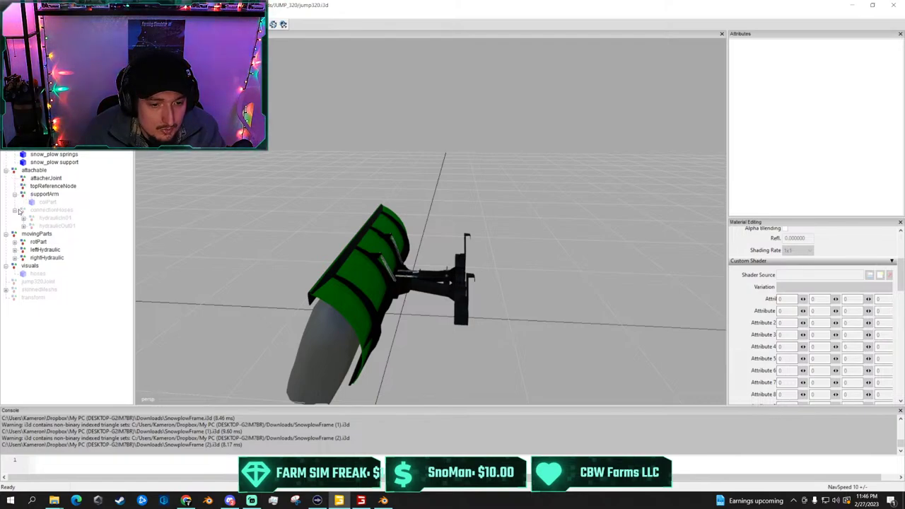
left_click(47, 202)
left_click(23, 218)
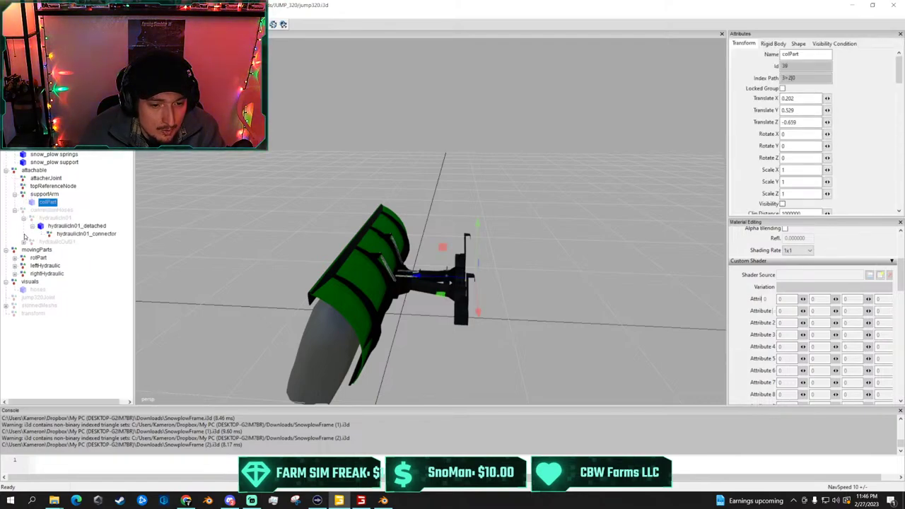
left_click(24, 237)
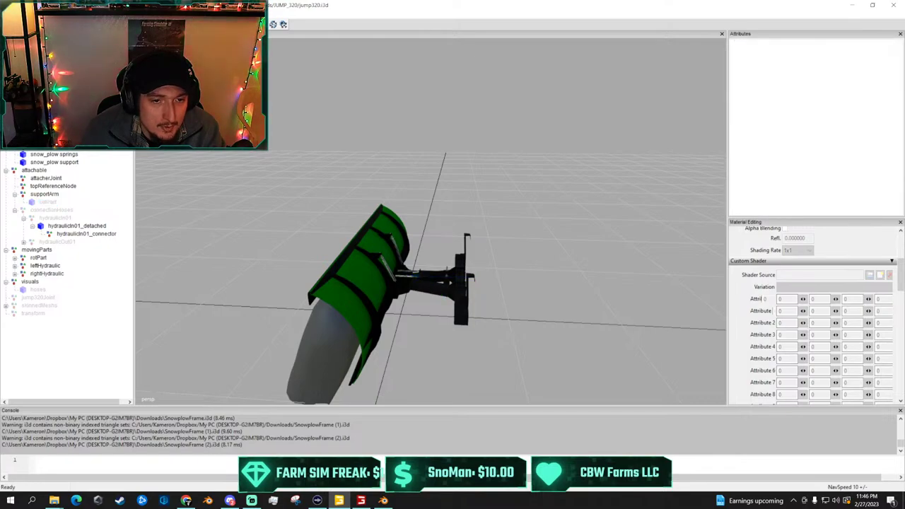
Move the main component's collision shape along Z onto the plow, to about 0.181
left_click(42, 44)
scroll(521, 210, "down", 3)
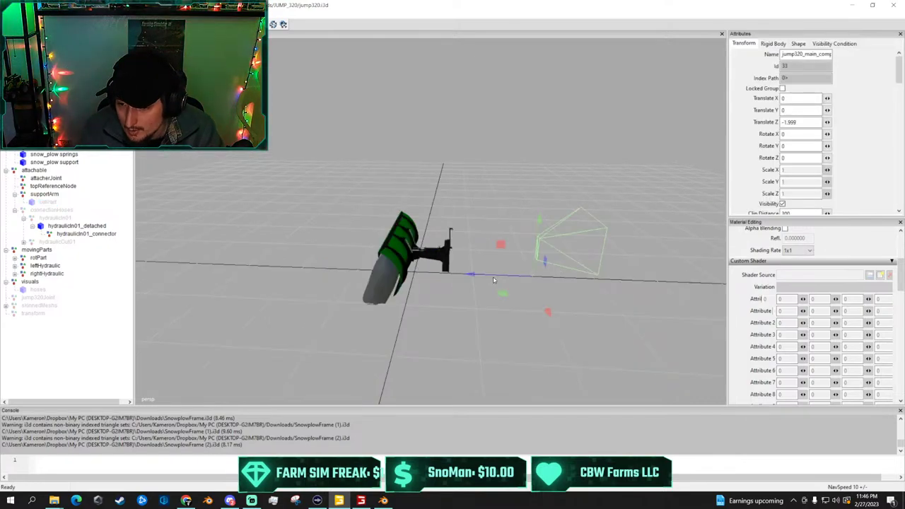
left_click_drag(494, 281, 353, 283)
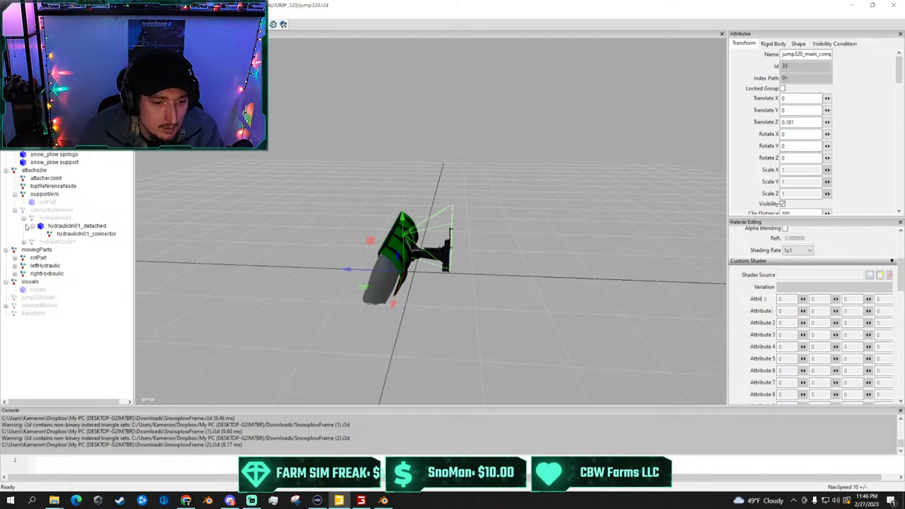
Examine the contents of hydraulicOut01 and of rotPart, including its effects, visuals and collisions groups
left_click(24, 244)
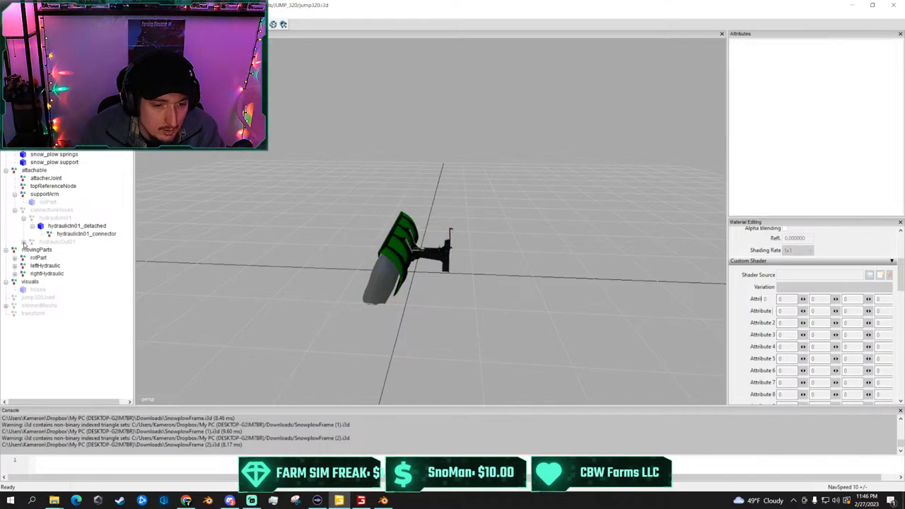
left_click(23, 242)
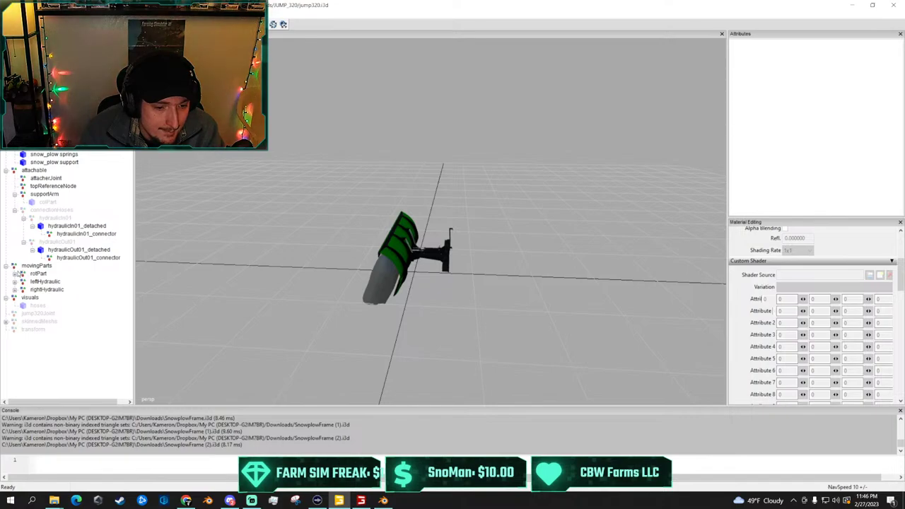
left_click(15, 273)
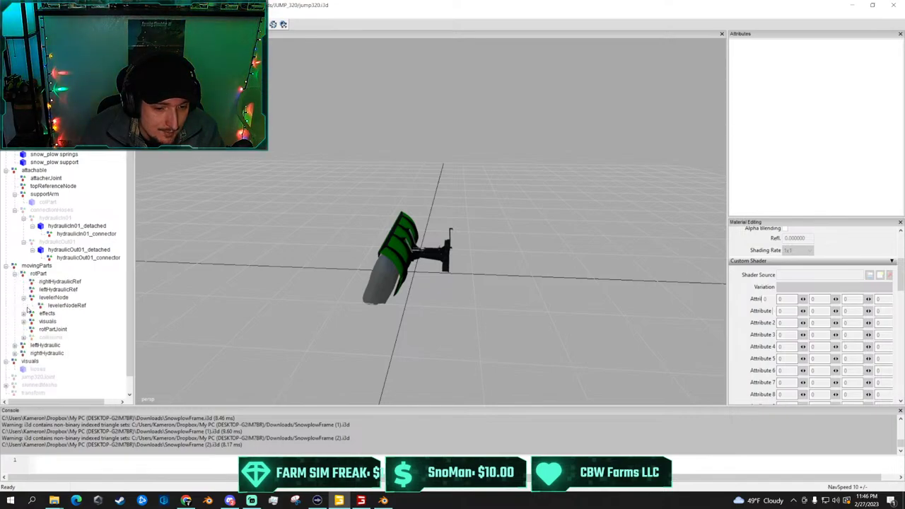
left_click(23, 313)
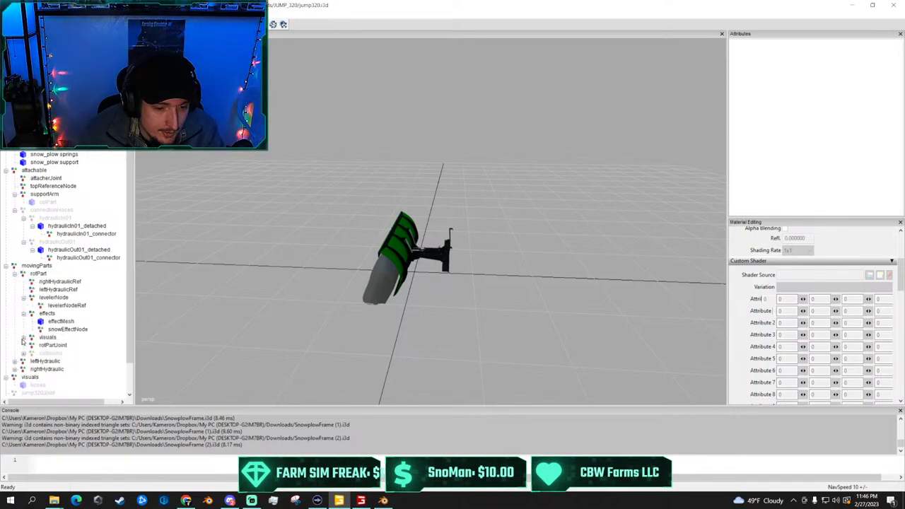
left_click(24, 337)
scroll(22, 339, "down", 1)
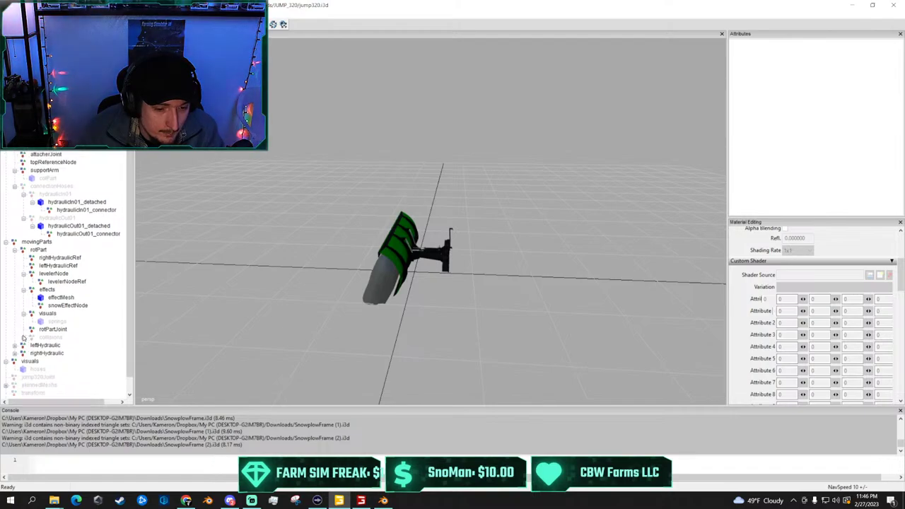
left_click(23, 339)
scroll(23, 338, "down", 2)
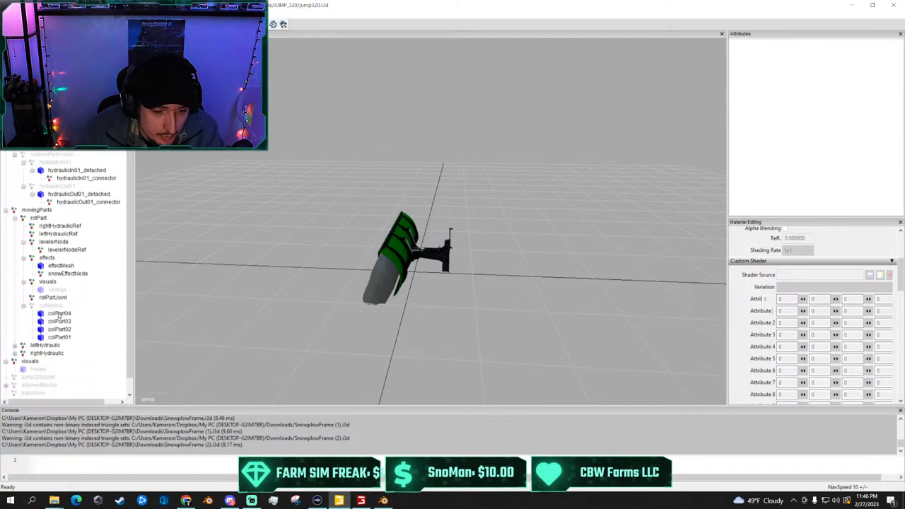
Move the colPart04 collision shape against the plow blade's upper part, to about Y 0.83 and Z 0.375
left_click(59, 313)
scroll(393, 238, "up", 3)
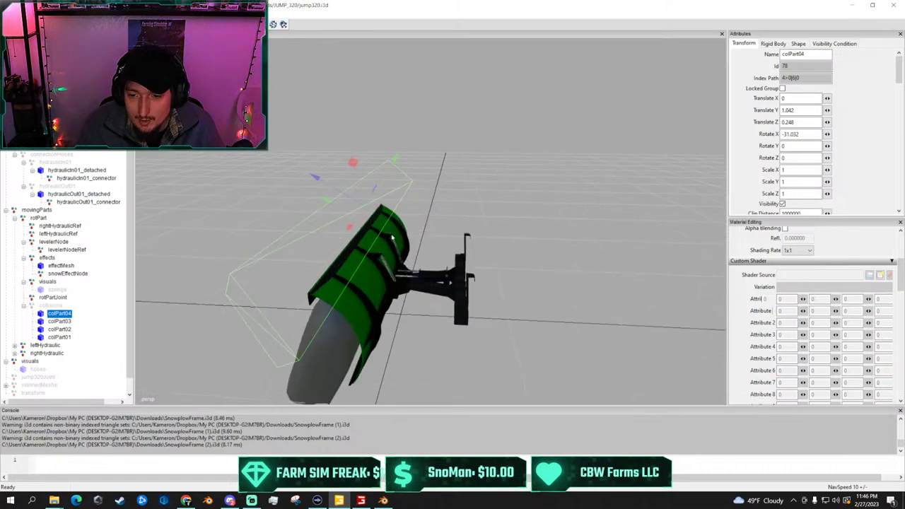
middle_click_drag(392, 238, 538, 214)
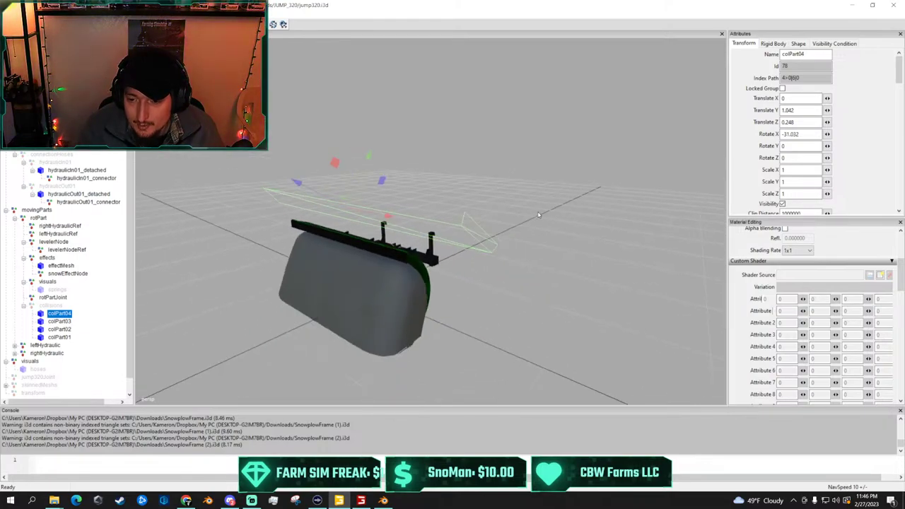
scroll(539, 214, "up", 3)
left_click_drag(529, 210, 411, 246, "alt")
scroll(433, 217, "down", 4)
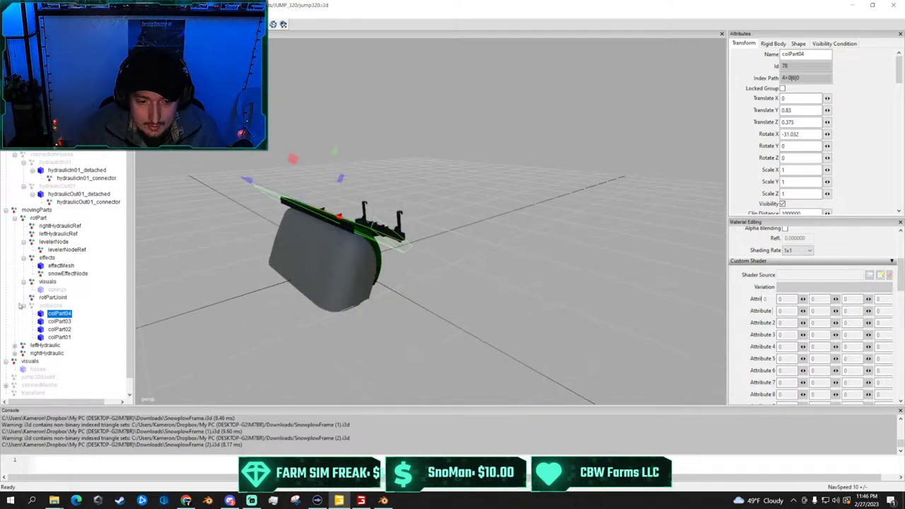
Examine from several angles how the colPart03 collision shape sits against the plow blade
left_click(58, 322)
scroll(489, 202, "up", 3)
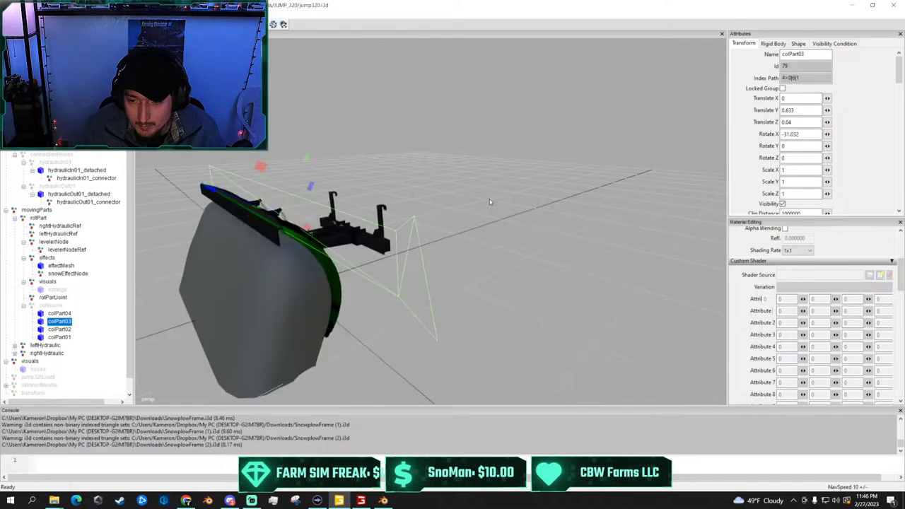
scroll(490, 202, "down", 3)
left_click_drag(489, 202, 444, 209, "alt")
scroll(444, 209, "up", 3)
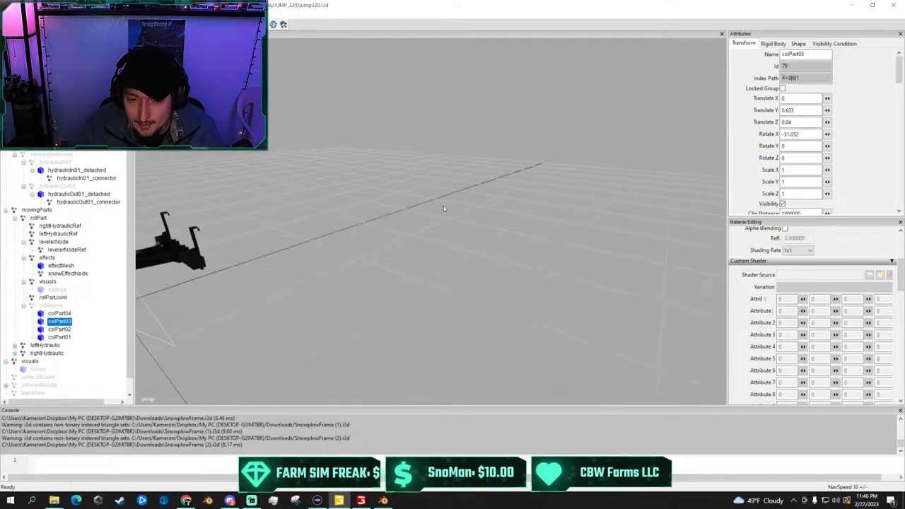
middle_click_drag(444, 209, 401, 213)
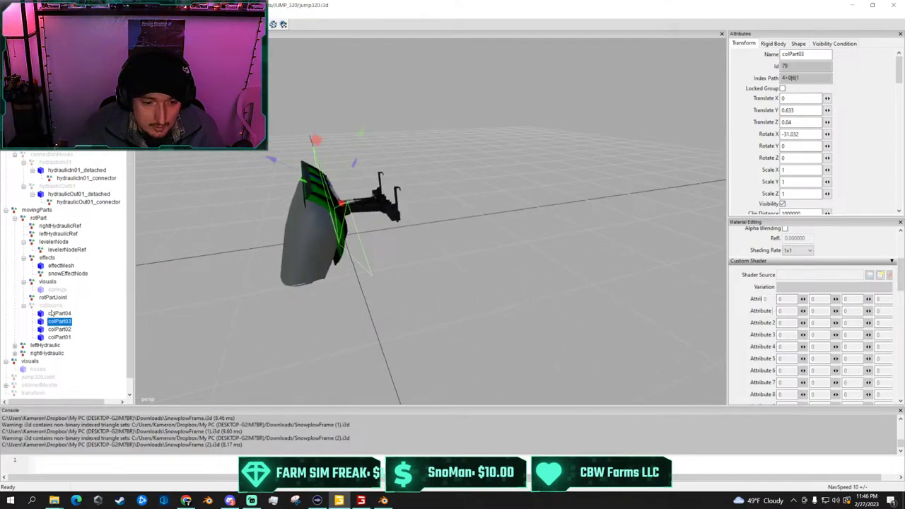
Try to put the collisions group inside a new transform group, and undo the grouping
left_click(53, 306)
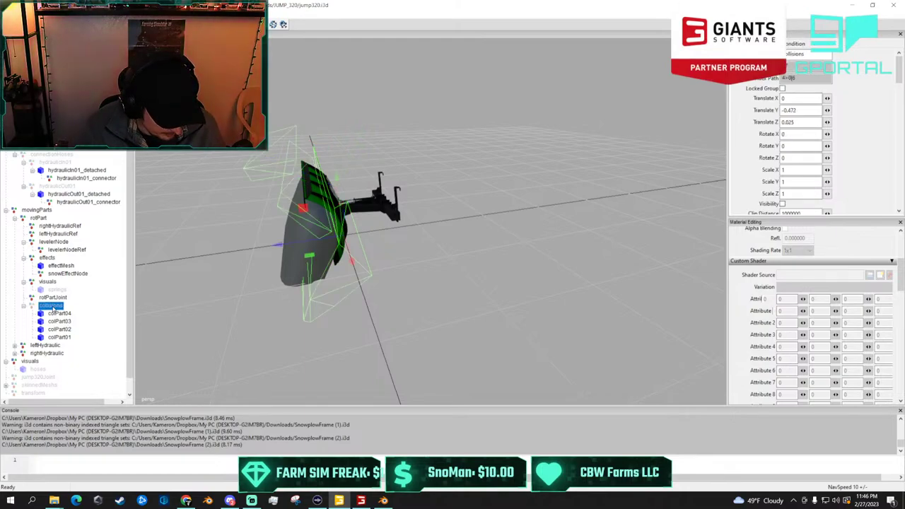
key("ctrl+g")
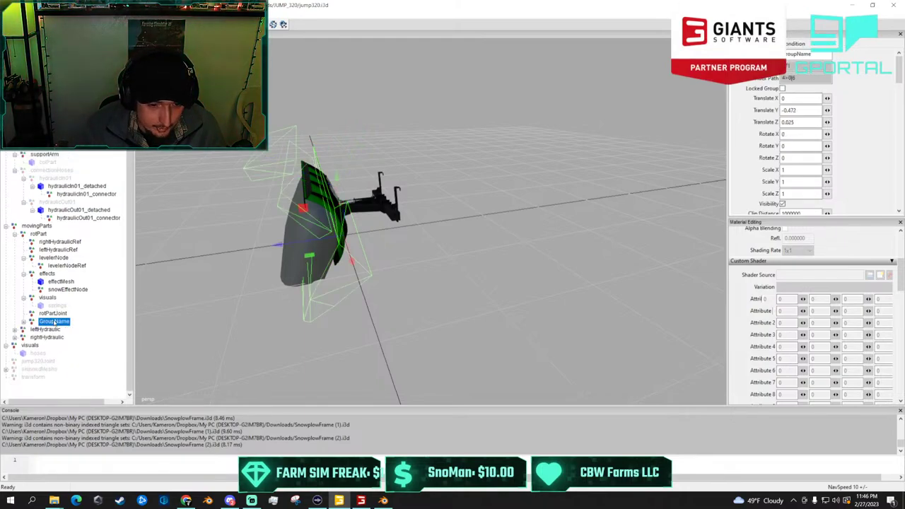
double_click(51, 325)
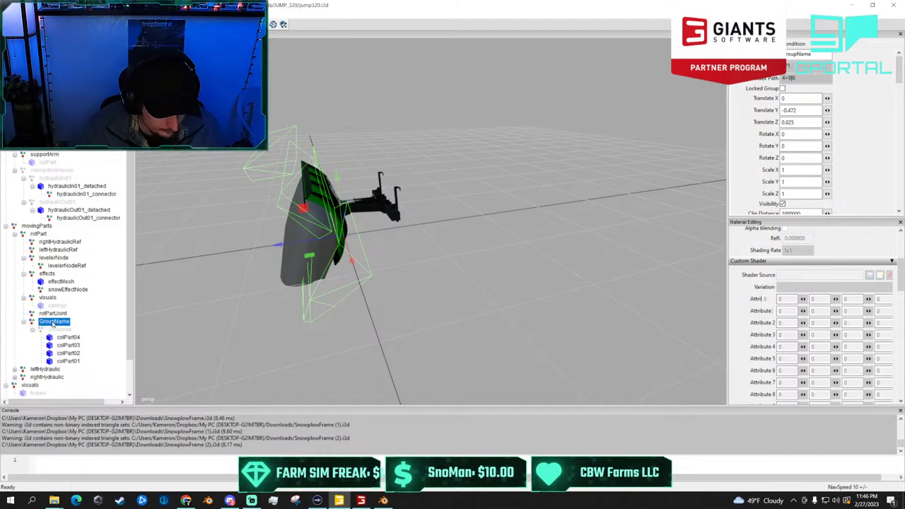
key("ctrl+z")
left_click(50, 322)
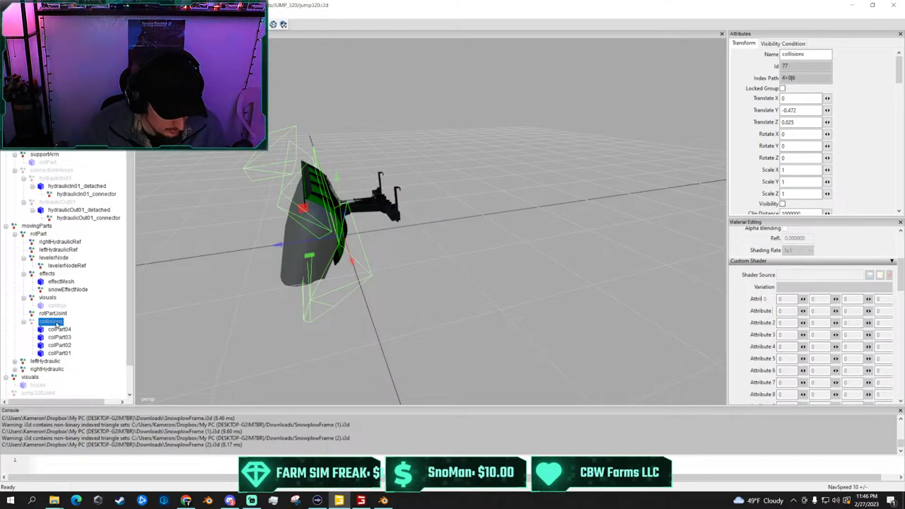
Examine the transform and visibility condition attributes of the collisions group under rotPart
left_click(58, 330)
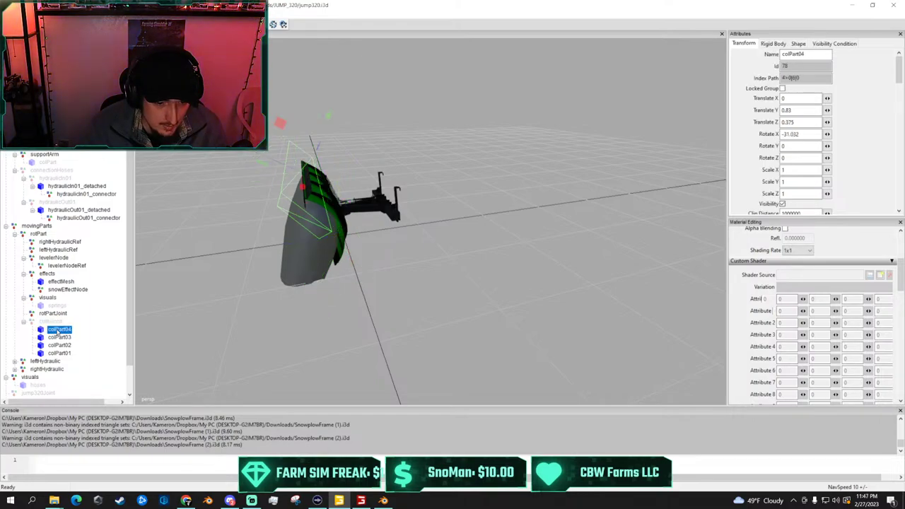
left_click(57, 323)
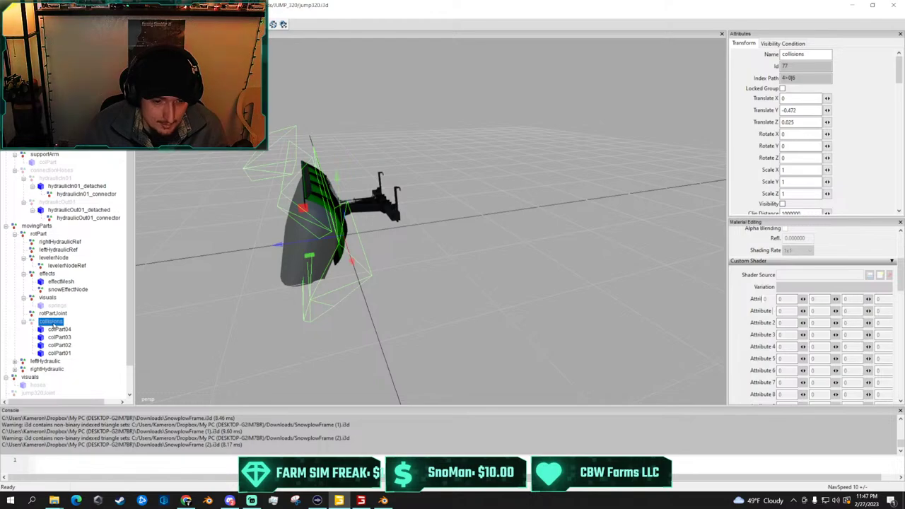
left_click(798, 43)
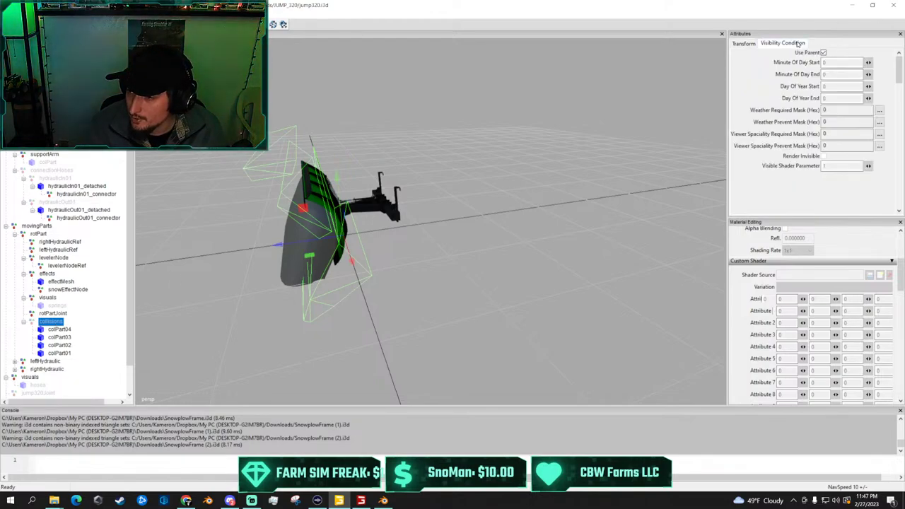
left_click(744, 44)
scroll(744, 134, "down", 5)
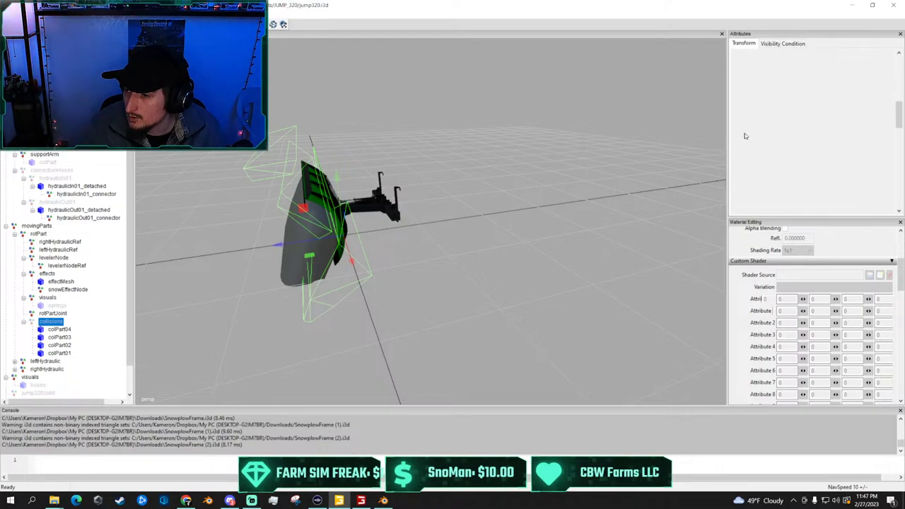
scroll(746, 134, "up", 5)
scroll(758, 134, "down", 3)
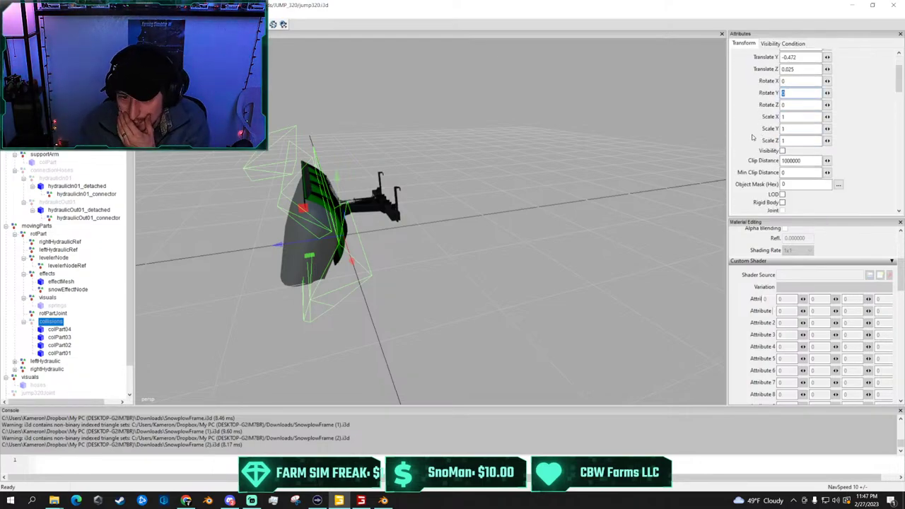
Check the shape attributes of colPart04, colPart03, colPart02 and colPart01, including Non Renderable and Tangents
left_click(62, 331)
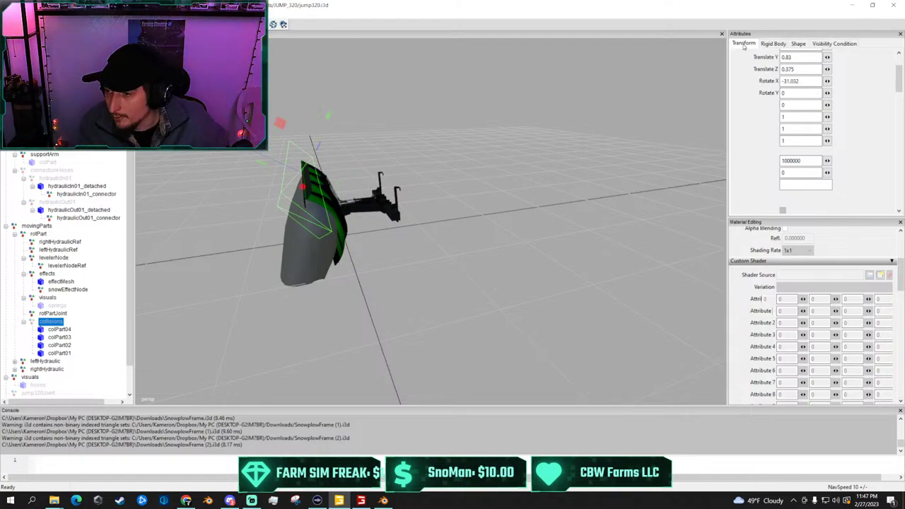
left_click(799, 44)
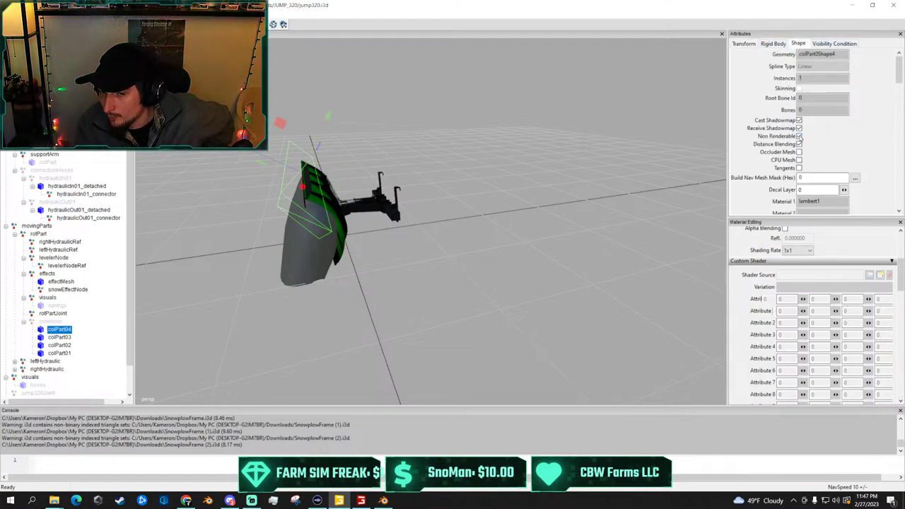
left_click(63, 339)
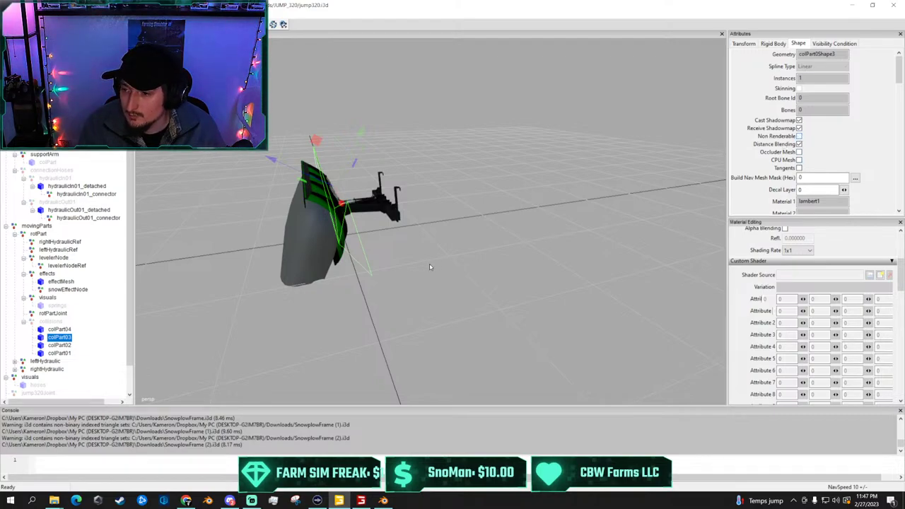
left_click(800, 168)
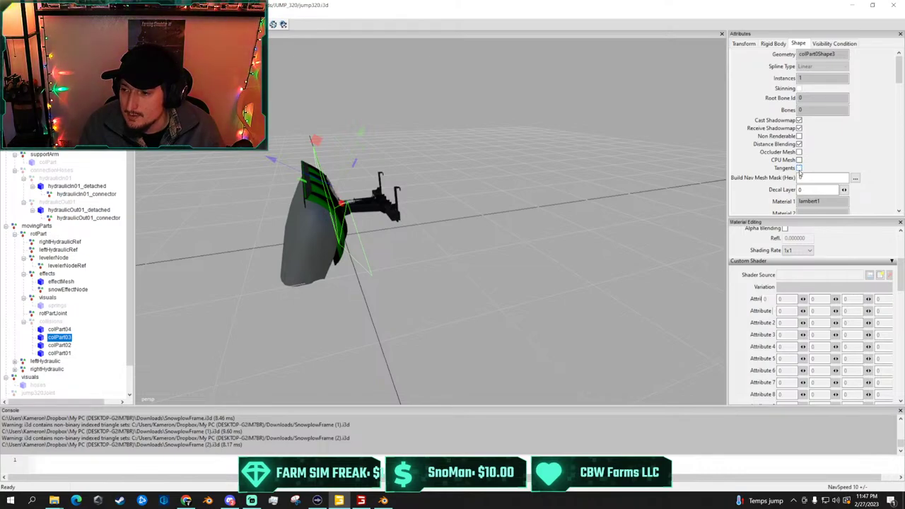
left_click(60, 345)
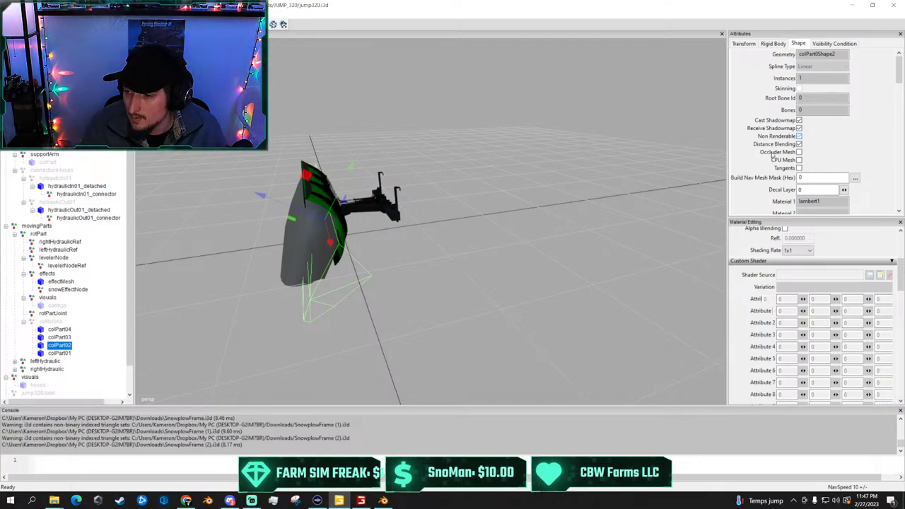
left_click(60, 354)
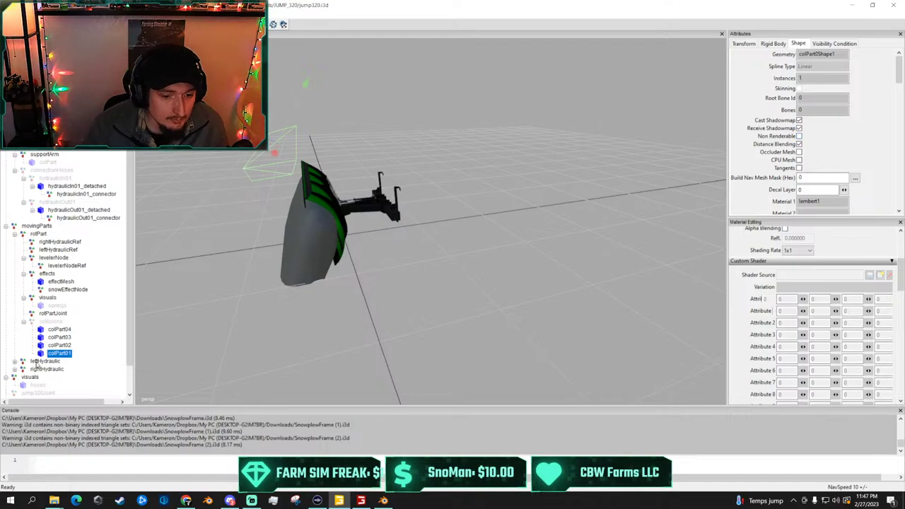
Examine from several angles how the collisions group and the colPart04 shape sit against the plow blade
left_click(56, 323)
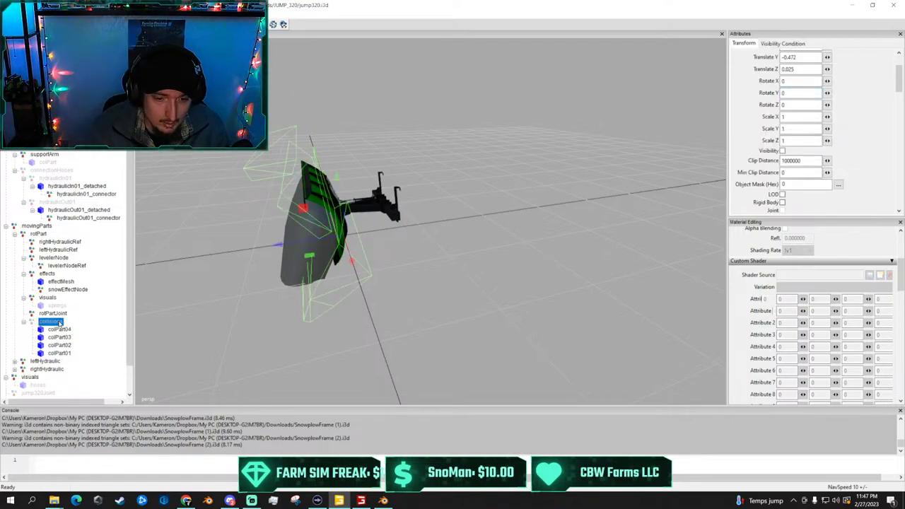
left_click(67, 331)
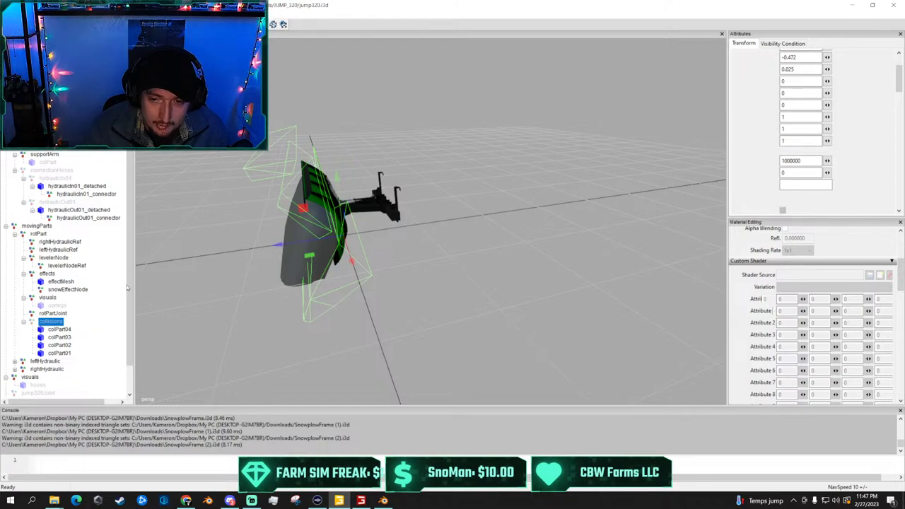
scroll(291, 188, "down", 3)
left_click_drag(291, 188, 254, 191, "alt")
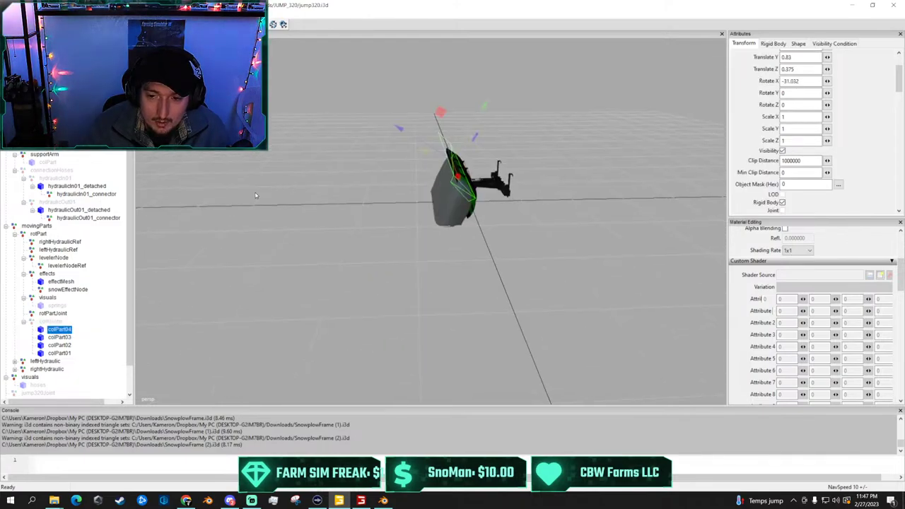
scroll(254, 192, "up", 6)
left_click_drag(302, 159, 330, 131, "alt")
scroll(329, 130, "down", 4)
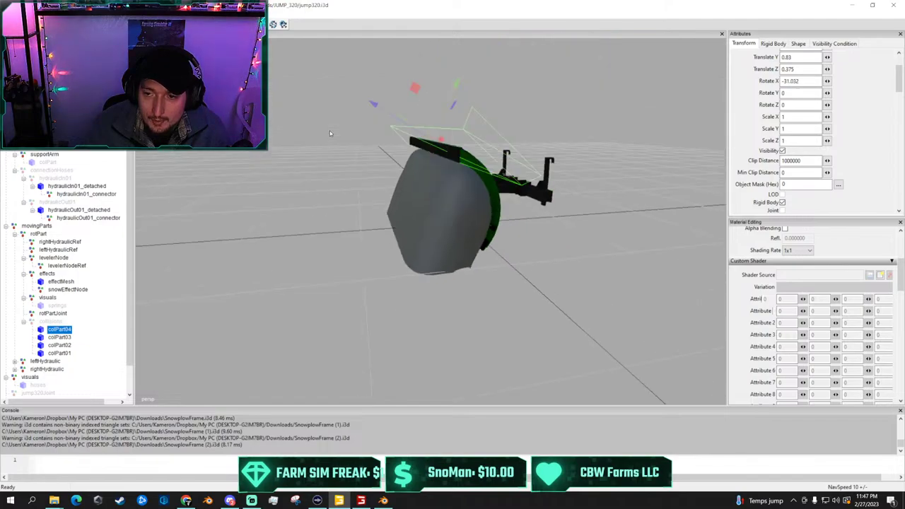
Move colPart03 to Translate Y 0.58 and Z 0.072, and colPart02 to Translate Y 0.169 and Z 0.071
left_click(63, 337)
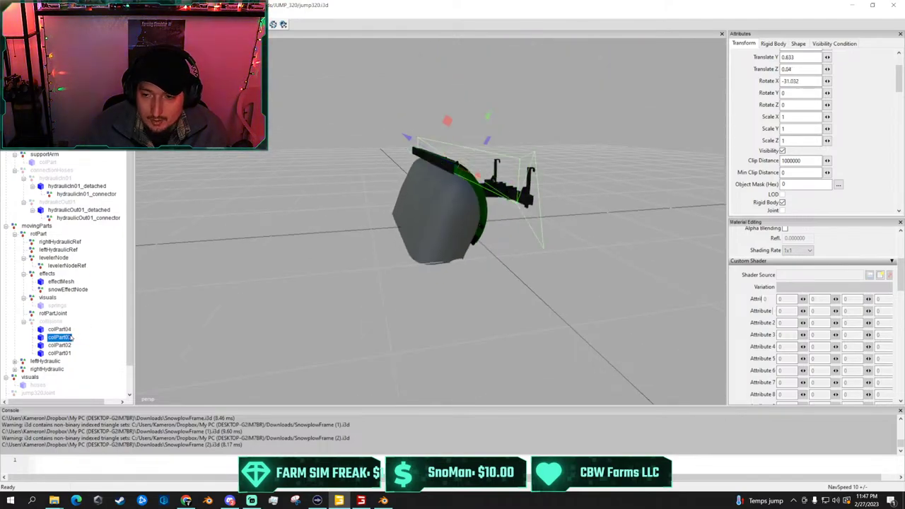
left_click_drag(462, 170, 444, 159, "alt")
scroll(528, 149, "up", 4)
scroll(440, 161, "down", 3)
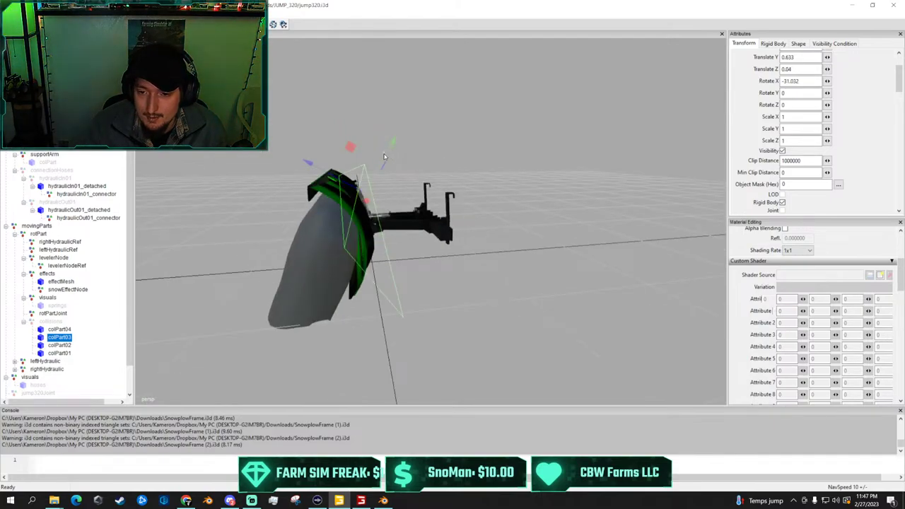
left_click_drag(389, 150, 391, 156)
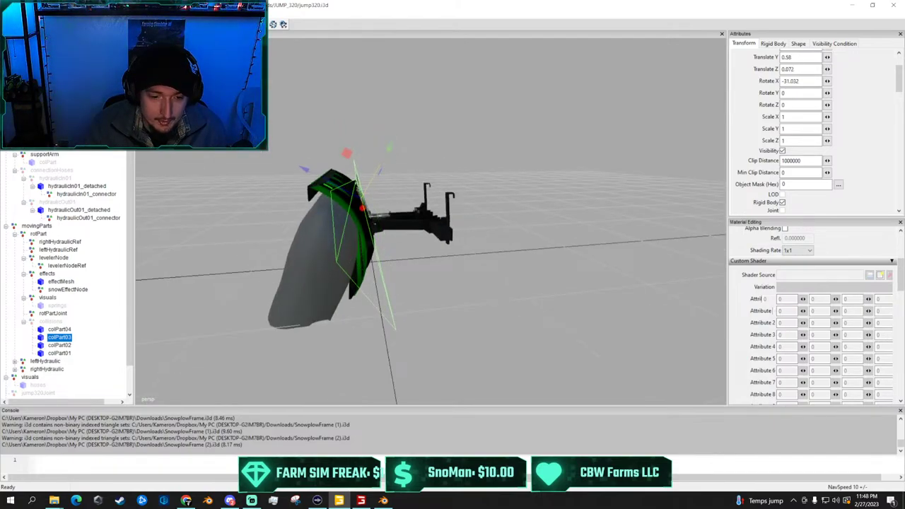
left_click(60, 345)
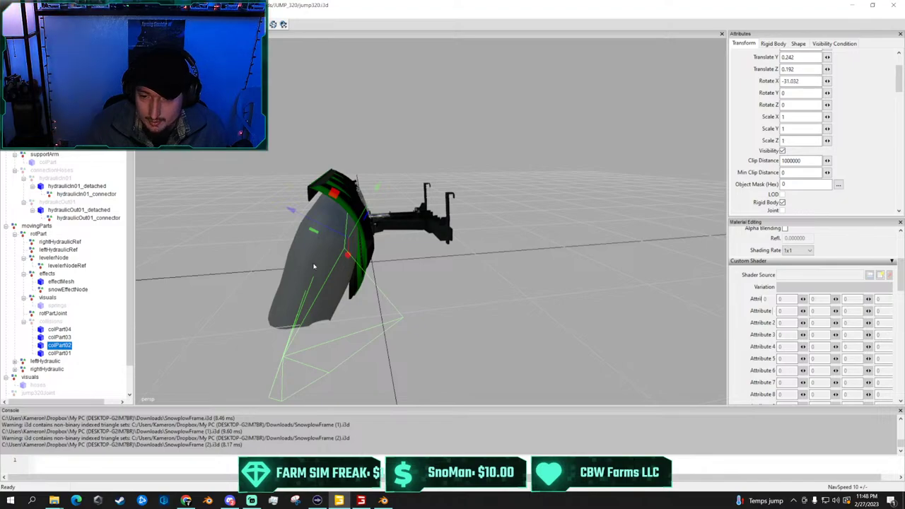
left_click_drag(328, 227, 332, 239)
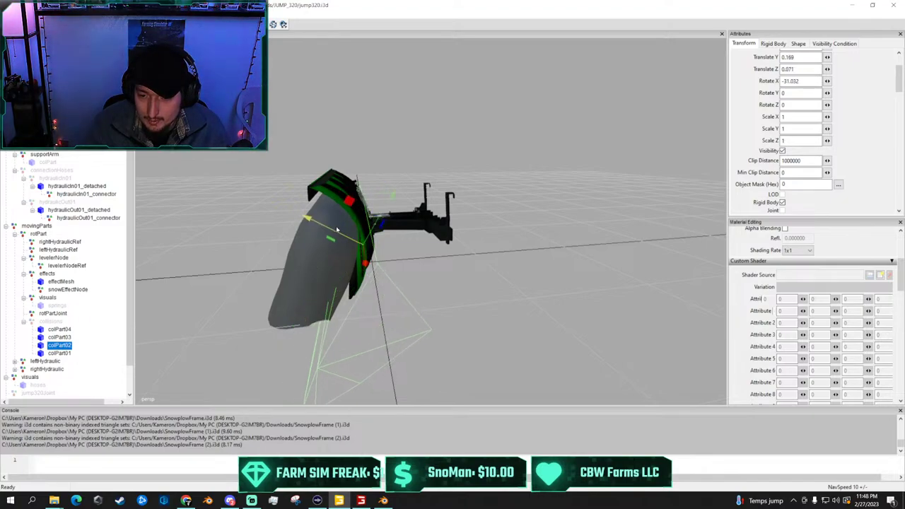
Check where the colPart01 collision shape sits relative to the plow blade
left_click(59, 353)
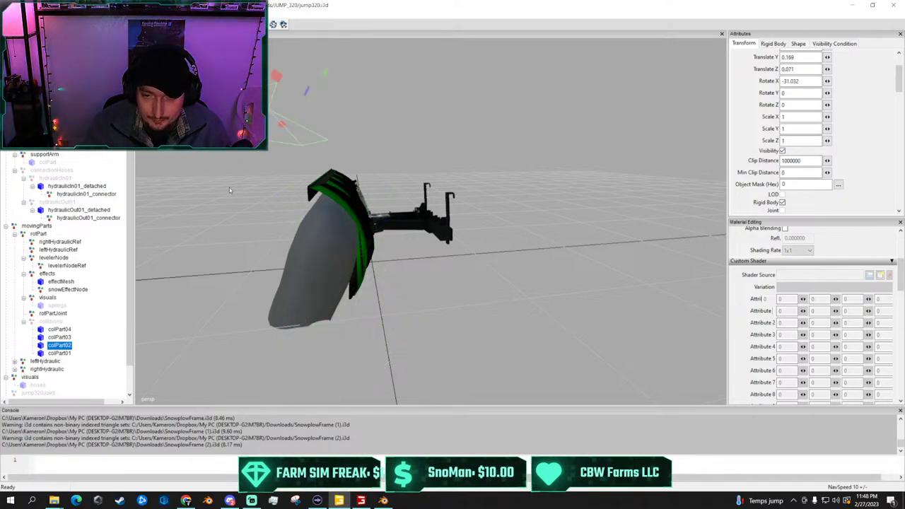
scroll(297, 212, "down", 3)
left_click_drag(327, 185, 269, 160, "alt")
scroll(269, 160, "down", 3)
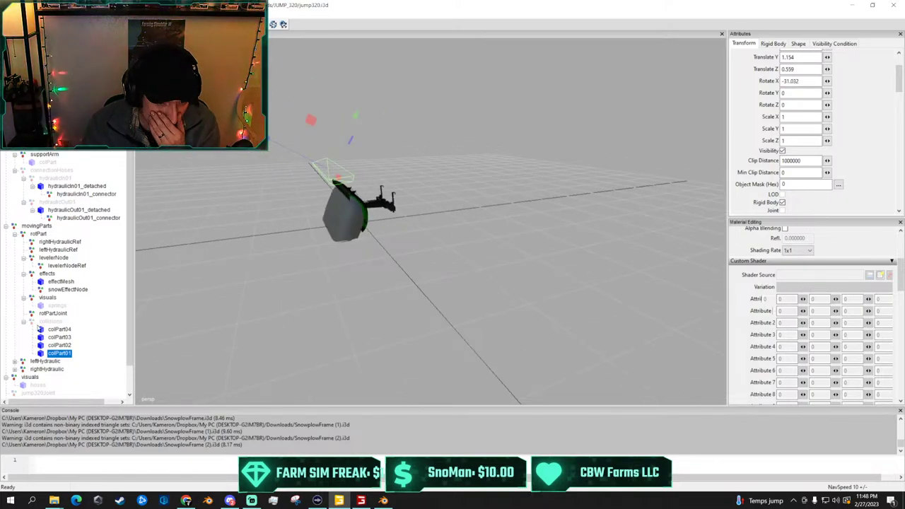
Hide leftHydraulic together with its nodes leftHydraulicPunch01, leftHydraulicPunch02, leftHydraulicPunch03 and leftHydraulicJoint
scroll(26, 318, "down", 2)
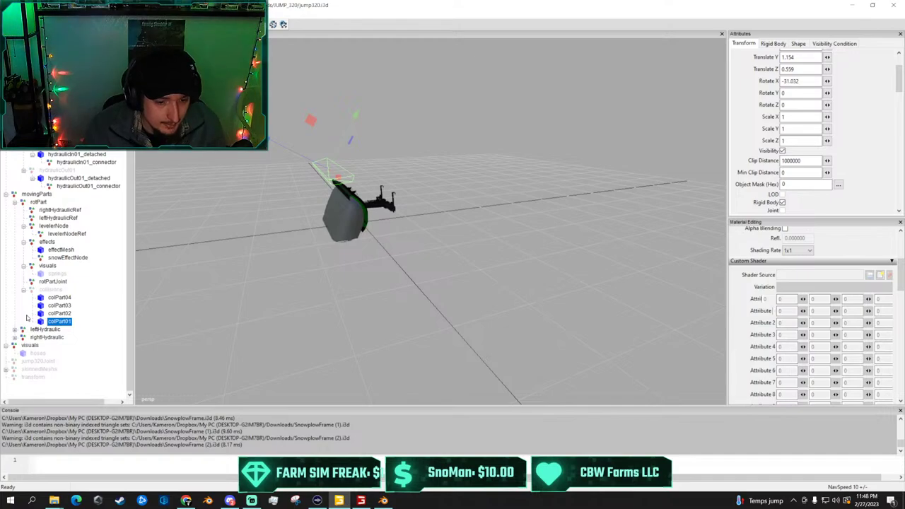
left_click(15, 330)
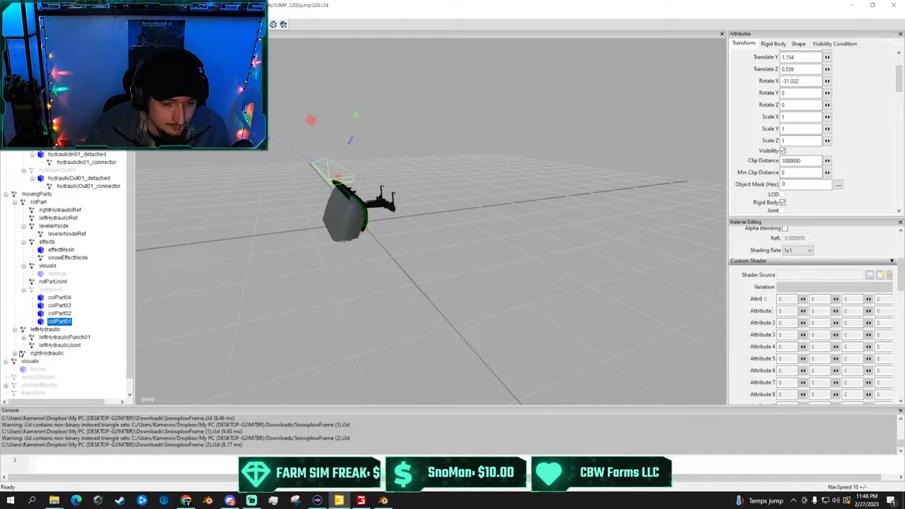
left_click(22, 353)
left_click(44, 330)
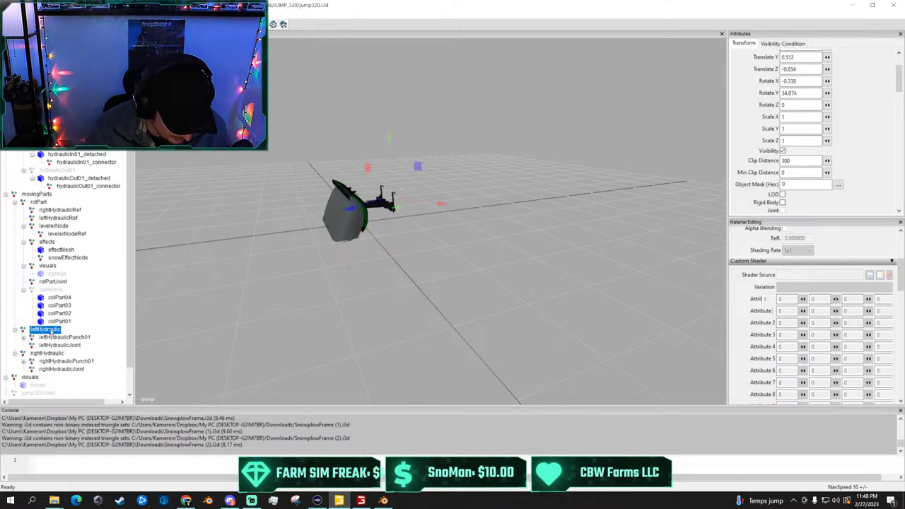
key("h")
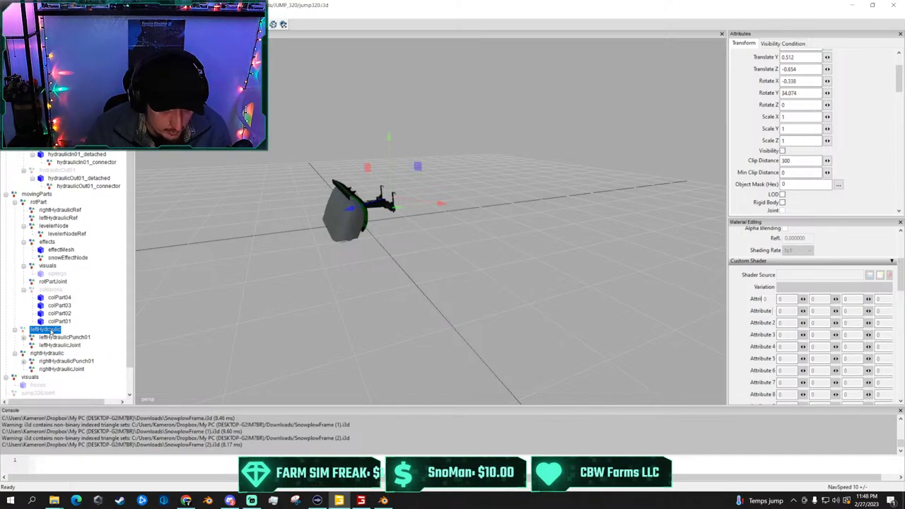
left_click(54, 338)
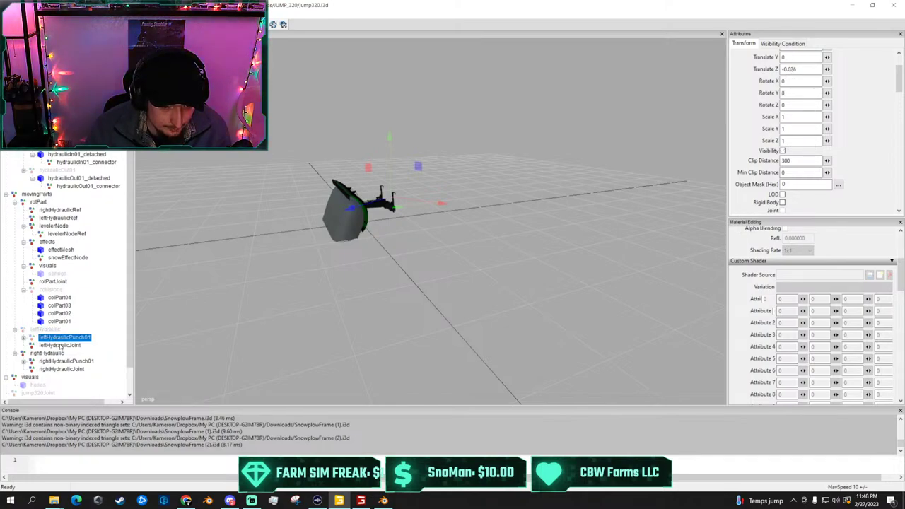
left_click(61, 346)
left_click(24, 338)
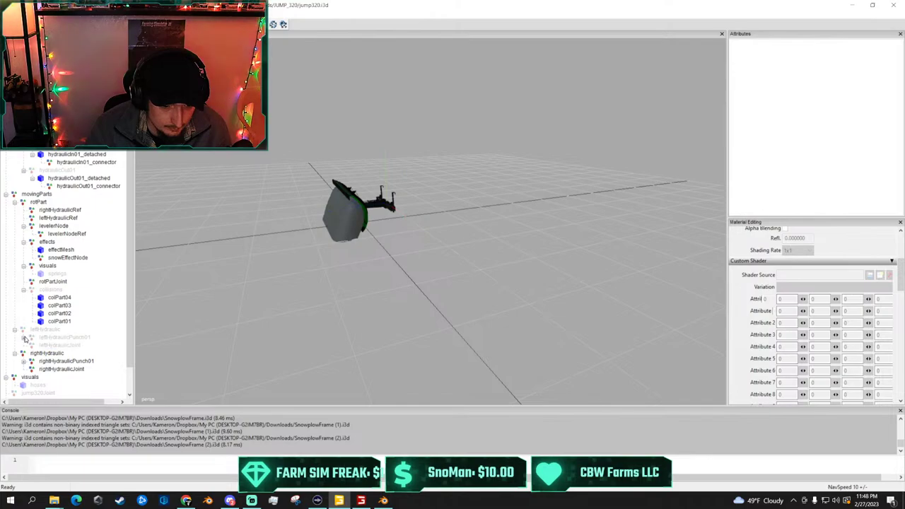
left_click(24, 338)
left_click(63, 348)
left_click(65, 345)
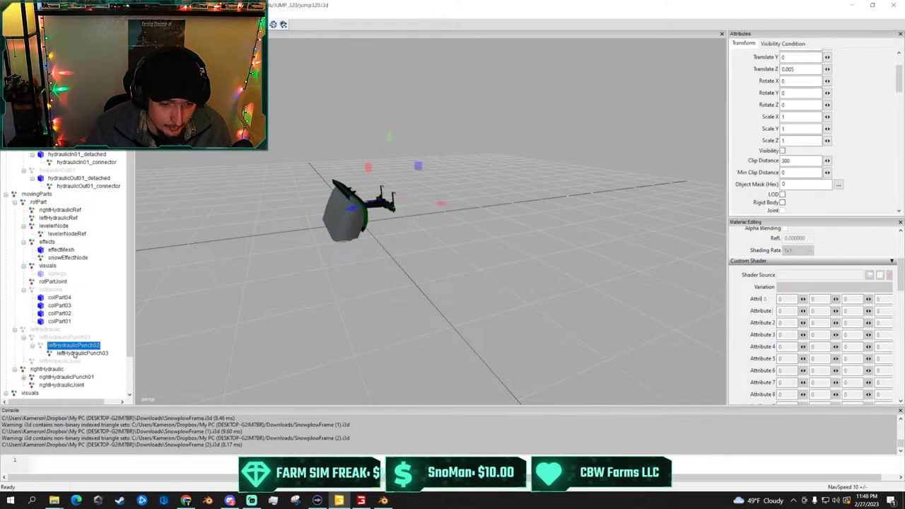
left_click(75, 353)
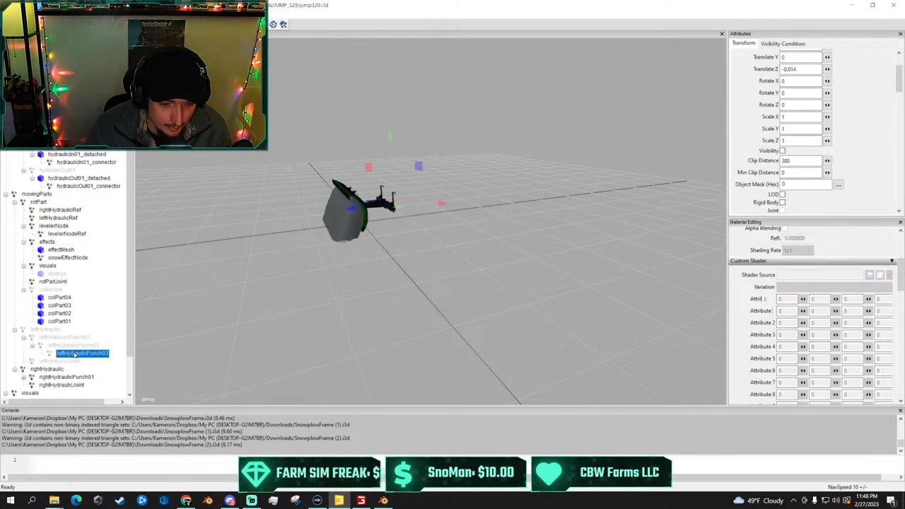
Hide rightHydraulic with its nodes rightHydraulicPunch01 to 03 and rightHydraulicJoint, as well as the main visuals group
left_click(24, 377)
scroll(32, 369, "down", 1)
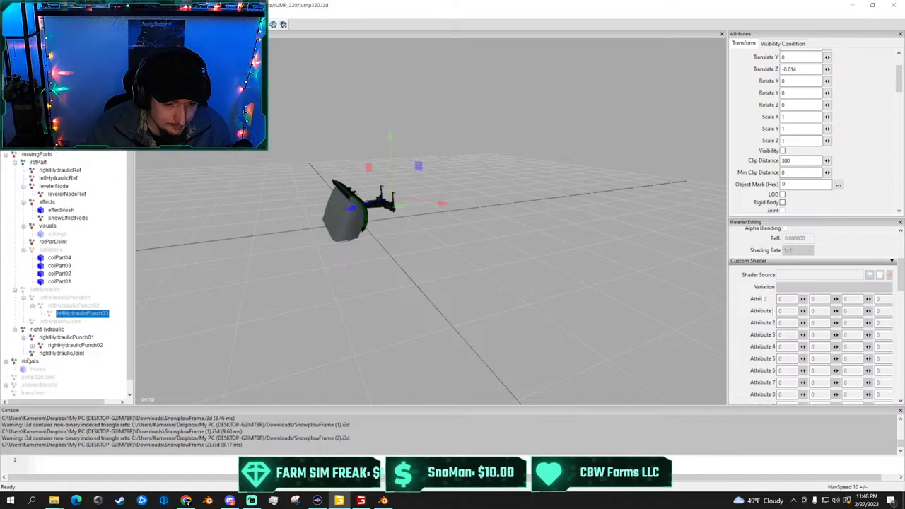
left_click(47, 330)
left_click(57, 337)
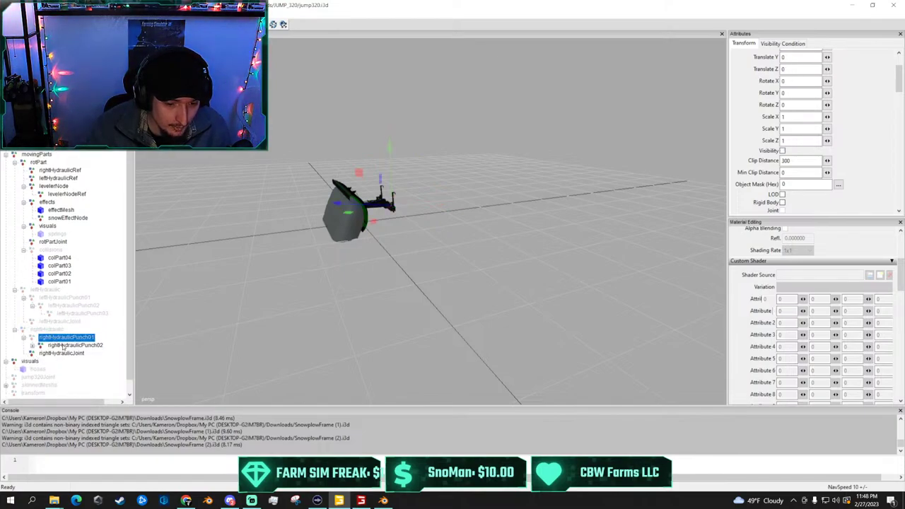
left_click(67, 345)
left_click(32, 345)
left_click(74, 353)
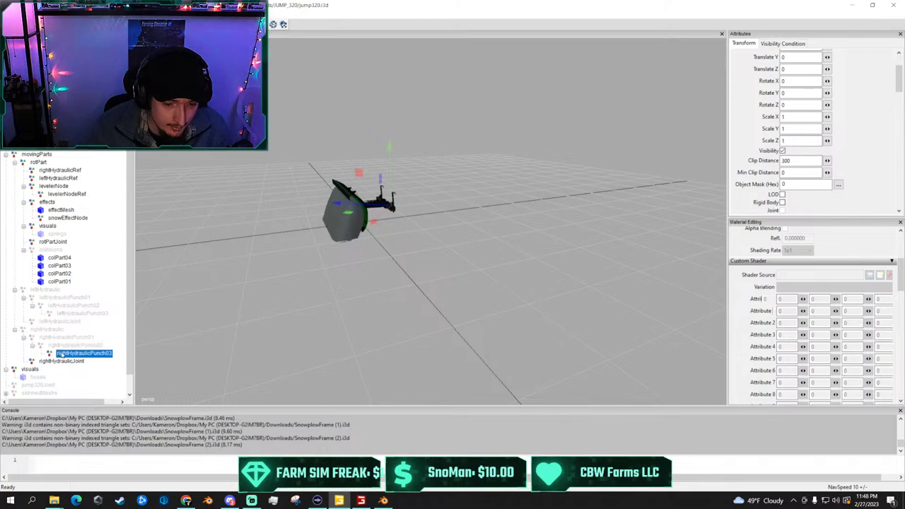
left_click(63, 362)
left_click(30, 369)
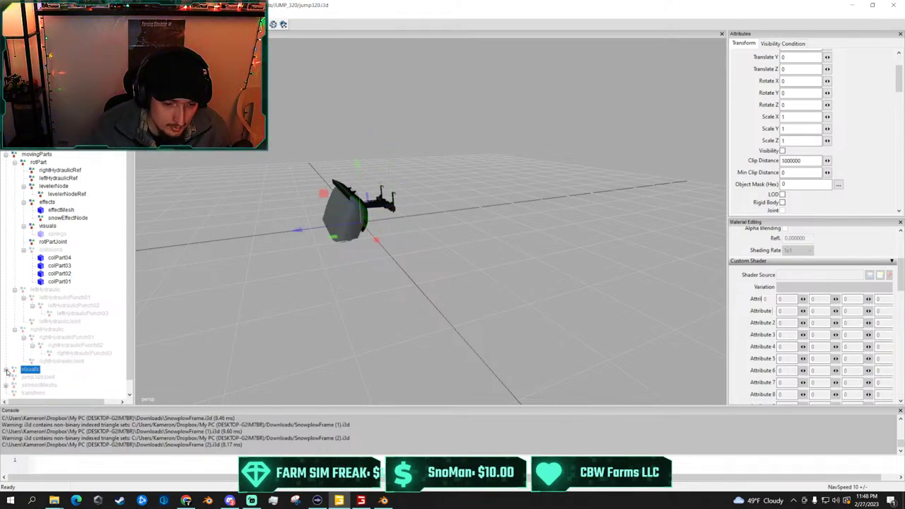
Collapse the top-level visuals, leftHydraulic and rightHydraulic groups in the scene tree
left_click(6, 371)
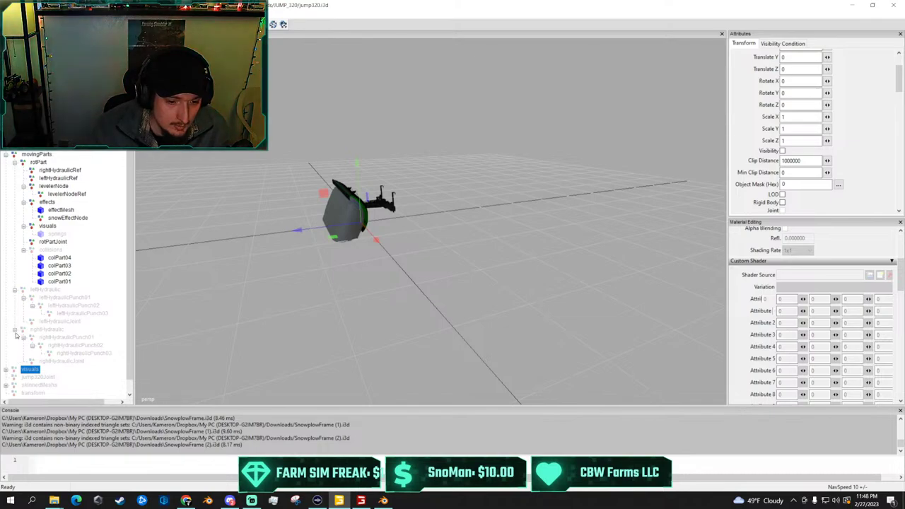
scroll(15, 318, "up", 1)
left_click(15, 309)
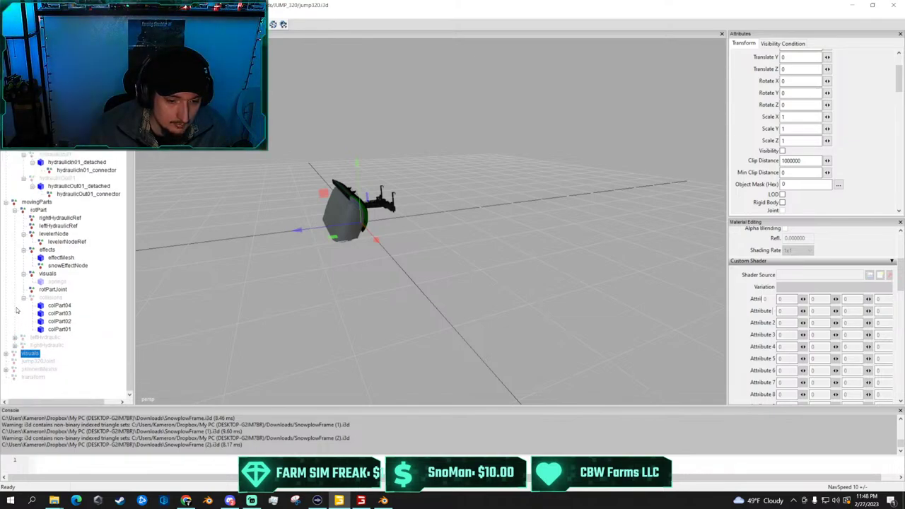
Mark the plow collision shapes colPart03, colPart02 and colPart01 as Non Renderable
left_click(348, 199)
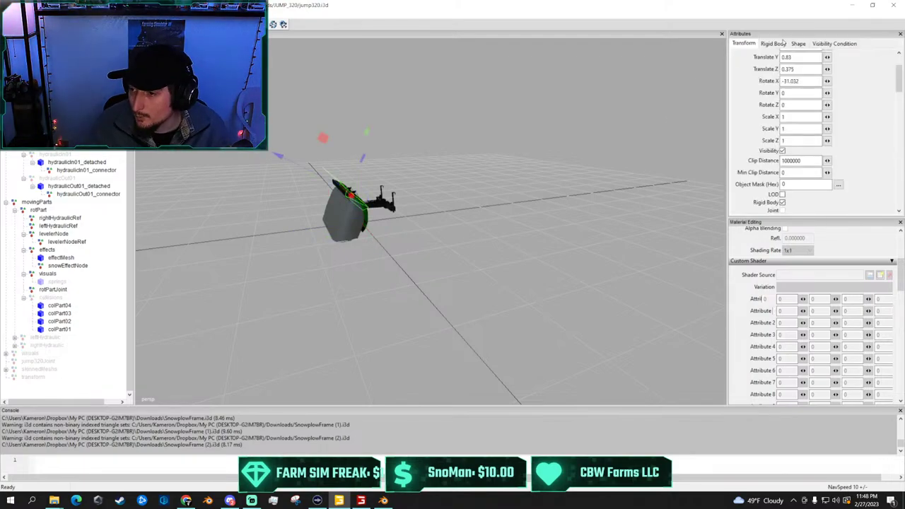
left_click(793, 45)
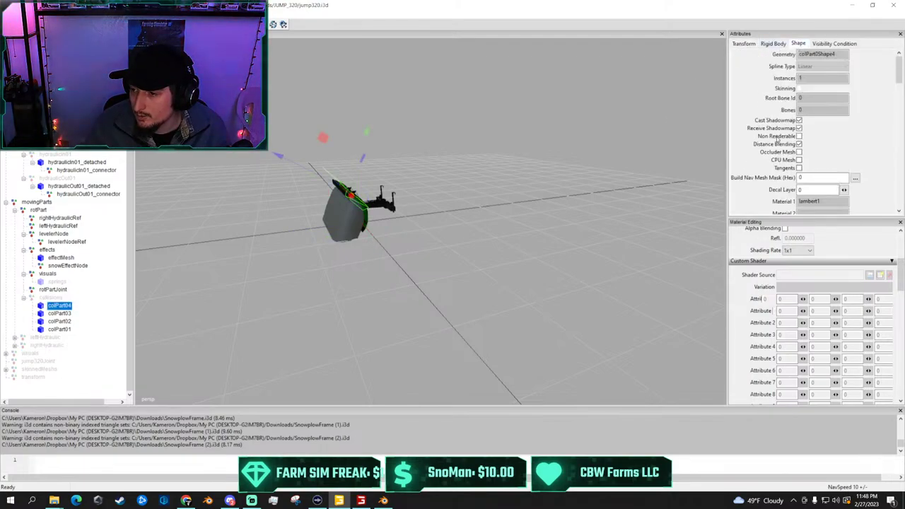
left_click(799, 135)
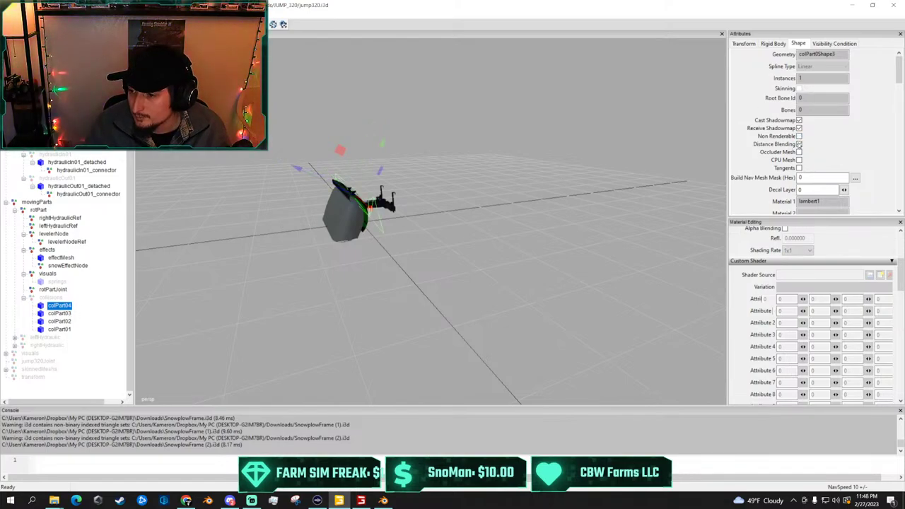
left_click(59, 314)
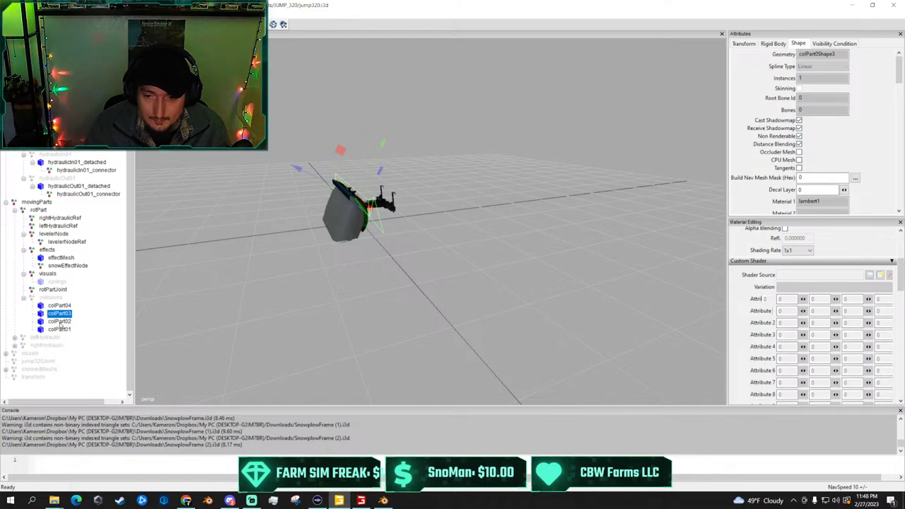
key("Down")
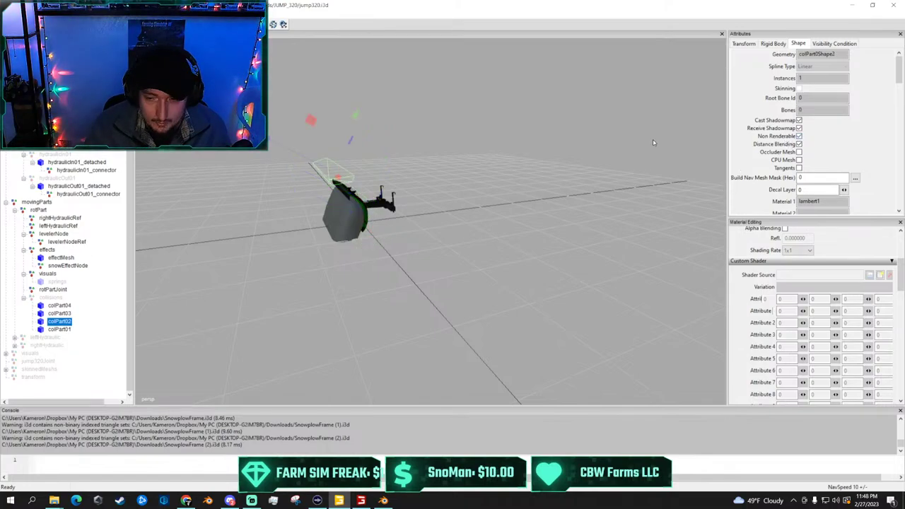
key("Down")
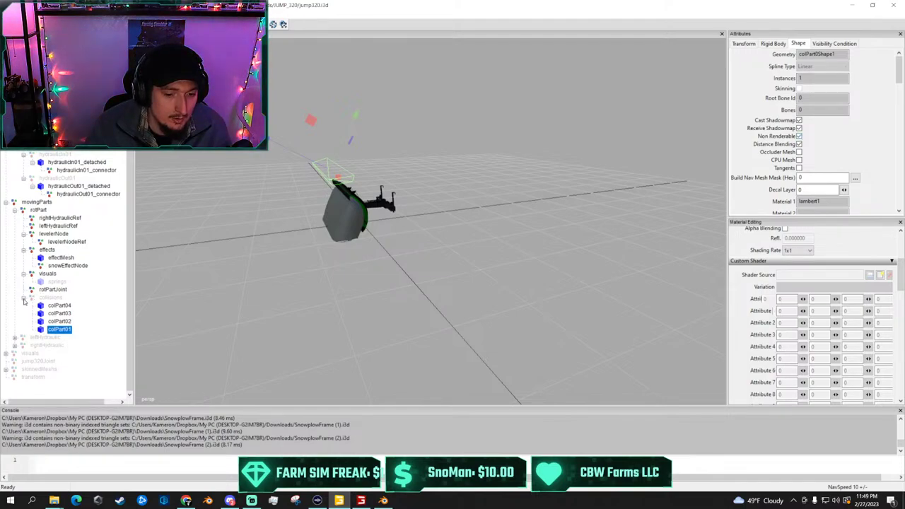
Collapse the visuals group under rotPart and inspect the effectMesh and snowEffectNode in the effects group
left_click(23, 301)
left_click(24, 330)
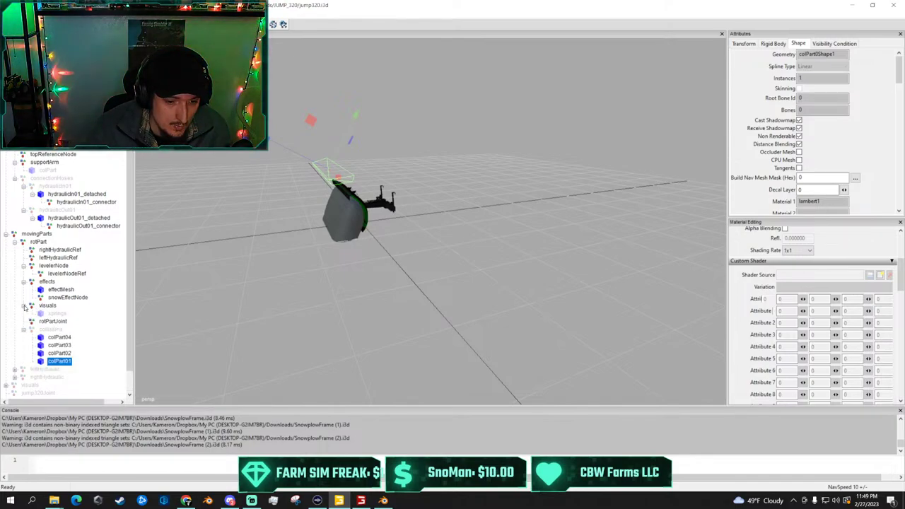
left_click(23, 305)
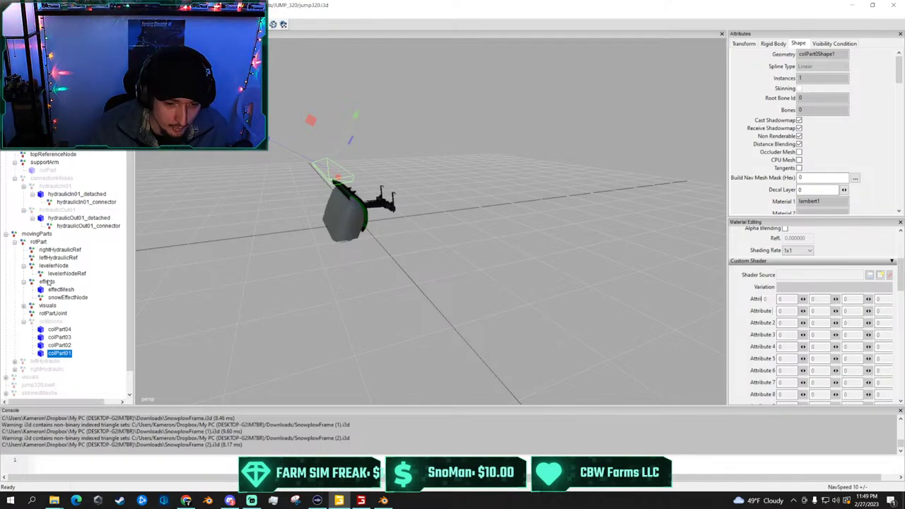
left_click(47, 283)
left_click(60, 289)
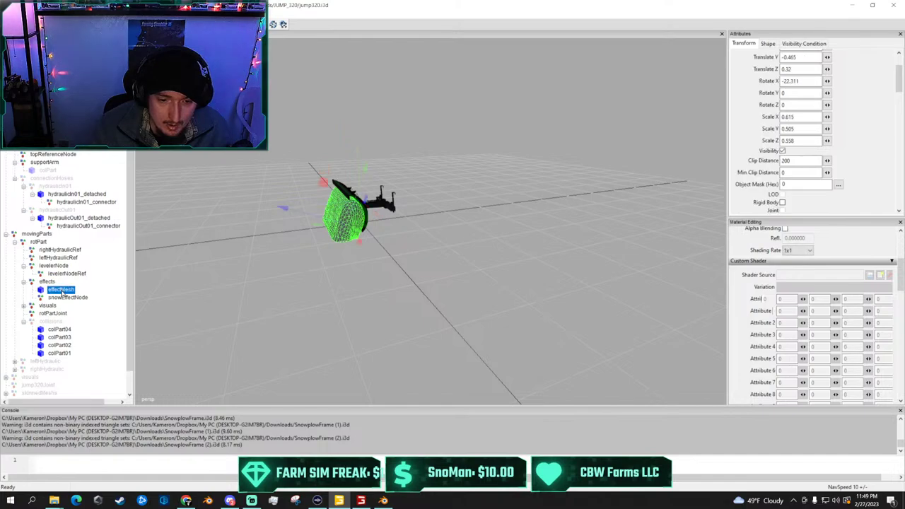
left_click(65, 298)
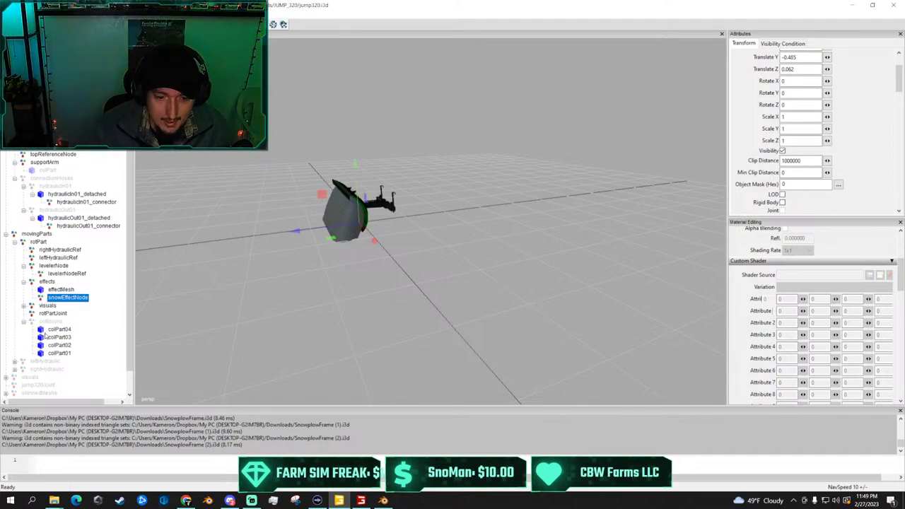
Mark the collision shape colPart04 as Non Renderable and check the plow in the viewport
left_click(322, 219)
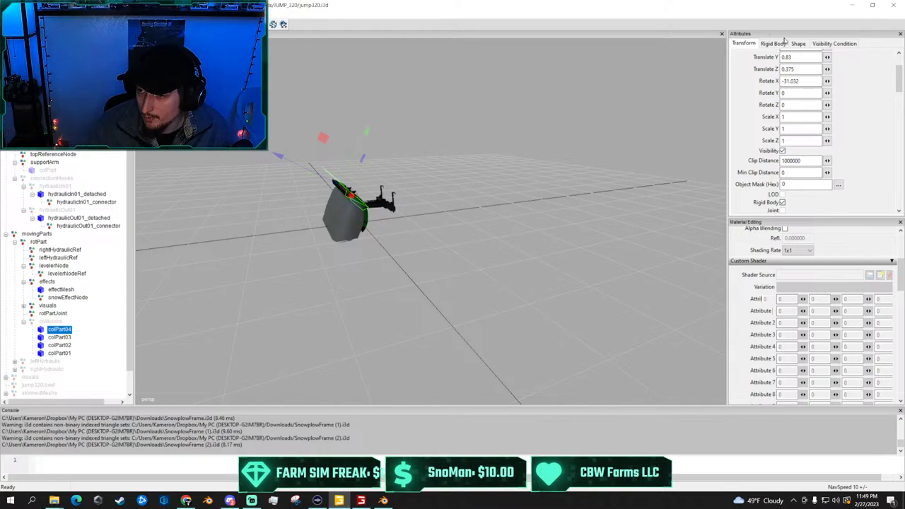
left_click(797, 44)
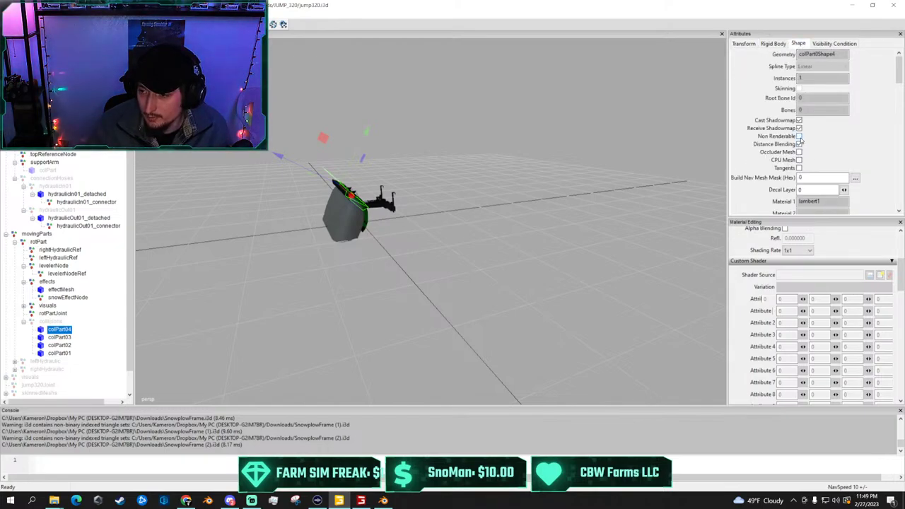
left_click(800, 137)
scroll(681, 156, "up", 5)
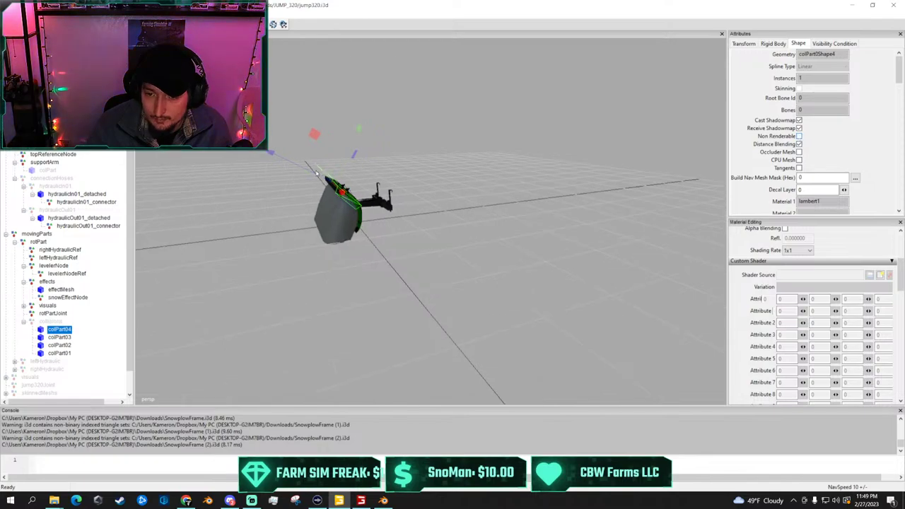
scroll(681, 157, "down", 2)
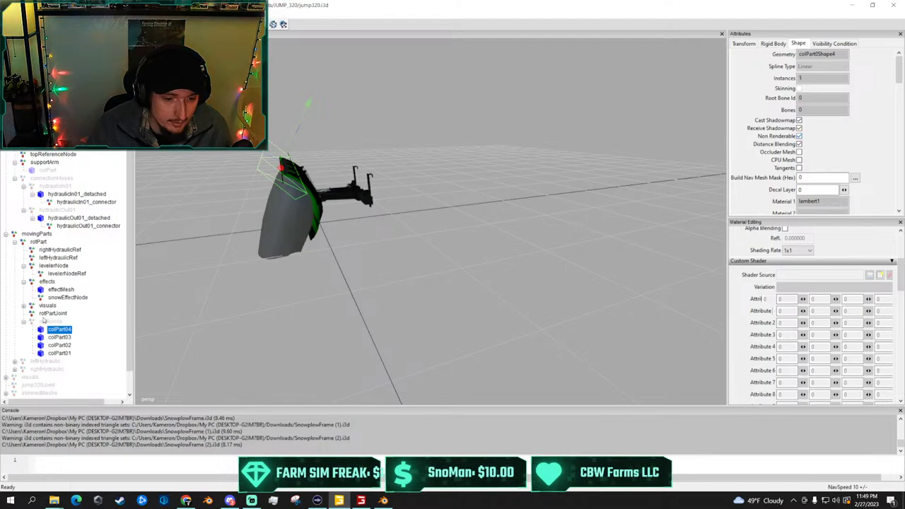
Hide the hydraulicOut01_detached hose and its hydraulicOut01_connector node
scroll(21, 283, "up", 1)
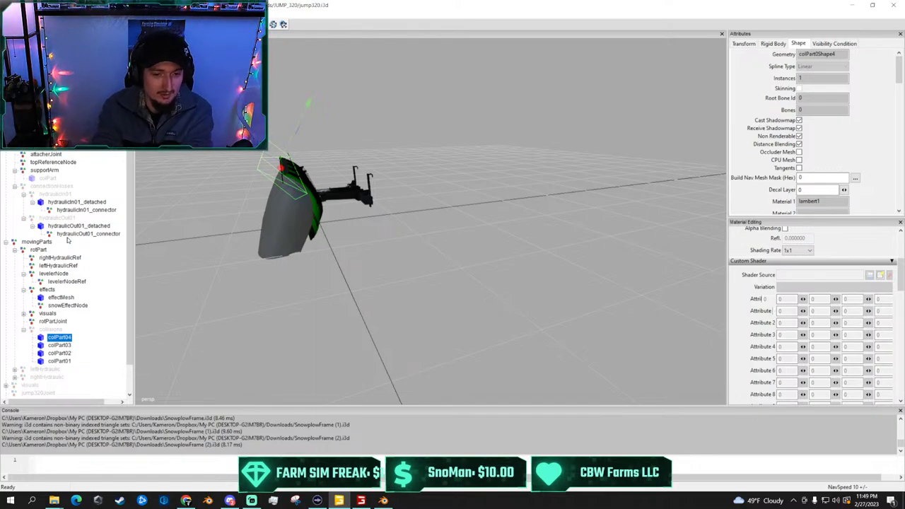
left_click(24, 248)
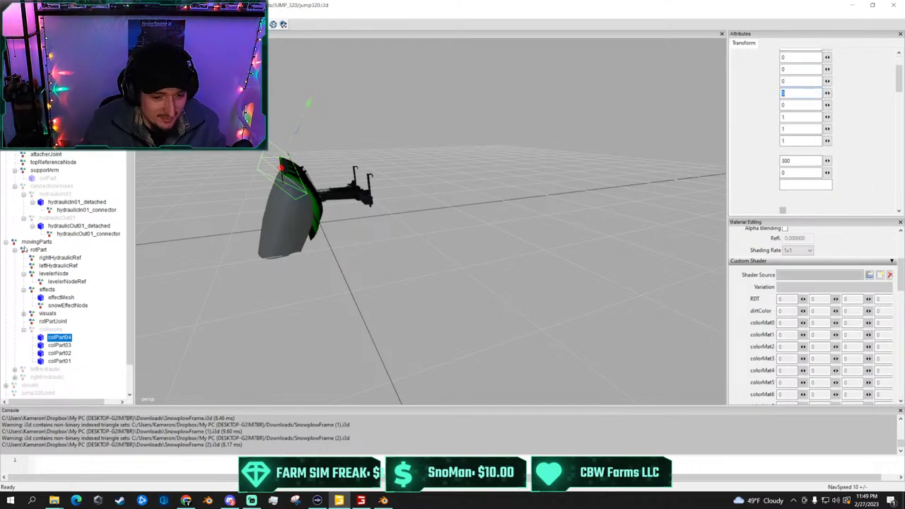
left_click(77, 226)
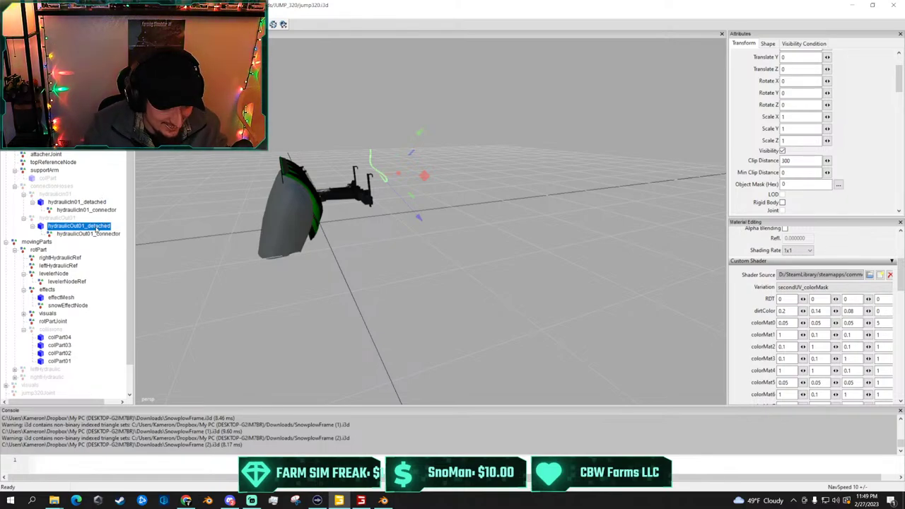
left_click(93, 235)
key("ctrl+h")
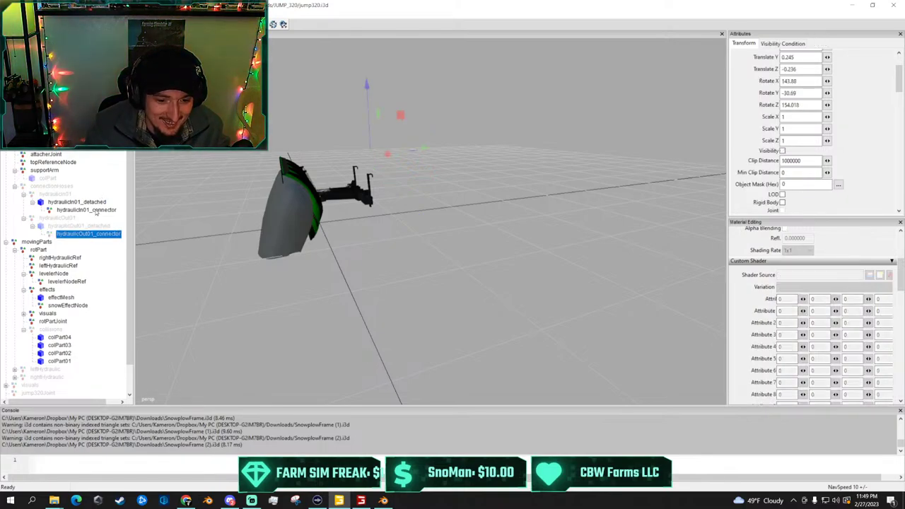
Hide hydraulicIn01_connector and hydraulicIn01_detached, and collapse the hydraulicIn01 and hydraulicOut01 groups
left_click(95, 210)
key("ctrl+h")
left_click(93, 202)
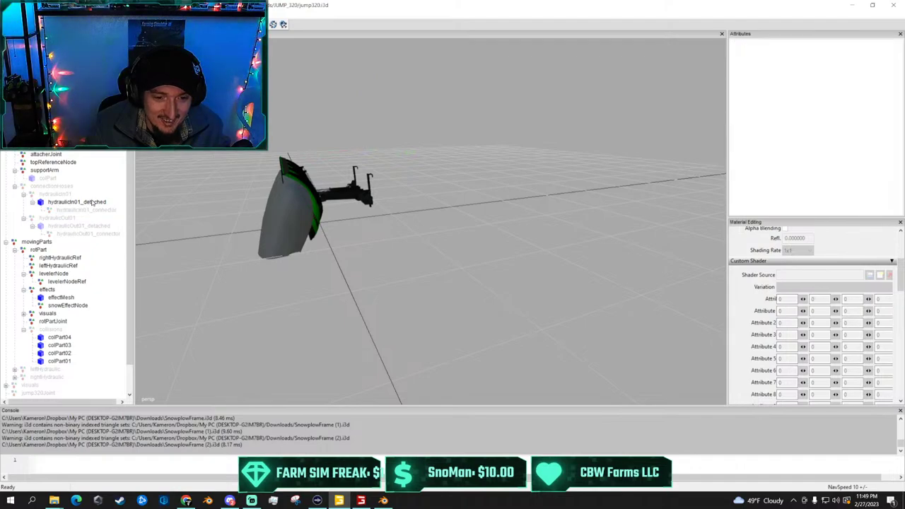
left_click(53, 202)
key("h")
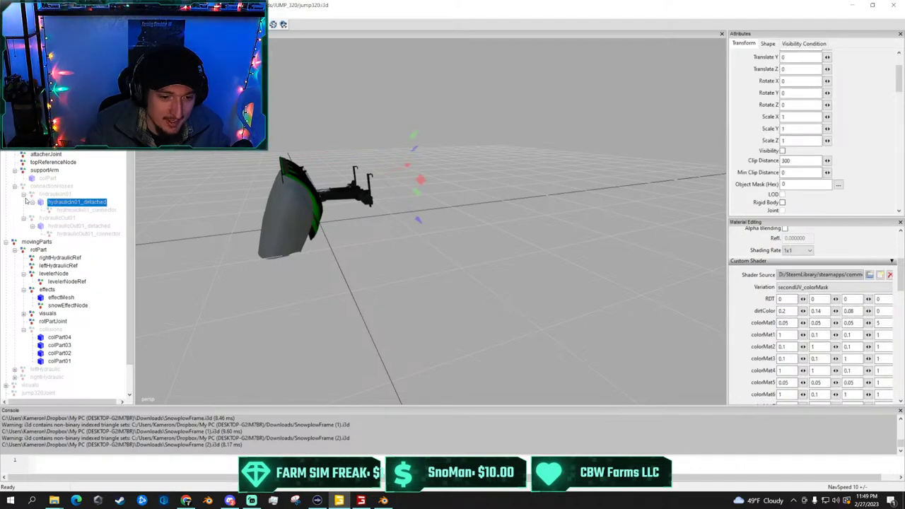
left_click(23, 194)
left_click(24, 203)
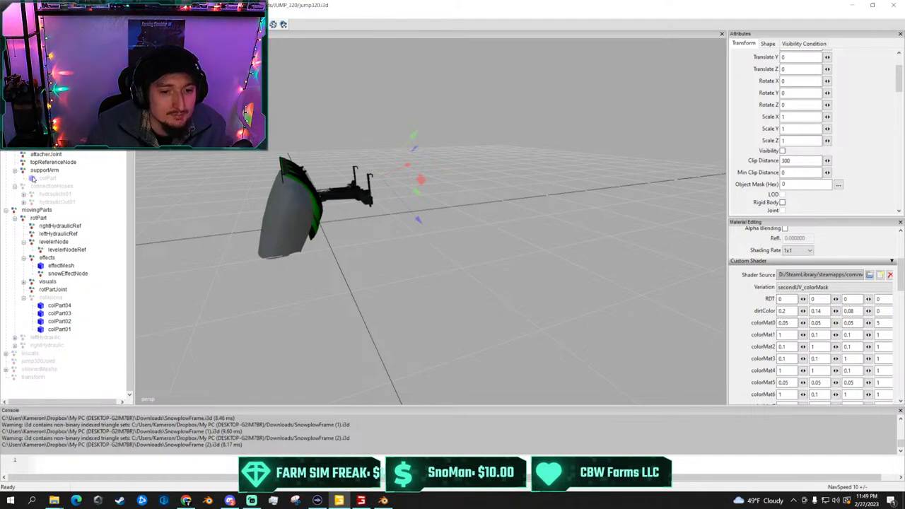
Show the supportArm's colPart briefly to check where it sits, and hide it again
left_click(46, 179)
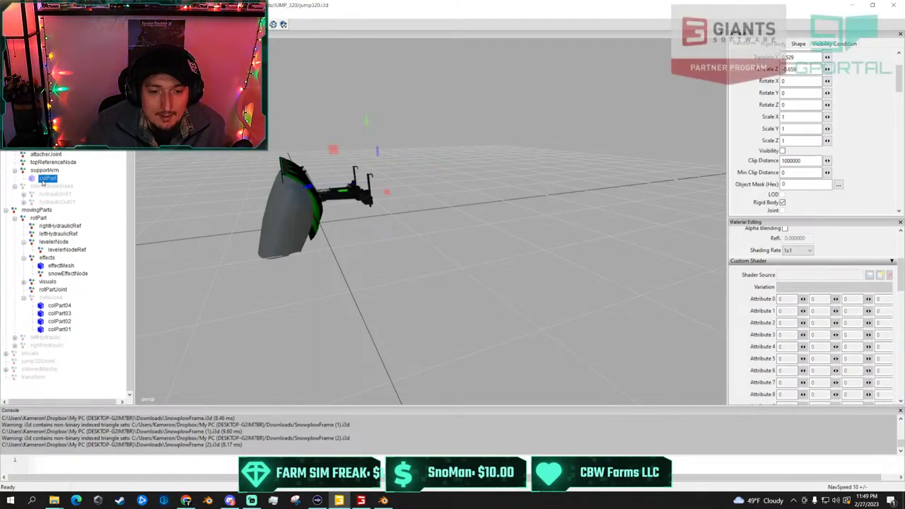
key("h")
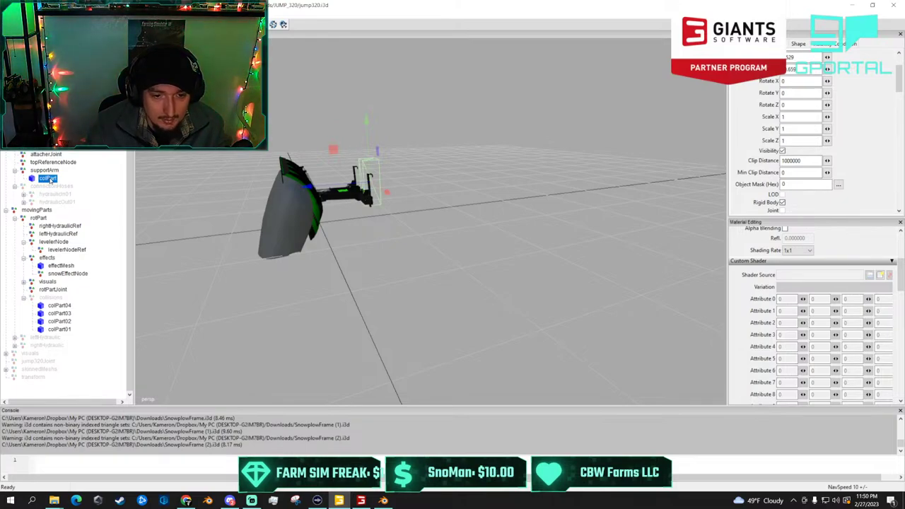
key("h")
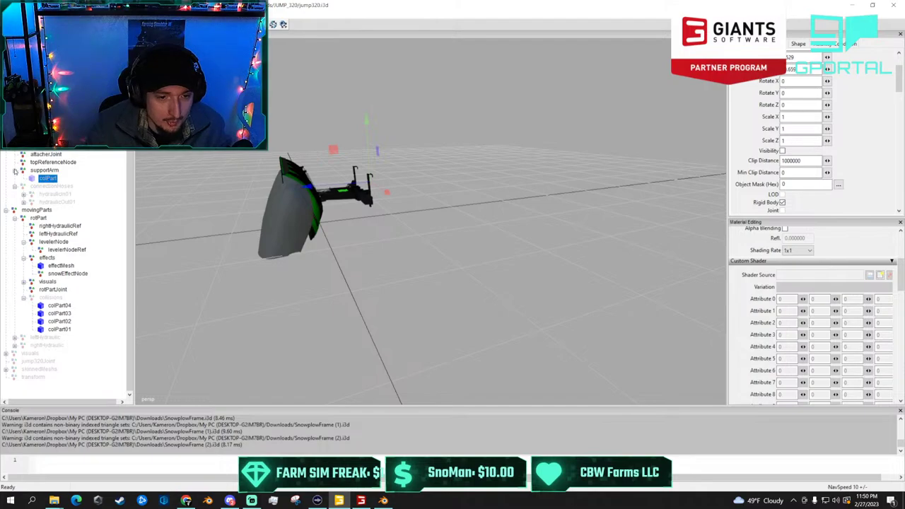
Collapse the supportArm, attachable, rotPart and movingParts groups, and check which meshes the snow plow's parent group contains
left_click(16, 174)
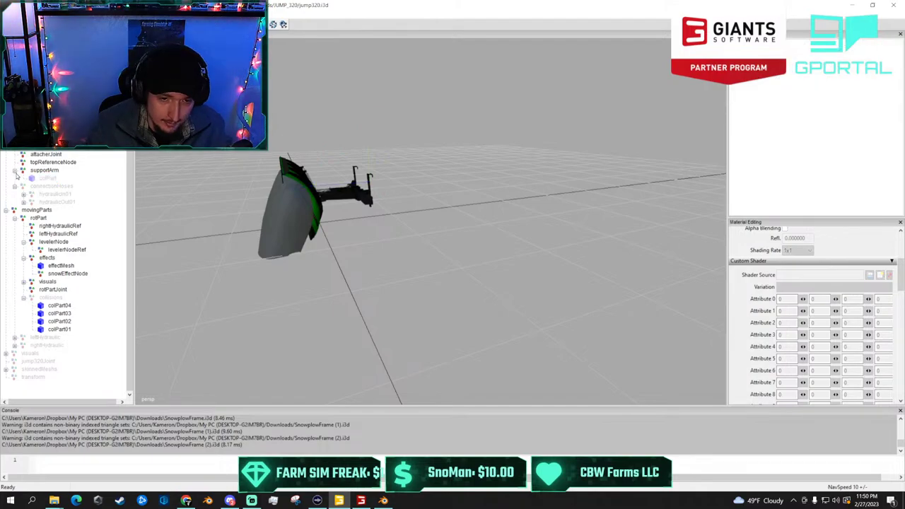
left_click(14, 172)
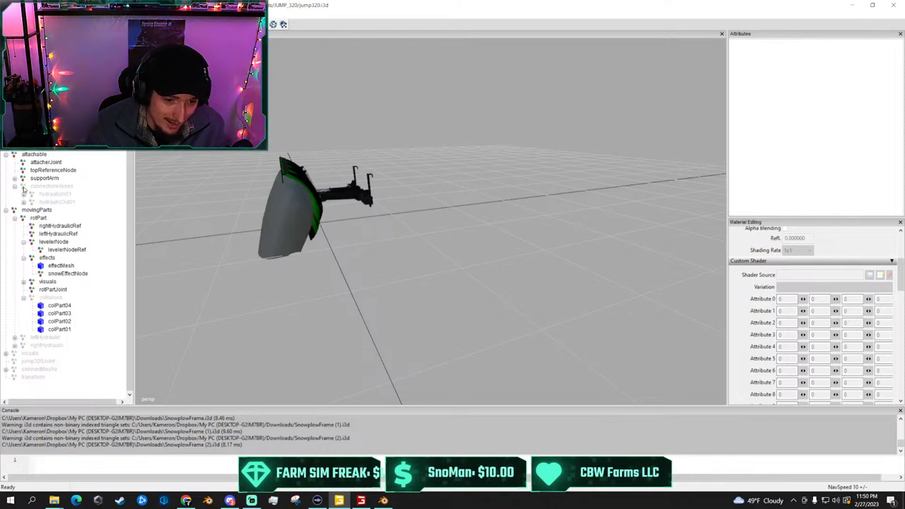
scroll(32, 168, "up", 1)
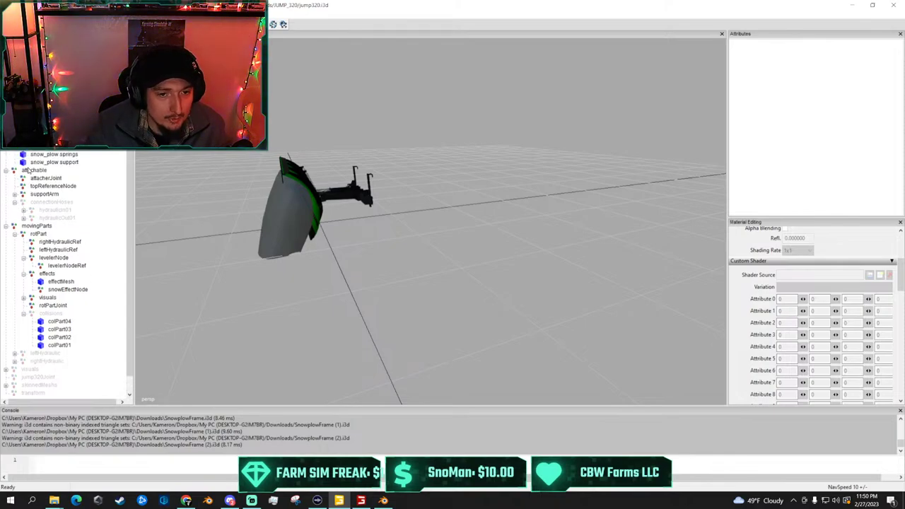
scroll(27, 174, "down", 1)
scroll(21, 178, "up", 1)
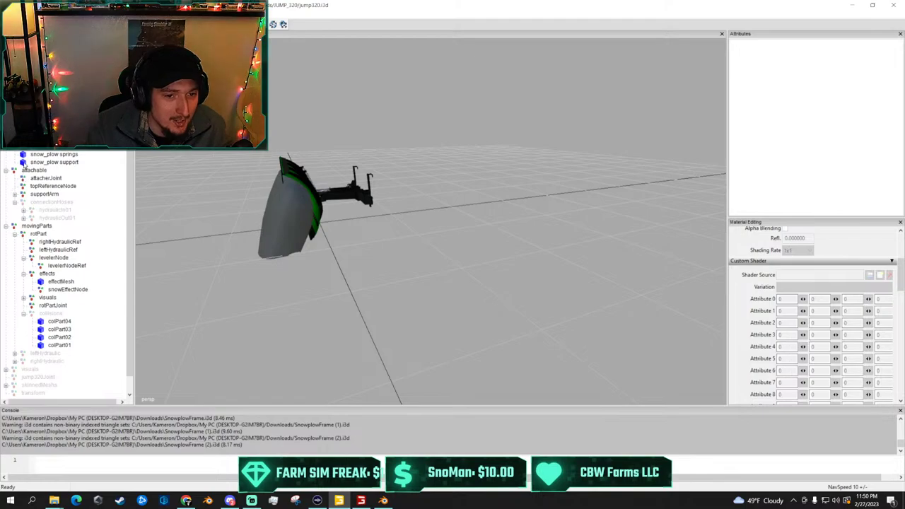
left_click(6, 171)
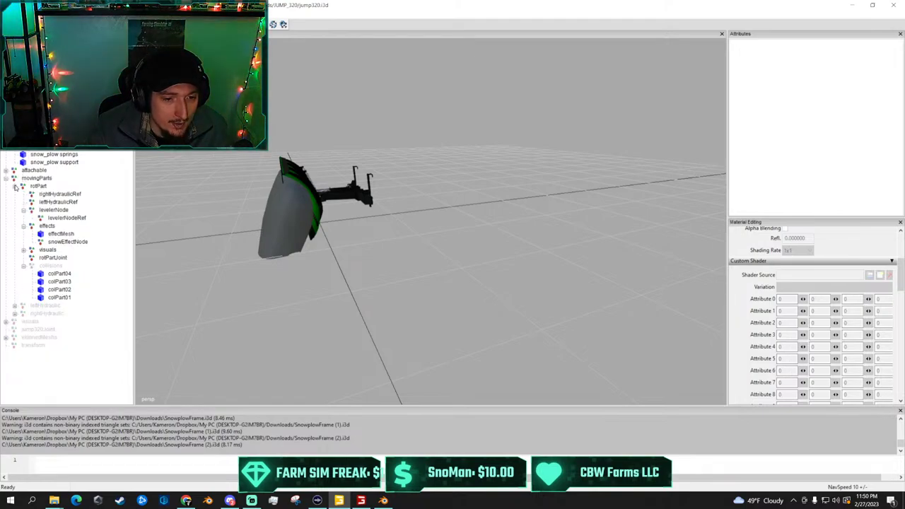
left_click(22, 186)
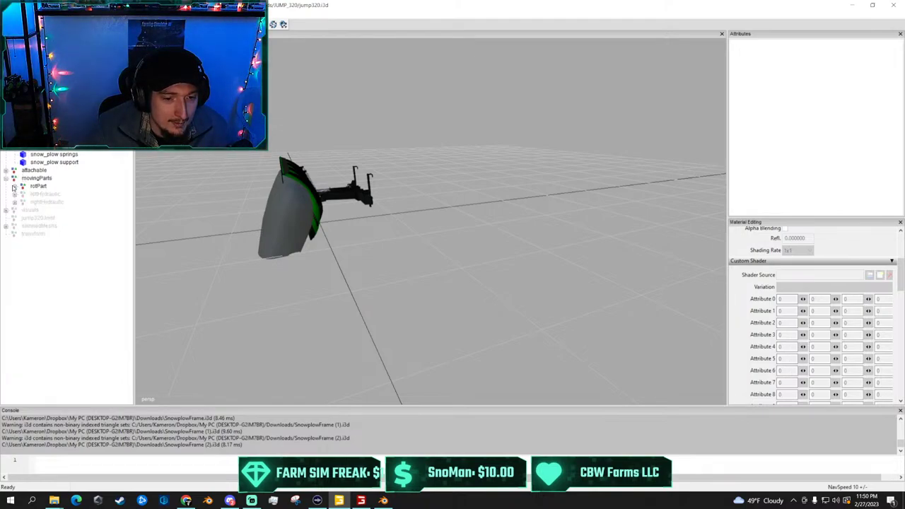
left_click(14, 178)
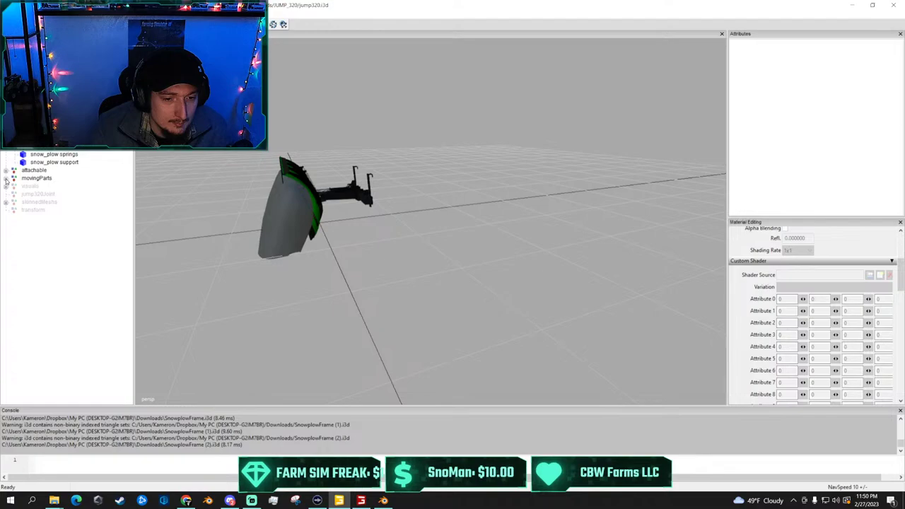
left_click(42, 138)
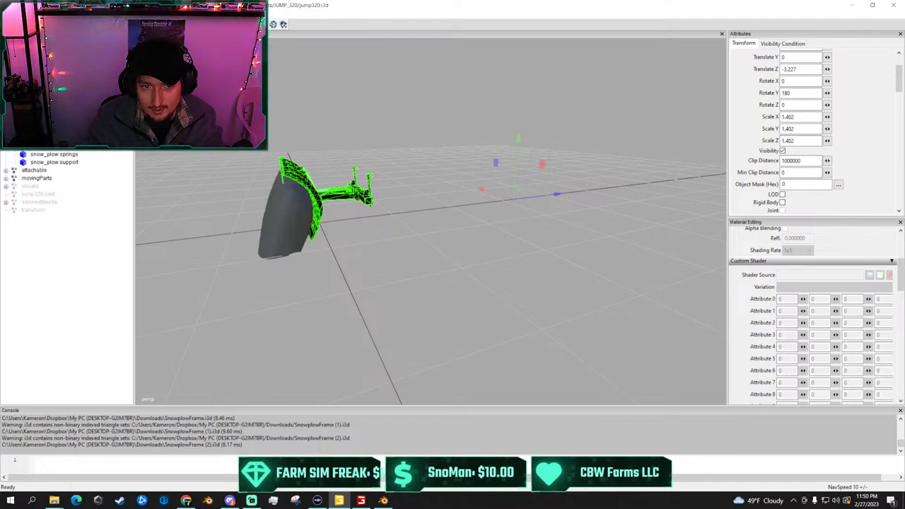
left_click(42, 138)
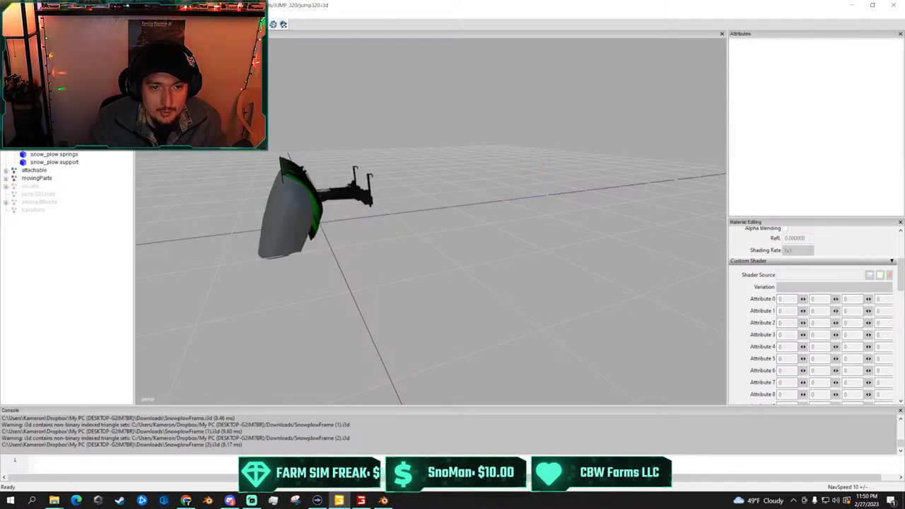
Examine the rigid-body root node, the snow plow's parent group and the meshes it contains, down to snow_plow support
left_click(42, 138)
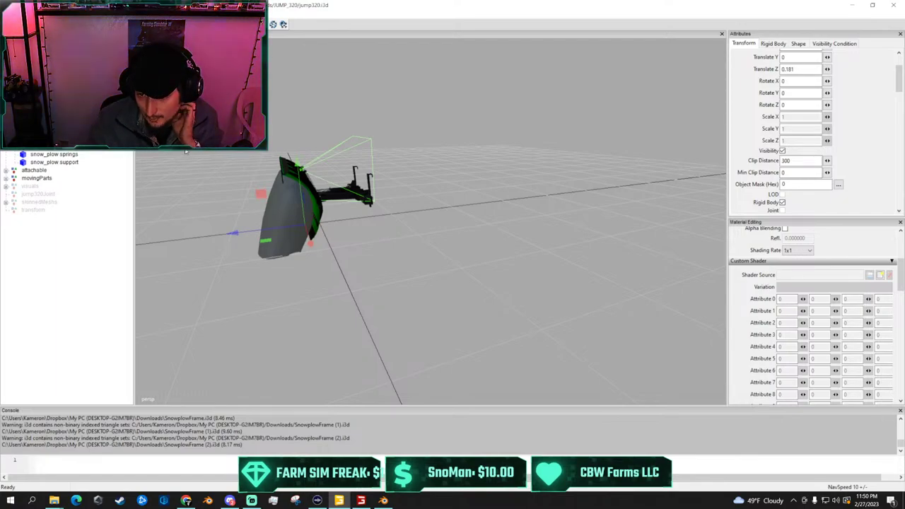
left_click(19, 267)
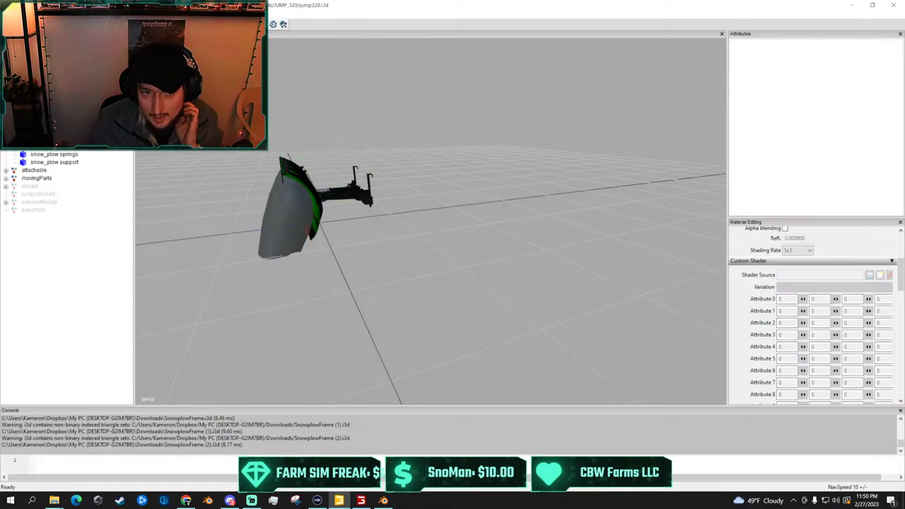
left_click(5, 74)
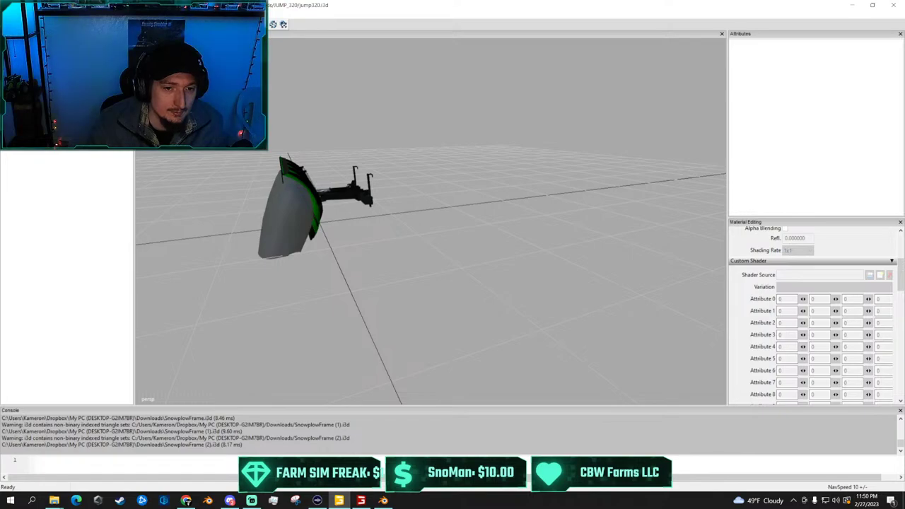
left_click(32, 74)
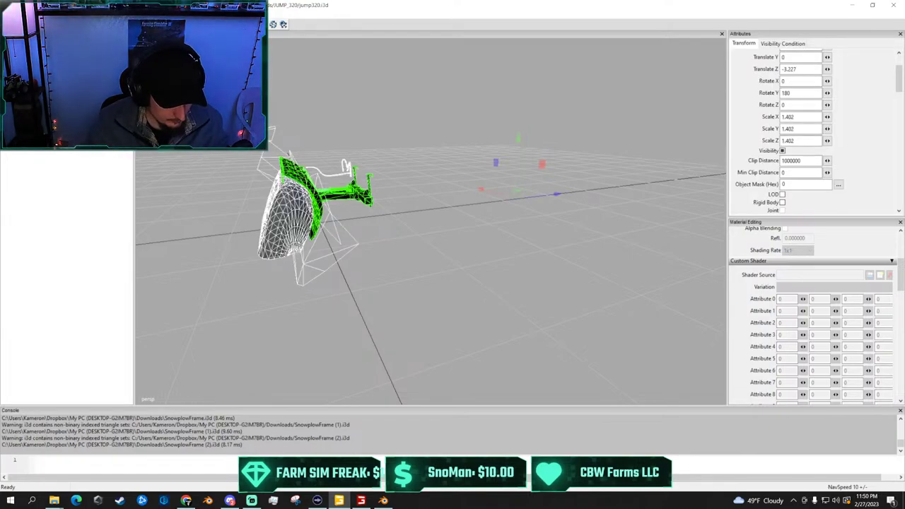
left_click(64, 106)
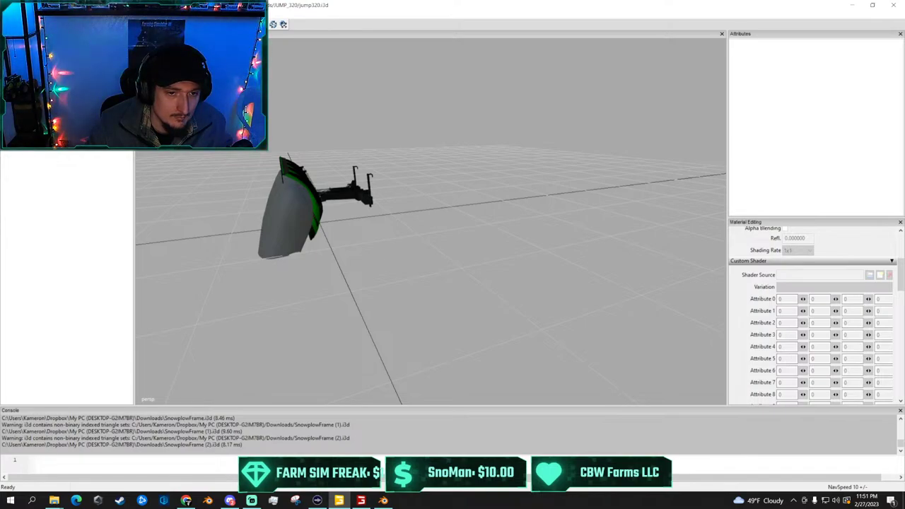
left_click(34, 44)
left_click(6, 44)
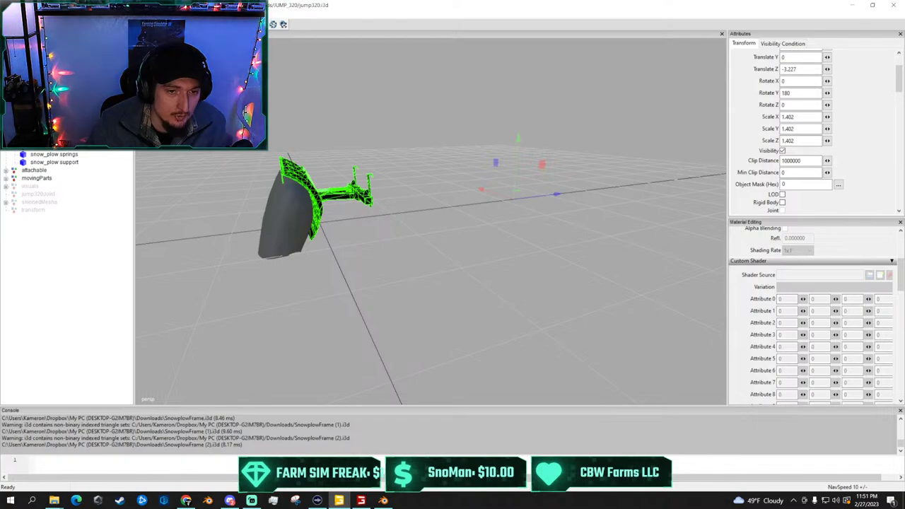
left_click(58, 162)
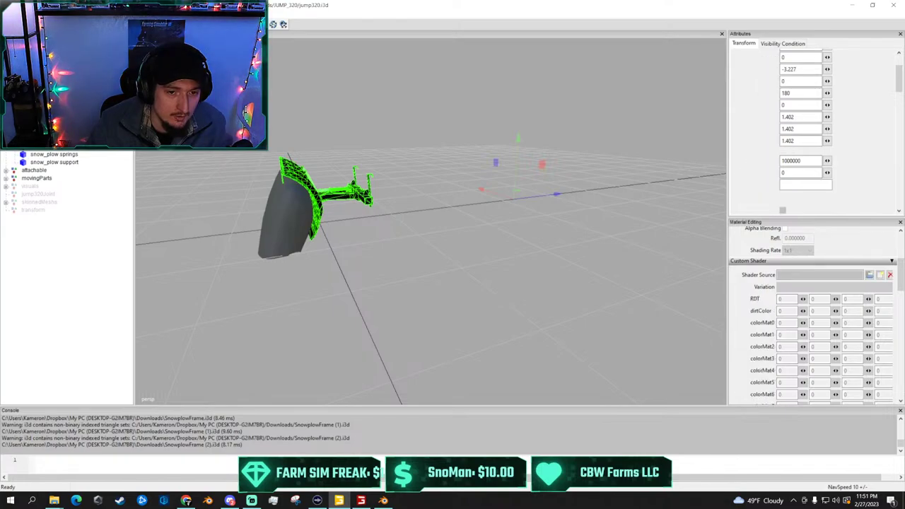
left_click(58, 162, "shift")
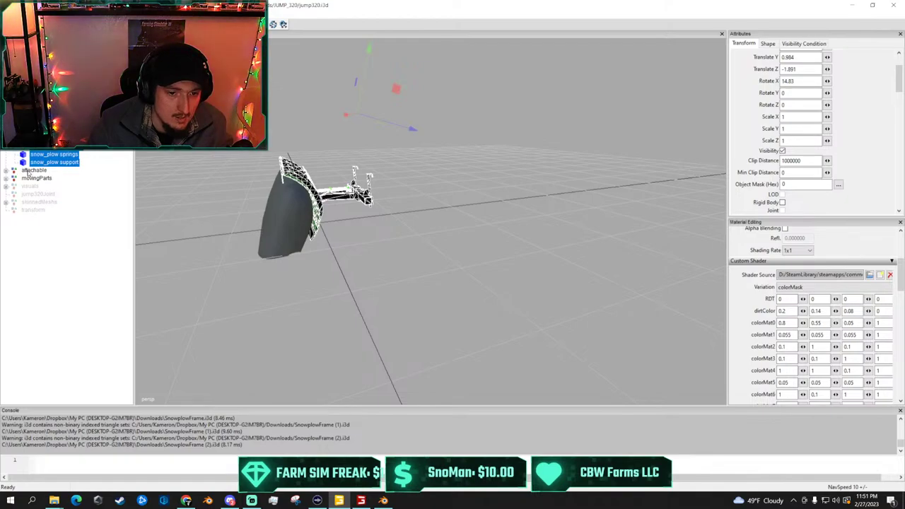
left_click(40, 231)
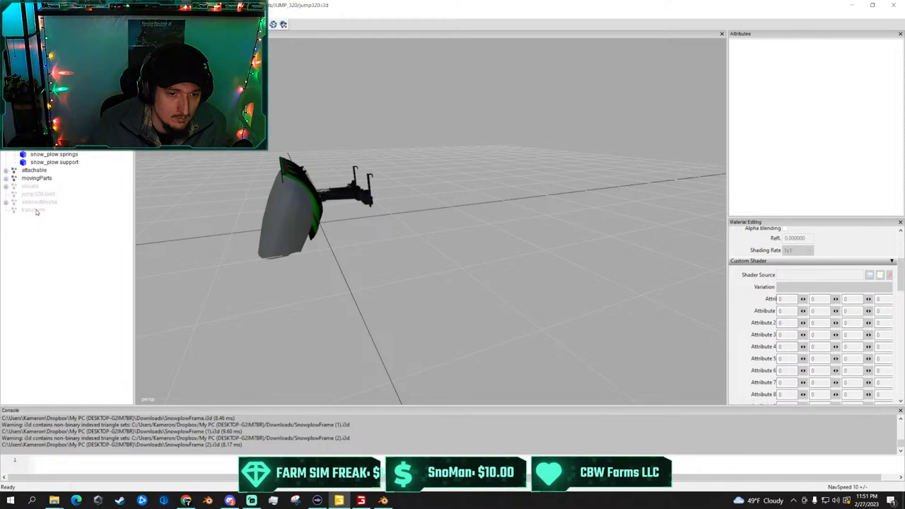
Move the attachable, movingParts, visuals, jump320Joint, skinnedMeshs and transform nodes into the snow plow's parent group
left_click(34, 212)
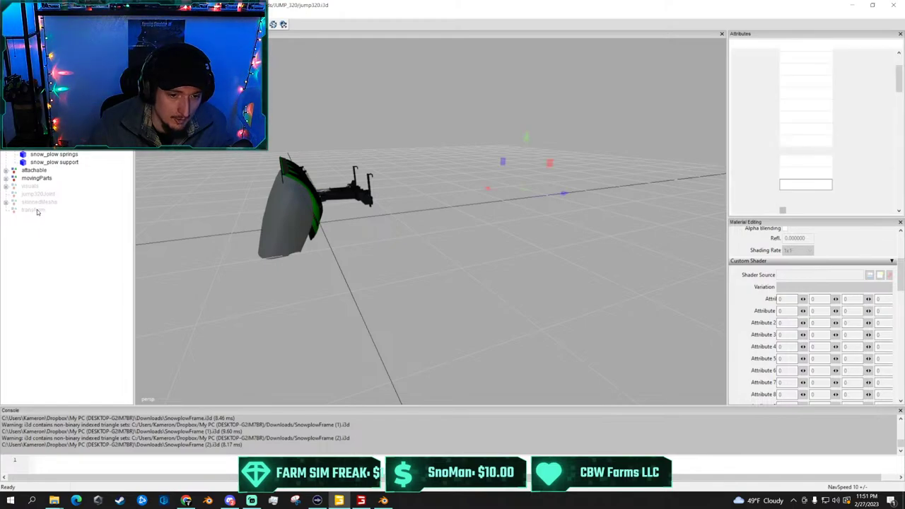
left_click(36, 171, "shift")
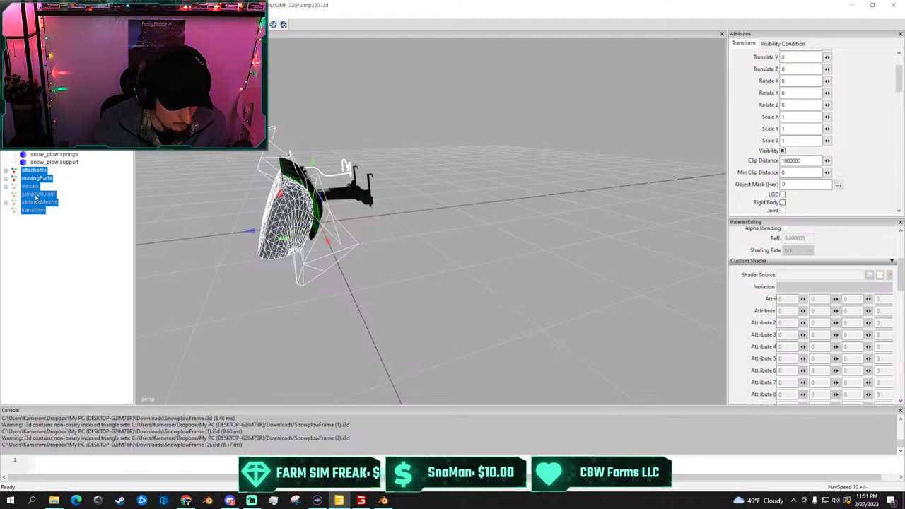
key("Delete")
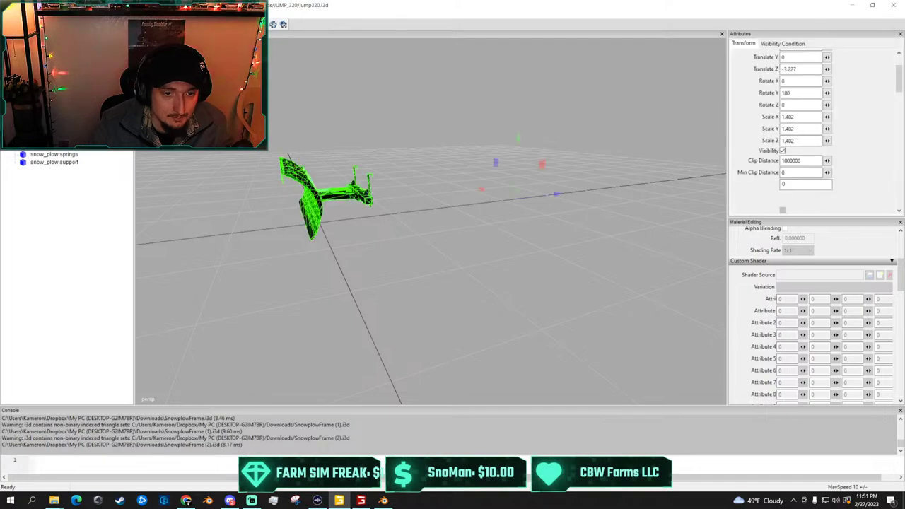
key("ctrl+z")
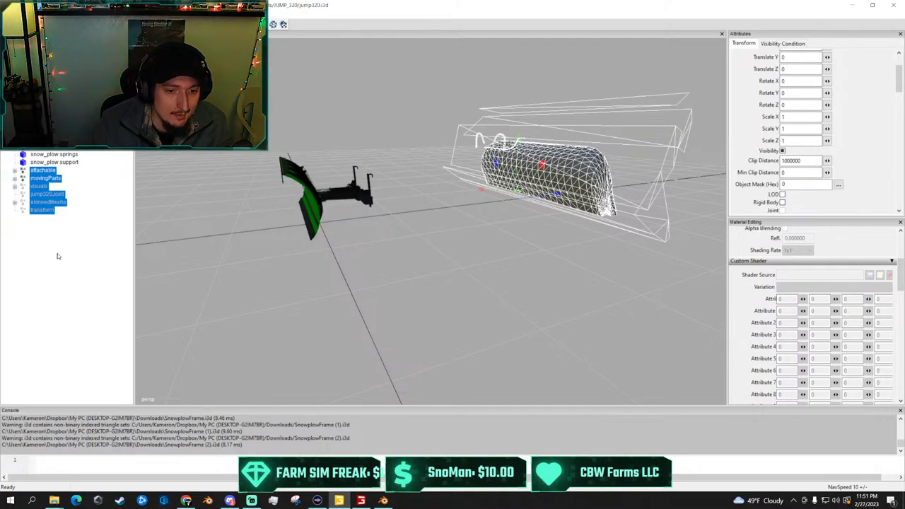
Delete the transform node below skinnedMeshs and collapse the skinnedMeshs group
left_click(15, 203)
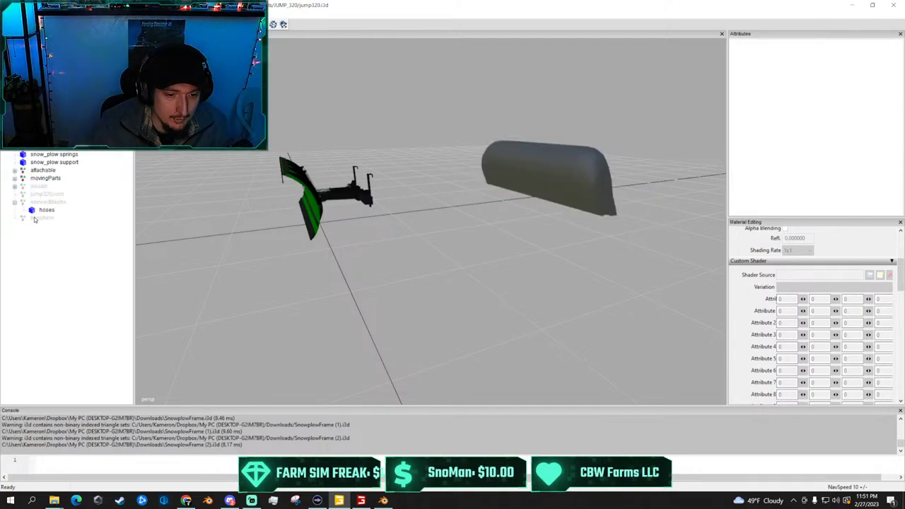
left_click(35, 219)
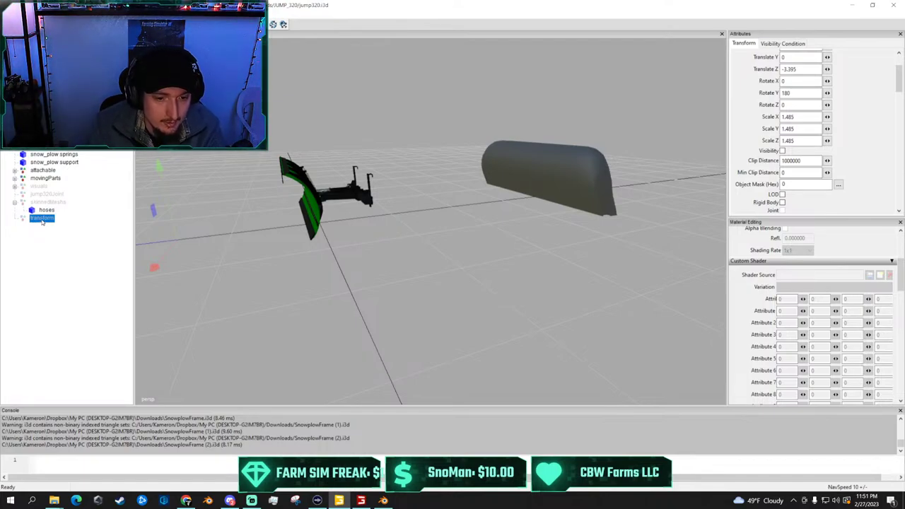
key("Delete")
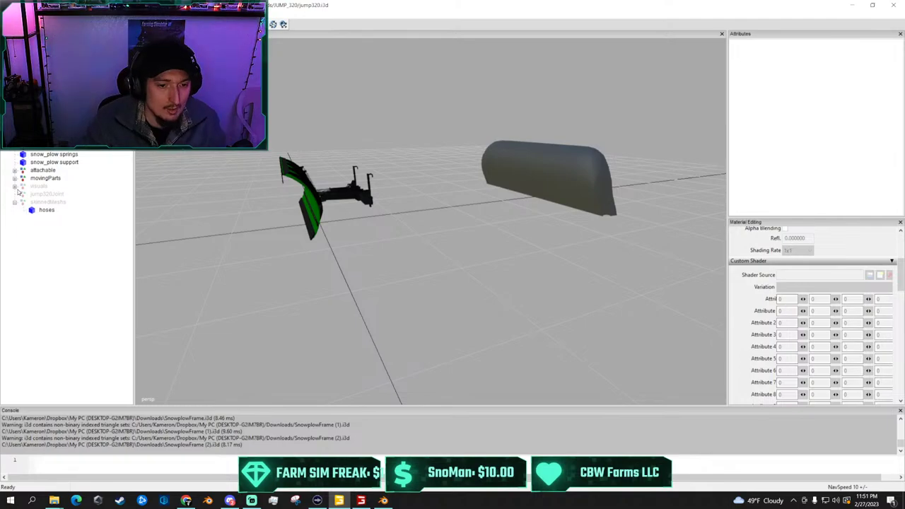
left_click(14, 202)
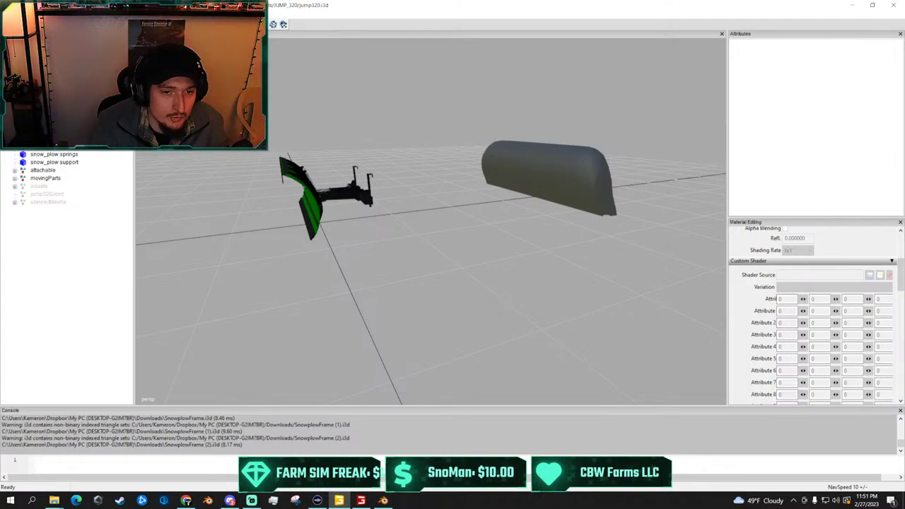
Move the snow plow's parent group with all its contents under the rigid-body root node and expand it there
left_click(7, 51)
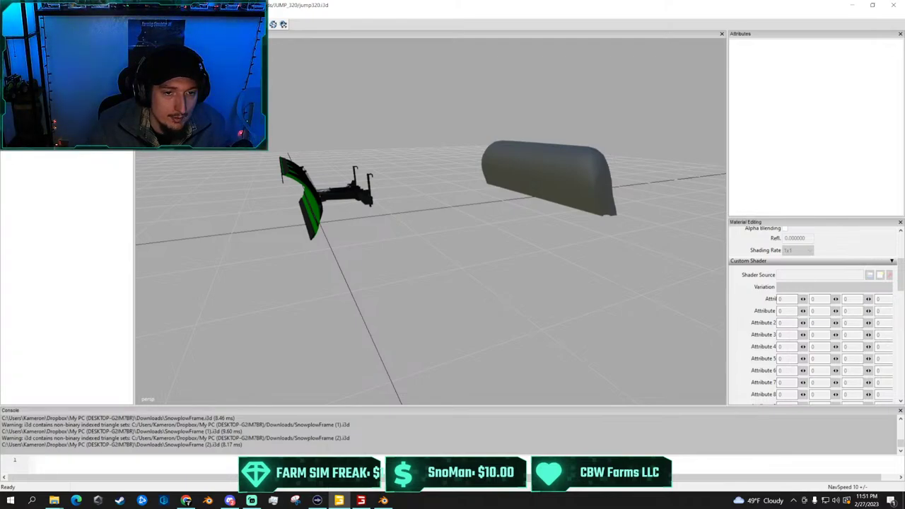
left_click(7, 51)
left_click(7, 51)
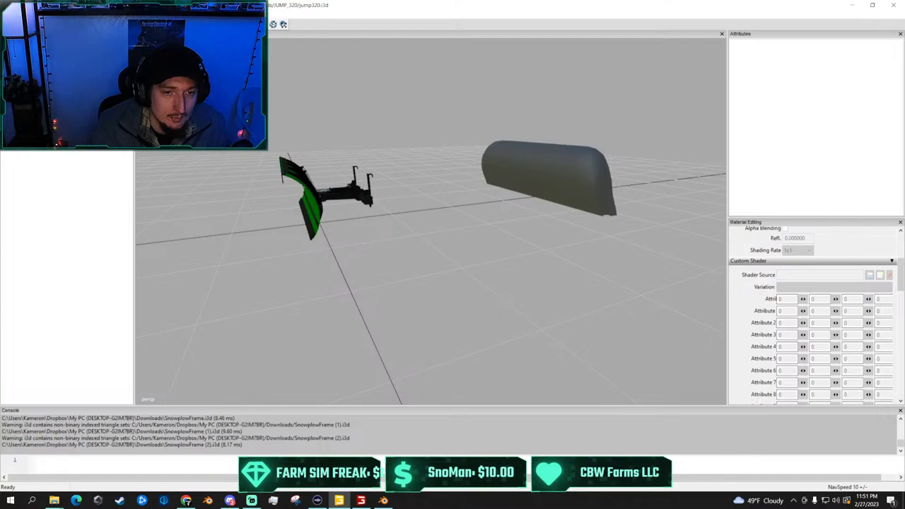
left_click(32, 51)
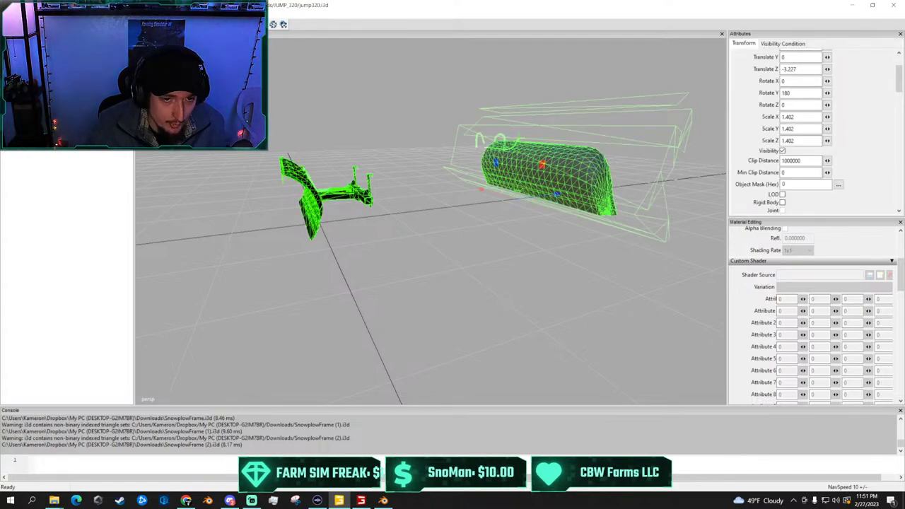
key("Delete")
left_click(32, 51)
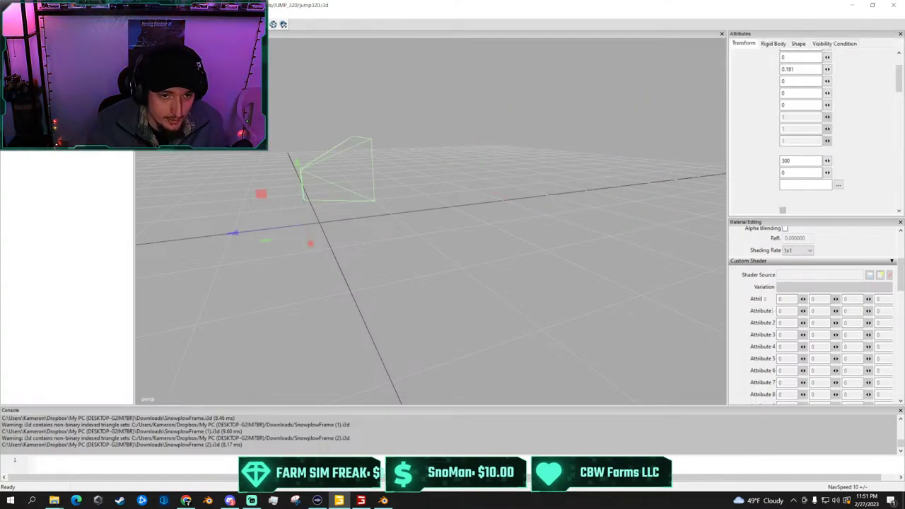
key("ctrl+v")
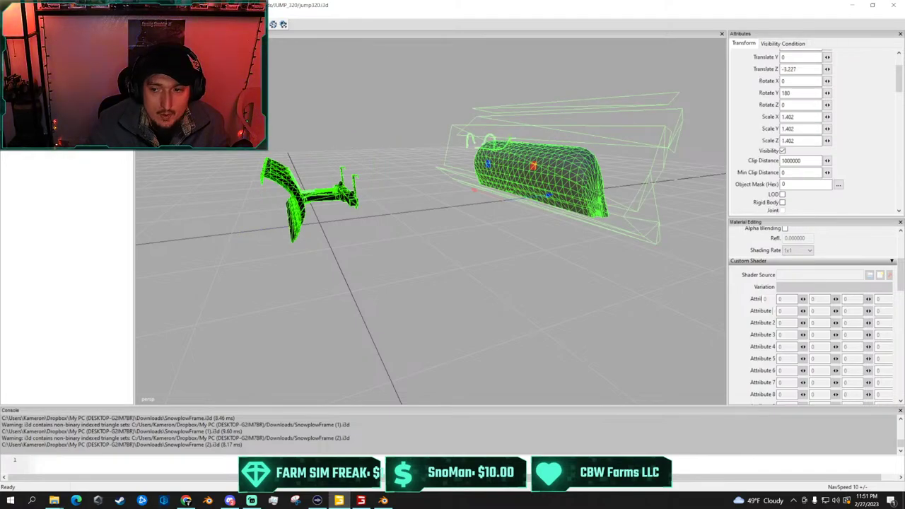
left_click_drag(376, 127, 375, 132, "alt")
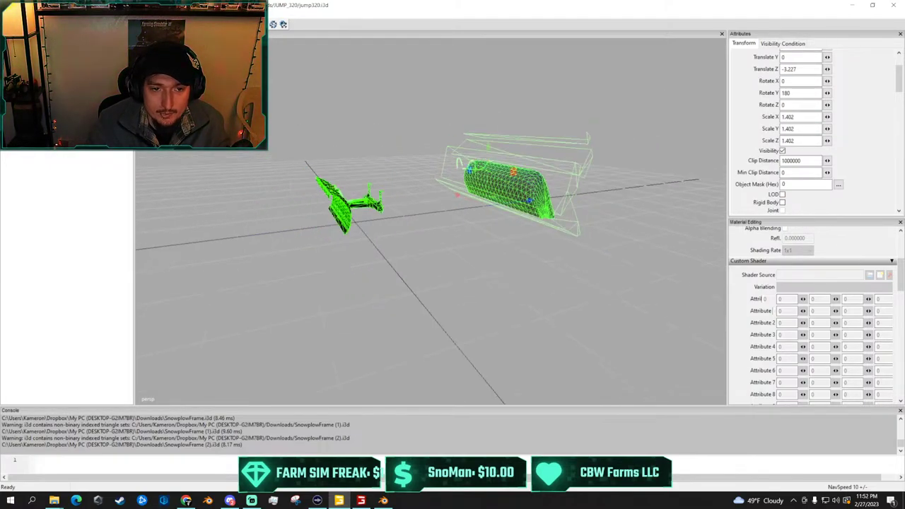
left_click(14, 50)
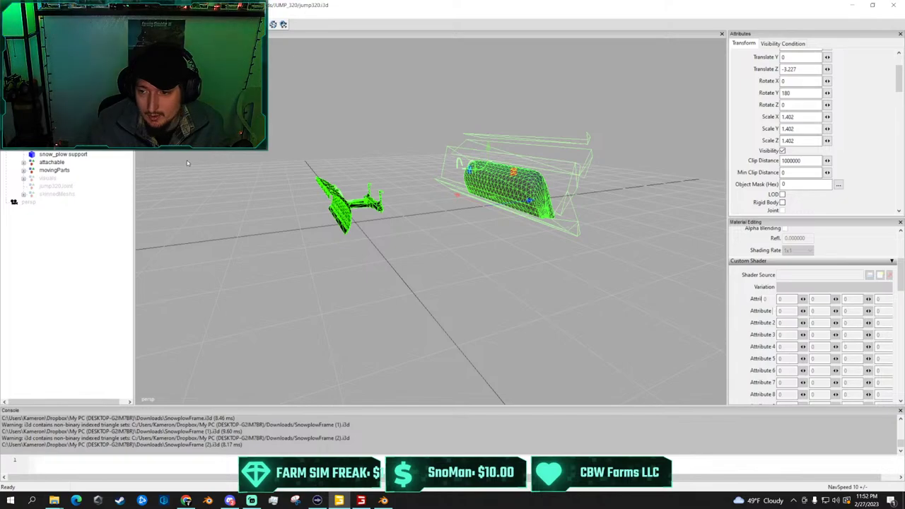
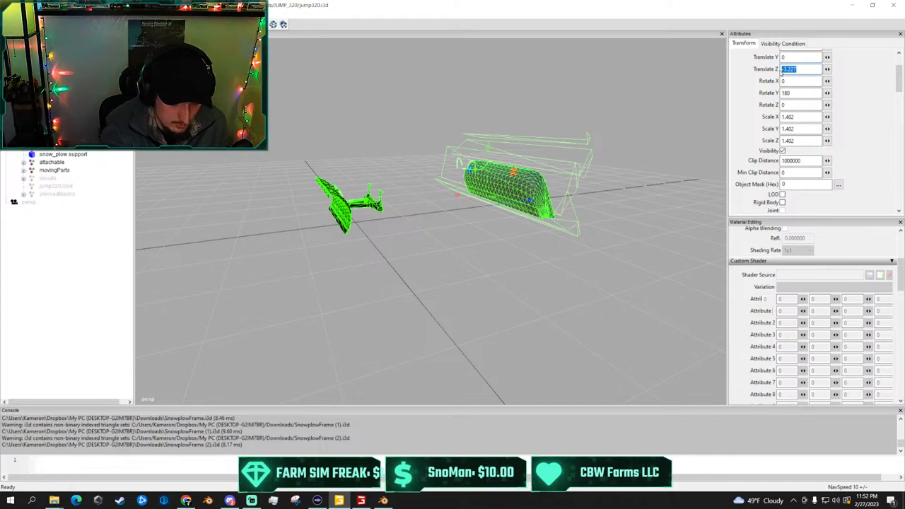
Try the snow plow parent group's Translate Z at 0, and undo the change
type("0")
key("Return")
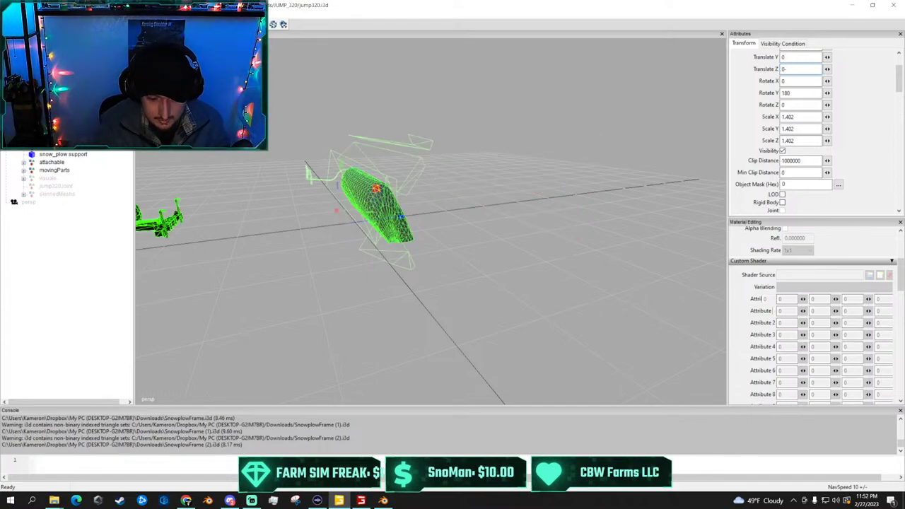
scroll(806, 94, "down", 2)
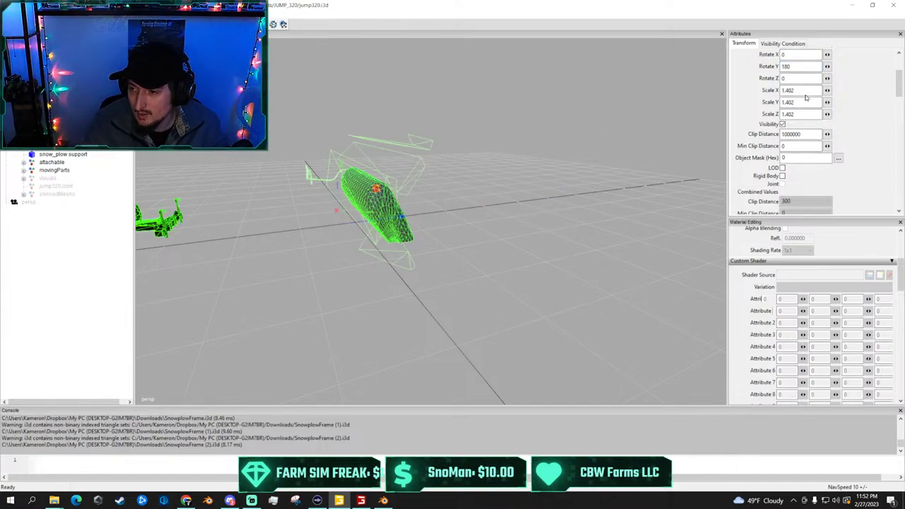
scroll(793, 77, "up", 2)
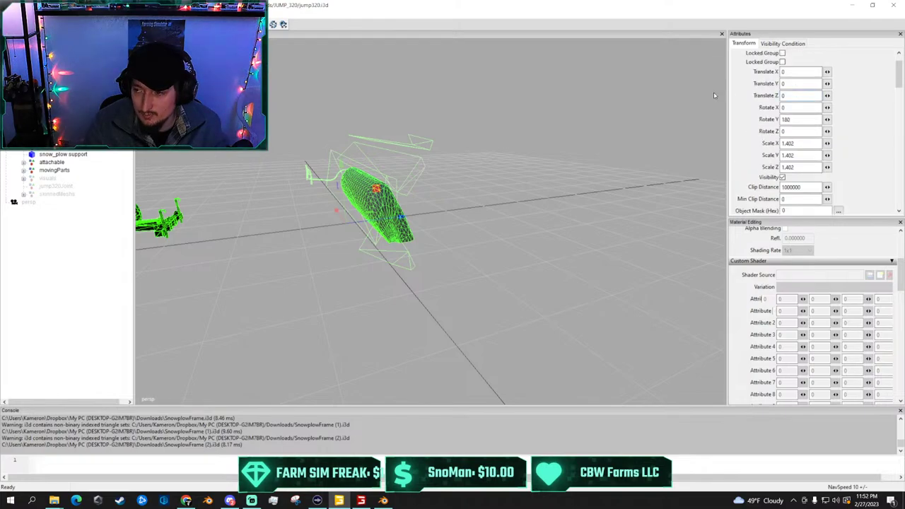
scroll(701, 99, "up", 1)
scroll(509, 128, "down", 3)
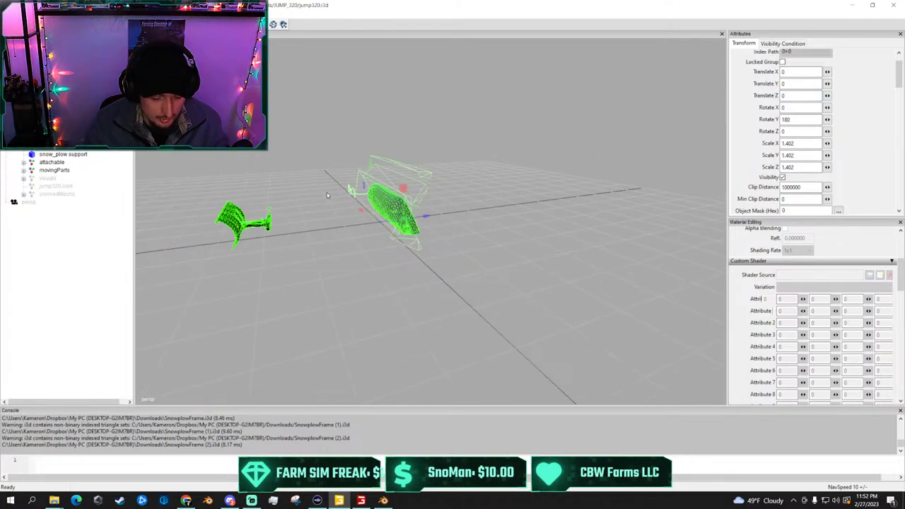
key("ctrl+z")
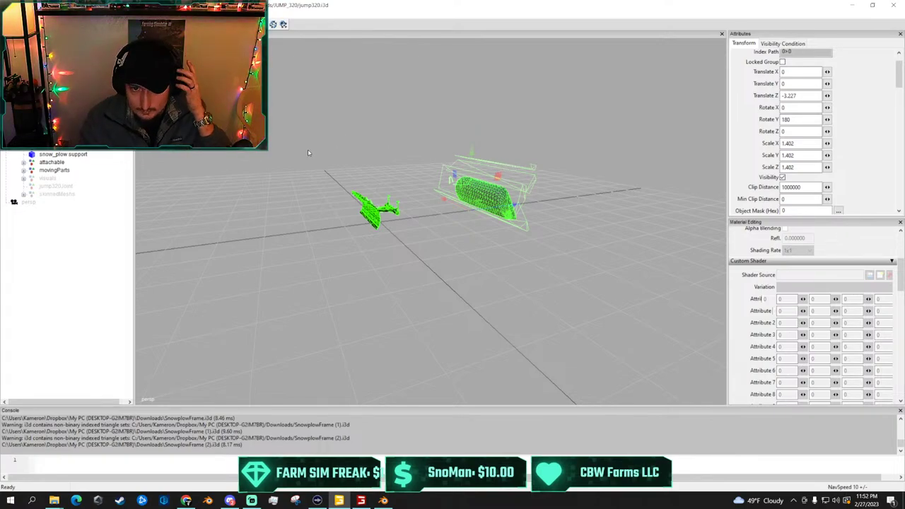
left_click(346, 134)
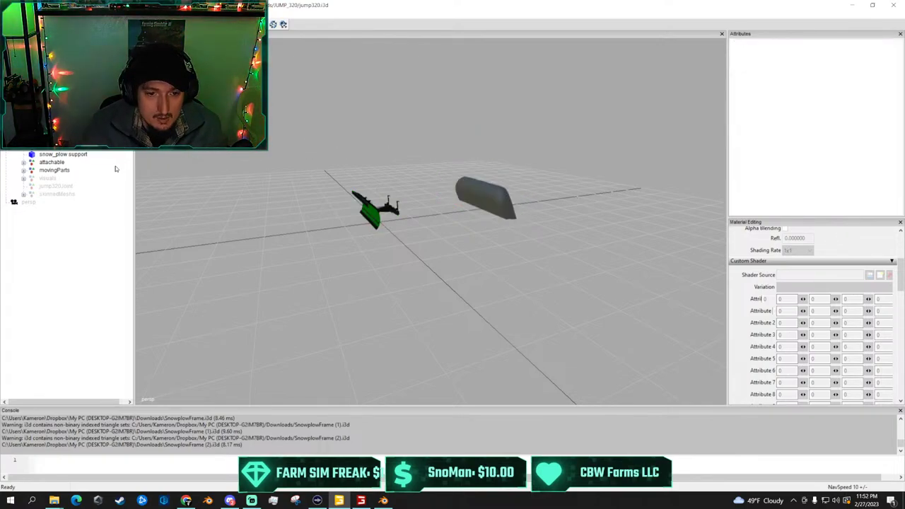
left_click(52, 162)
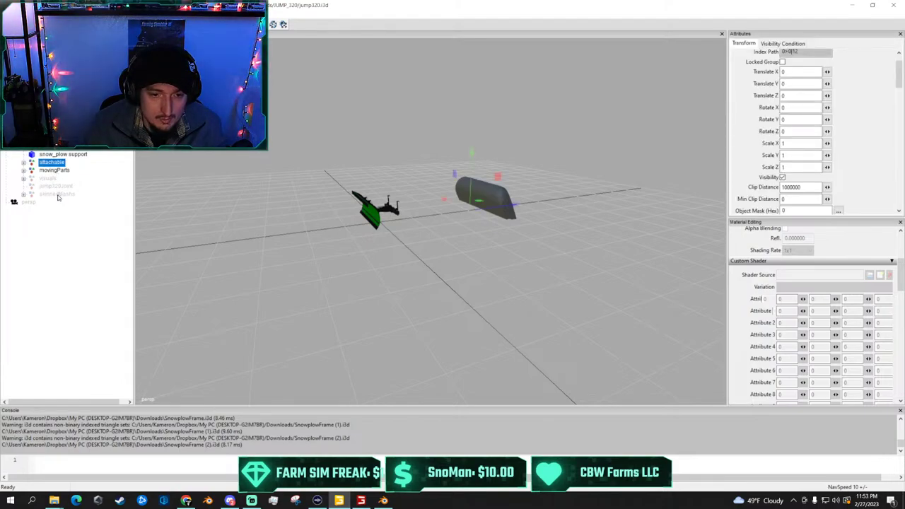
left_click(57, 194, "shift")
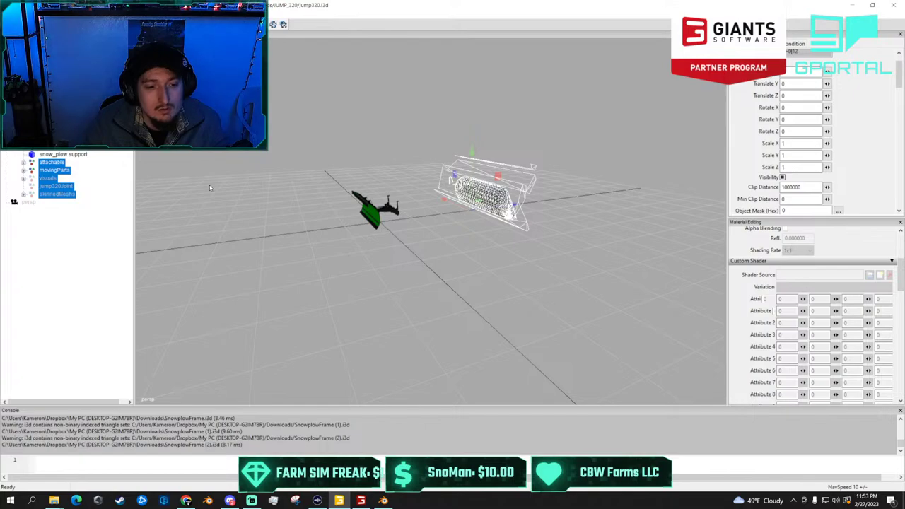
key("Up")
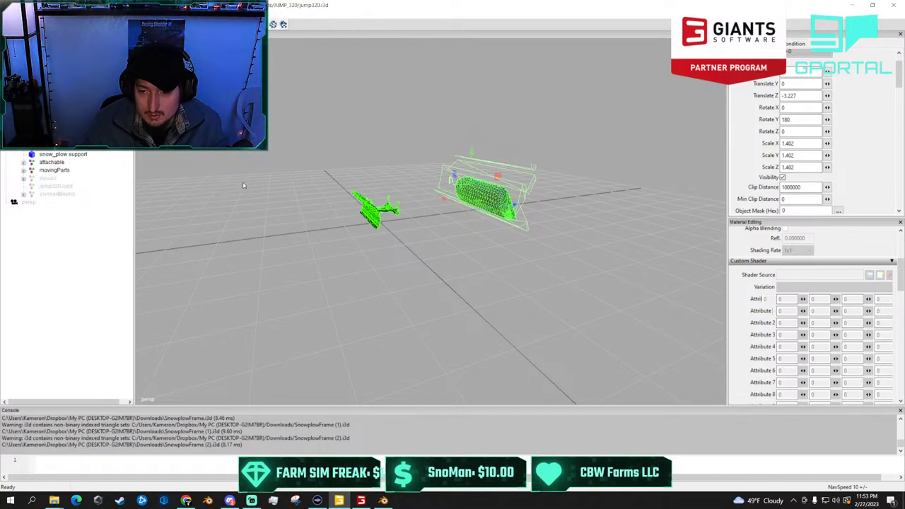
key("Delete")
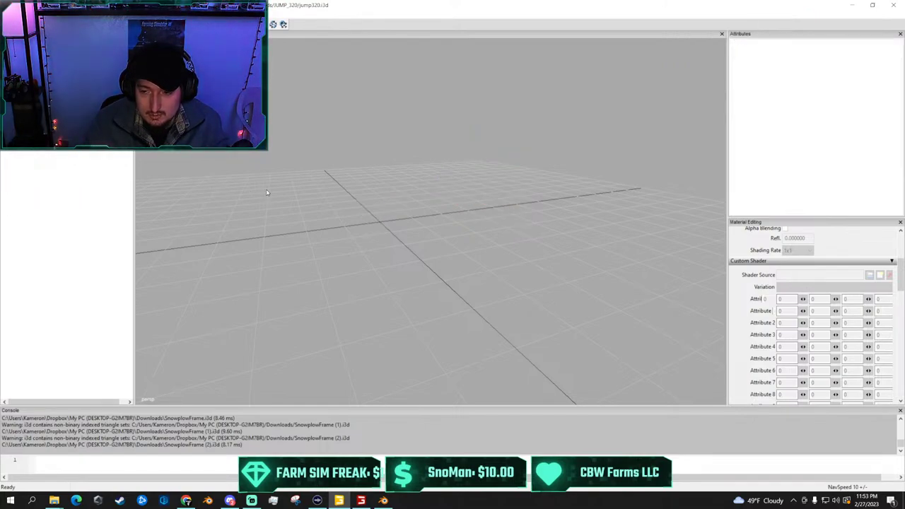
scroll(431, 221, "up", 1)
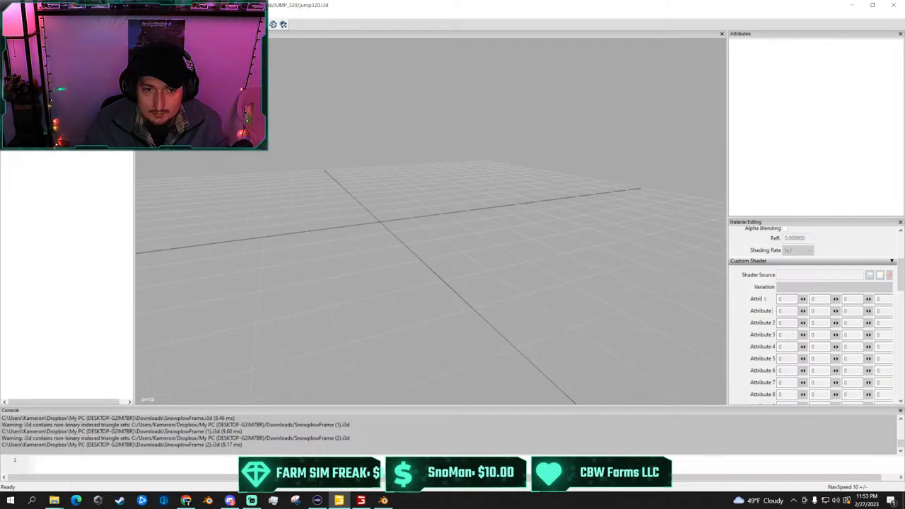
left_click(43, 43)
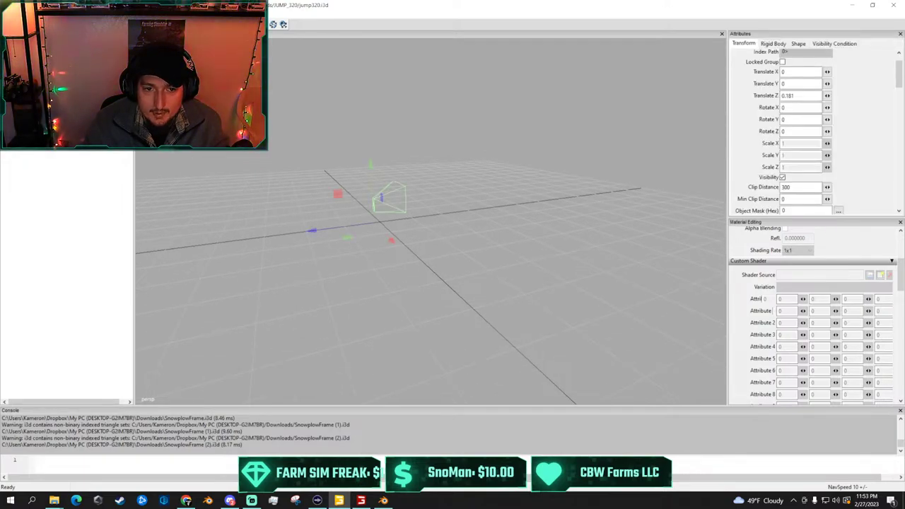
key("Delete")
left_click(43, 51)
key("Delete")
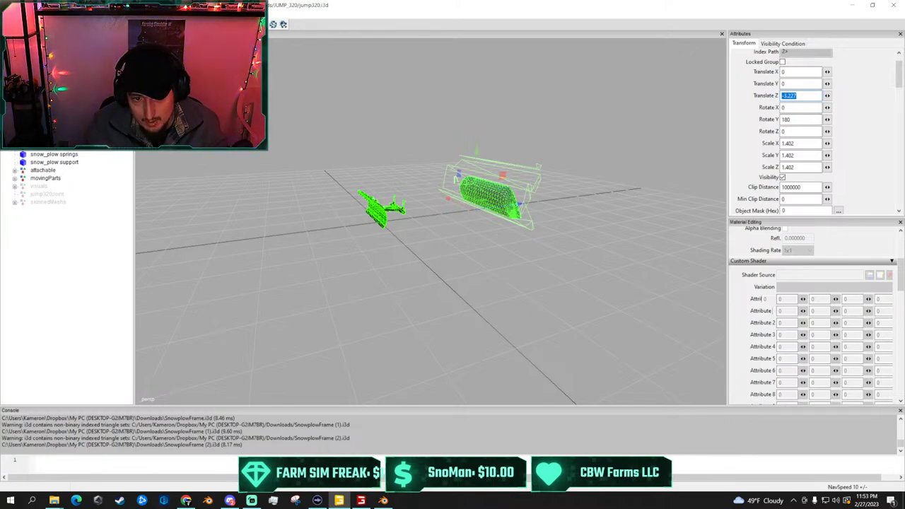
Return the attachable, movingParts, visuals, jump320Joint, skinnedMeshs and transform nodes from the snow plow's parent group to the scene's top level
left_click(67, 233)
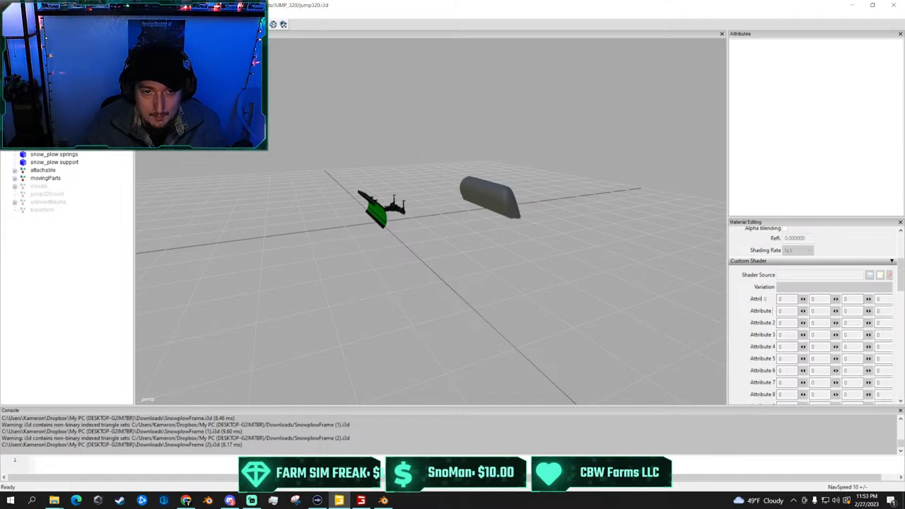
key("ctrl+z")
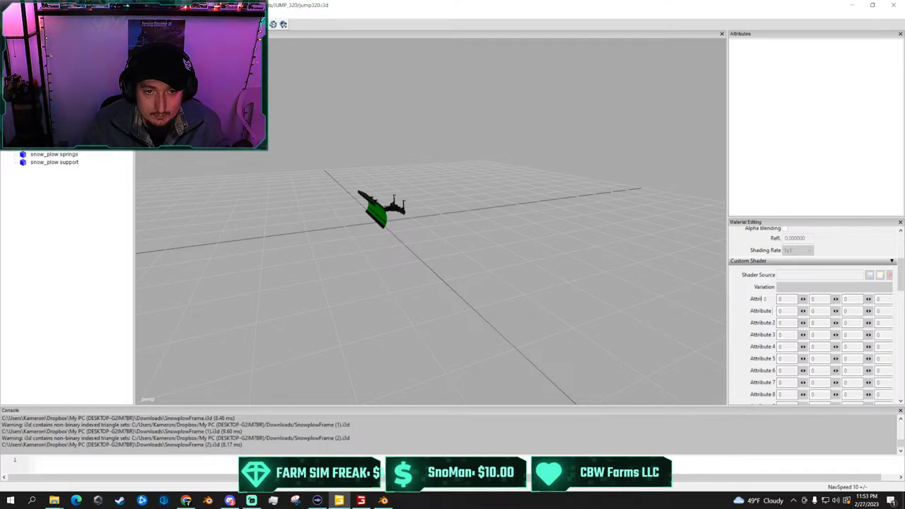
key("ctrl+v")
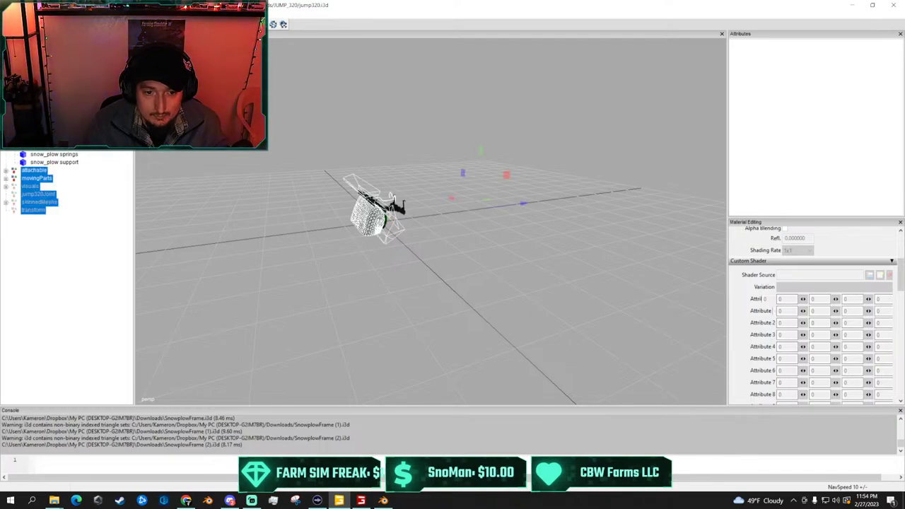
left_click(84, 232)
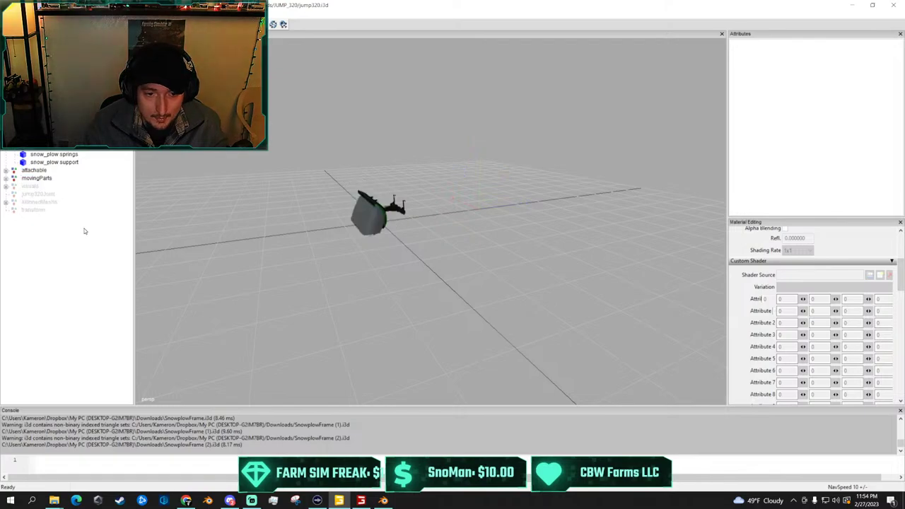
scroll(276, 189, "up", 1)
right_click_drag(276, 190, 157, 195)
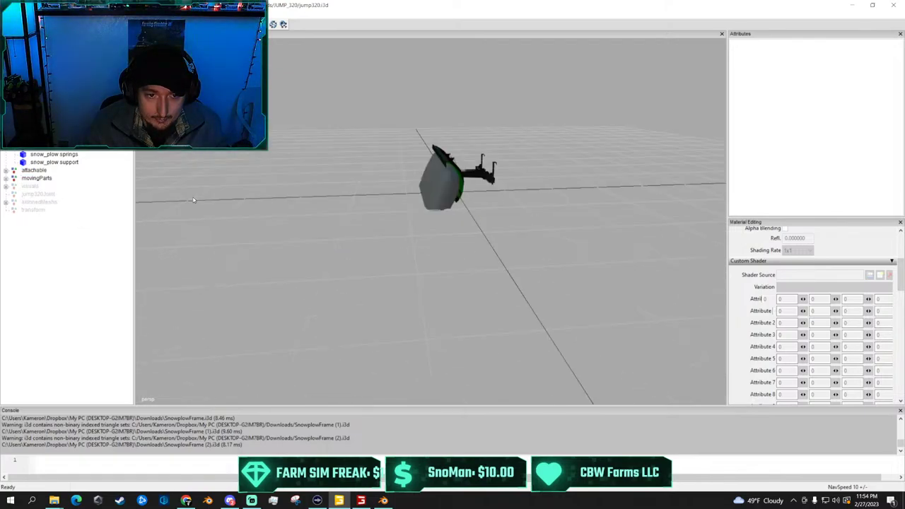
Try moving the nodes from attachable through transform into the snow plow's parent group, and return them to the top level
left_click(36, 211)
left_click(39, 176, "shift")
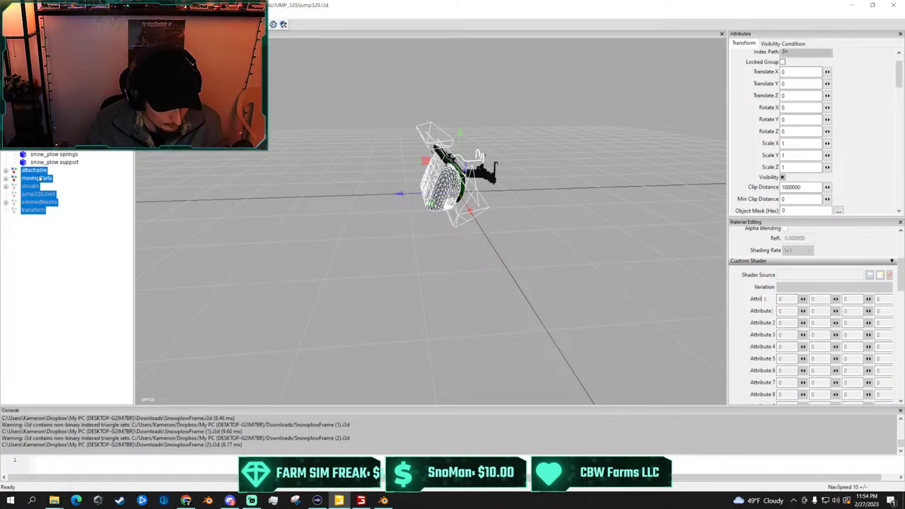
key("Delete")
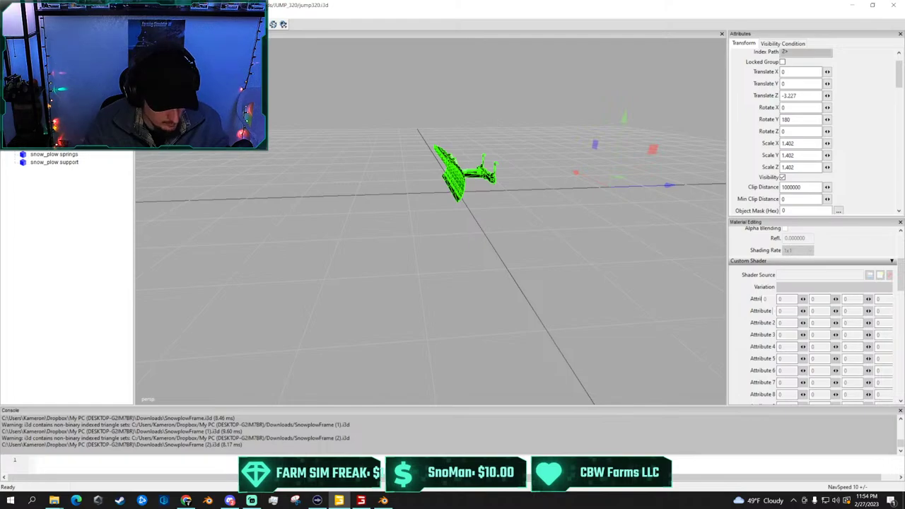
key("ctrl+v")
scroll(483, 161, "down", 3)
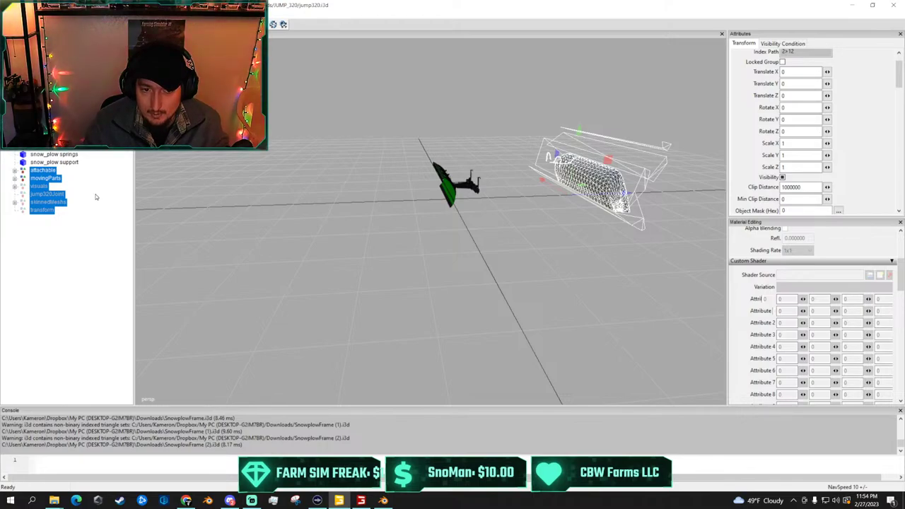
key("Delete")
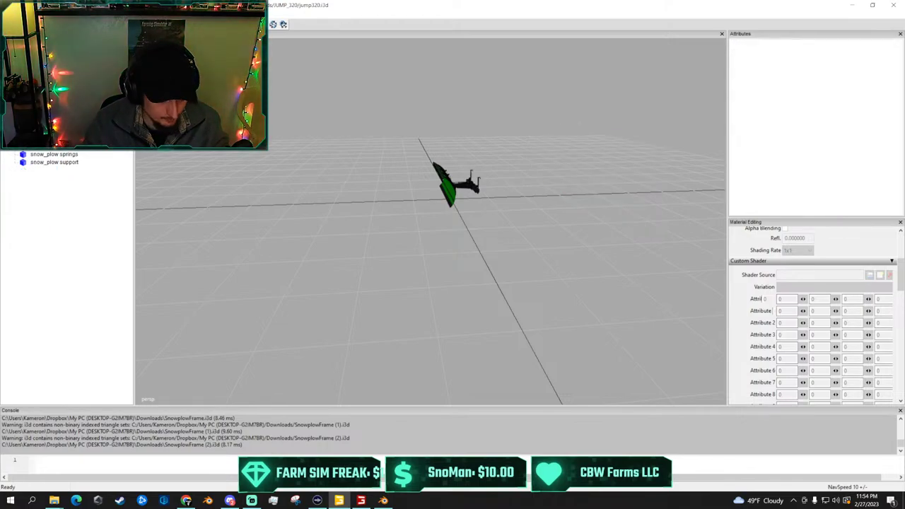
key("ctrl+z")
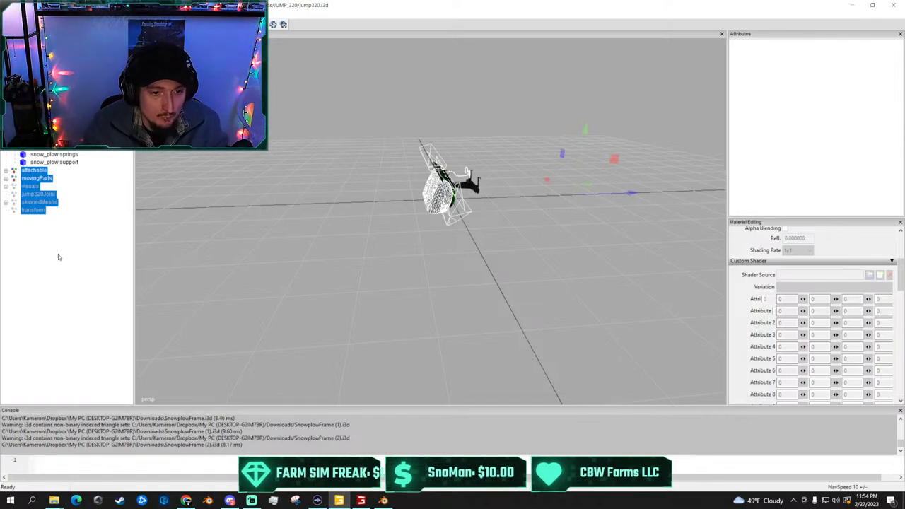
left_click(24, 264)
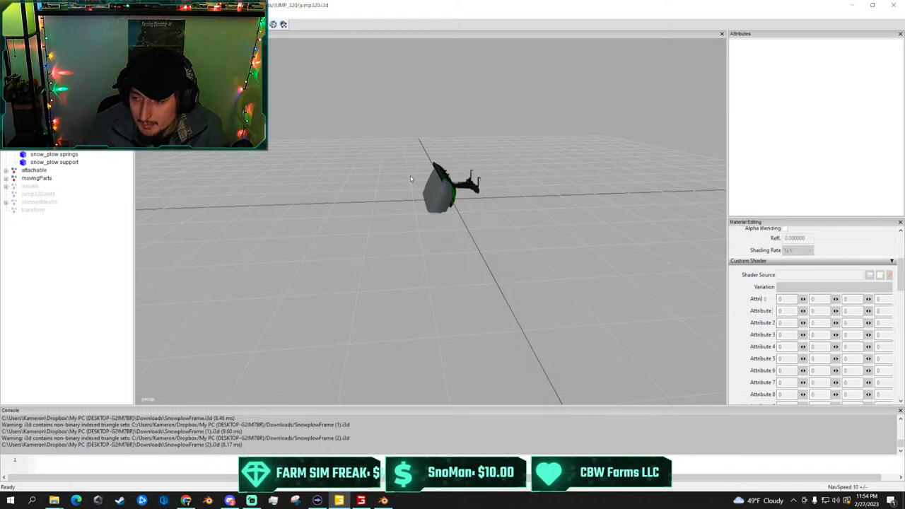
Turn on visibility for the attachable, movingParts, visuals, jump320Joint, skinnedMeshs and transform nodes
scroll(512, 143, "up", 6)
scroll(512, 142, "down", 1)
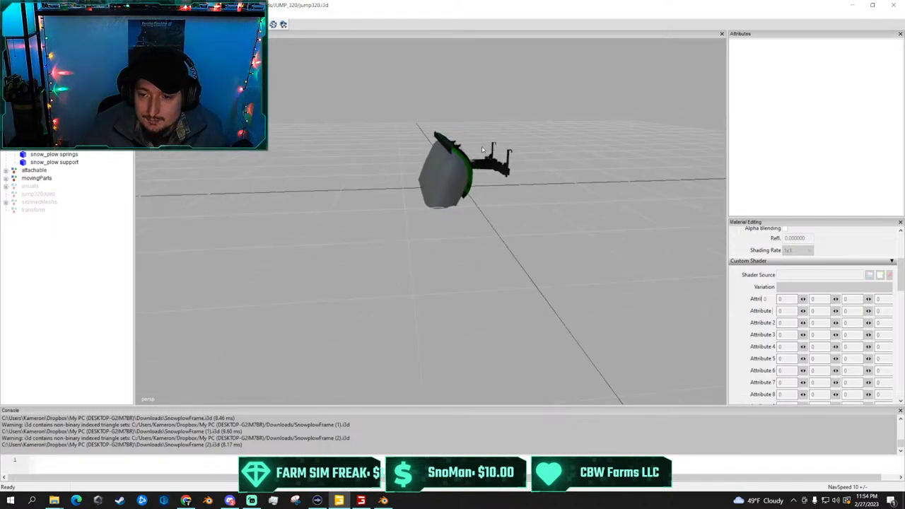
left_click(33, 170)
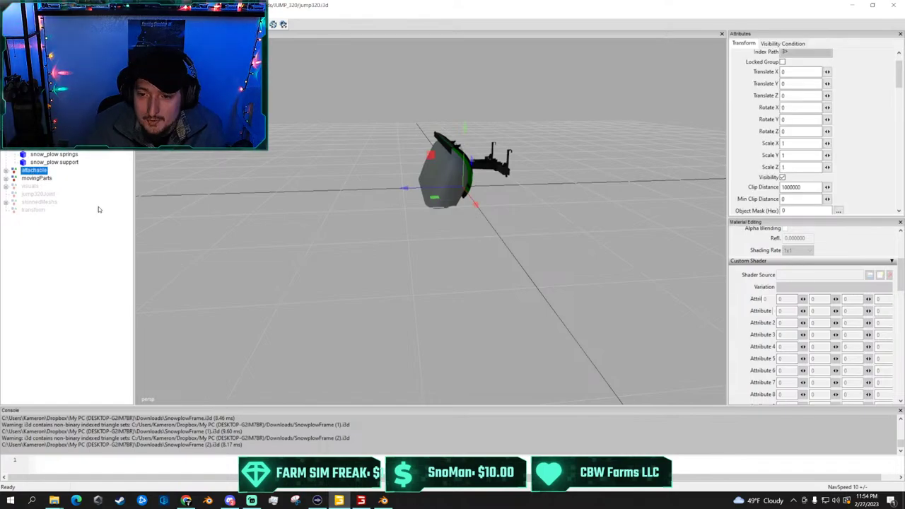
left_click(35, 210, "shift")
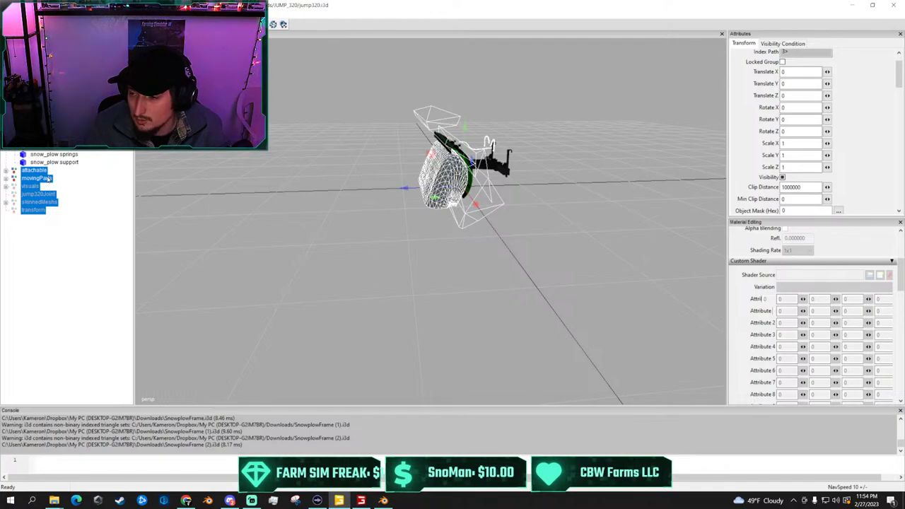
left_click(783, 178)
left_click(783, 178)
left_click(782, 178)
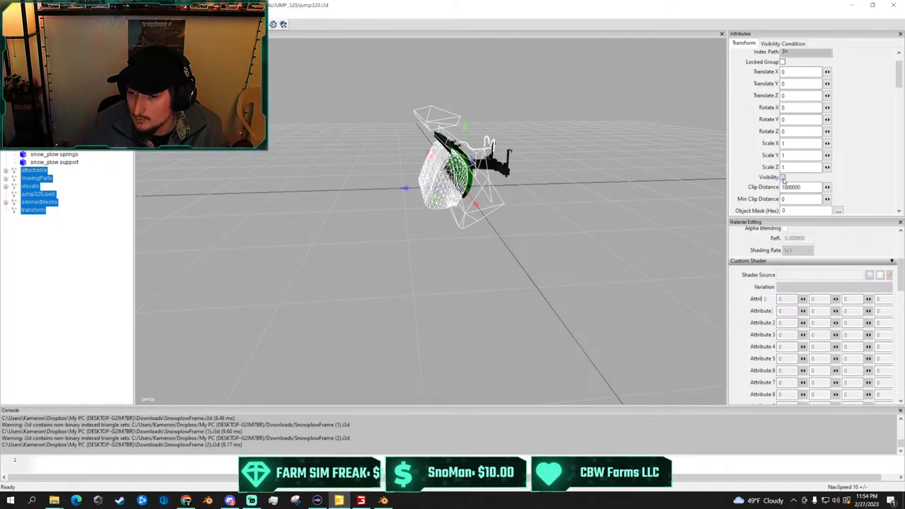
left_click(782, 177)
left_click(782, 177)
left_click(783, 177)
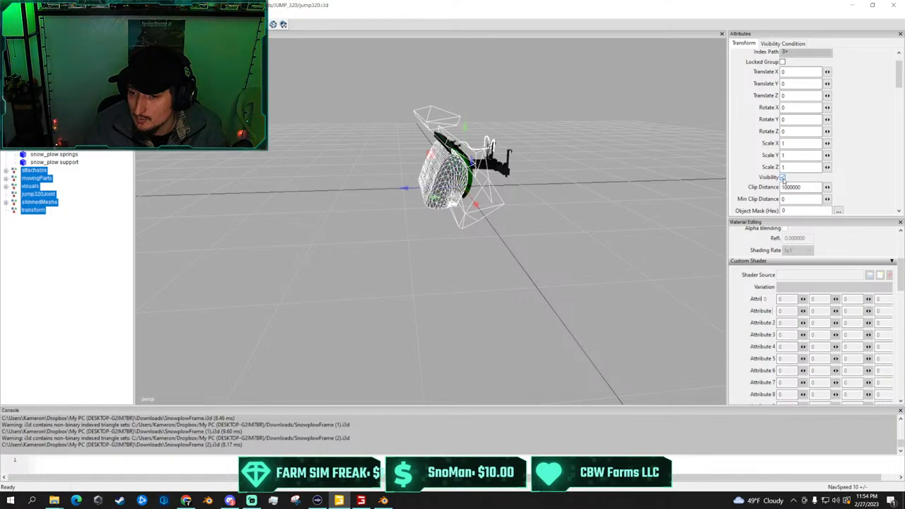
left_click(783, 178)
left_click(782, 177)
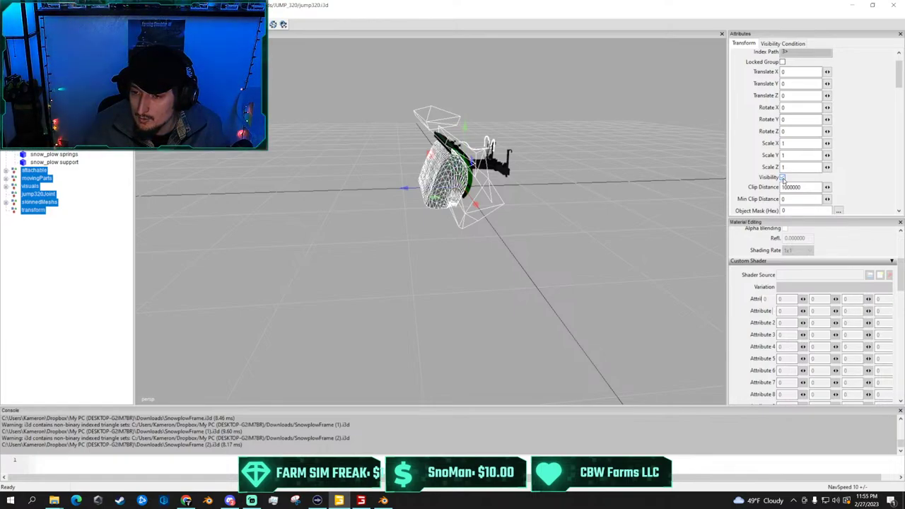
left_click(782, 177)
left_click(783, 177)
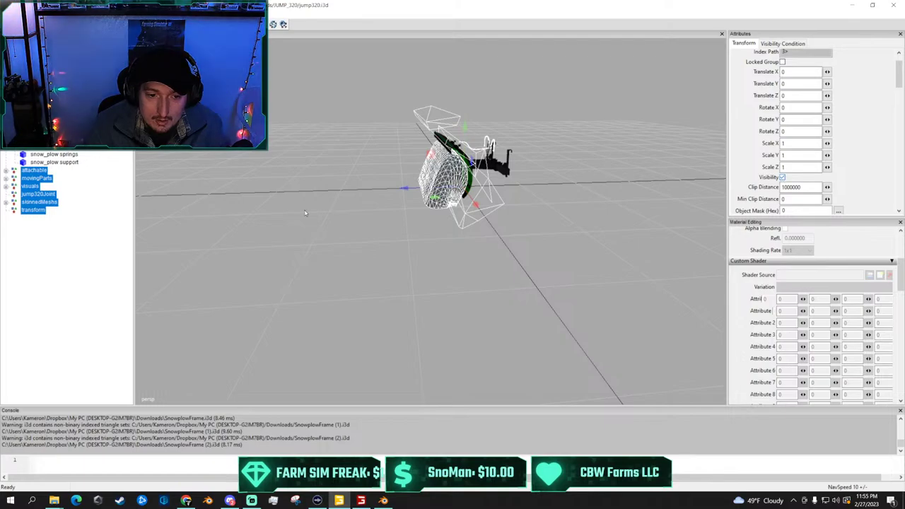
Move the top-level nodes from attachable through transform into the snow plow's parent group
left_click(33, 210)
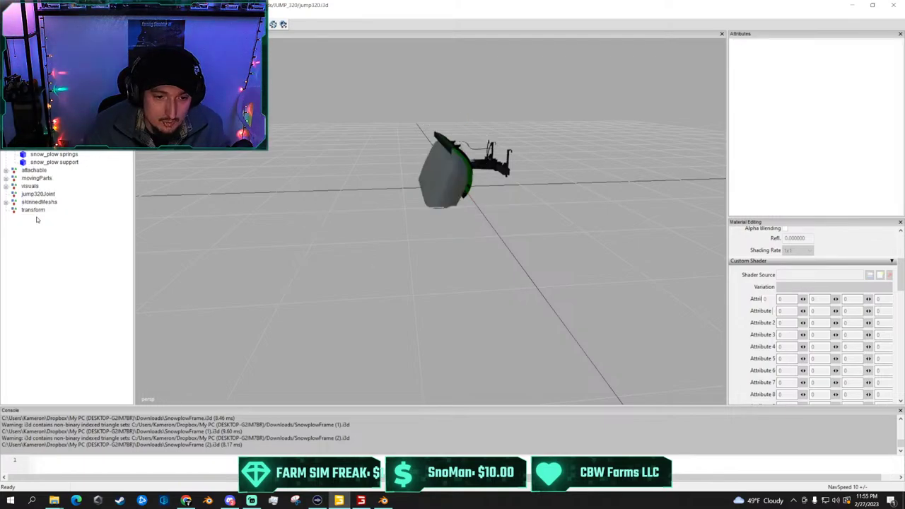
left_click(35, 171, "shift")
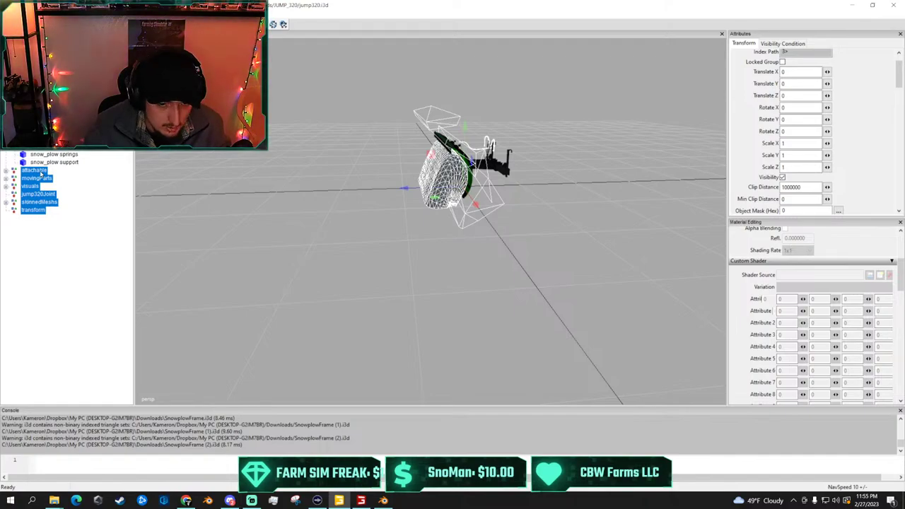
key("Delete")
left_click(42, 122)
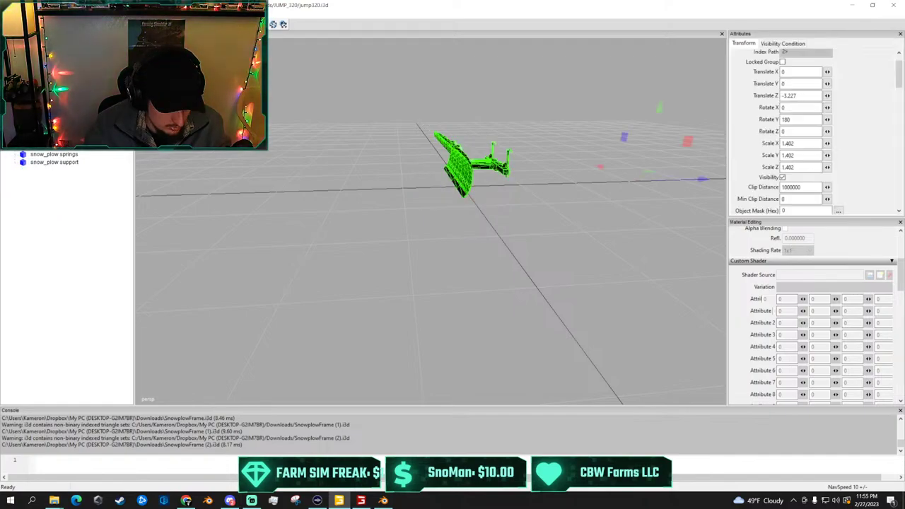
key("ctrl+z")
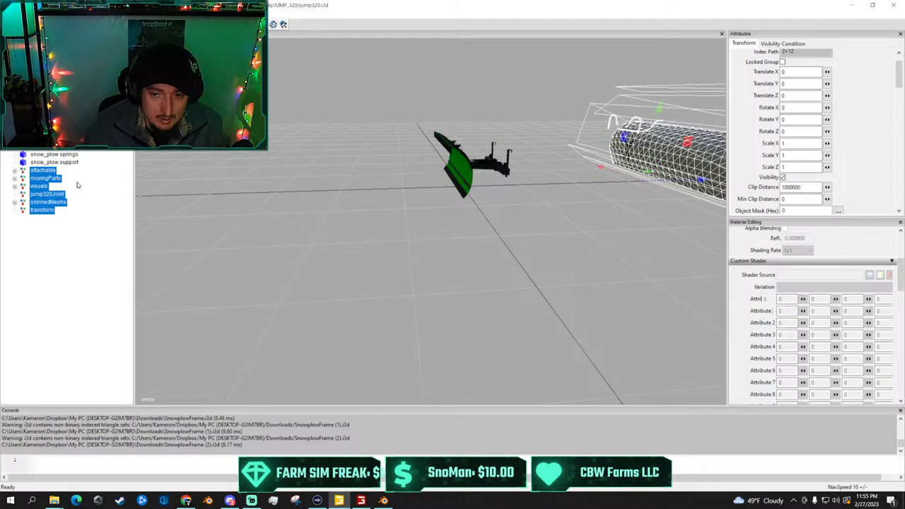
Try Rotate X at 180 on the moved nodes, reset it to 0, and set Rotate Y to 180
scroll(547, 170, "down", 2)
scroll(546, 170, "up", 1)
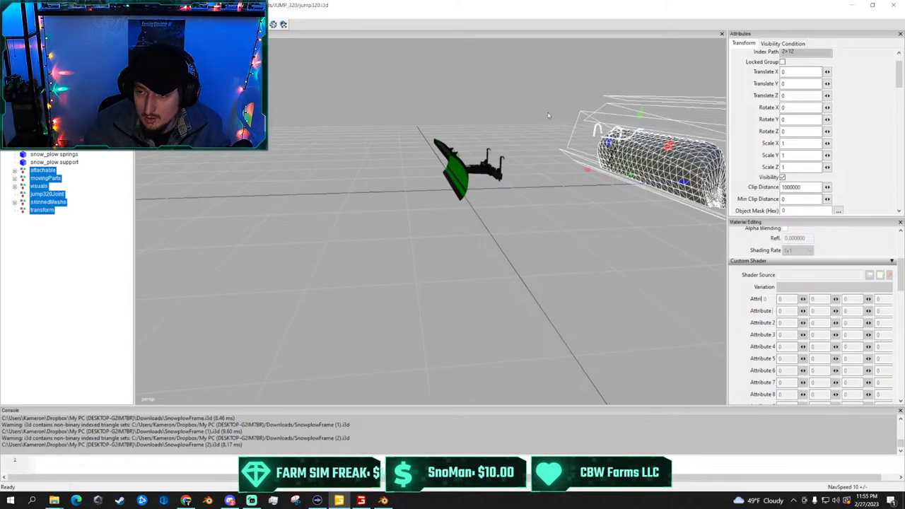
left_click_drag(382, 190, 291, 205, "alt")
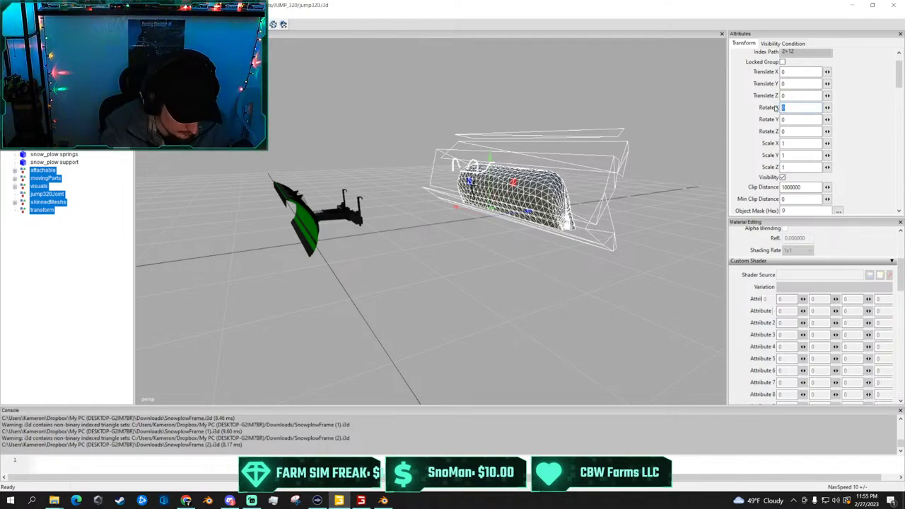
type("180")
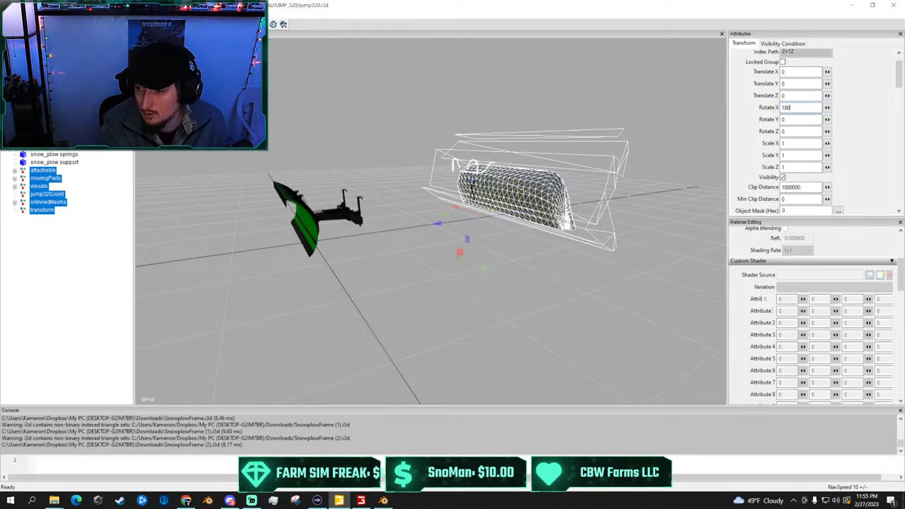
key("BackSpace")
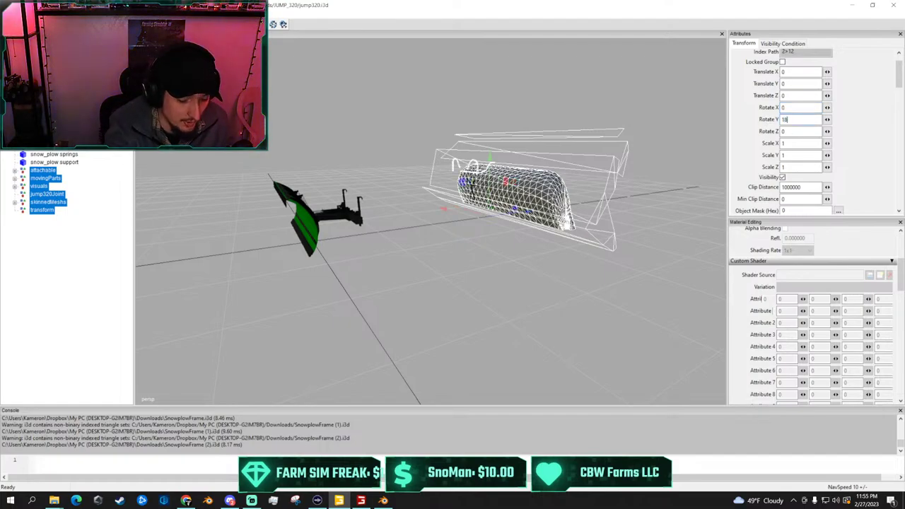
type("0")
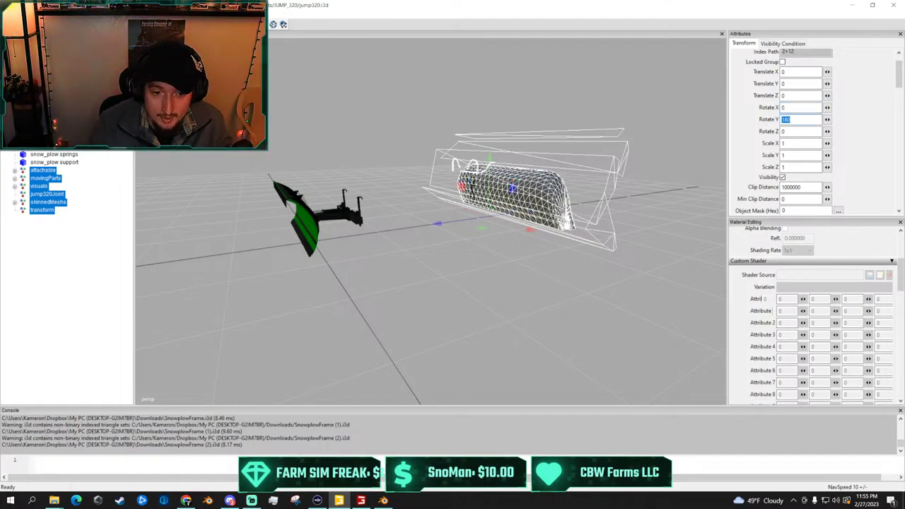
Set Rotate Y to 180 for the movingParts and visuals nodes individually
left_click(35, 276)
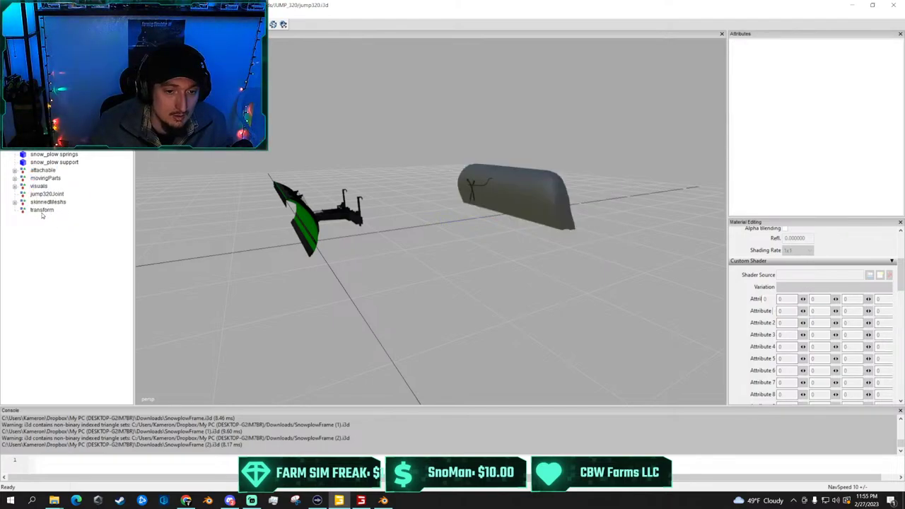
left_click(44, 170)
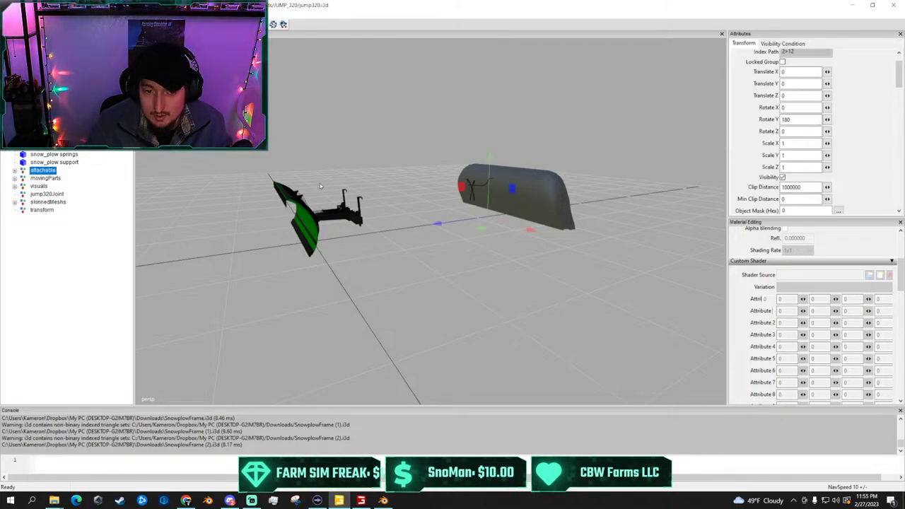
left_click(46, 179)
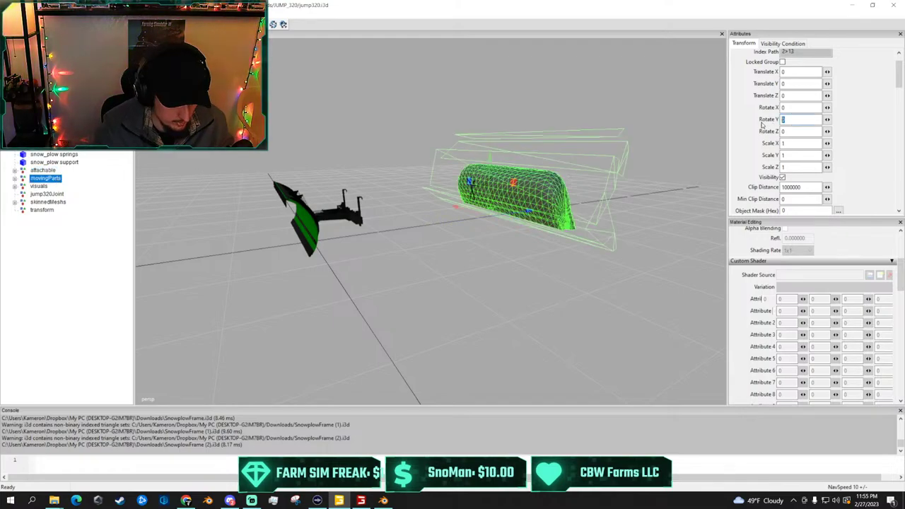
type("180")
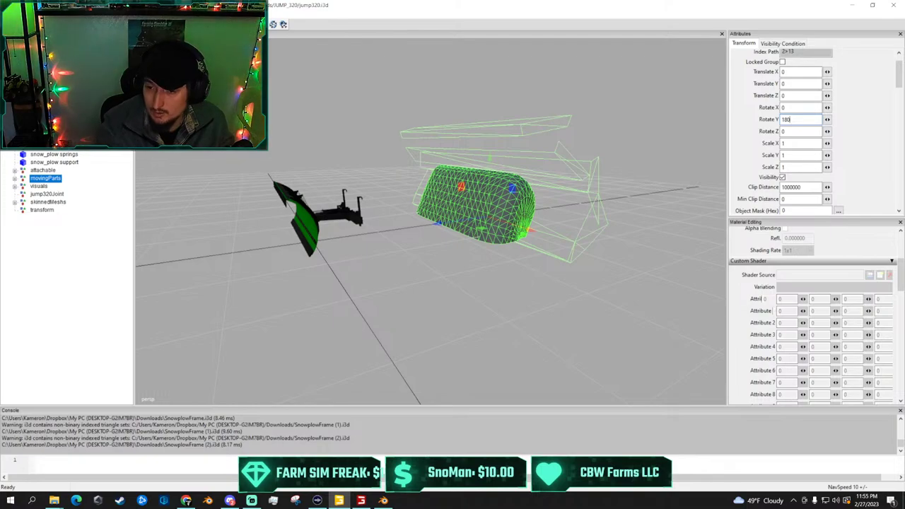
left_click(41, 187)
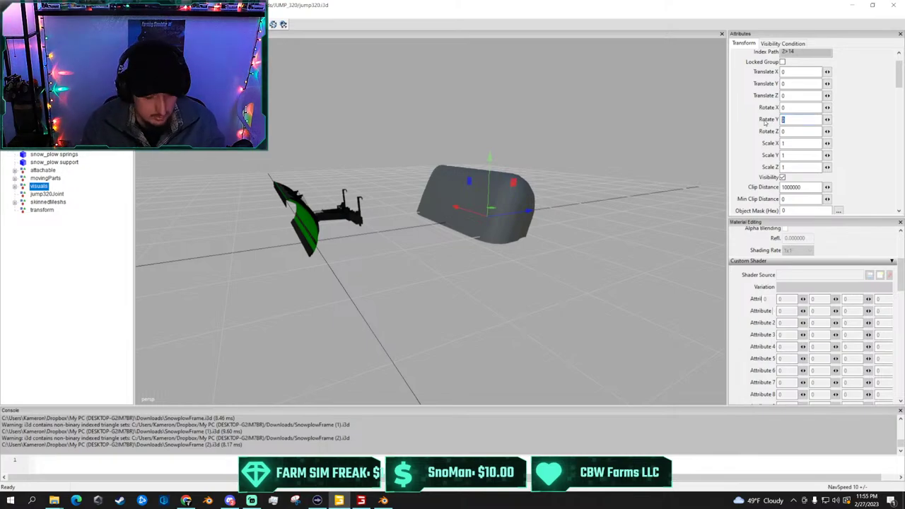
type("180")
key("Return")
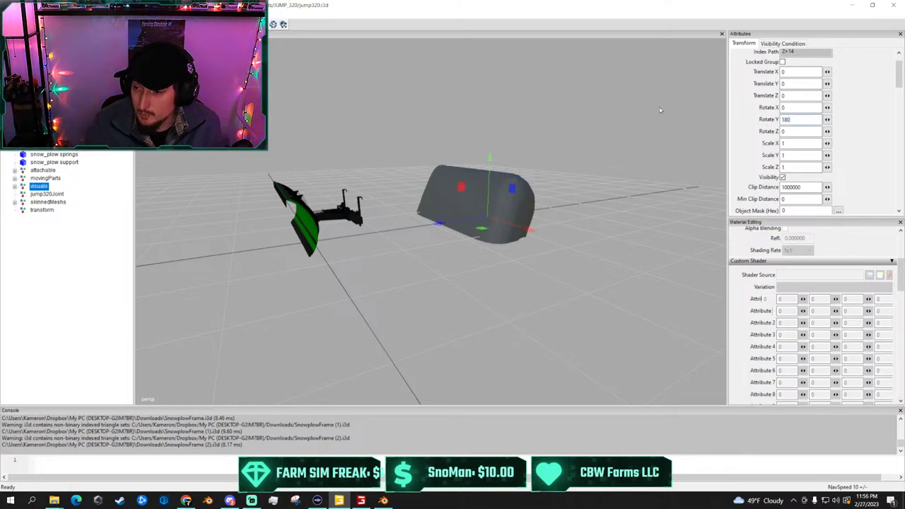
Set Rotate Y to 180 on each of the jump320Joint, skinnedMeshs and transform nodes
left_click(60, 194)
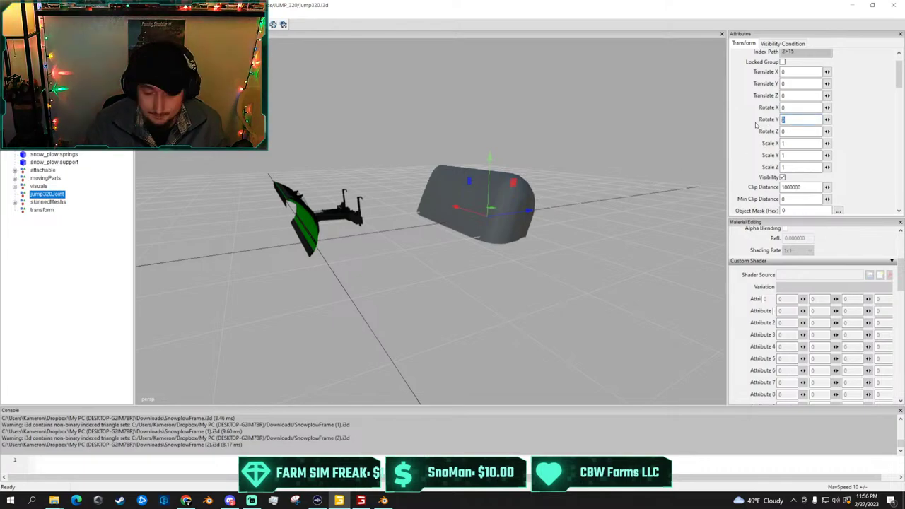
type("180")
key("Return")
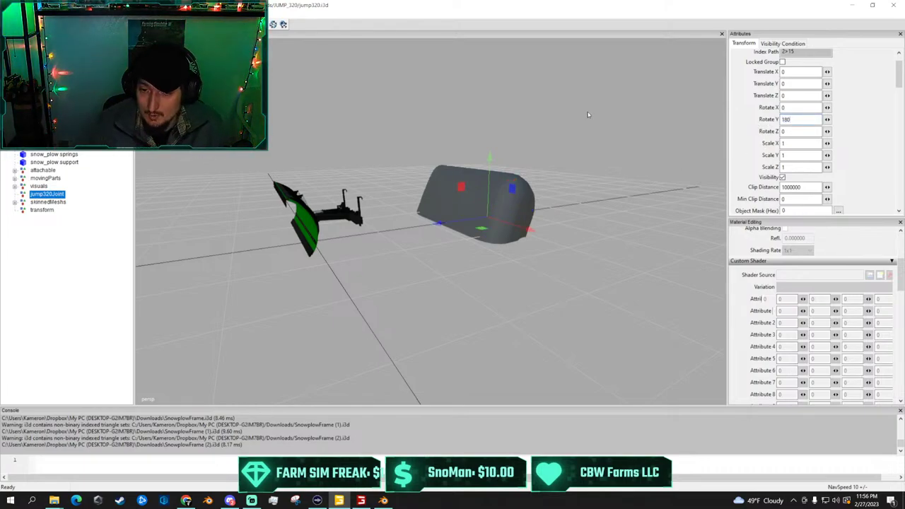
left_click(48, 202)
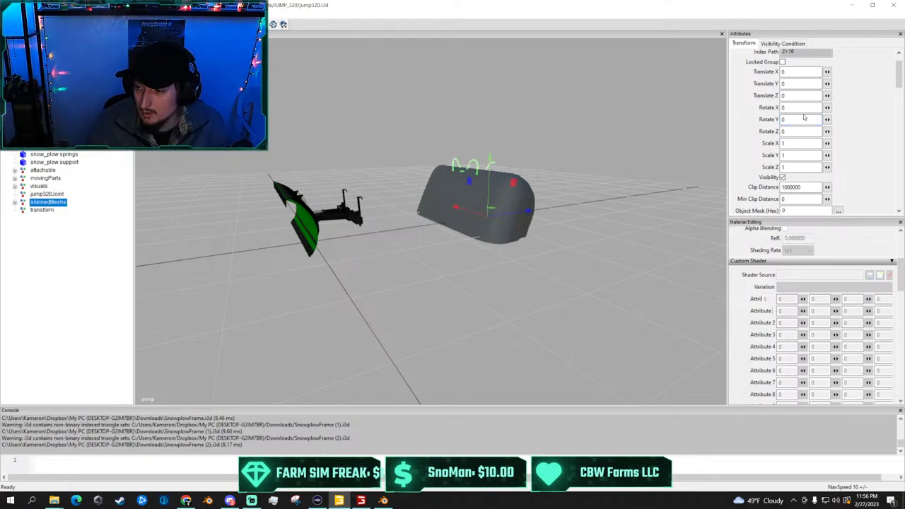
type("180")
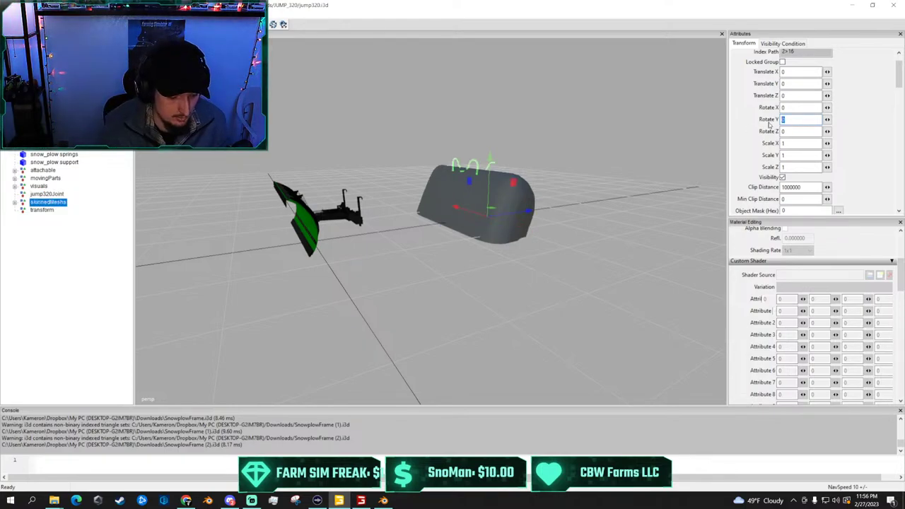
key("Return")
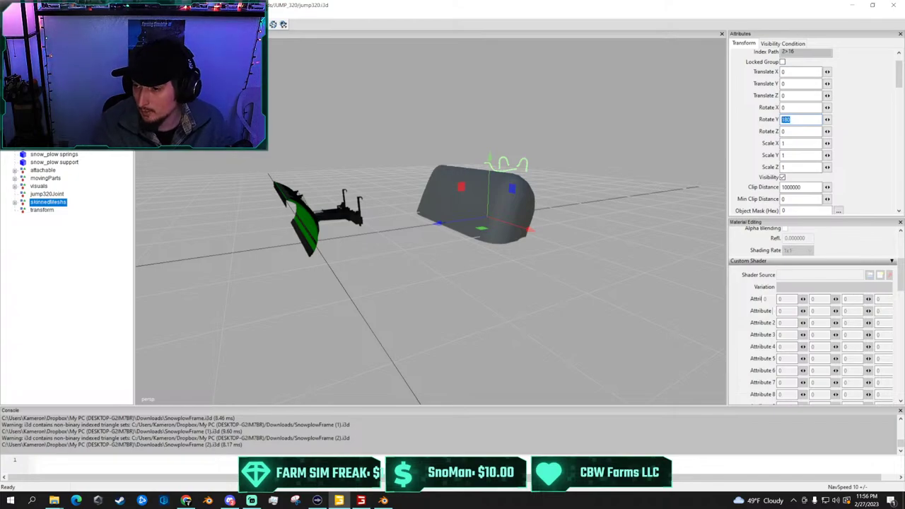
left_click(42, 210)
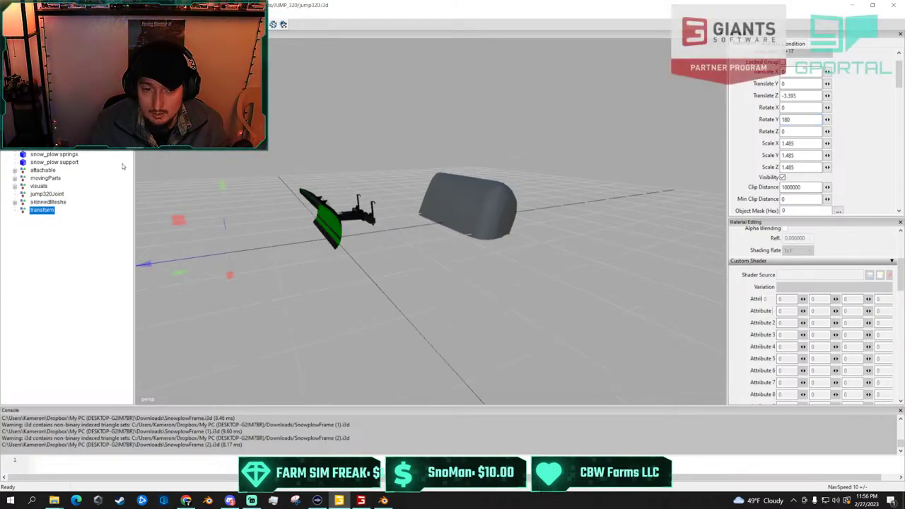
Try moving all the nodes from attachable through transform together along the Z axis toward the snow plow
left_click(42, 170)
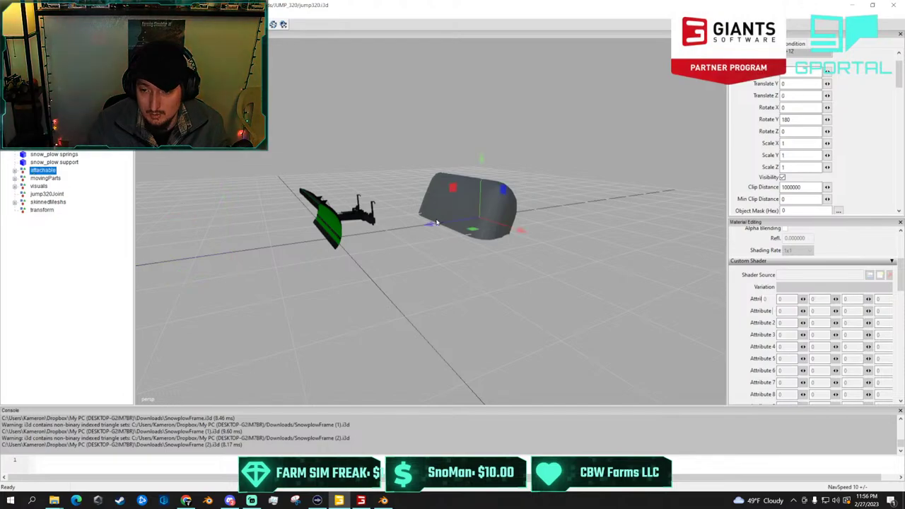
left_click(49, 211, "shift")
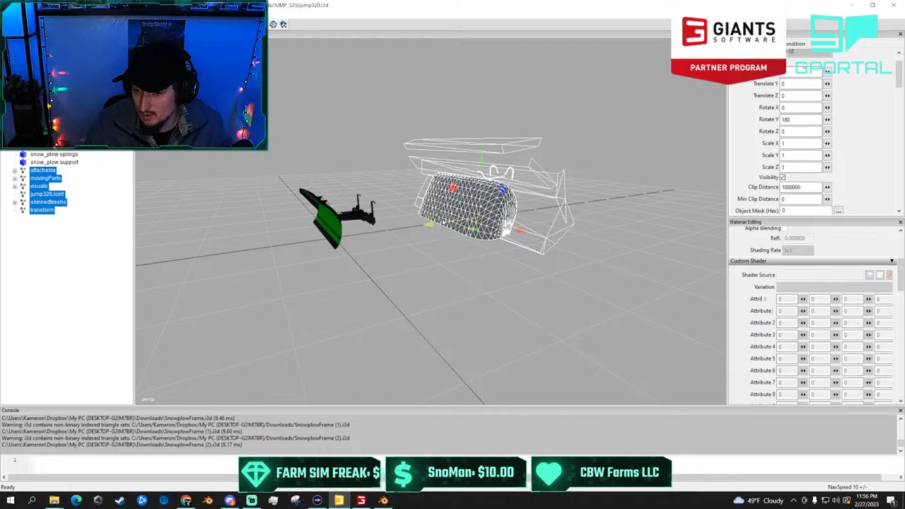
left_click_drag(450, 221, 428, 231)
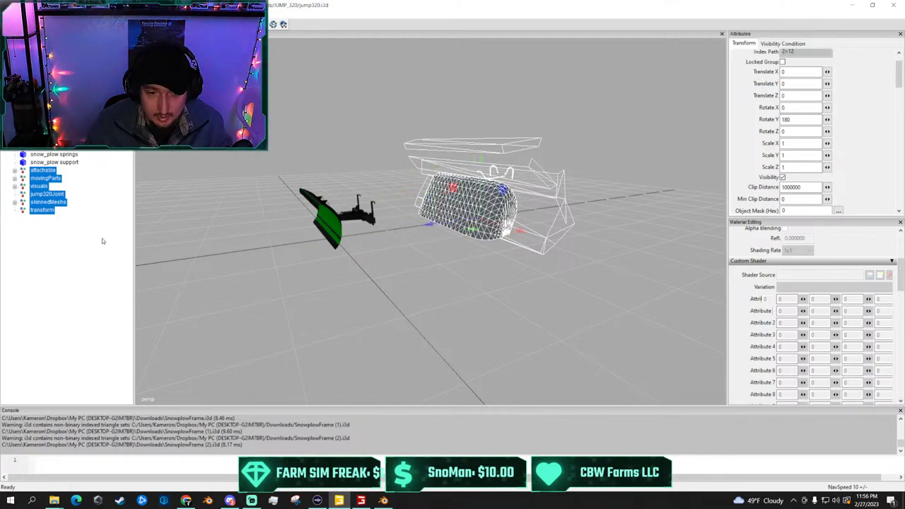
left_click(61, 233)
Move the movingParts node along Z to about -2.292, bringing it up to the snow plow blade
left_click(47, 180)
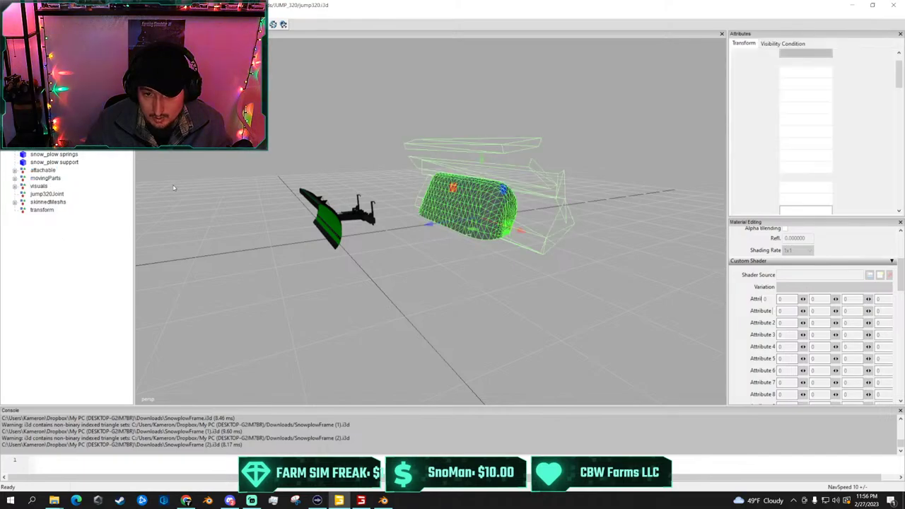
left_click_drag(428, 224, 307, 249)
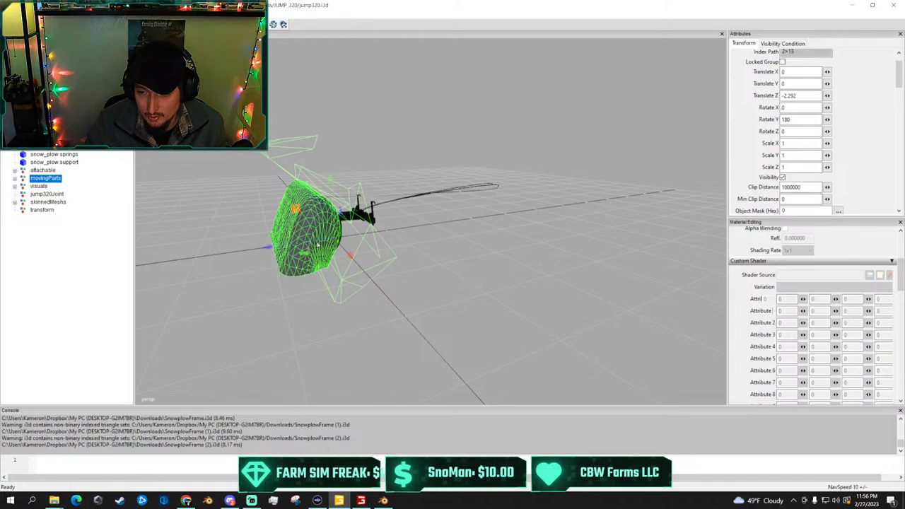
scroll(393, 220, "up", 4)
left_click_drag(393, 219, 367, 222, "alt")
scroll(367, 222, "up", 3)
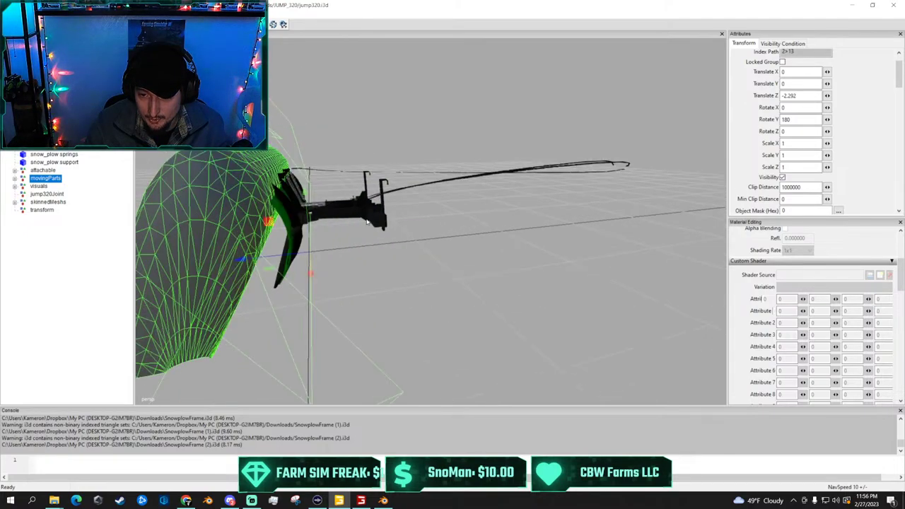
scroll(362, 221, "down", 4)
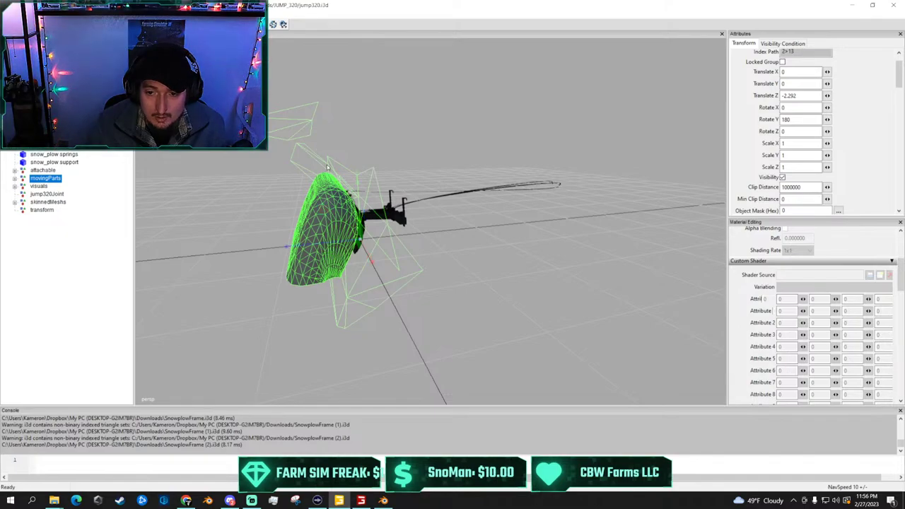
Scale movingParts uniformly to about 0.621 and raise it to about 0.057 on the Y axis
left_click_drag(358, 242, 230, 198)
scroll(393, 227, "down", 3)
scroll(266, 234, "up", 5)
scroll(230, 199, "up", 2)
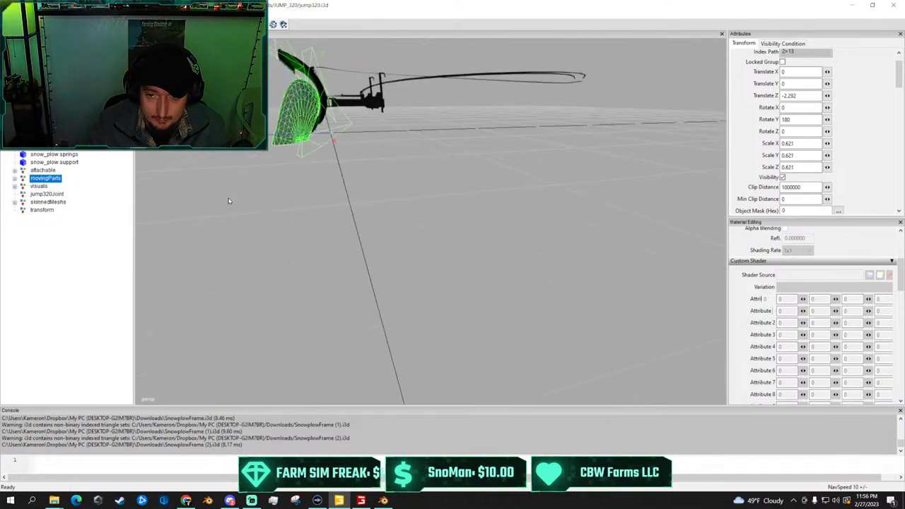
scroll(229, 198, "down", 1)
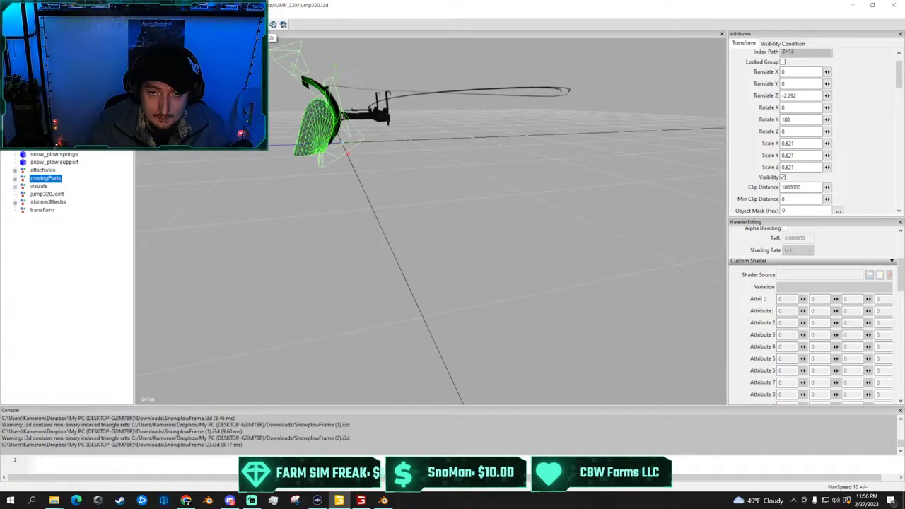
left_click_drag(338, 85, 341, 78)
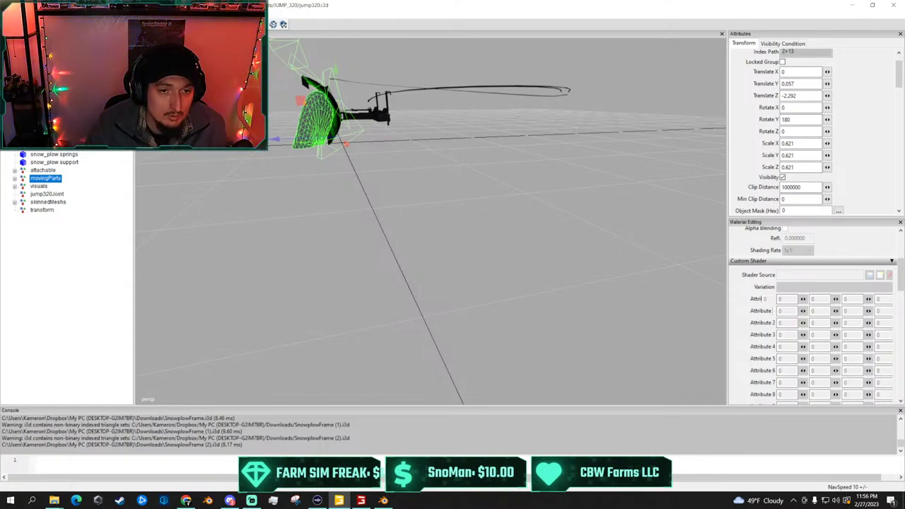
Save the jump320.i3d scene, and look into the My FS 22 Mods folder in File Explorer
key("ctrl+s")
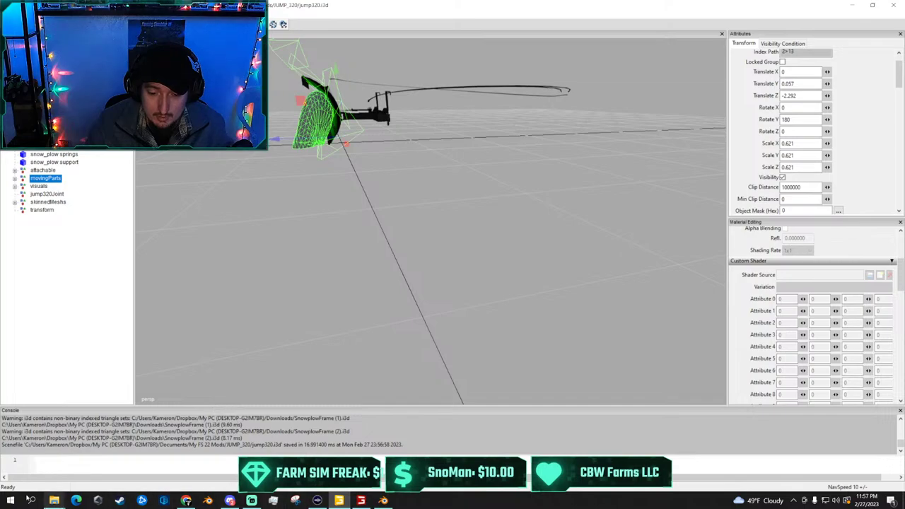
left_click(54, 500)
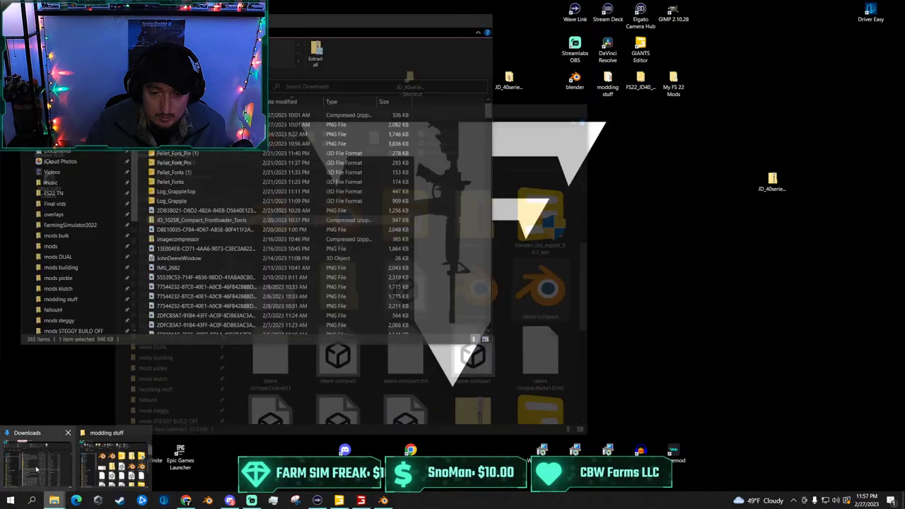
left_click(36, 464)
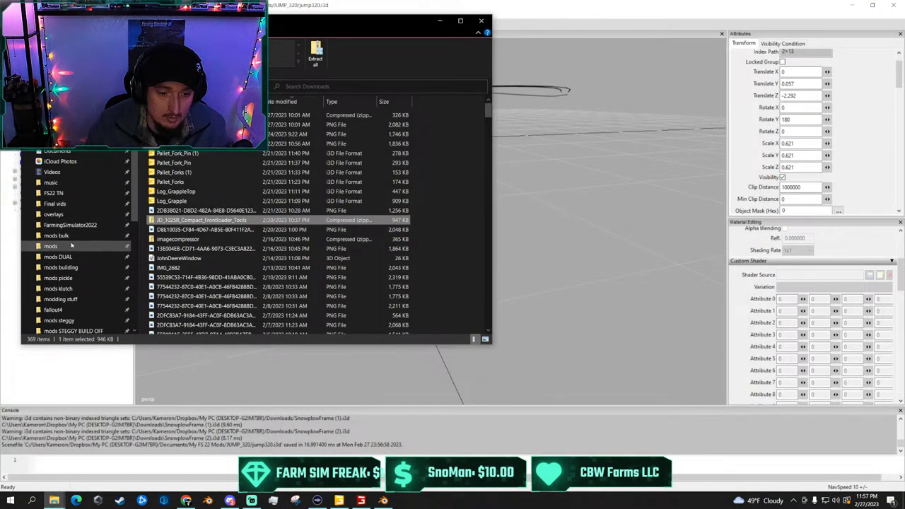
scroll(71, 244, "down", 3)
scroll(75, 253, "down", 1)
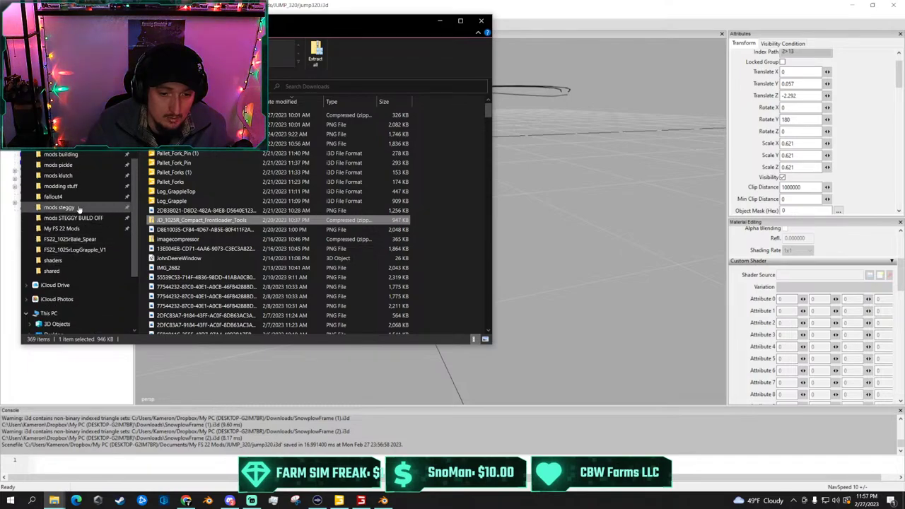
left_click(64, 229)
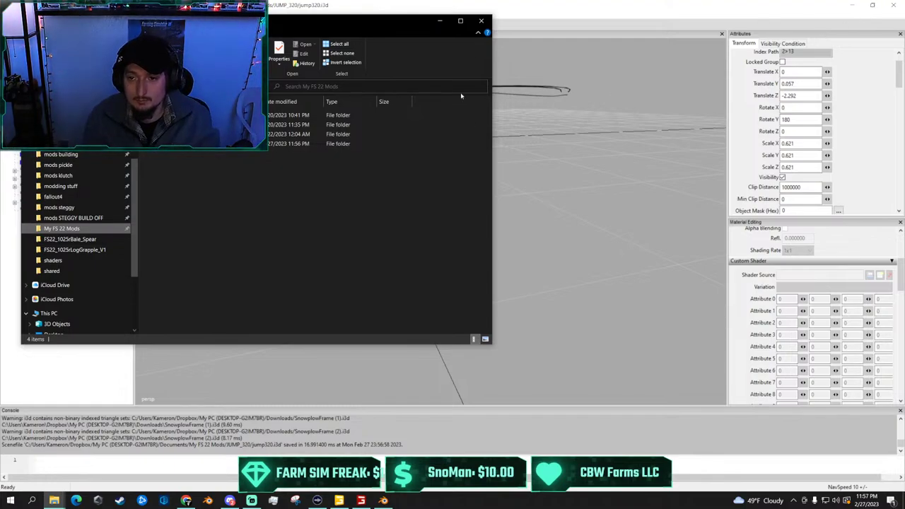
left_click(440, 20)
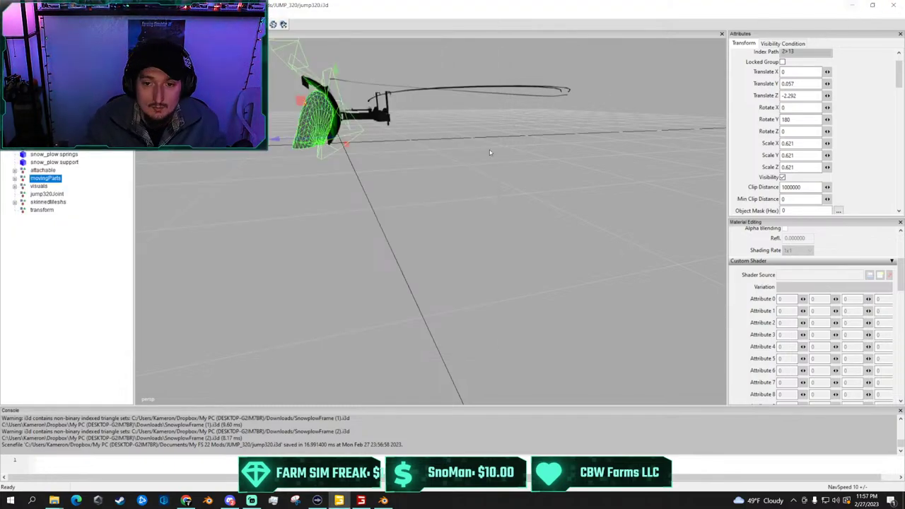
Move the hoses mesh inside skinnedMeshs along Z to about 2.162, toward the snow plow's frame
scroll(490, 152, "up", 1)
scroll(490, 152, "down", 3)
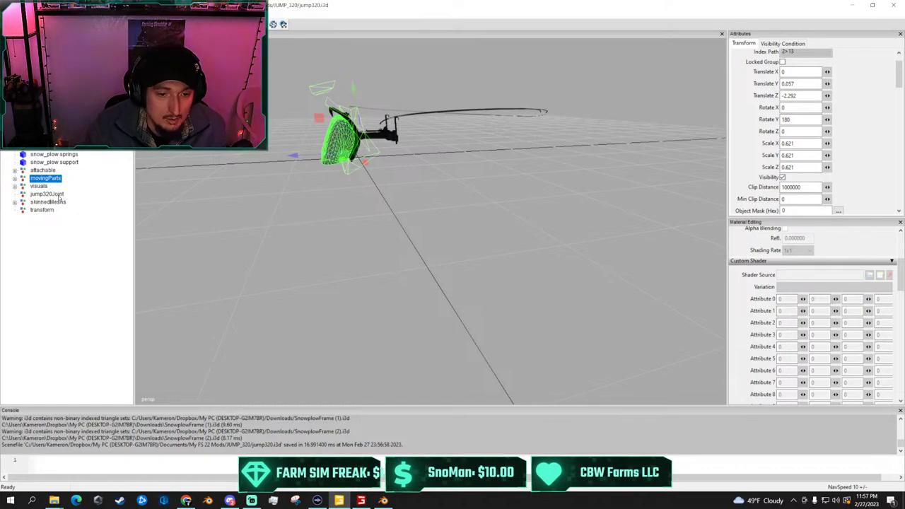
left_click(15, 186)
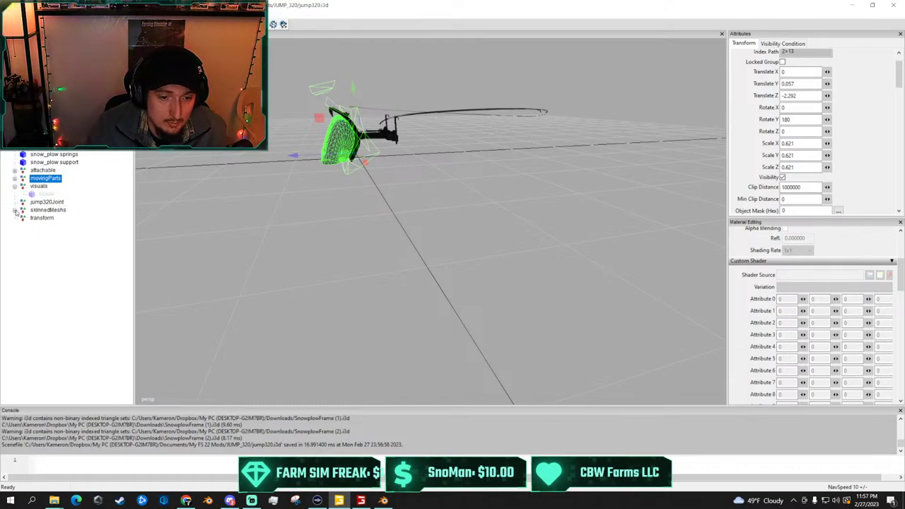
left_click(15, 211)
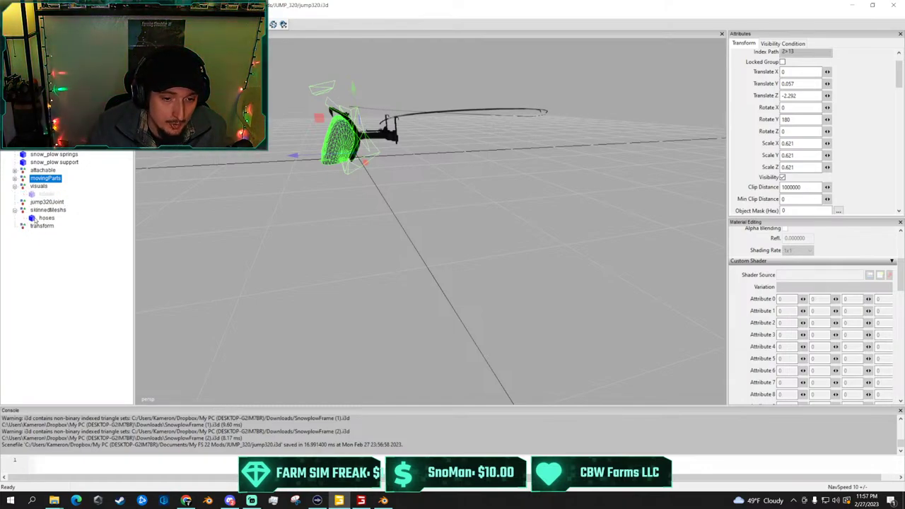
left_click(44, 219)
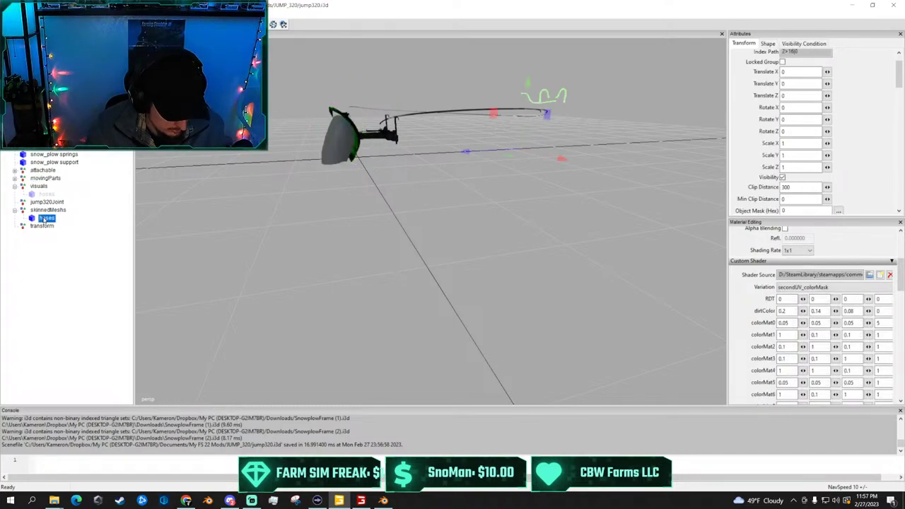
left_click_drag(492, 154, 359, 173)
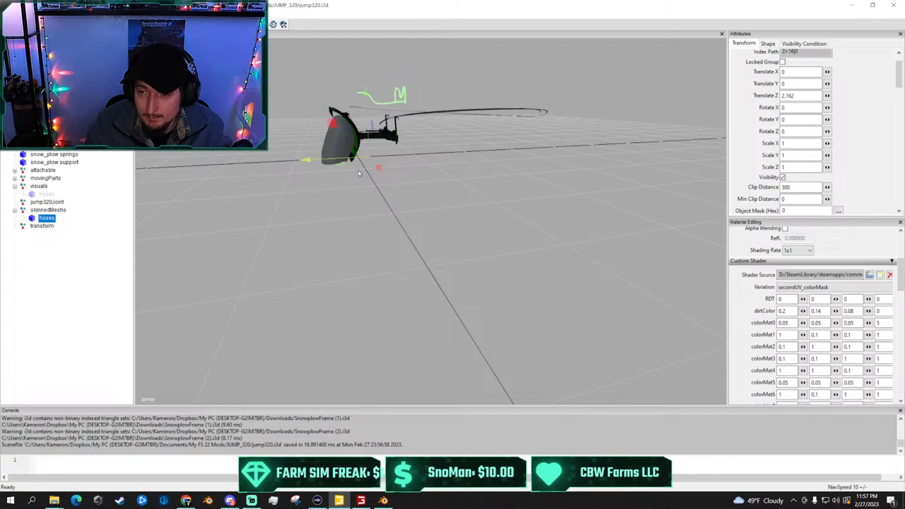
left_click(65, 211)
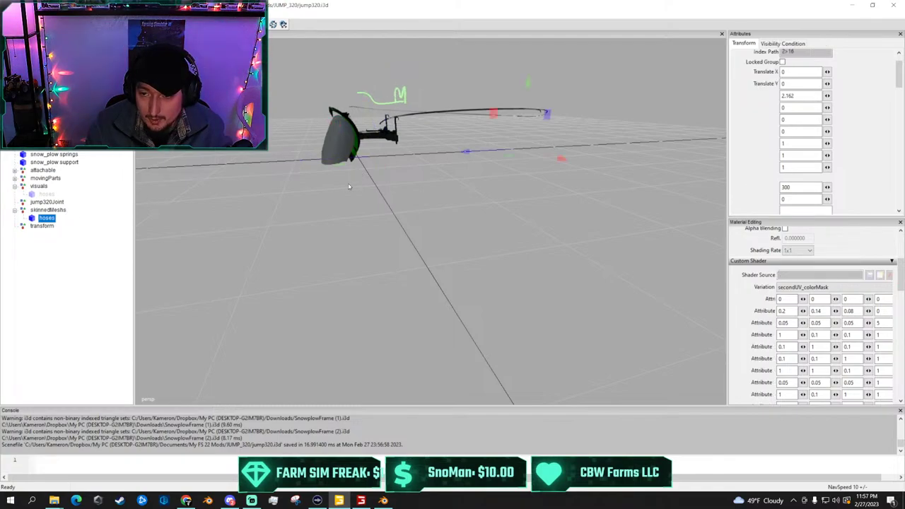
left_click_drag(373, 161, 407, 170)
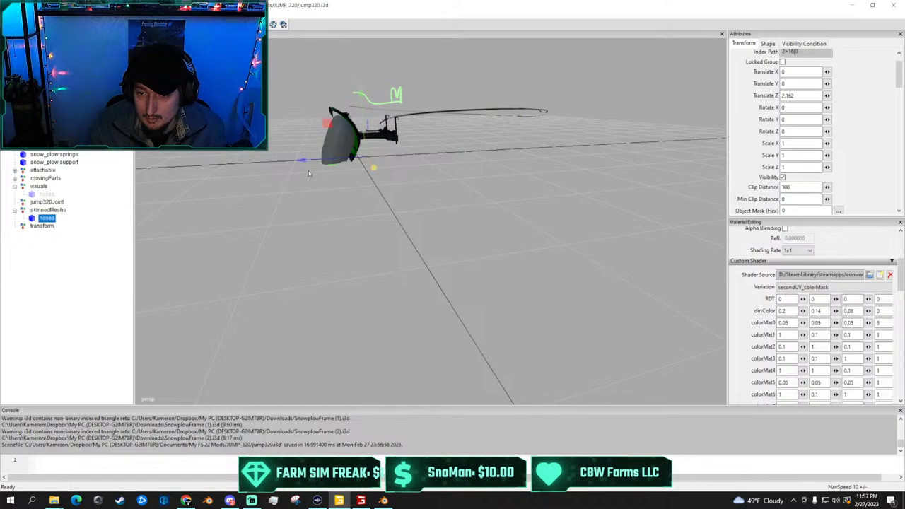
Move the hoses mesh to about 1.9 on Z, and hide it together with its skinnedMeshs group and the jump320Joint node
mouse_move(322, 162)
left_mouse_down()
mouse_move(306, 162)
mouse_move(327, 162)
left_mouse_up()
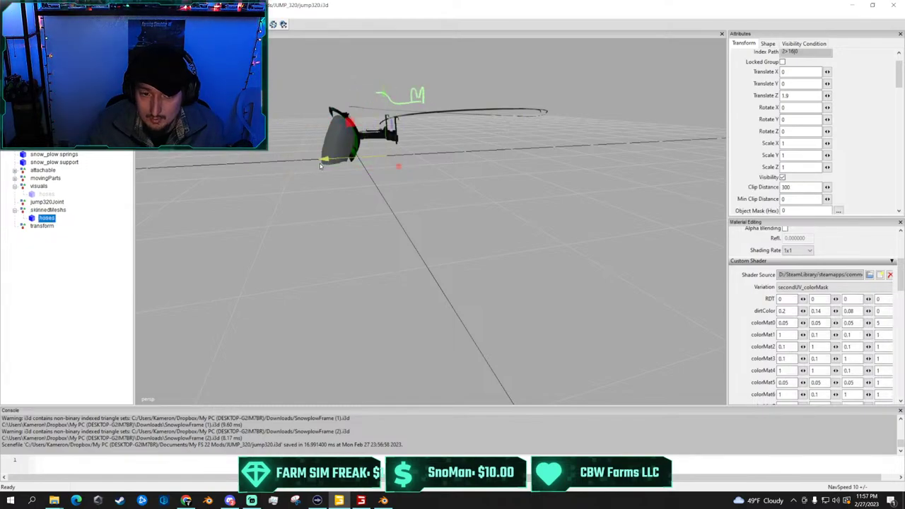
left_click(49, 210)
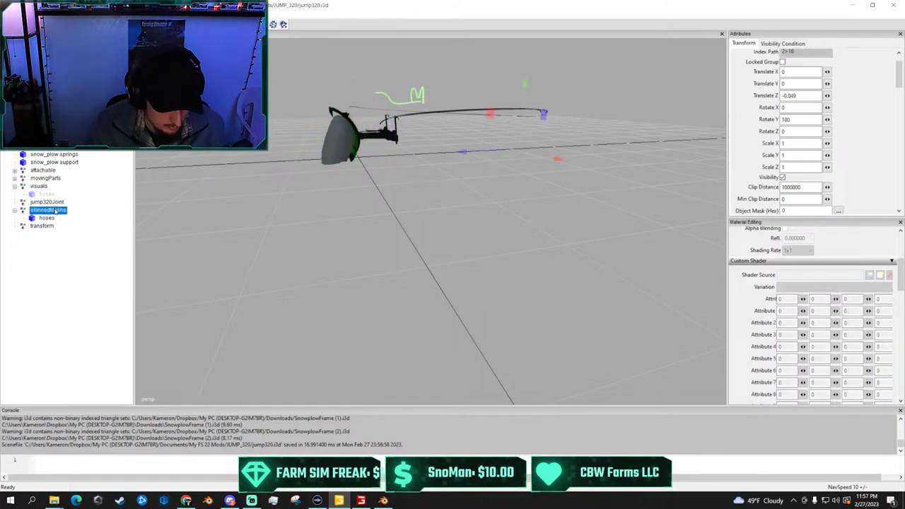
key("ctrl+h")
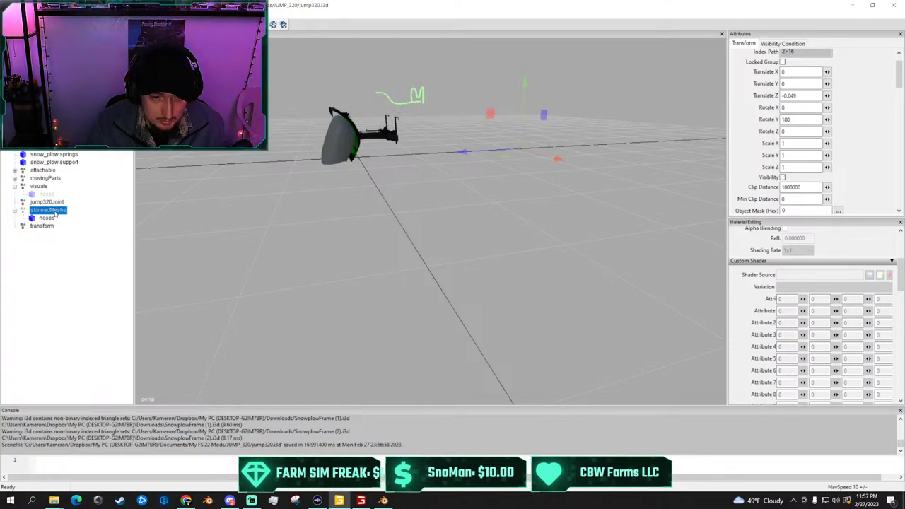
left_click(49, 220)
left_click(47, 217)
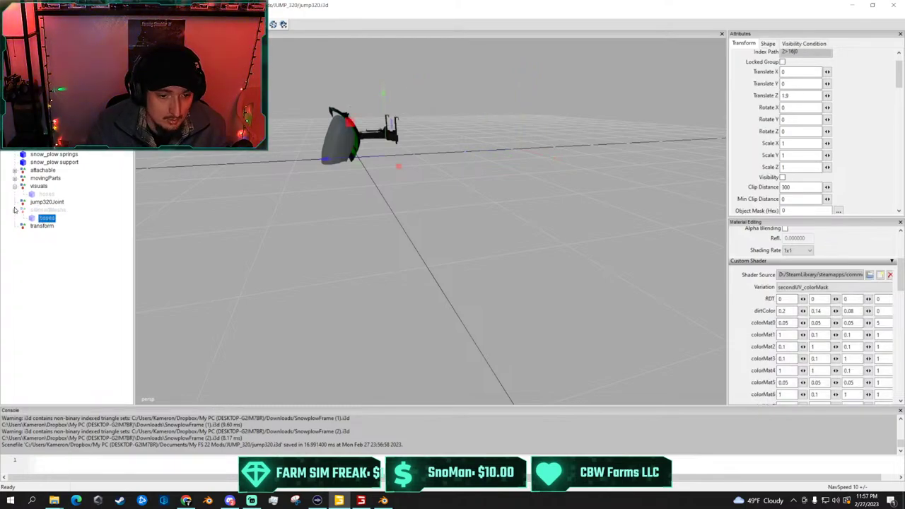
left_click(14, 210)
left_click(57, 202)
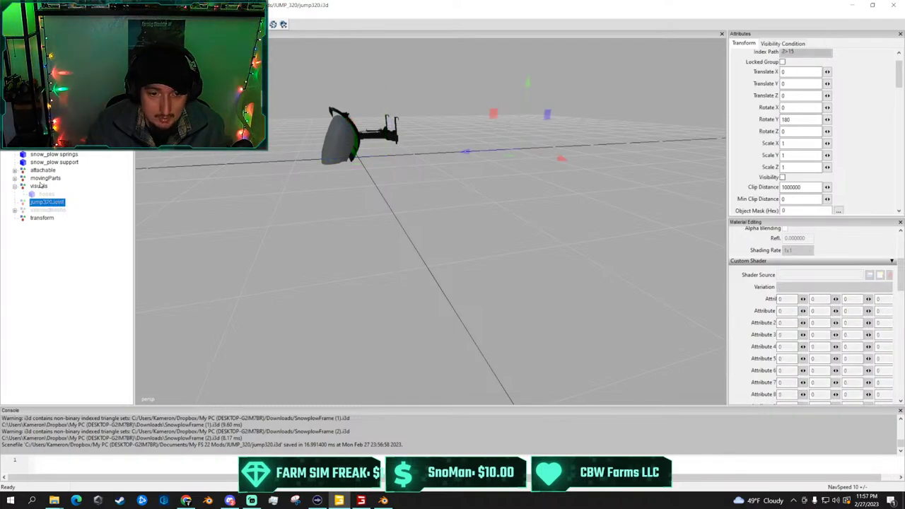
Collapse the visuals group and look through the child nodes of movingParts and attachable
left_click(25, 188)
left_click(15, 186)
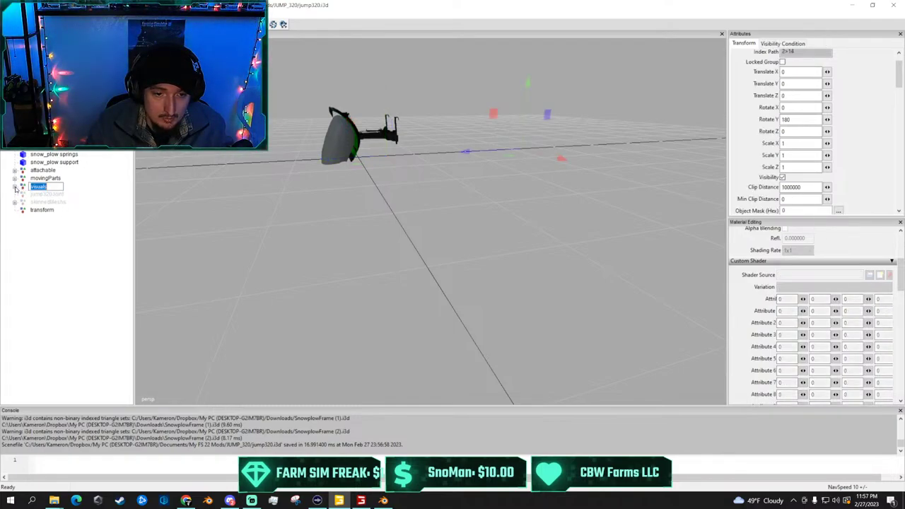
left_click(14, 187)
left_click(15, 187)
left_click(14, 178)
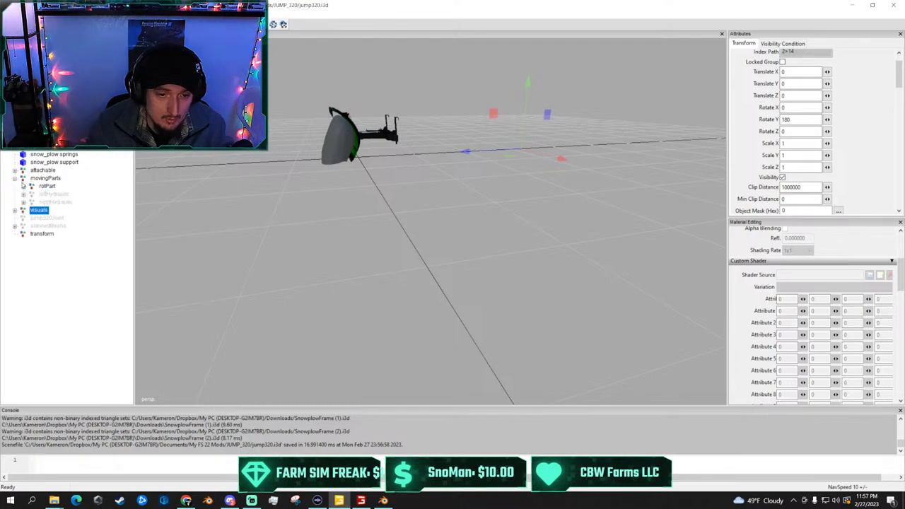
left_click(14, 178)
left_click(14, 170)
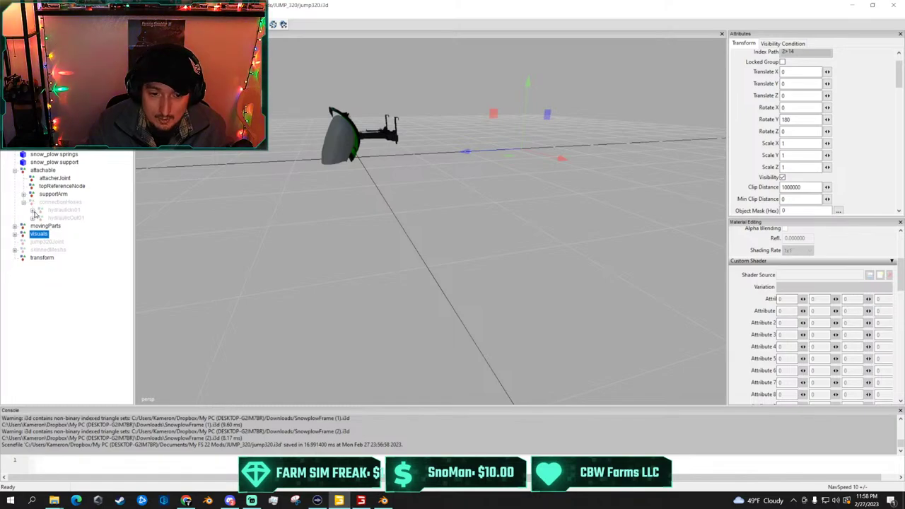
Move the effectMesh in front of the plow blade to about -0.455 on Y and 0.344 on Z, and collapse movingParts
left_click(325, 173)
scroll(325, 173, "up", 4)
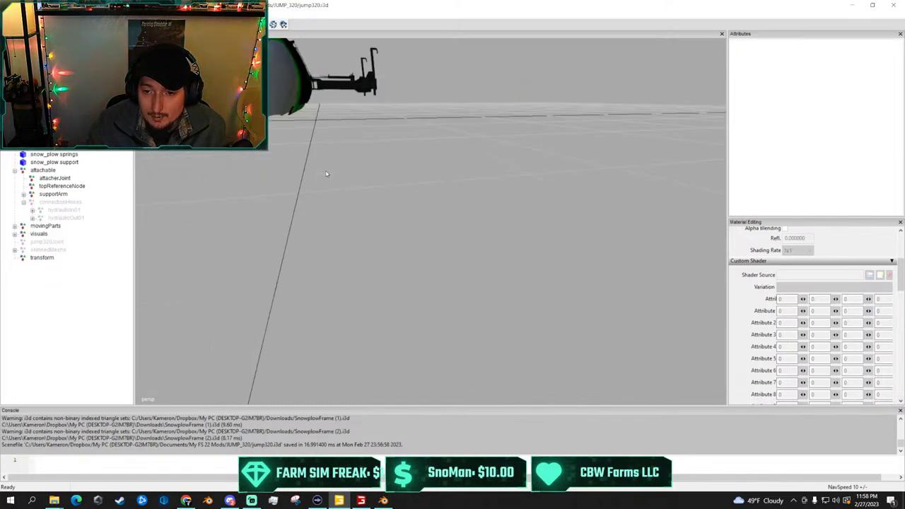
left_click_drag(302, 134, 312, 173, "alt")
scroll(286, 99, "up", 3)
left_click(312, 172)
middle_click_drag(313, 171, 254, 283)
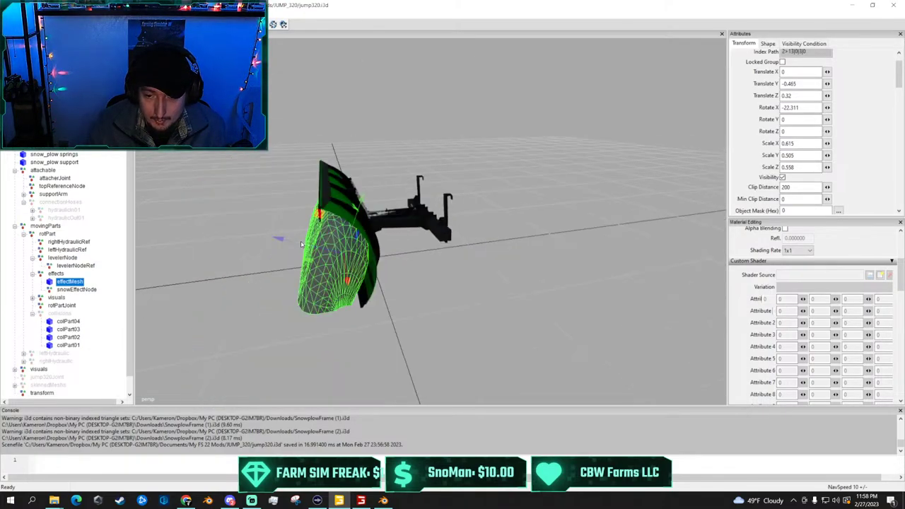
left_click_drag(301, 244, 297, 242)
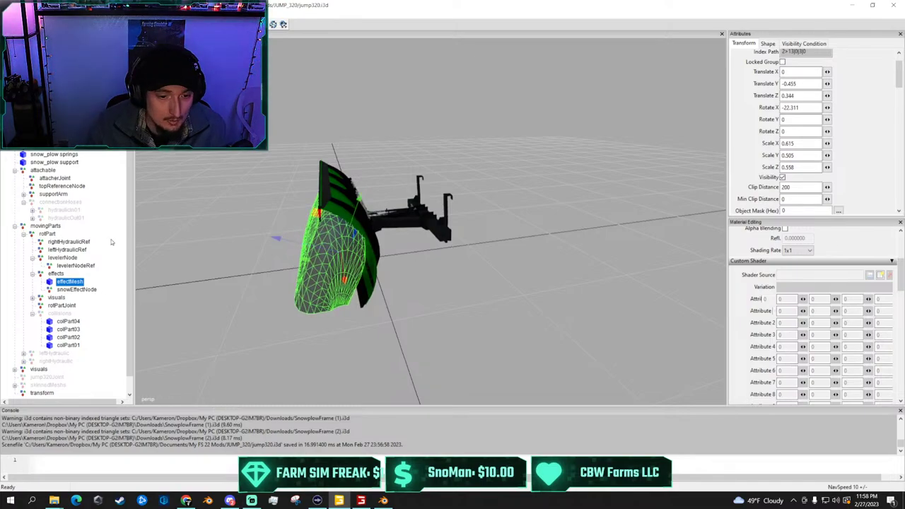
left_click(15, 226)
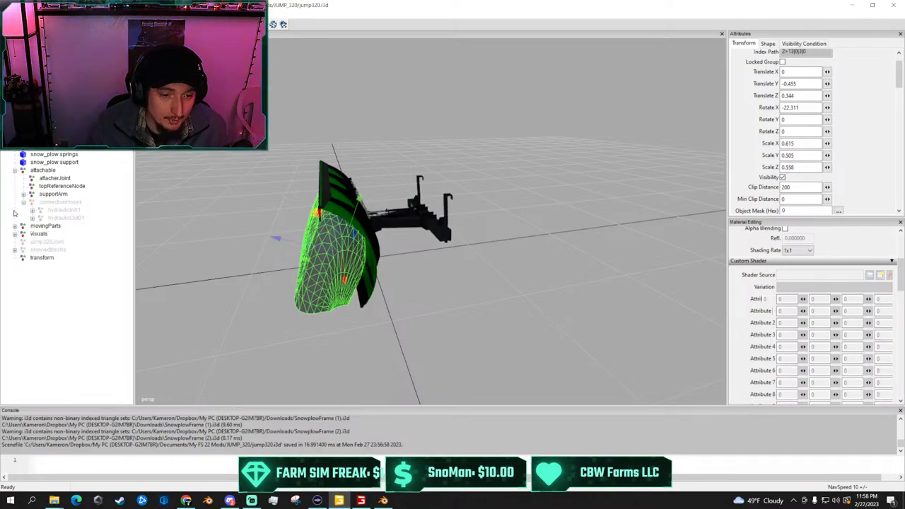
Move the attacherJoint inside attachable toward the plow frame, to about 1.912 on Z and 0.42 on Y
left_click(61, 179)
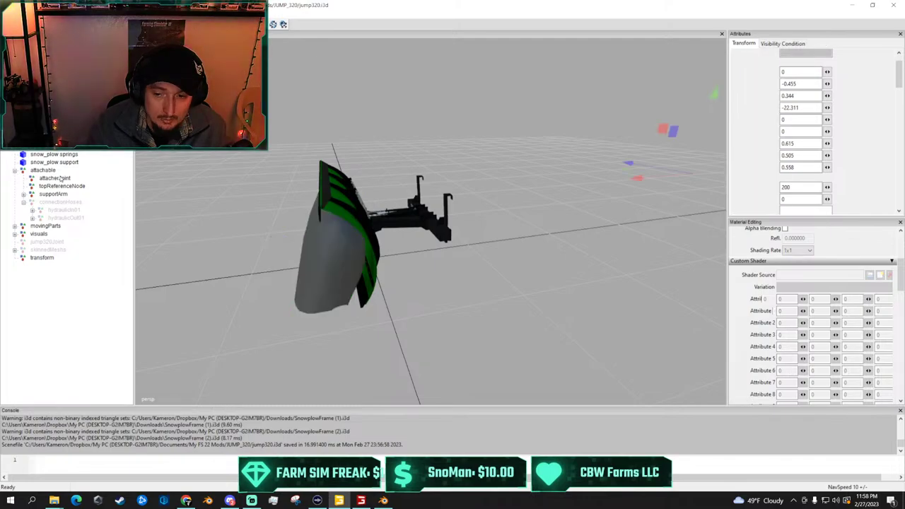
scroll(608, 174, "down", 2)
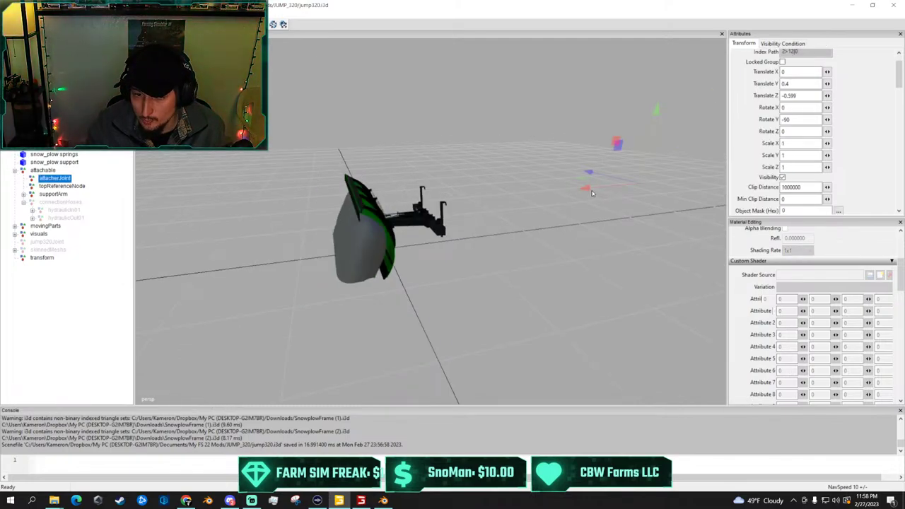
left_click_drag(592, 193, 407, 251)
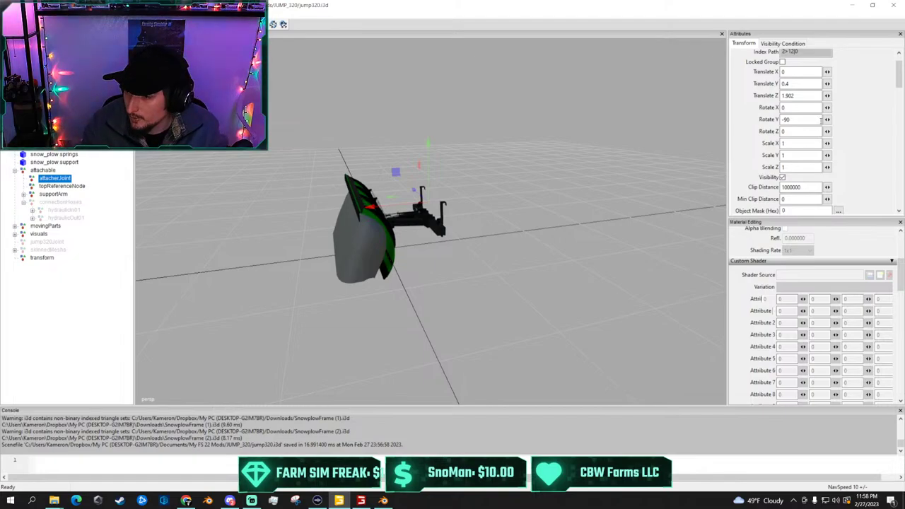
double_click(794, 120)
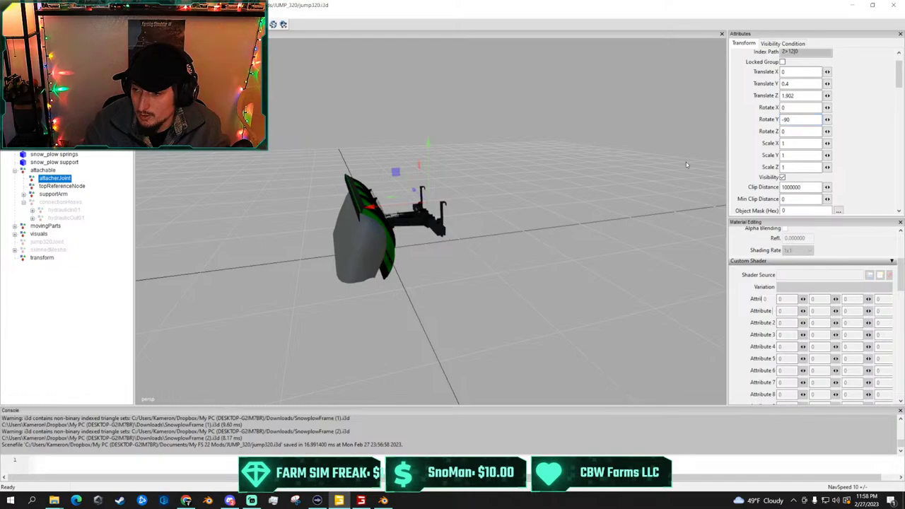
left_click_drag(386, 206, 383, 206)
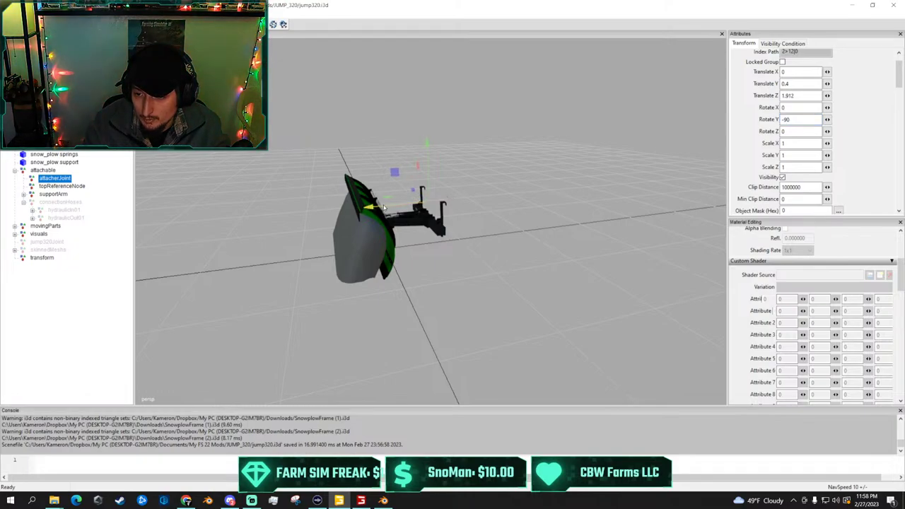
left_click_drag(427, 163, 428, 162)
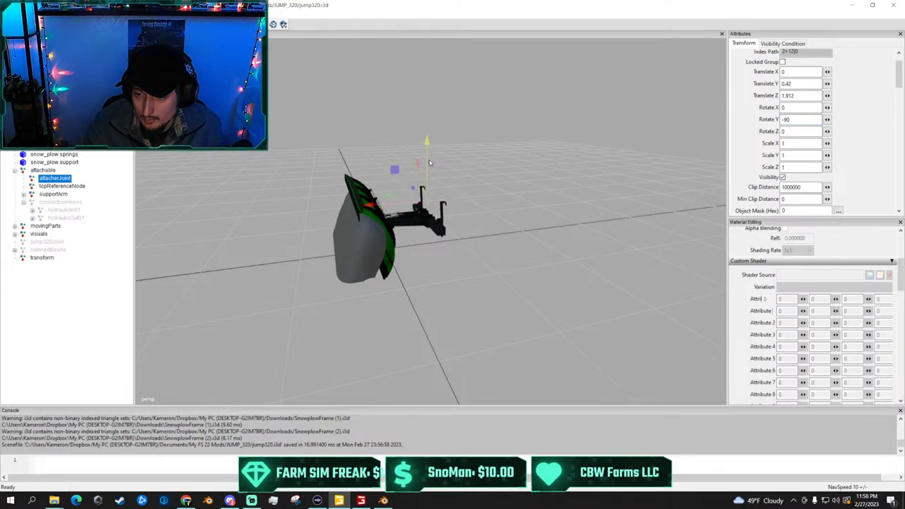
Save the jump320.i3d scene, close Blender without saving the deere compact file, and clear the remaining windows off the desktop
left_click(282, 212)
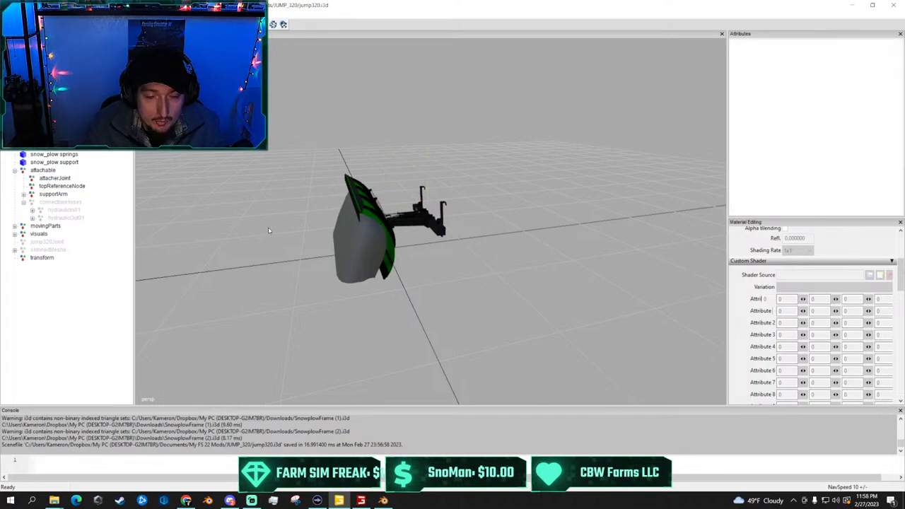
key("ctrl+s")
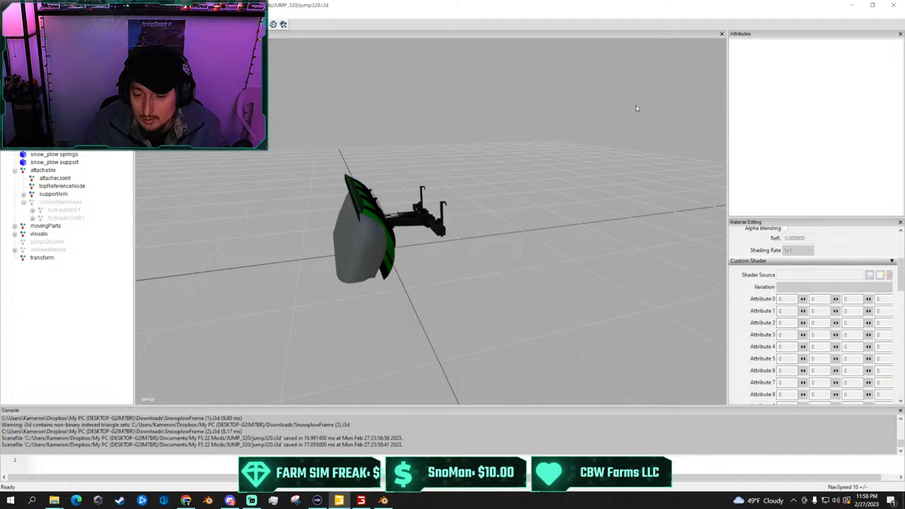
left_click(852, 5)
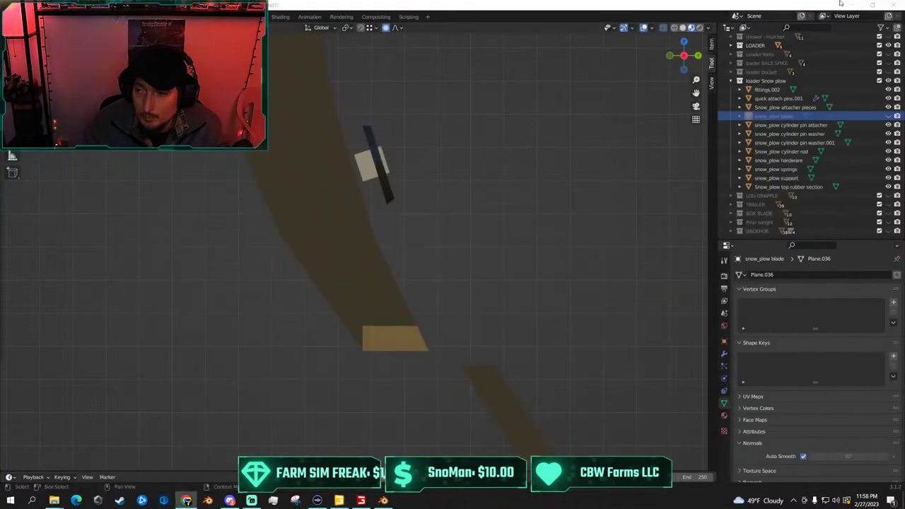
left_click(895, 5)
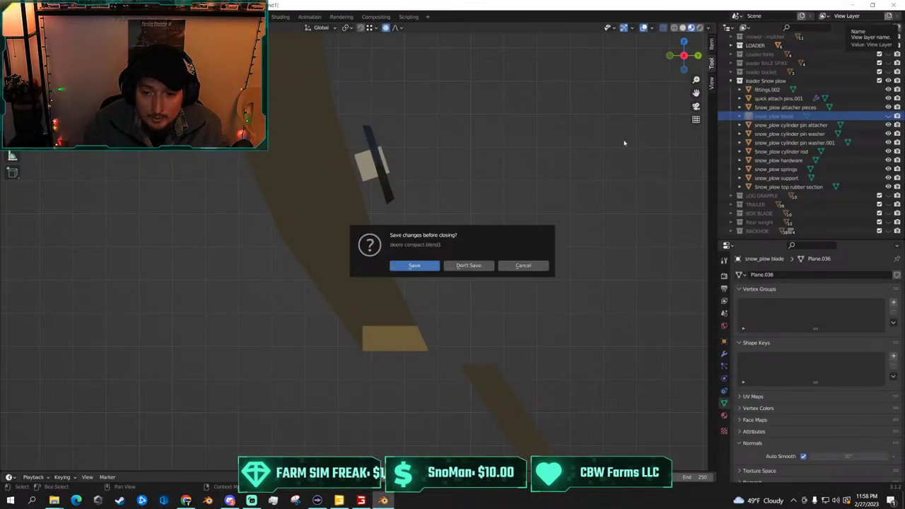
left_click(461, 266)
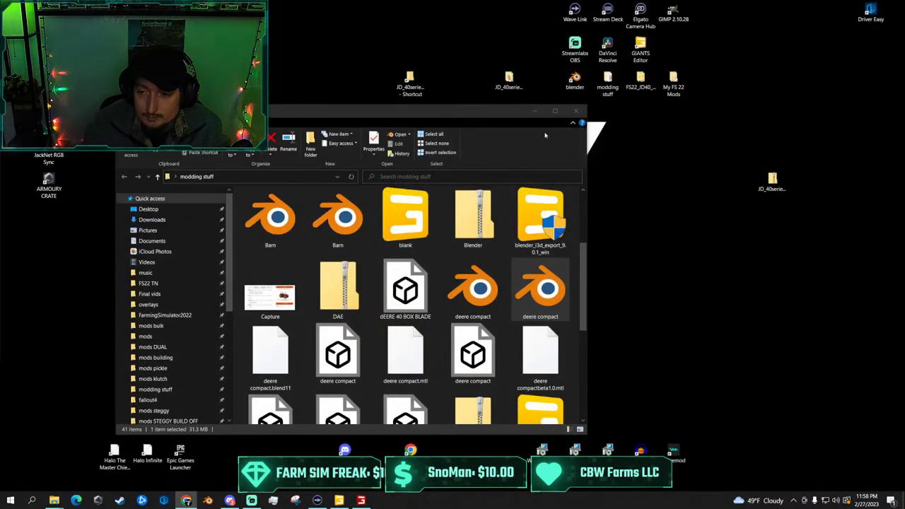
left_click(530, 113)
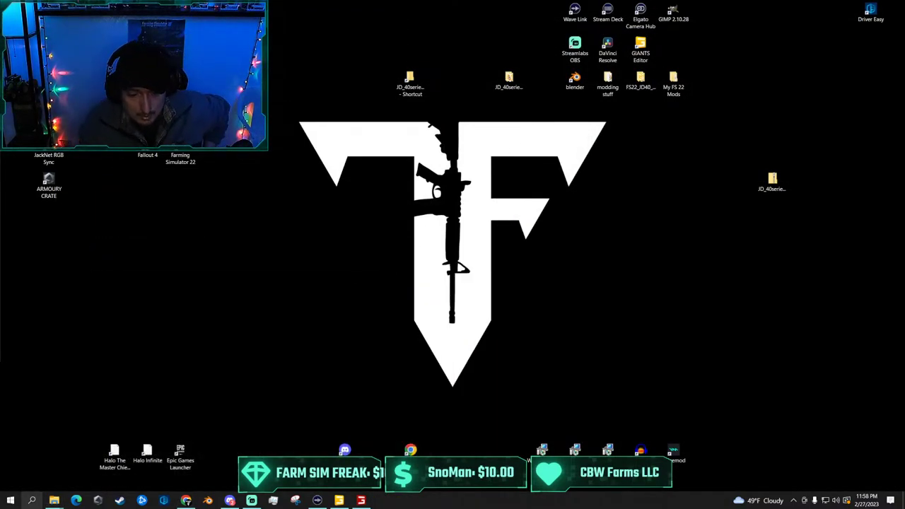
Rename the JUMP_320 folder in My FS 22 Mods as FS22_1025rSnow_Plow and open it in File Explorer
mouse_move(53, 500)
left_click(36, 463)
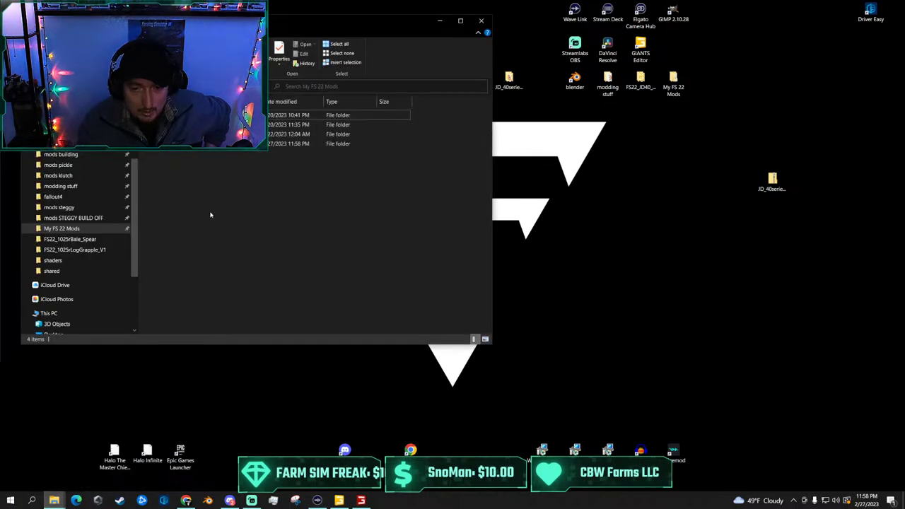
right_click(187, 144)
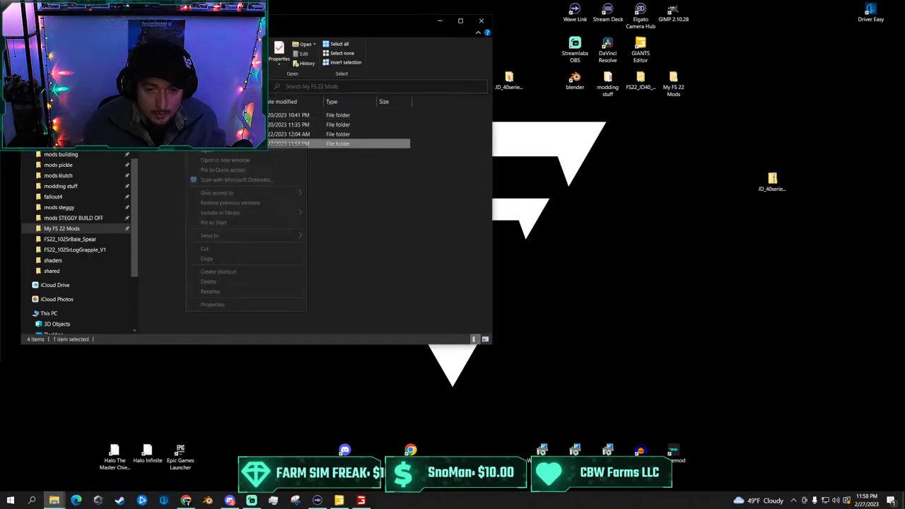
left_click(212, 291)
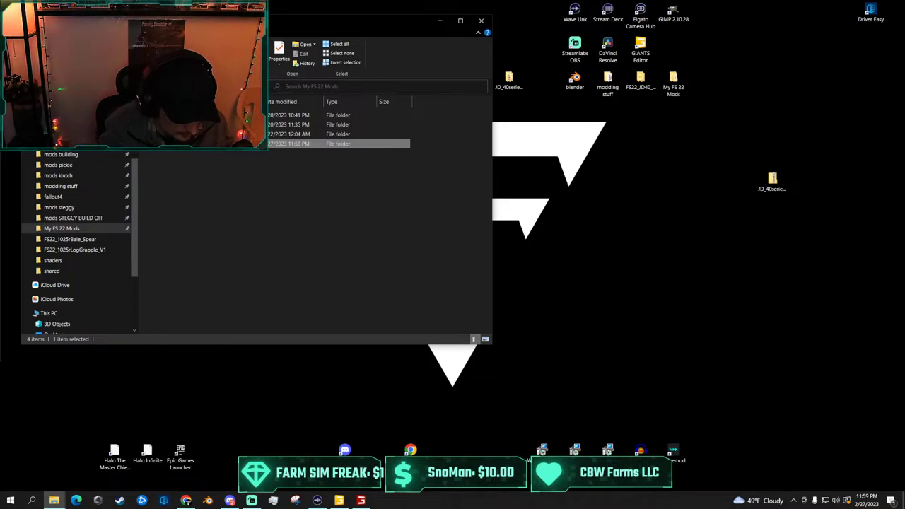
right_click(226, 152)
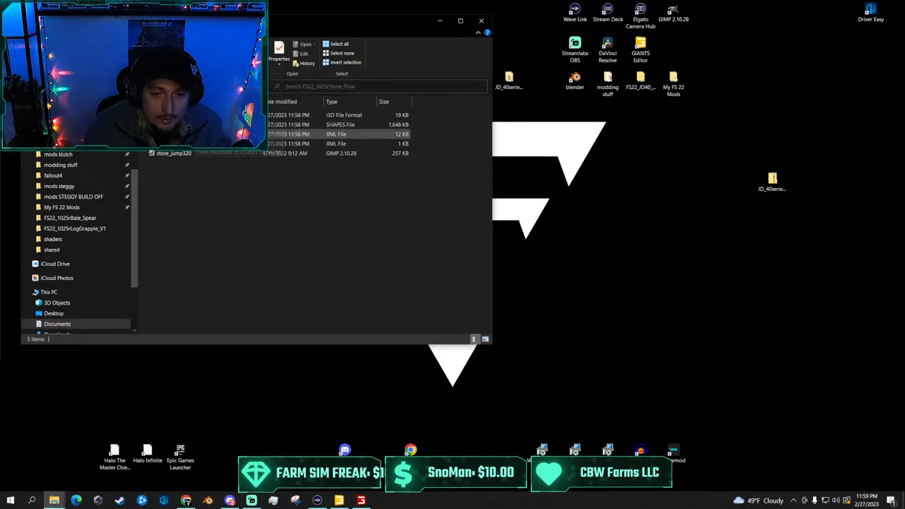
Set the English title in modDesc.xml to 1025R Snow Plow, save the file and close it
double_click(333, 134)
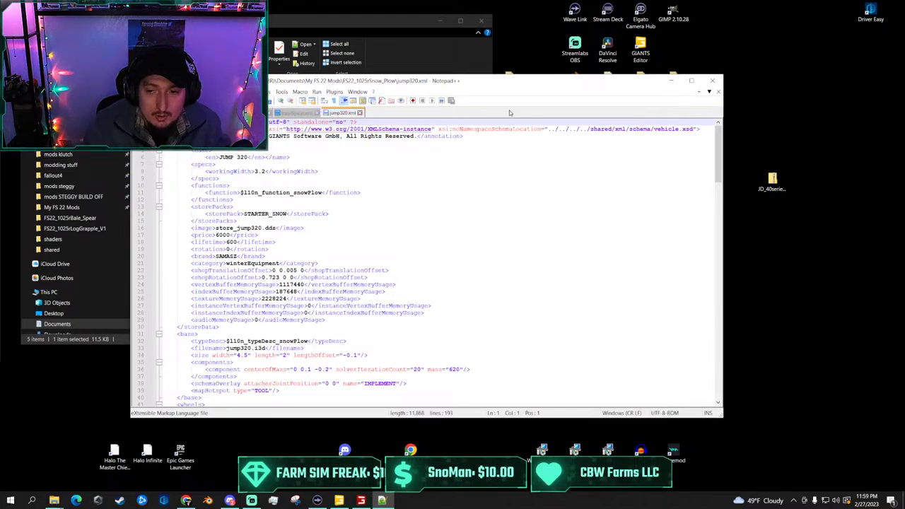
left_click(712, 80)
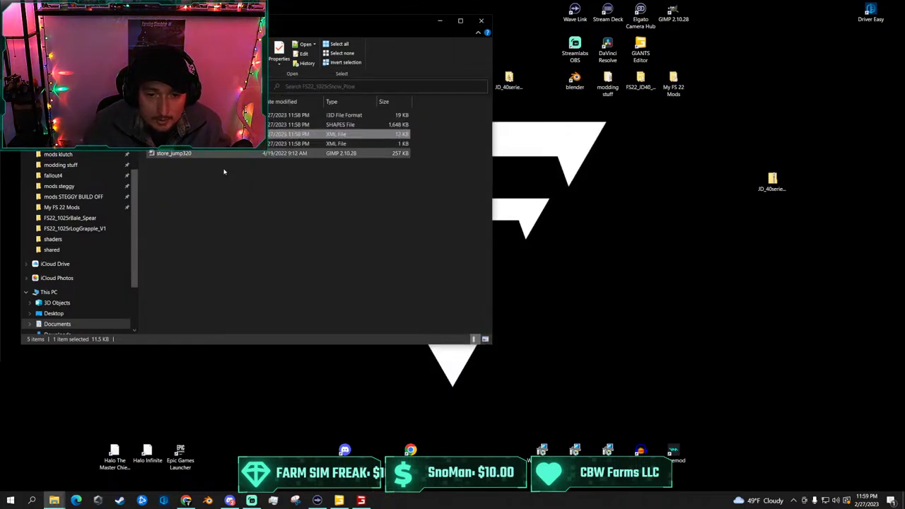
left_click(239, 145)
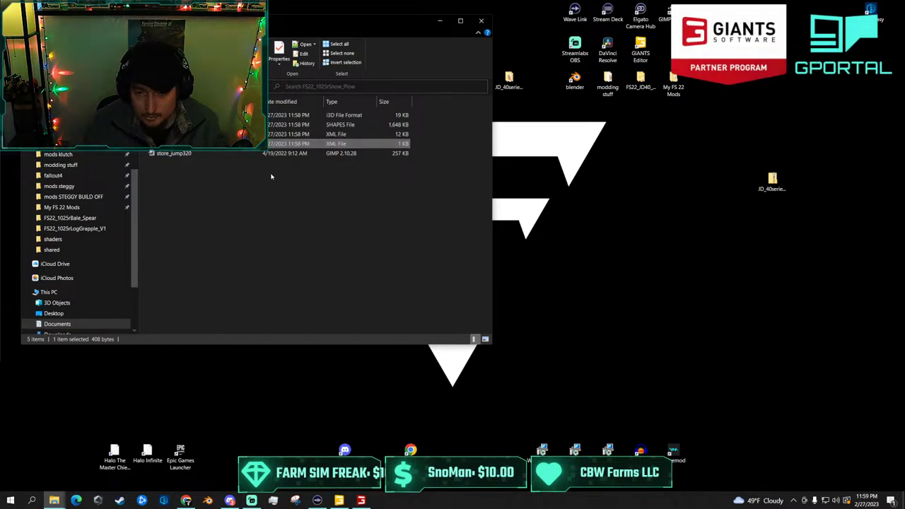
double_click(212, 144)
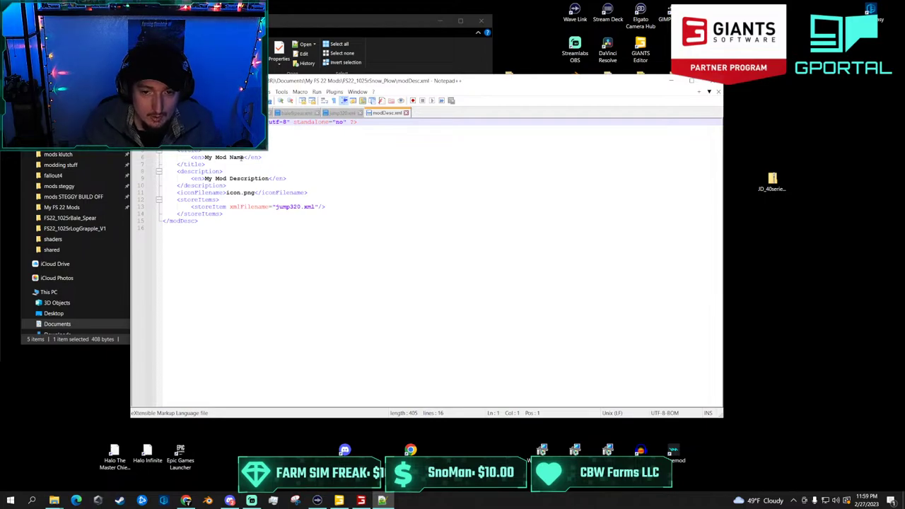
double_click(240, 157)
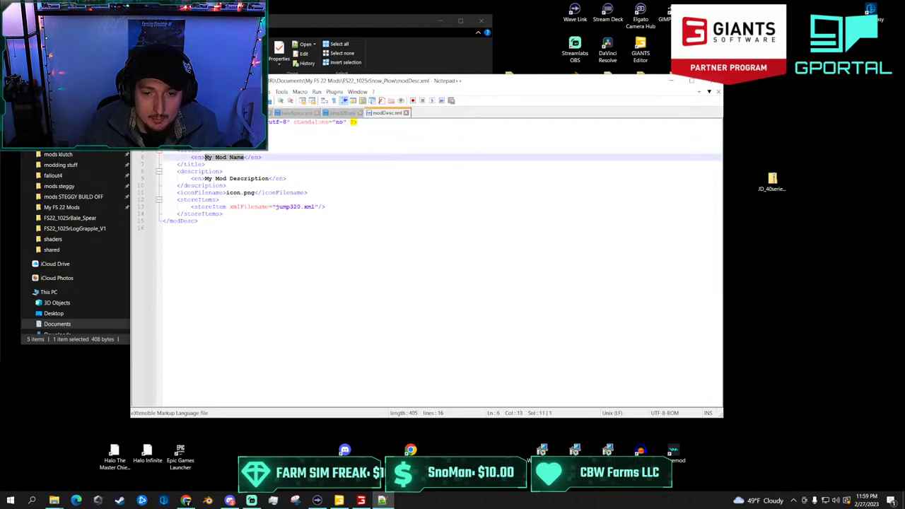
type("102")
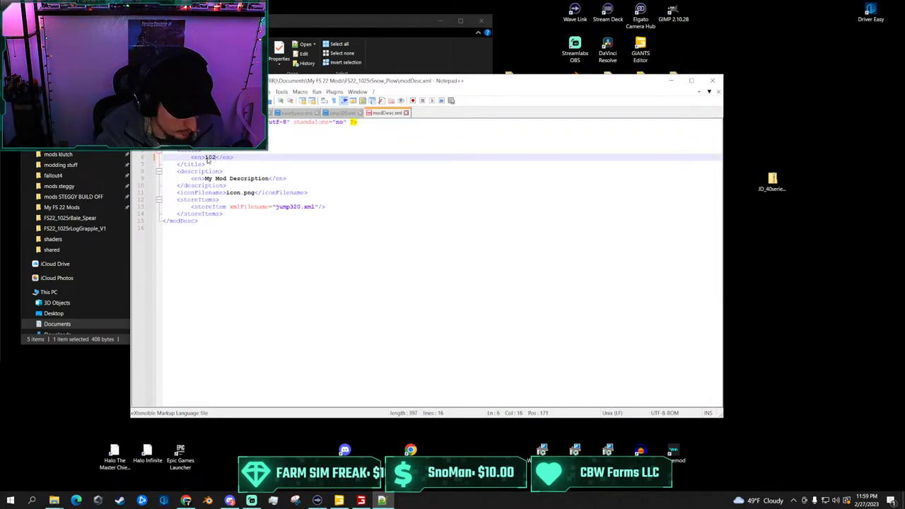
type("5R")
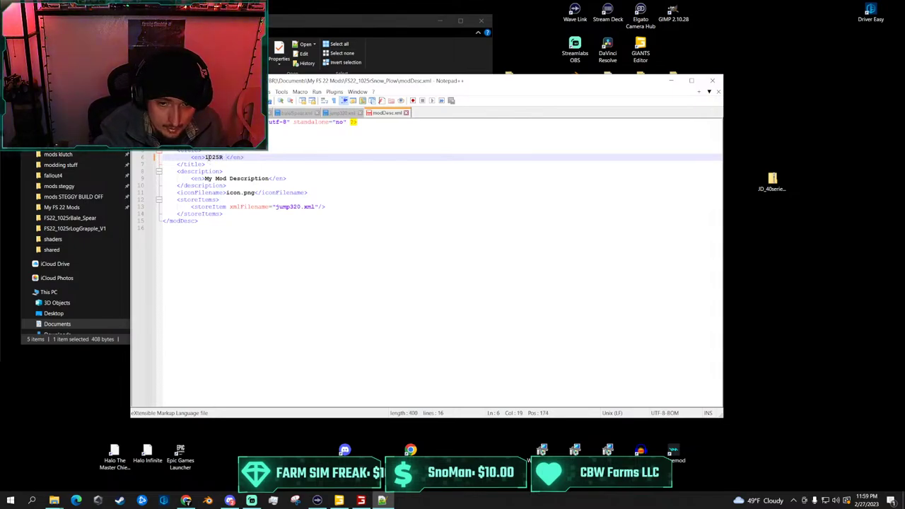
type(" Snow")
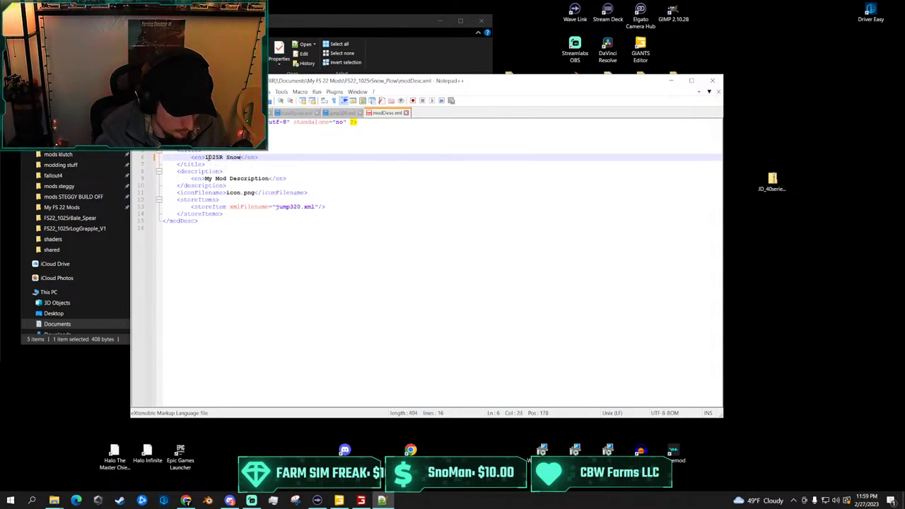
type(" Plow")
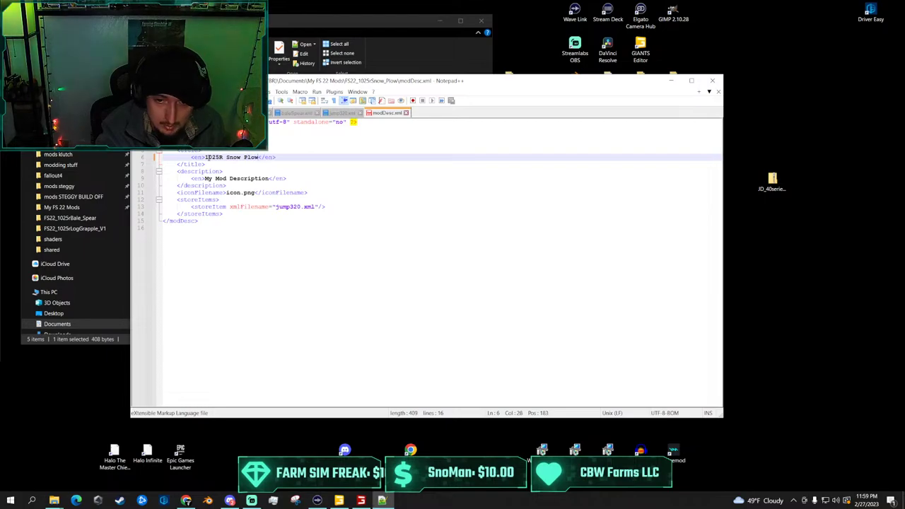
key("ctrl+End")
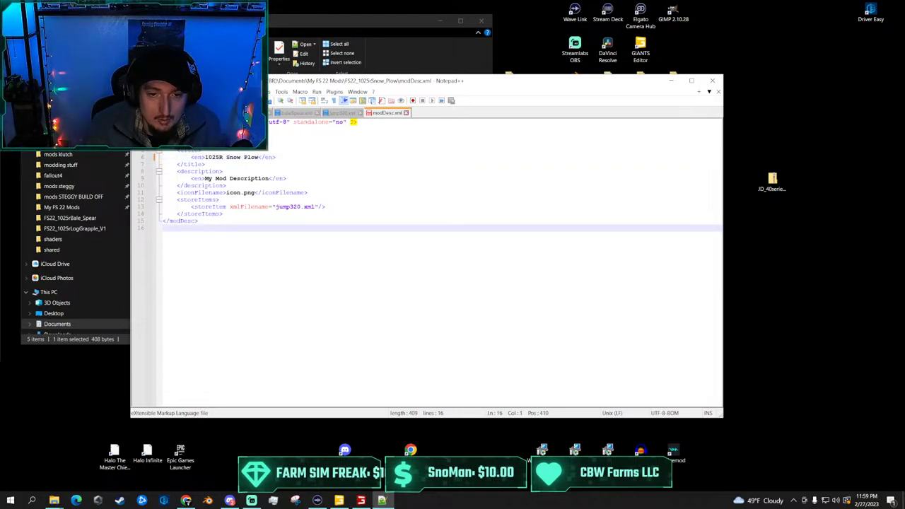
left_click(713, 80)
Open jump320.xml from the mod folder and examine its storeData, base and wheels sections
double_click(273, 134)
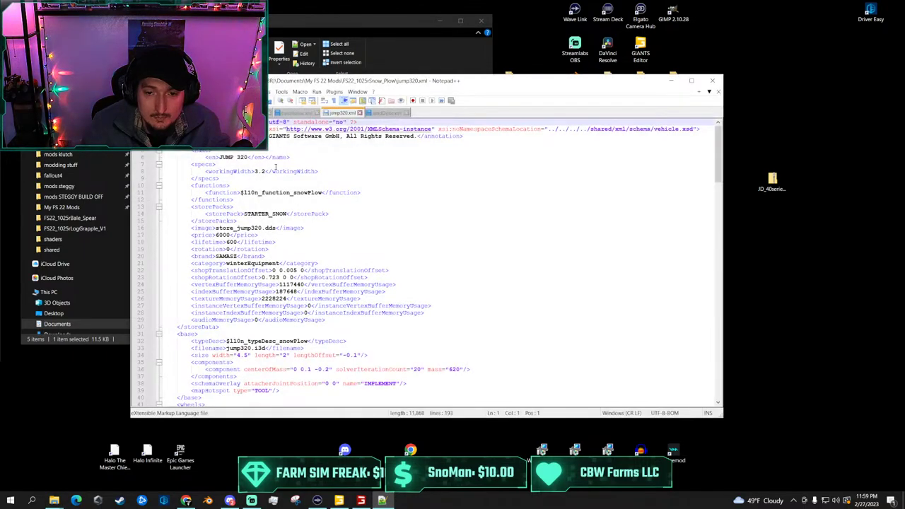
scroll(276, 177, "down", 2)
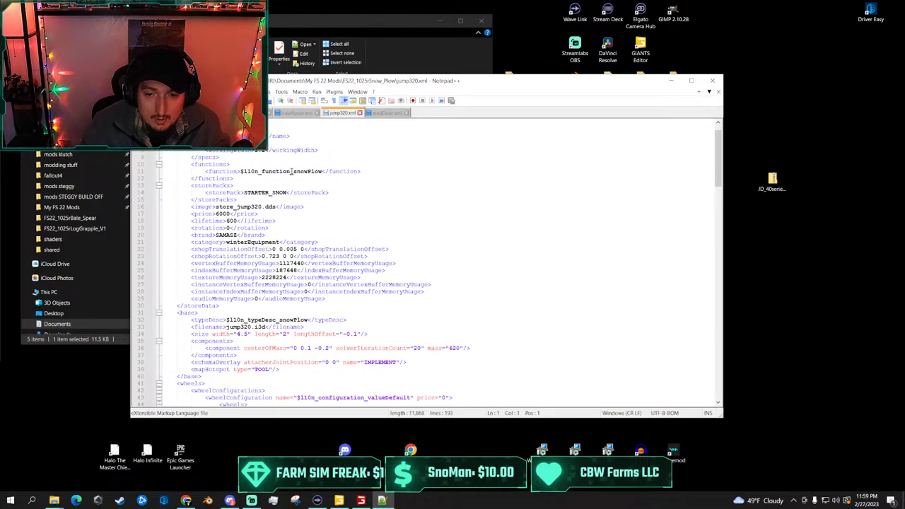
scroll(287, 188, "down", 1)
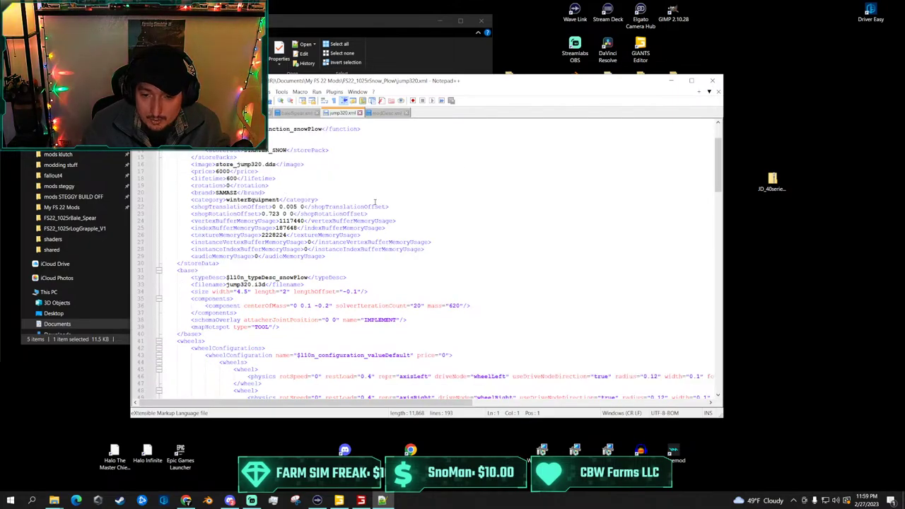
scroll(375, 203, "down", 3)
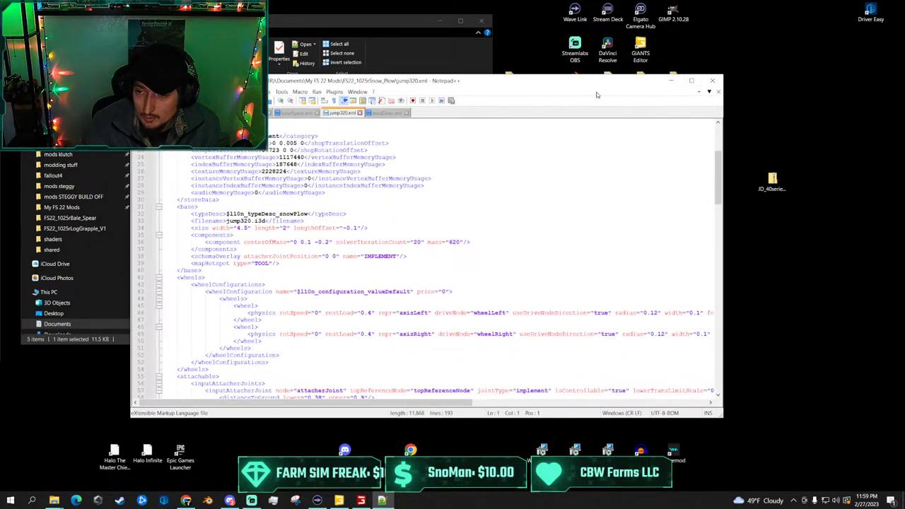
left_click_drag(622, 82, 647, 111)
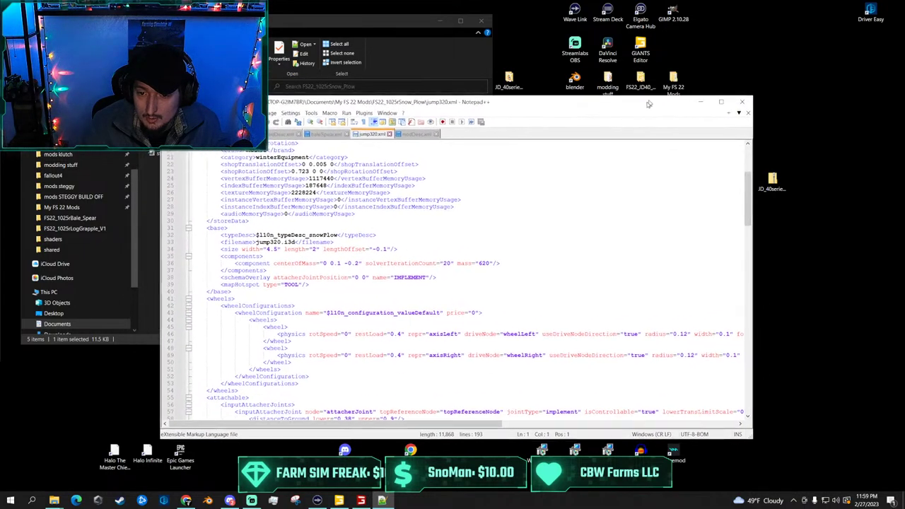
scroll(472, 209, "down", 2)
scroll(471, 208, "up", 4)
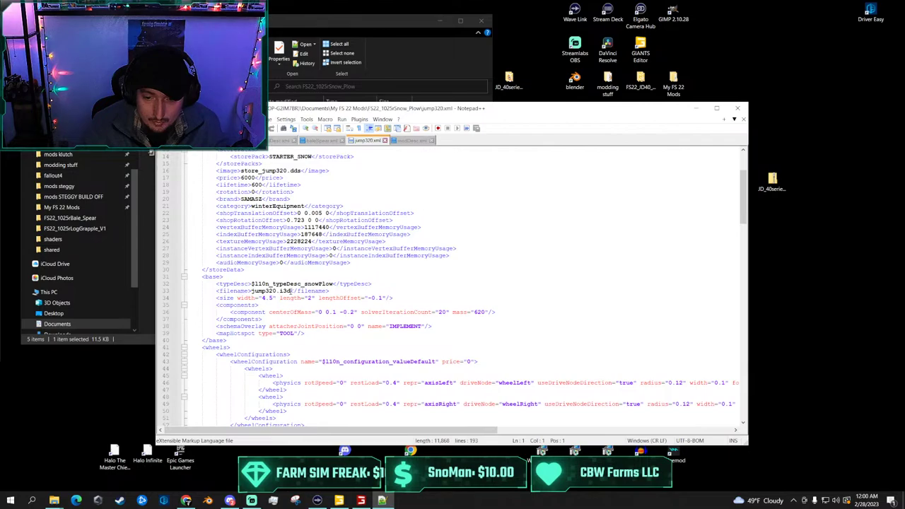
left_click_drag(537, 114, 548, 202)
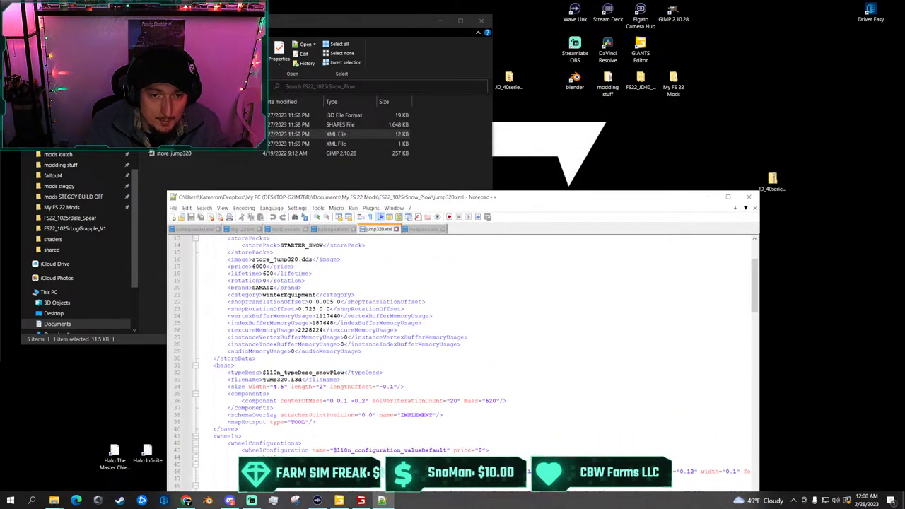
Copy the name of the FS22_1025rSnow_Plow folder in My FS 22 Mods and return to jump320.xml
left_click(32, 86)
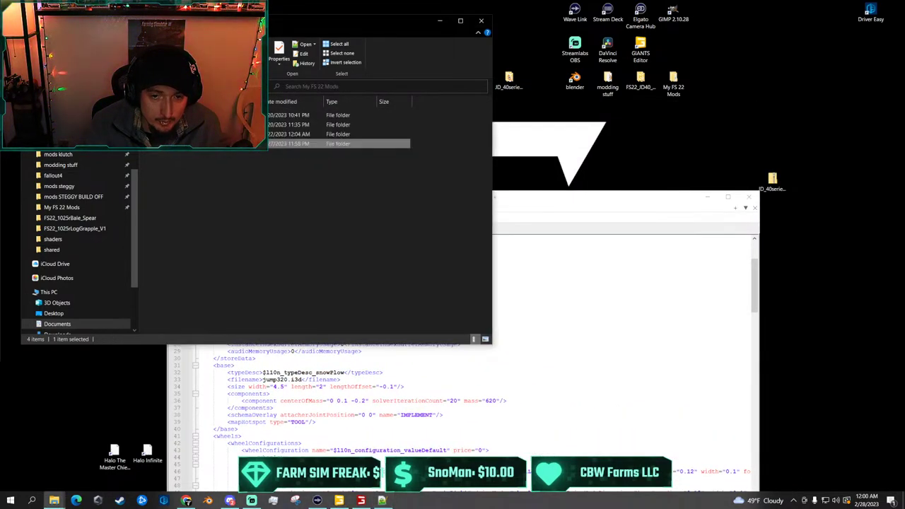
right_click(223, 145)
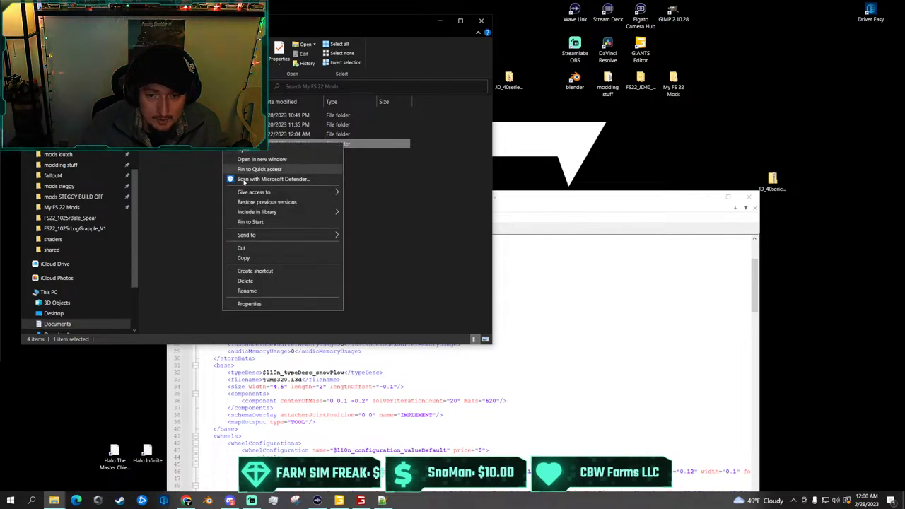
left_click(252, 285)
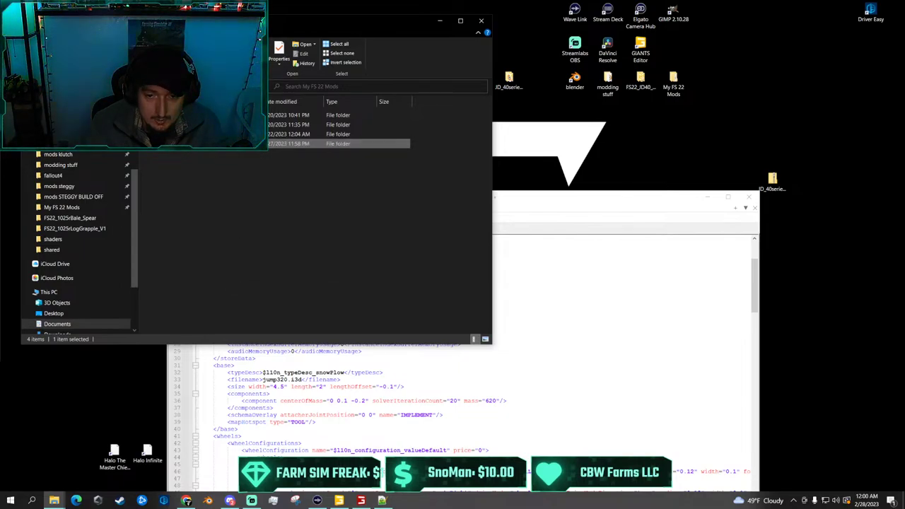
right_click(217, 145)
left_click(248, 171)
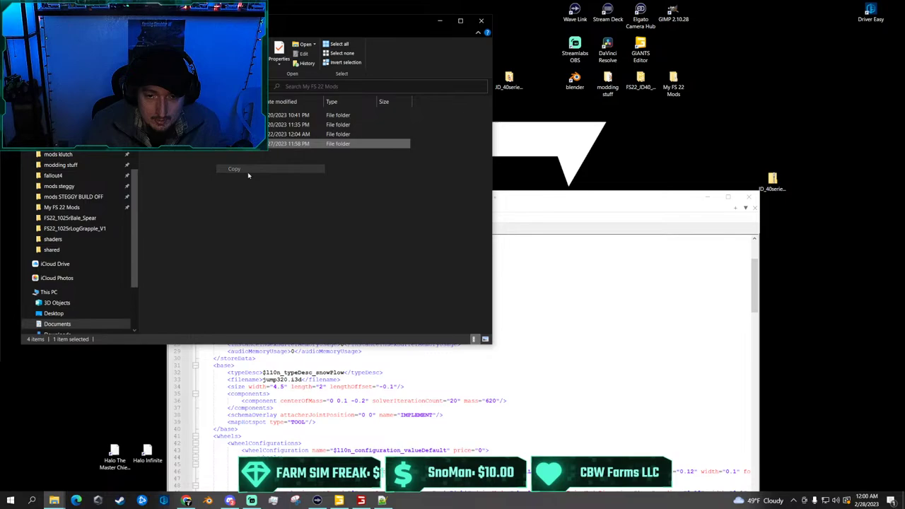
double_click(570, 200)
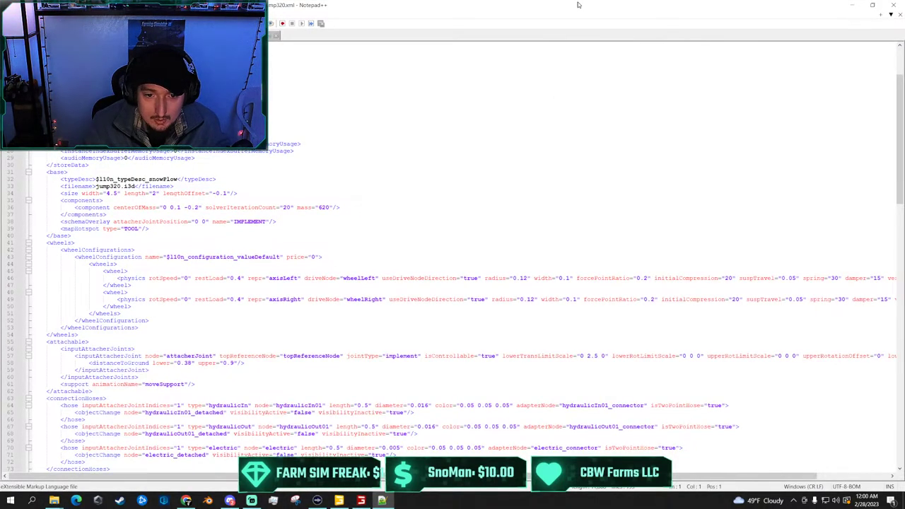
left_click_drag(578, 5, 473, 103)
Reopen the FS22_1025rSnow_Plow folder from My FS 22 Mods in File Explorer and switch back to jump320.xml in Notepad++
left_click(56, 333)
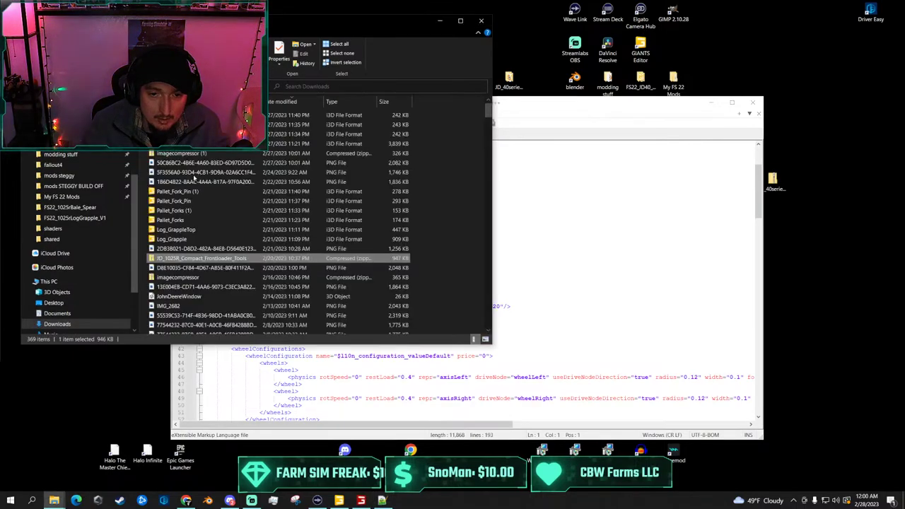
scroll(74, 261, "down", 2)
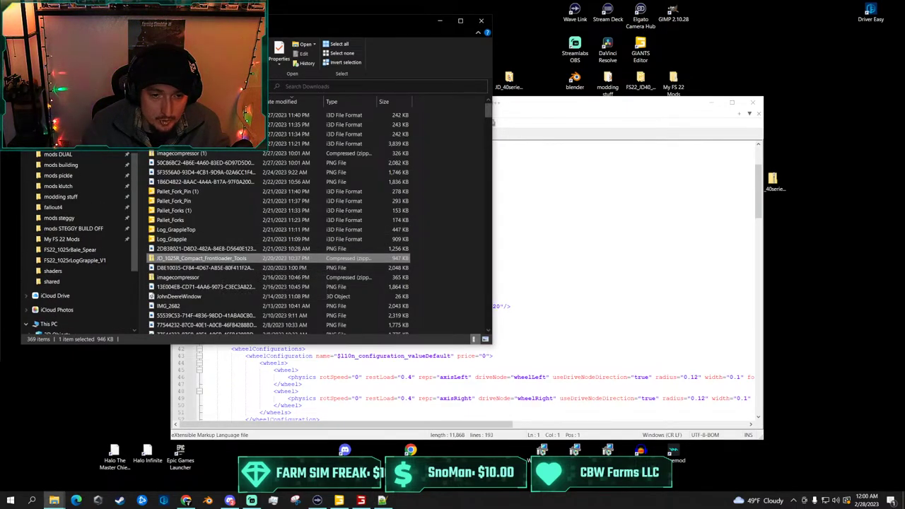
left_click(73, 251)
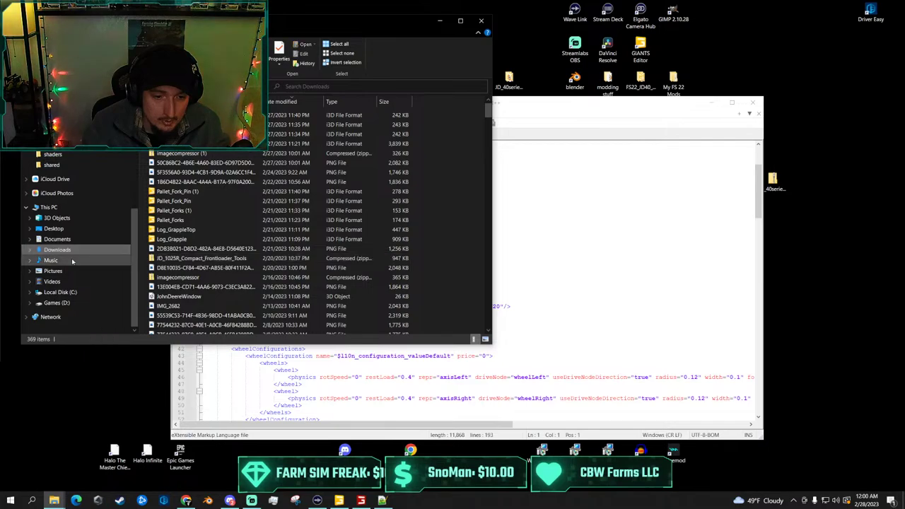
scroll(71, 220, "up", 3)
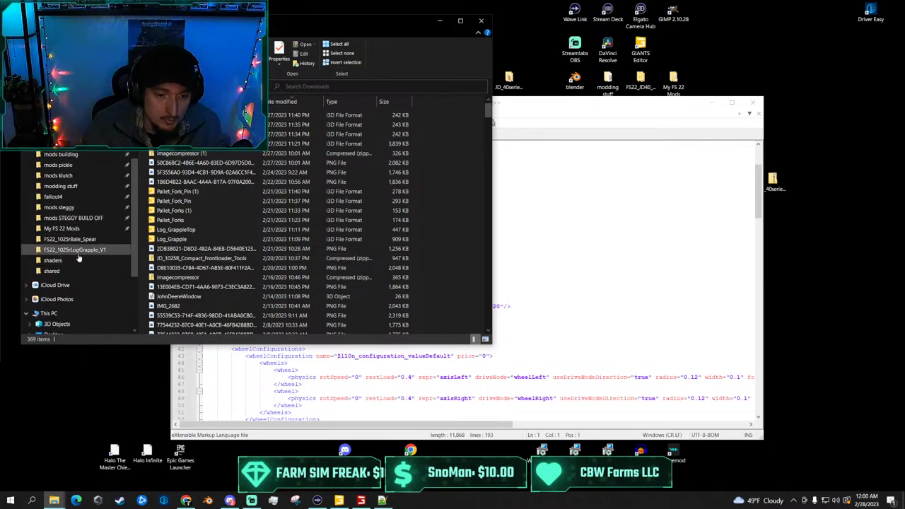
left_click(82, 229)
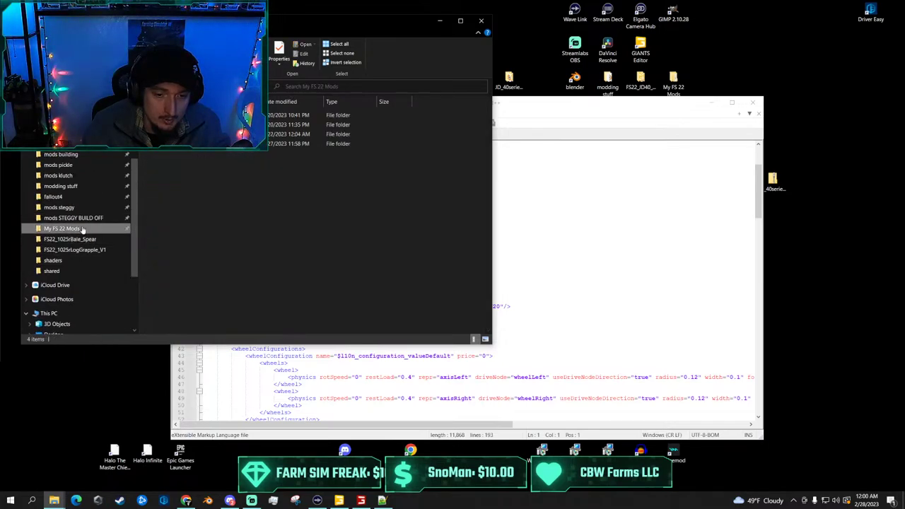
left_click(213, 145)
double_click(213, 145)
left_click(574, 119)
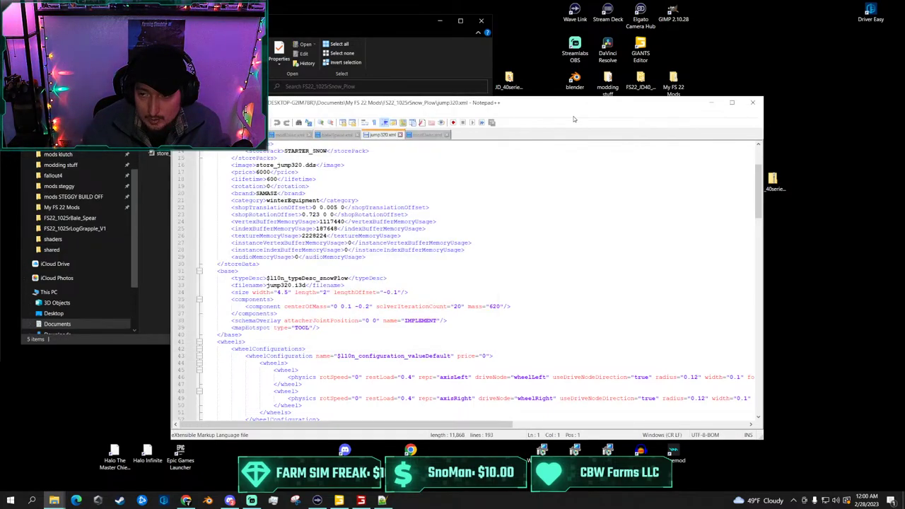
Examine jump320.xml from the store data through the attachable, connectionHoses and lights sections in an enlarged window
left_click_drag(544, 106, 484, 54)
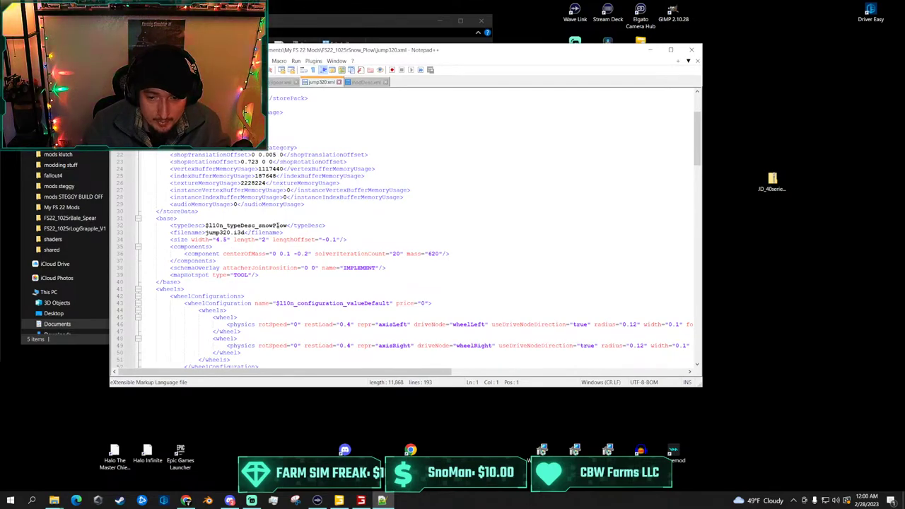
scroll(322, 232, "down", 2)
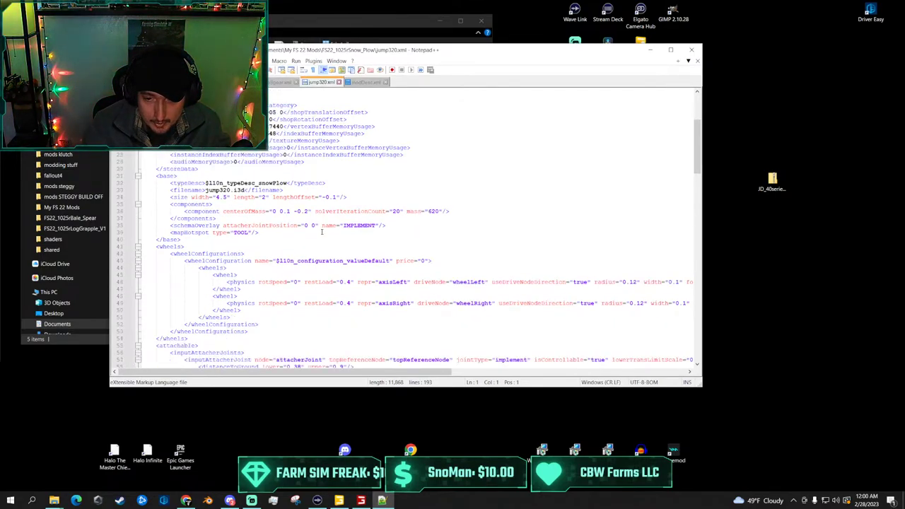
scroll(254, 246, "down", 1)
scroll(256, 244, "up", 6)
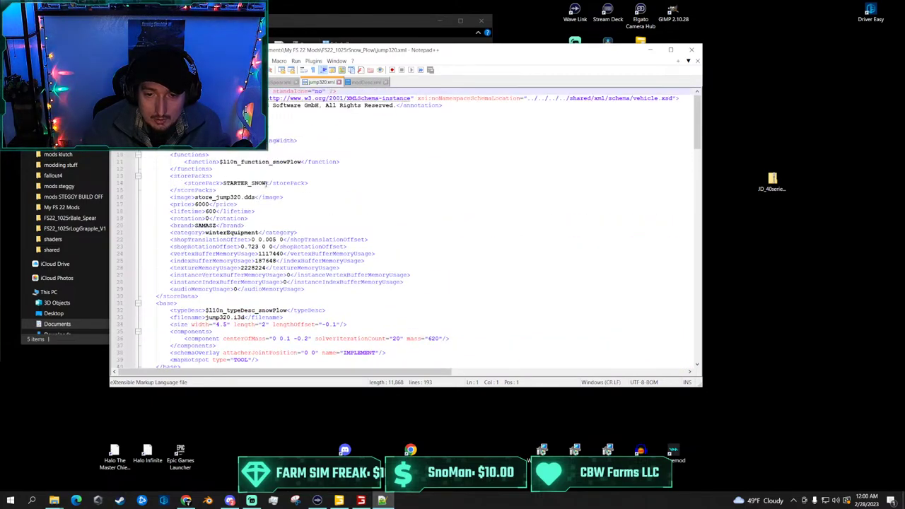
scroll(285, 193, "down", 2)
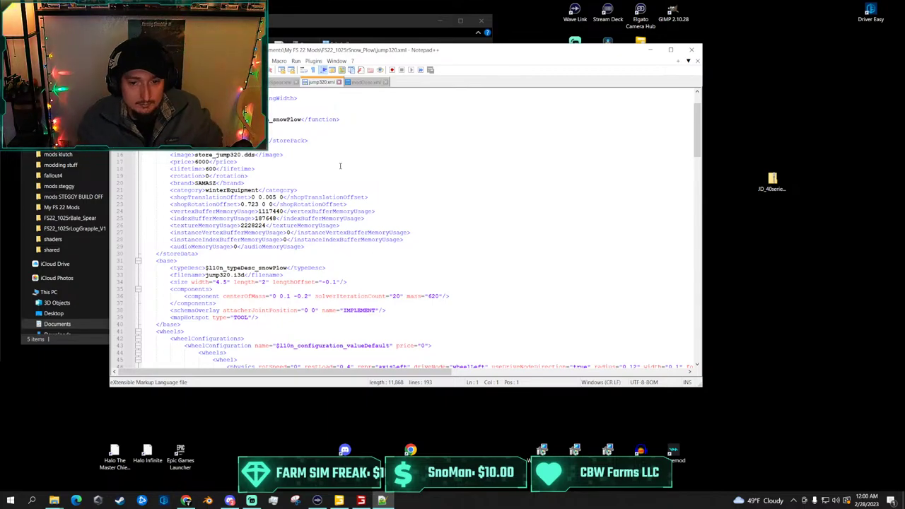
scroll(344, 173, "down", 2)
scroll(346, 177, "down", 10)
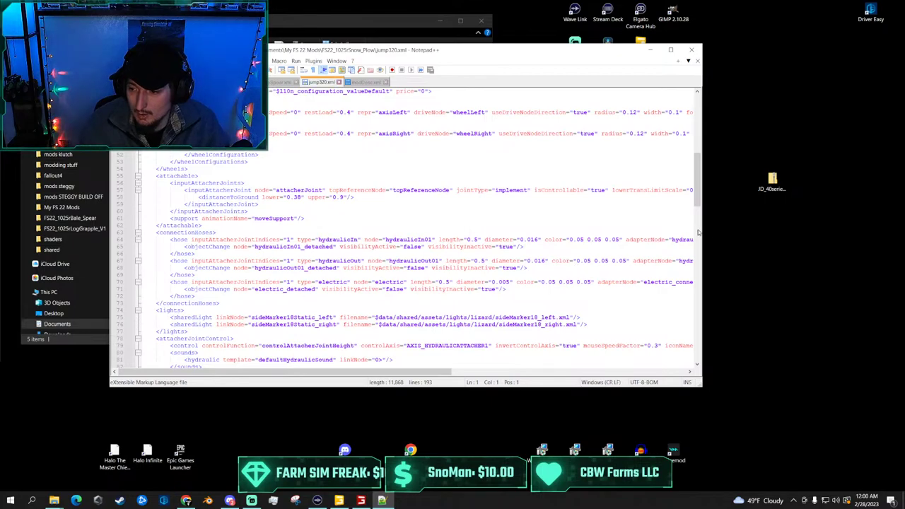
left_click_drag(698, 232, 821, 243)
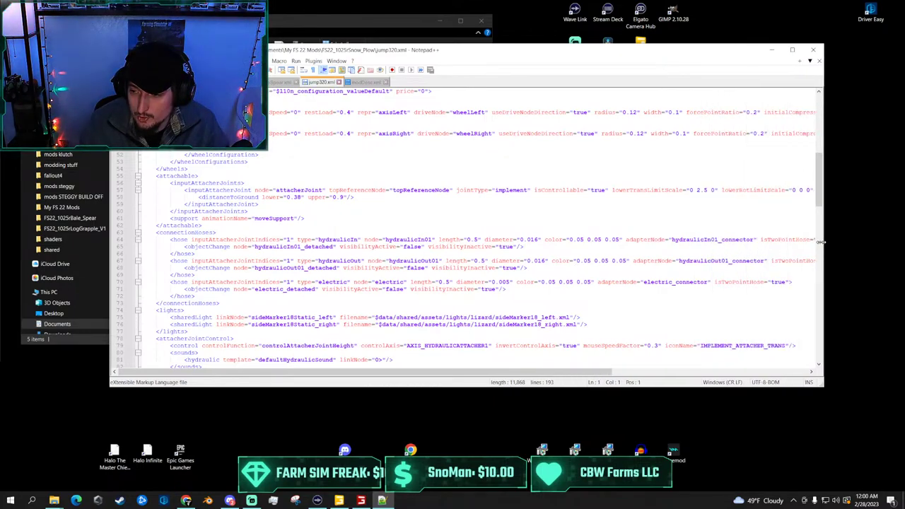
left_click(793, 49)
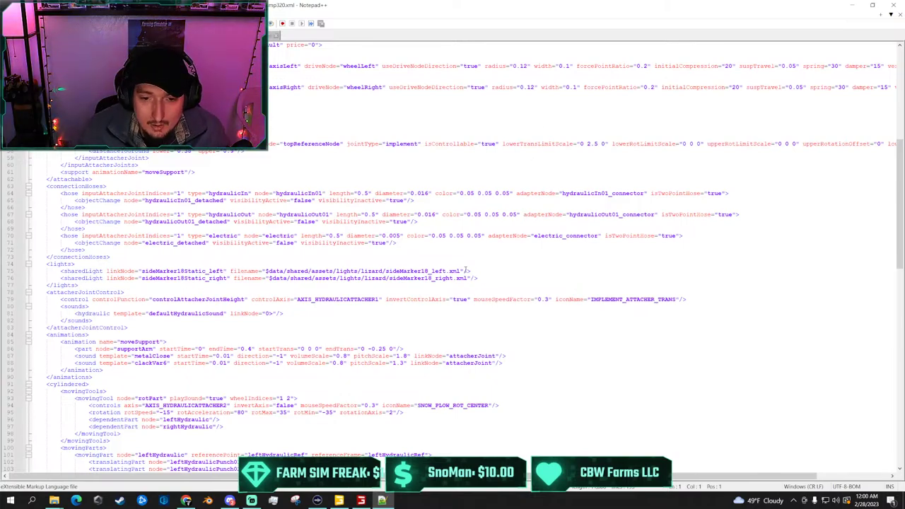
Examine jump320.xml from the component mass and wheels through attachable, connectionHoses, cylindered and leveler to the i3dMappings
scroll(404, 274, "up", 2)
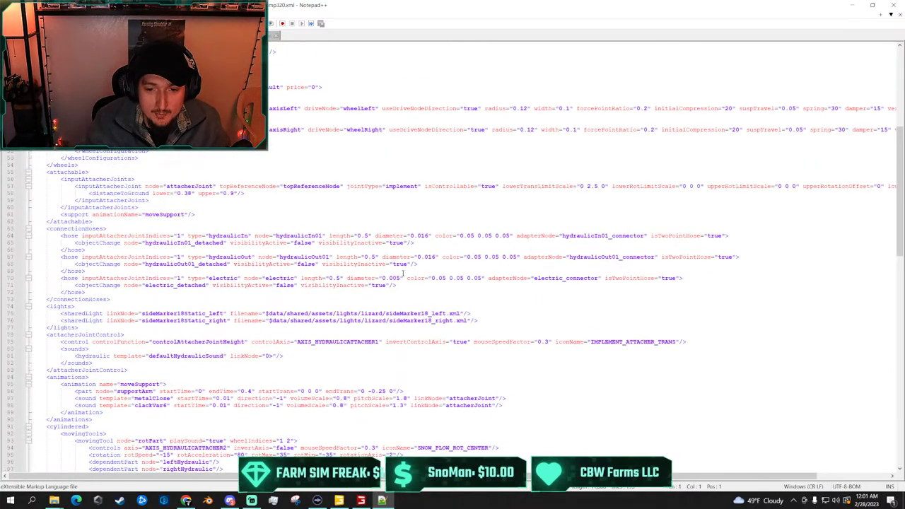
scroll(404, 273, "up", 1)
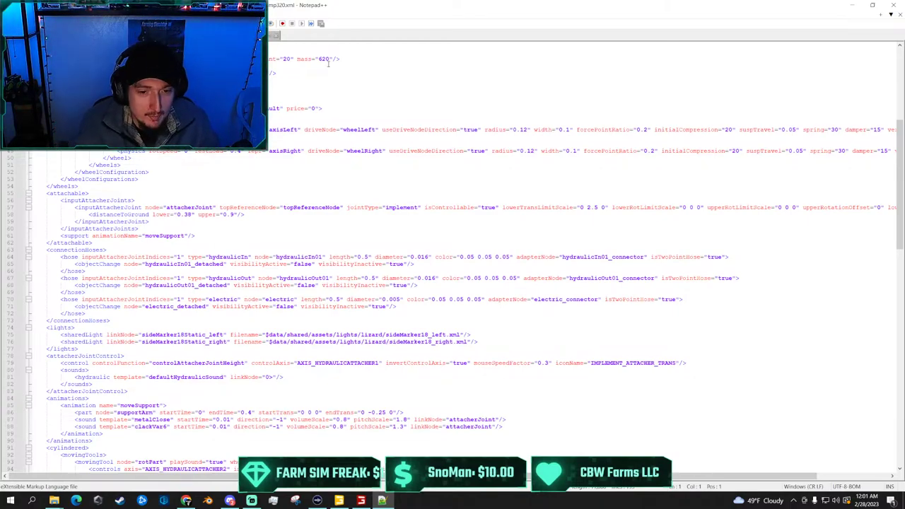
scroll(277, 219, "down", 2)
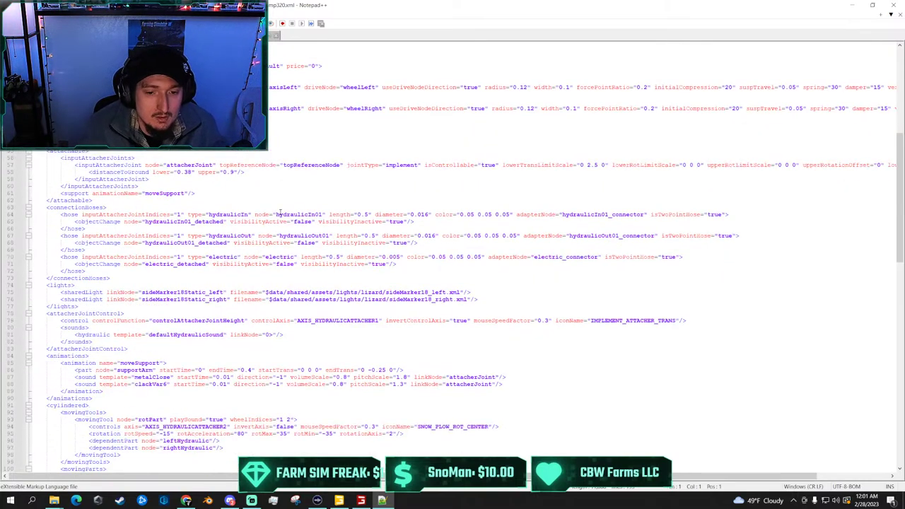
scroll(329, 188, "down", 2)
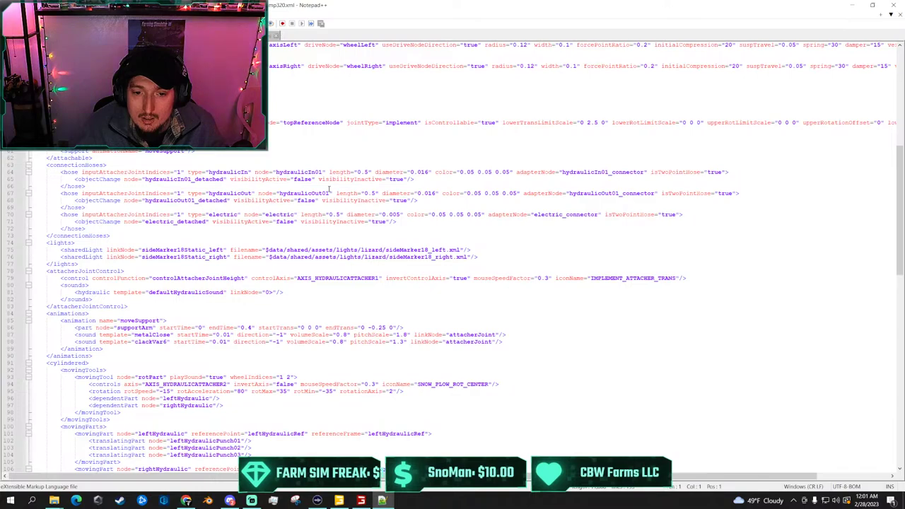
scroll(329, 188, "down", 1)
scroll(325, 183, "up", 16)
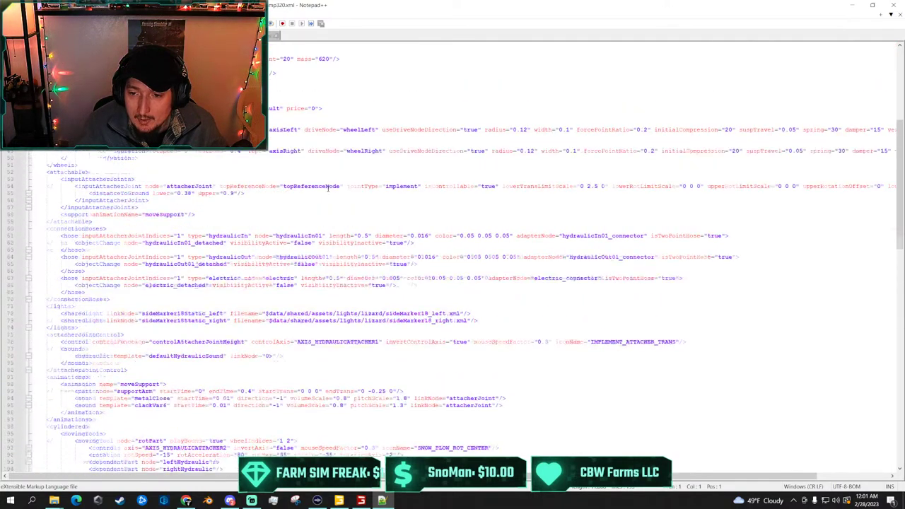
scroll(322, 175, "down", 8)
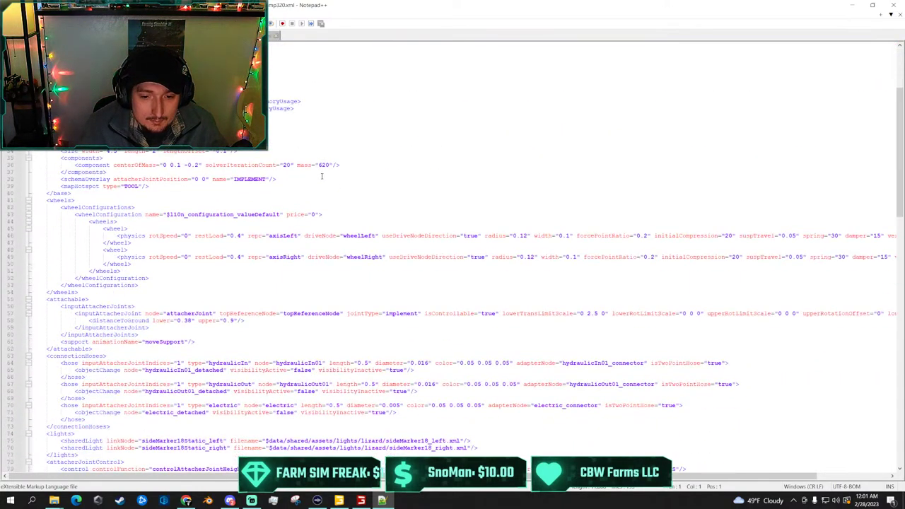
scroll(328, 166, "down", 4)
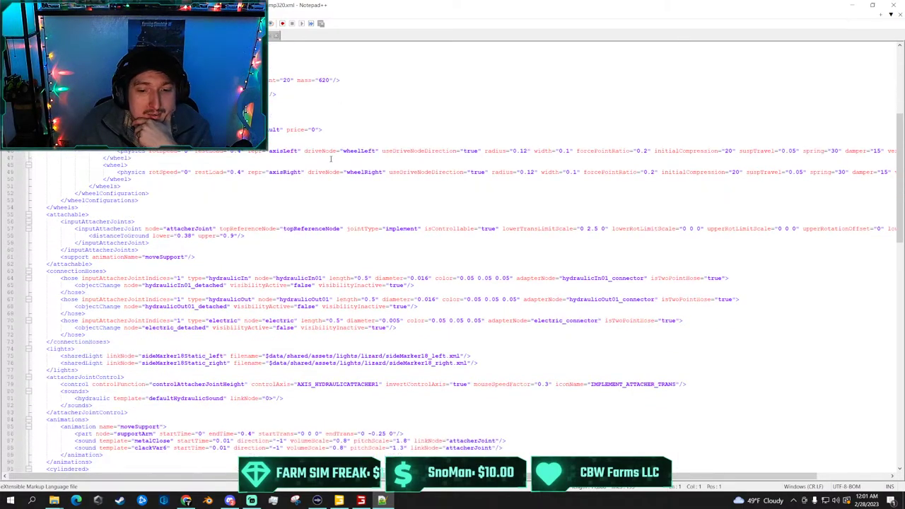
scroll(331, 159, "down", 1)
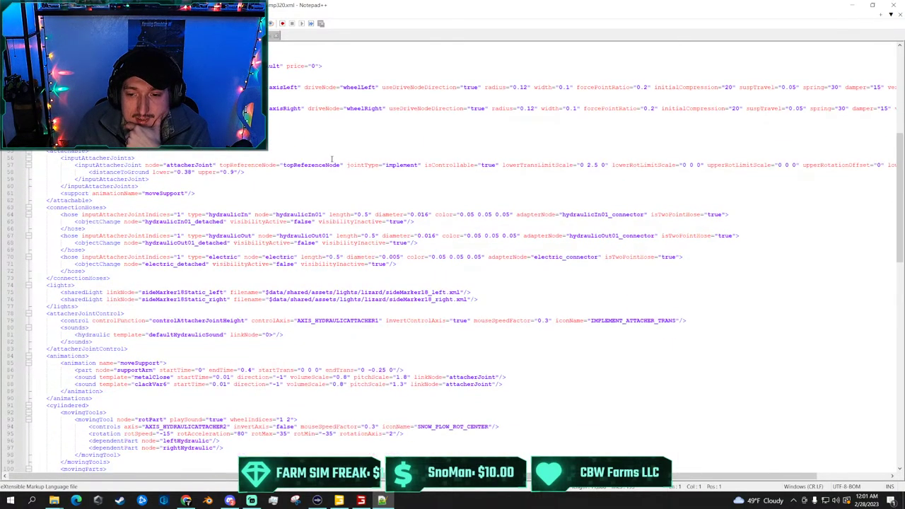
scroll(331, 158, "down", 1)
scroll(332, 159, "right", 1)
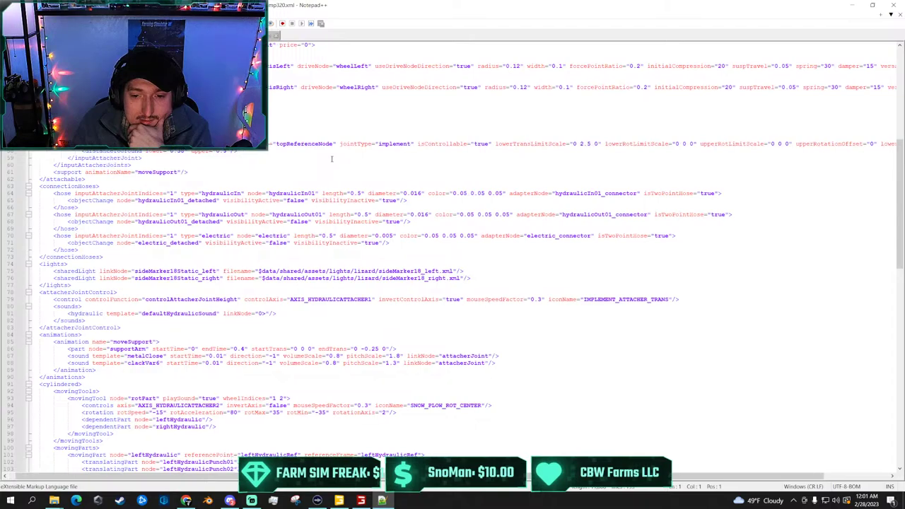
scroll(331, 158, "down", 8)
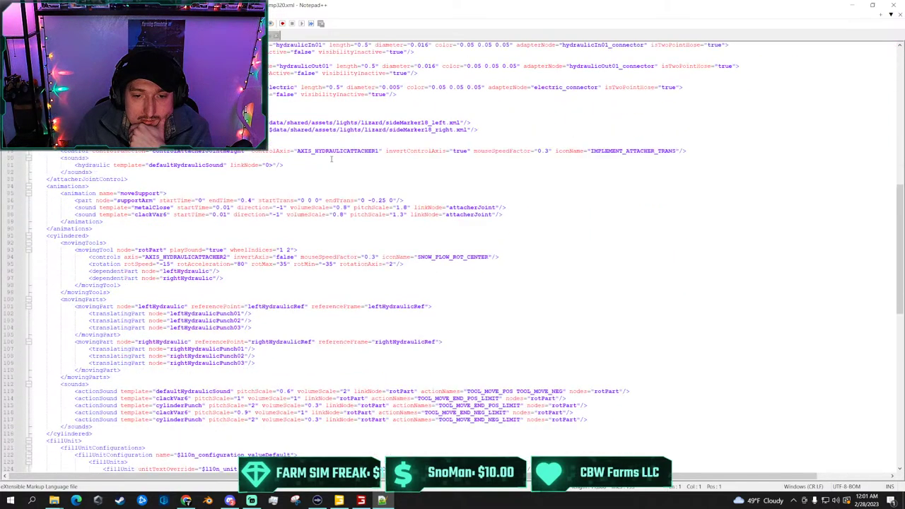
scroll(331, 159, "down", 6)
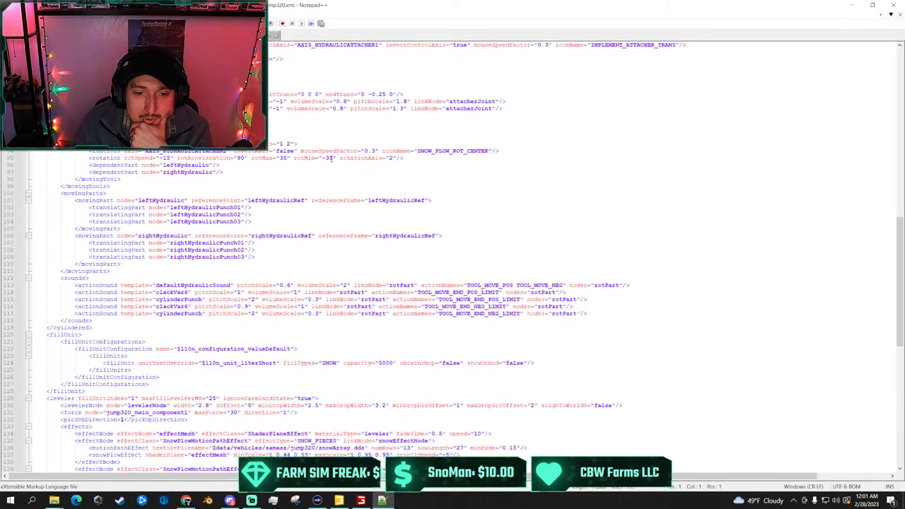
scroll(331, 158, "down", 7)
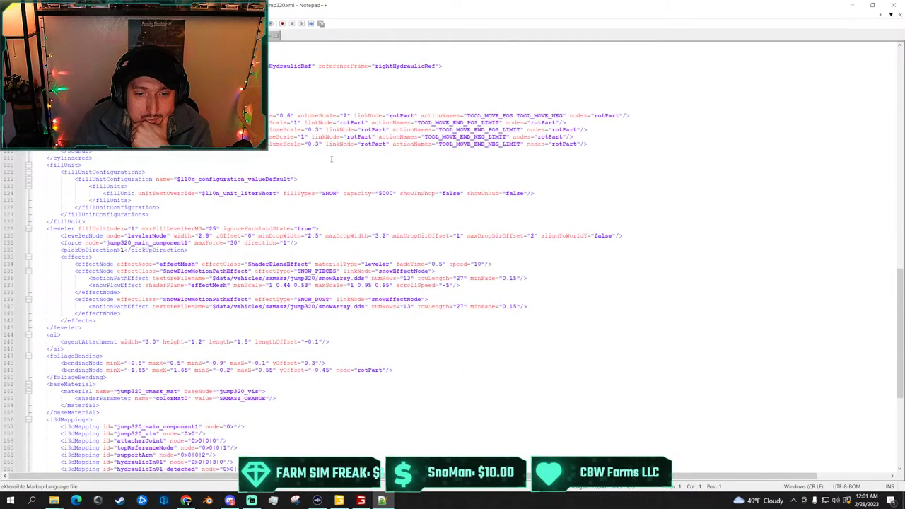
scroll(332, 158, "down", 9)
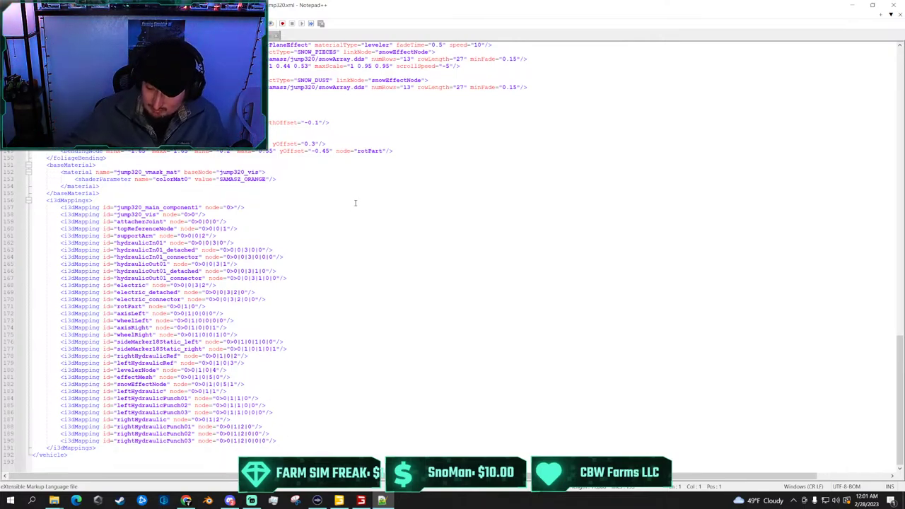
Switch to GIANTS Editor, inspect the plow in the jump320 scene and collapse its attachable group
left_click(338, 501)
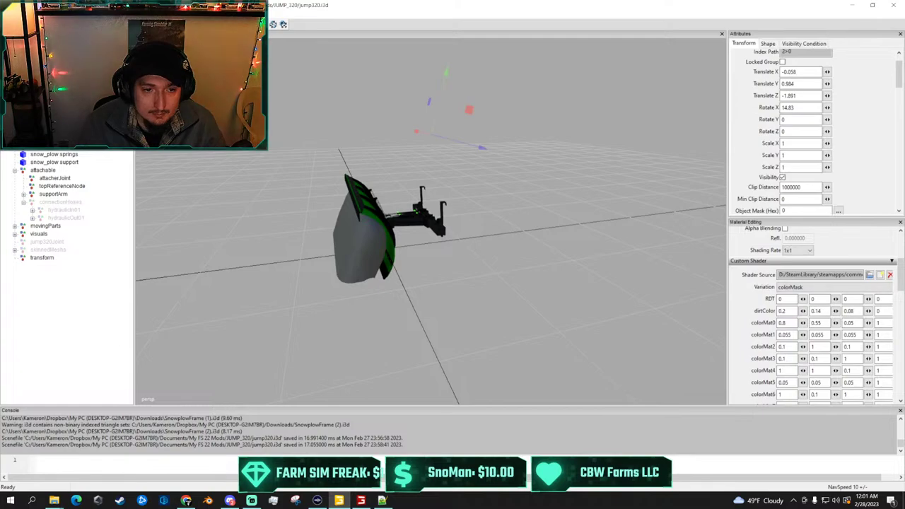
scroll(273, 116, "up", 2)
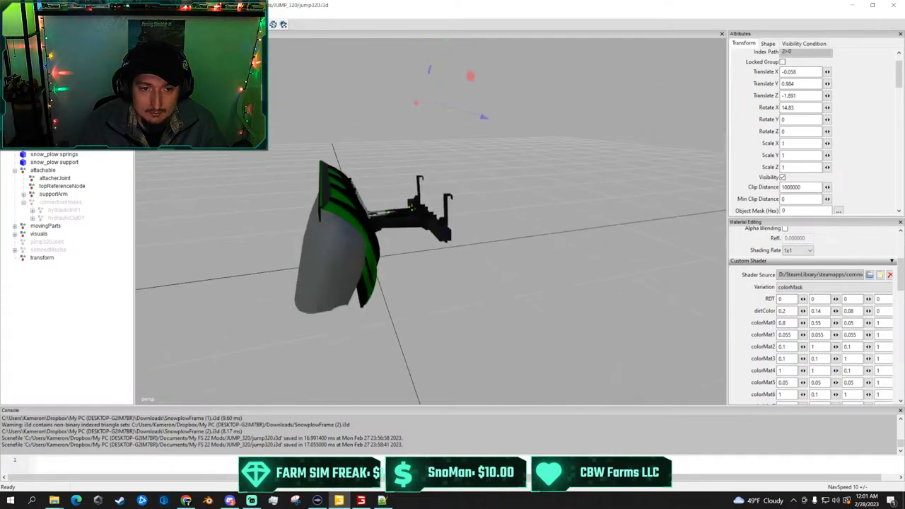
scroll(273, 115, "down", 3)
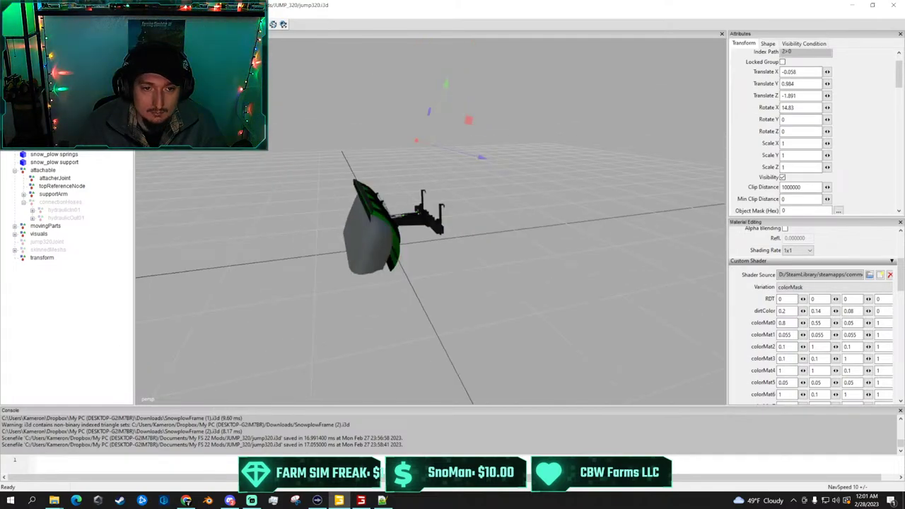
left_click(53, 310)
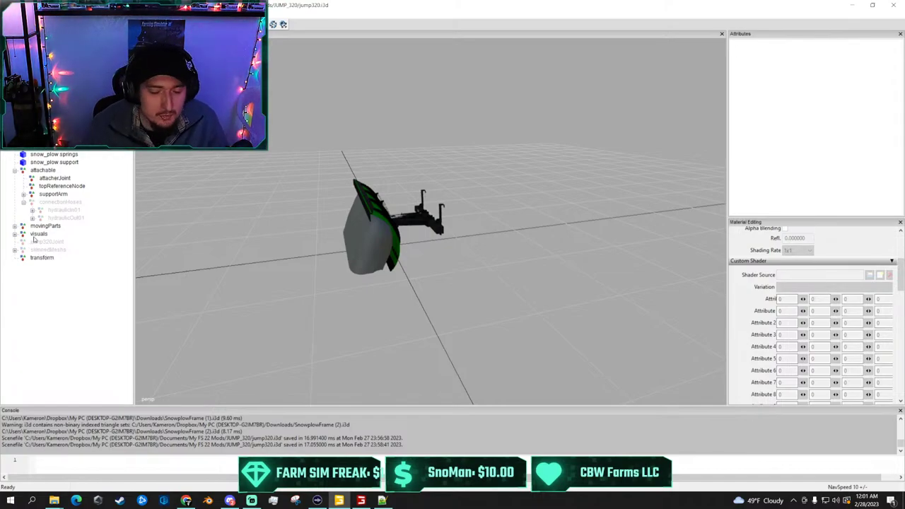
left_click(14, 171)
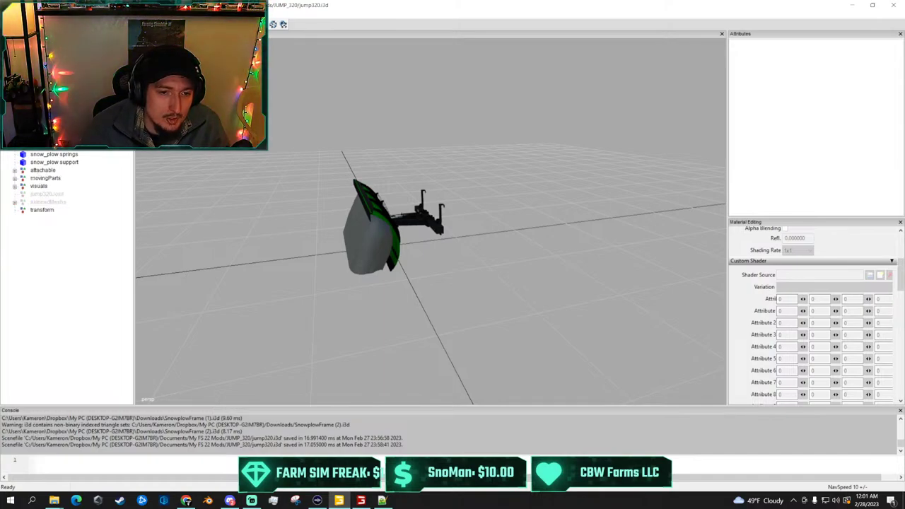
Move the whole plow group into the main rigid-body component of the scene and try to save jump320.i3d
left_click(7, 58)
left_click(37, 58)
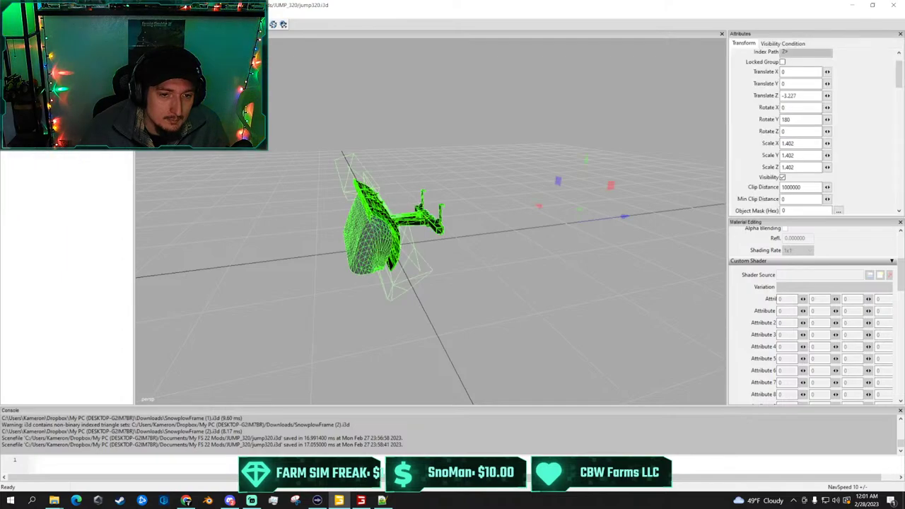
key("ctrl+x")
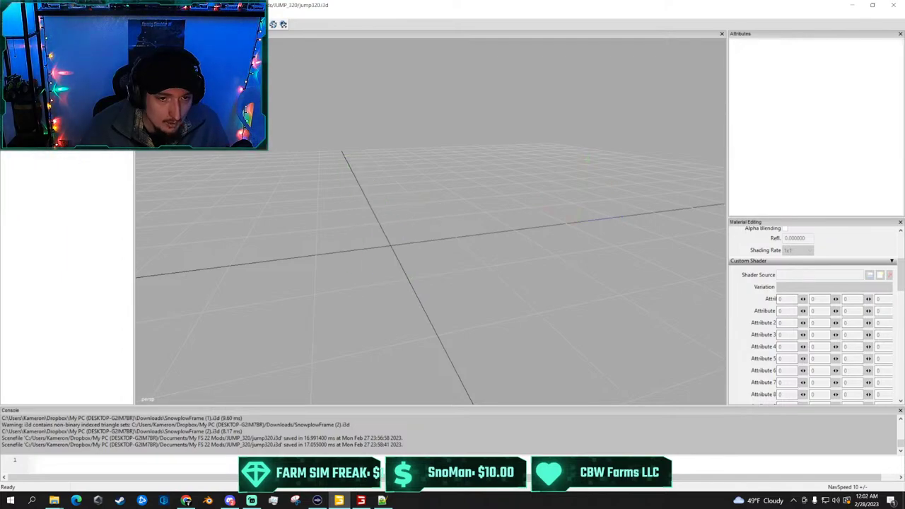
left_click(35, 44)
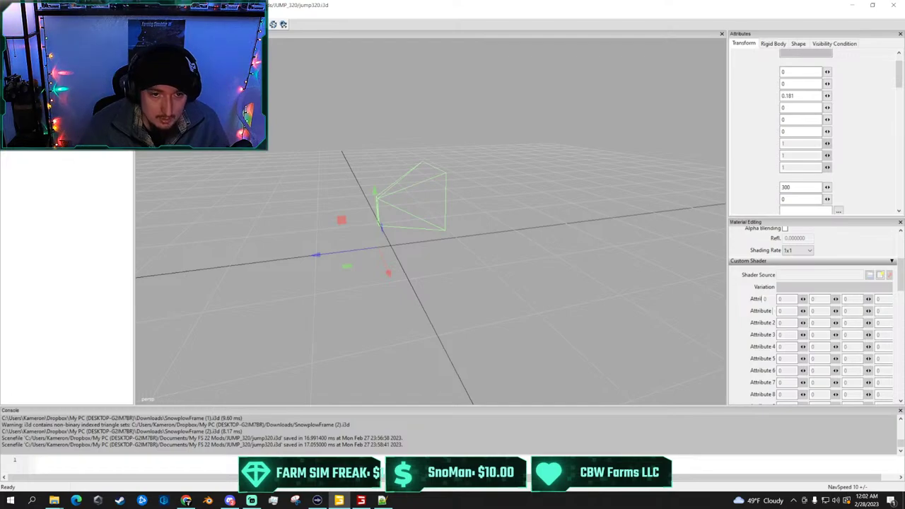
key("ctrl+z")
left_click(7, 44)
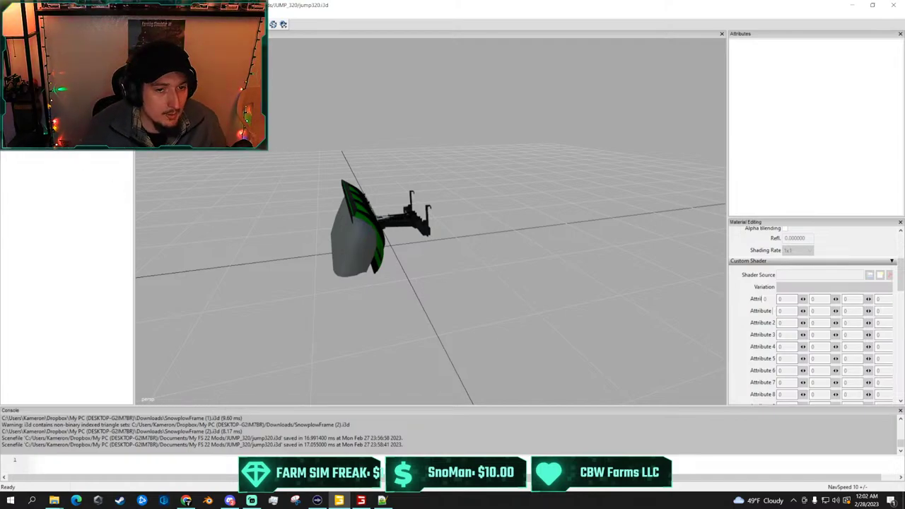
key("ctrl+s")
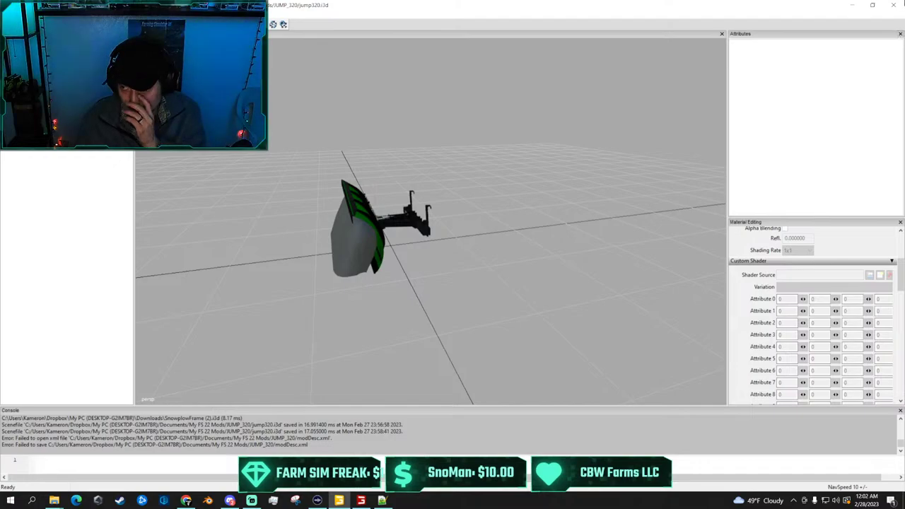
left_click(849, 5)
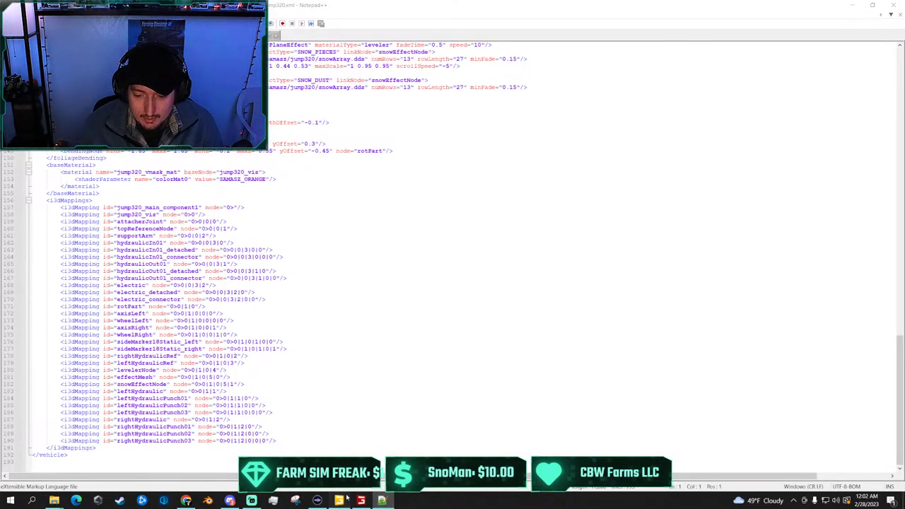
left_click(345, 500)
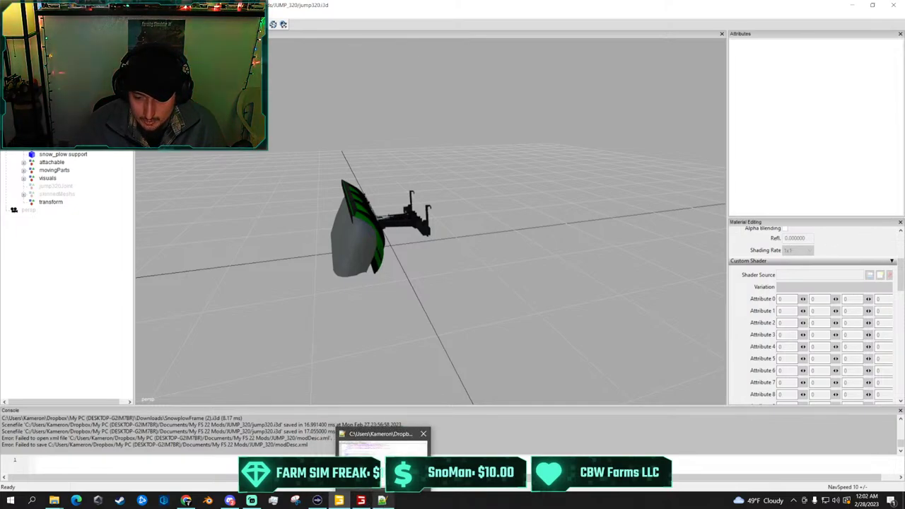
left_click(382, 500)
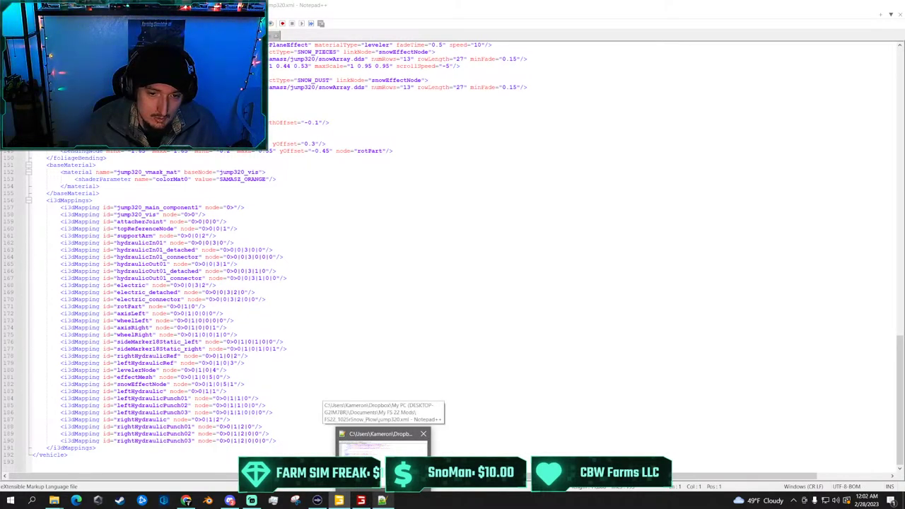
left_click(382, 495)
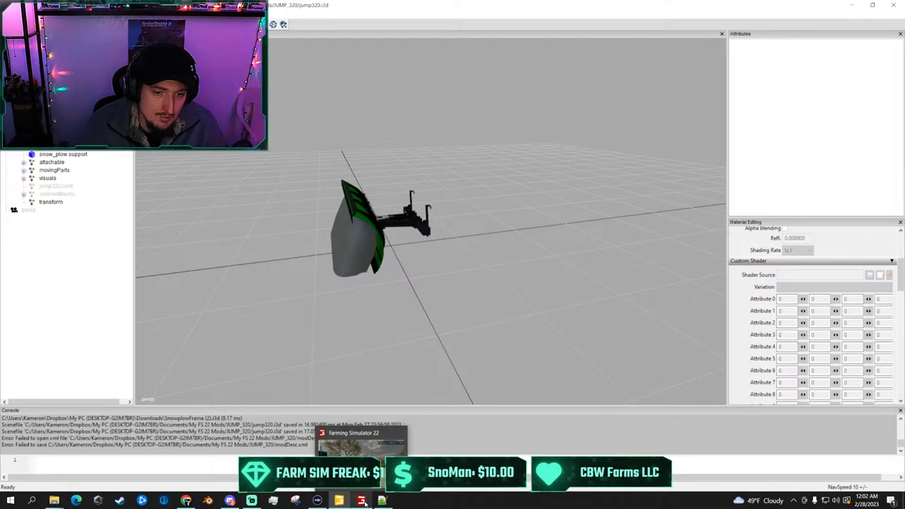
left_click(382, 442)
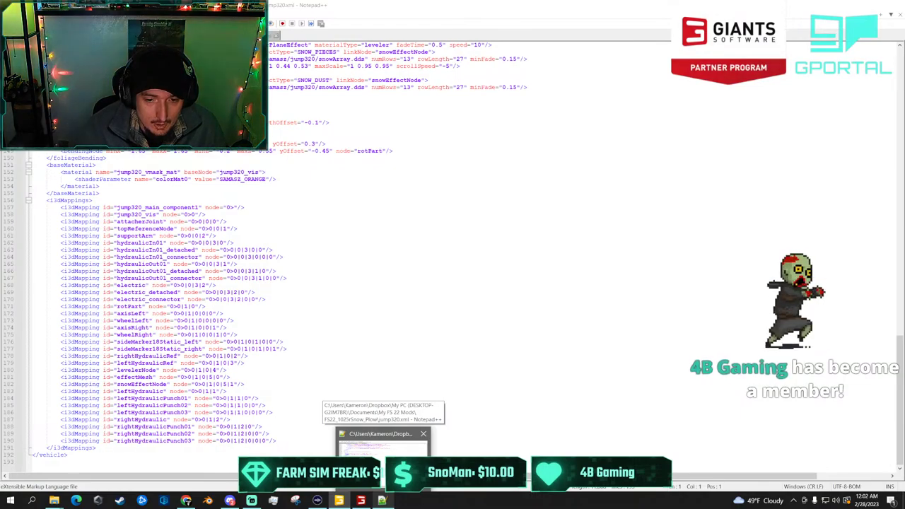
left_click(382, 442)
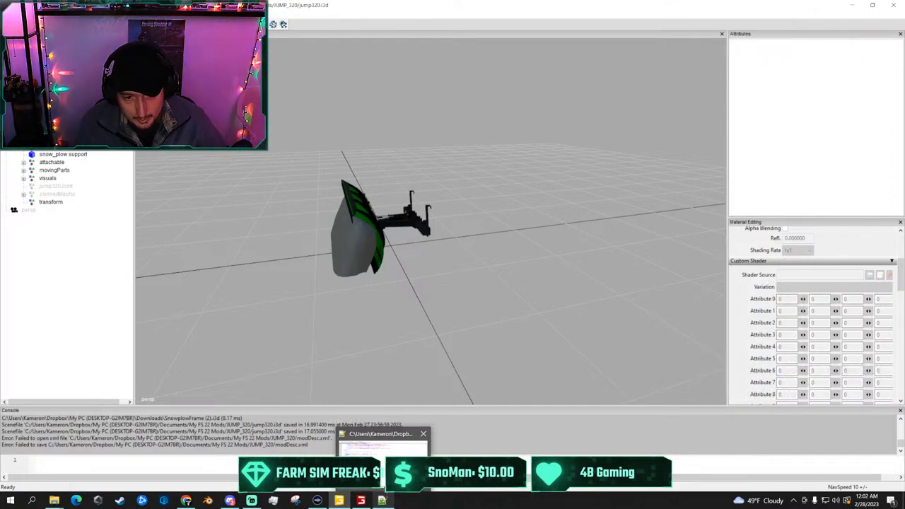
left_click(382, 447)
left_click(372, 496)
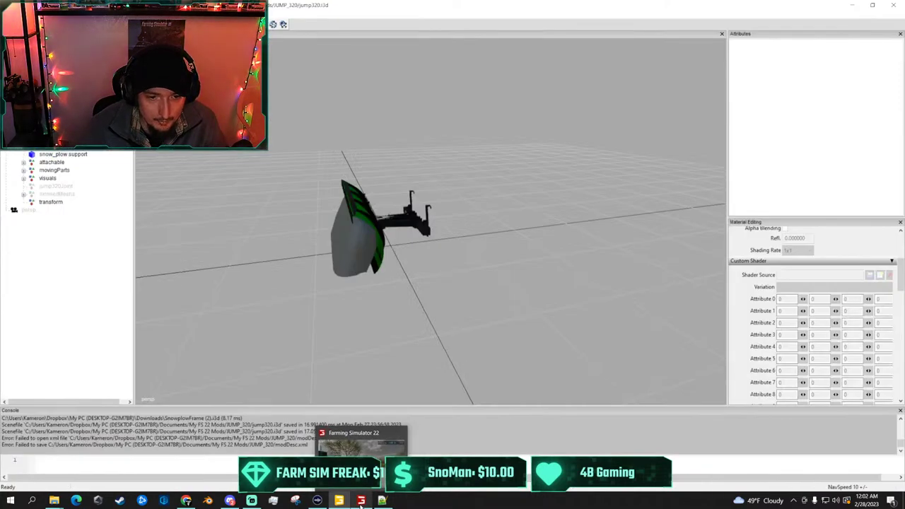
left_click(382, 447)
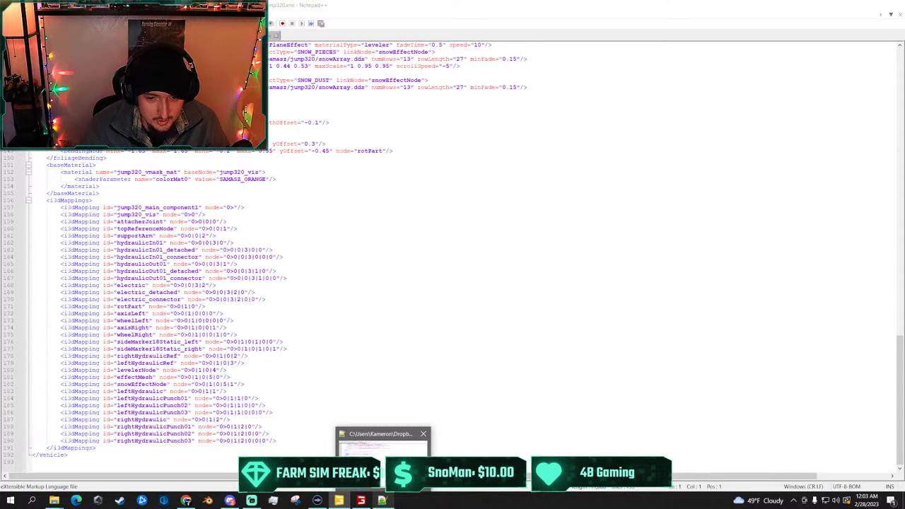
left_click(361, 500)
left_click(362, 444)
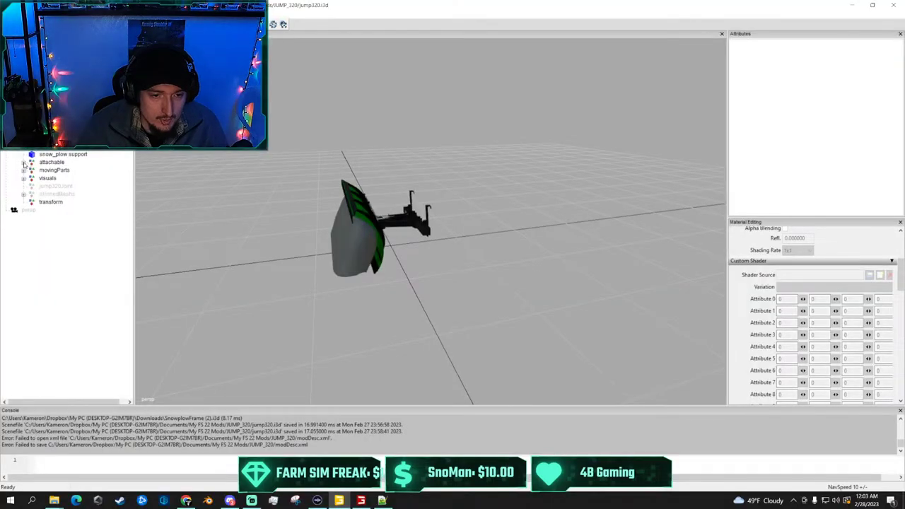
Look up attacherJoint's index path in the scene, switch to Notepad++, and set its i3dMapping node to 0>0|12|0 in jump320.xml
left_click(23, 162)
left_click(58, 171)
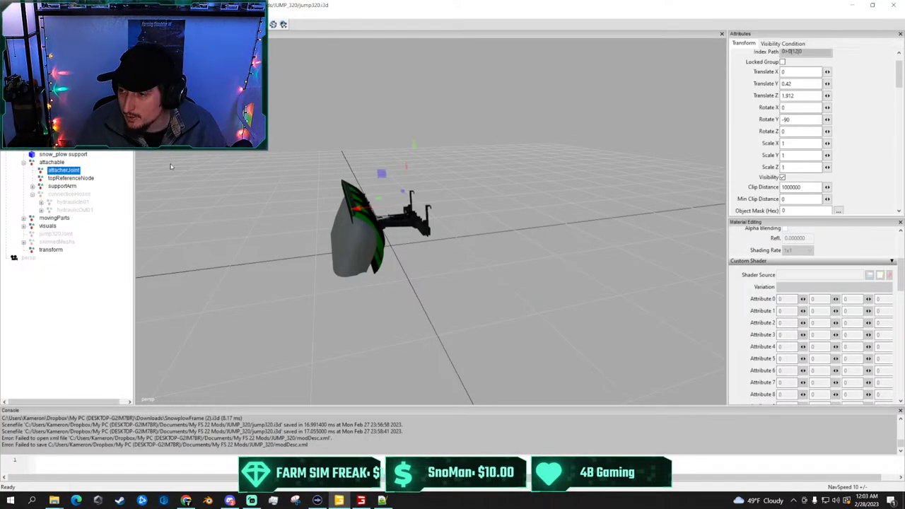
scroll(853, 86, "up", 1)
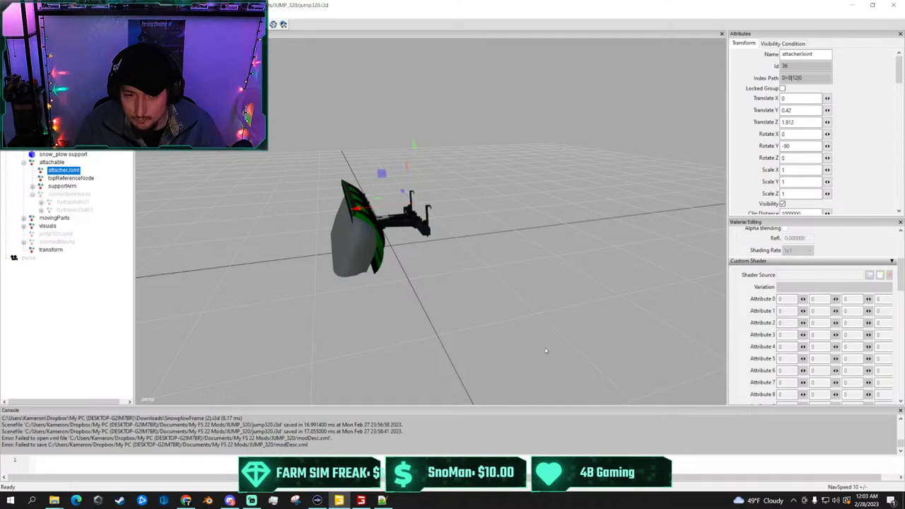
left_click(382, 500)
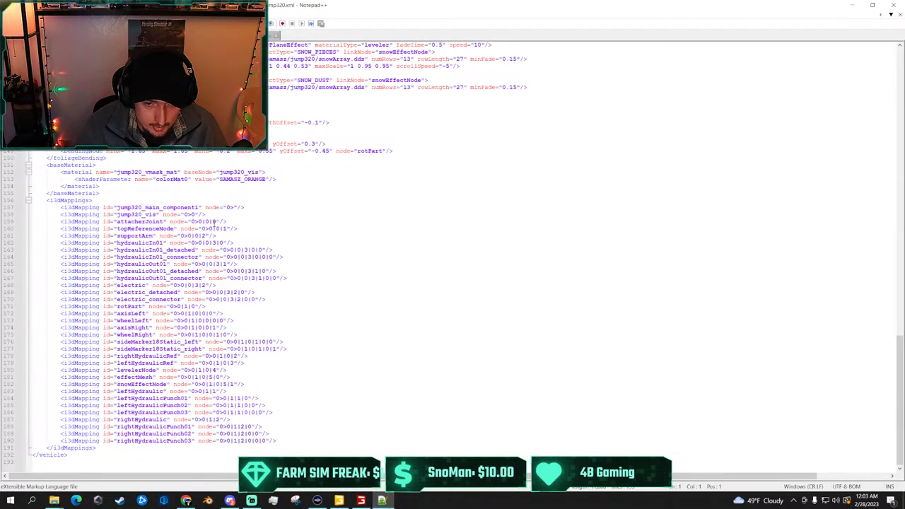
left_click(210, 222)
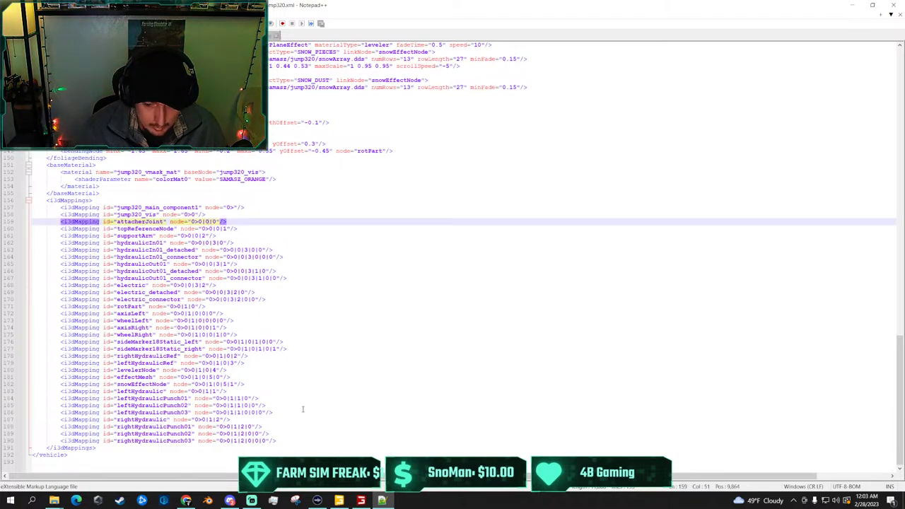
mouse_move(338, 501)
left_click(339, 442)
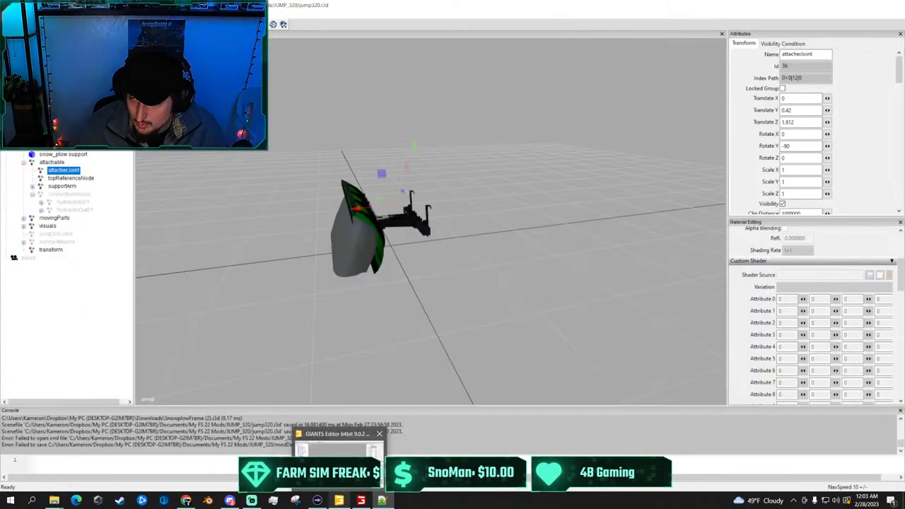
key("alt+Tab")
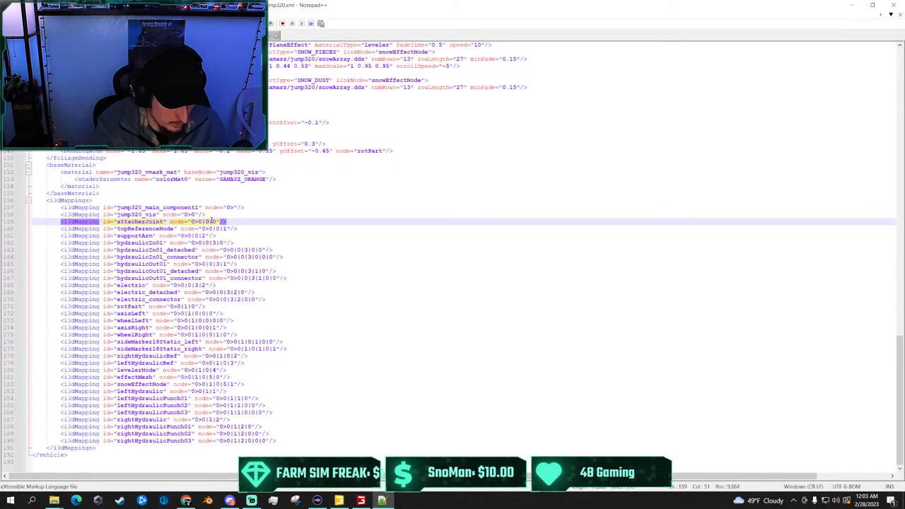
type("2")
Change the jointType of the inputAttacherJoint in the attachable section of jump320.xml to skidsteer
scroll(215, 189, "up", 7)
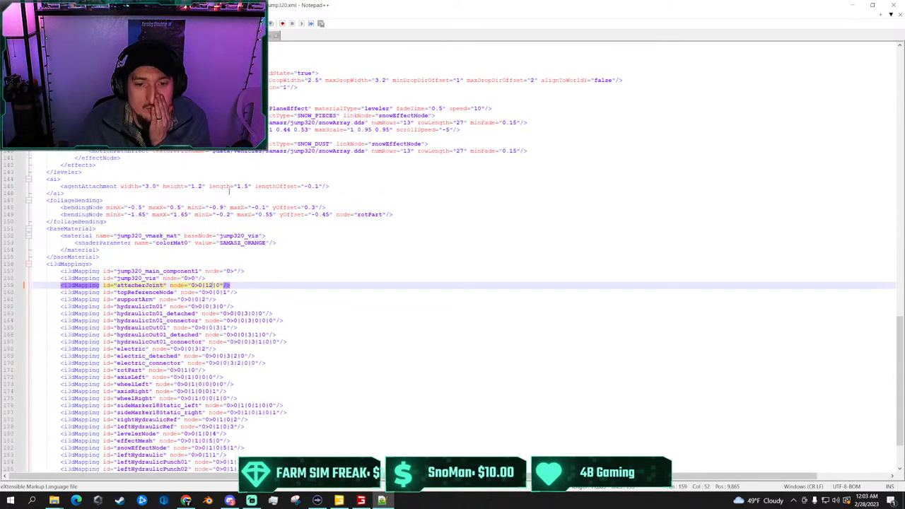
scroll(238, 164, "up", 7)
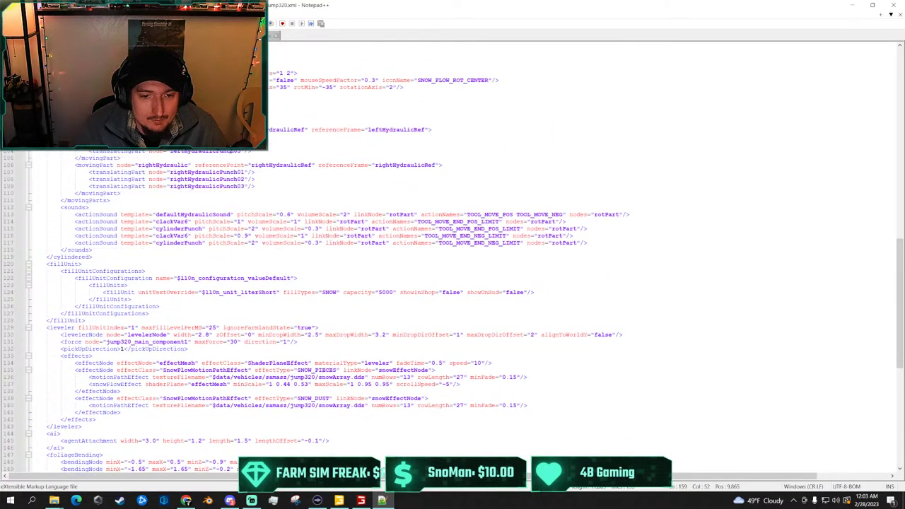
scroll(215, 151, "up", 11)
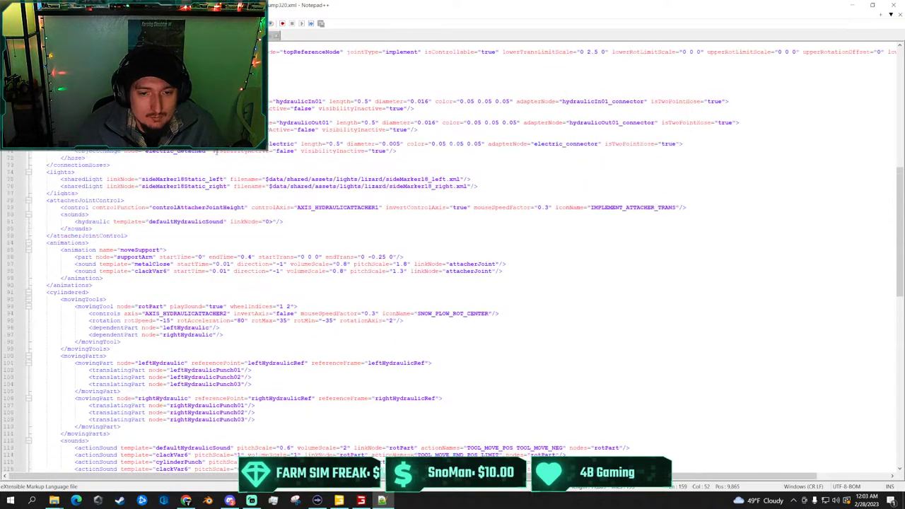
scroll(214, 152, "up", 2)
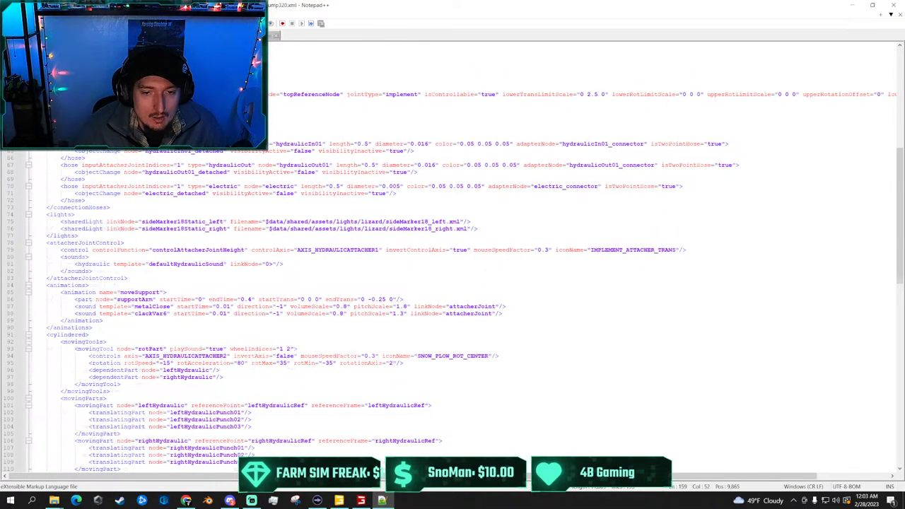
scroll(215, 151, "up", 5)
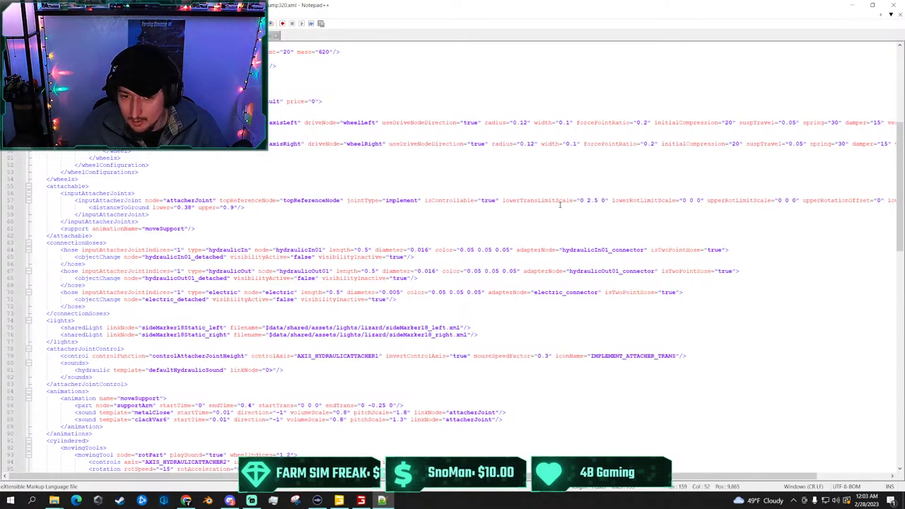
scroll(526, 201, "right", 3)
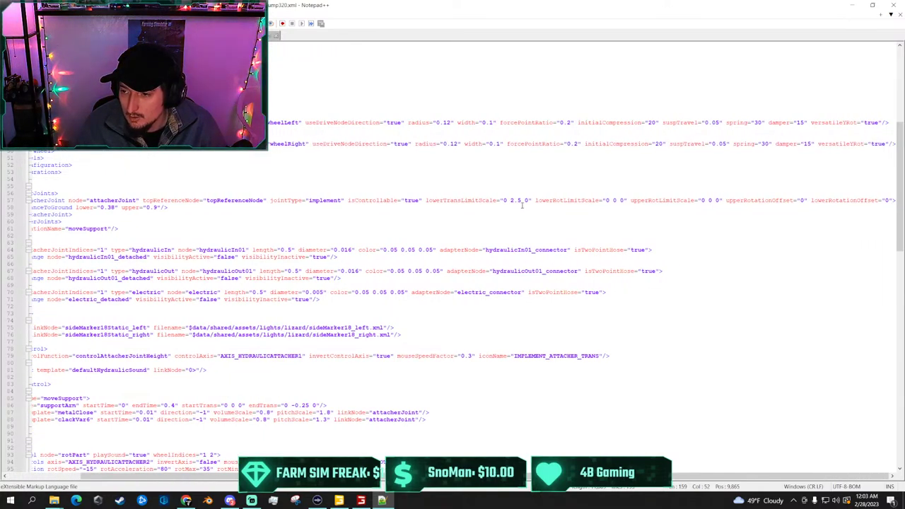
scroll(522, 205, "left", 3)
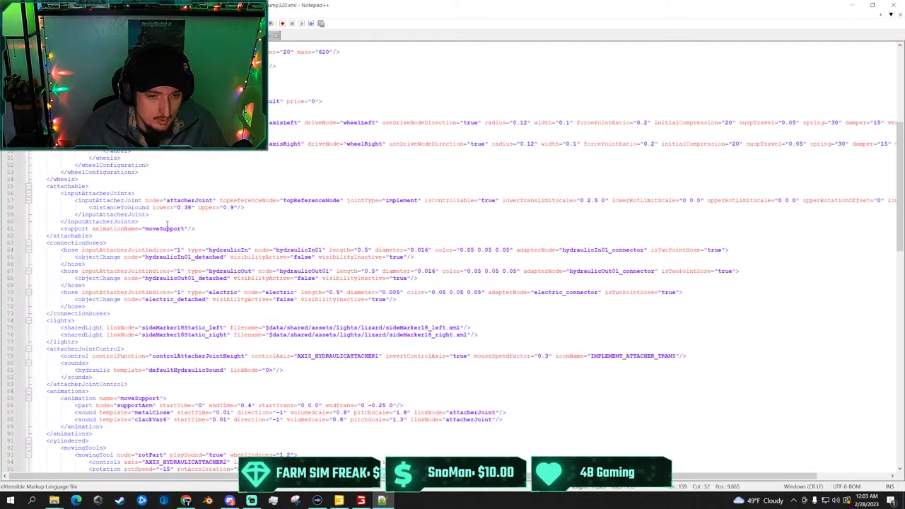
scroll(167, 226, "up", 2)
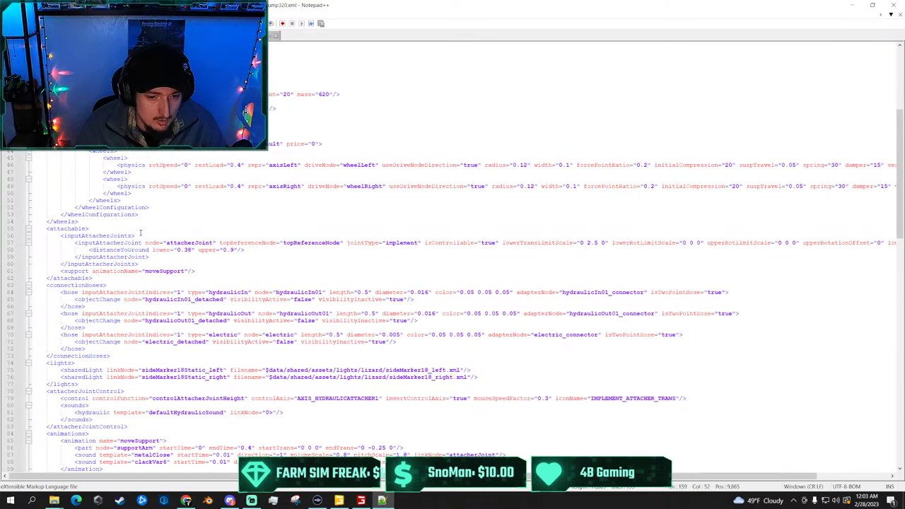
scroll(142, 230, "down", 2)
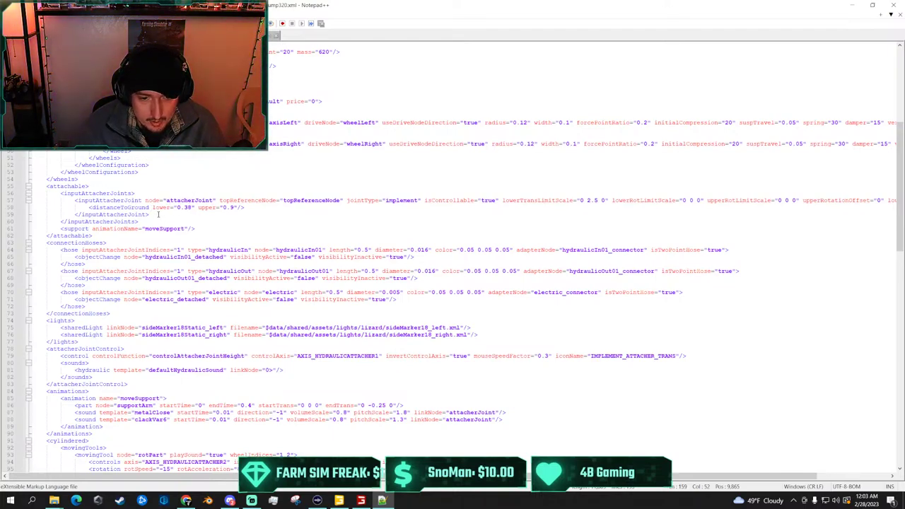
scroll(521, 203, "right", 3)
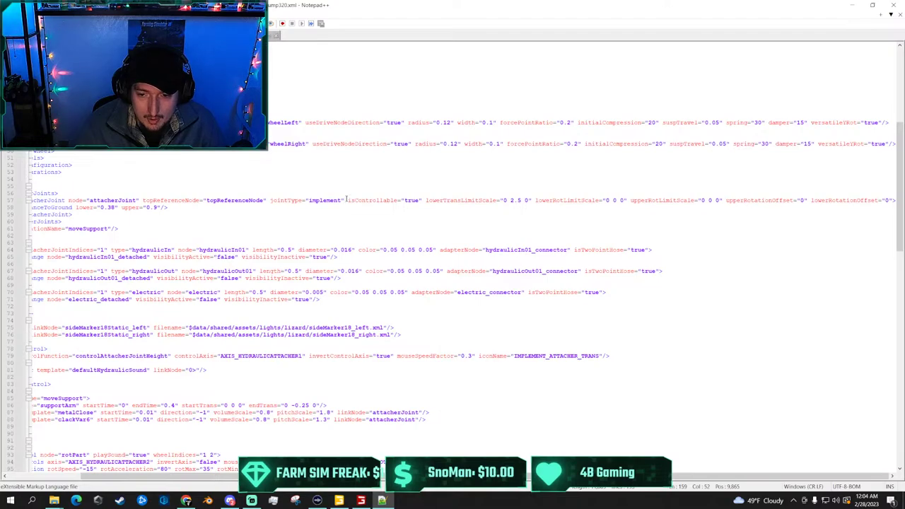
left_click_drag(347, 200, 342, 201)
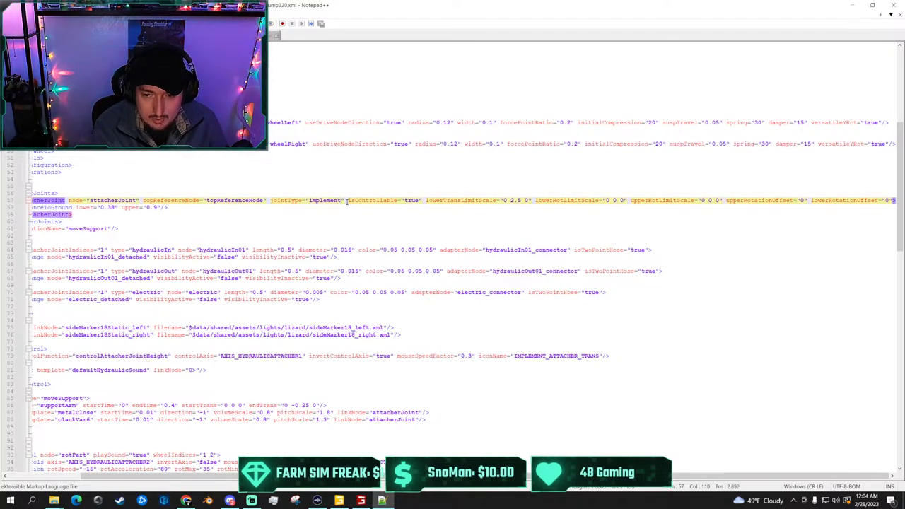
key("BackSpace")
key("BackSpace")
key("BackSpace")
key("BackSpace")
key("BackSpace")
key("BackSpace")
key("BackSpace")
key("BackSpace")
key("BackSpace")
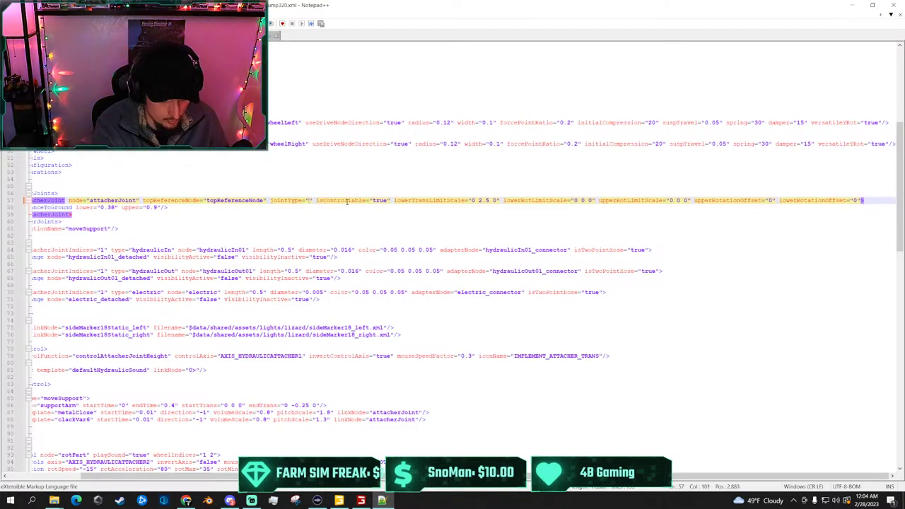
type("skid")
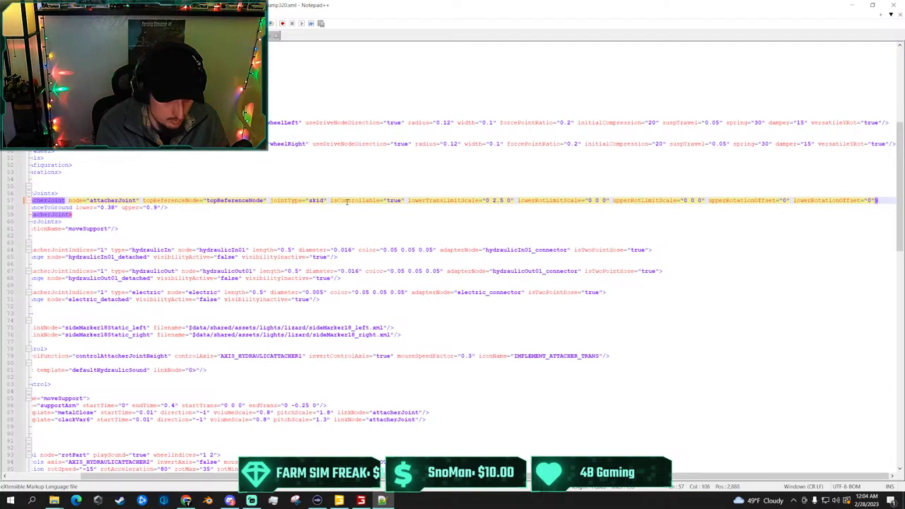
type("steer")
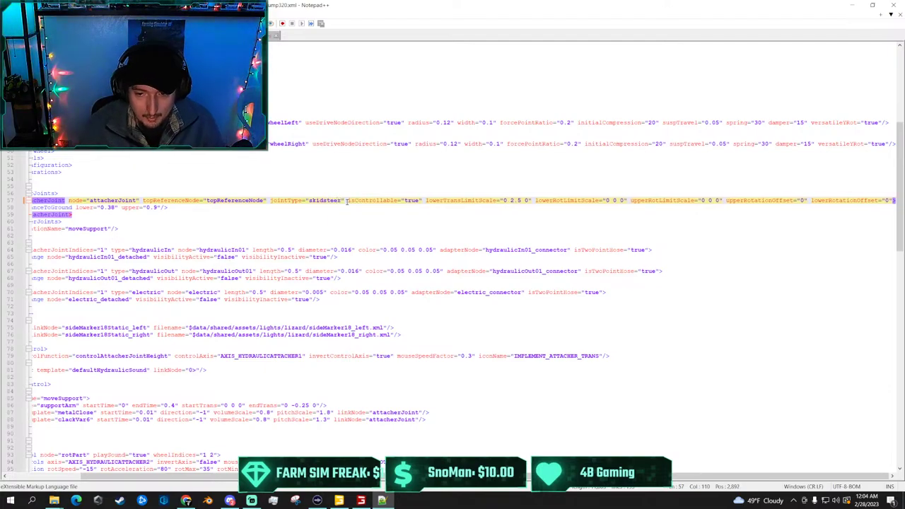
left_click(387, 220)
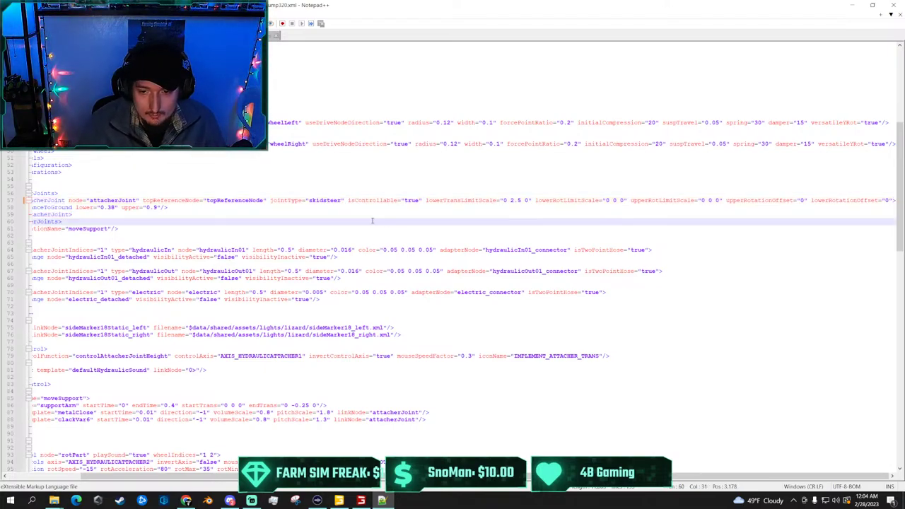
Review jump320.xml from the store data down to the i3dMappings and save the file
scroll(278, 211, "left", 3)
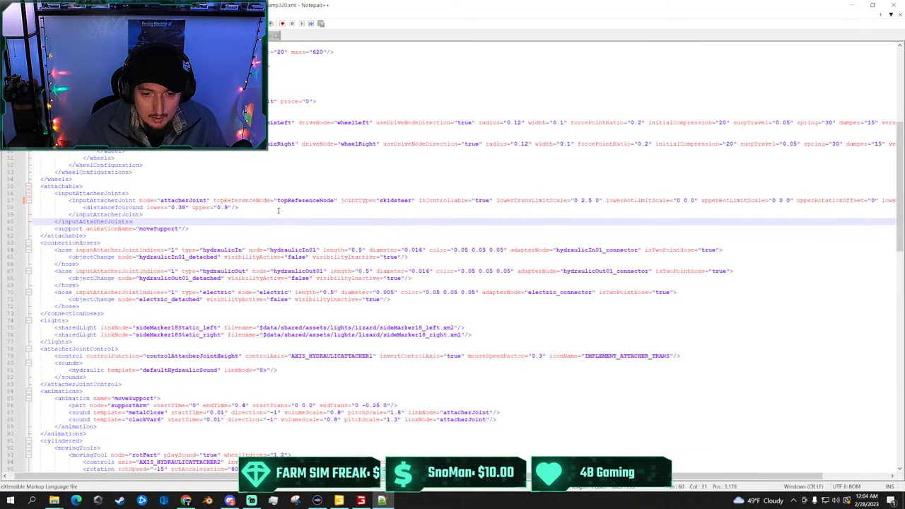
scroll(278, 210, "left", 1)
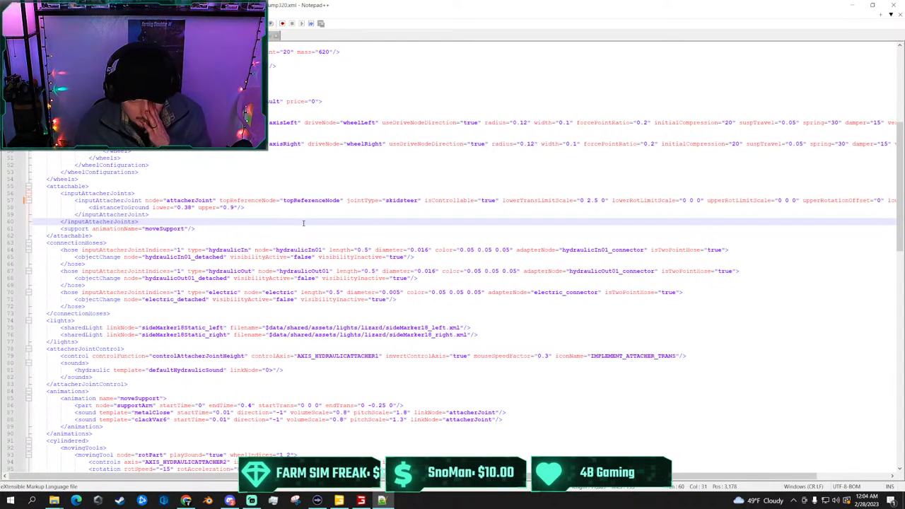
scroll(303, 223, "up", 1)
scroll(307, 219, "up", 8)
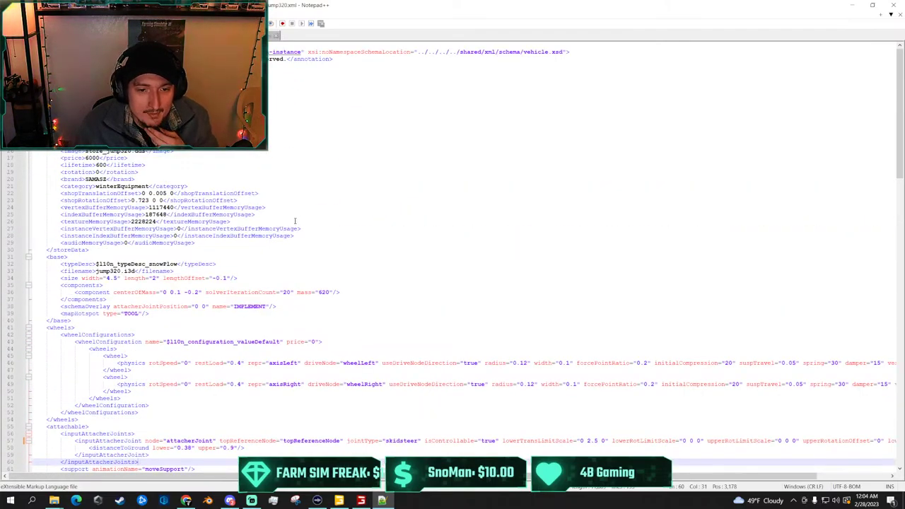
scroll(295, 221, "down", 20)
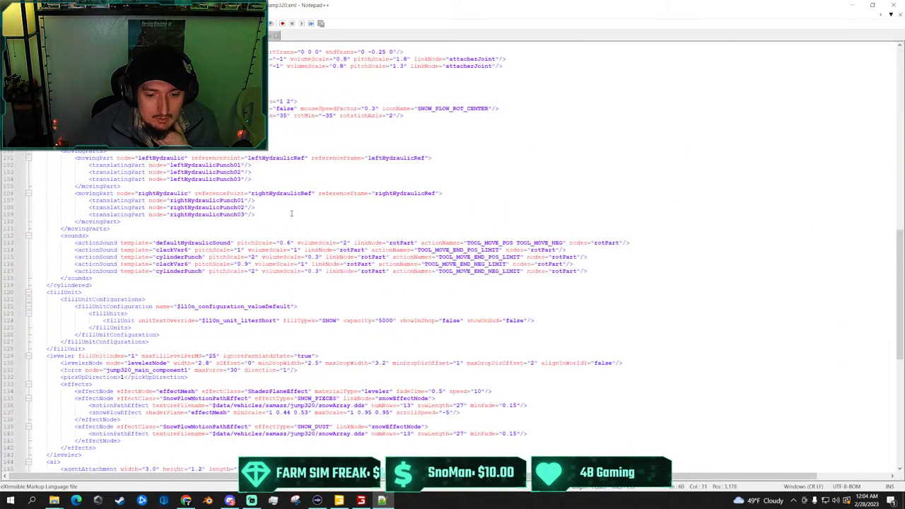
scroll(291, 213, "down", 16)
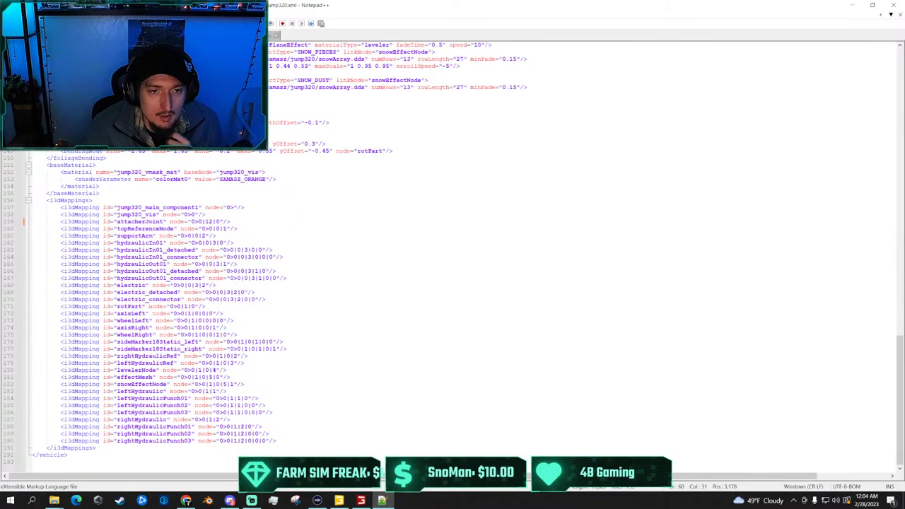
left_click(854, 5)
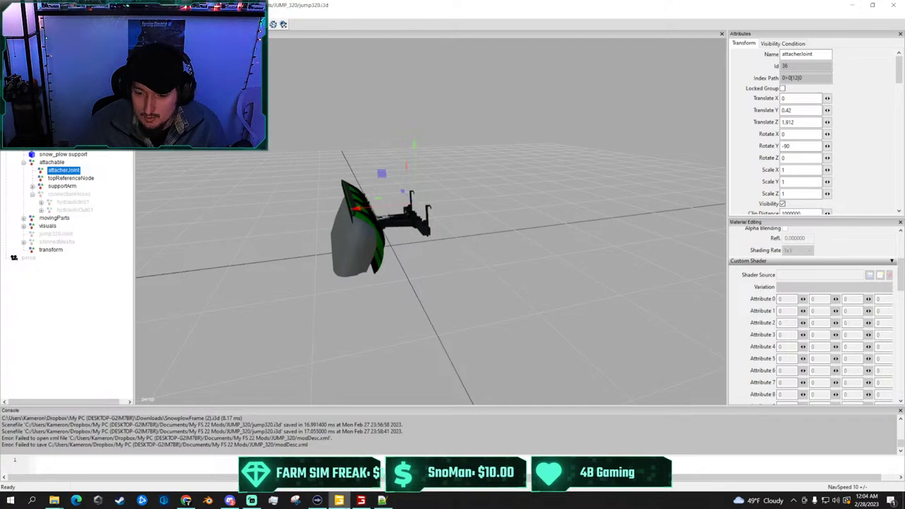
left_click(382, 500)
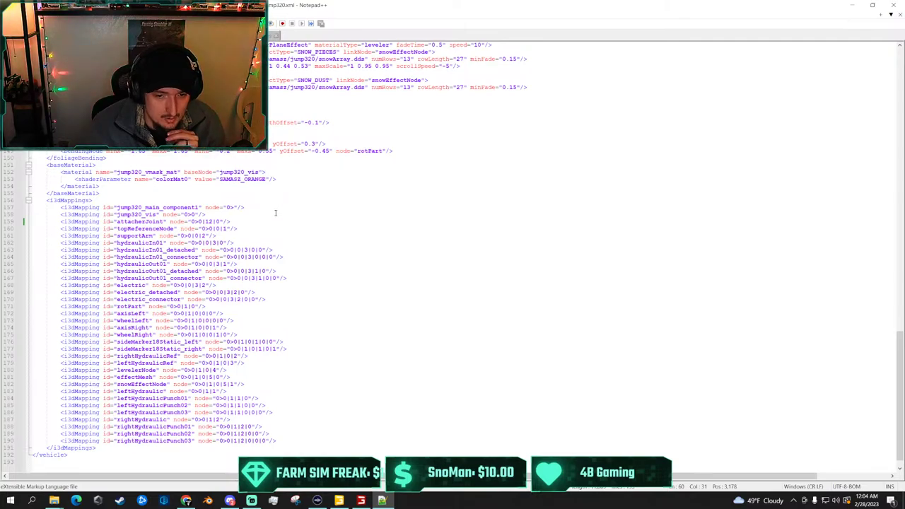
scroll(276, 212, "up", 14)
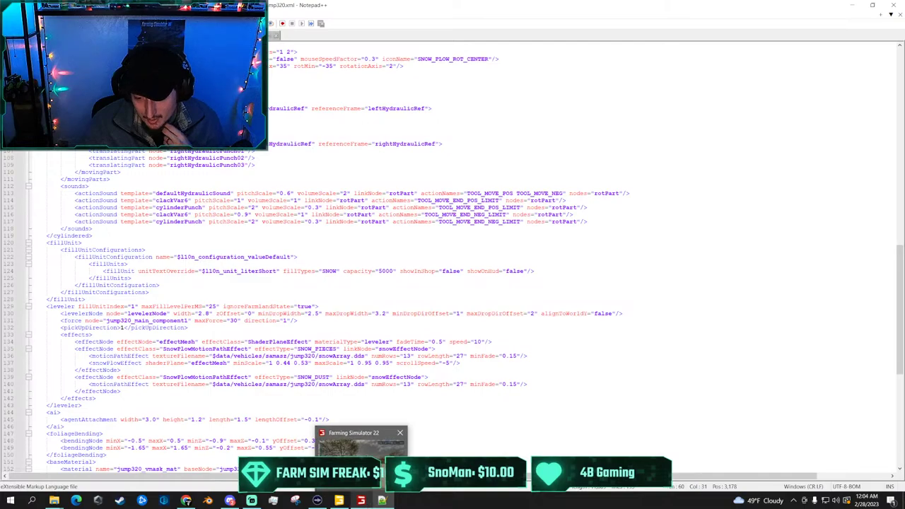
Switch to Farming Simulator 22 and leave the running career game for the main menu
left_click(361, 500)
left_click(362, 463)
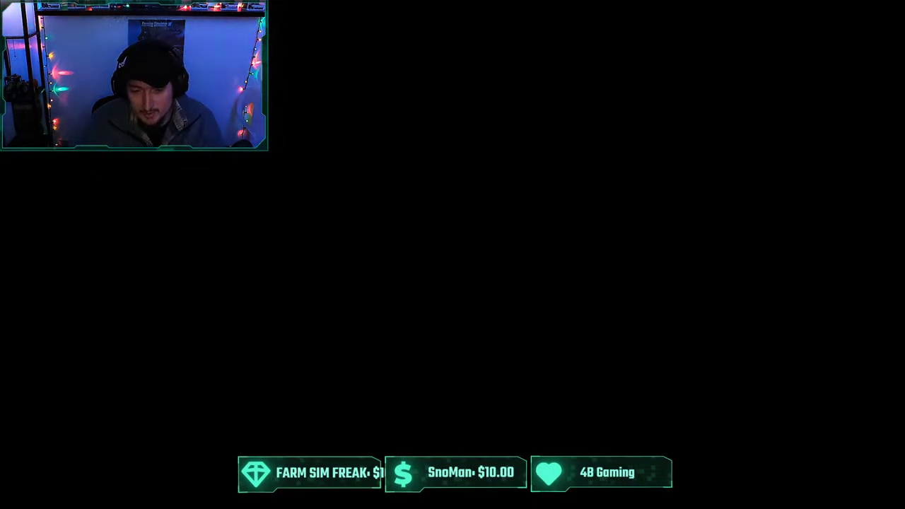
key("Escape")
left_click(394, 300)
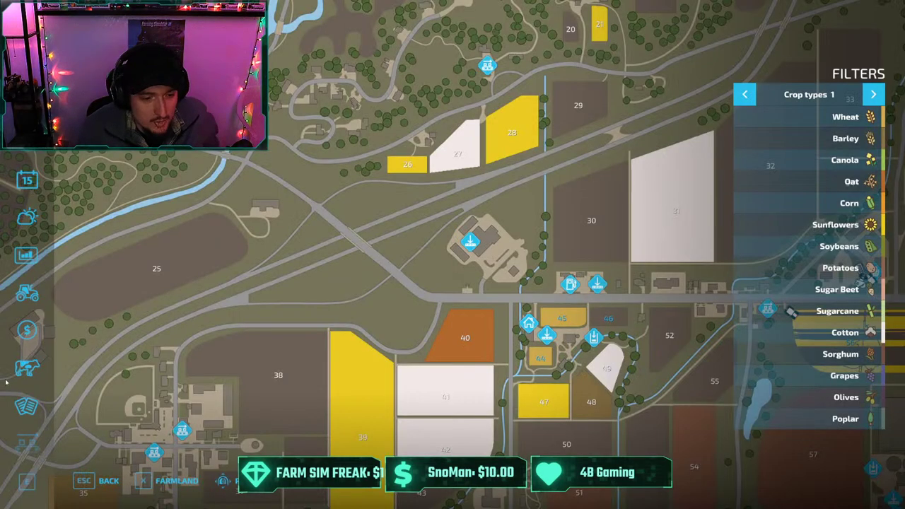
left_click(26, 405)
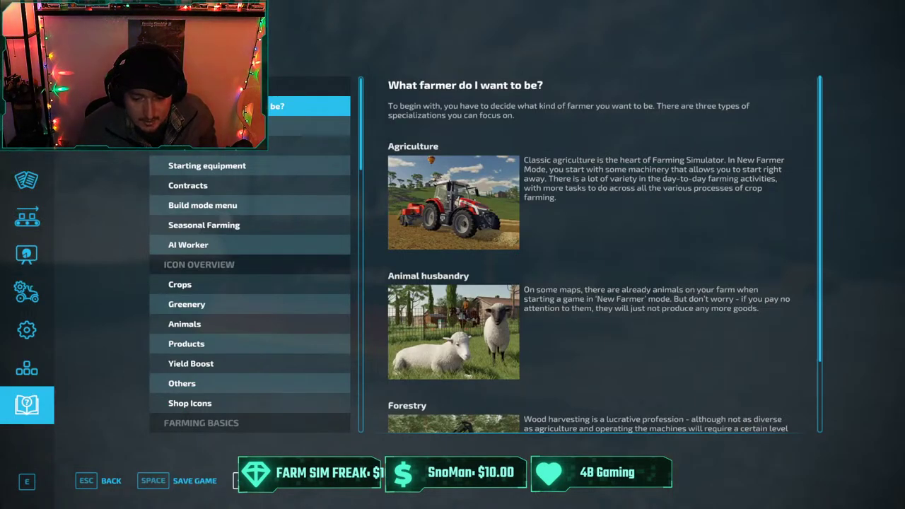
left_click(256, 480)
key("Return")
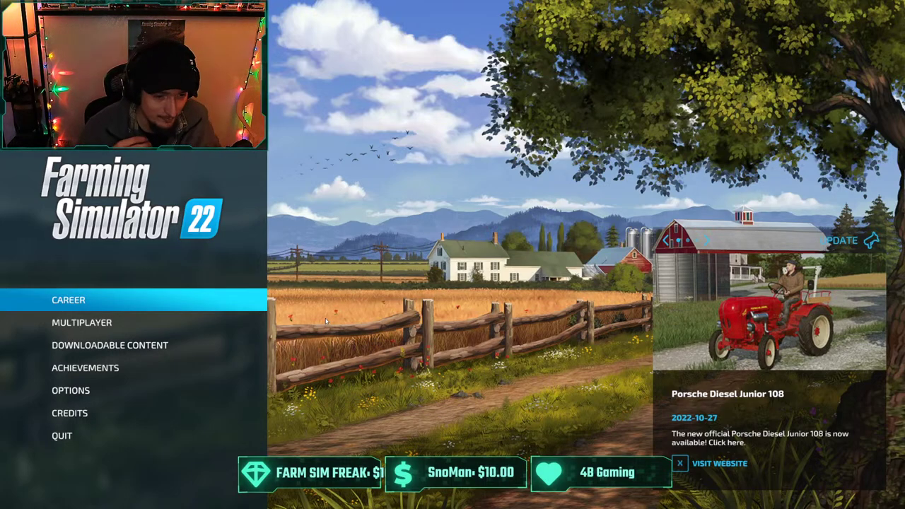
Quit Farming Simulator 22 to get back to jump320.xml in Notepad++
left_click(71, 413)
left_click(41, 481)
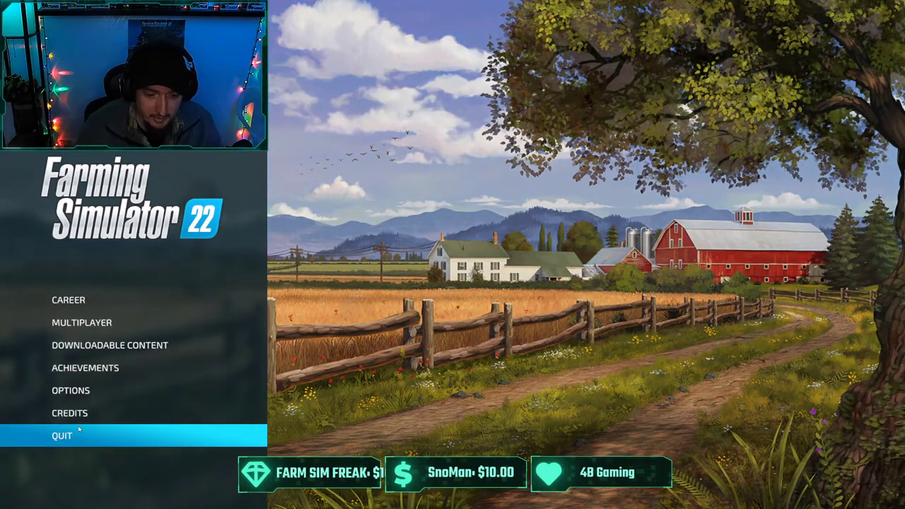
left_click(85, 437)
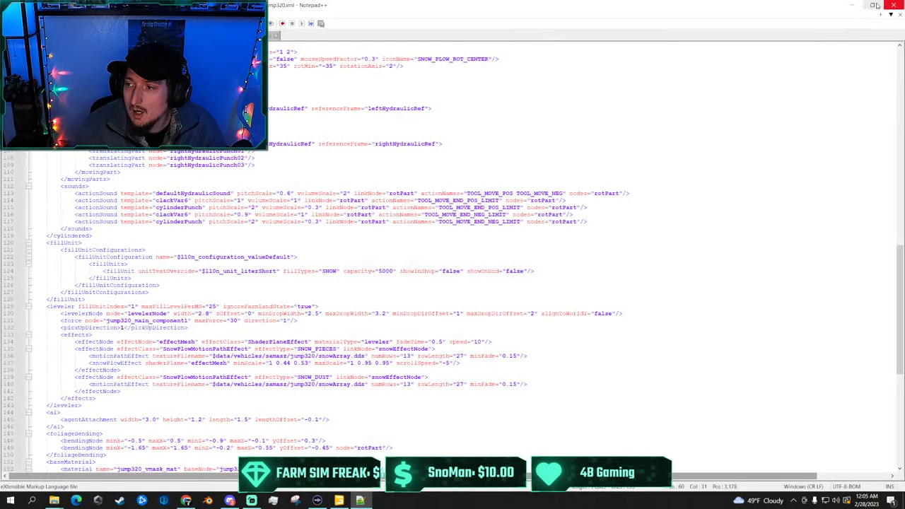
Copy the FS22_1025rSnow_Plow folder from My FS 22 Mods into the Farming Simulator mods folder
left_click(852, 5)
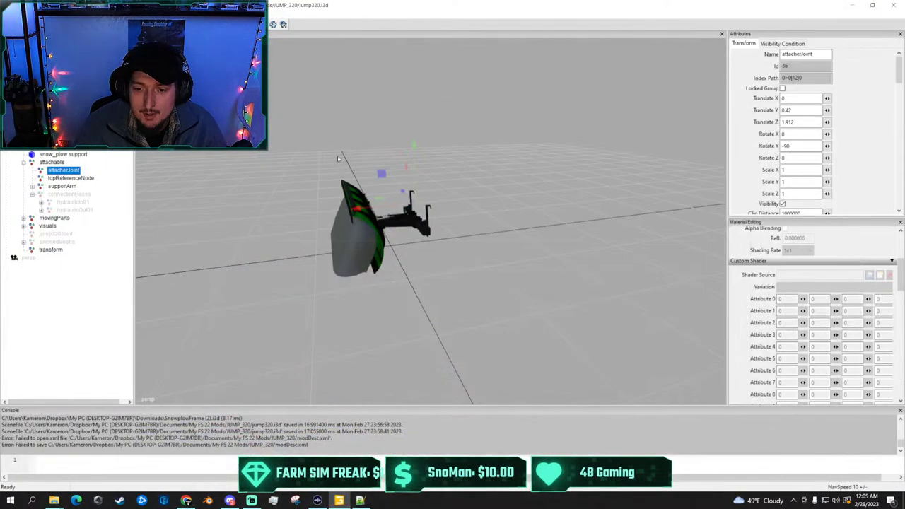
left_click(852, 5)
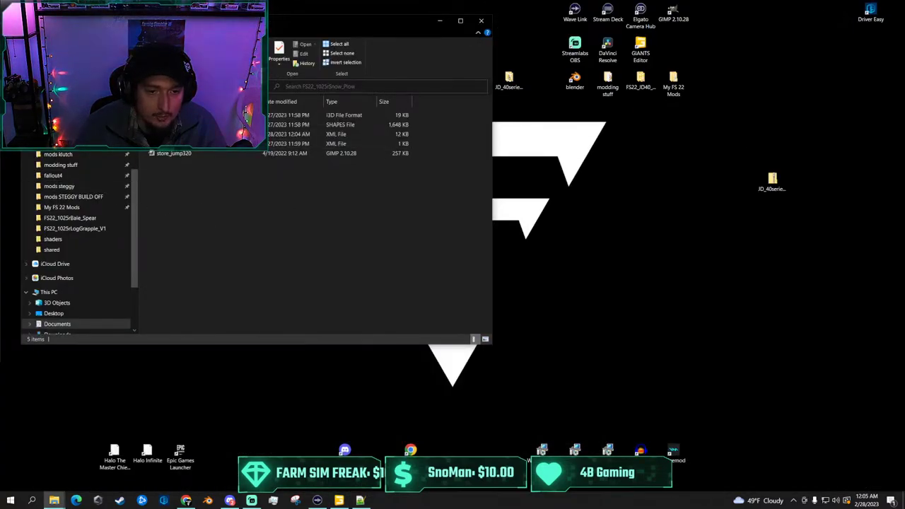
key("alt+Left")
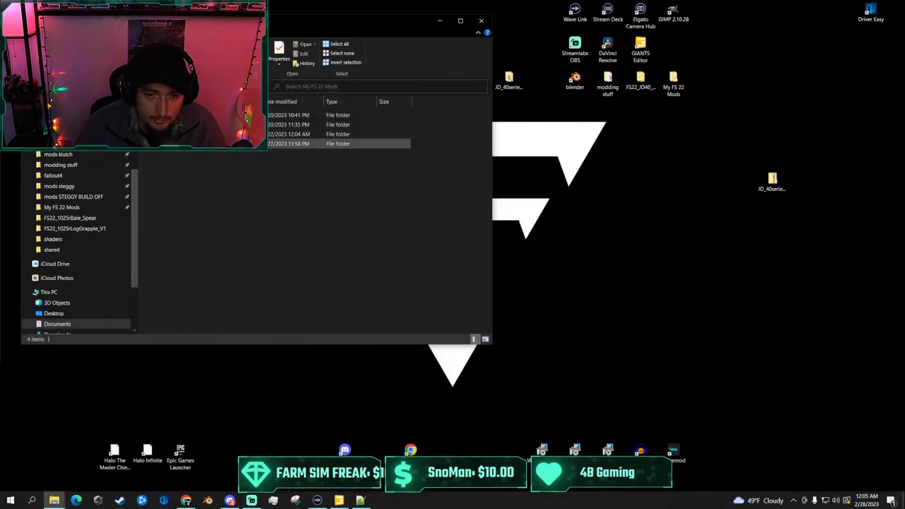
right_click(198, 147)
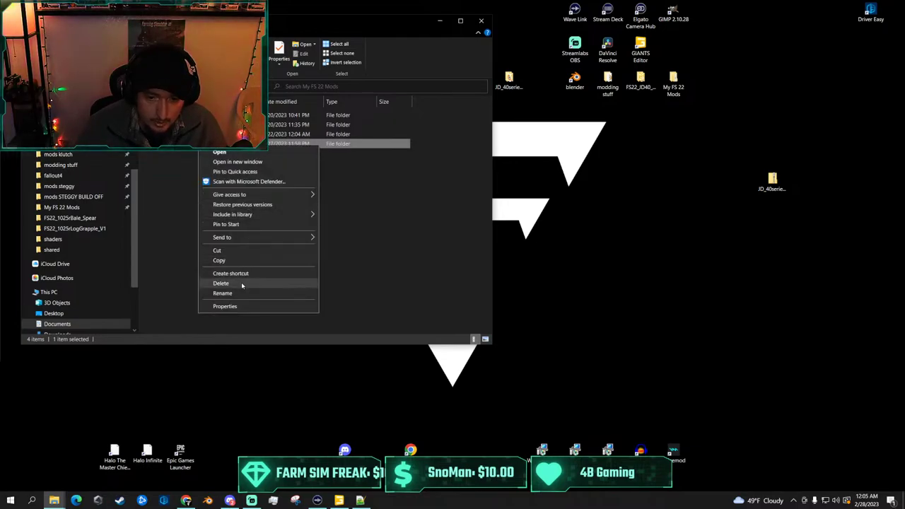
left_click(234, 260)
scroll(89, 167, "up", 4)
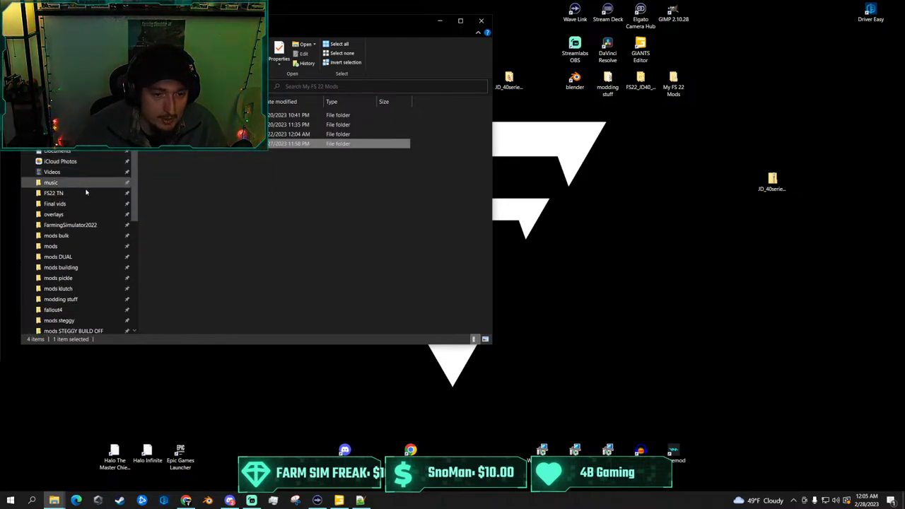
left_click(51, 247)
right_click(187, 205)
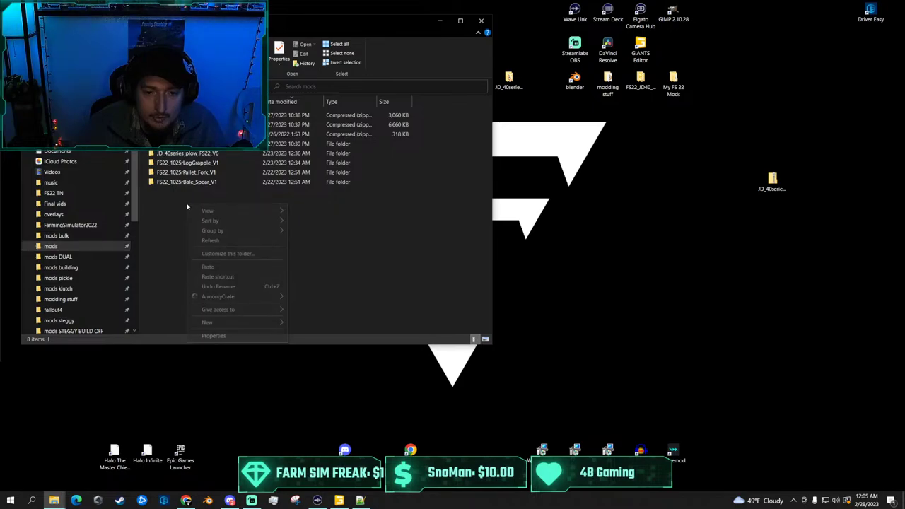
left_click(215, 267)
left_click(217, 258)
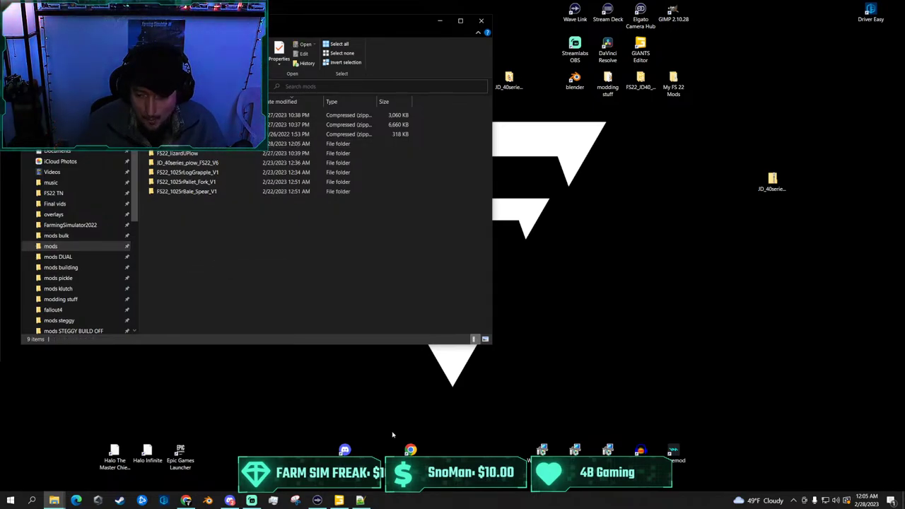
Return to Notepad++ and close it along with the open jump320.xml
left_click(360, 500)
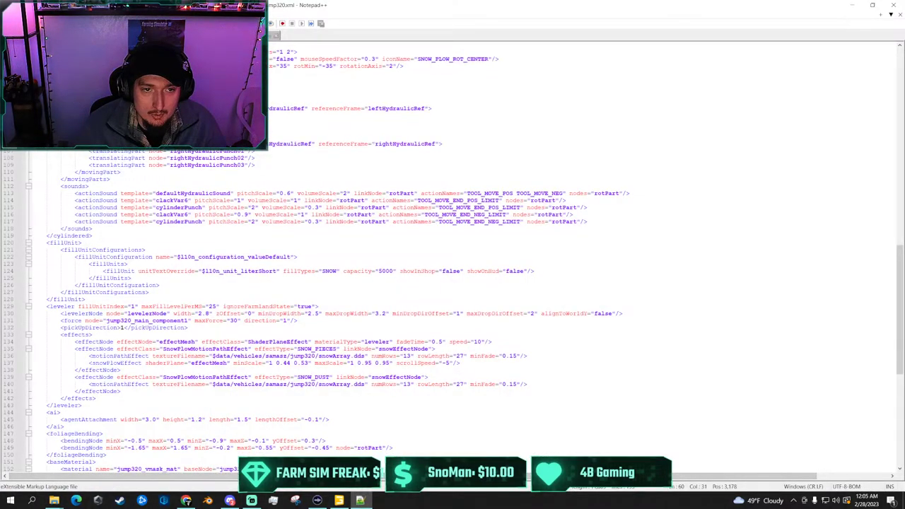
left_click(894, 5)
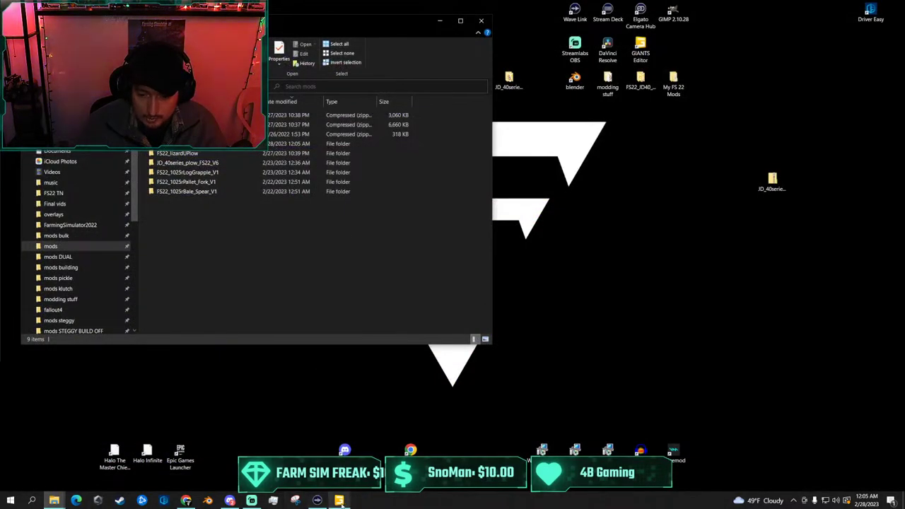
Switch to GIANTS Editor and try to save the changes to jump320.i3d while closing the editor
left_click(338, 500)
left_click(13, 17)
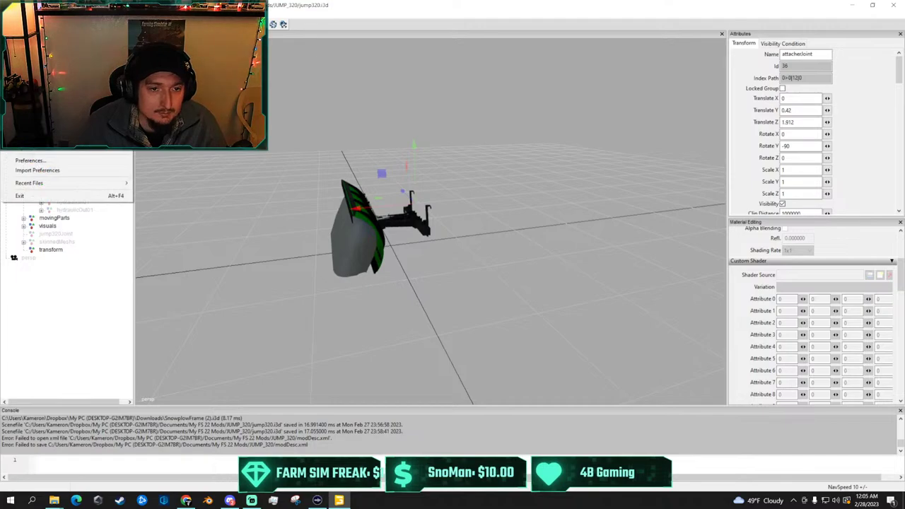
key("Escape")
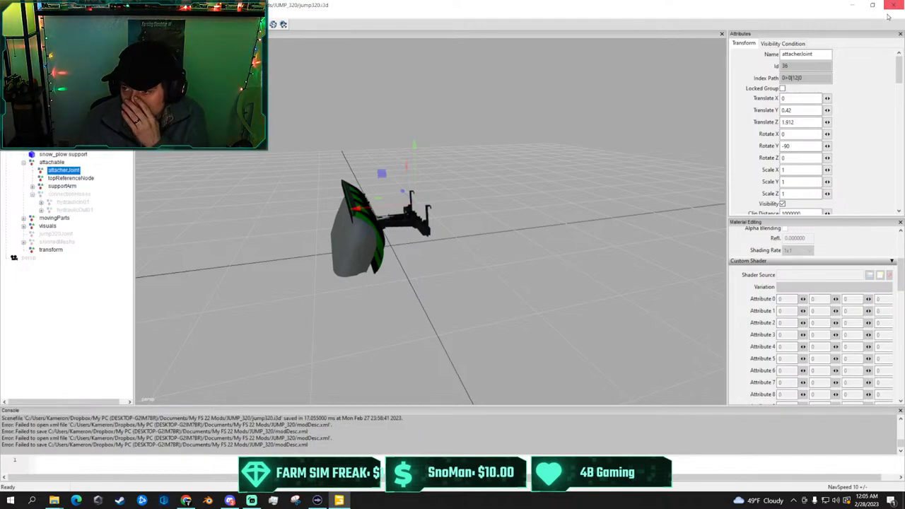
left_click(894, 5)
left_click(486, 253)
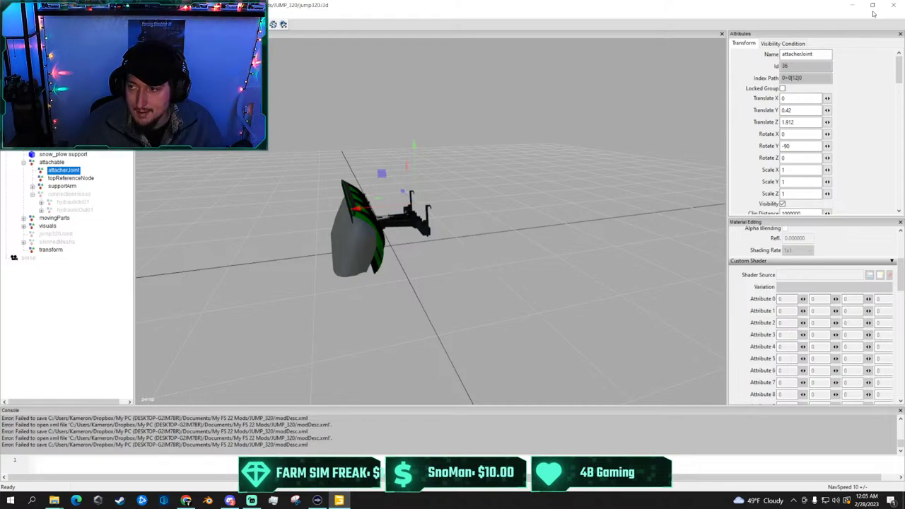
left_click(894, 5)
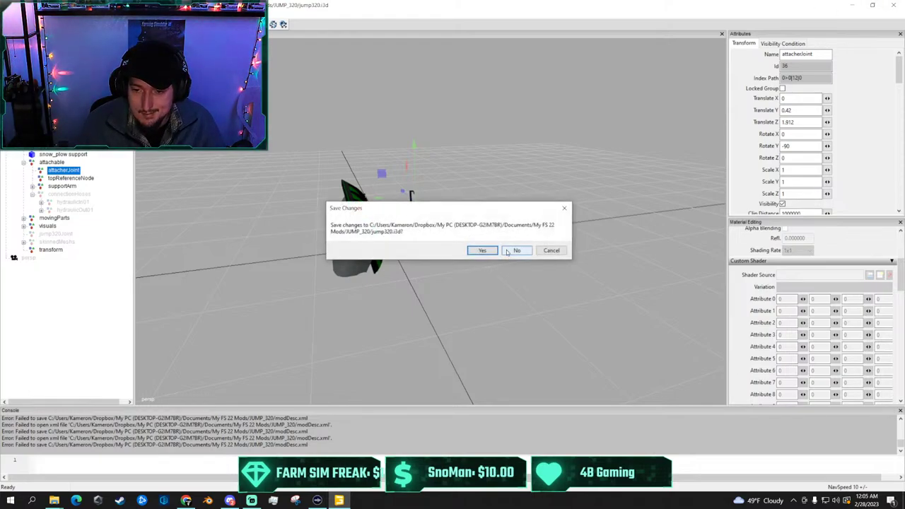
left_click(485, 251)
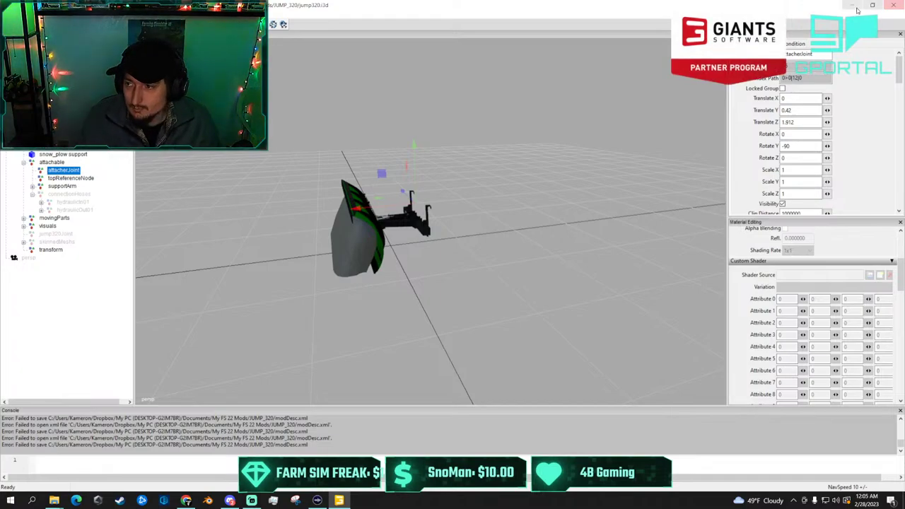
left_click(899, 5)
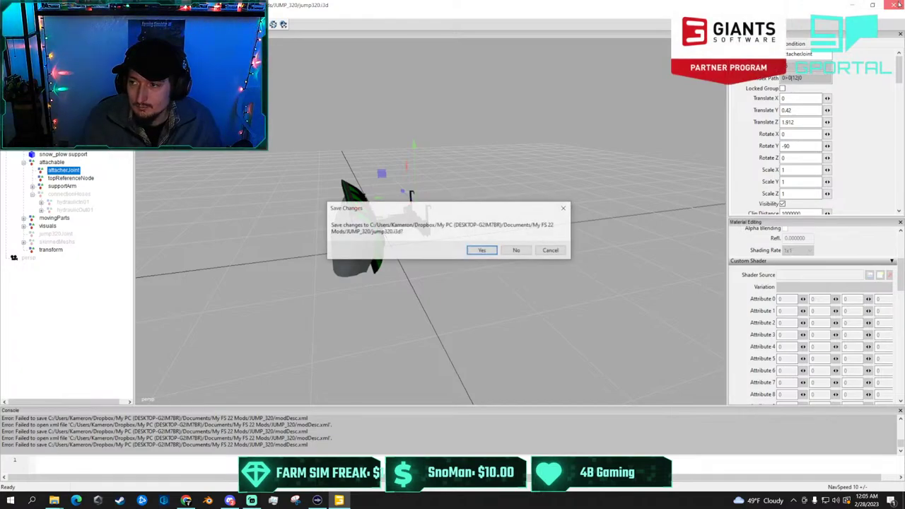
left_click(567, 210)
Start exporting the jump320_main_component1 object with its files, choosing the FS22_1025rSnow_Plow folder inside mods as the destination
left_click(50, 52)
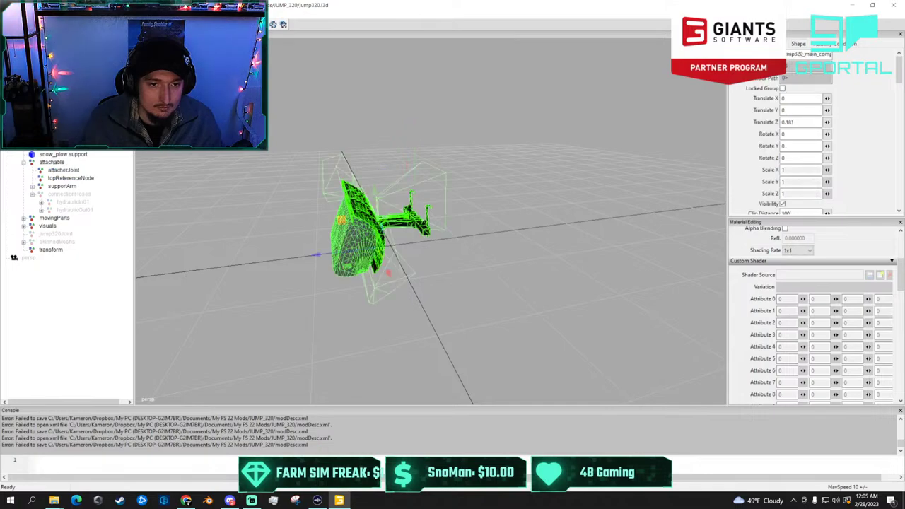
key("Escape")
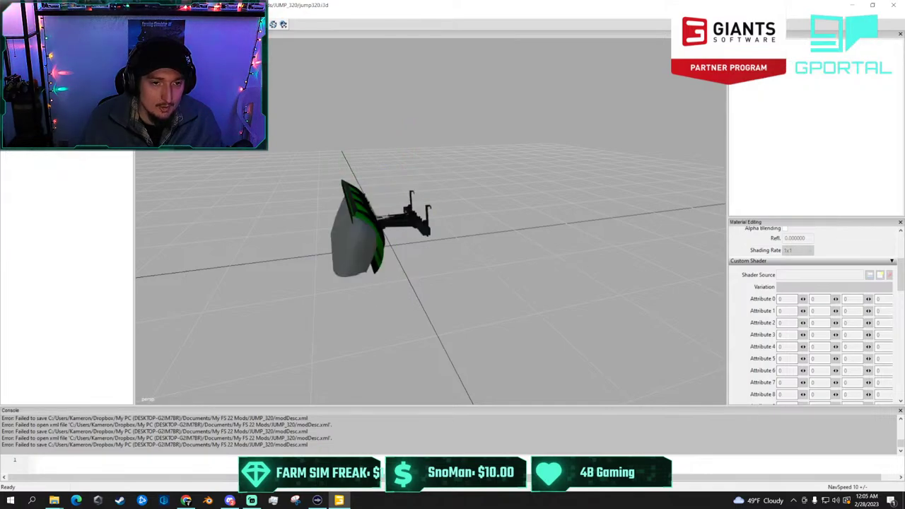
left_click(49, 52)
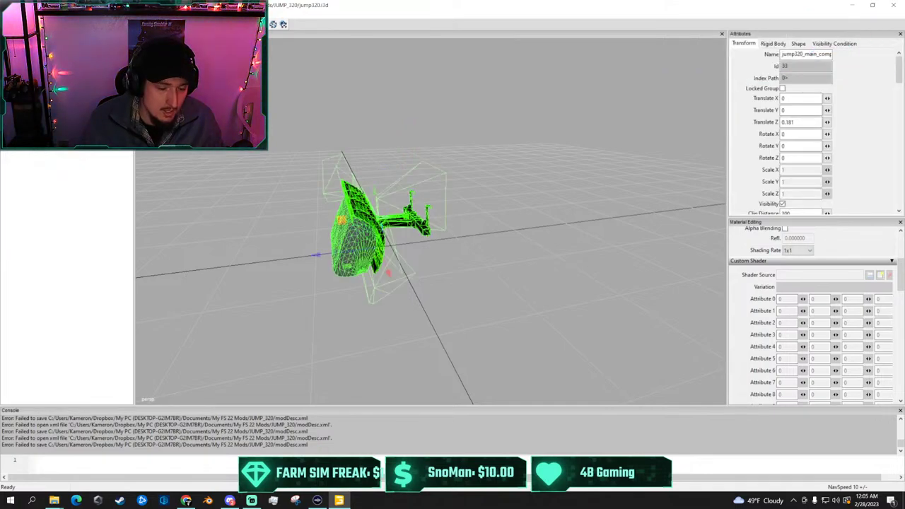
key("Escape")
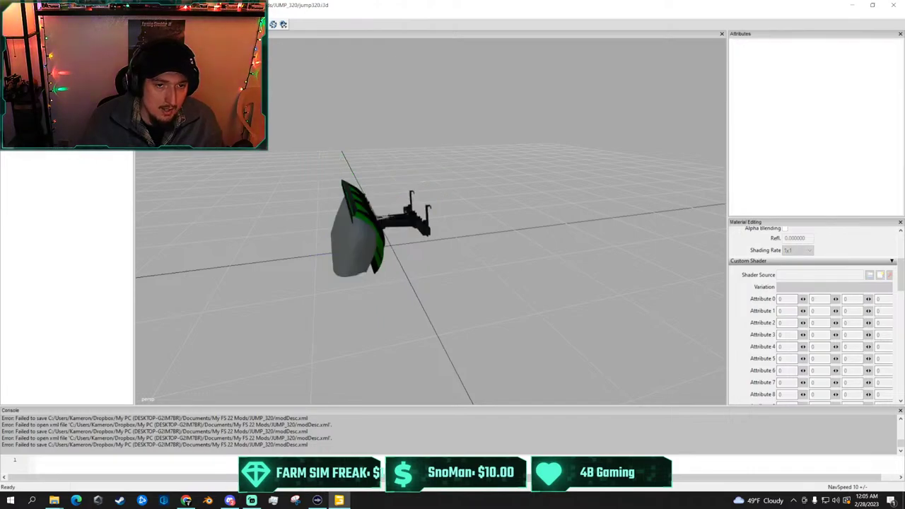
left_click(49, 52)
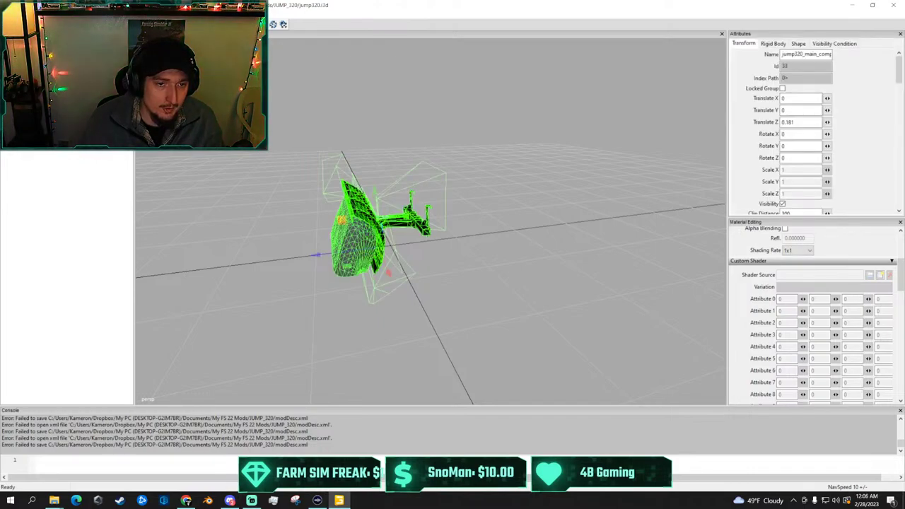
left_click(9, 14)
left_click(8, 15)
left_click(9, 14)
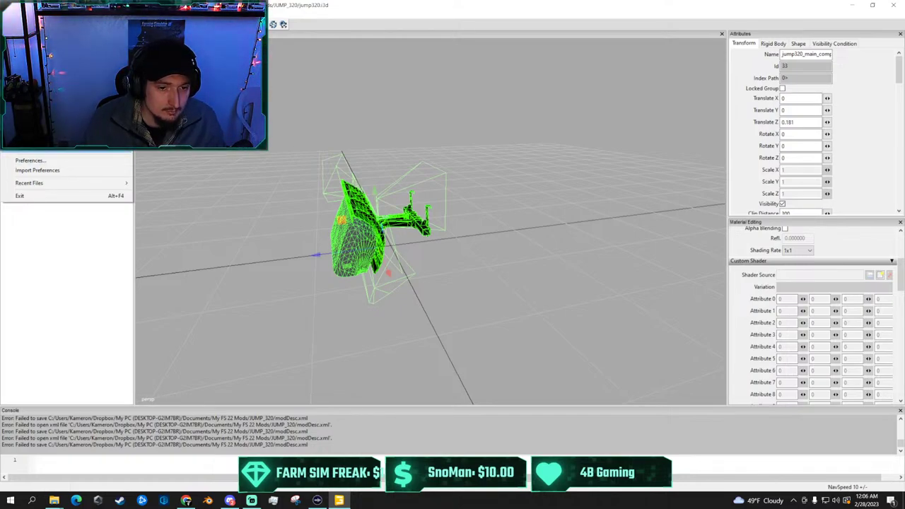
left_click(49, 147)
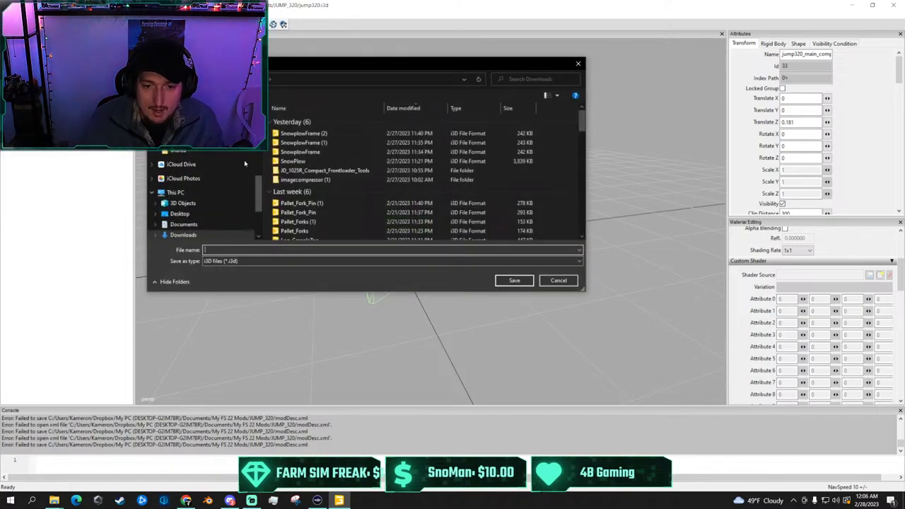
scroll(205, 184, "up", 5)
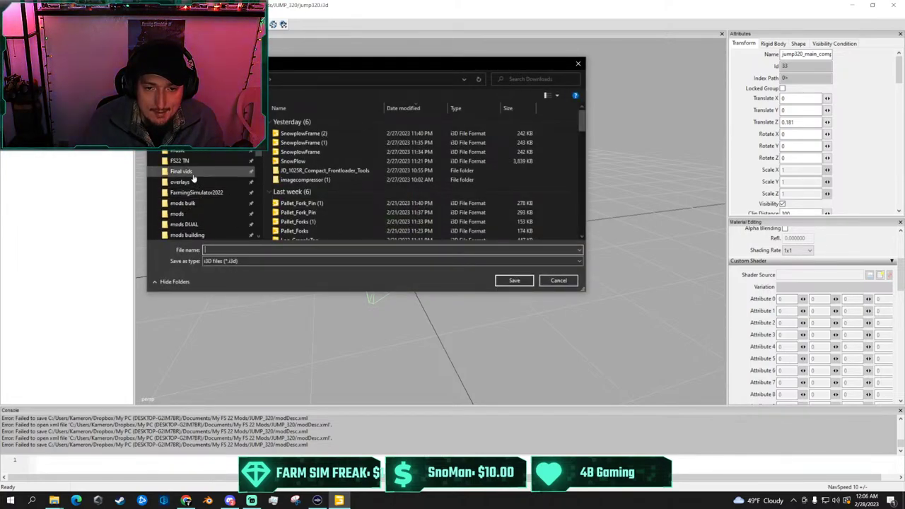
scroll(195, 188, "down", 1)
left_click(198, 203)
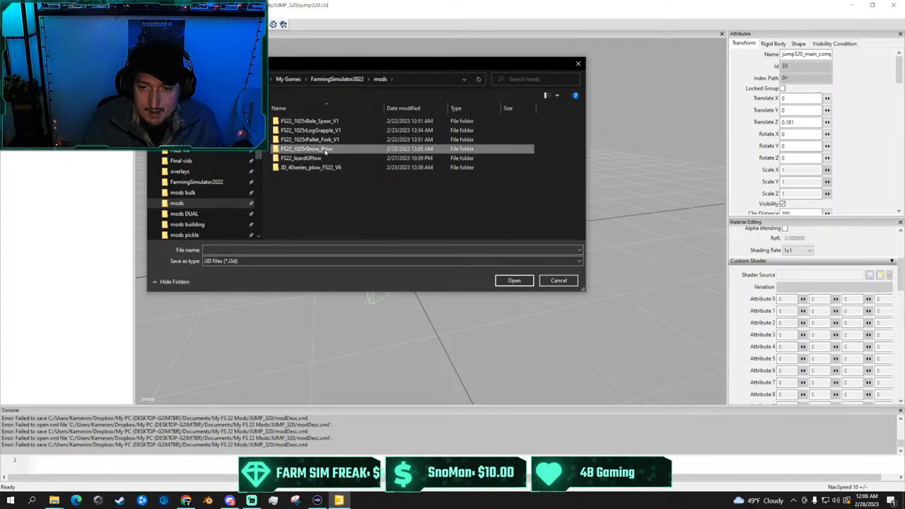
double_click(325, 149)
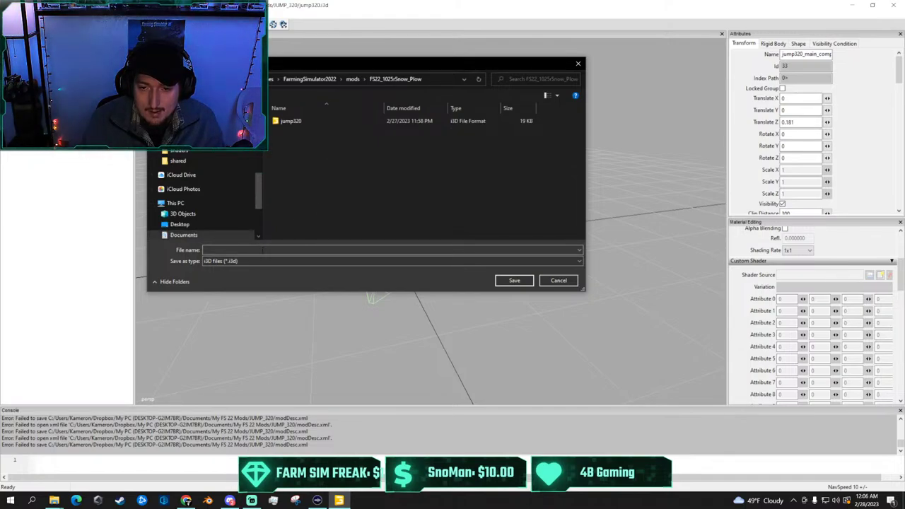
Export the selection as JDsnowplow in i3D format, without the parent directory structure and keeping game relative paths
left_click(262, 249)
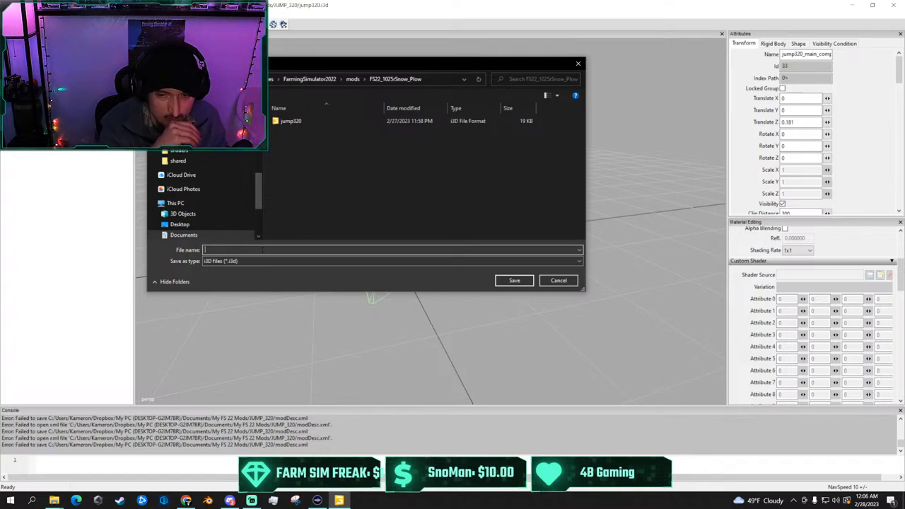
type("j")
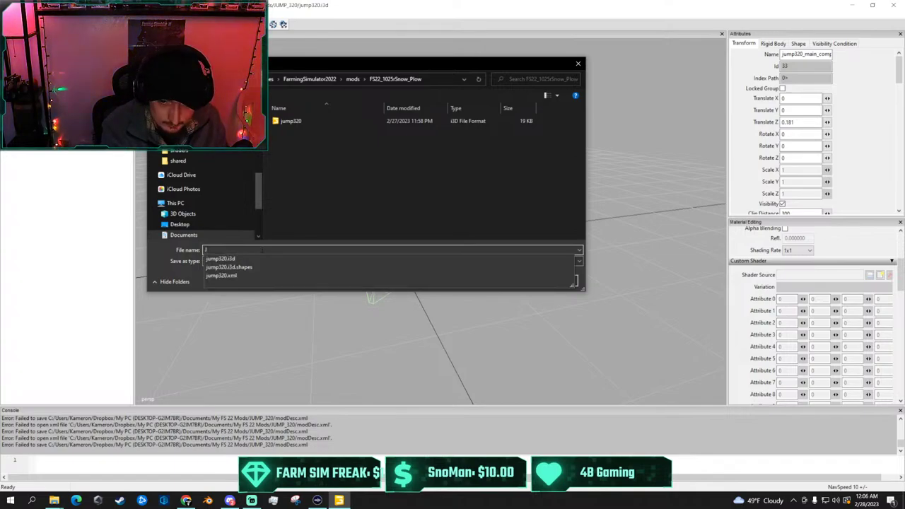
type("D sn")
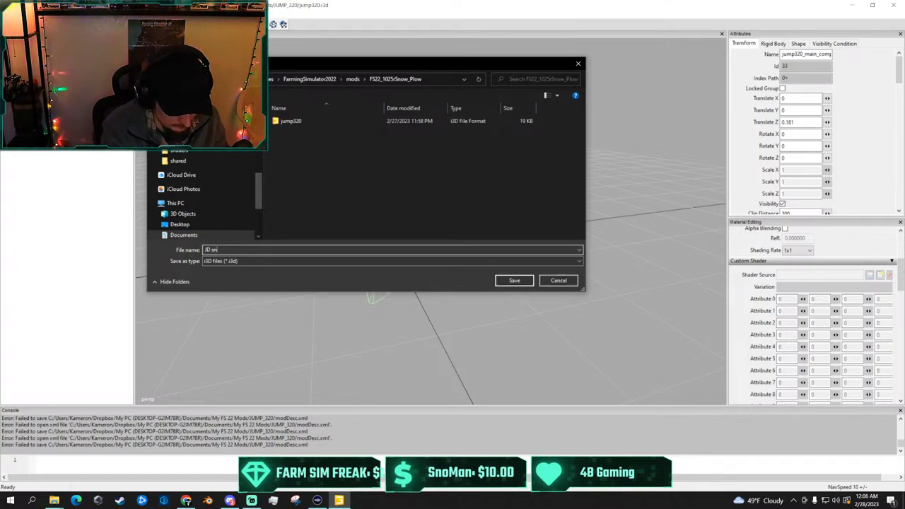
key("BackSpace")
key("BackSpace")
key("BackSpace")
key("BackSpace")
key("BackSpace")
key("BackSpace")
key("BackSpace")
key("BackSpace")
key("BackSpace")
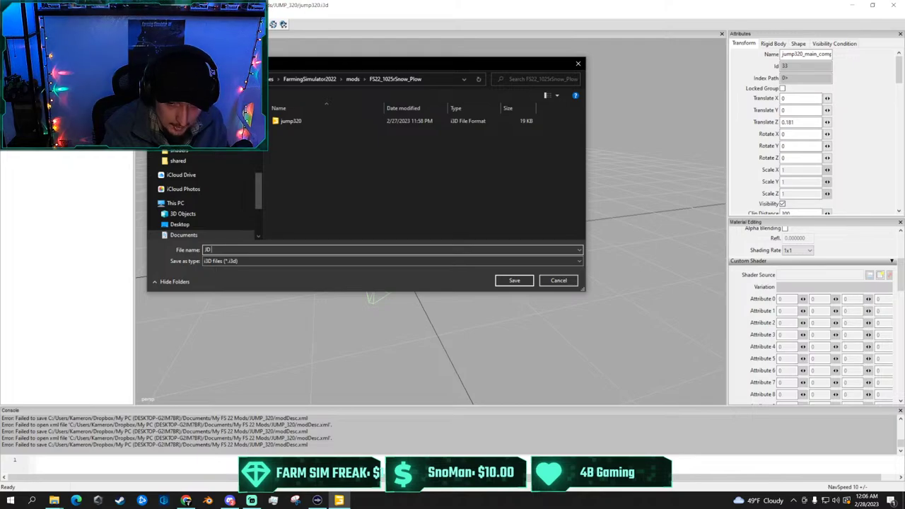
type("plow")
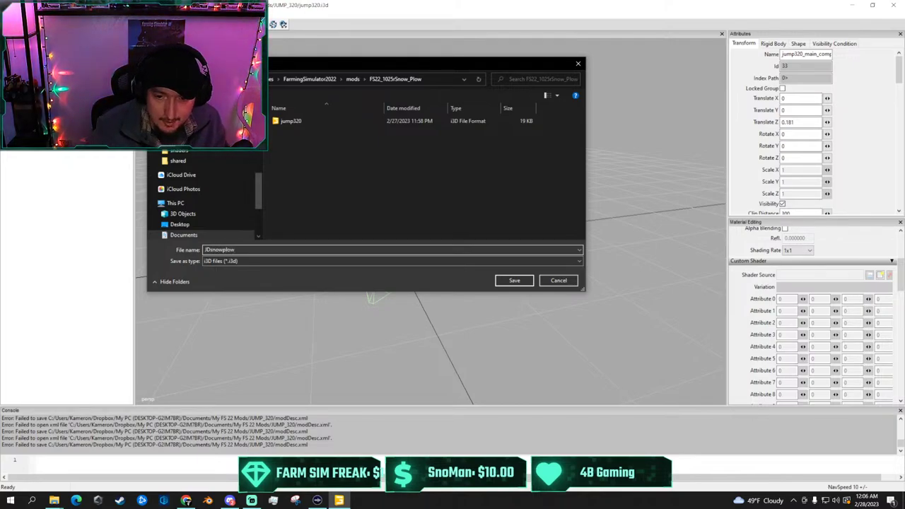
left_click(514, 281)
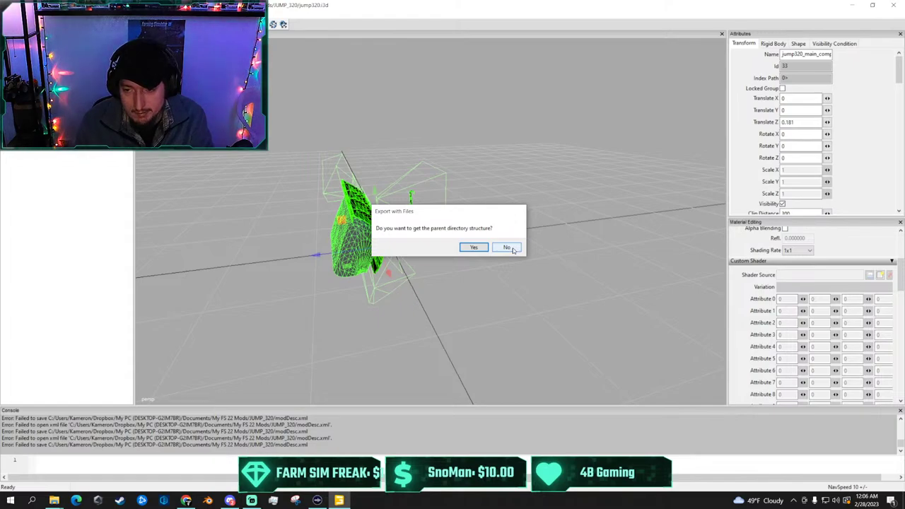
left_click(514, 249)
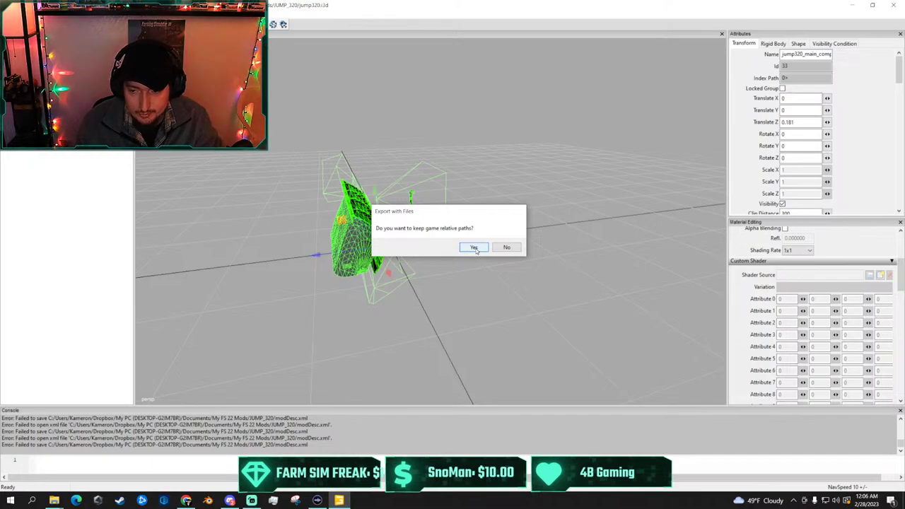
left_click(474, 247)
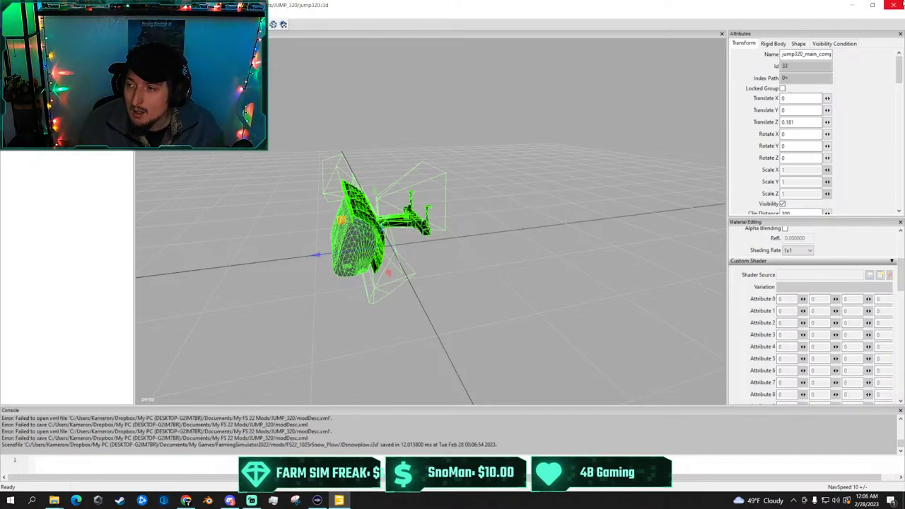
Close GIANTS Editor without saving the changes to jump320.i3d
left_click(895, 5)
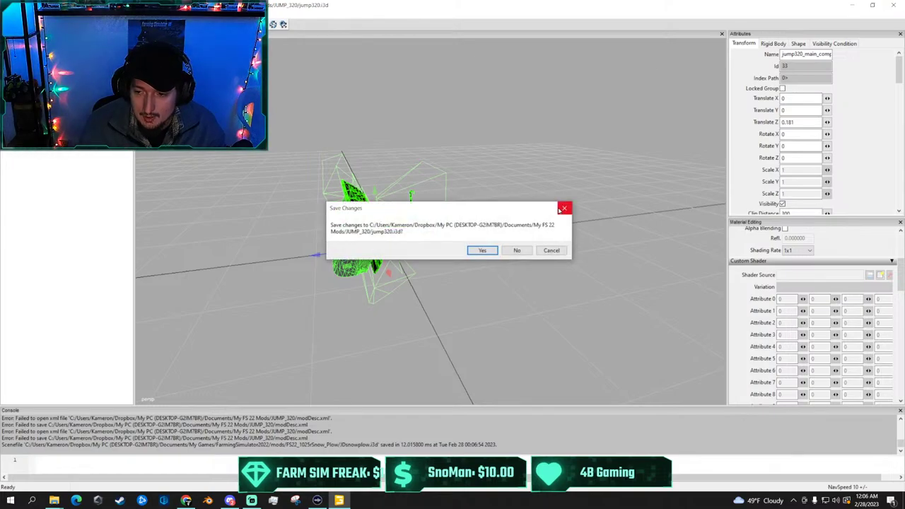
left_click(517, 251)
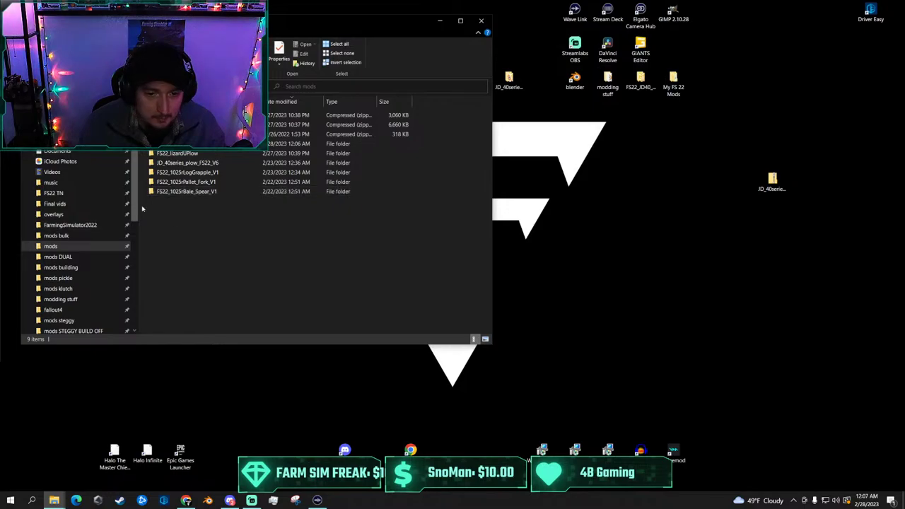
left_click(213, 165)
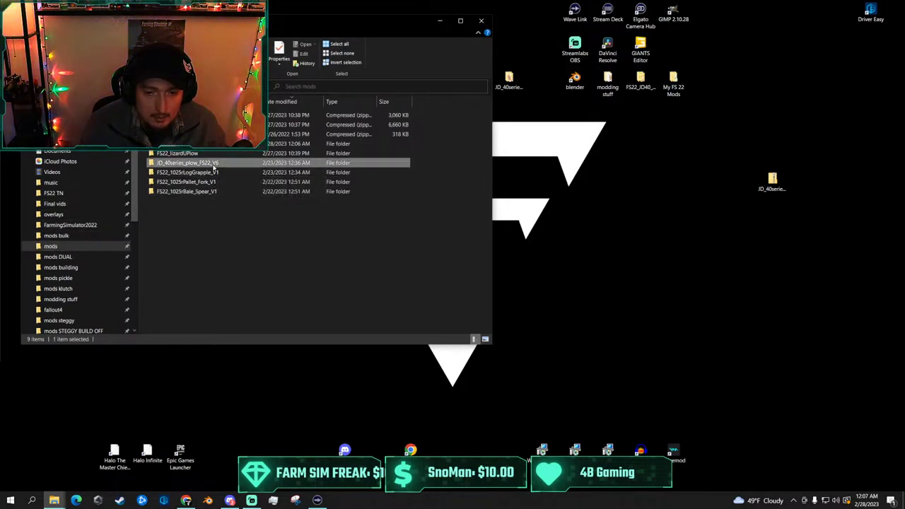
double_click(213, 165)
key("alt+Left")
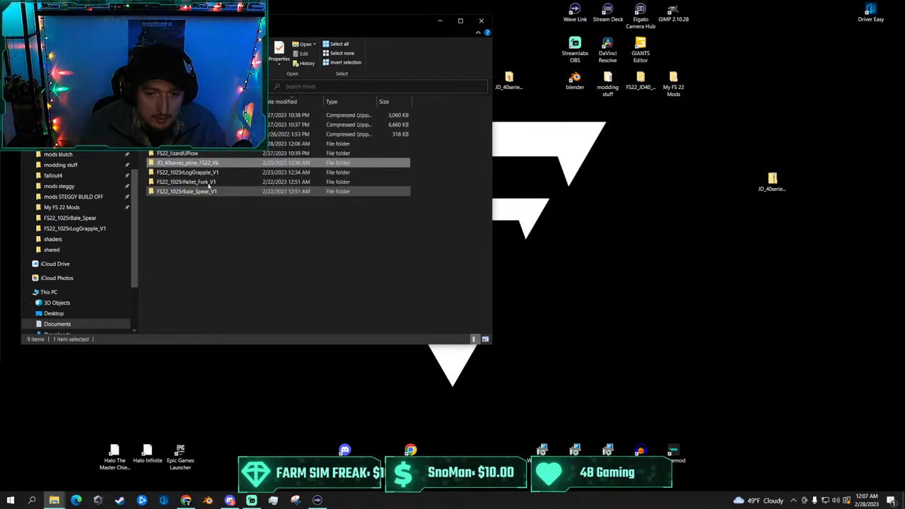
Delete the old jump320 i3d file and its shapes file from the FS22_1025rSnow_Plow mod folder
double_click(208, 143)
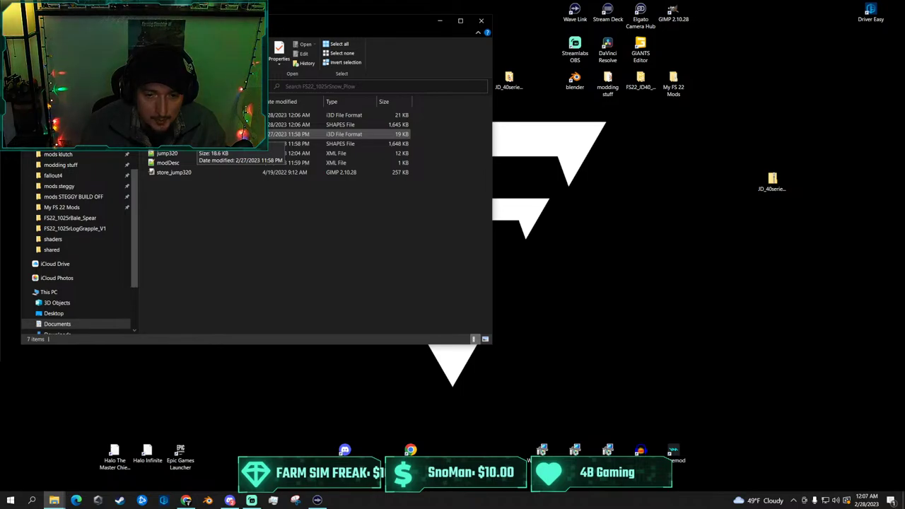
left_click(197, 135)
left_click(197, 144, "ctrl")
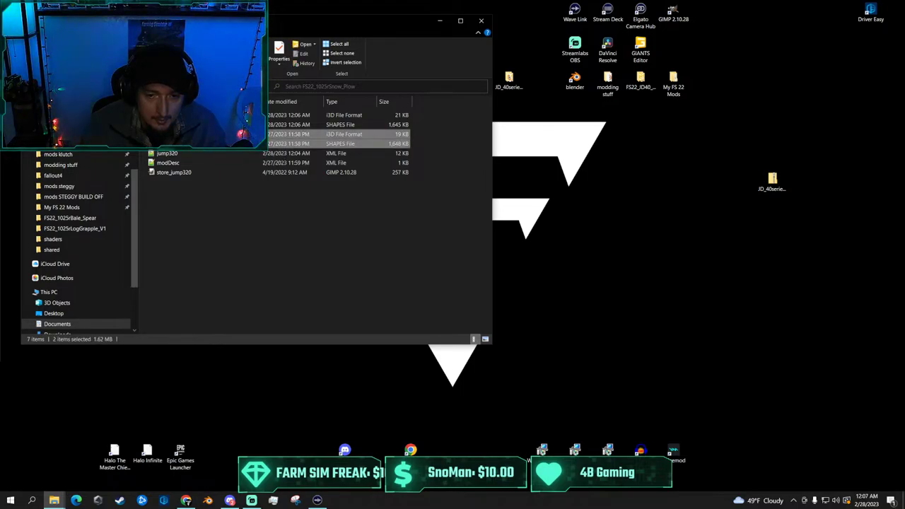
left_click(227, 228)
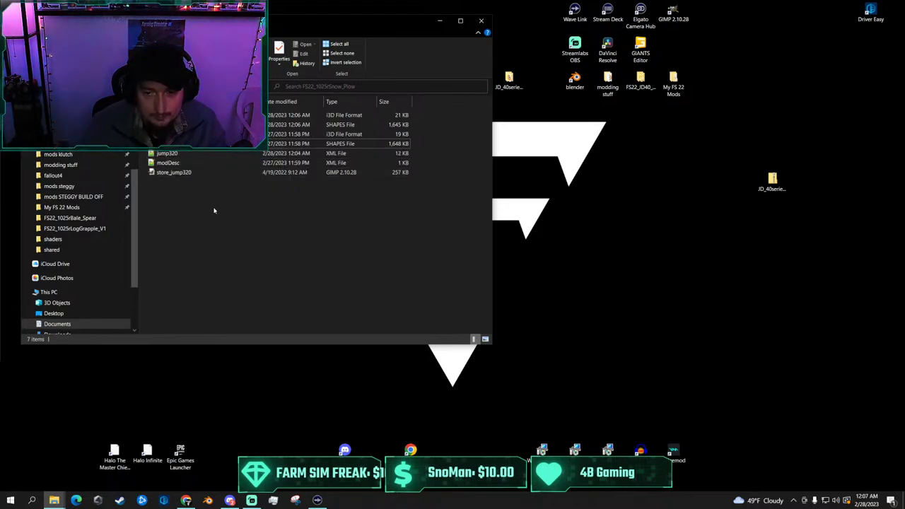
left_click(212, 134)
left_click(212, 143, "shift")
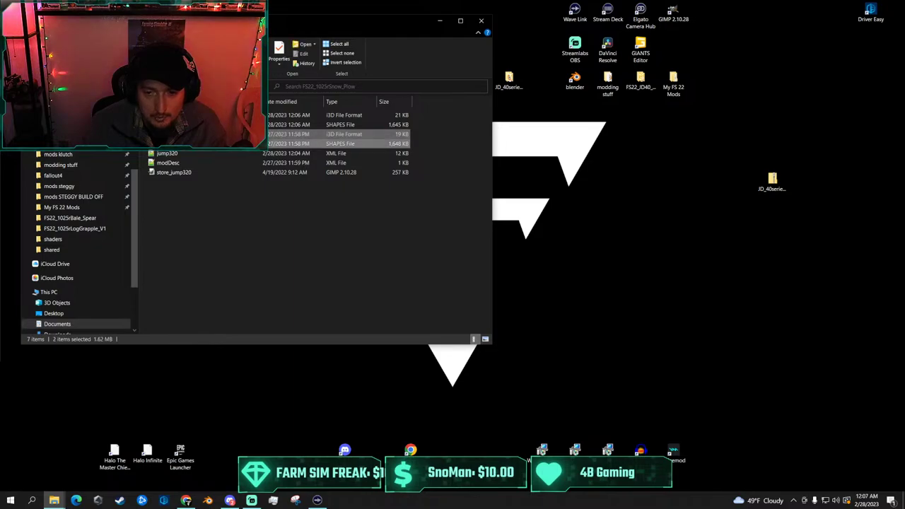
left_click_drag(369, 26, 409, 76)
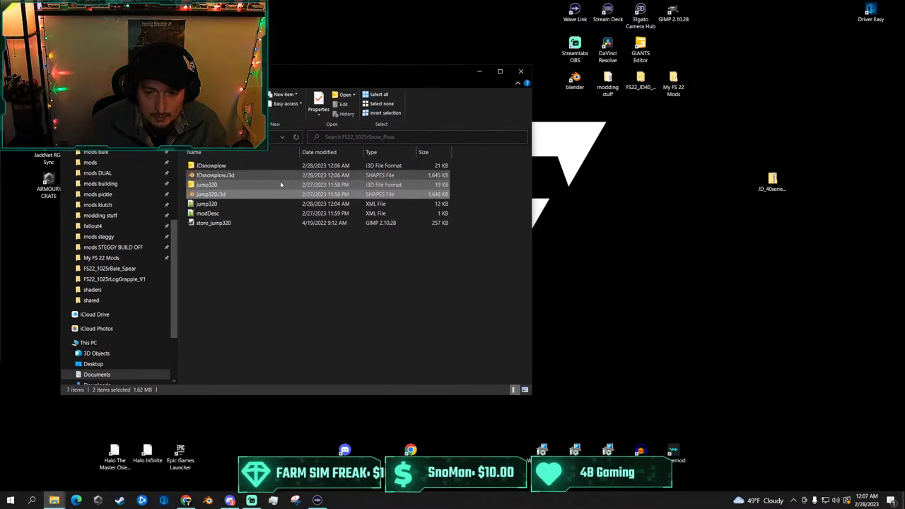
key("Delete")
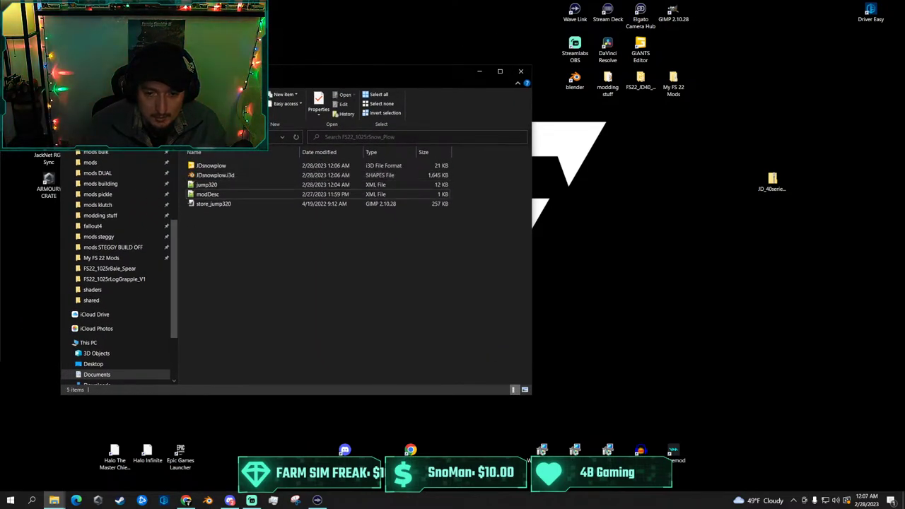
Open jump320.xml from the snow plow mod folder in Notepad++ and arrange the editor and folder windows on the desktop
left_click(233, 185)
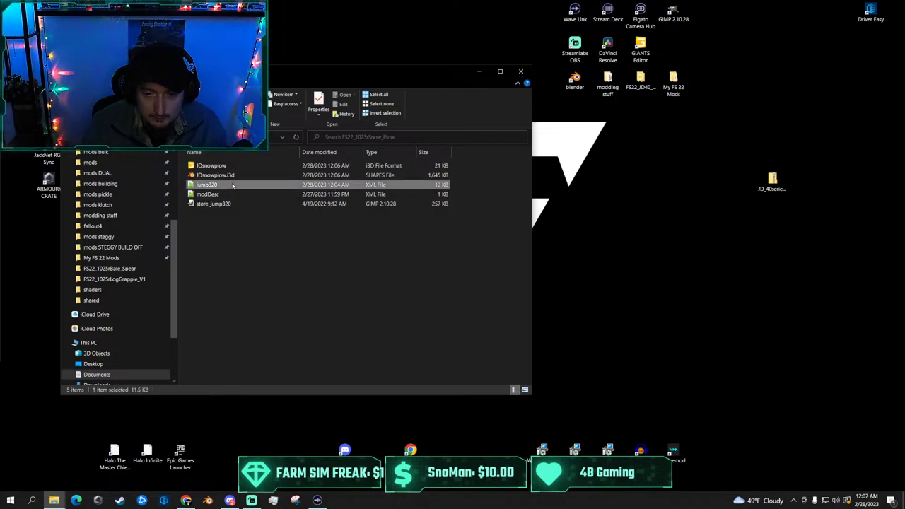
double_click(242, 185)
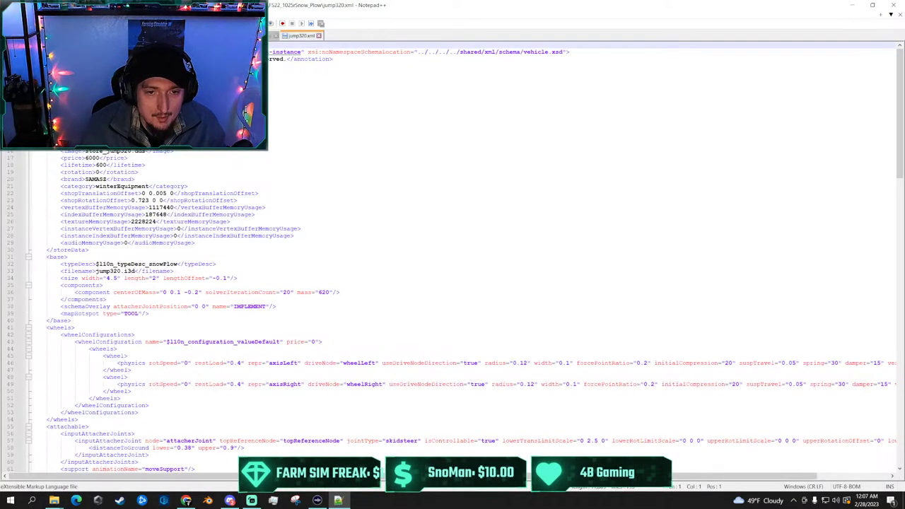
left_click_drag(441, 4, 504, 139)
left_click_drag(380, 73, 313, 33)
left_click_drag(563, 141, 496, 177)
Change the filename entry in the base section of jump320.xml to JDsnowplow.i3d
scroll(278, 340, "down", 1)
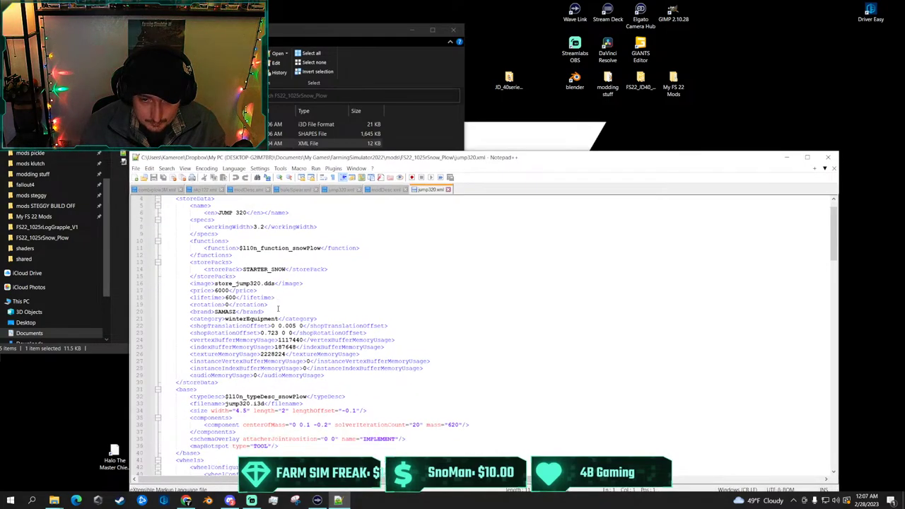
scroll(259, 300, "down", 3)
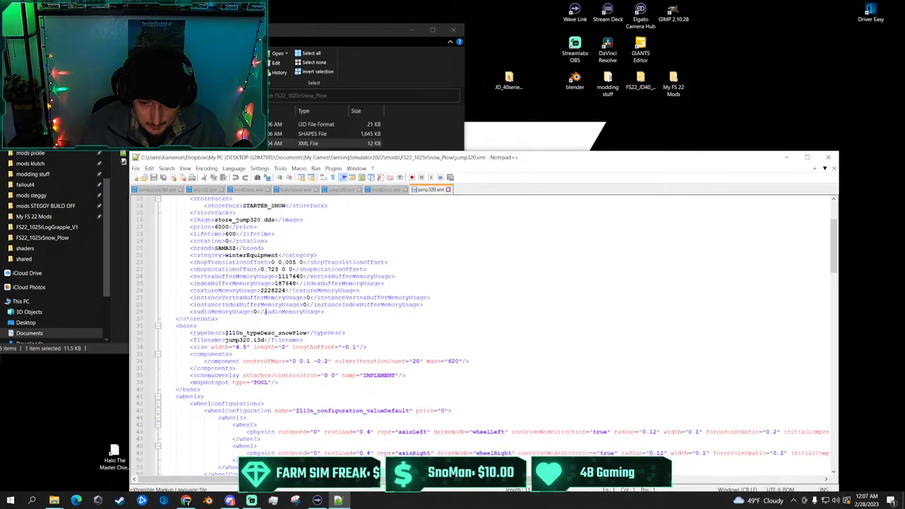
scroll(267, 320, "up", 4)
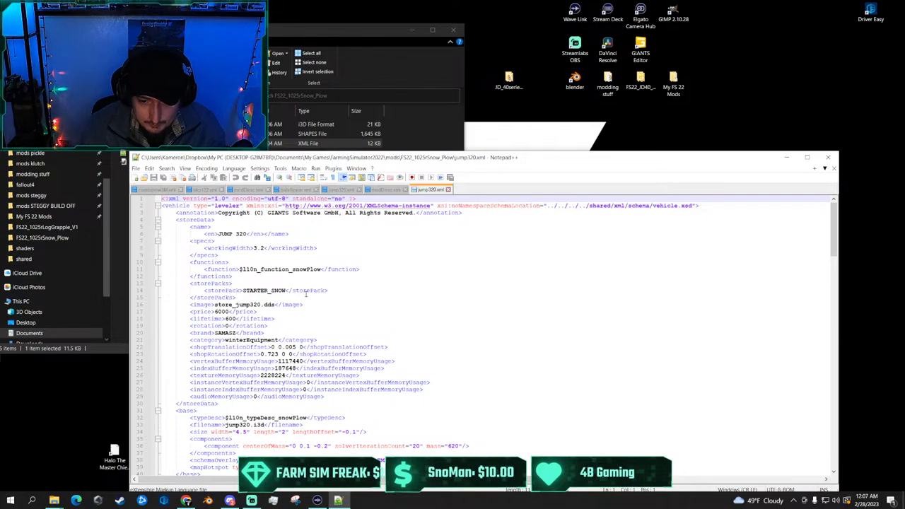
scroll(322, 282, "down", 8)
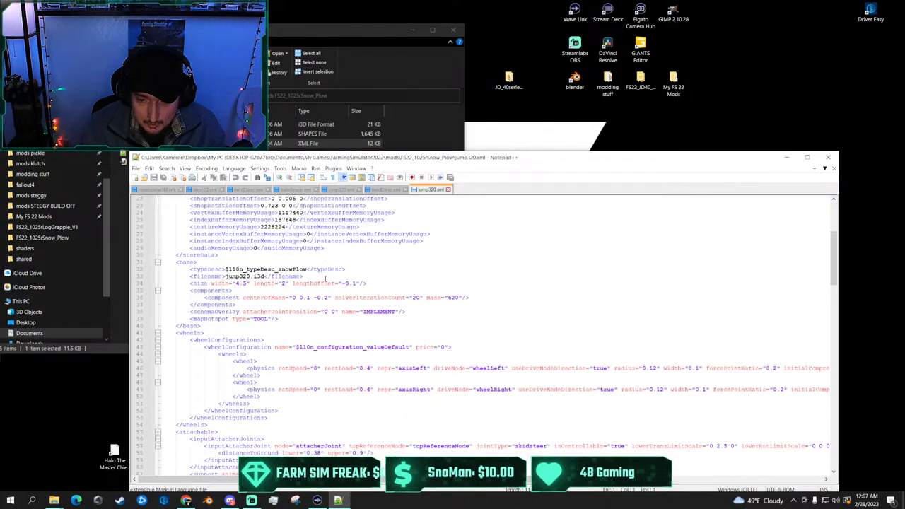
scroll(304, 282, "up", 1)
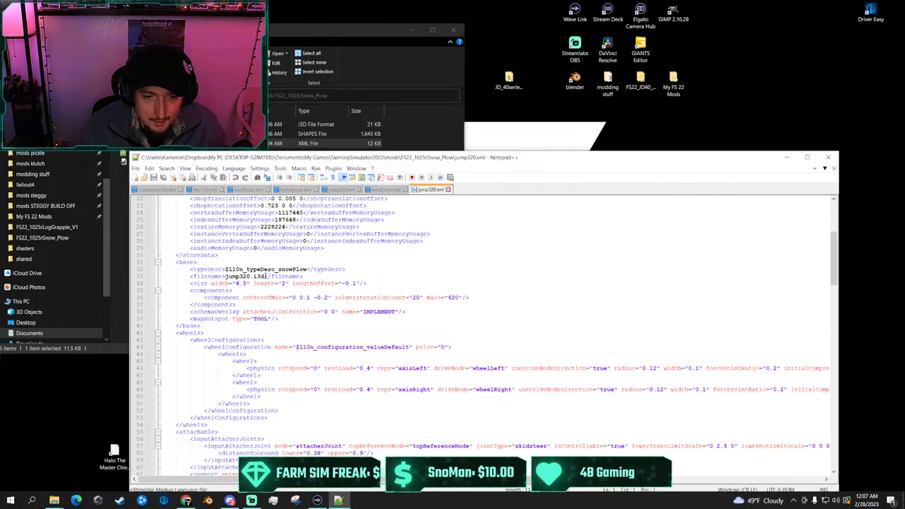
left_click_drag(265, 276, 241, 277)
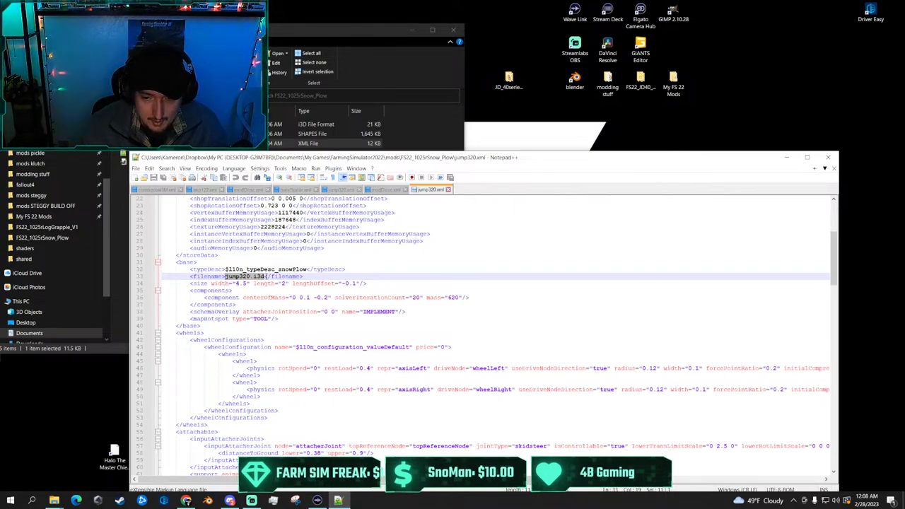
key("BackSpace")
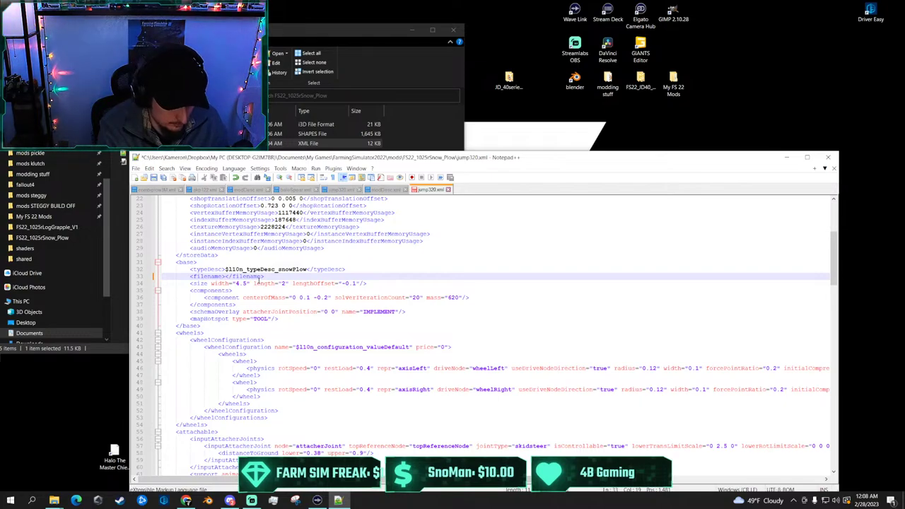
type("JDsno")
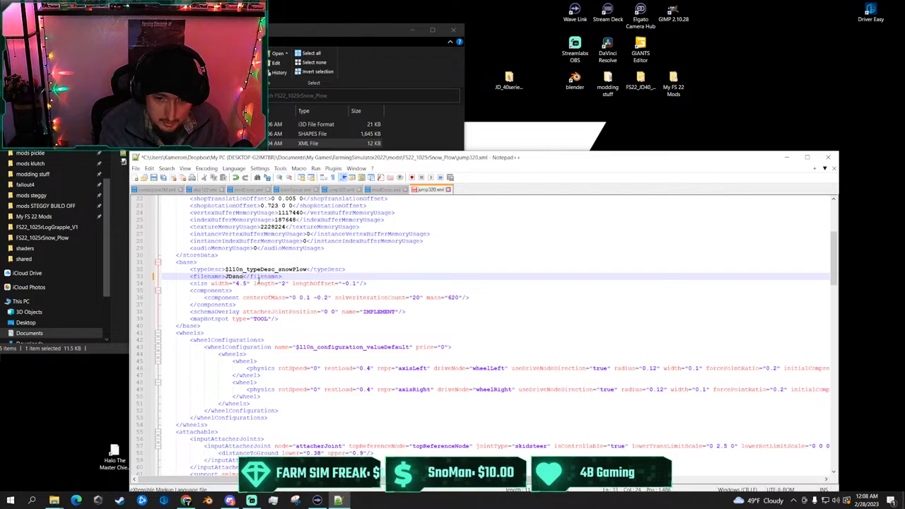
type("wplow")
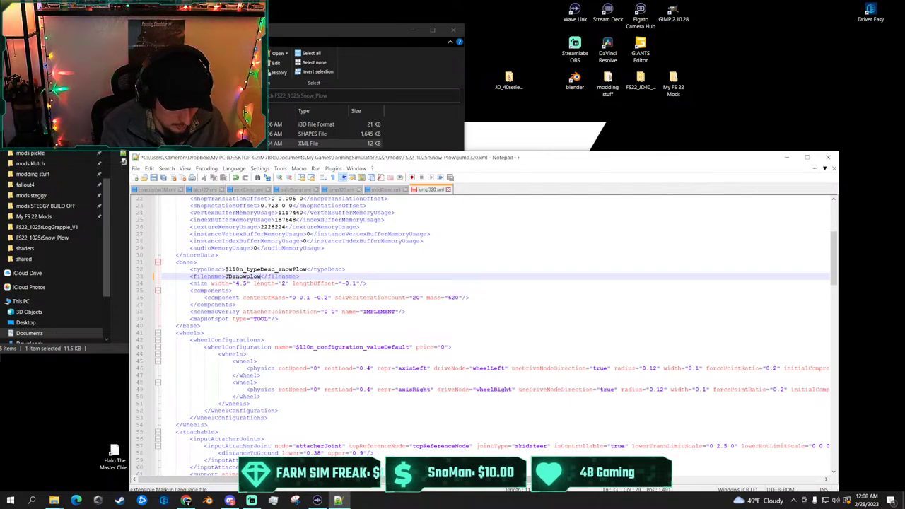
type(".i3")
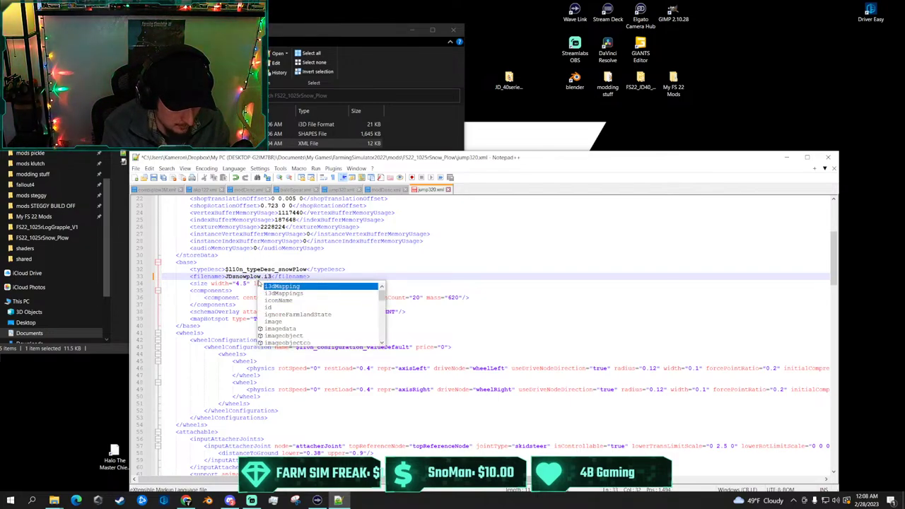
type("d")
left_click(397, 269)
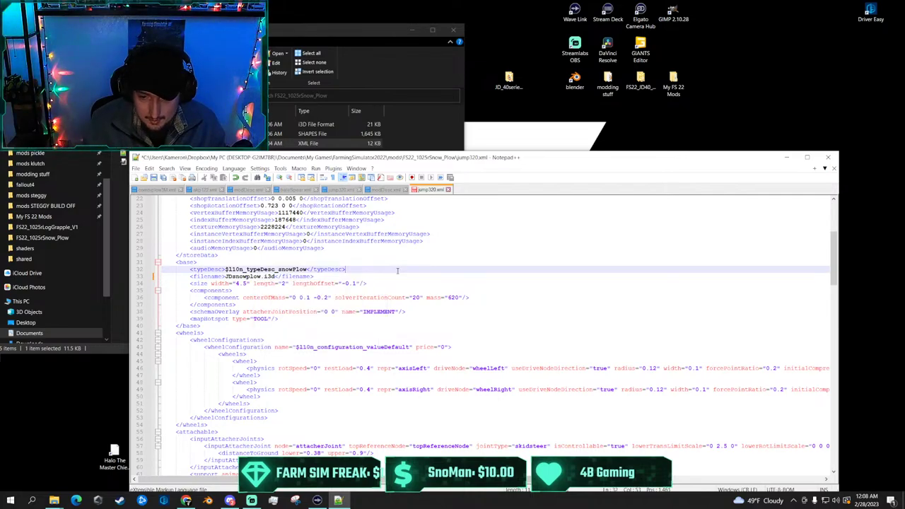
Look over the rest of jump320.xml, save it, and minimize the editor and the mod folder window
scroll(324, 286, "down", 20)
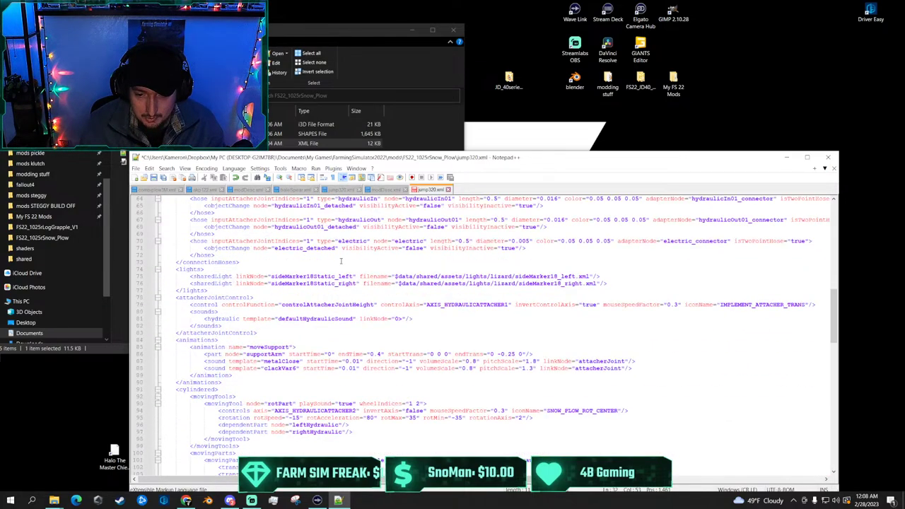
scroll(346, 282, "up", 20)
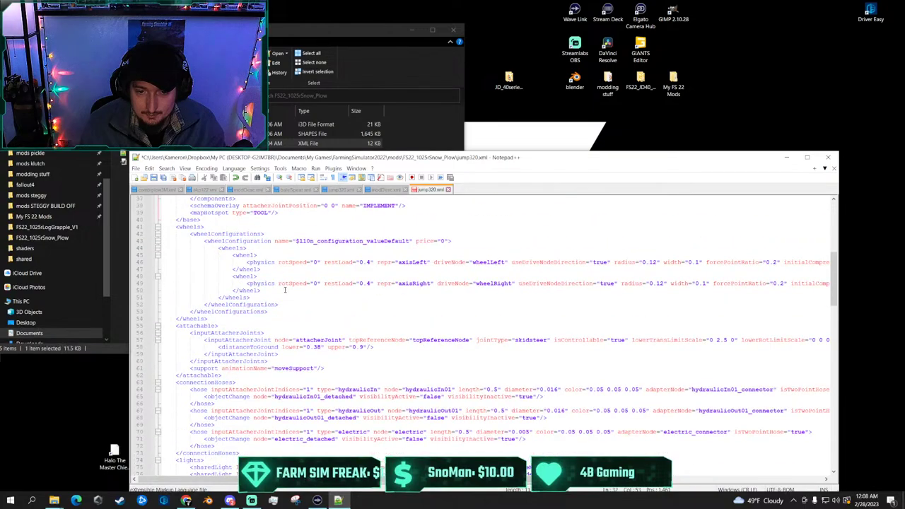
scroll(283, 291, "down", 4)
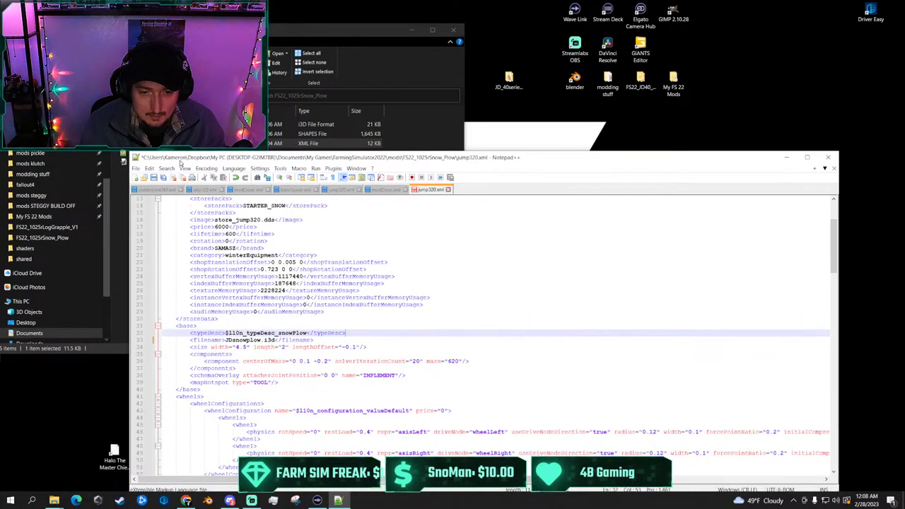
left_click(787, 157)
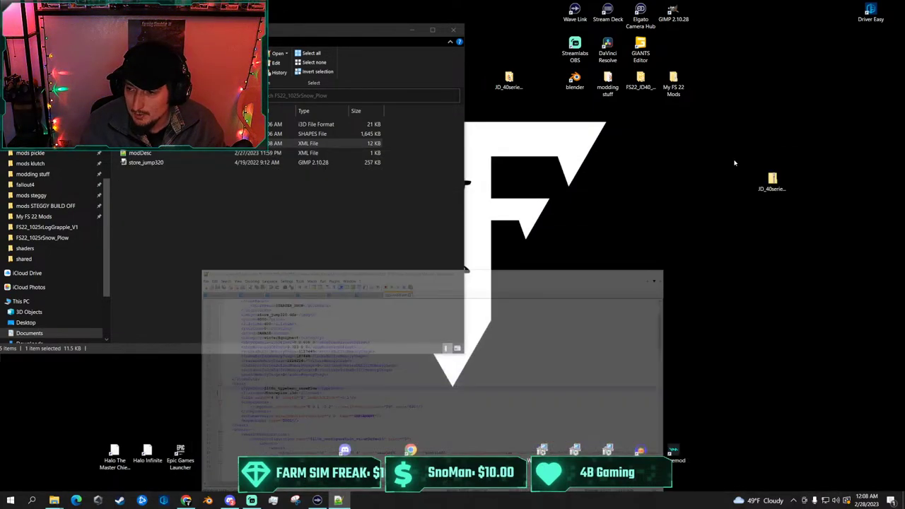
left_click(413, 30)
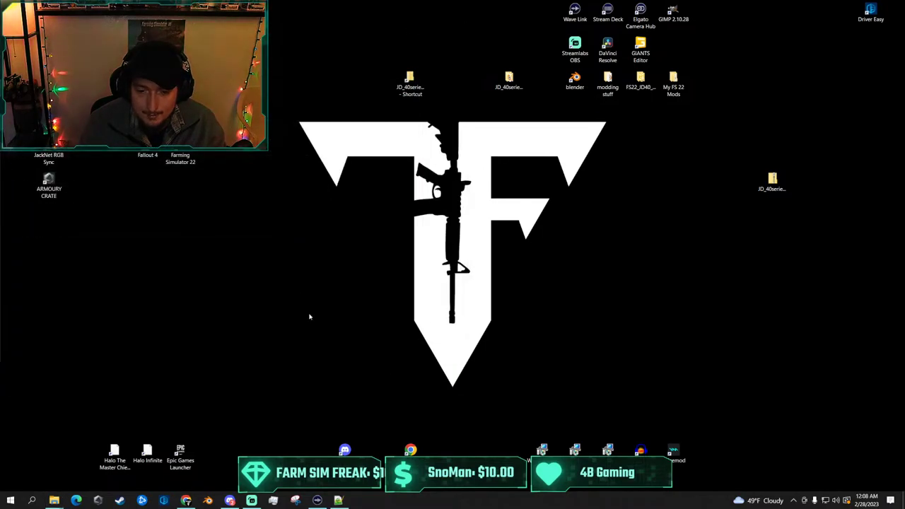
Launch Farming Simulator 22 and open the Elmcreek career save to reach its mod selection
double_click(189, 157)
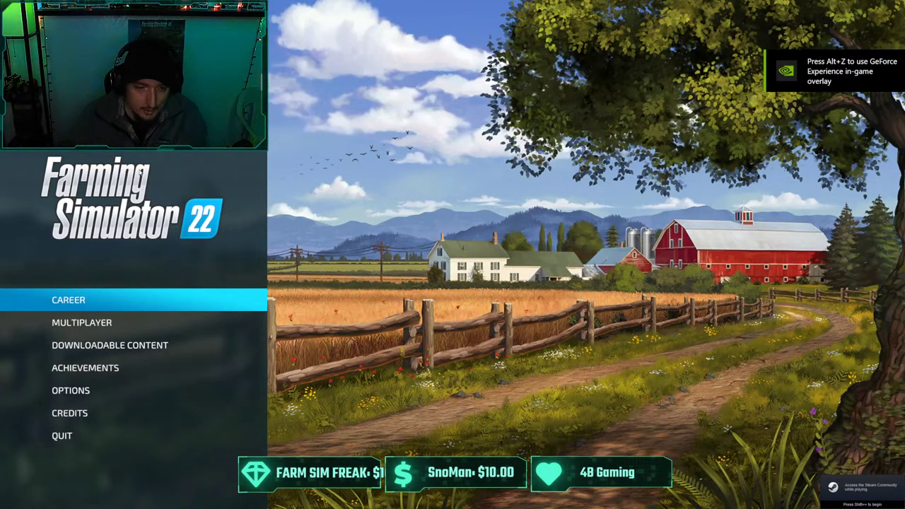
left_click(173, 295)
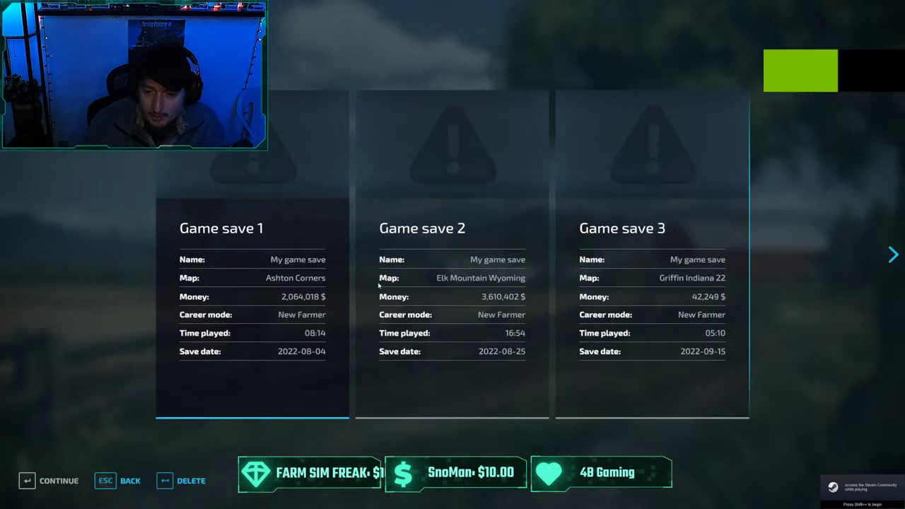
scroll(396, 272, "down", 15)
double_click(576, 252)
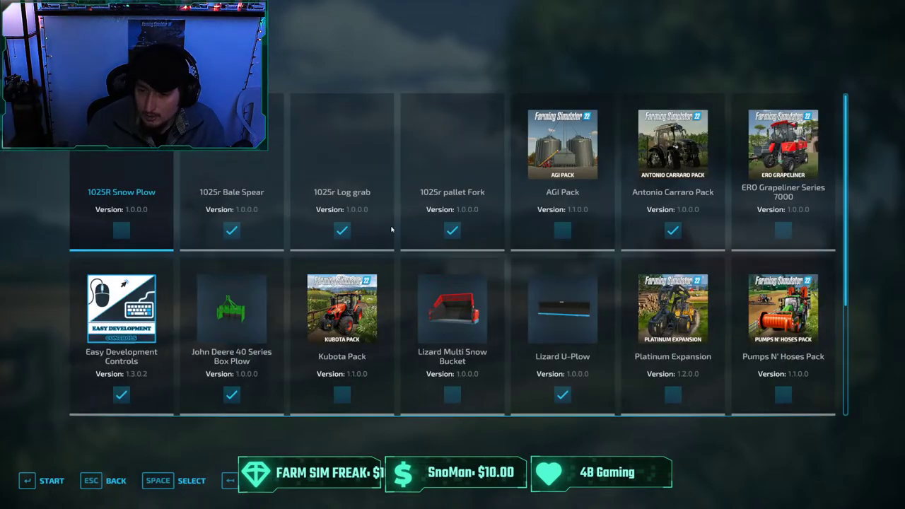
Enable the 1025R Snow Plow mod for the save and start the game
left_click(118, 223)
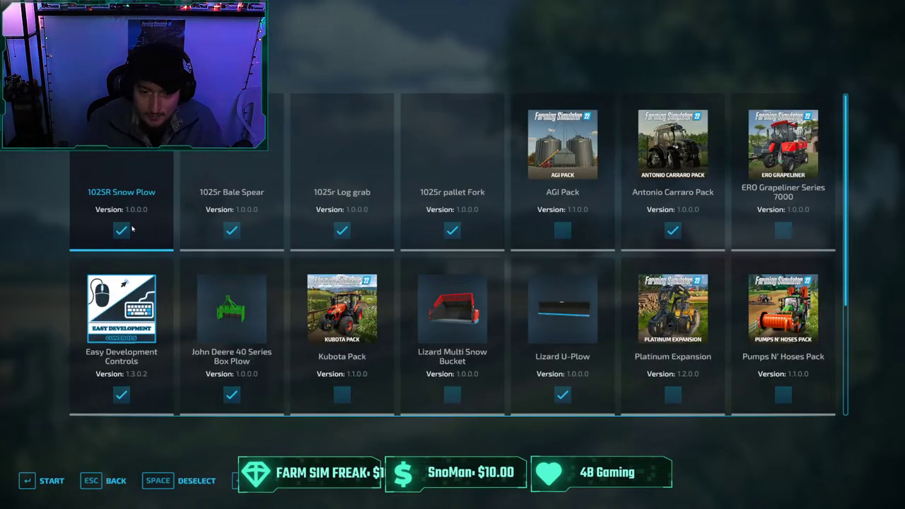
scroll(481, 234, "down", 1)
scroll(483, 258, "up", 2)
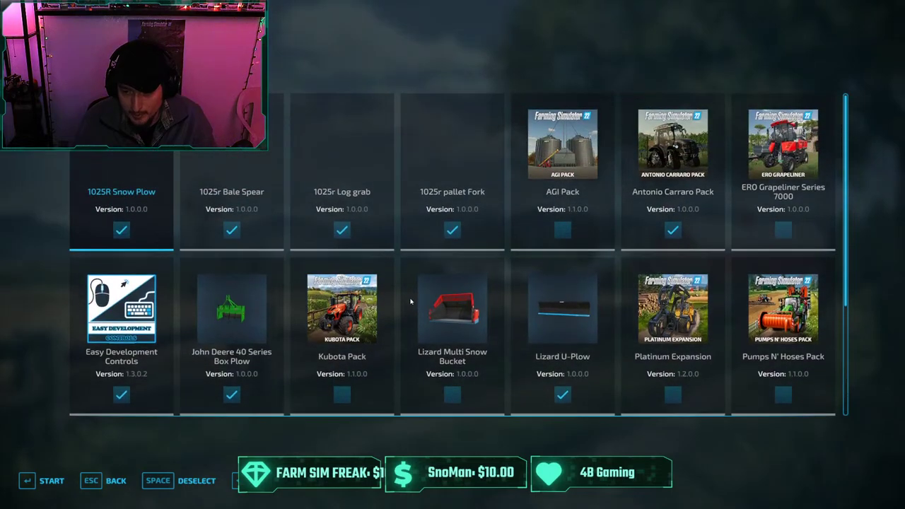
scroll(355, 340, "down", 2)
left_click(32, 483)
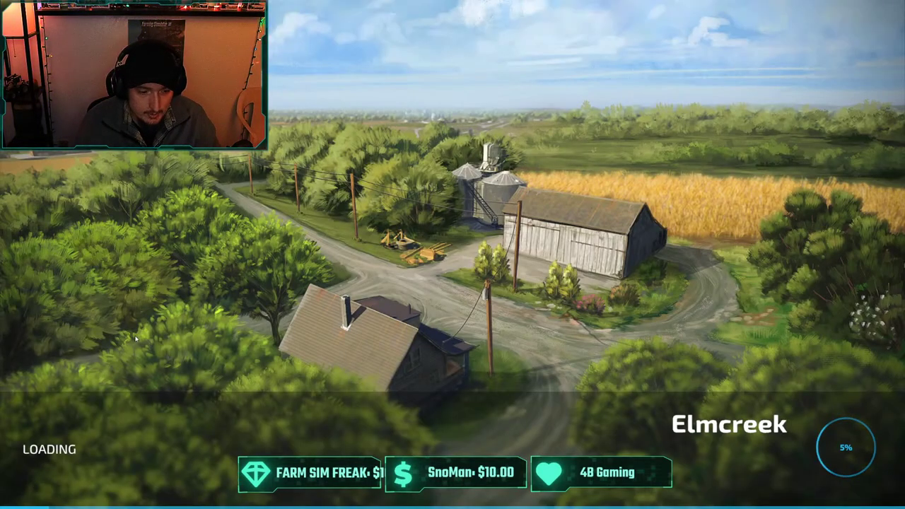